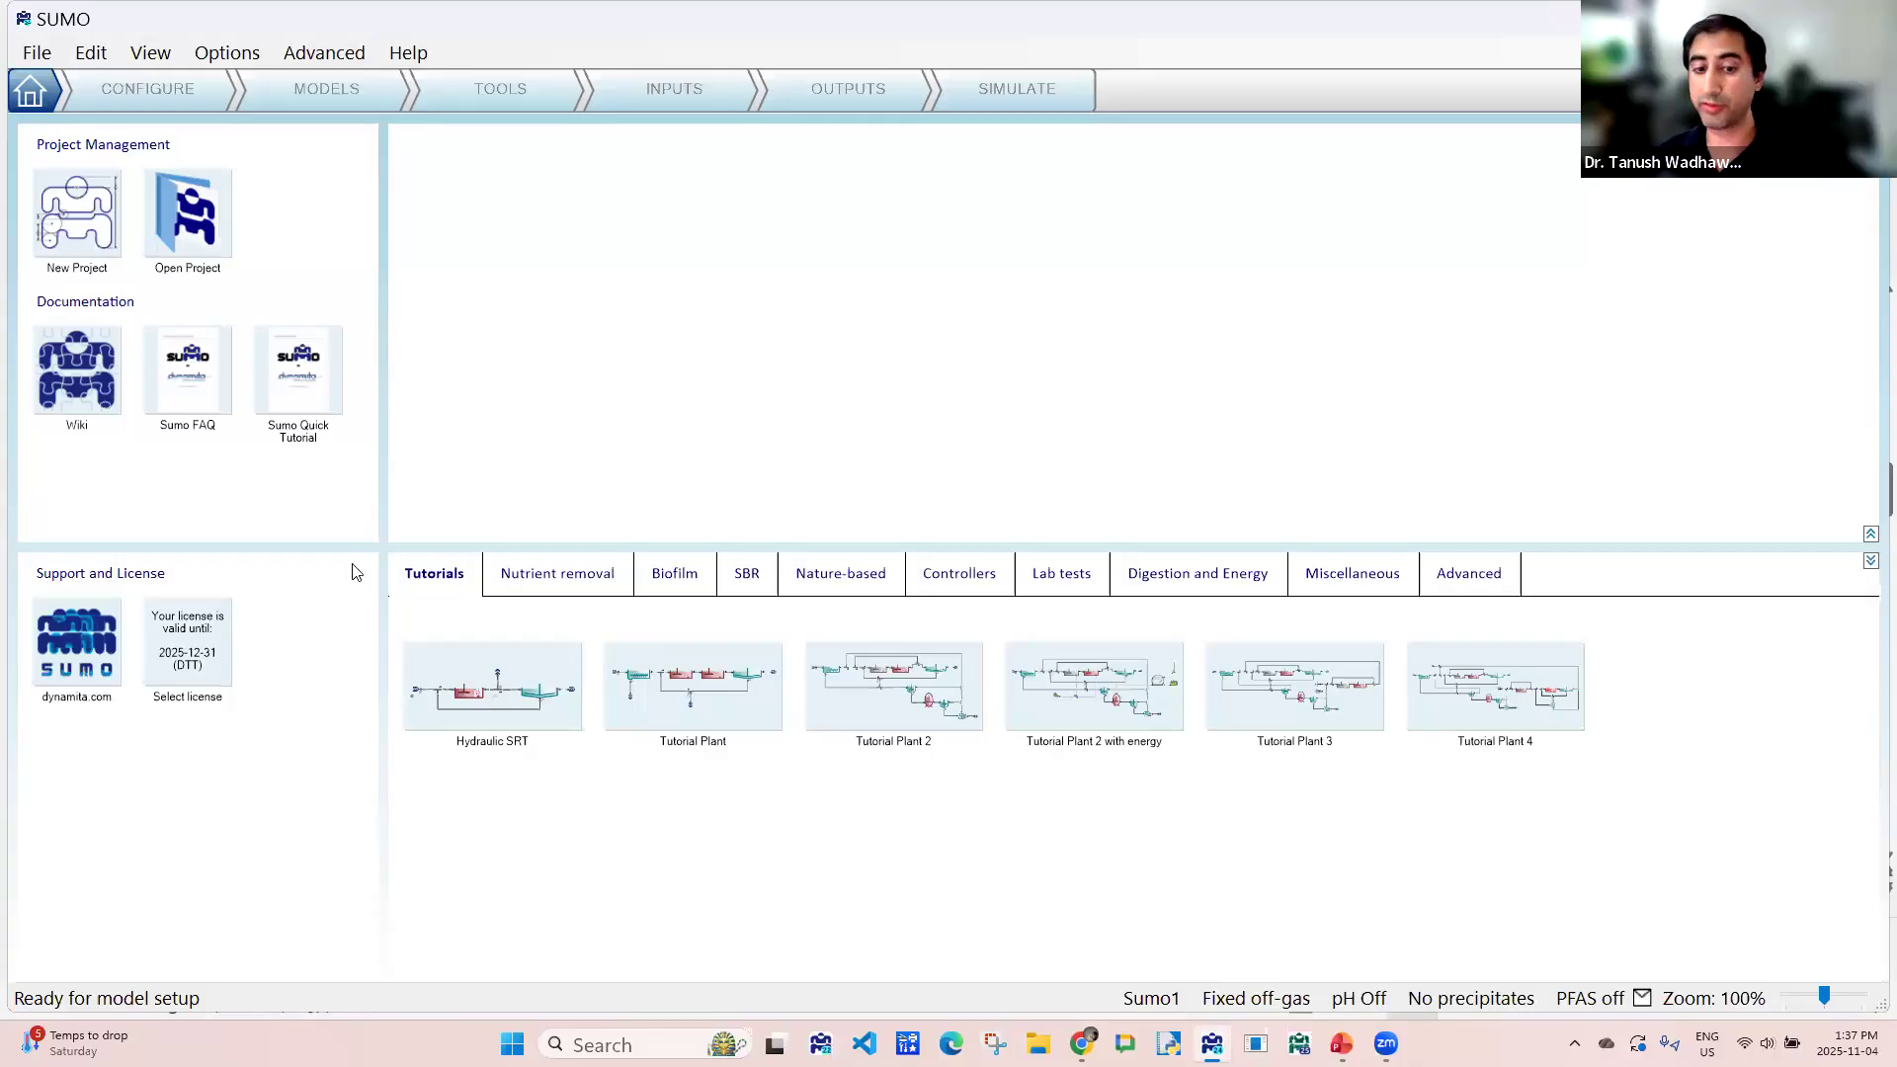
- Place an Influent, a Primary, a CSTR and a Clarifier in flow order on the blank plant layout
{"action": "left_click", "coordinate": [135, 97]}
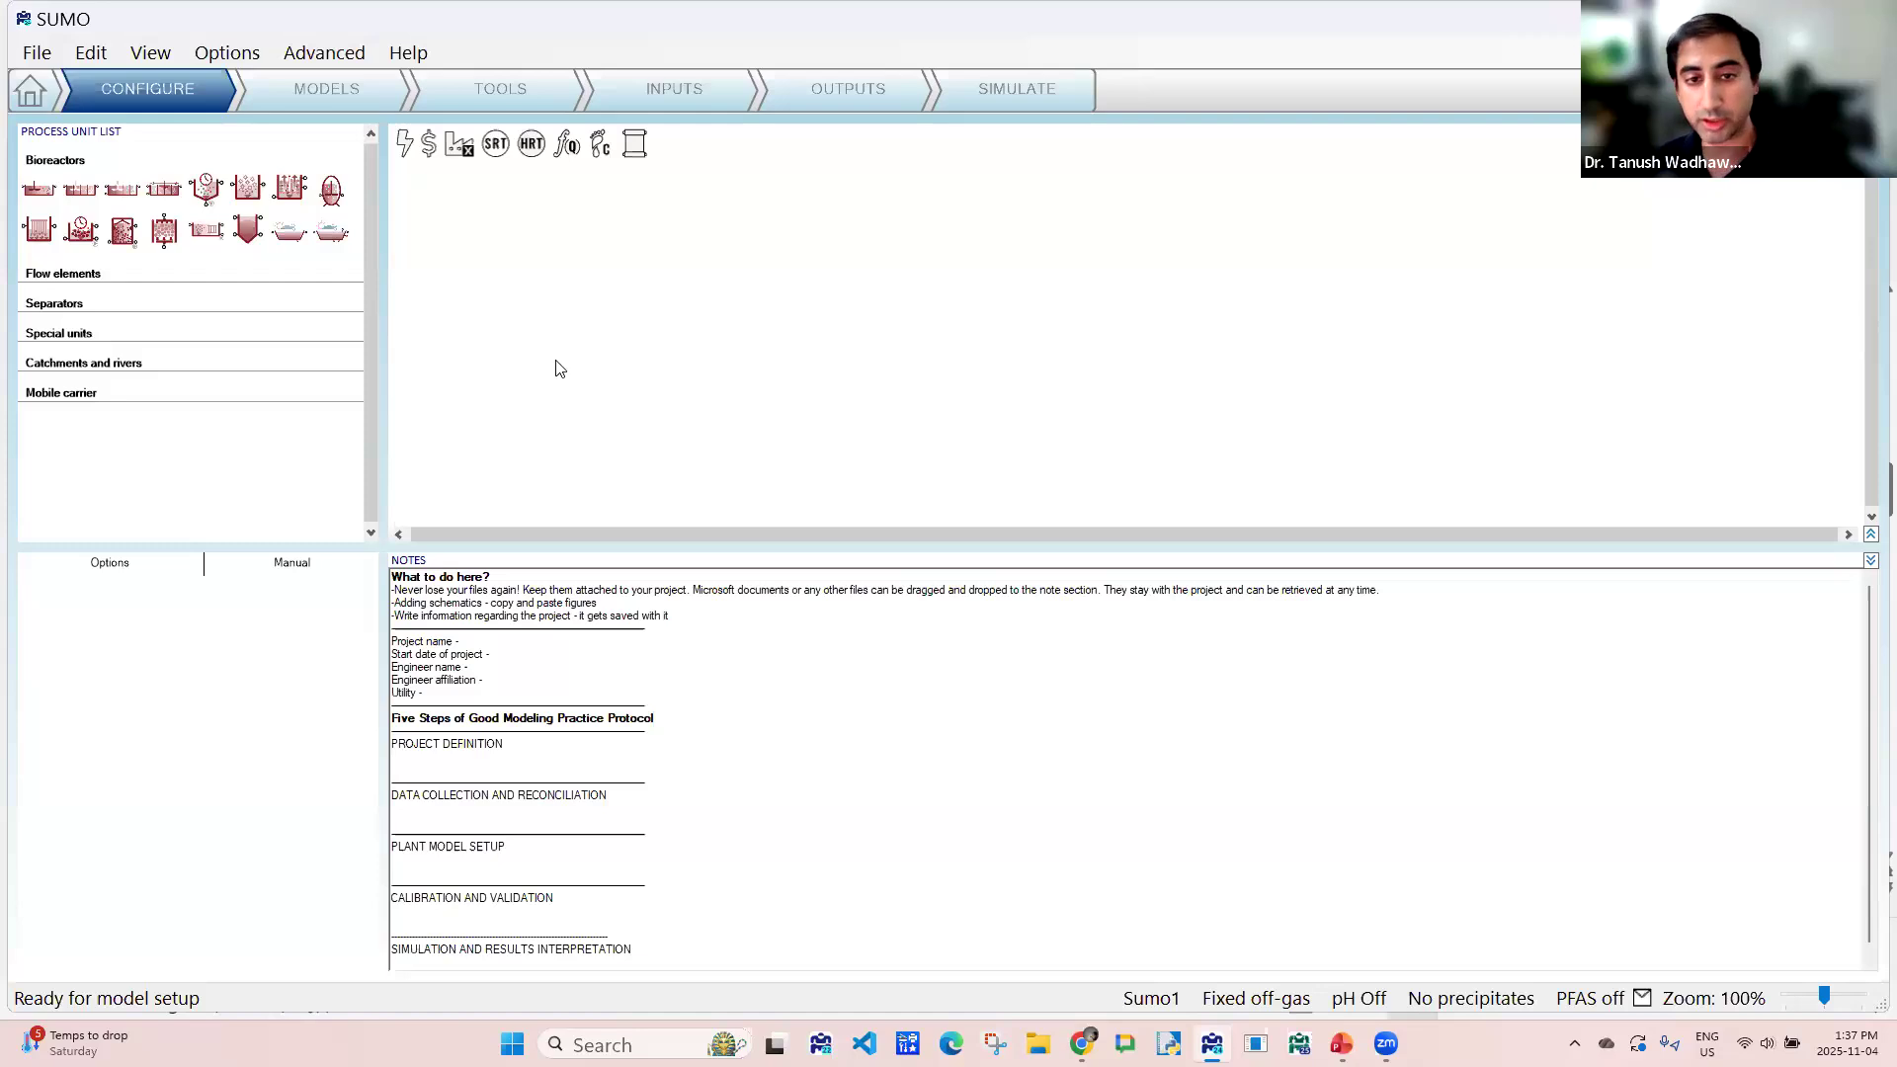
{"action": "left_click", "coordinate": [54, 282]}
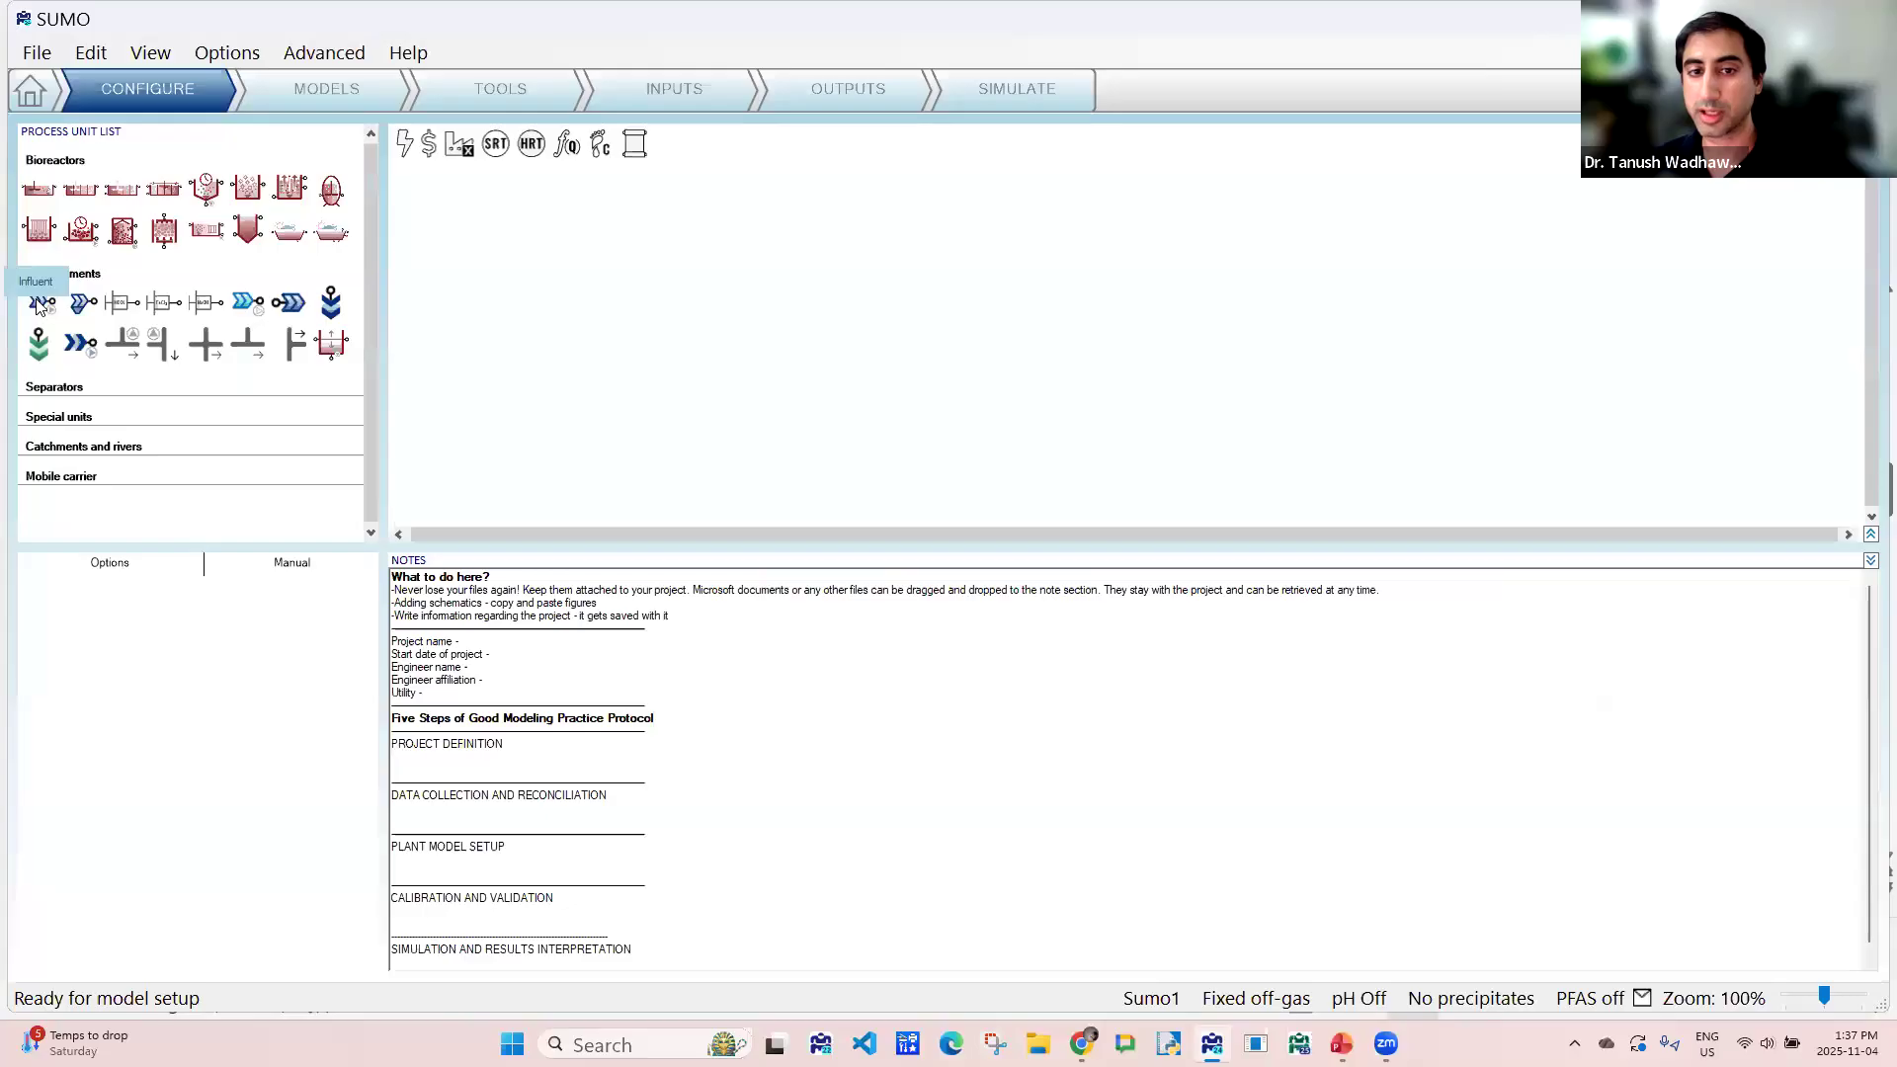
{"action": "left_click_drag", "start_coordinate": [41, 302], "coordinate": [647, 296]}
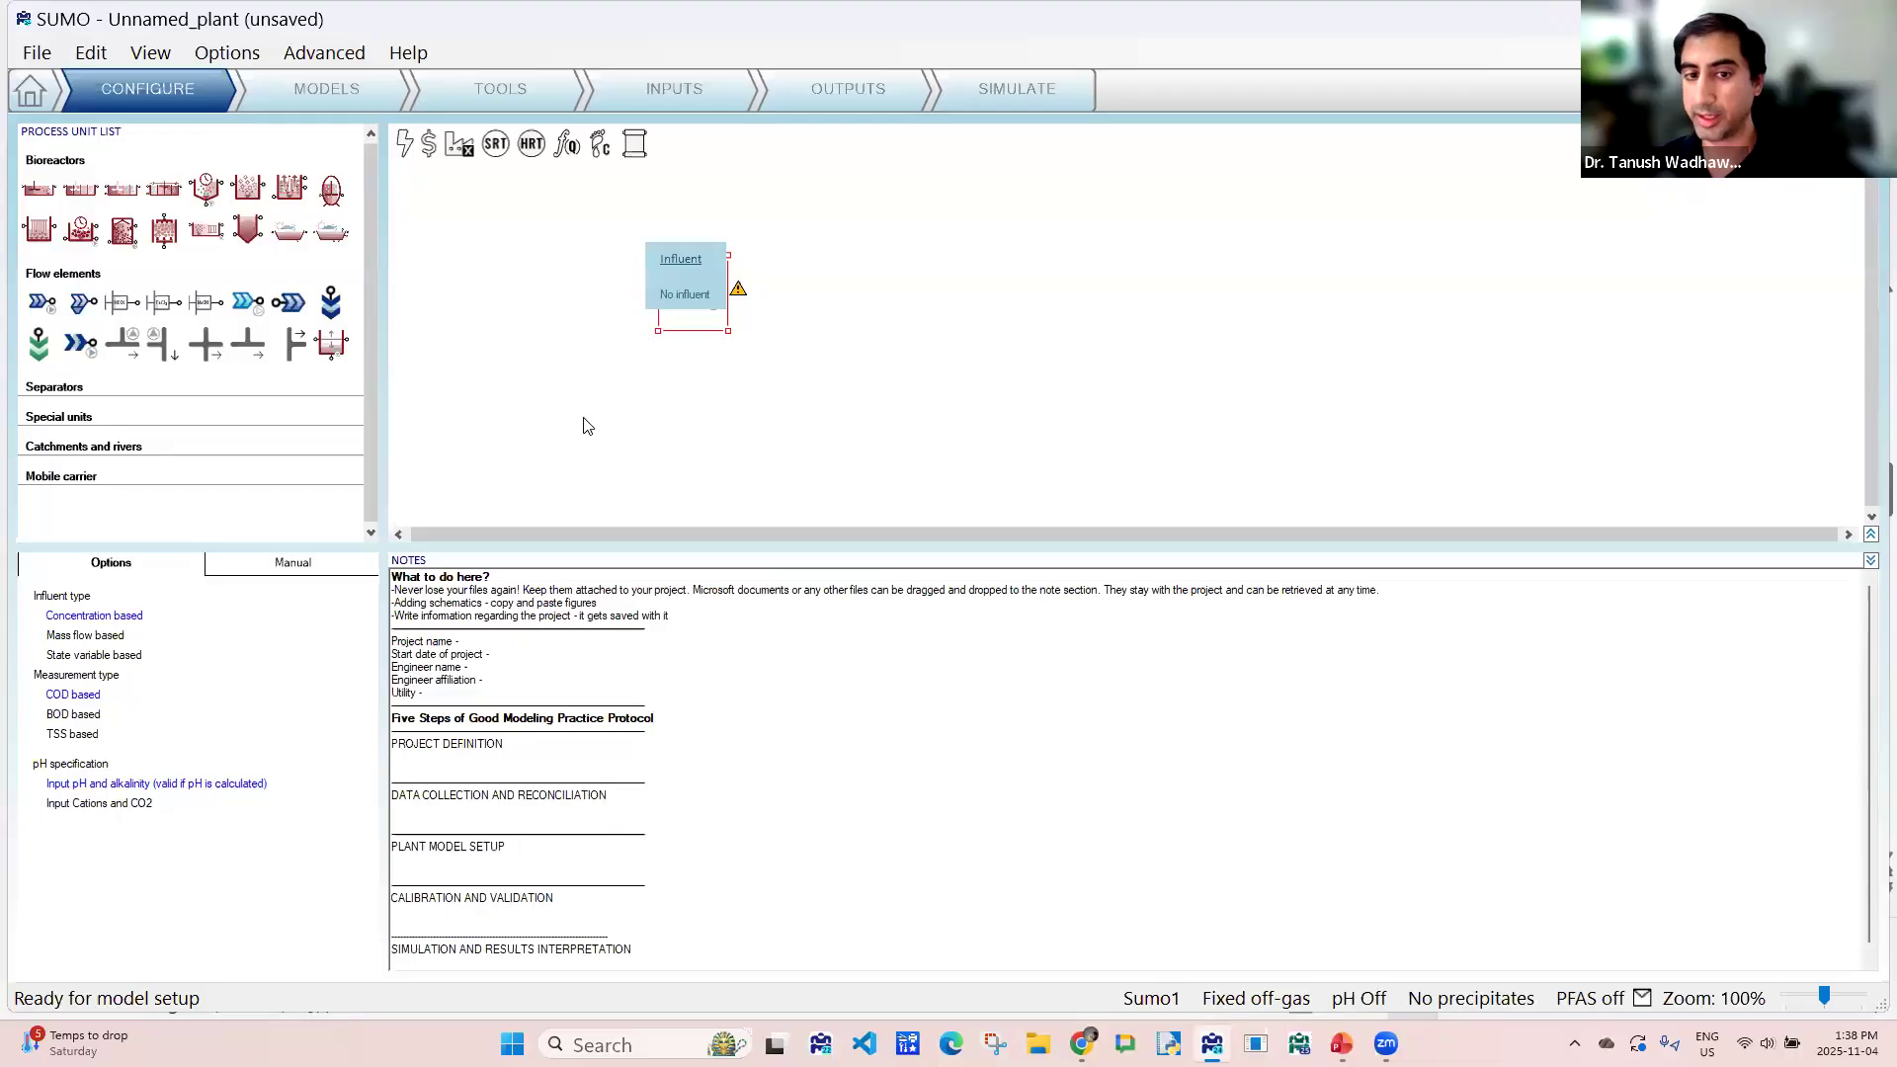
{"action": "left_click", "coordinate": [71, 395]}
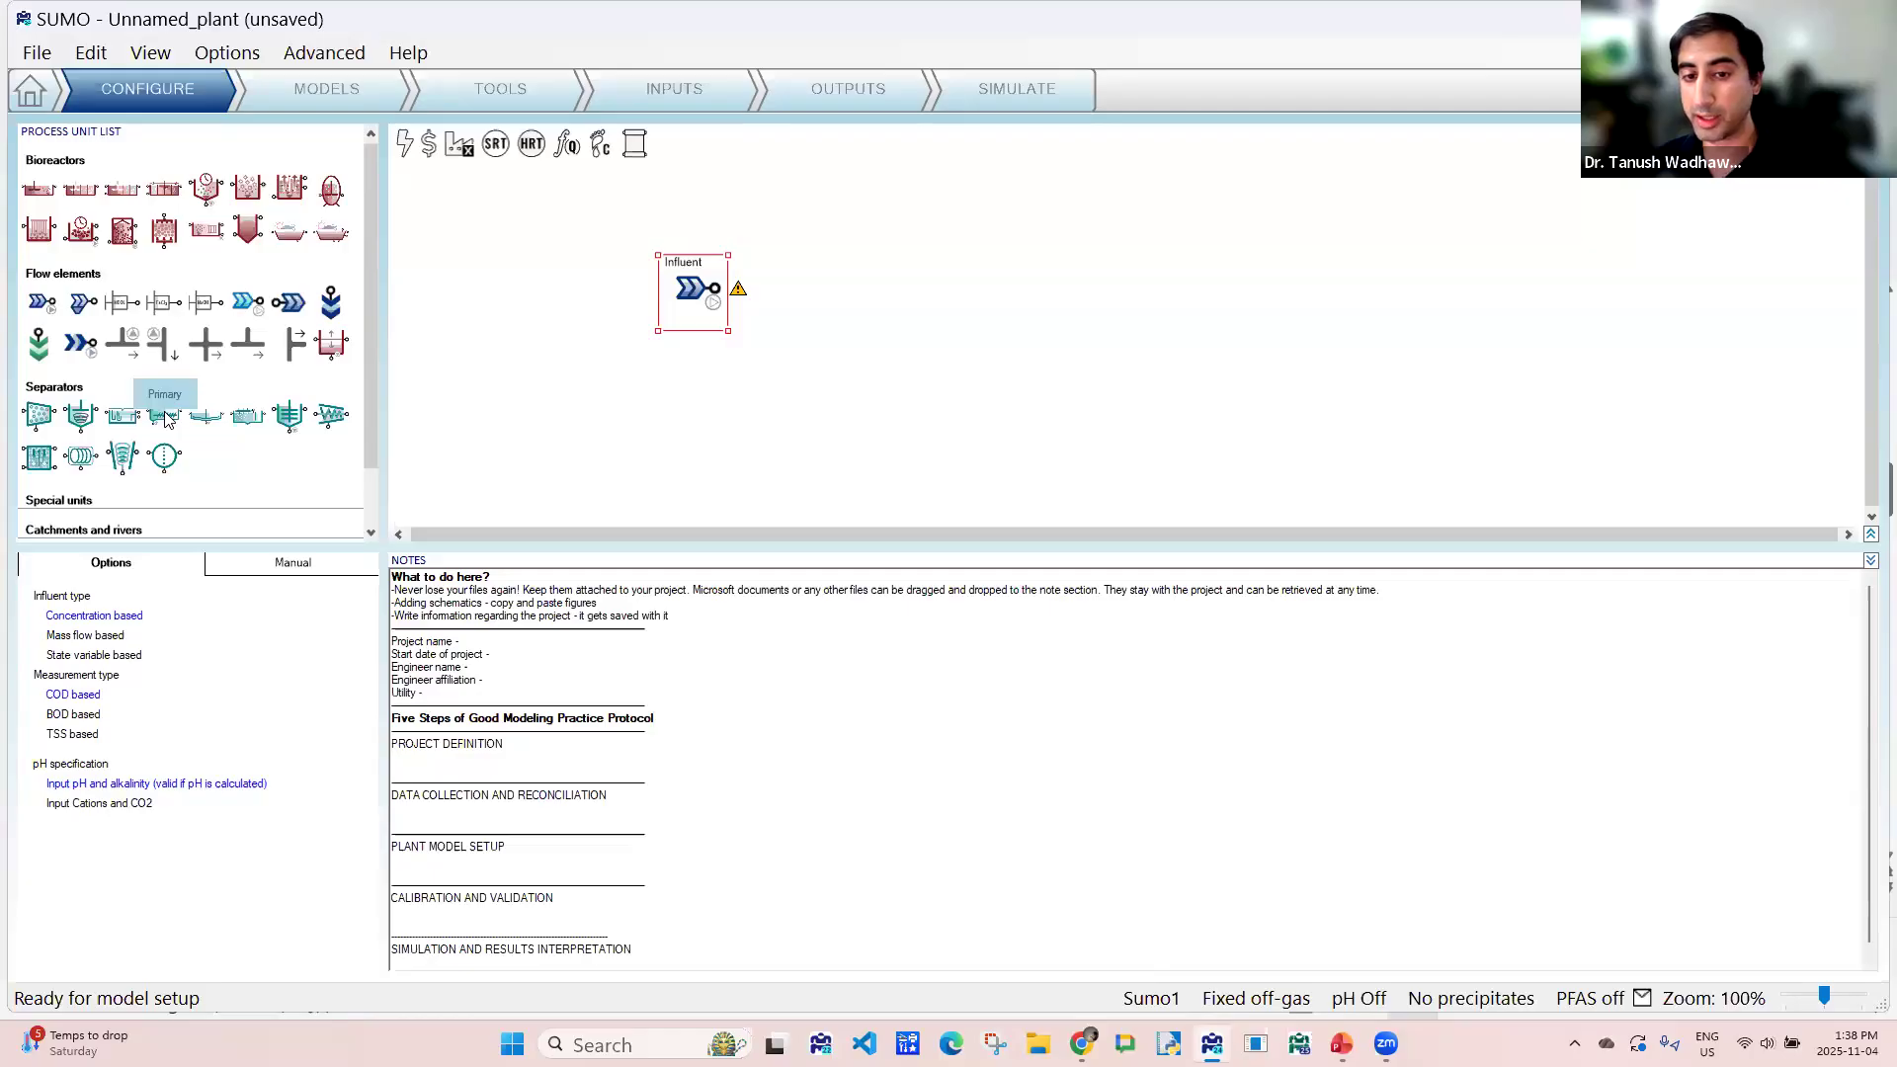
{"action": "left_click_drag", "start_coordinate": [166, 419], "coordinate": [903, 312]}
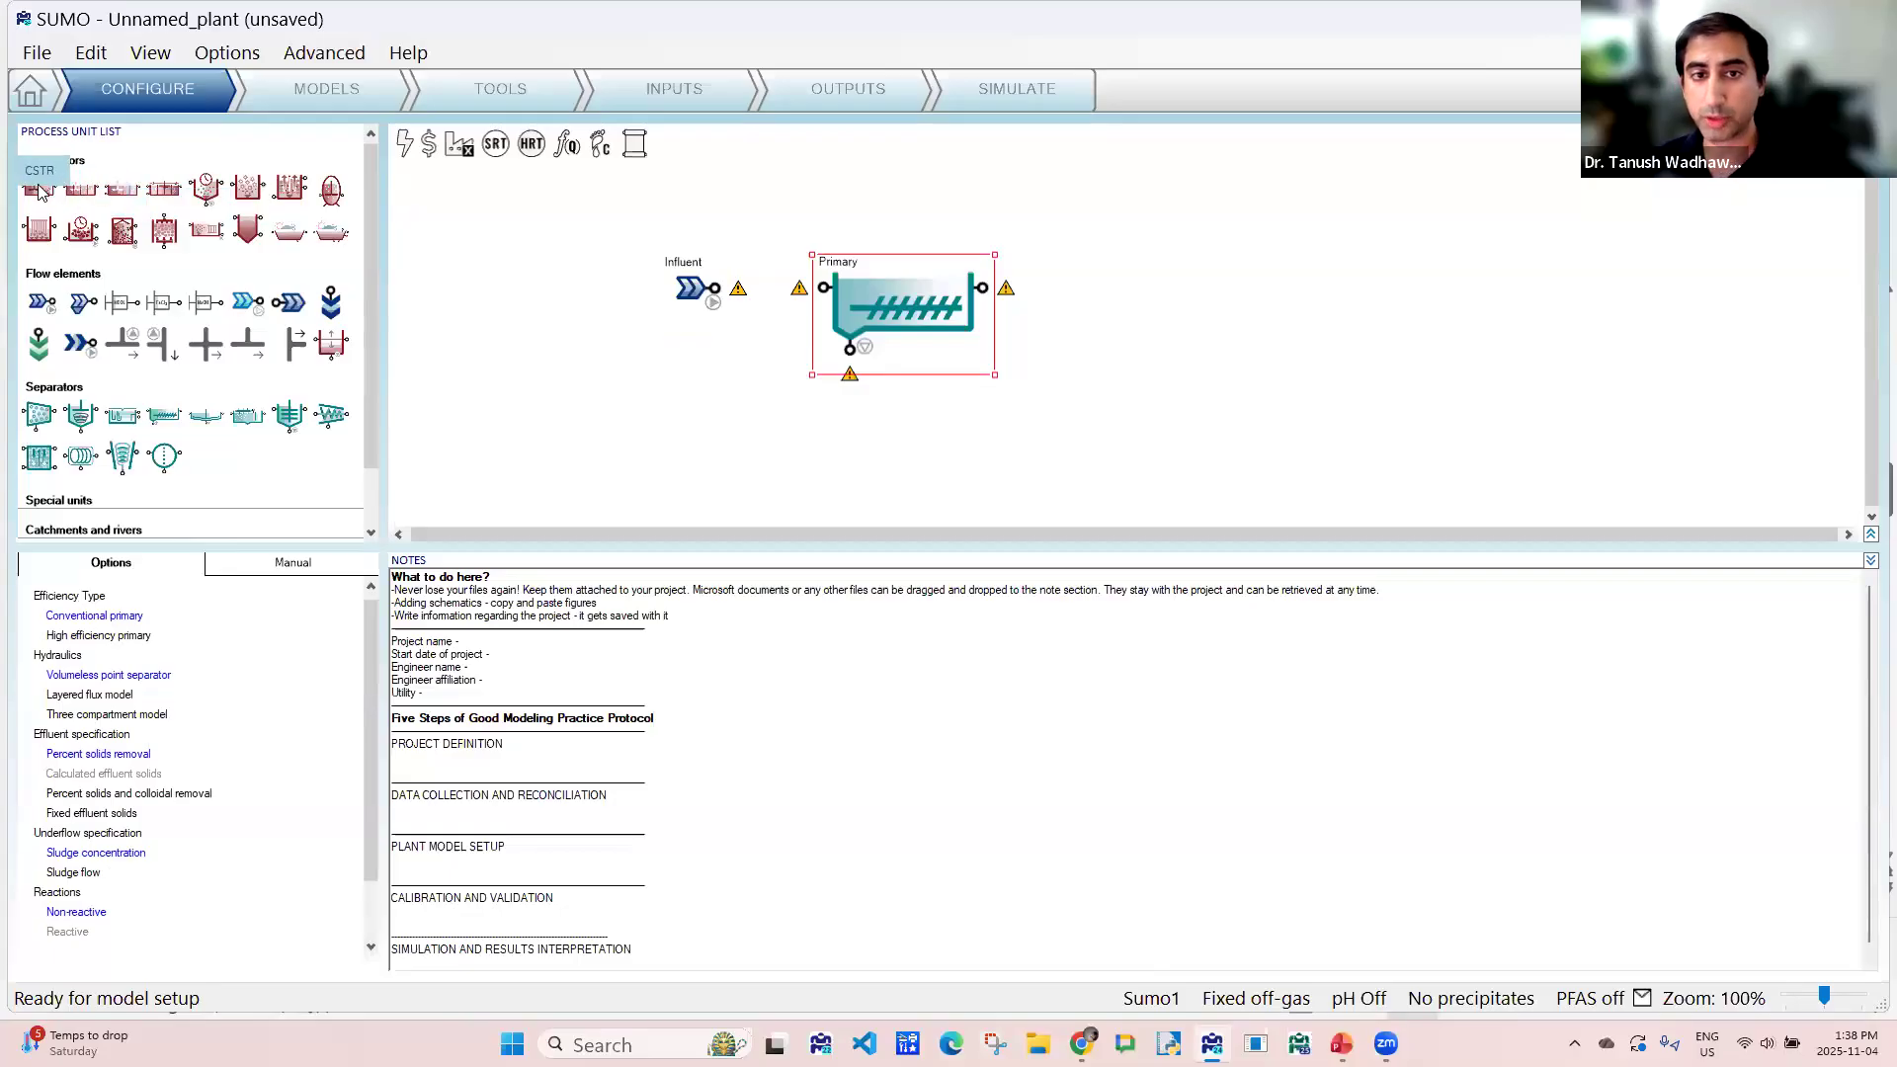
{"action": "left_click_drag", "start_coordinate": [39, 188], "coordinate": [1240, 307]}
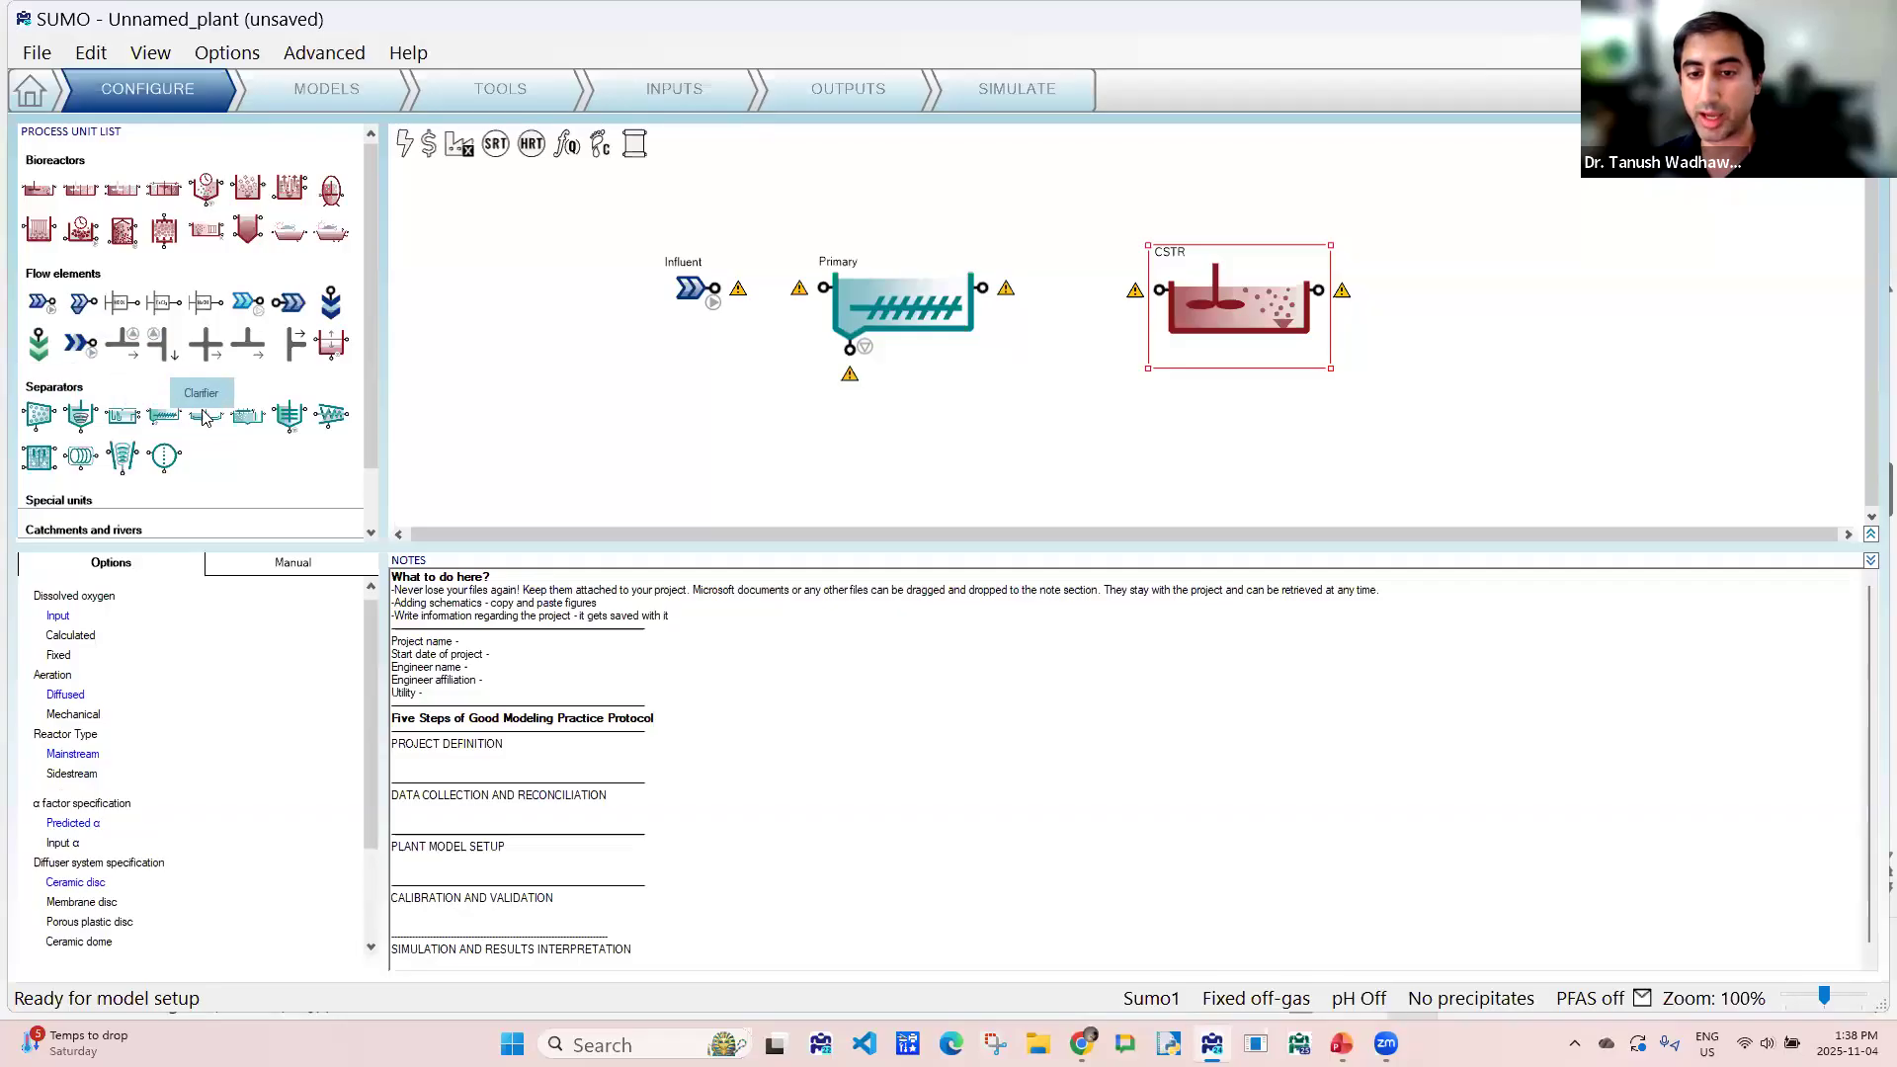
{"action": "left_click_drag", "start_coordinate": [206, 415], "coordinate": [1532, 301]}
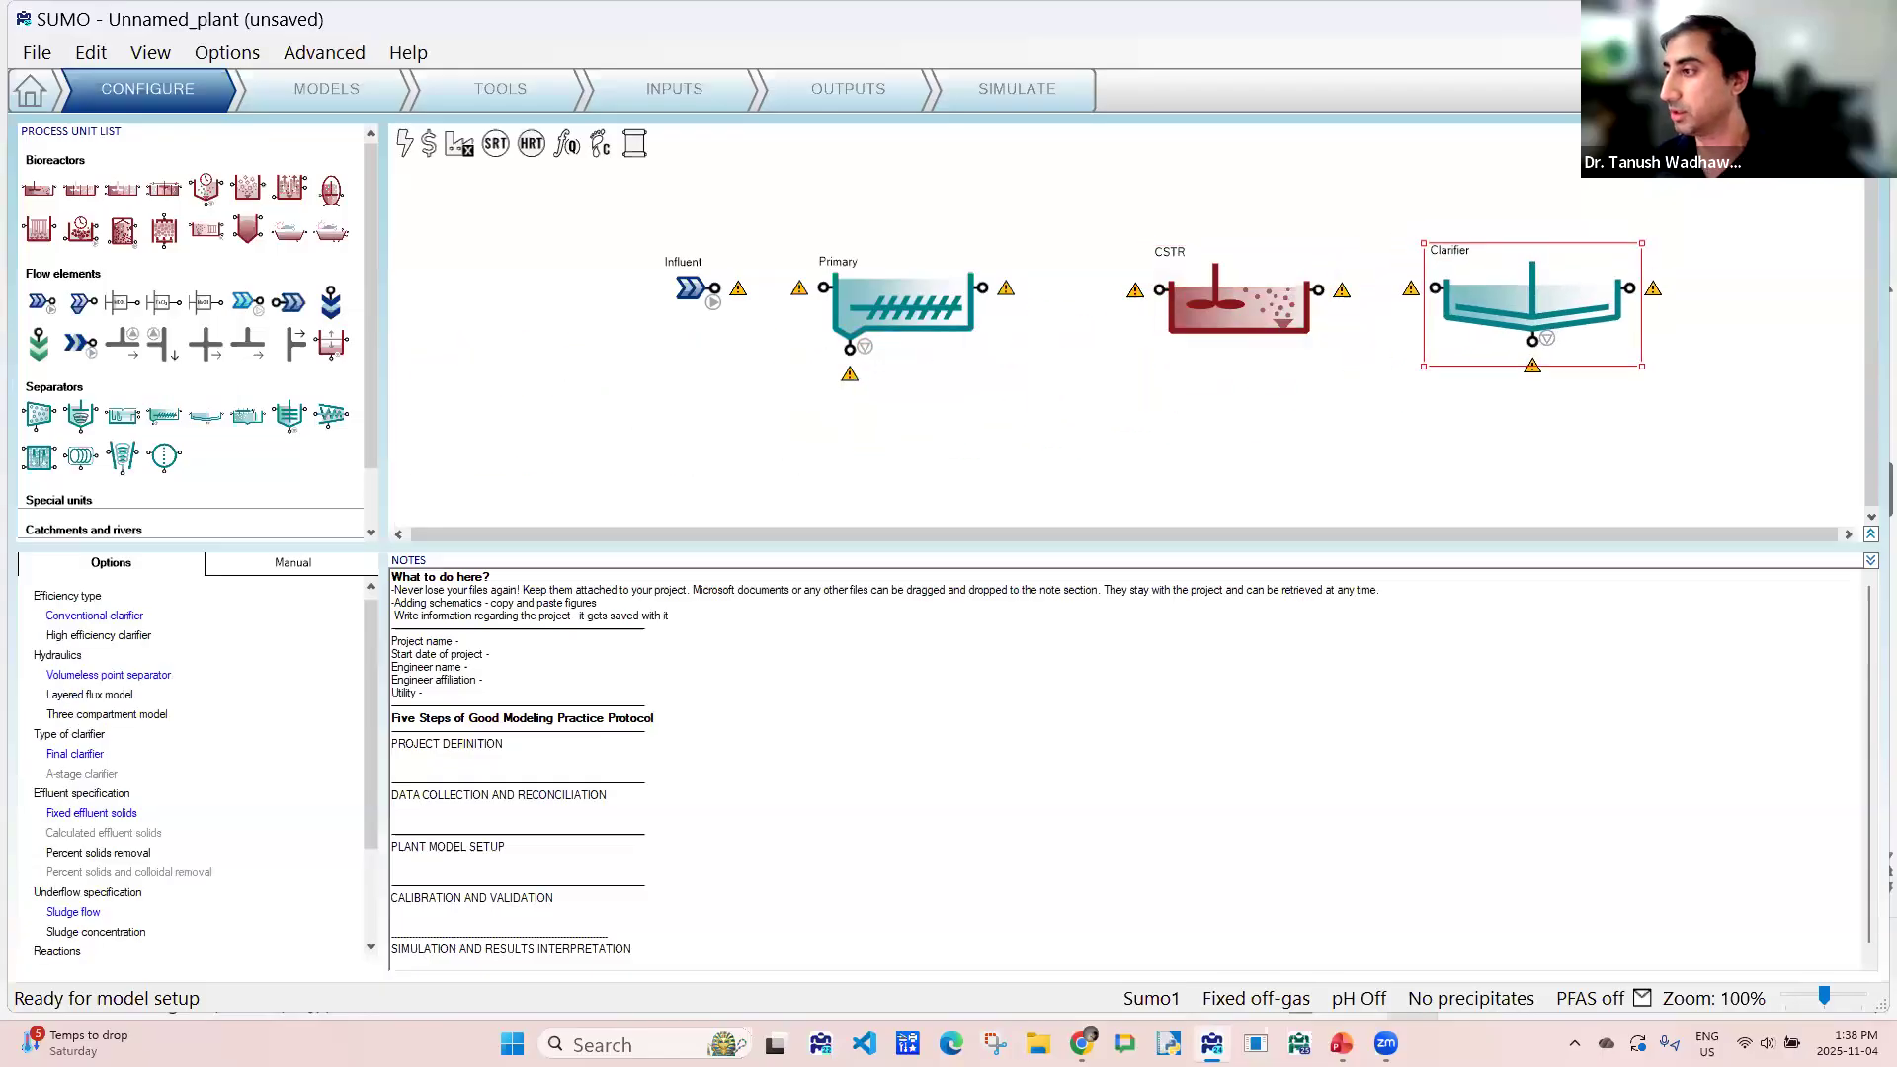
- Shift the Influent, Primary, CSTR and Clarifier up and towards the Influent side, leaving gaps for piping between them
{"action": "left_click_drag", "start_coordinate": [654, 294], "coordinate": [590, 282]}
{"action": "left_click_drag", "start_coordinate": [904, 296], "coordinate": [859, 296]}
{"action": "left_click_drag", "start_coordinate": [1217, 313], "coordinate": [1125, 296]}
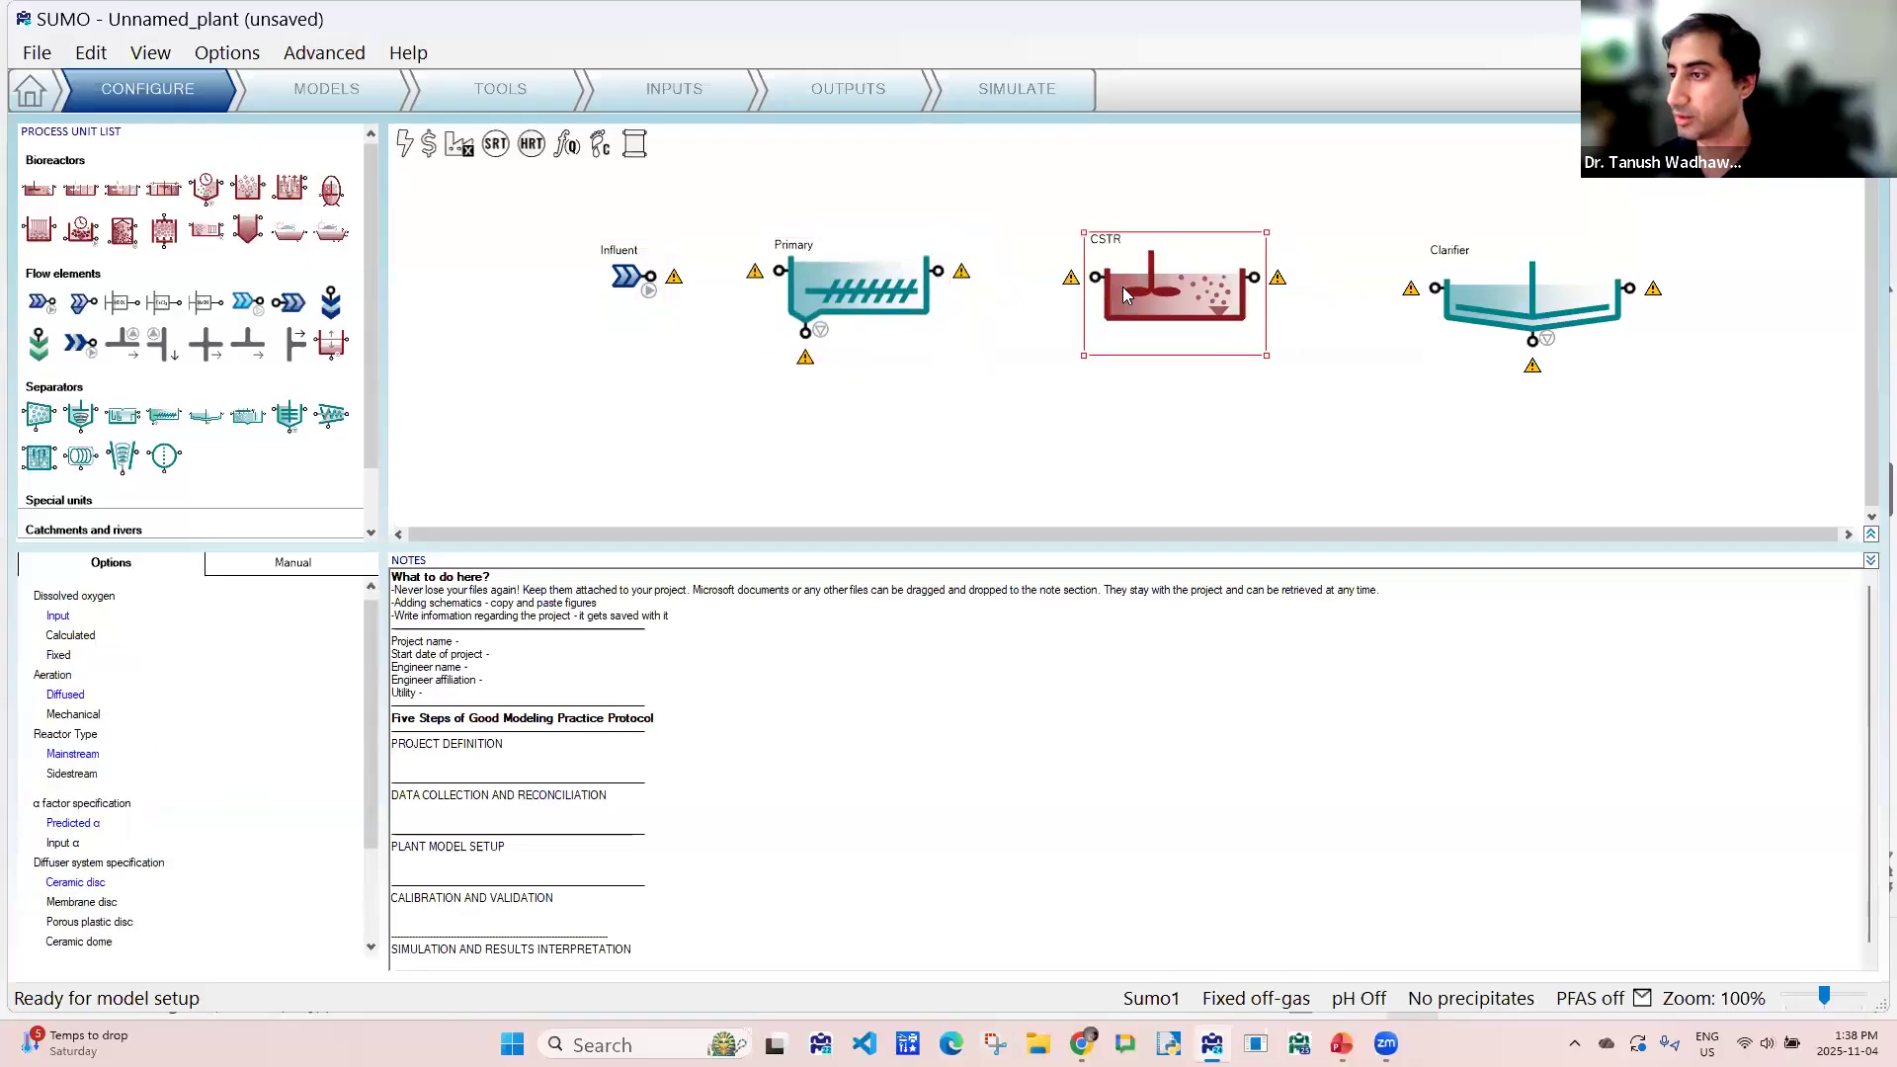
{"action": "left_click_drag", "start_coordinate": [1438, 294], "coordinate": [1340, 277]}
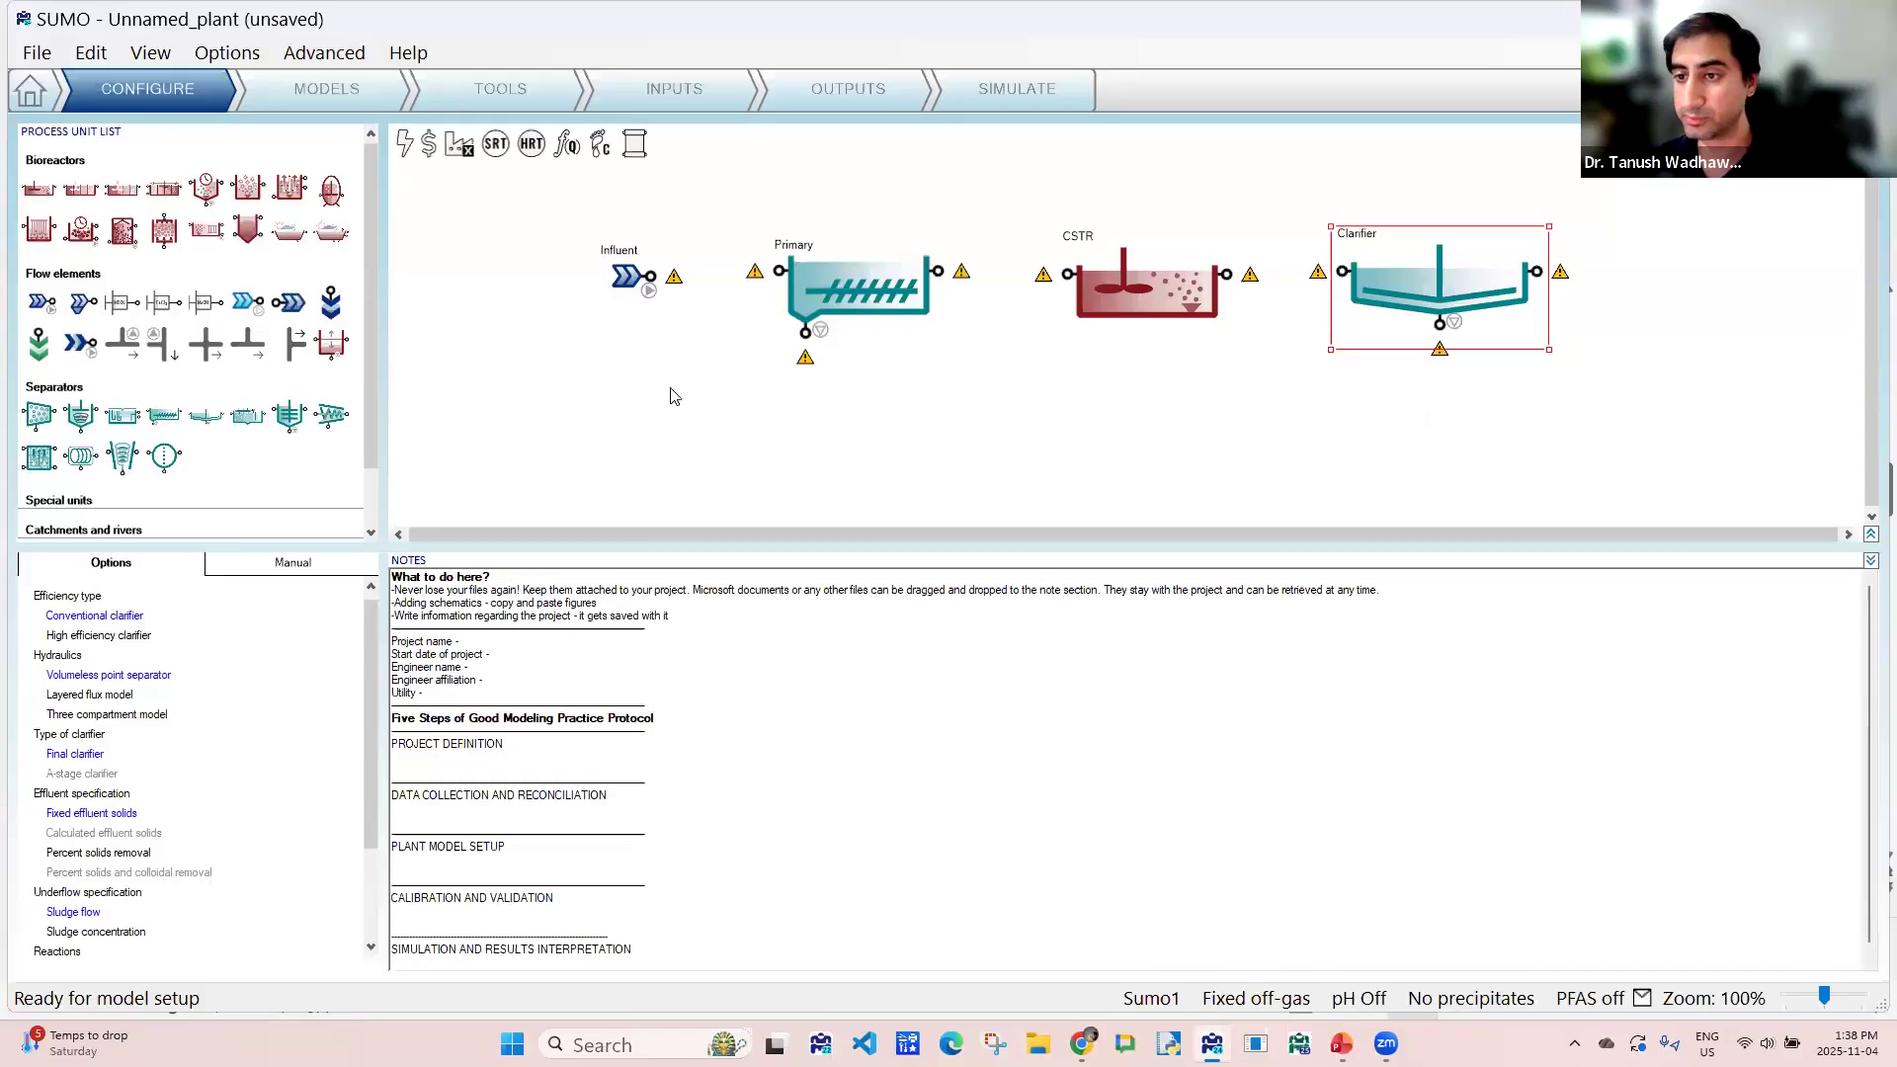
- Connect the Influent output to the Primary input and align both units so the pipe runs straight
{"action": "left_click", "coordinate": [628, 277]}
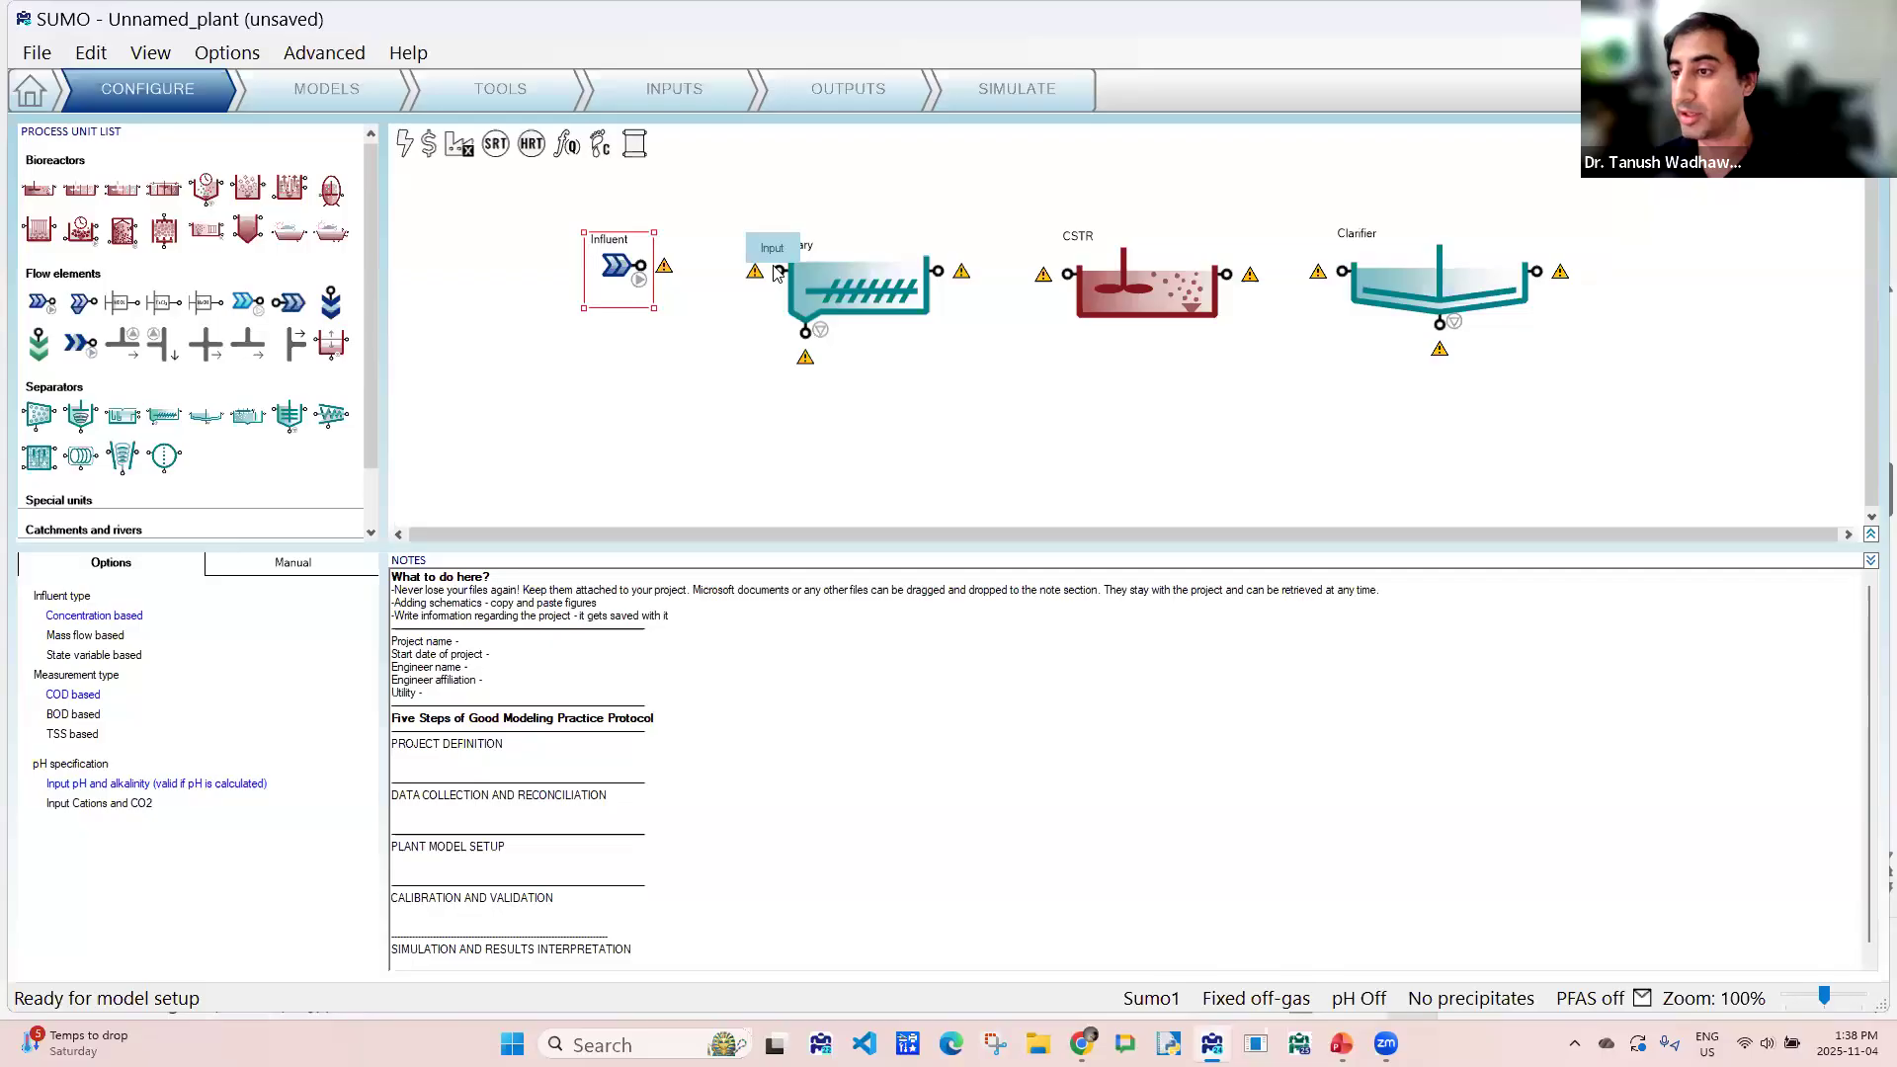
{"action": "left_click_drag", "start_coordinate": [843, 285], "coordinate": [834, 274]}
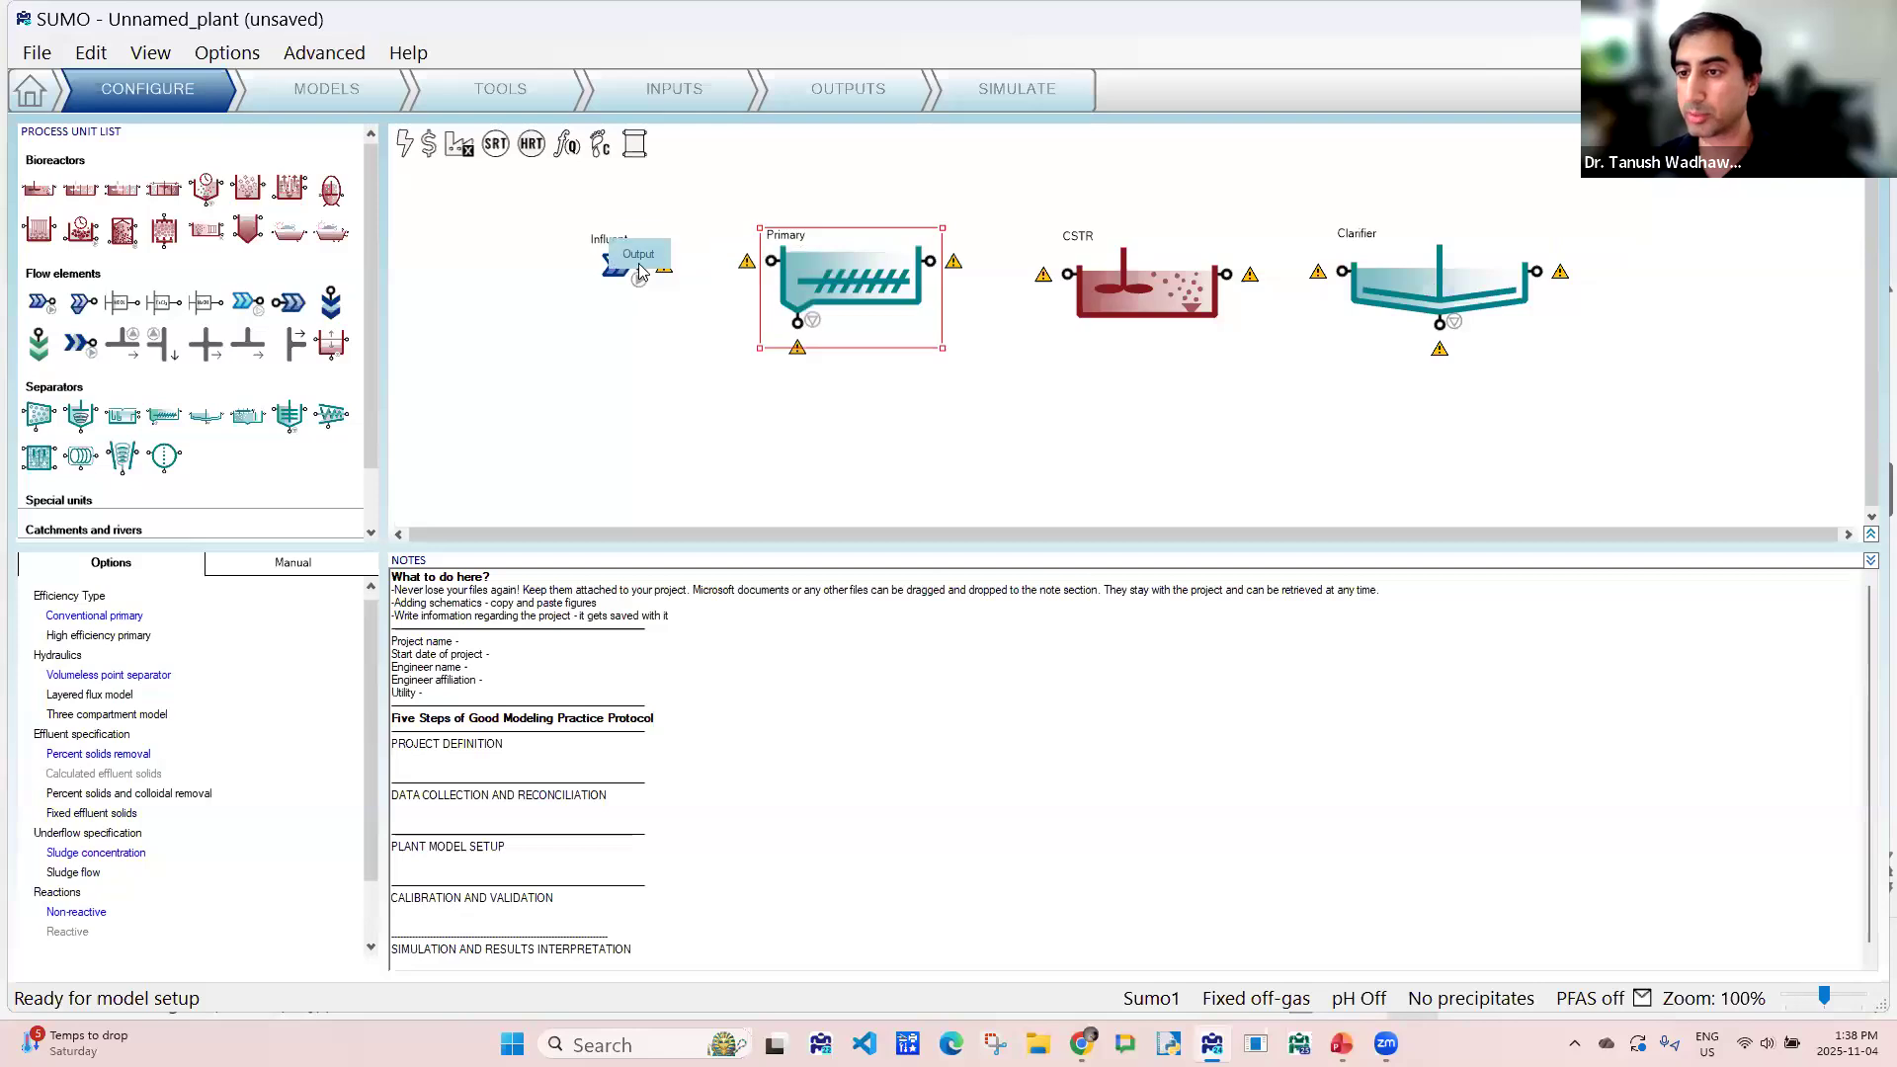
{"action": "left_click_drag", "start_coordinate": [641, 268], "coordinate": [777, 270]}
{"action": "left_click_drag", "start_coordinate": [617, 270], "coordinate": [602, 266]}
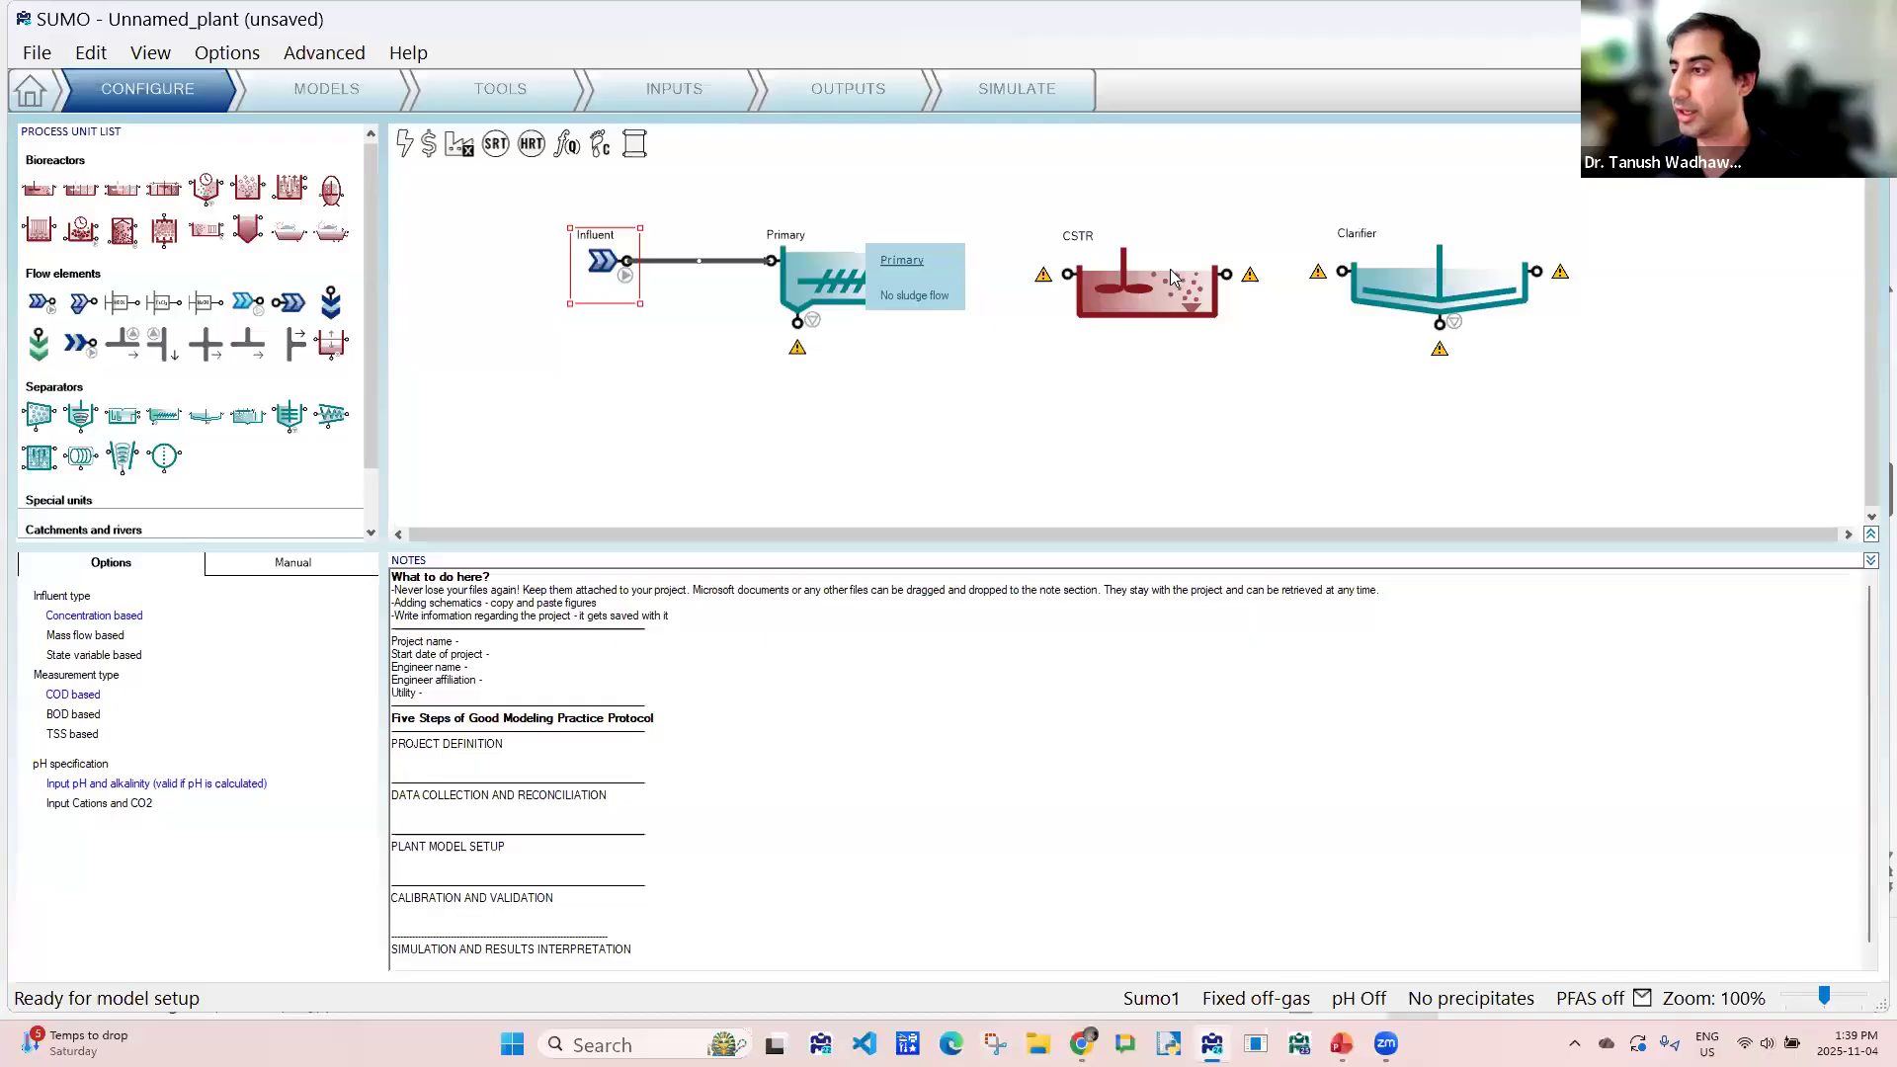
- Align the CSTR with the Primary and pipe the Primary effluent straight to the CSTR input
{"action": "left_click_drag", "start_coordinate": [1167, 304], "coordinate": [1167, 289]}
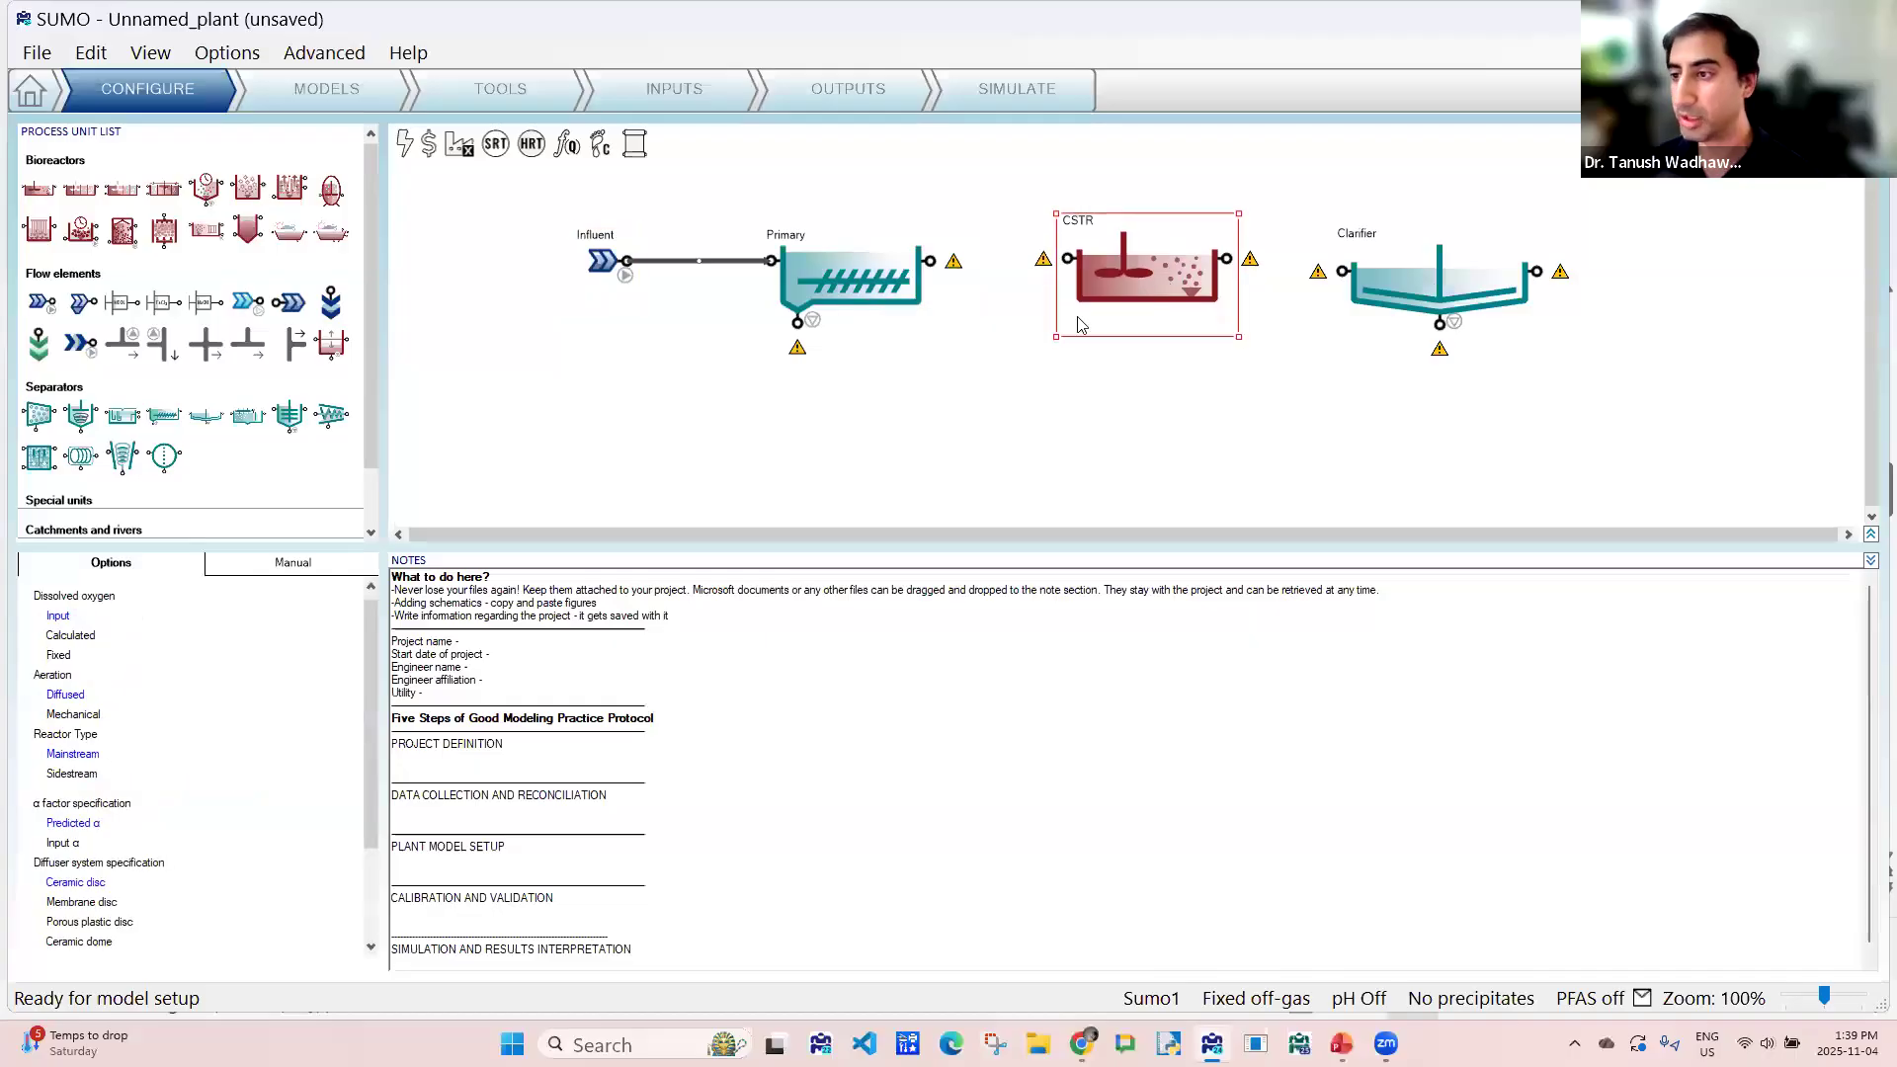
{"action": "left_click", "coordinate": [947, 266]}
{"action": "left_click_drag", "start_coordinate": [947, 269], "coordinate": [1069, 262]}
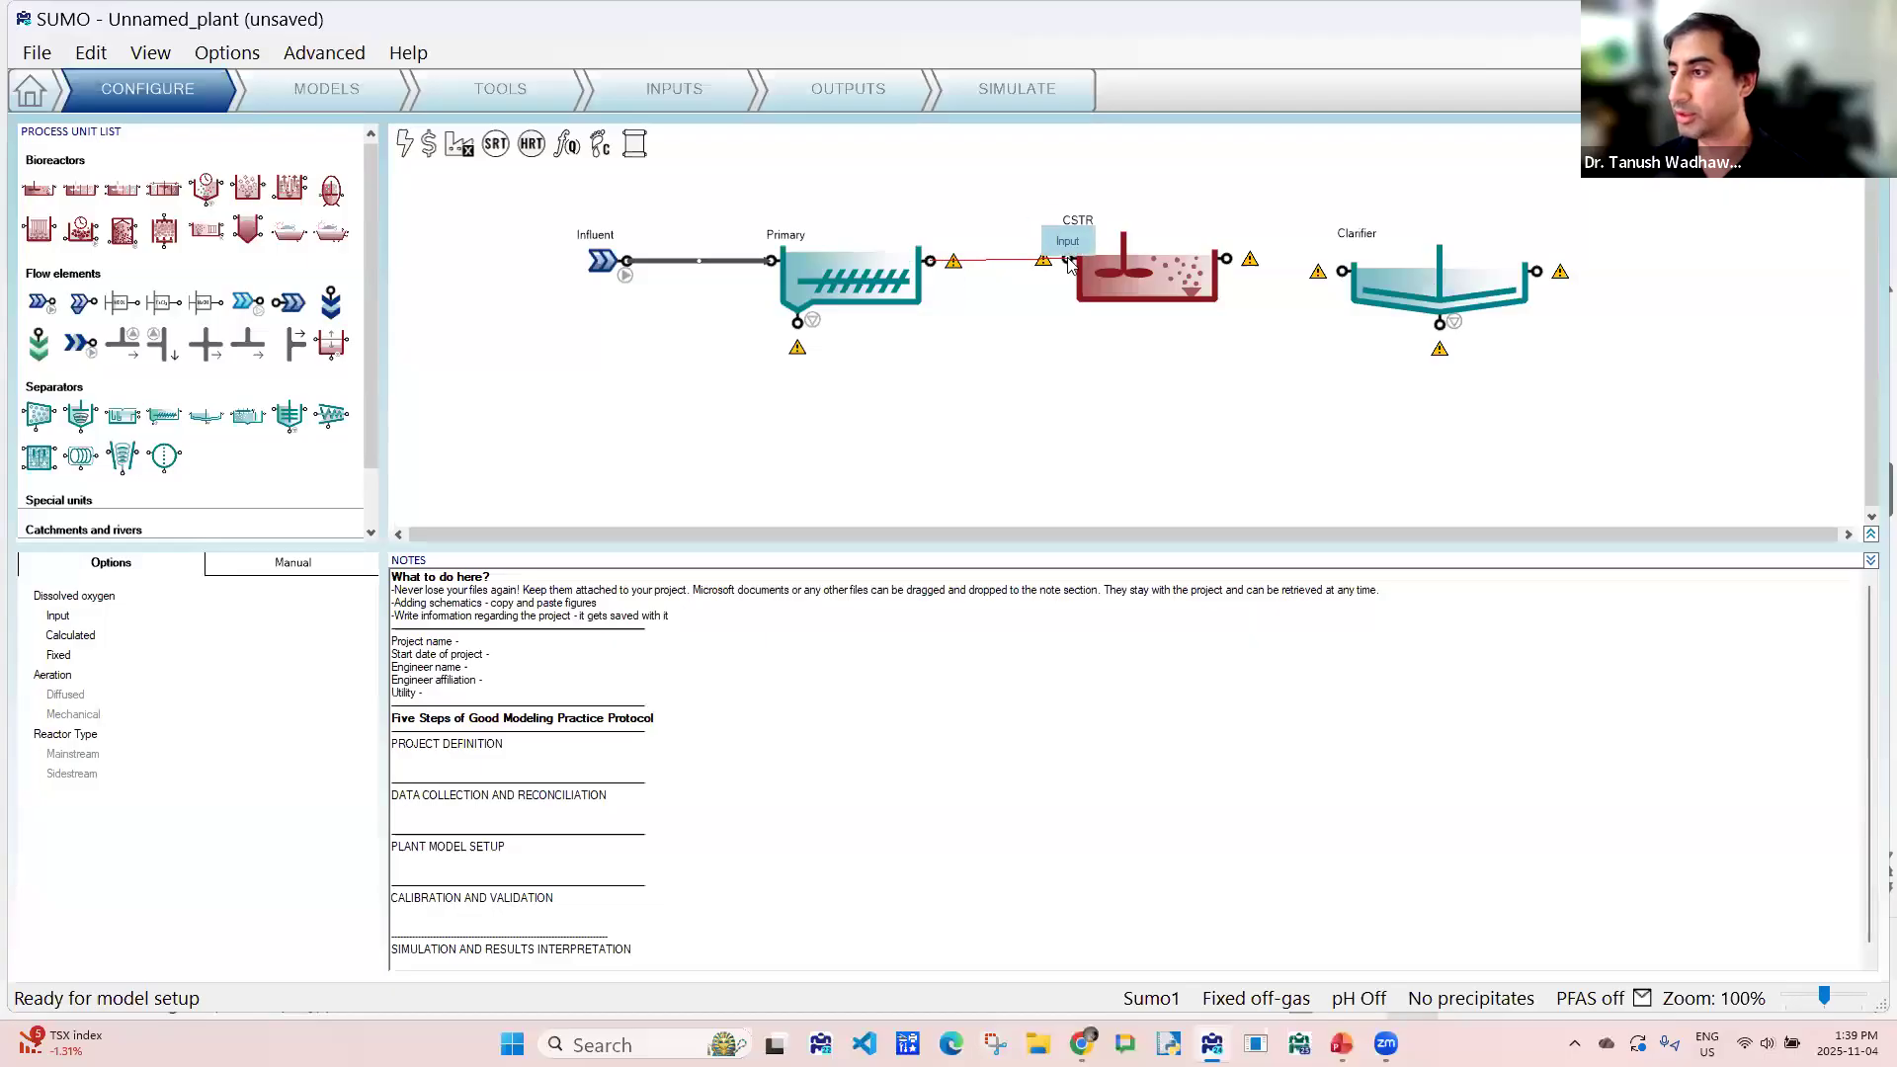
{"action": "left_click", "coordinate": [1119, 277]}
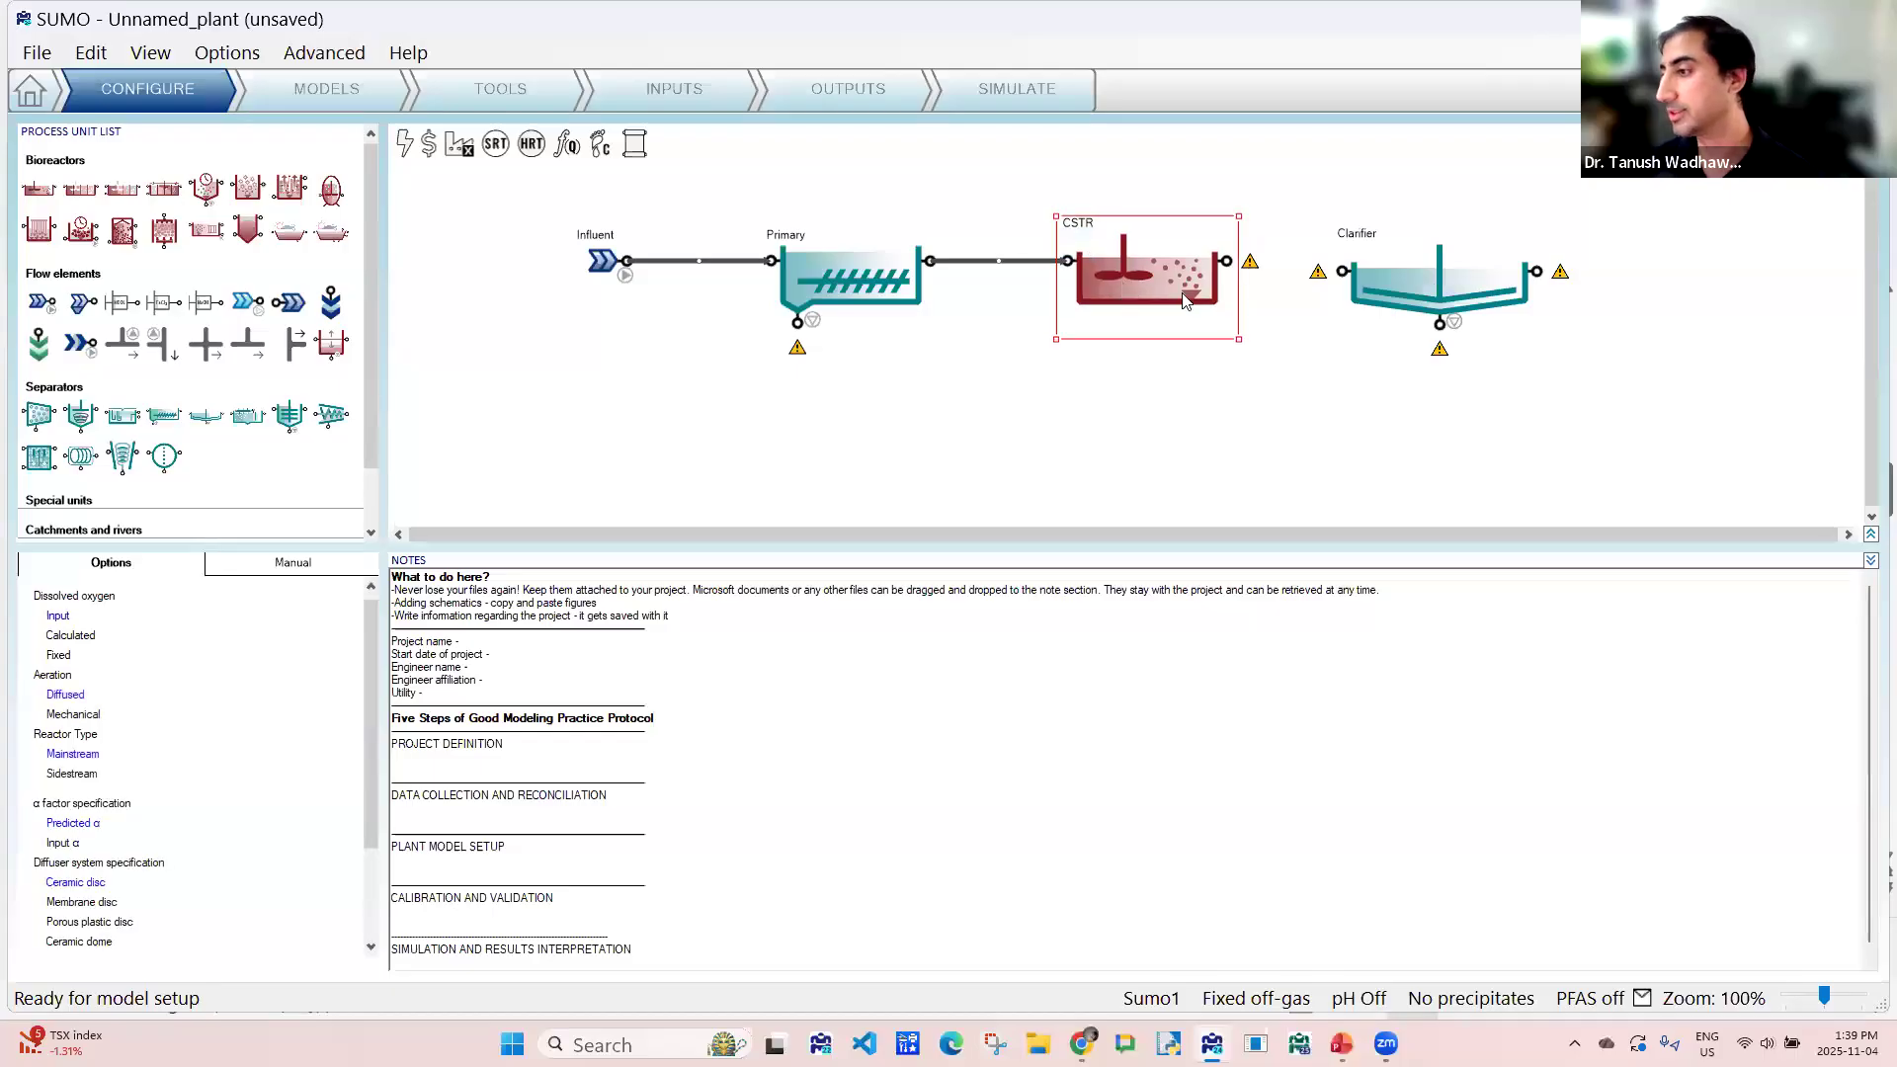
- Replace the pipe between the Primary and the CSTR with a T flow combiner mirrored up-down, its side inlet facing down
{"action": "right_click", "coordinate": [998, 265]}
{"action": "left_click", "coordinate": [1017, 306]}
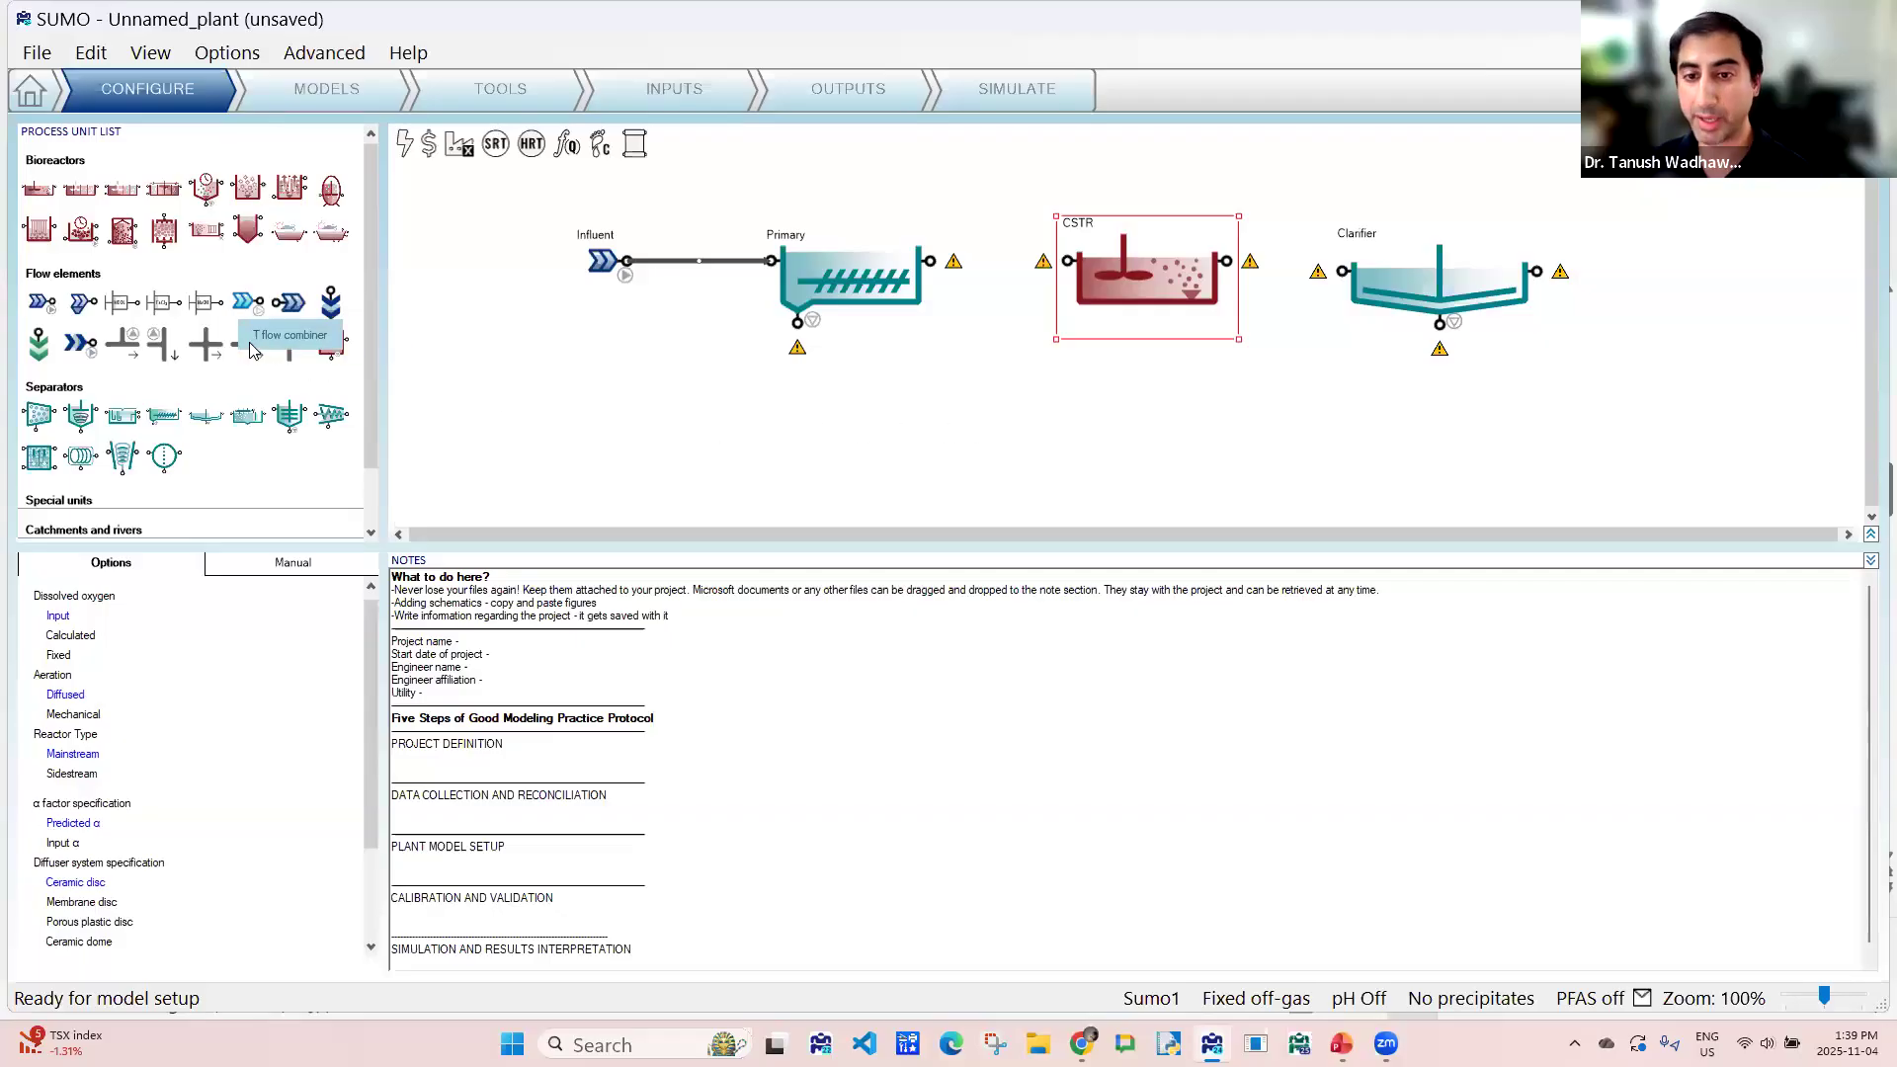
{"action": "left_click_drag", "start_coordinate": [247, 343], "coordinate": [1015, 258]}
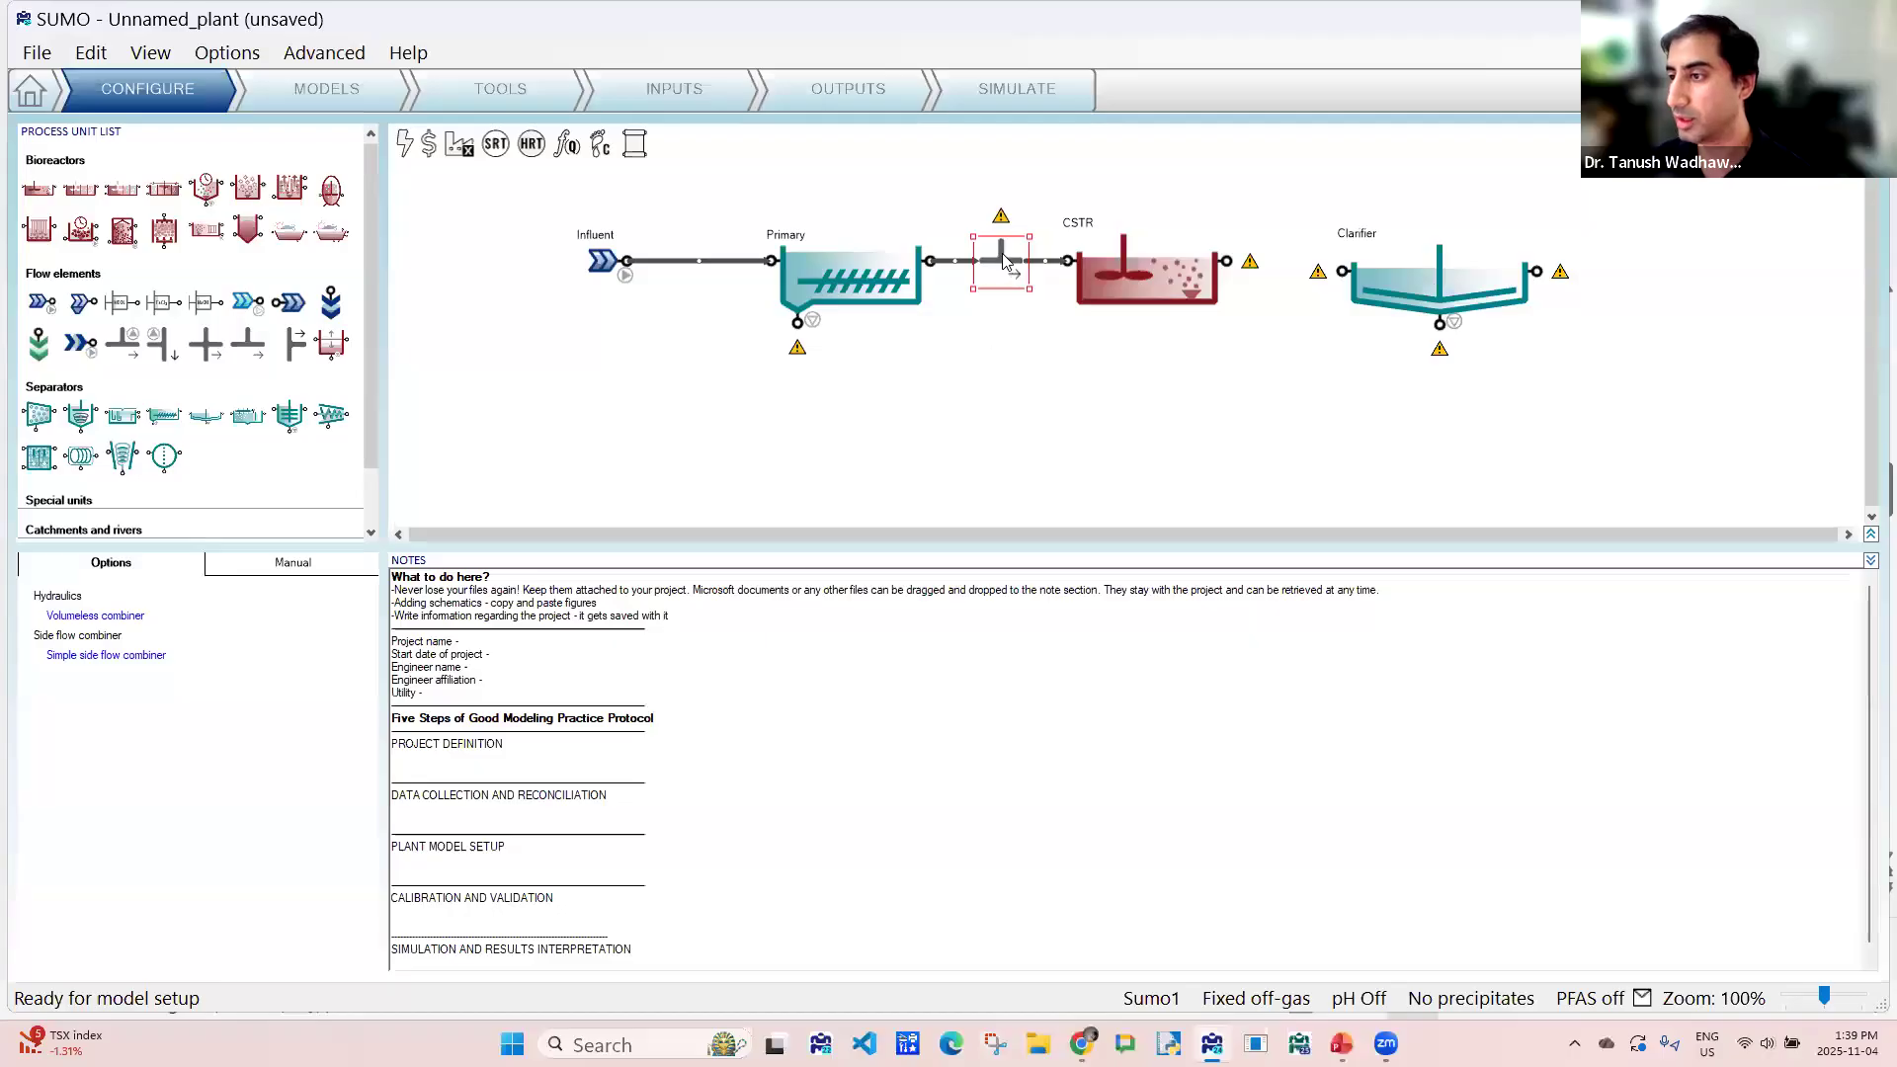
{"action": "right_click", "coordinate": [1003, 259]}
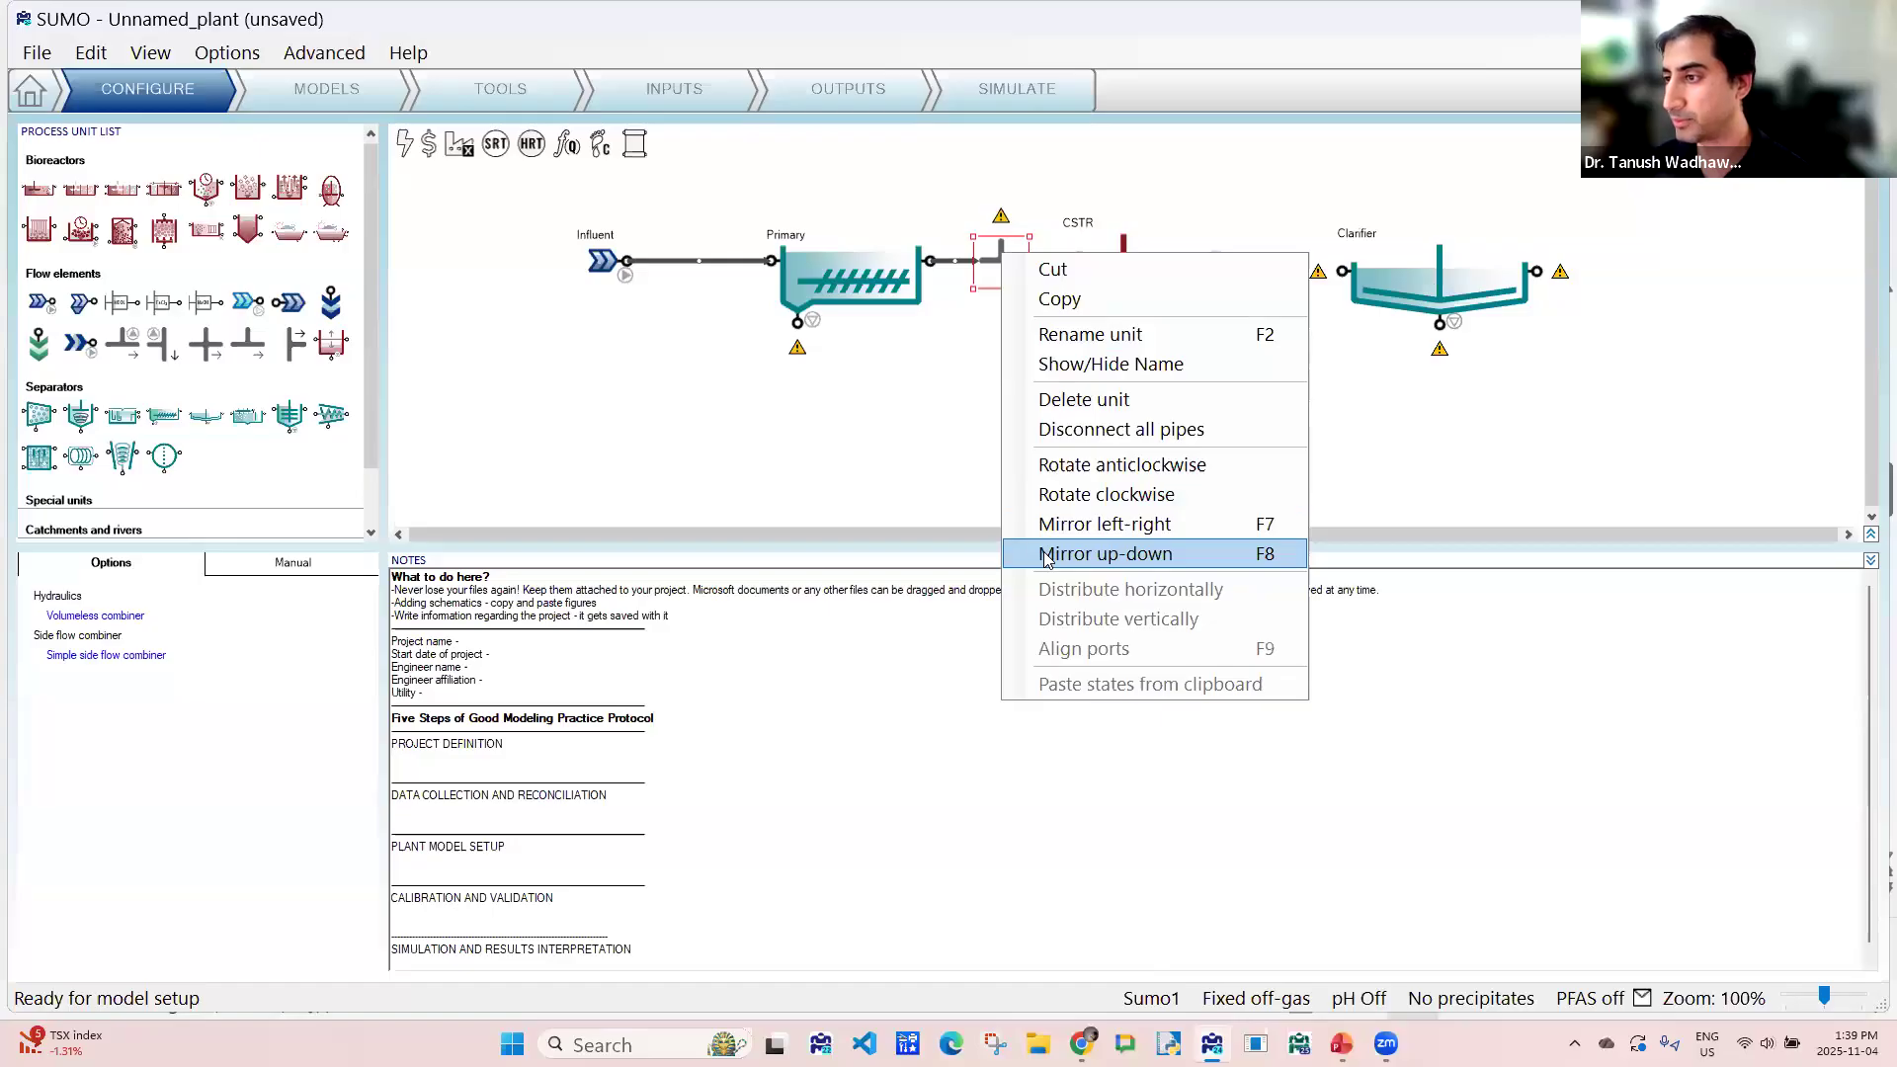
{"action": "left_click", "coordinate": [1047, 557]}
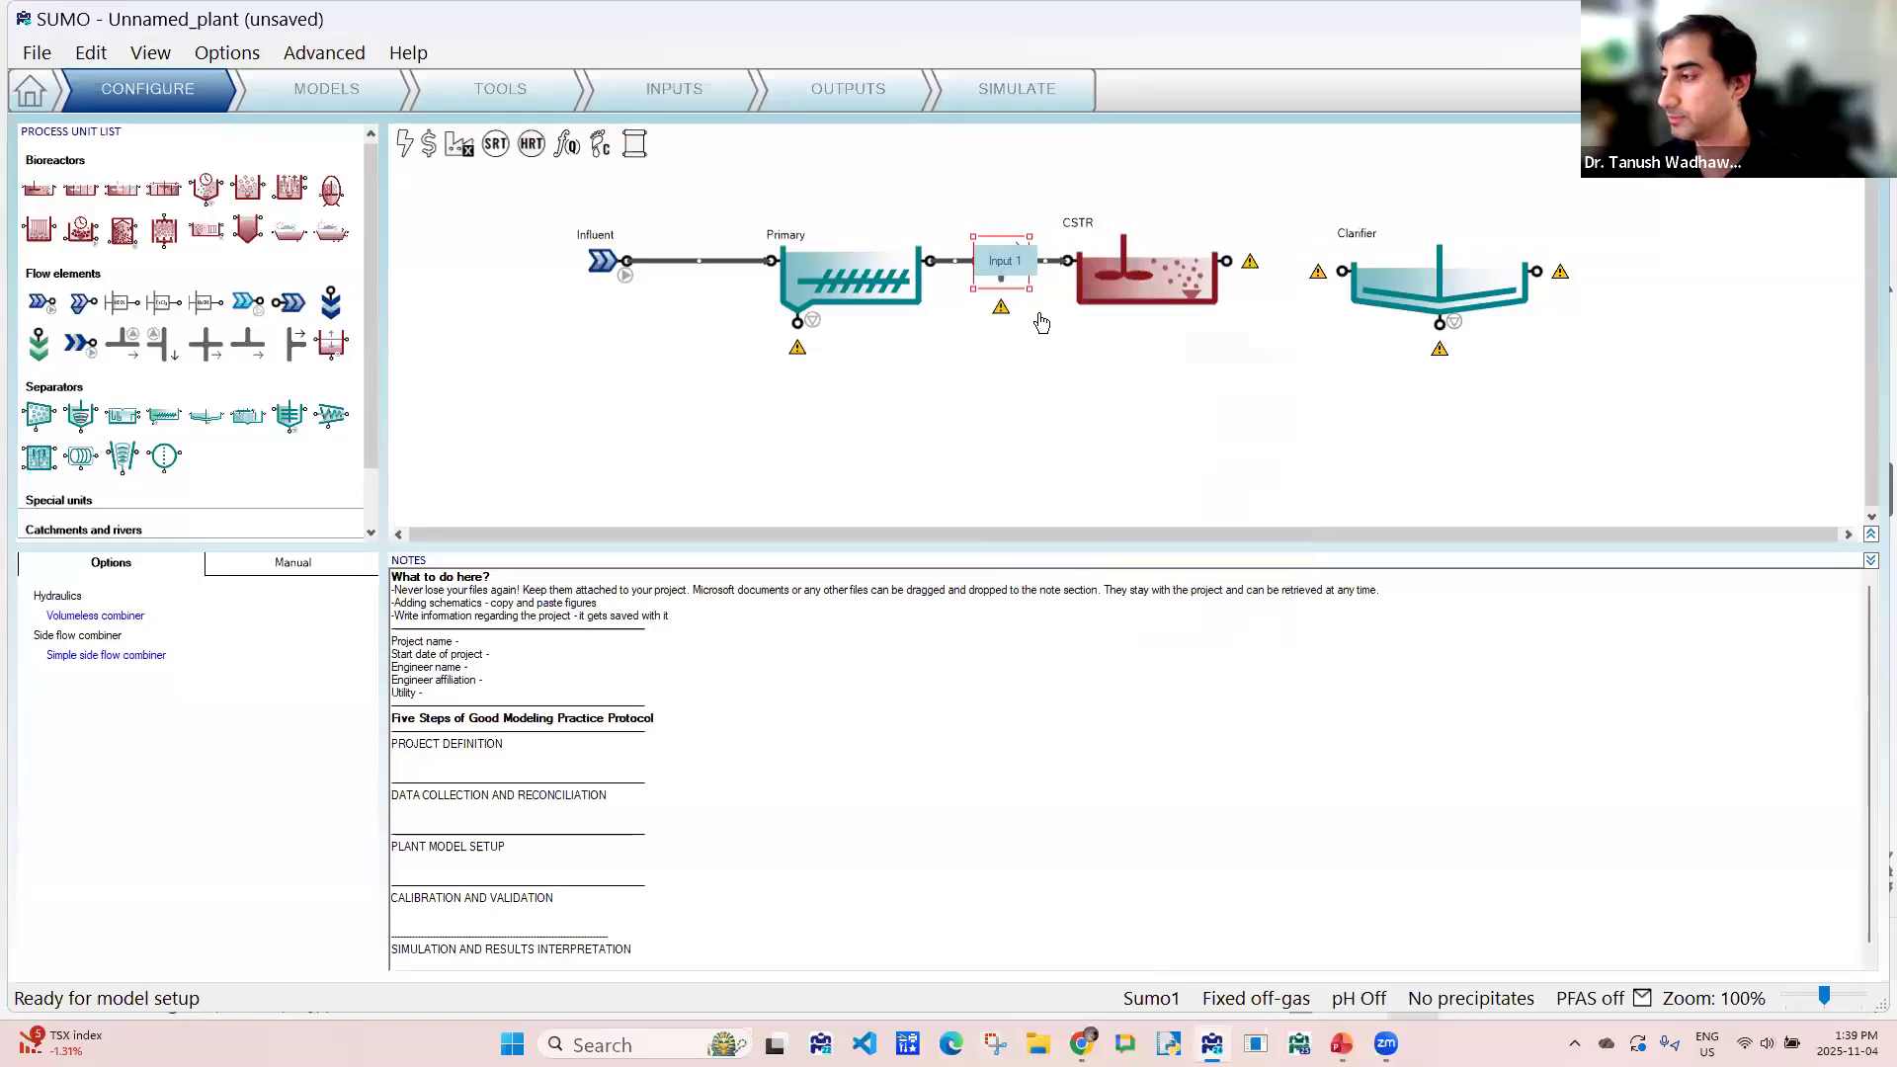
- Connect the CSTR output to the Clarifier input and align the Clarifier with the CSTR
{"action": "left_click_drag", "start_coordinate": [1453, 247], "coordinate": [1454, 222]}
{"action": "left_click_drag", "start_coordinate": [1228, 262], "coordinate": [1345, 247]}
{"action": "left_click_drag", "start_coordinate": [1453, 268], "coordinate": [1397, 289]}
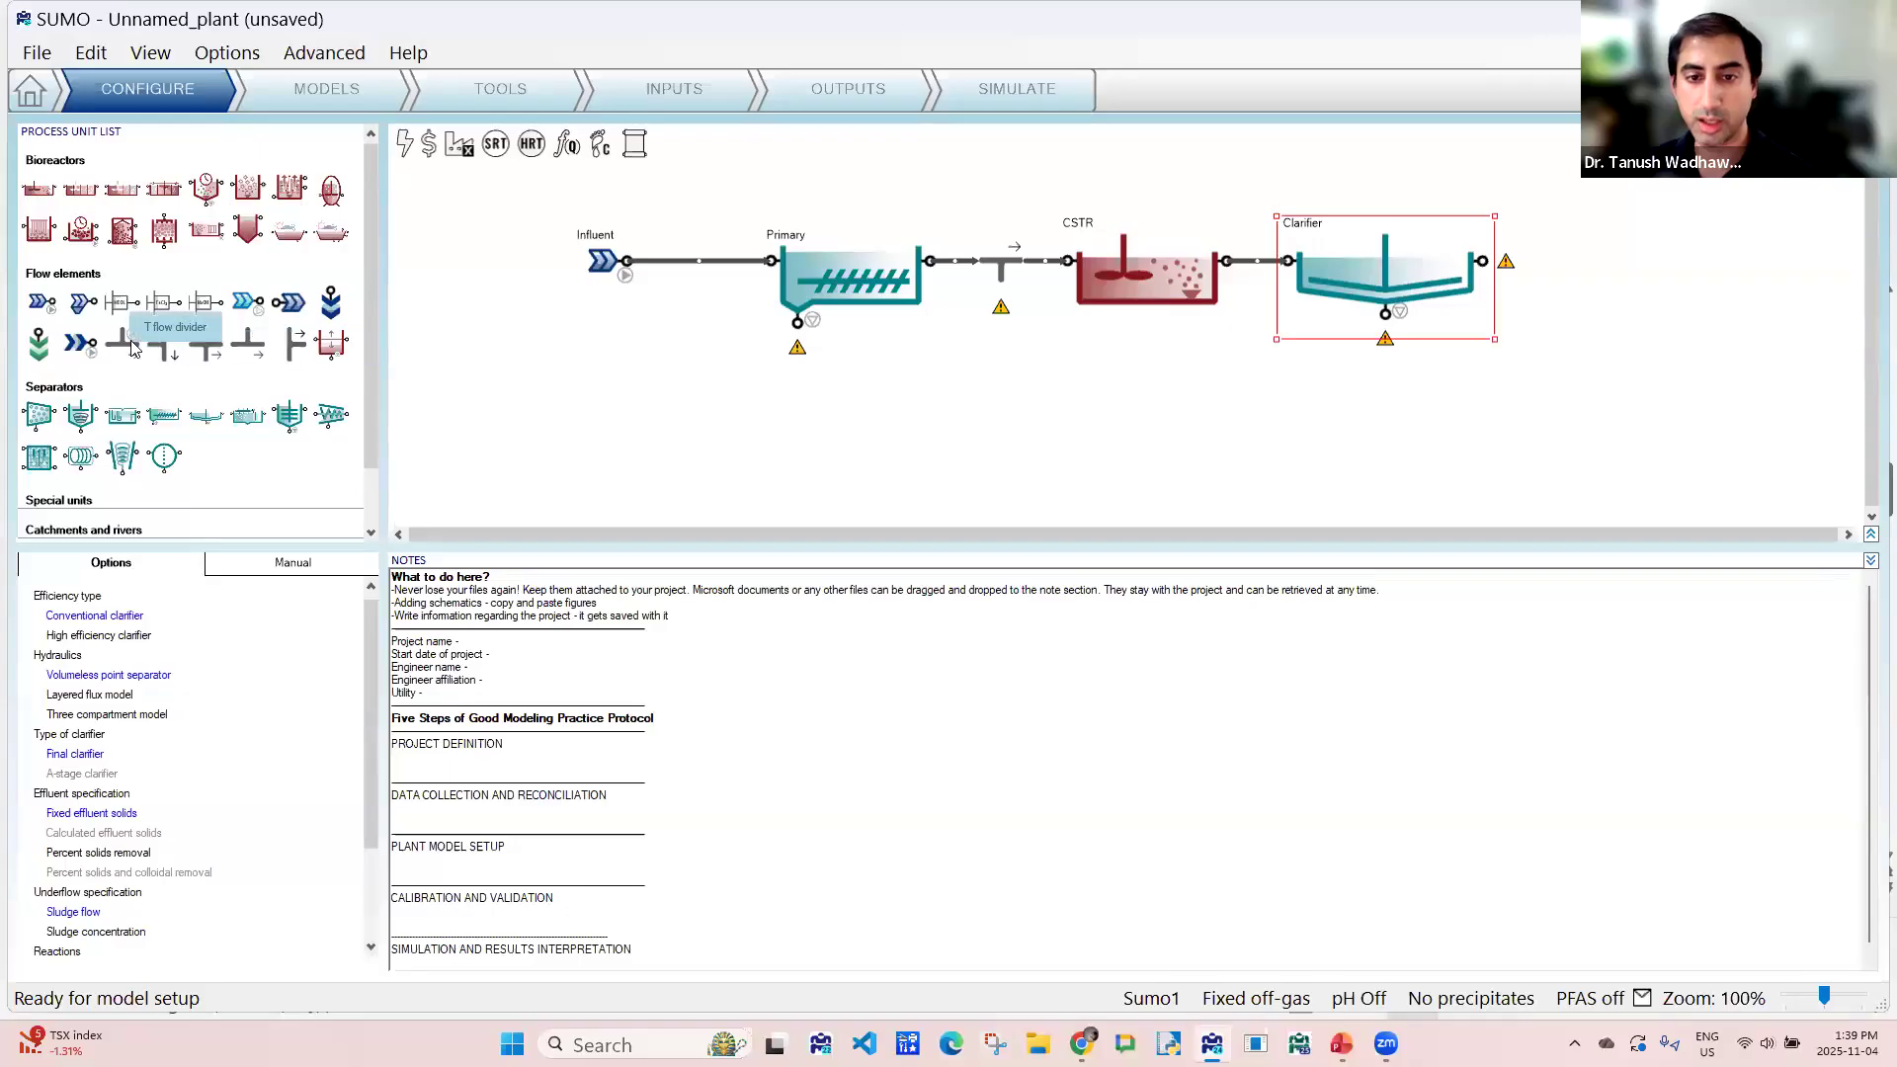
- Route the Clarifier sludge through a T flow divider back to the combiner before the CSTR, and attach an Effluent to the Clarifier outlet
{"action": "left_click_drag", "start_coordinate": [125, 340], "coordinate": [1138, 444]}
{"action": "left_click_drag", "start_coordinate": [1385, 314], "coordinate": [1191, 363]}
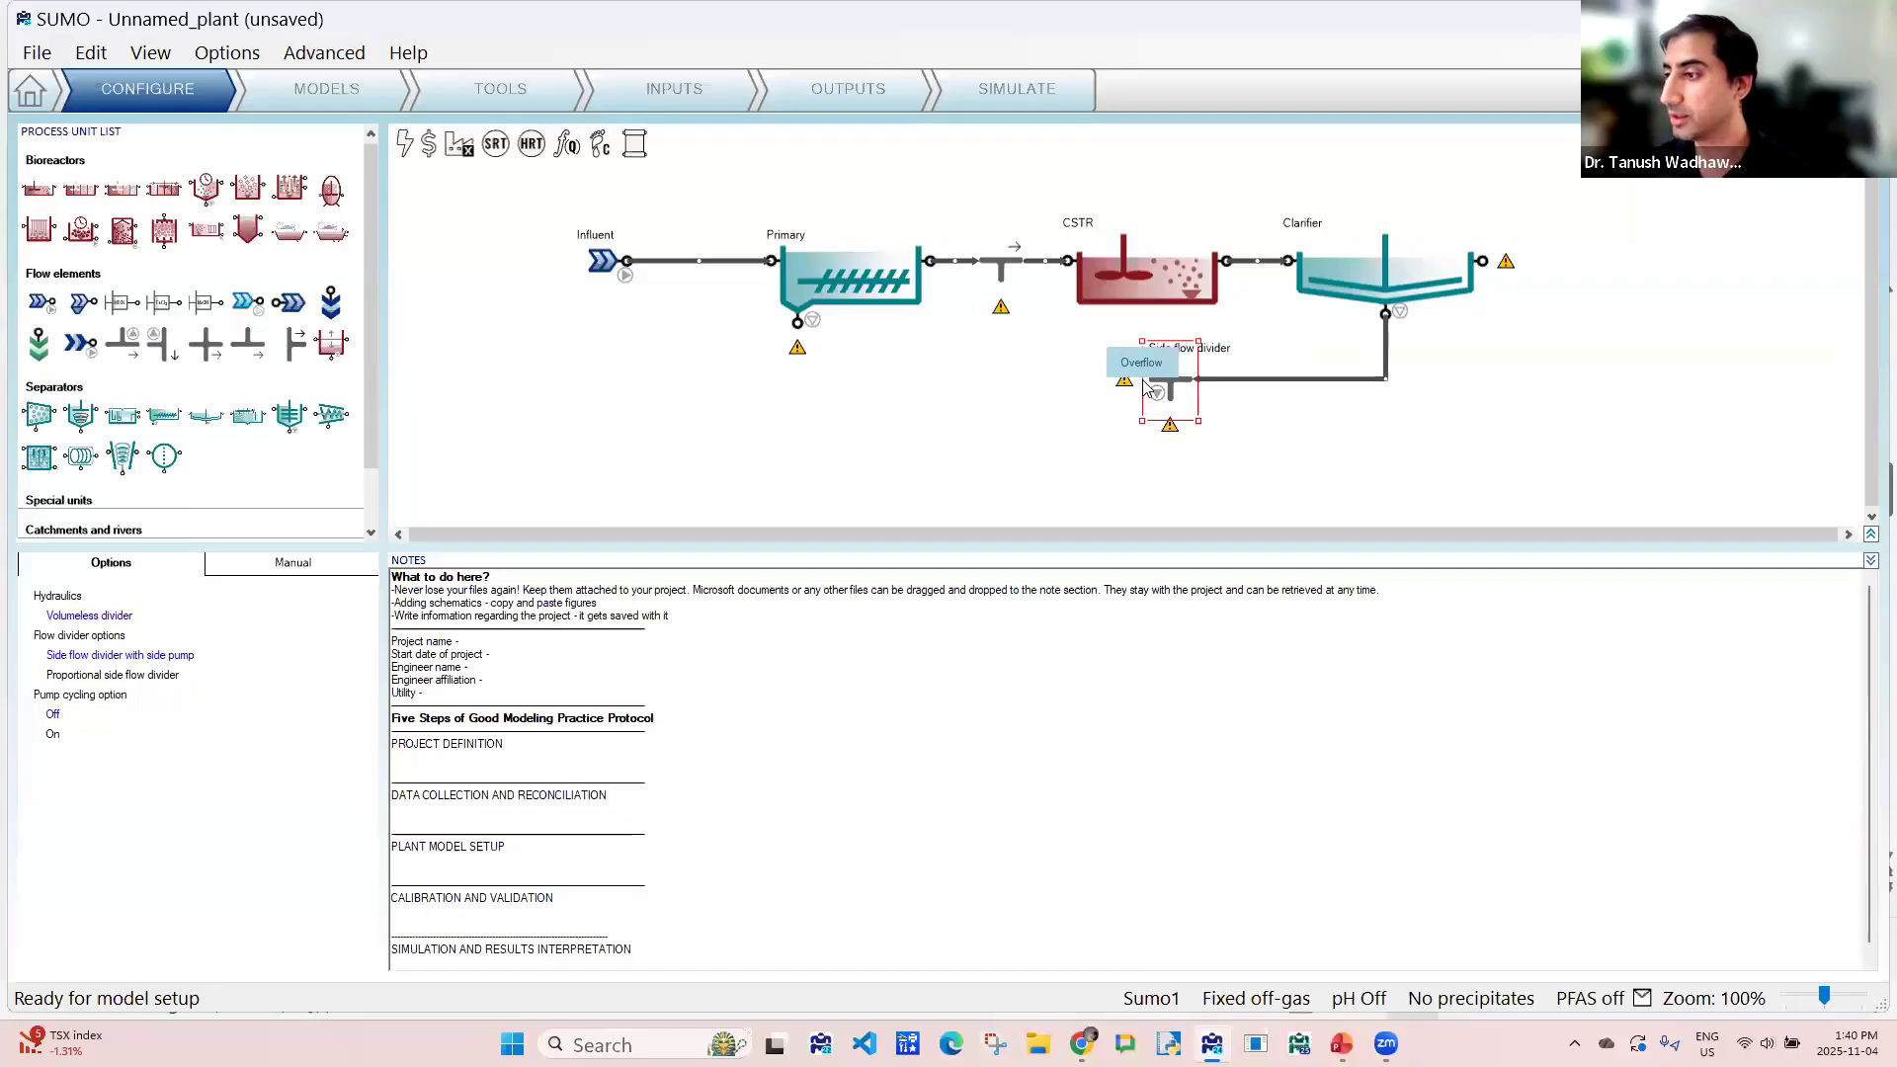
{"action": "left_click_drag", "start_coordinate": [1144, 387], "coordinate": [1001, 289]}
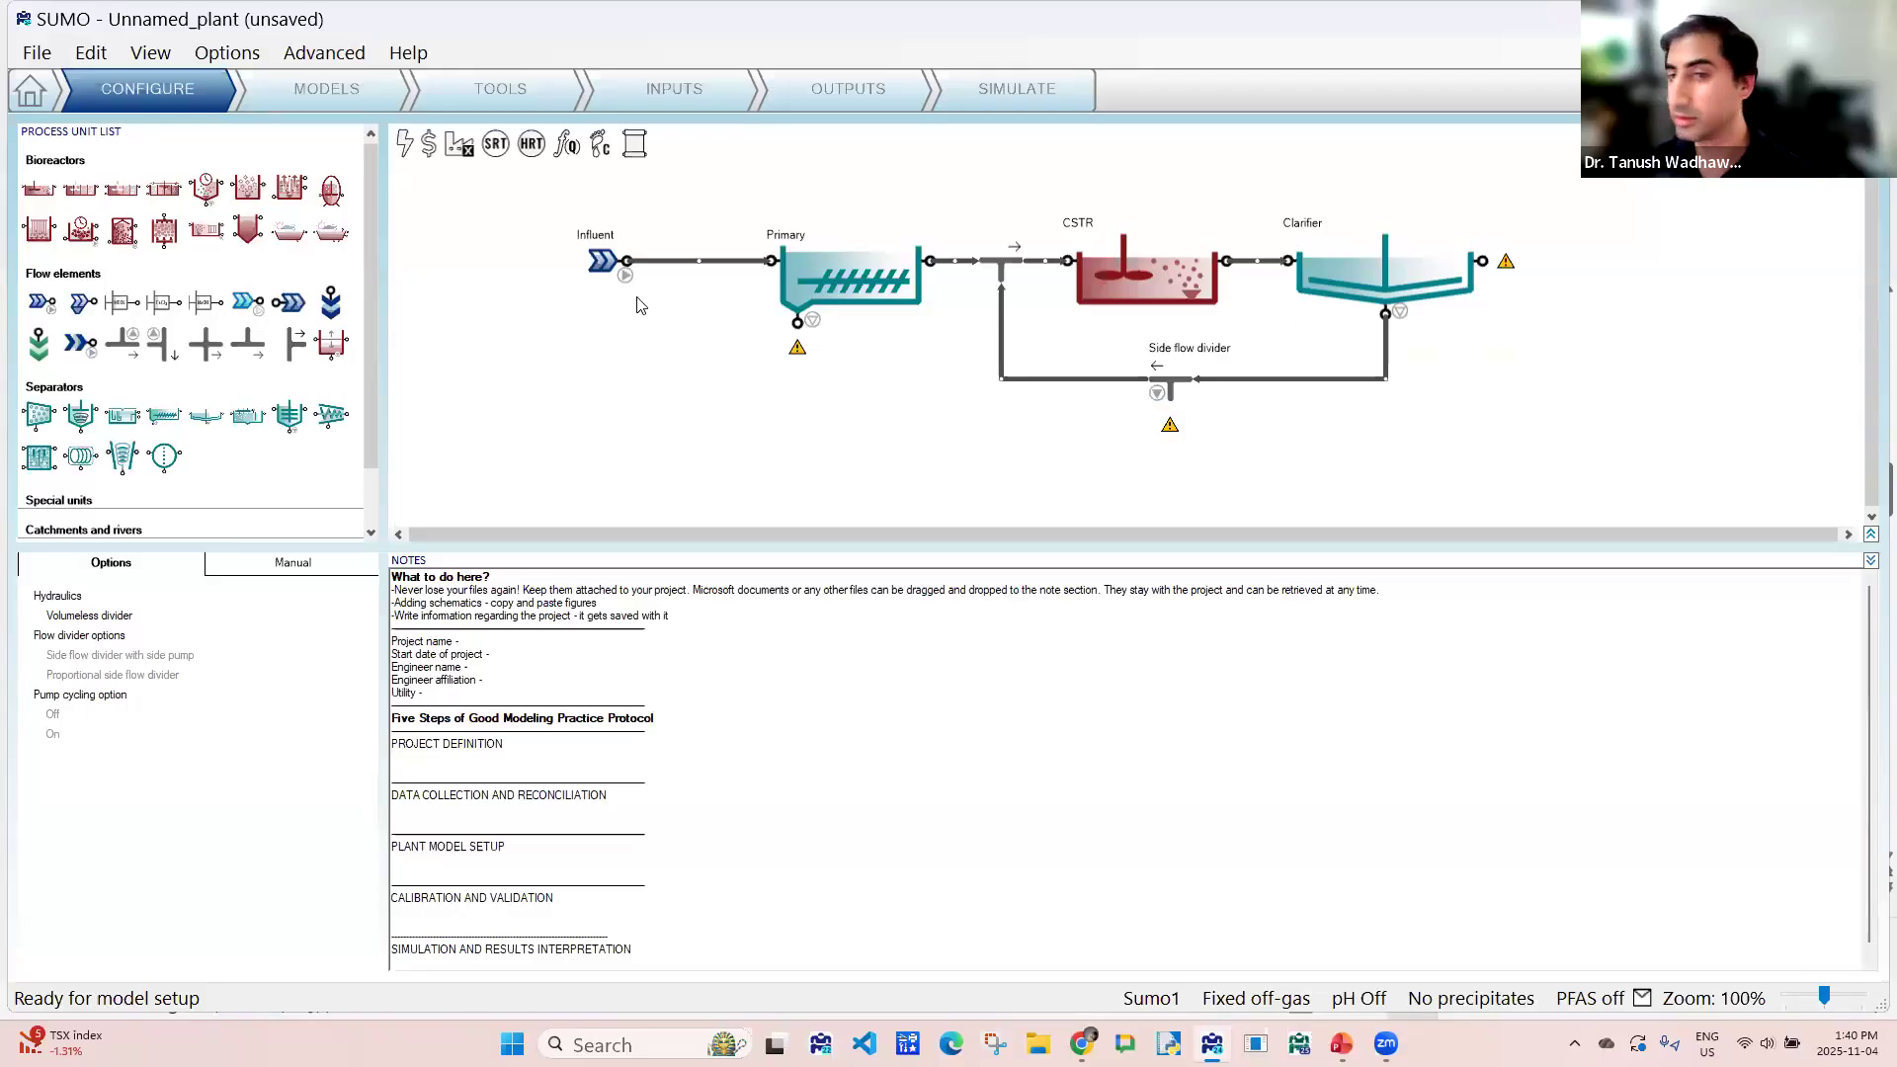
{"action": "left_click_drag", "start_coordinate": [294, 303], "coordinate": [1580, 262]}
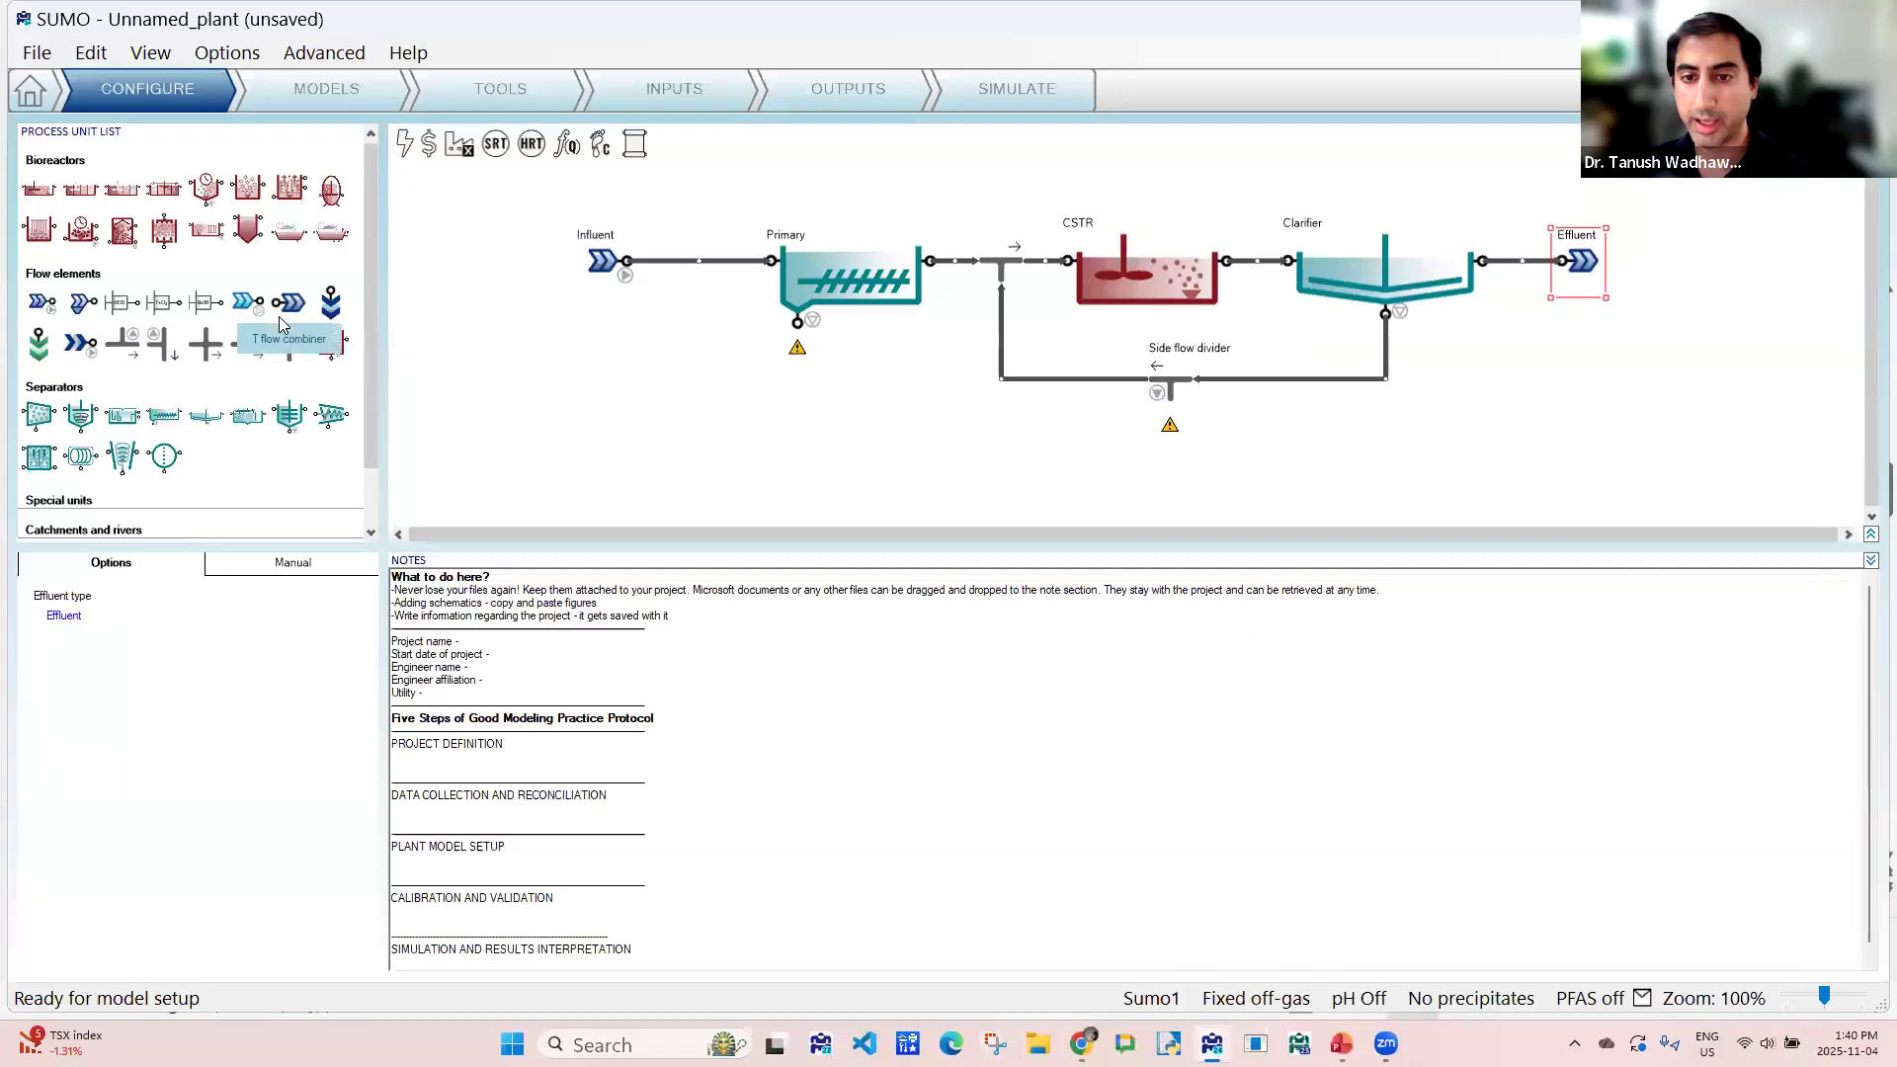
- Merge the Primary sludge and the side flow divider's wastage in a second T flow combiner that discharges to a Sludge unit
{"action": "left_click_drag", "start_coordinate": [289, 341], "coordinate": [946, 446]}
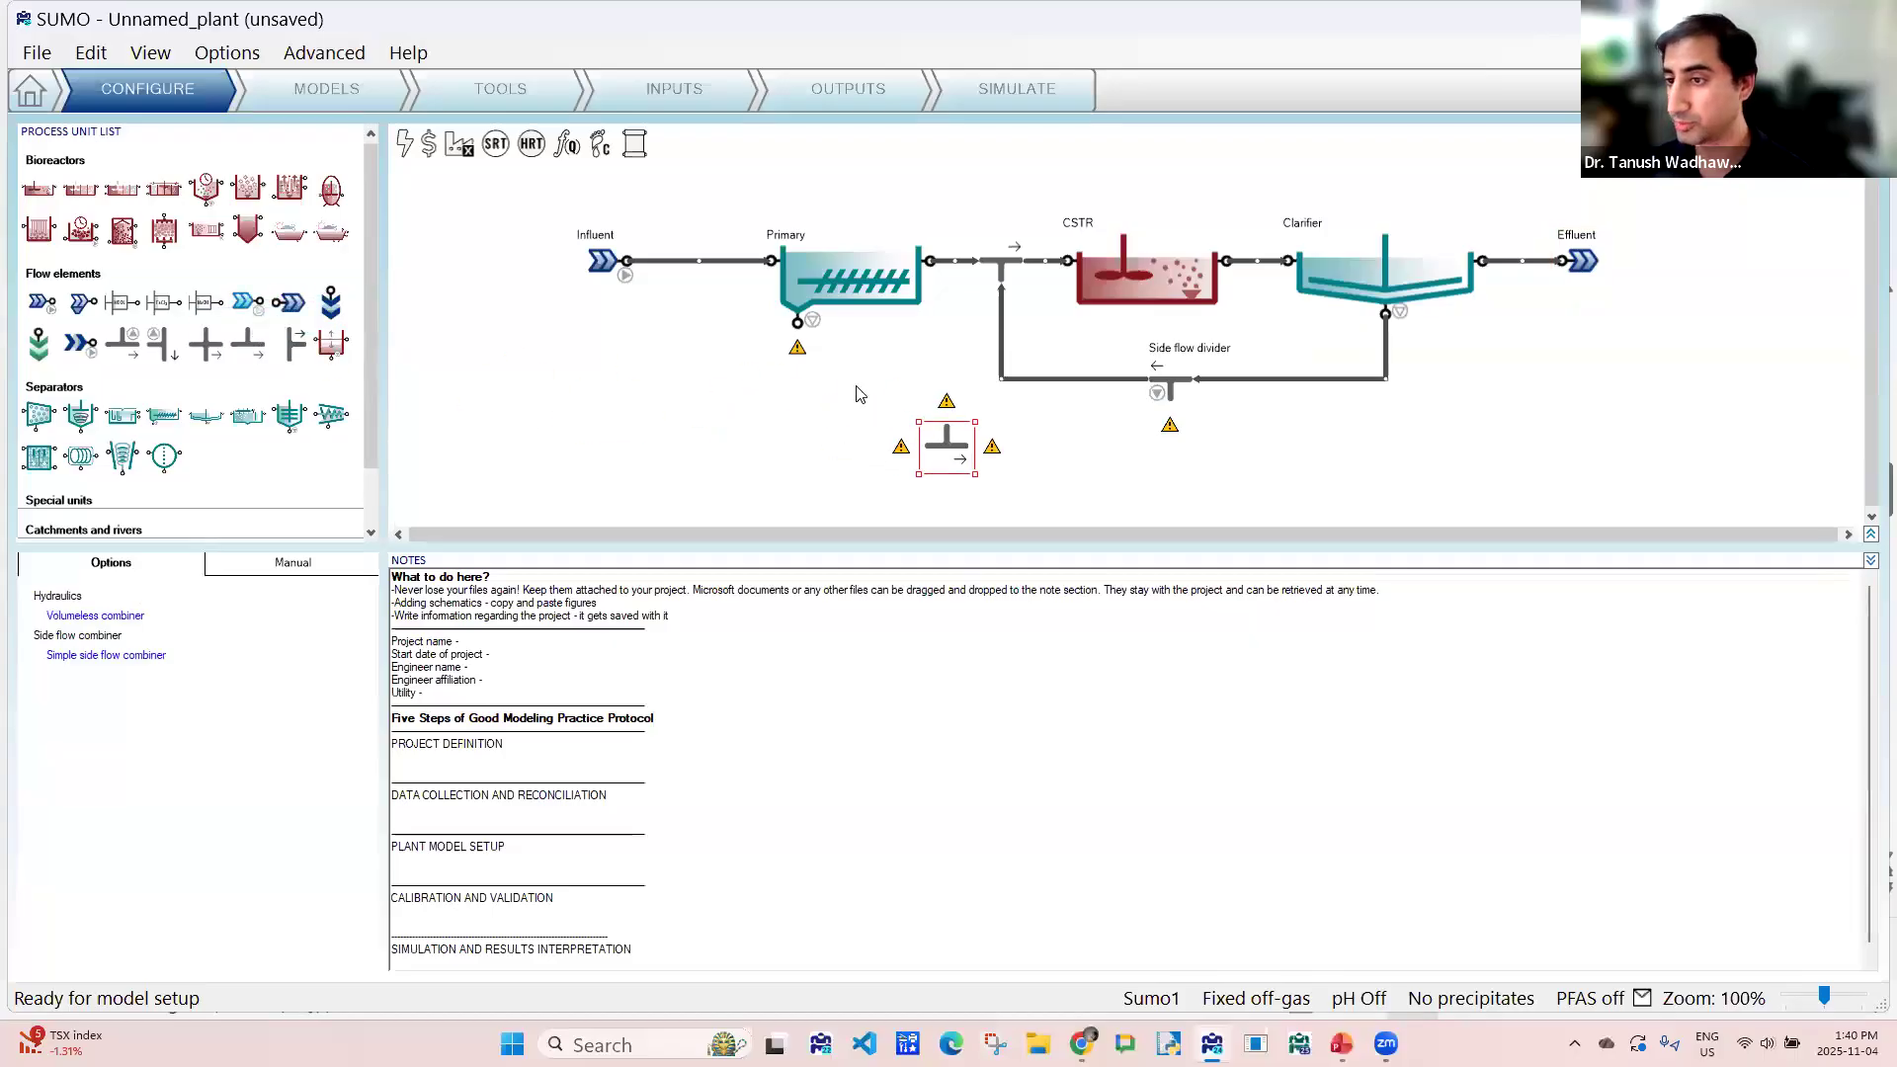
{"action": "left_click_drag", "start_coordinate": [802, 339], "coordinate": [942, 450]}
{"action": "left_click_drag", "start_coordinate": [800, 332], "coordinate": [1182, 488]}
{"action": "left_click_drag", "start_coordinate": [332, 305], "coordinate": [1370, 476]}
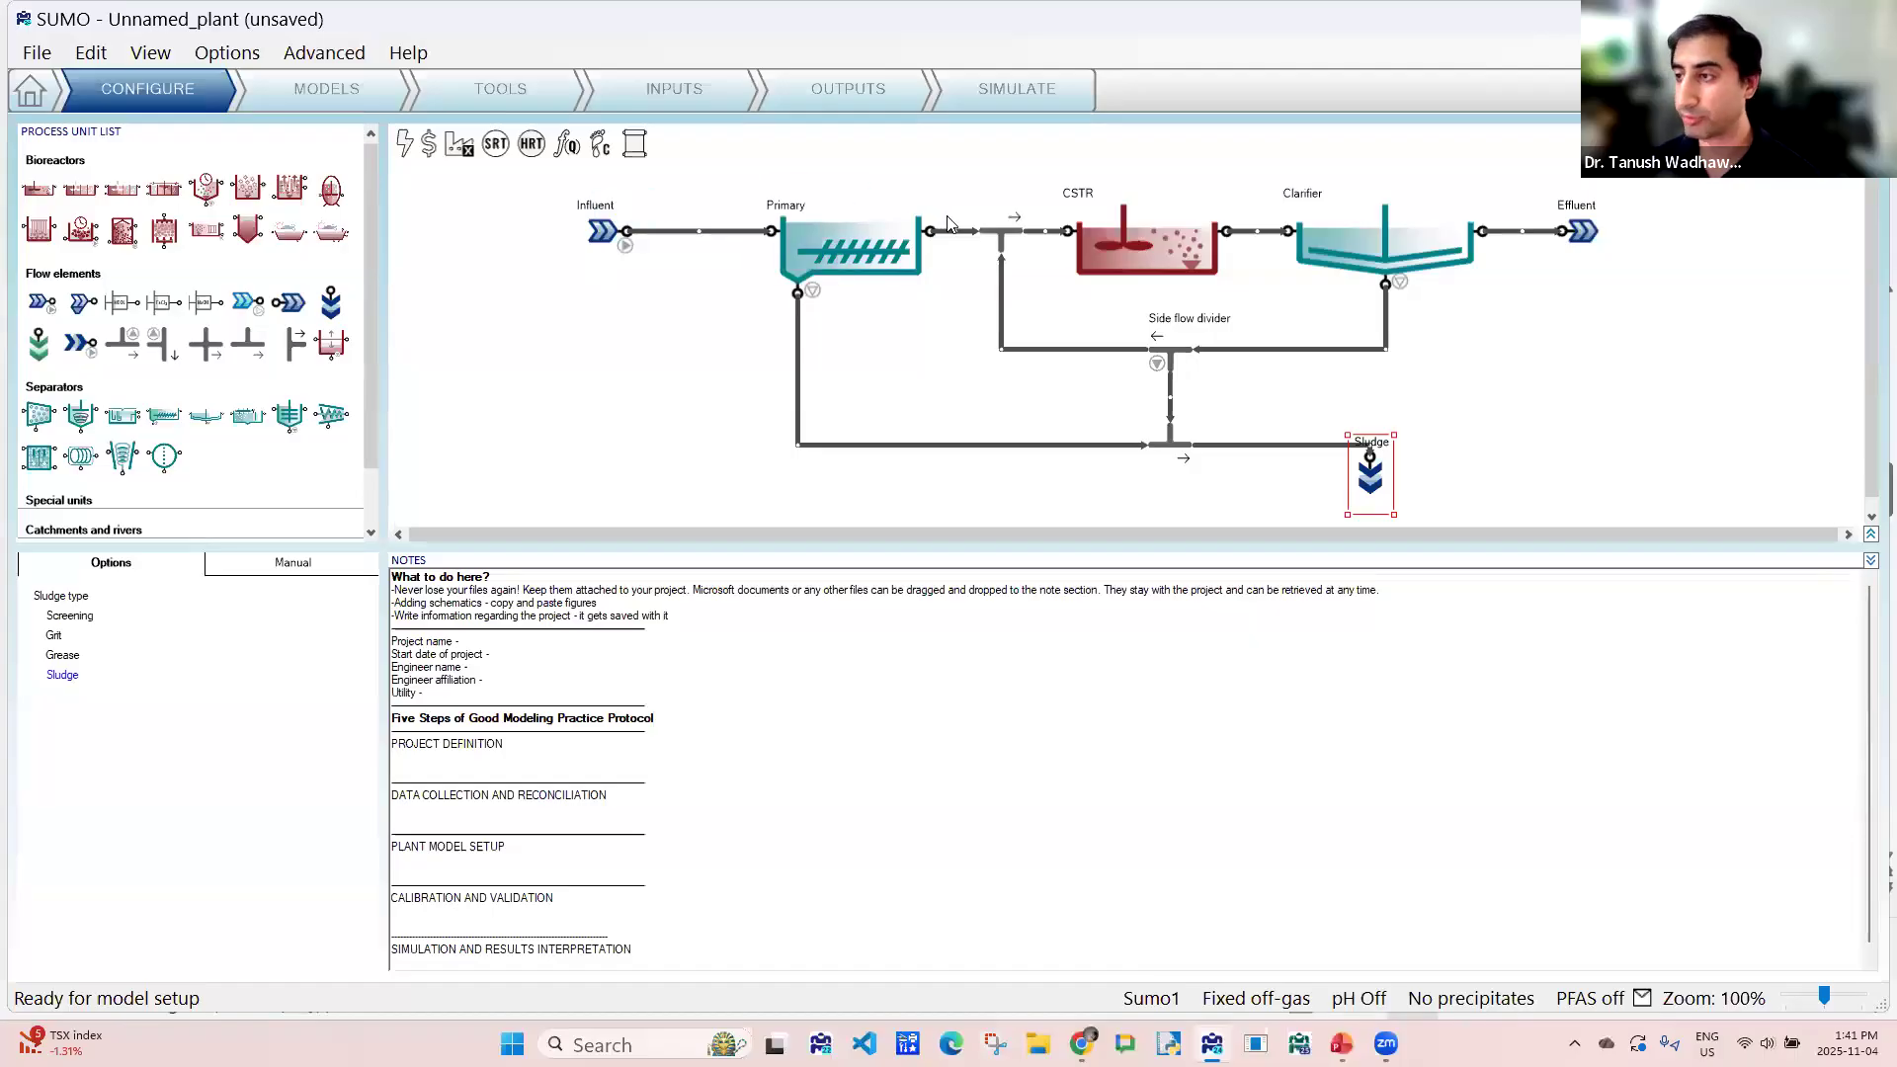
- Examine the CSTR's configuration options, including dissolved oxygen, aeration, reactor type and diffuser system
{"action": "left_click", "coordinate": [1142, 231]}
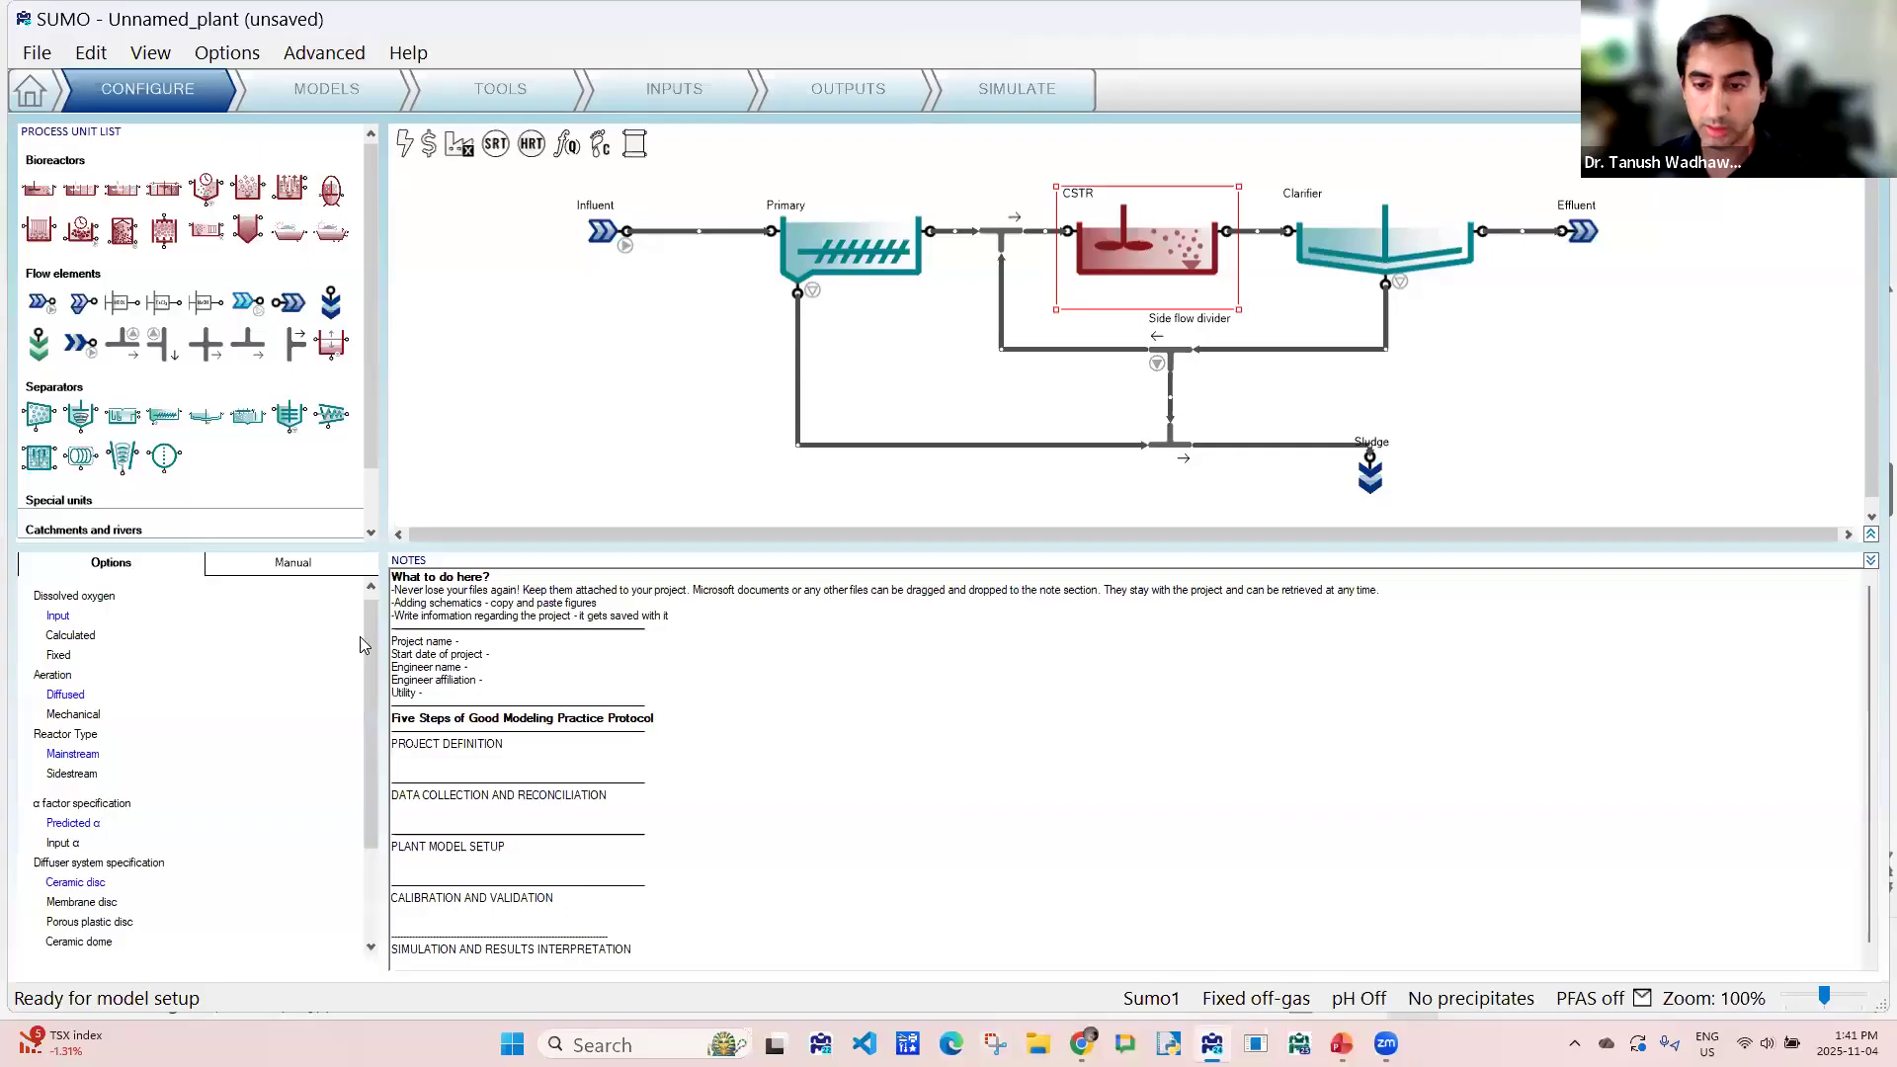
{"action": "scroll", "coordinate": [362, 650], "scroll_direction": "down", "scroll_amount": 2}
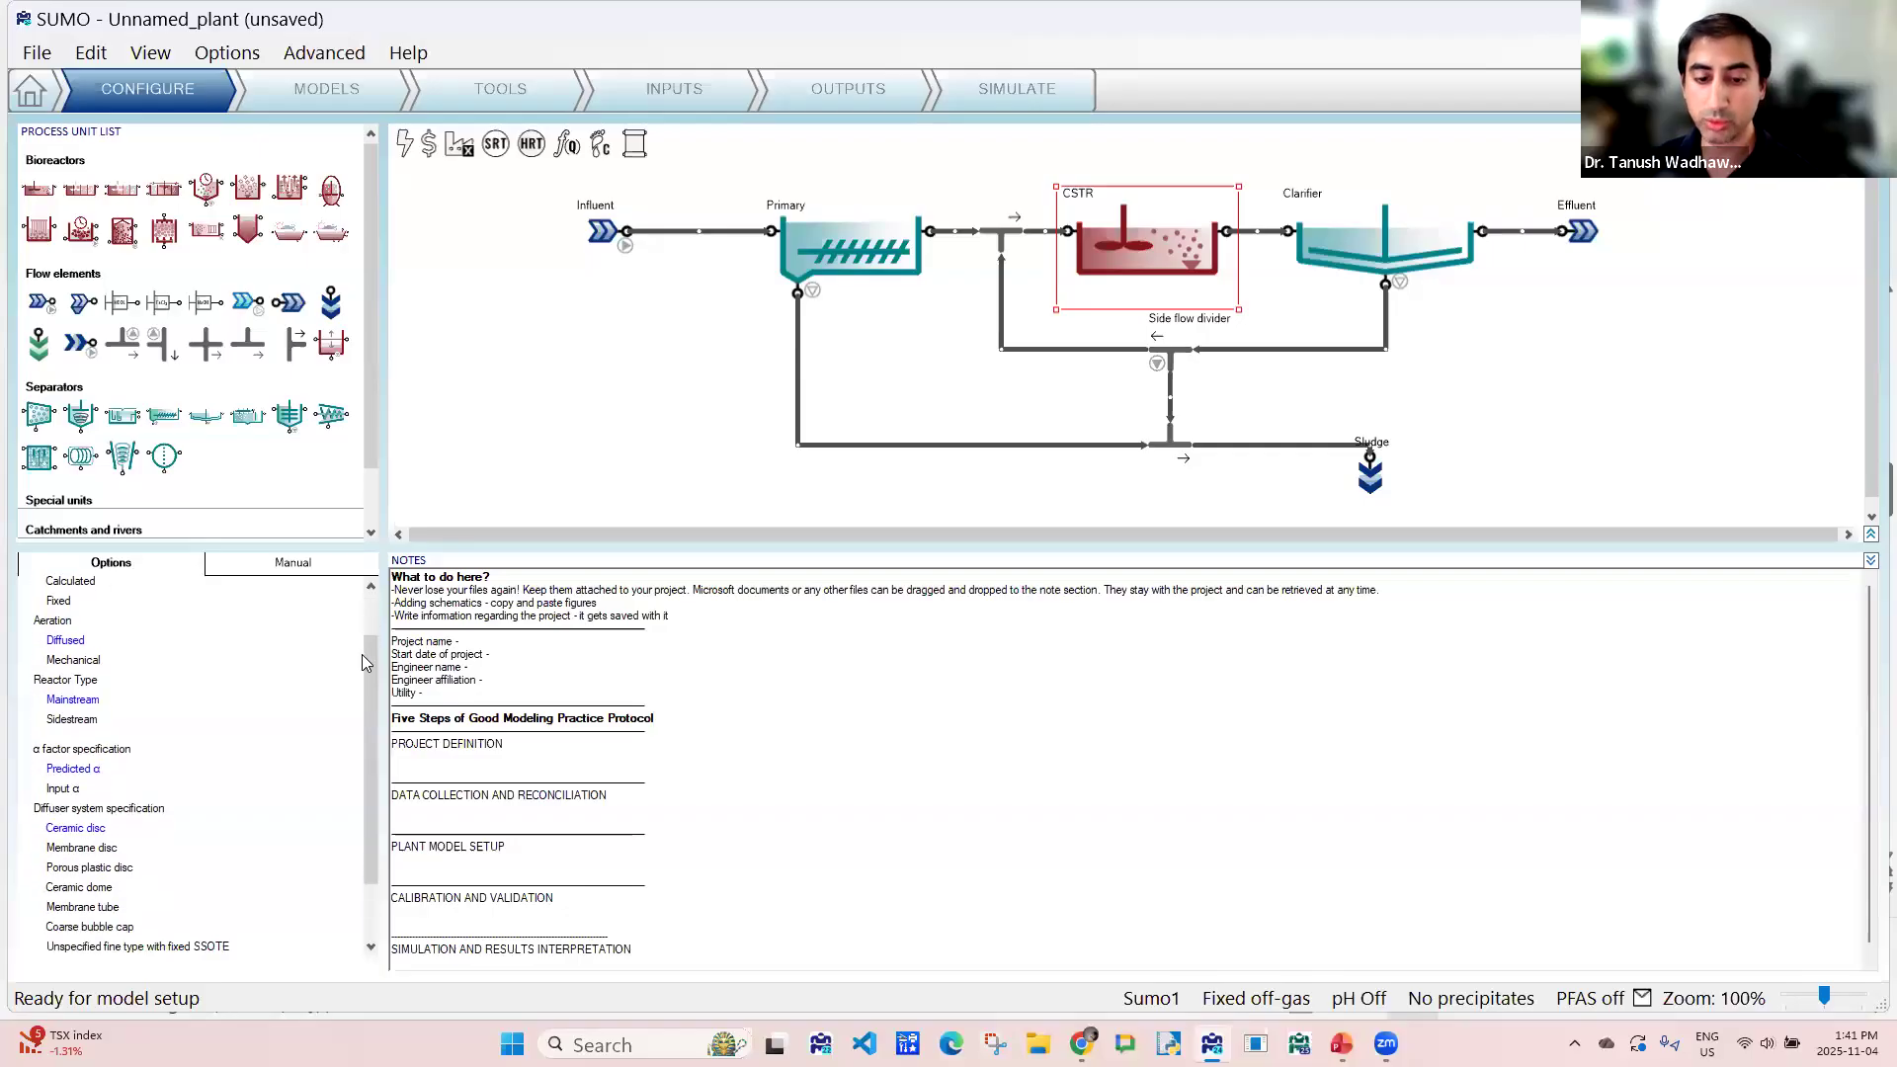
{"action": "left_click_drag", "start_coordinate": [361, 655], "coordinate": [366, 605]}
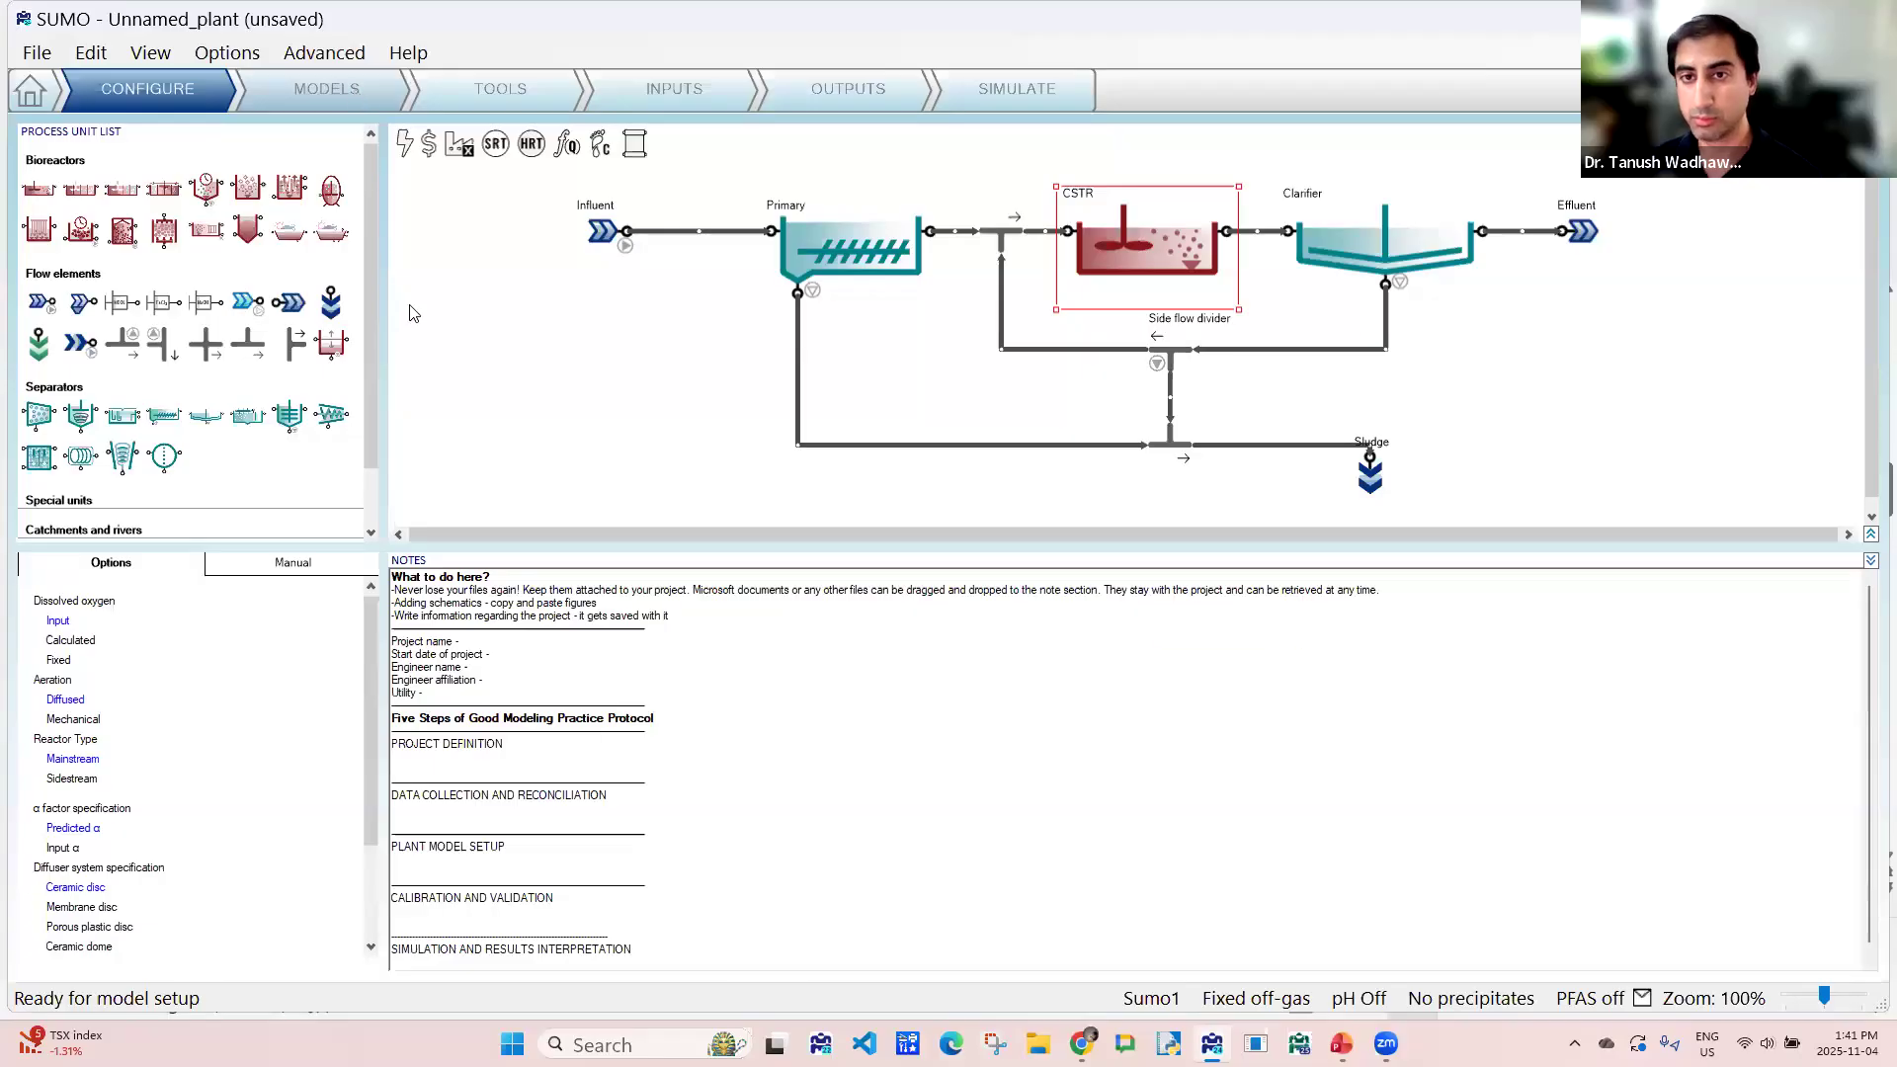
- Go to the model setup stage and save the project on the Desktop as AS1
{"action": "left_click", "coordinate": [353, 87]}
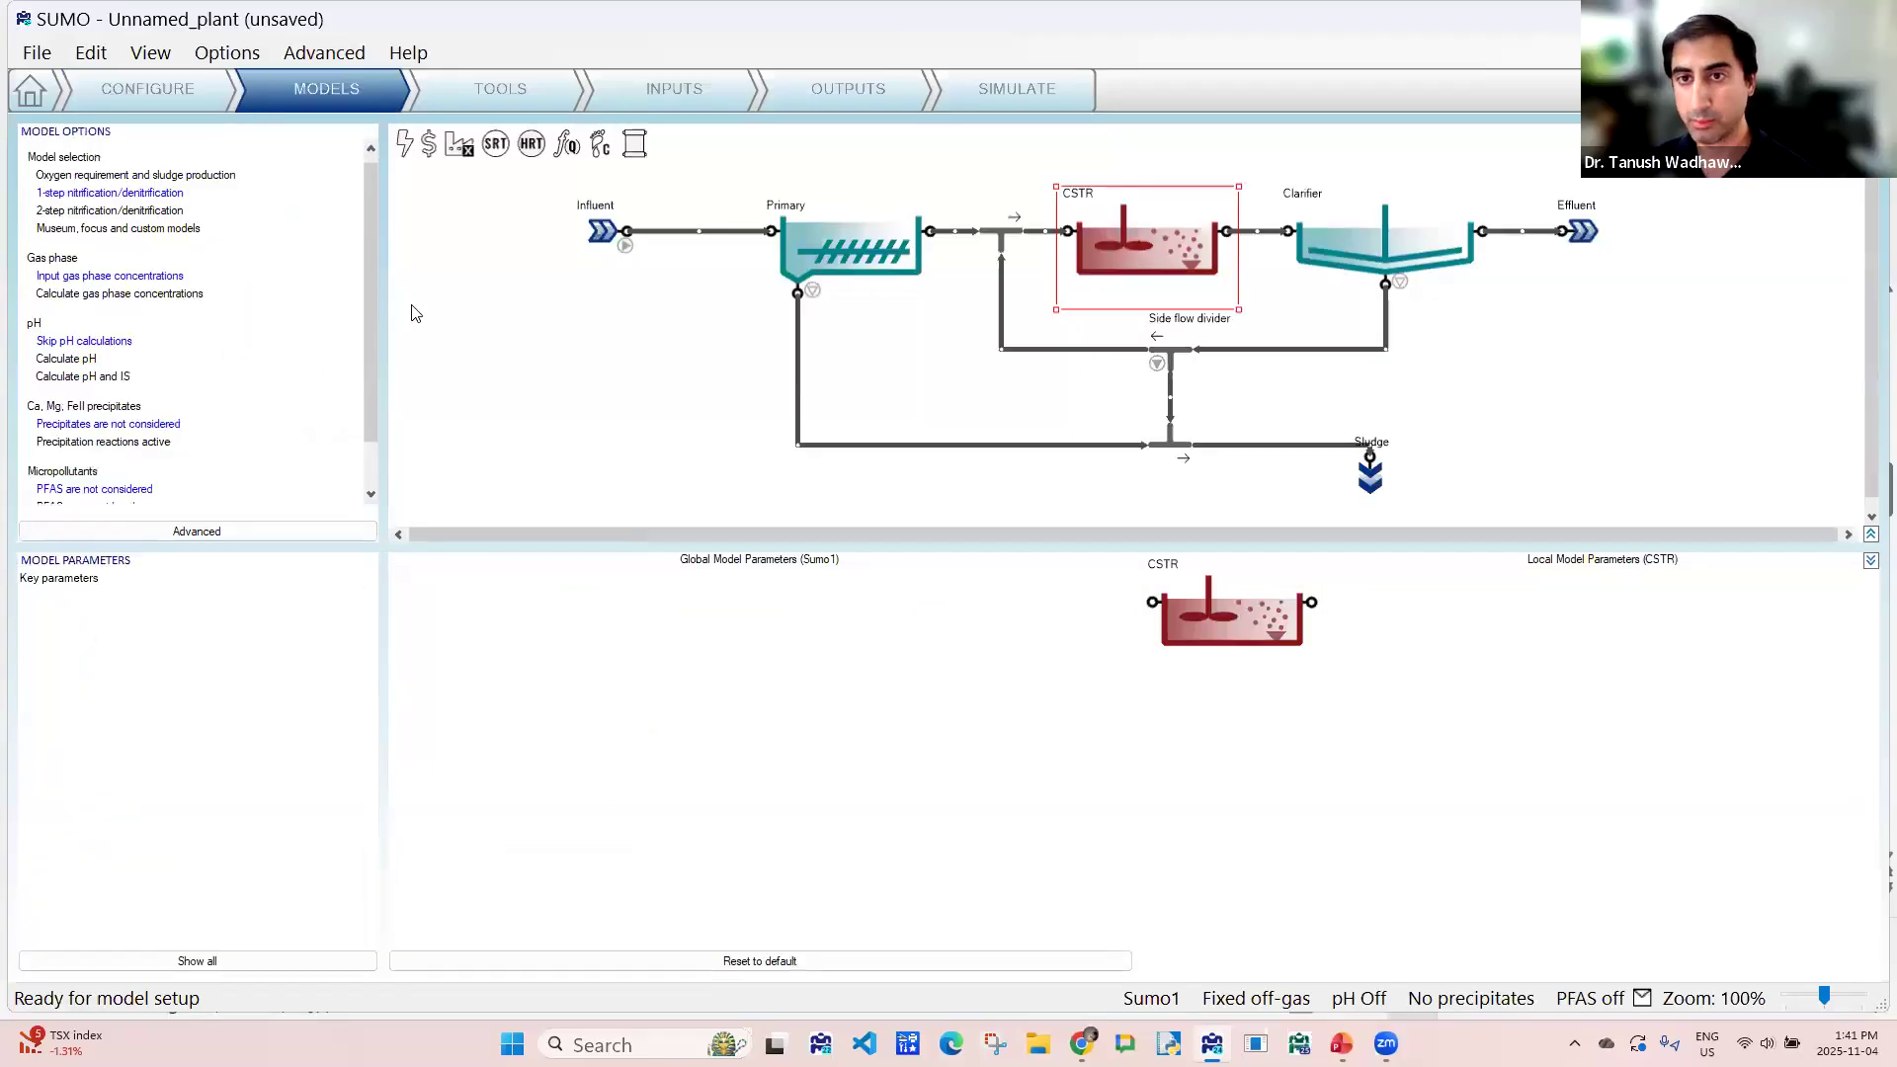
{"action": "left_click", "coordinate": [36, 52]}
{"action": "left_click", "coordinate": [55, 203]}
{"action": "left_click", "coordinate": [134, 213]}
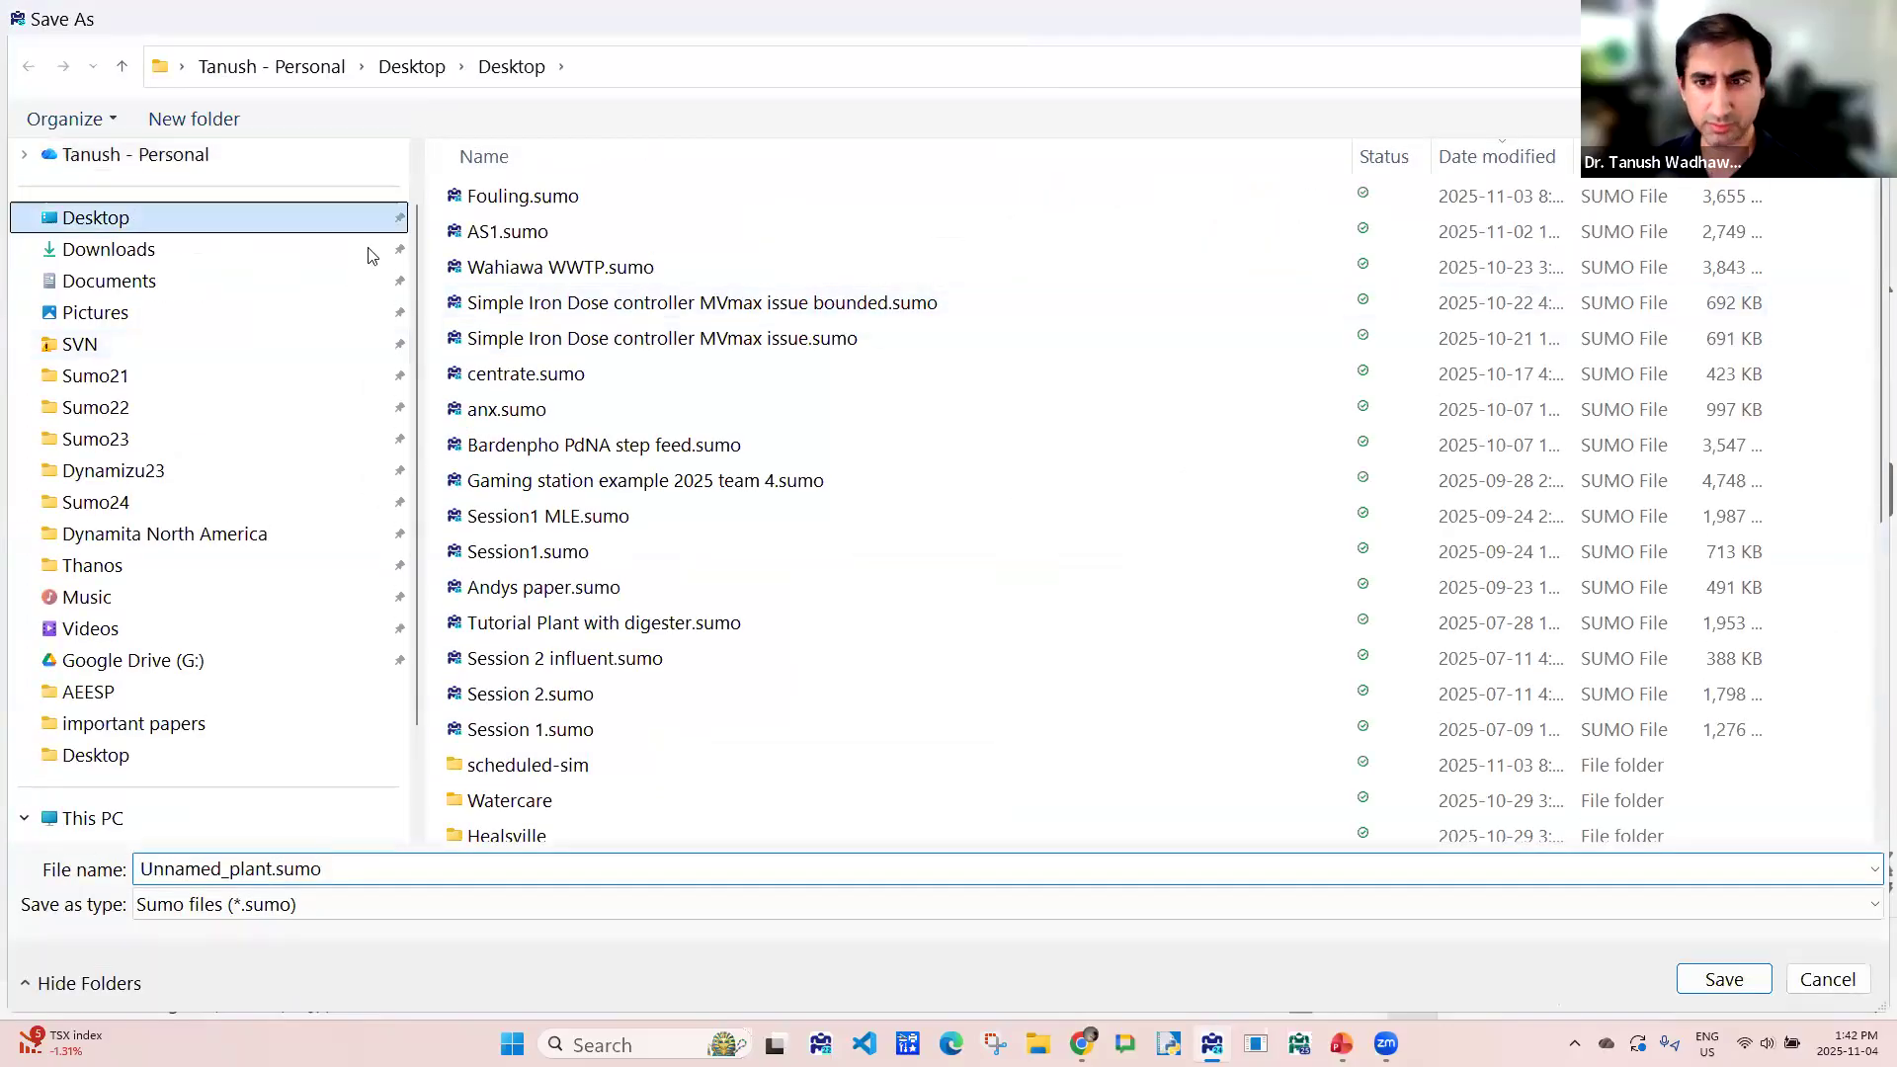
{"action": "left_click", "coordinate": [332, 886]}
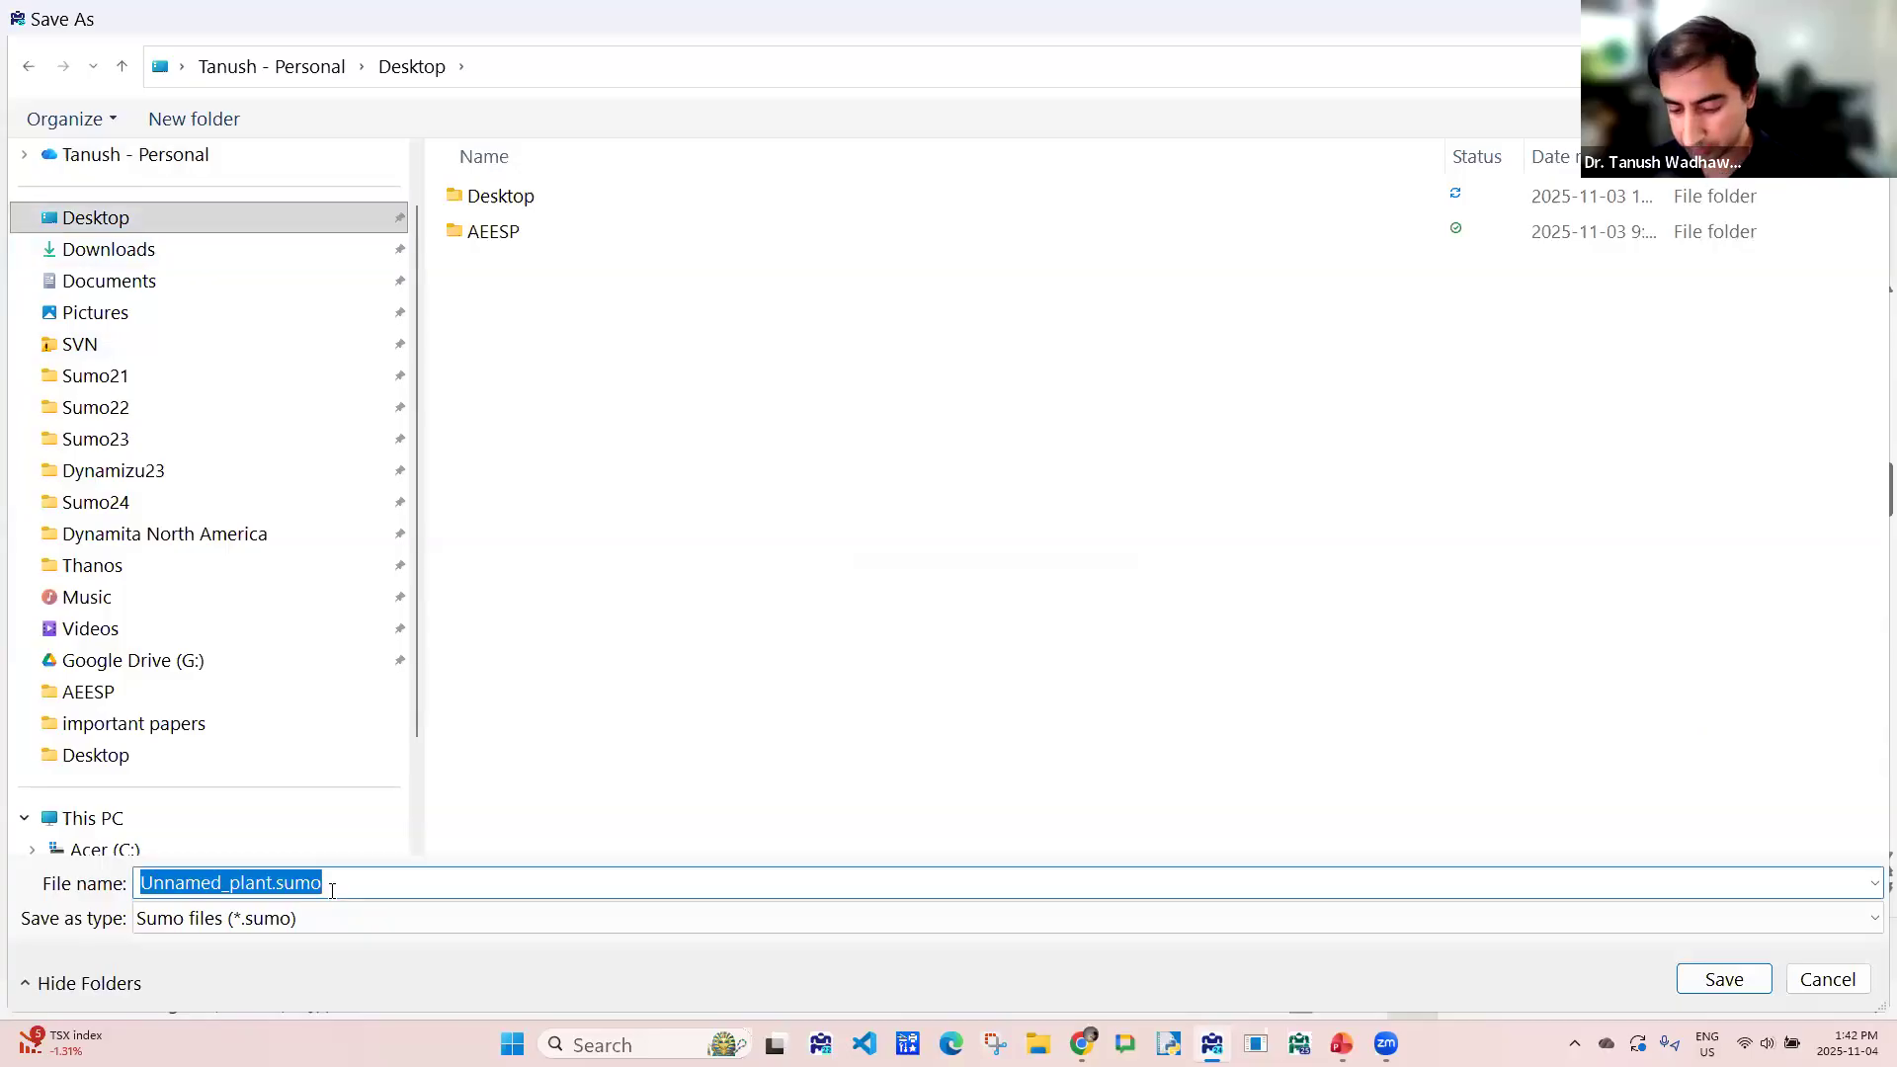
{"action": "type", "text": "AS1"}
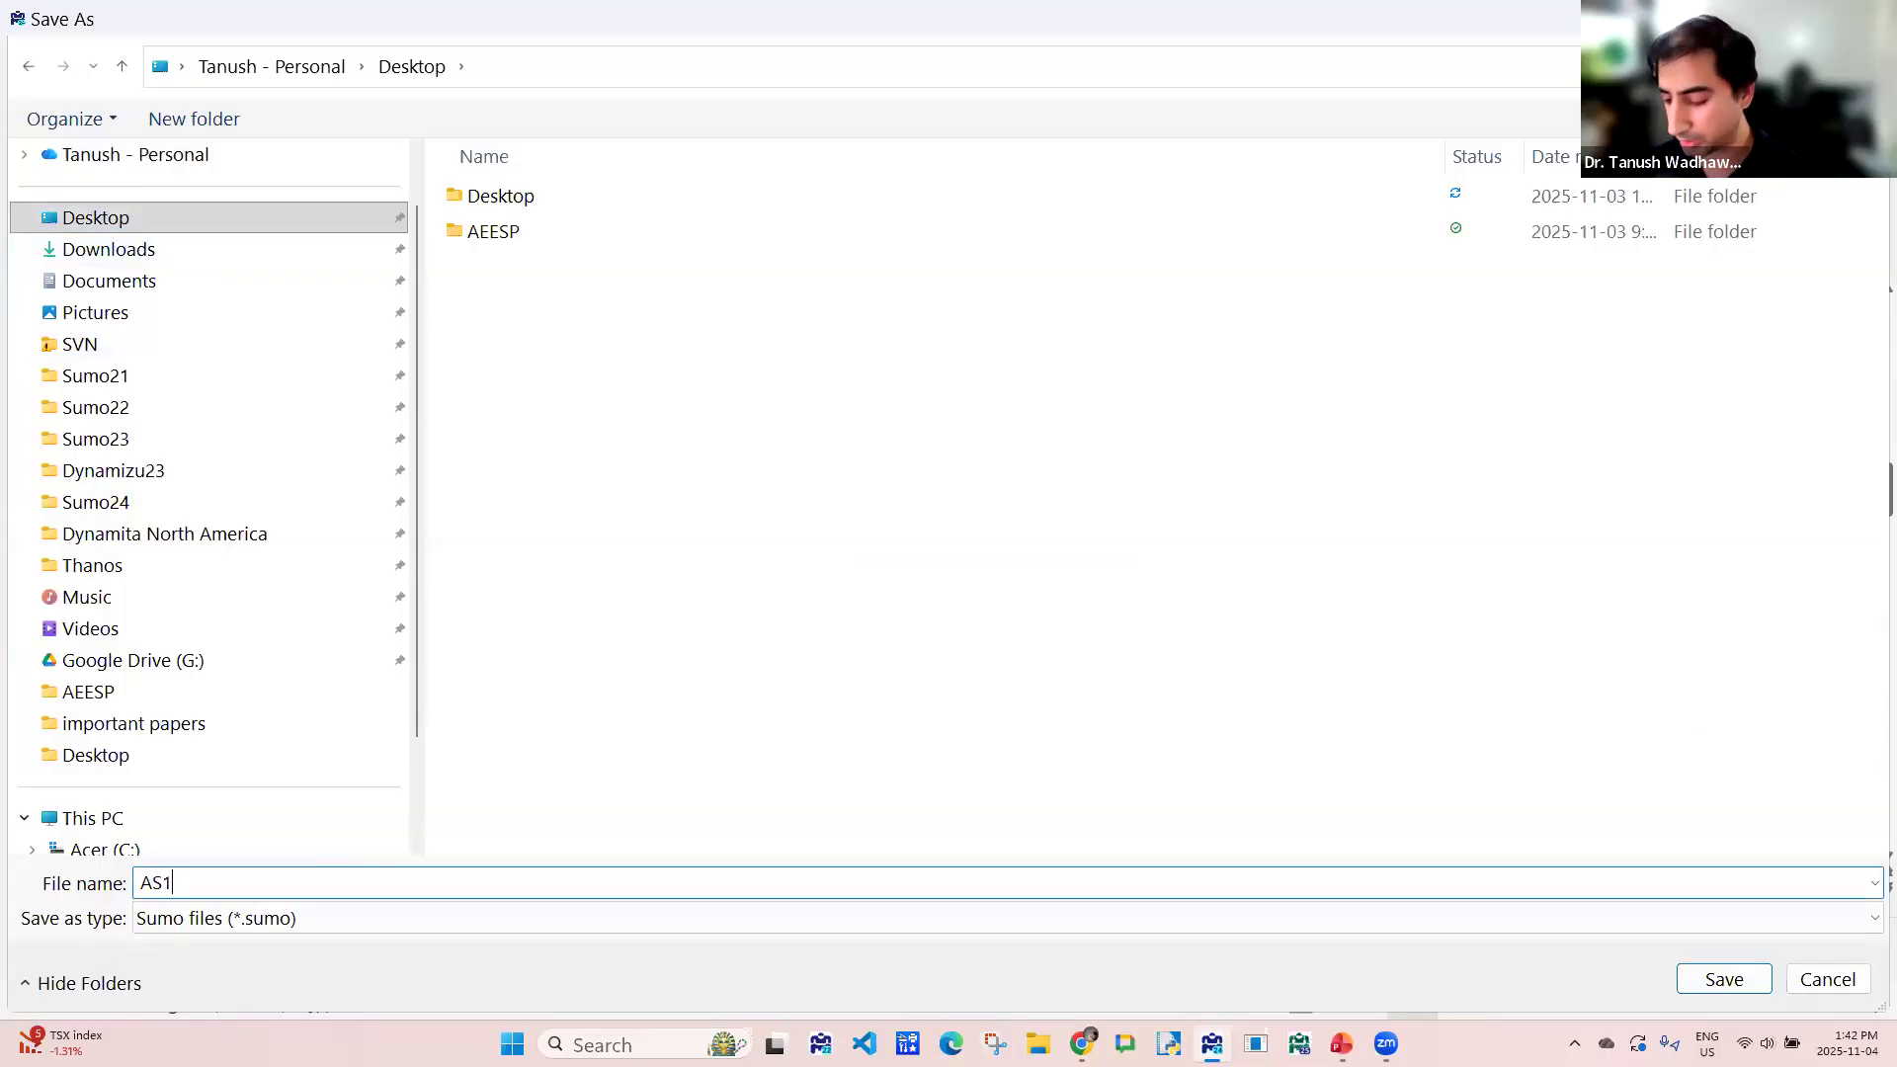
{"action": "key", "text": "Return"}
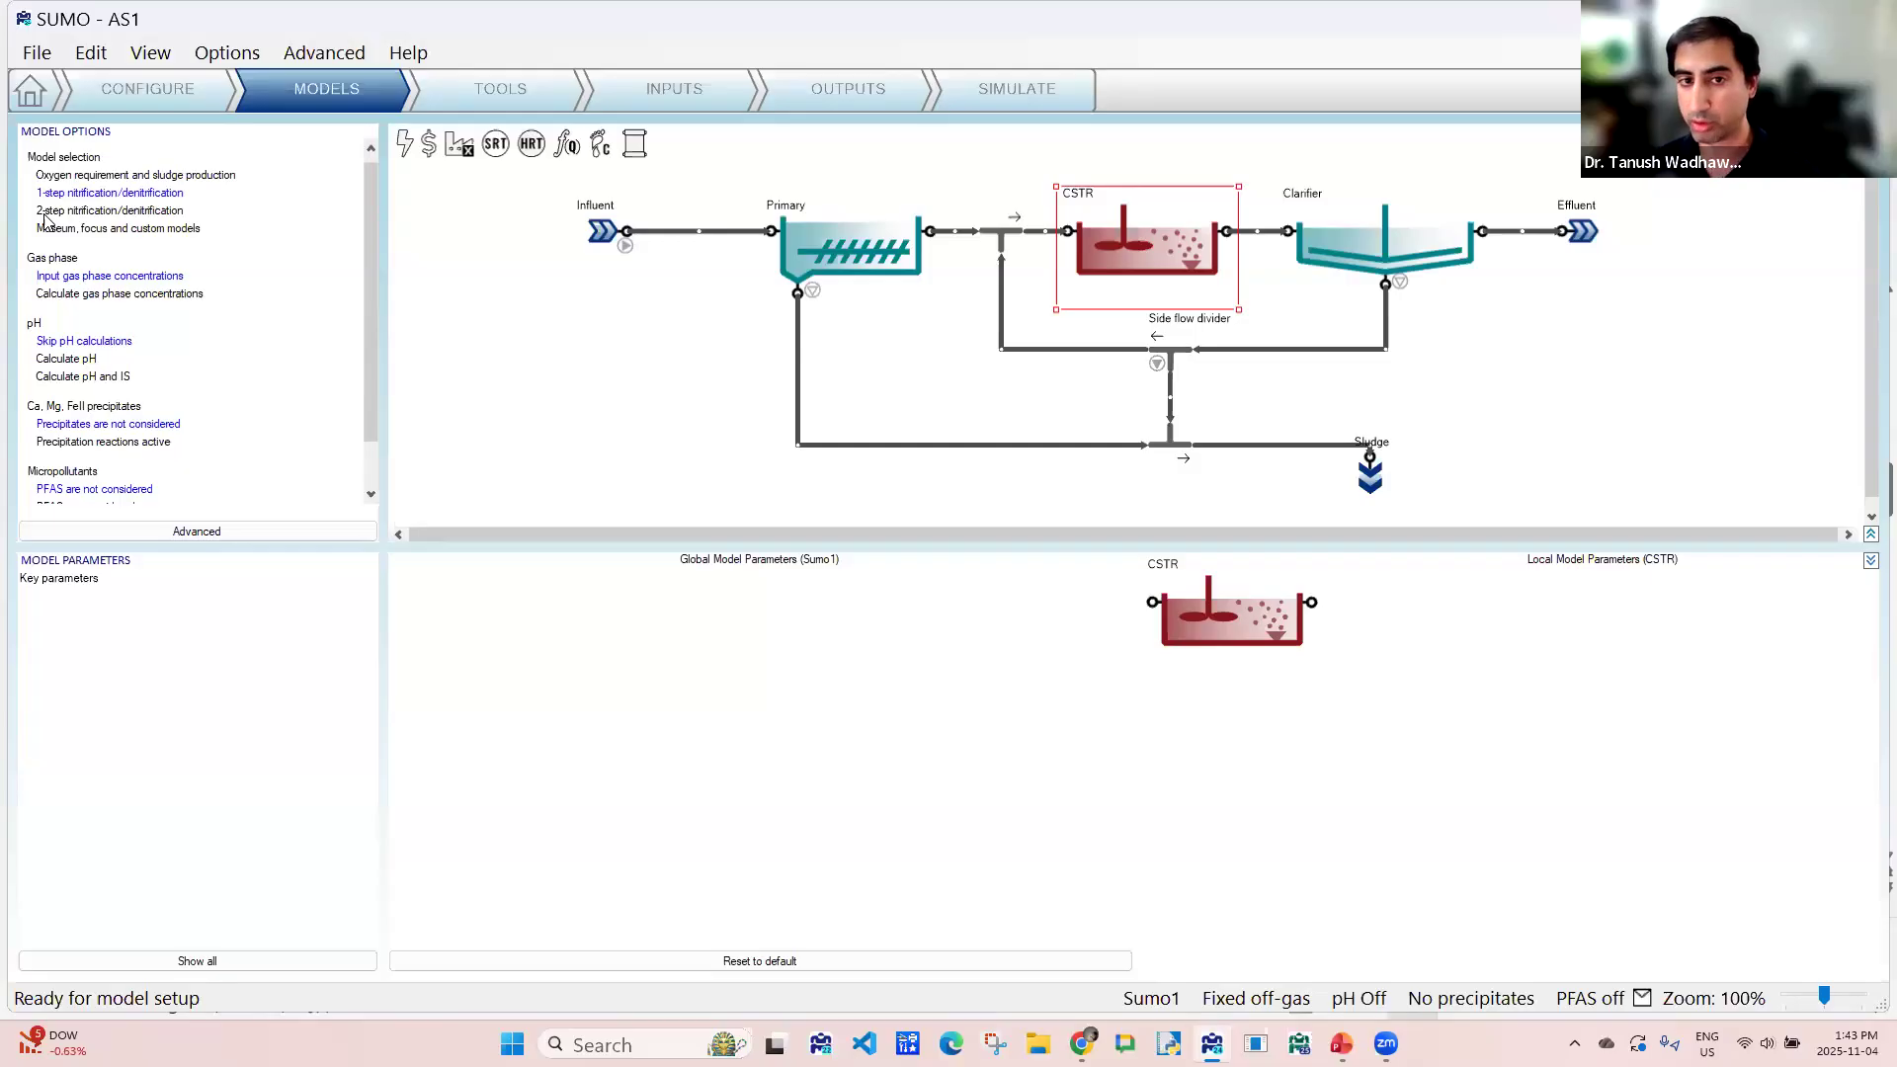
- Review the key global model parameters and the available model options
{"action": "left_click", "coordinate": [57, 587]}
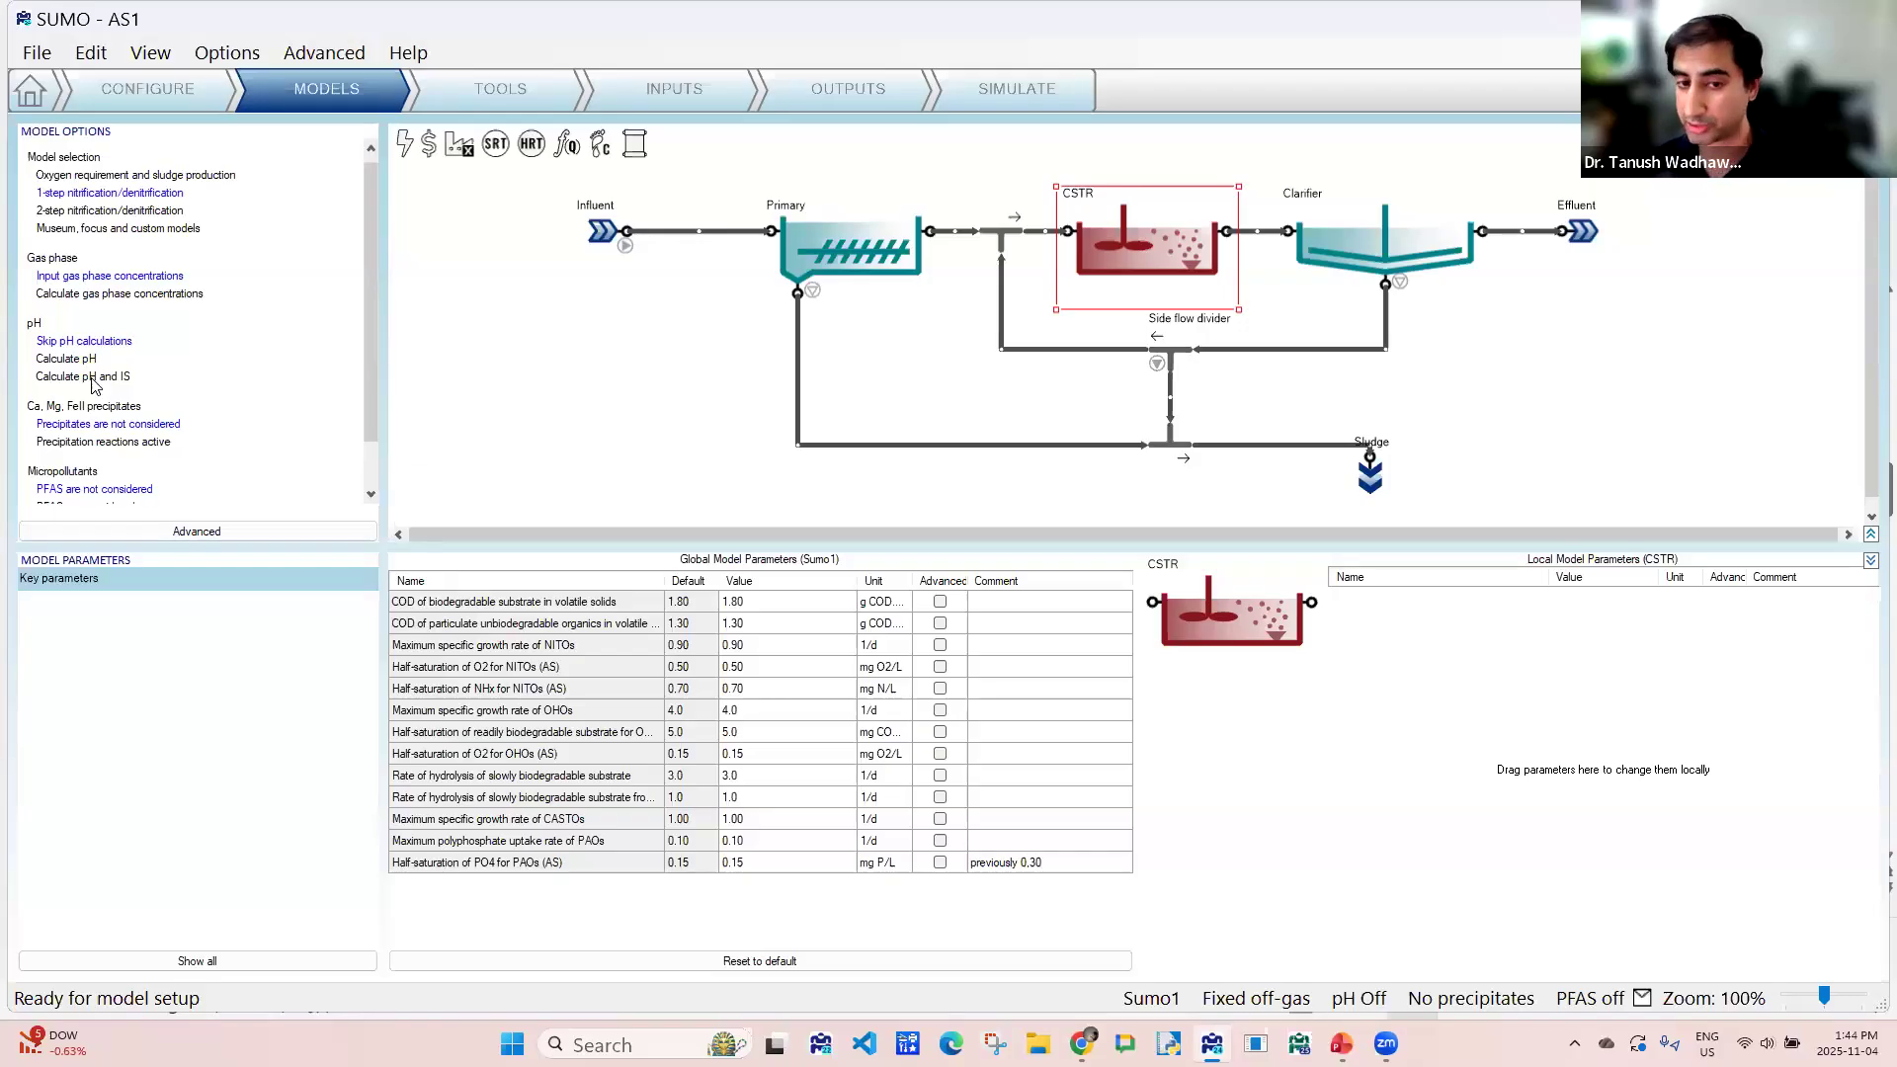
{"action": "scroll", "coordinate": [84, 434], "scroll_direction": "down", "scroll_amount": 1}
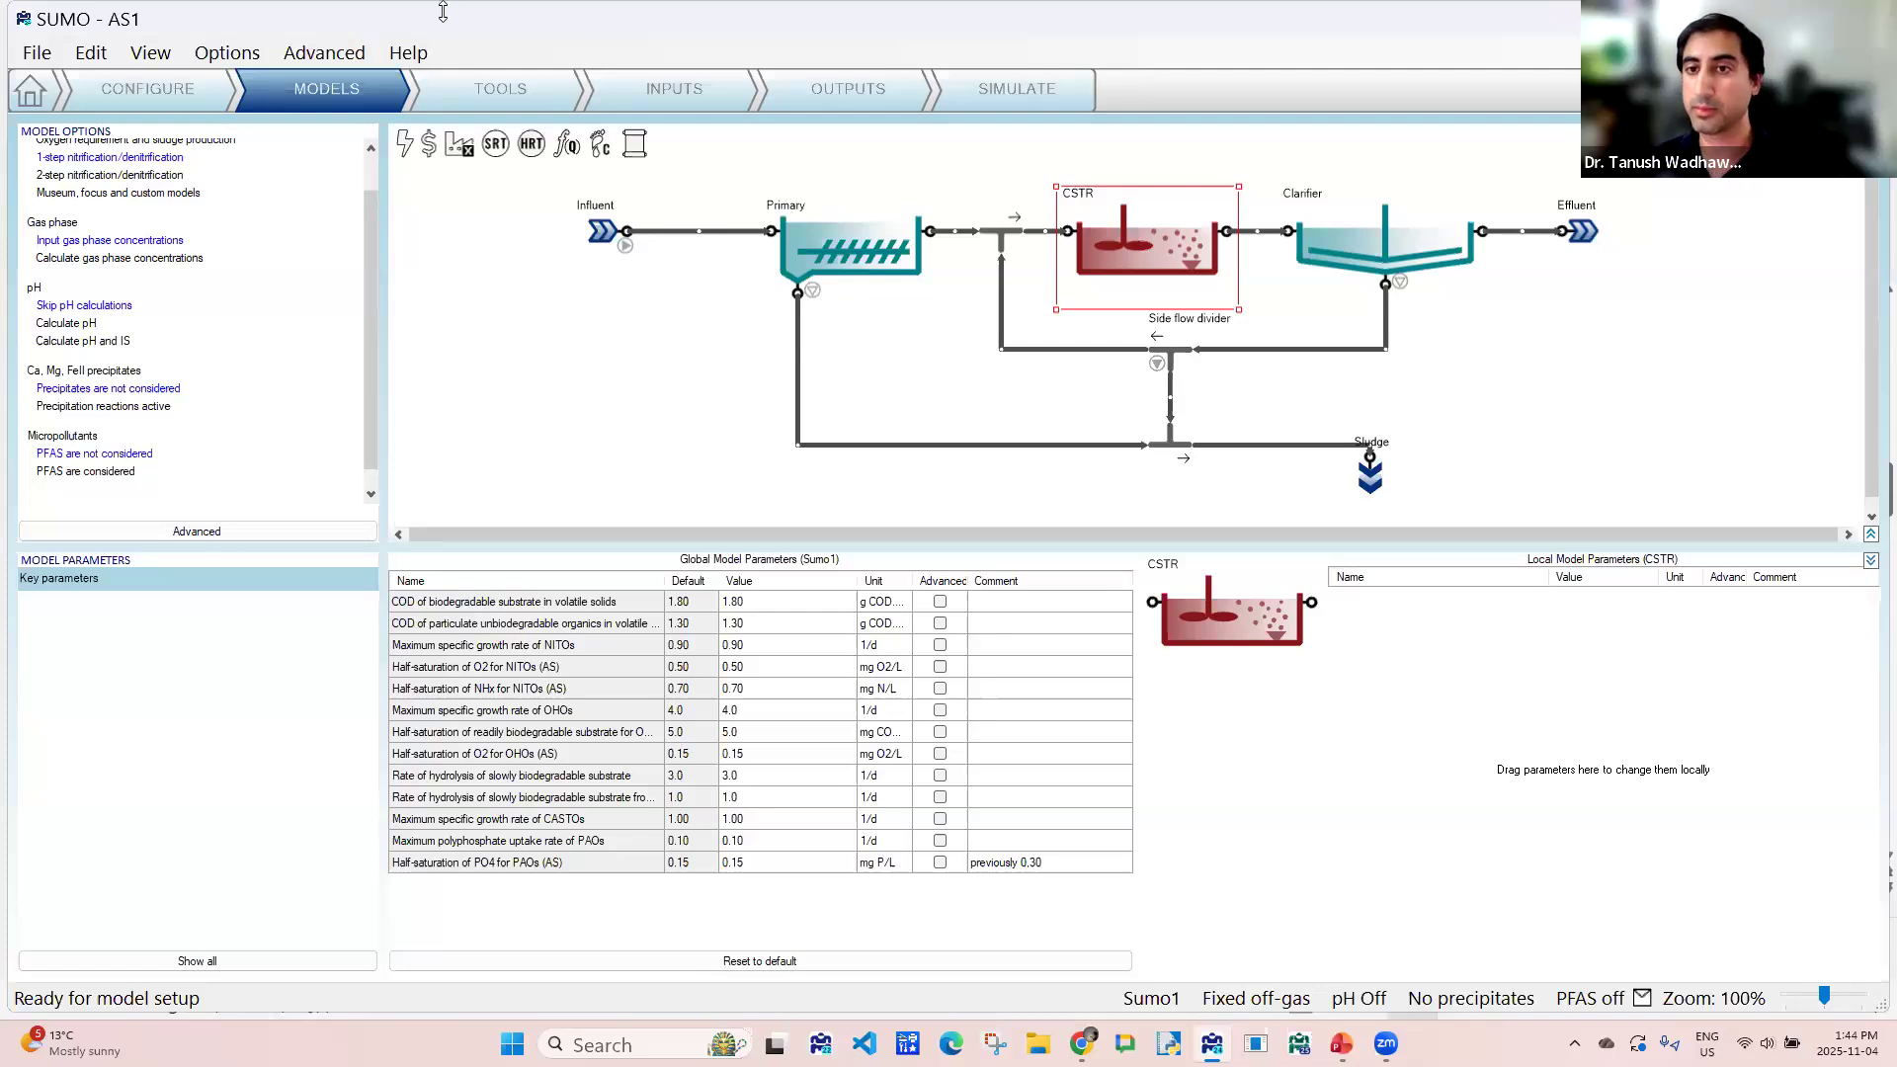
- Go to the tools stage and define a sludge retention time as the CSTR over the side flow divider's wastage plus the Effluent
{"action": "left_click", "coordinate": [520, 91]}
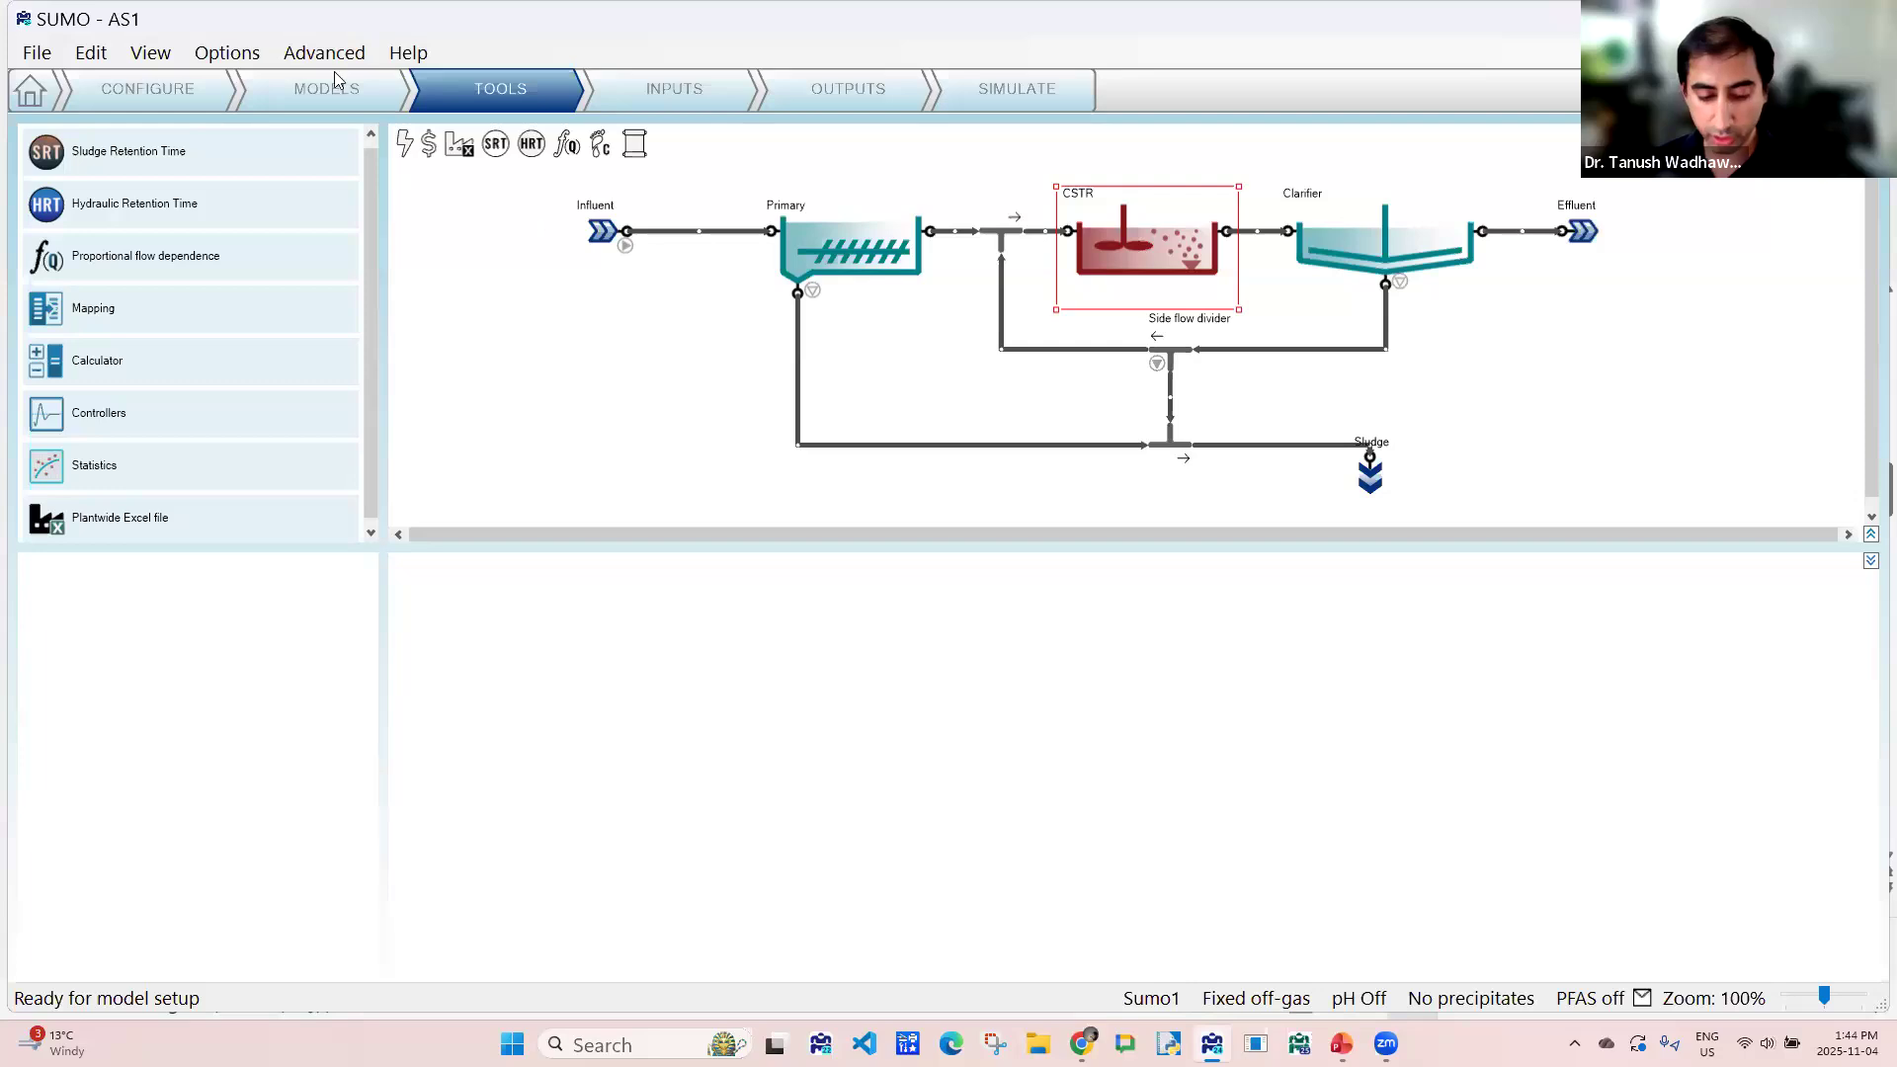
{"action": "left_click", "coordinate": [87, 161]}
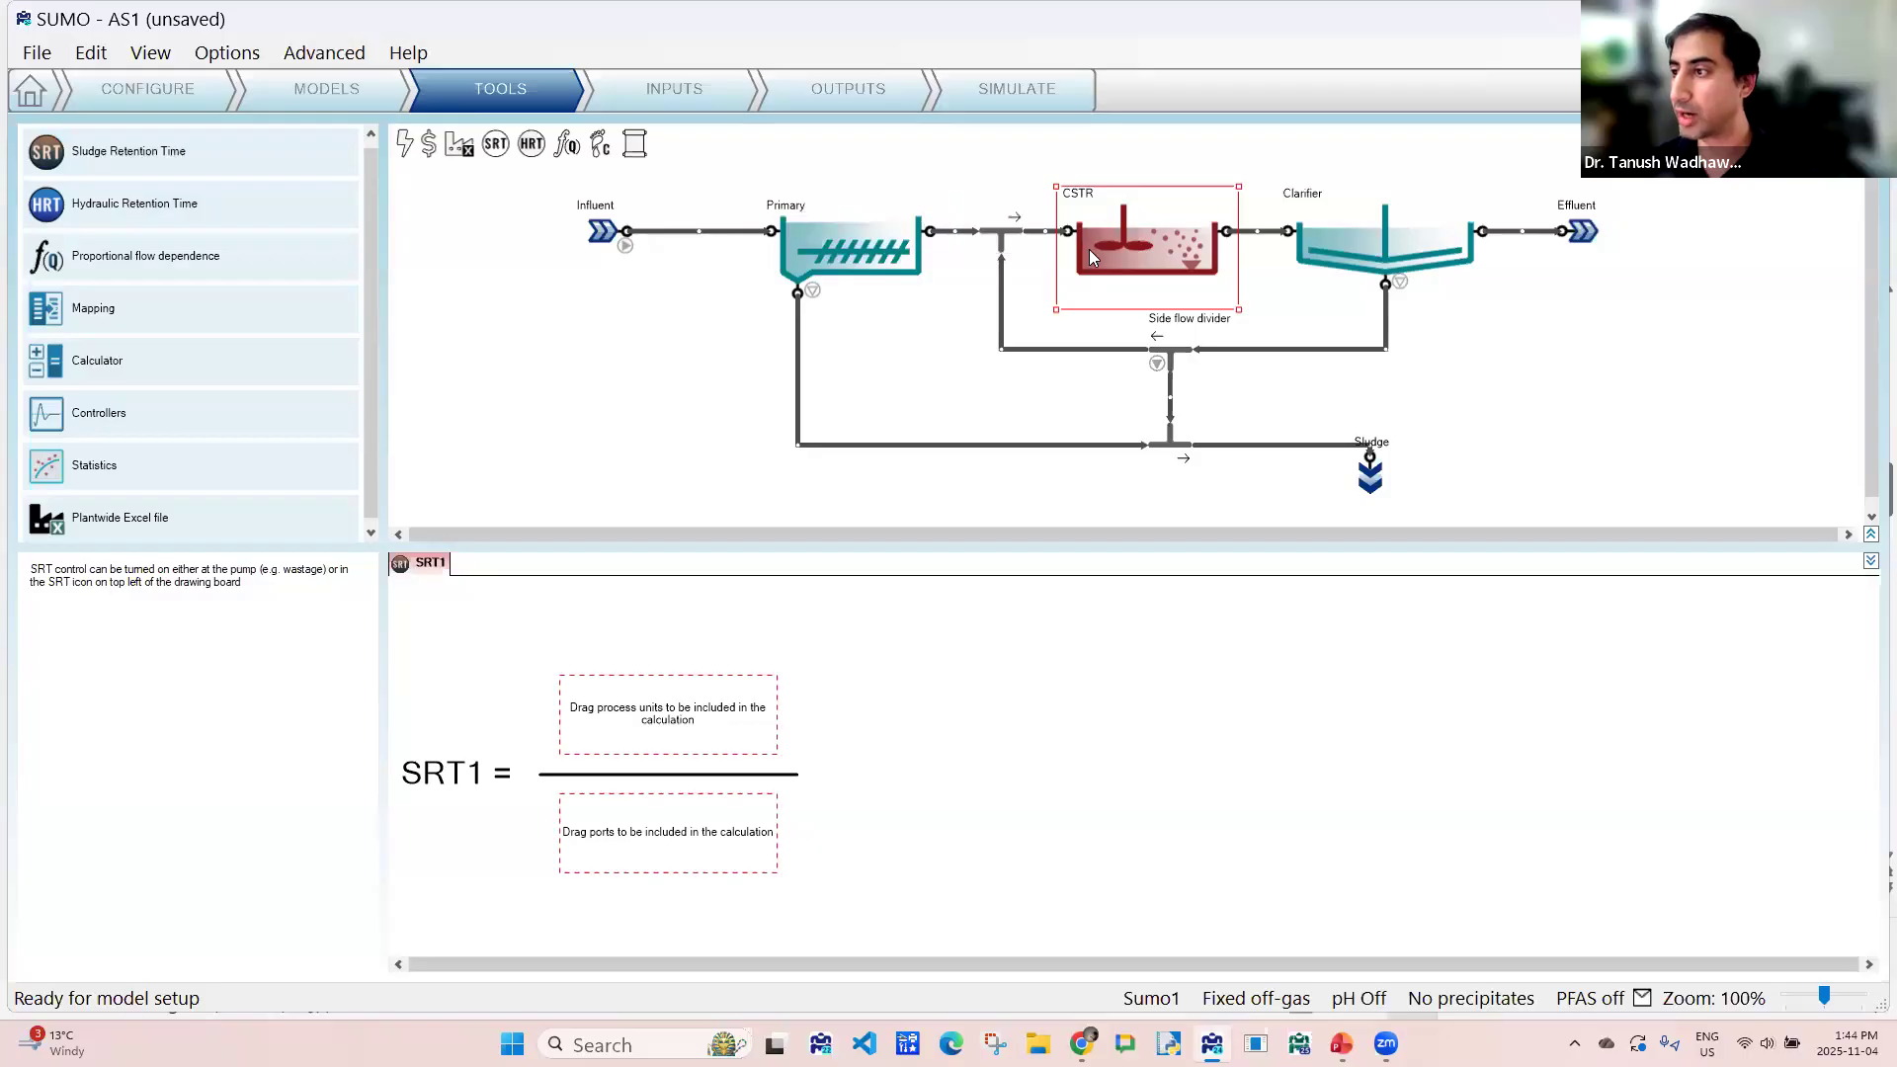
{"action": "left_click_drag", "start_coordinate": [1089, 251], "coordinate": [672, 706]}
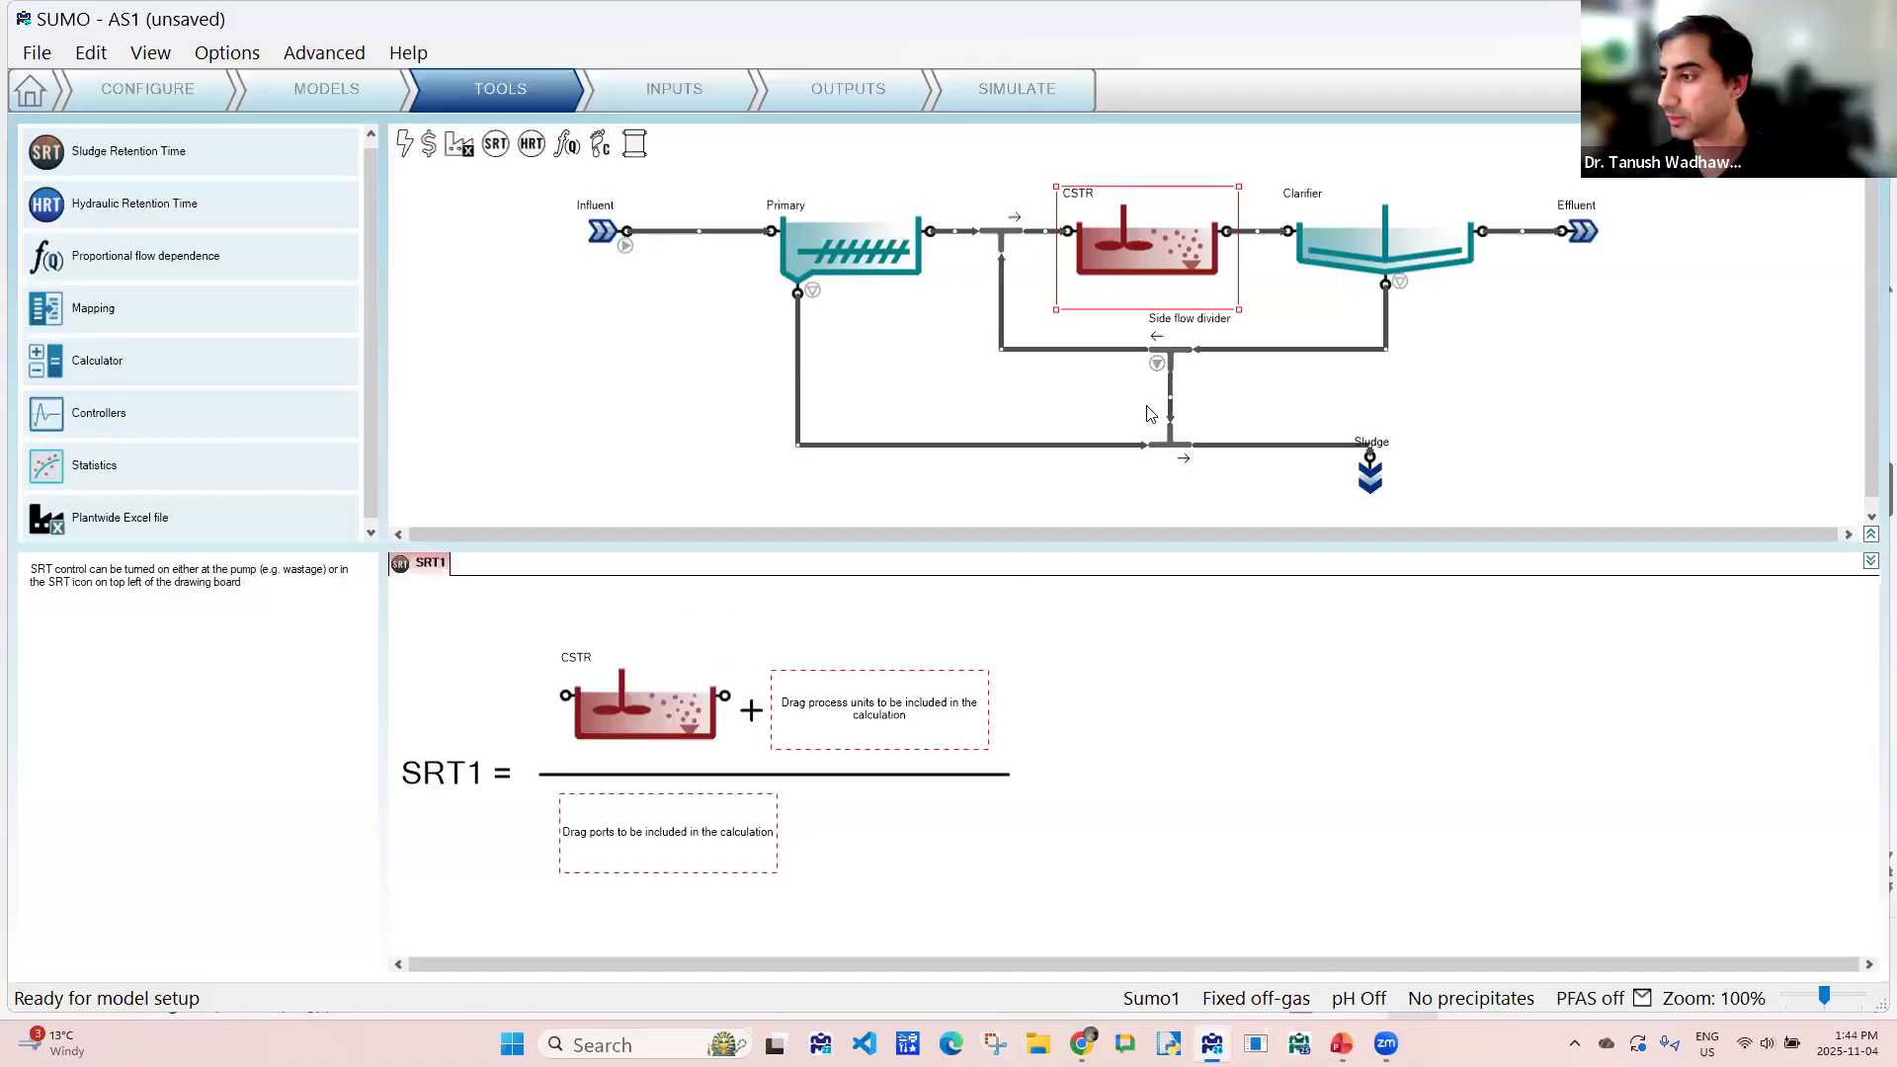
{"action": "left_click_drag", "start_coordinate": [1174, 359], "coordinate": [652, 833]}
{"action": "left_click_drag", "start_coordinate": [1588, 235], "coordinate": [726, 808]}
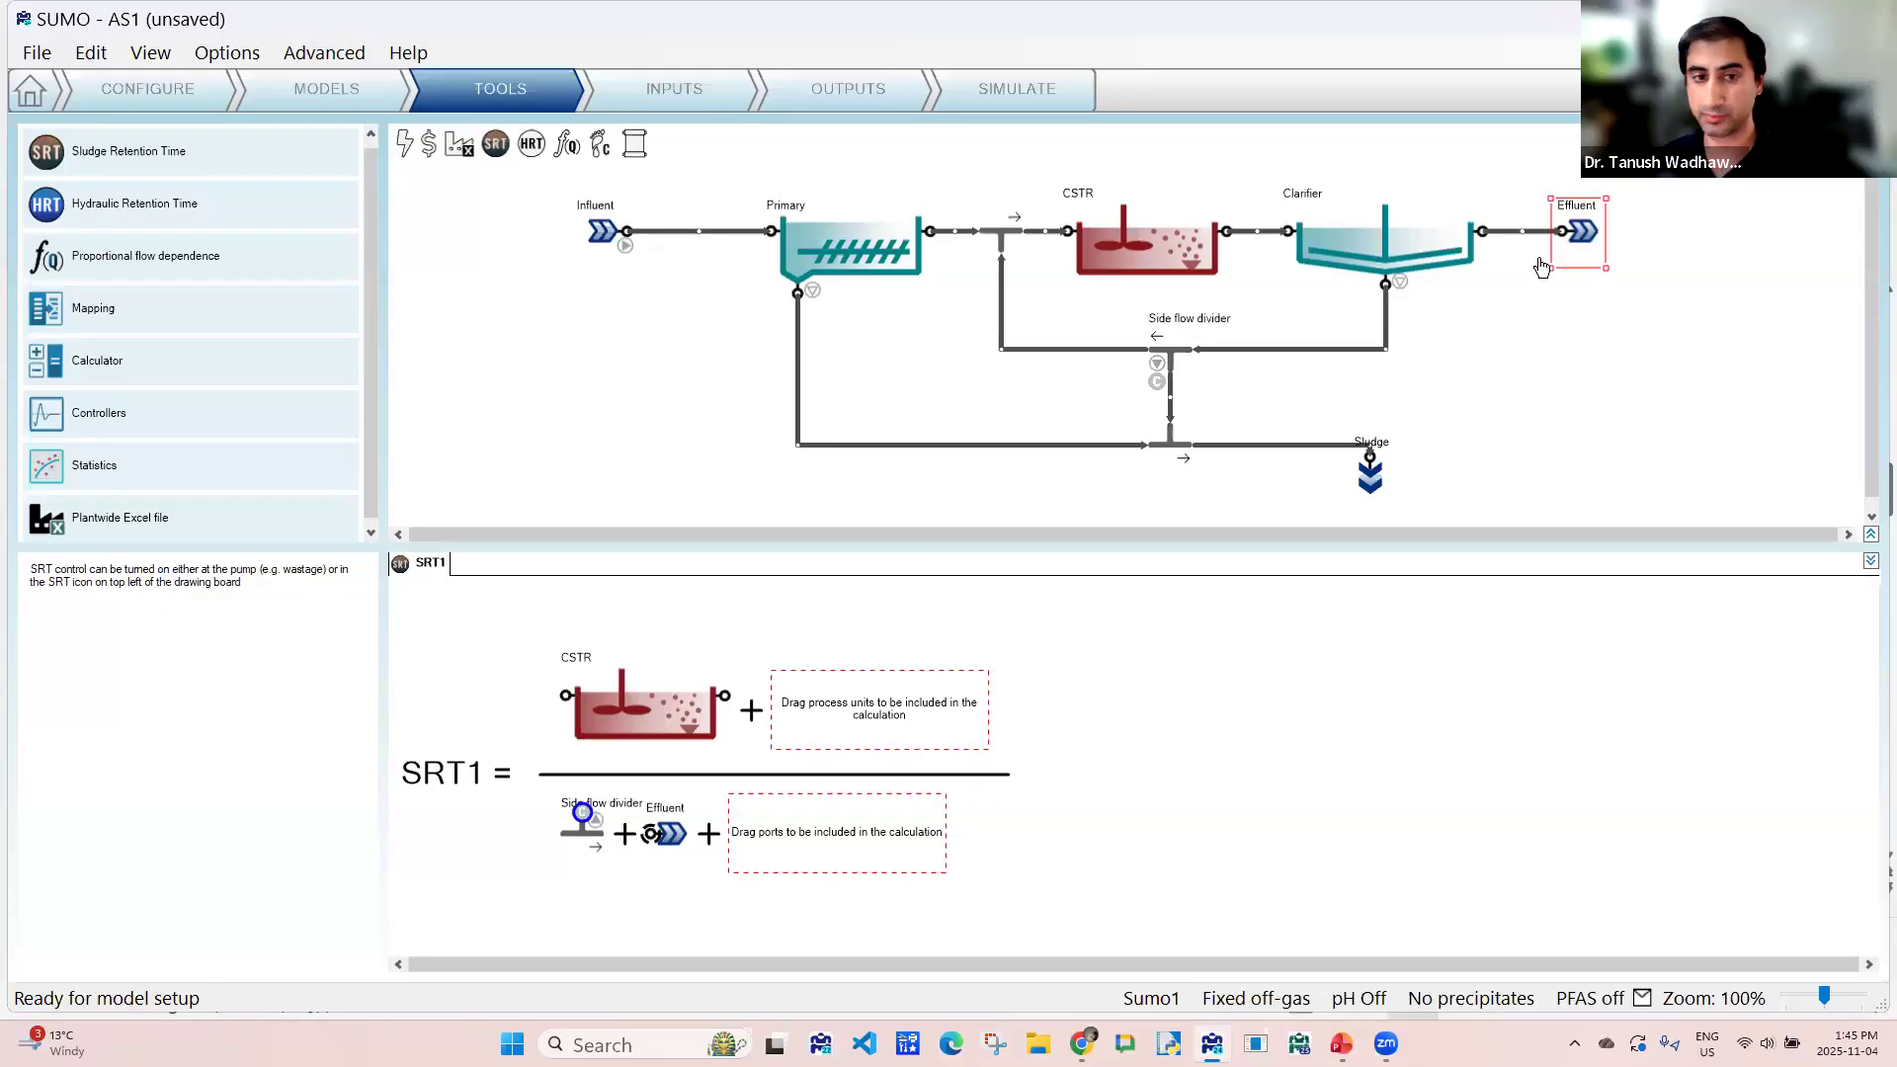
{"action": "left_click", "coordinate": [276, 174]}
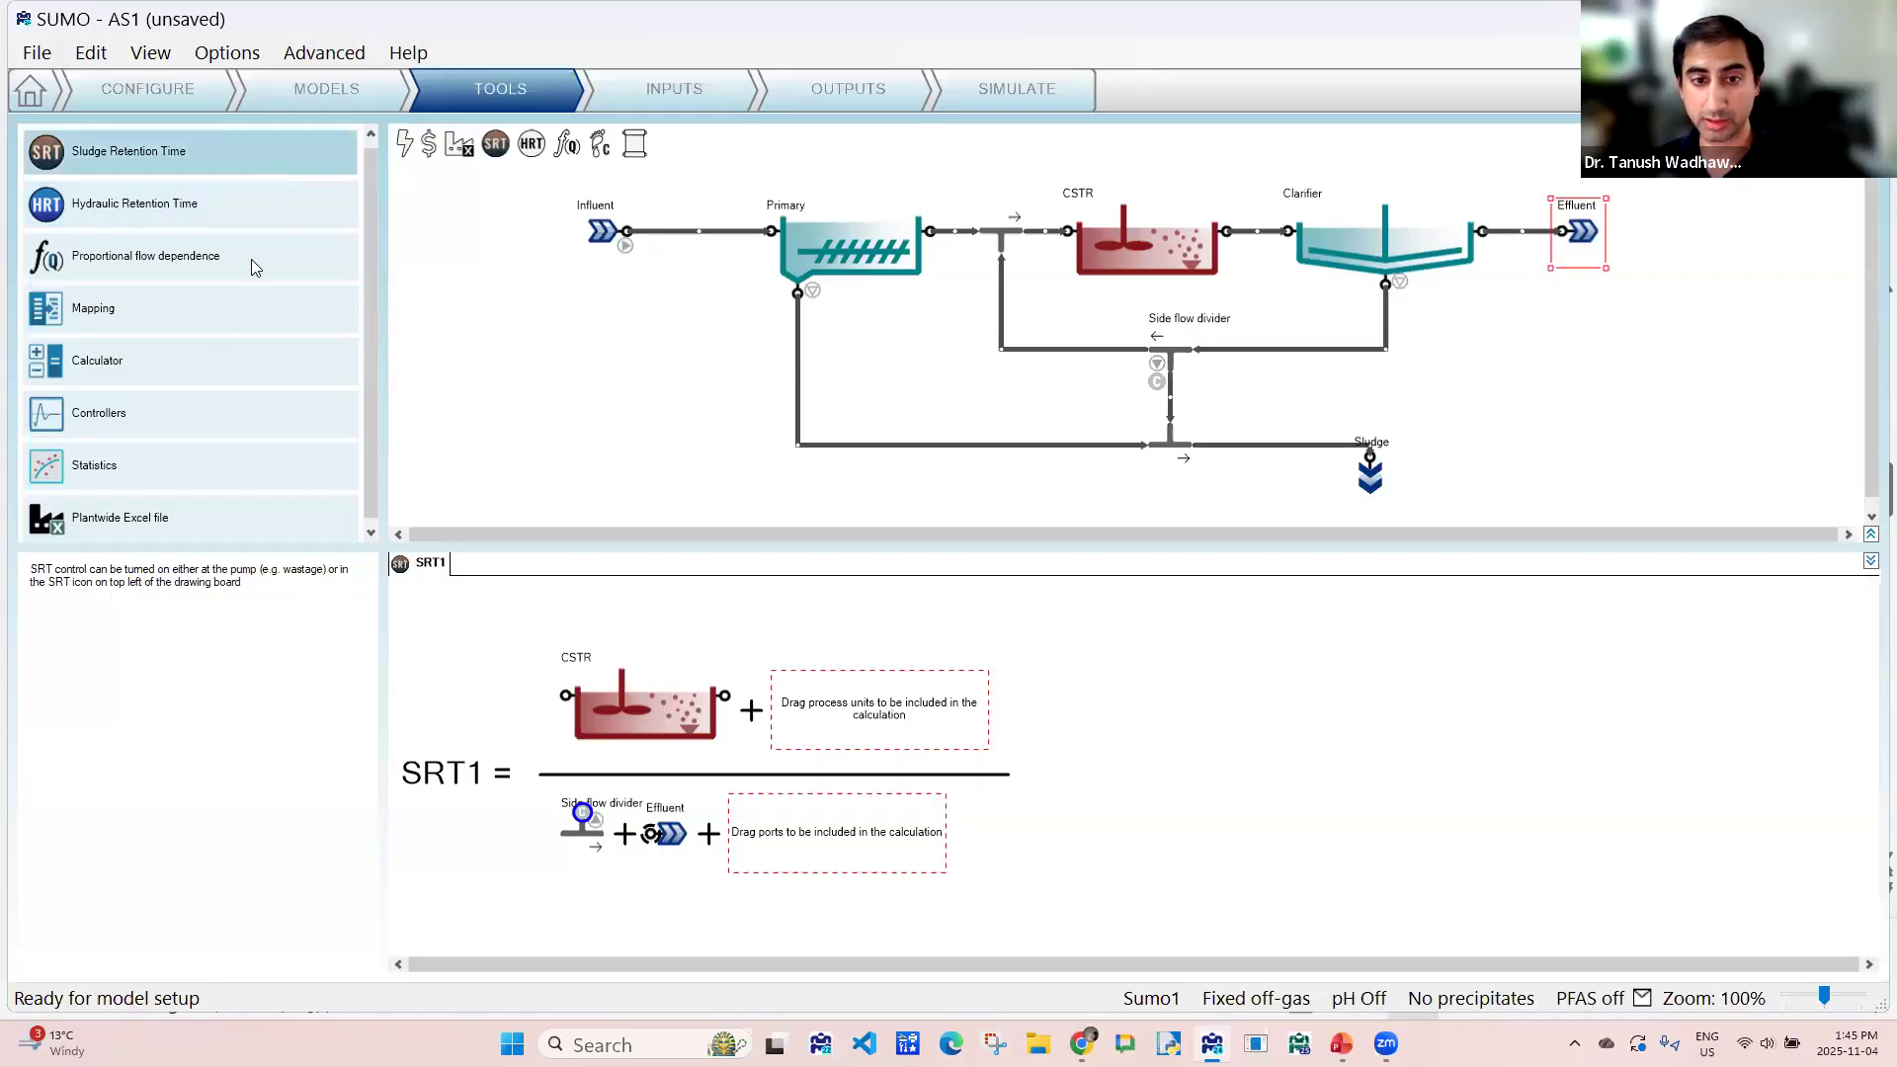
- Add an advanced ratio calculator and name it Yield
{"action": "left_click", "coordinate": [111, 383]}
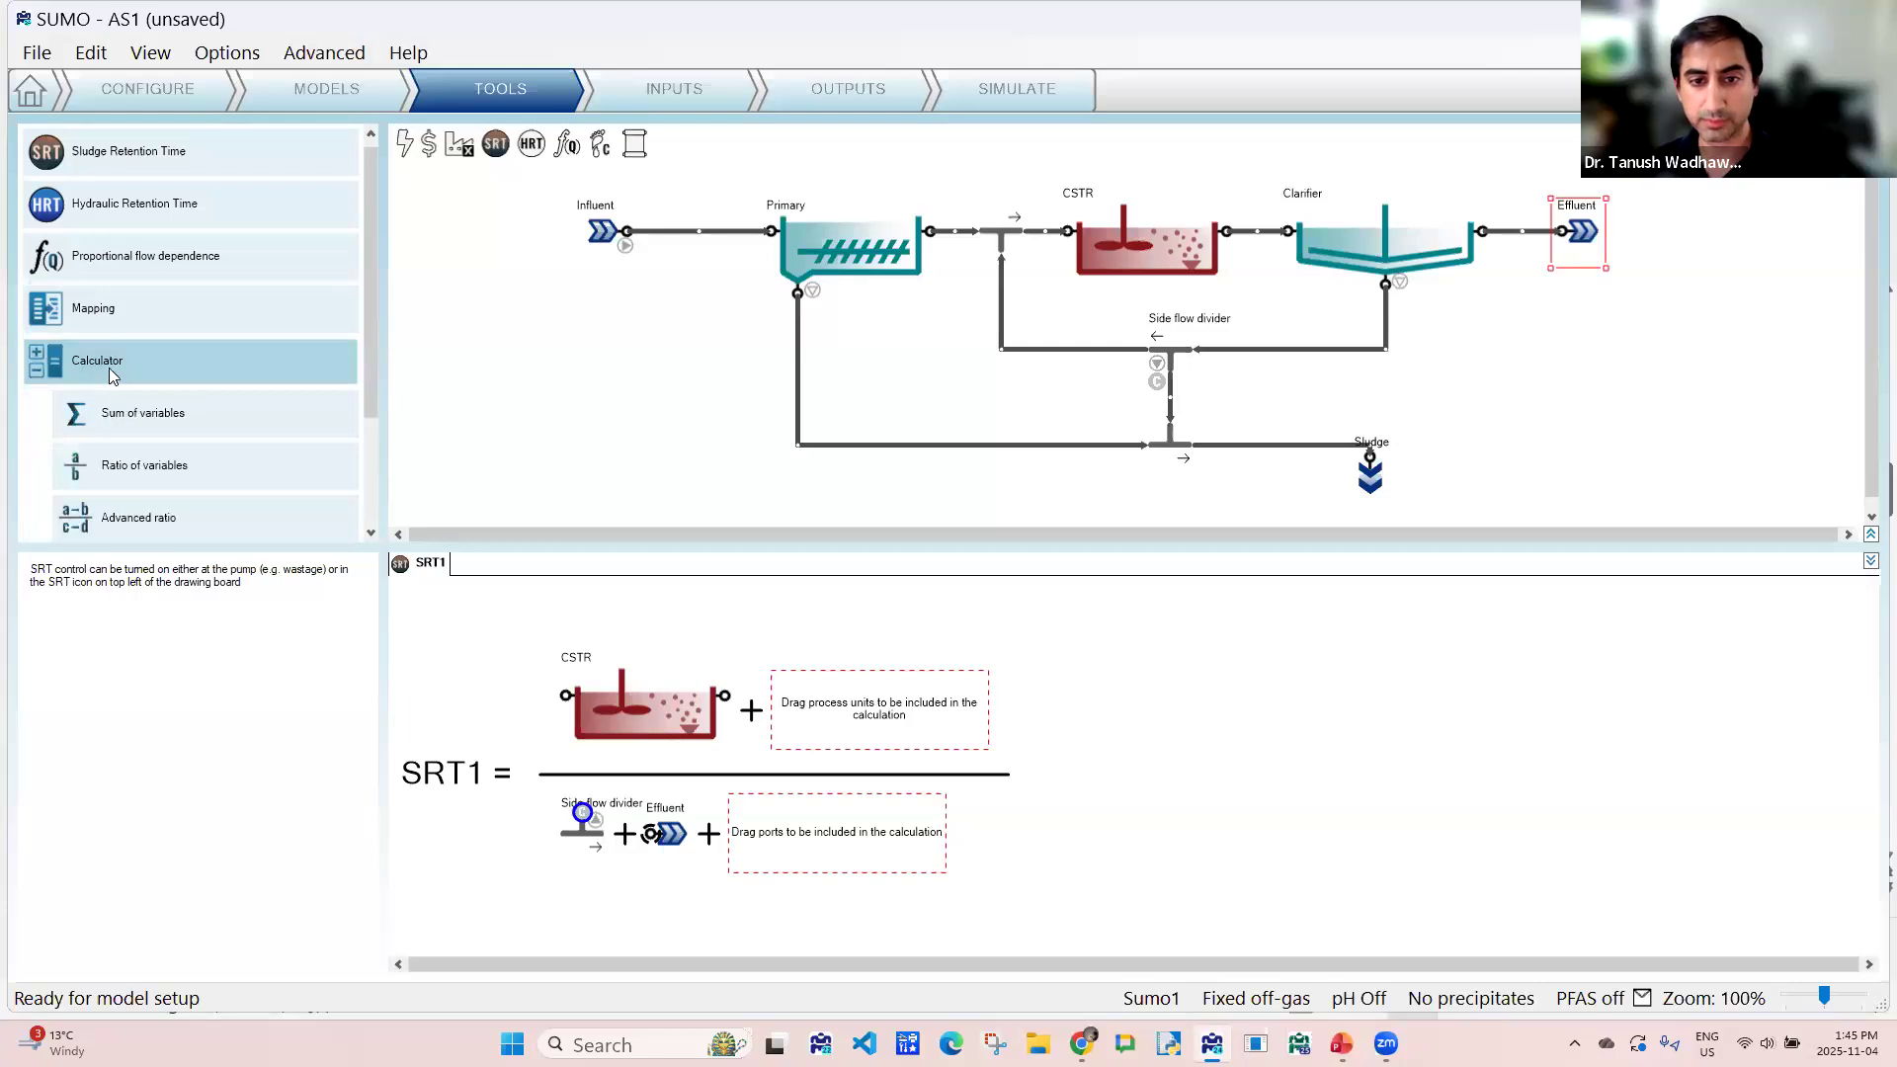
{"action": "scroll", "coordinate": [104, 395], "scroll_direction": "down", "scroll_amount": 2}
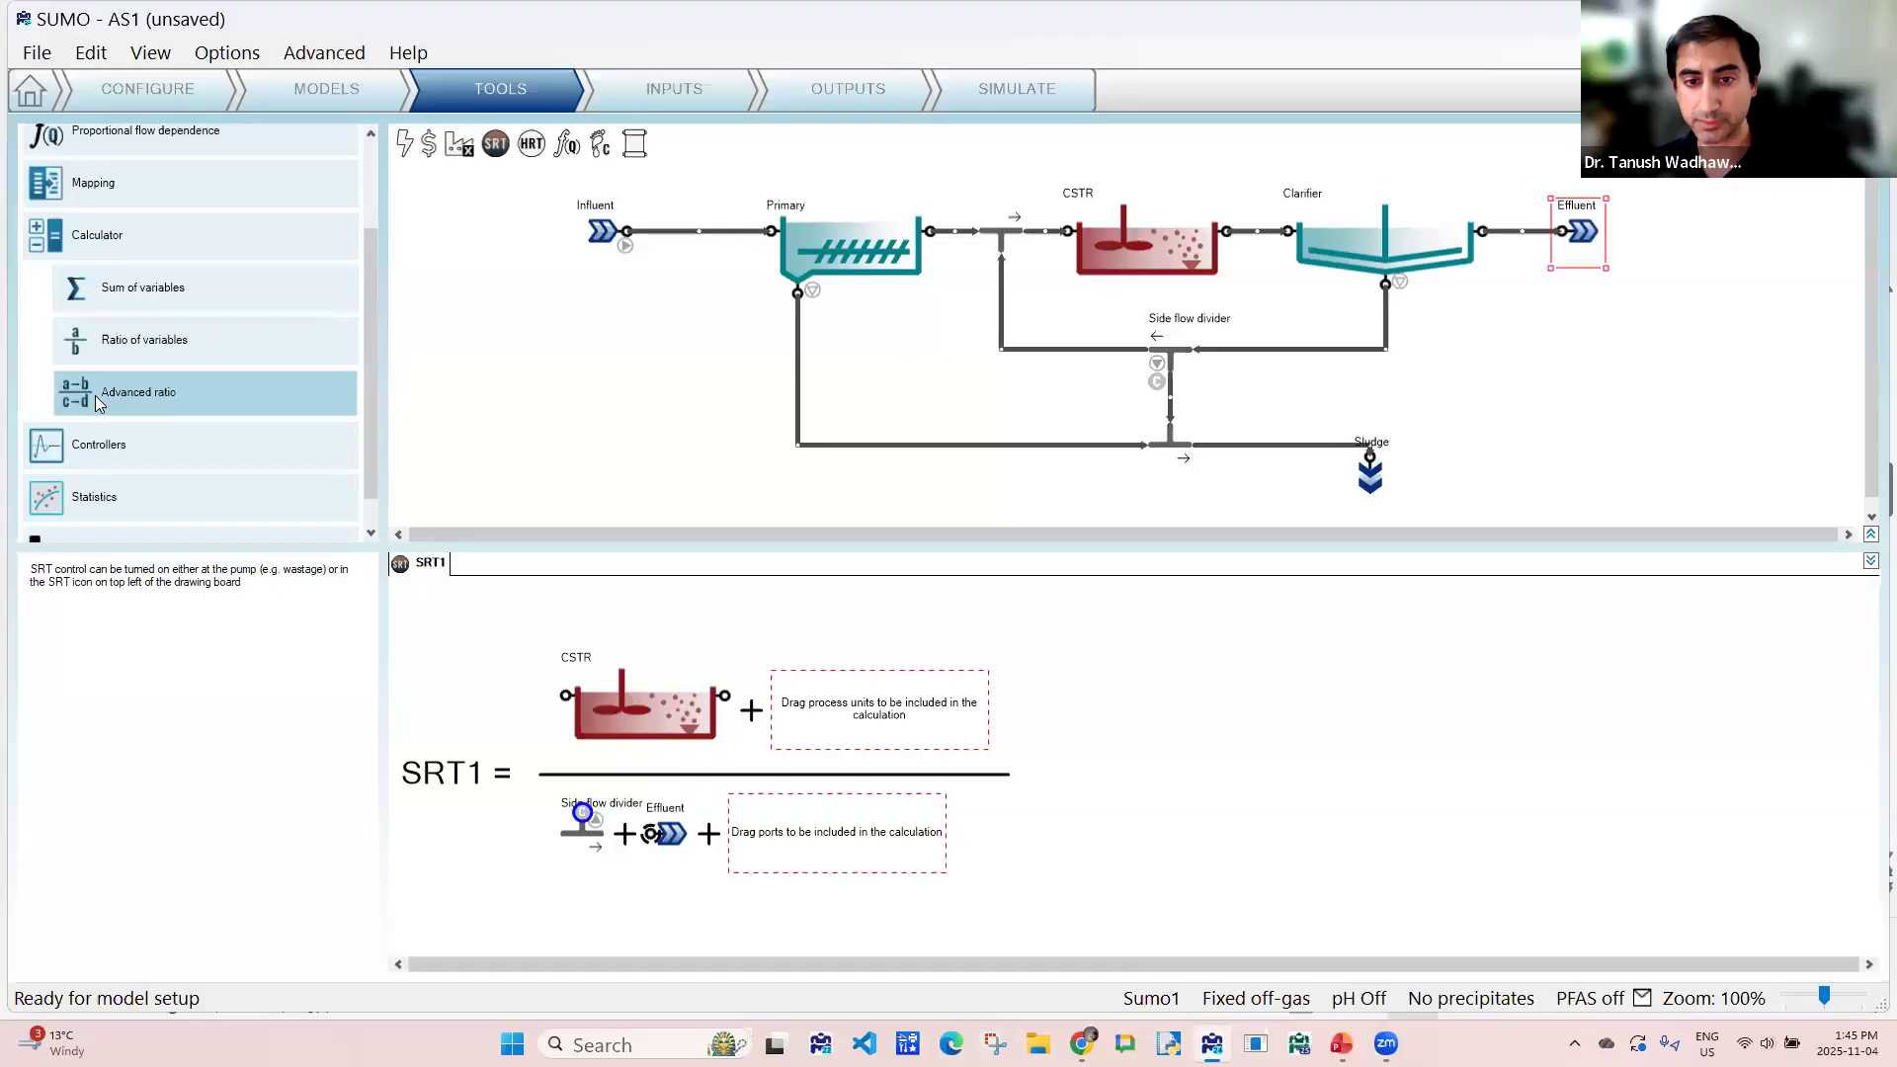
{"action": "left_click", "coordinate": [99, 403]}
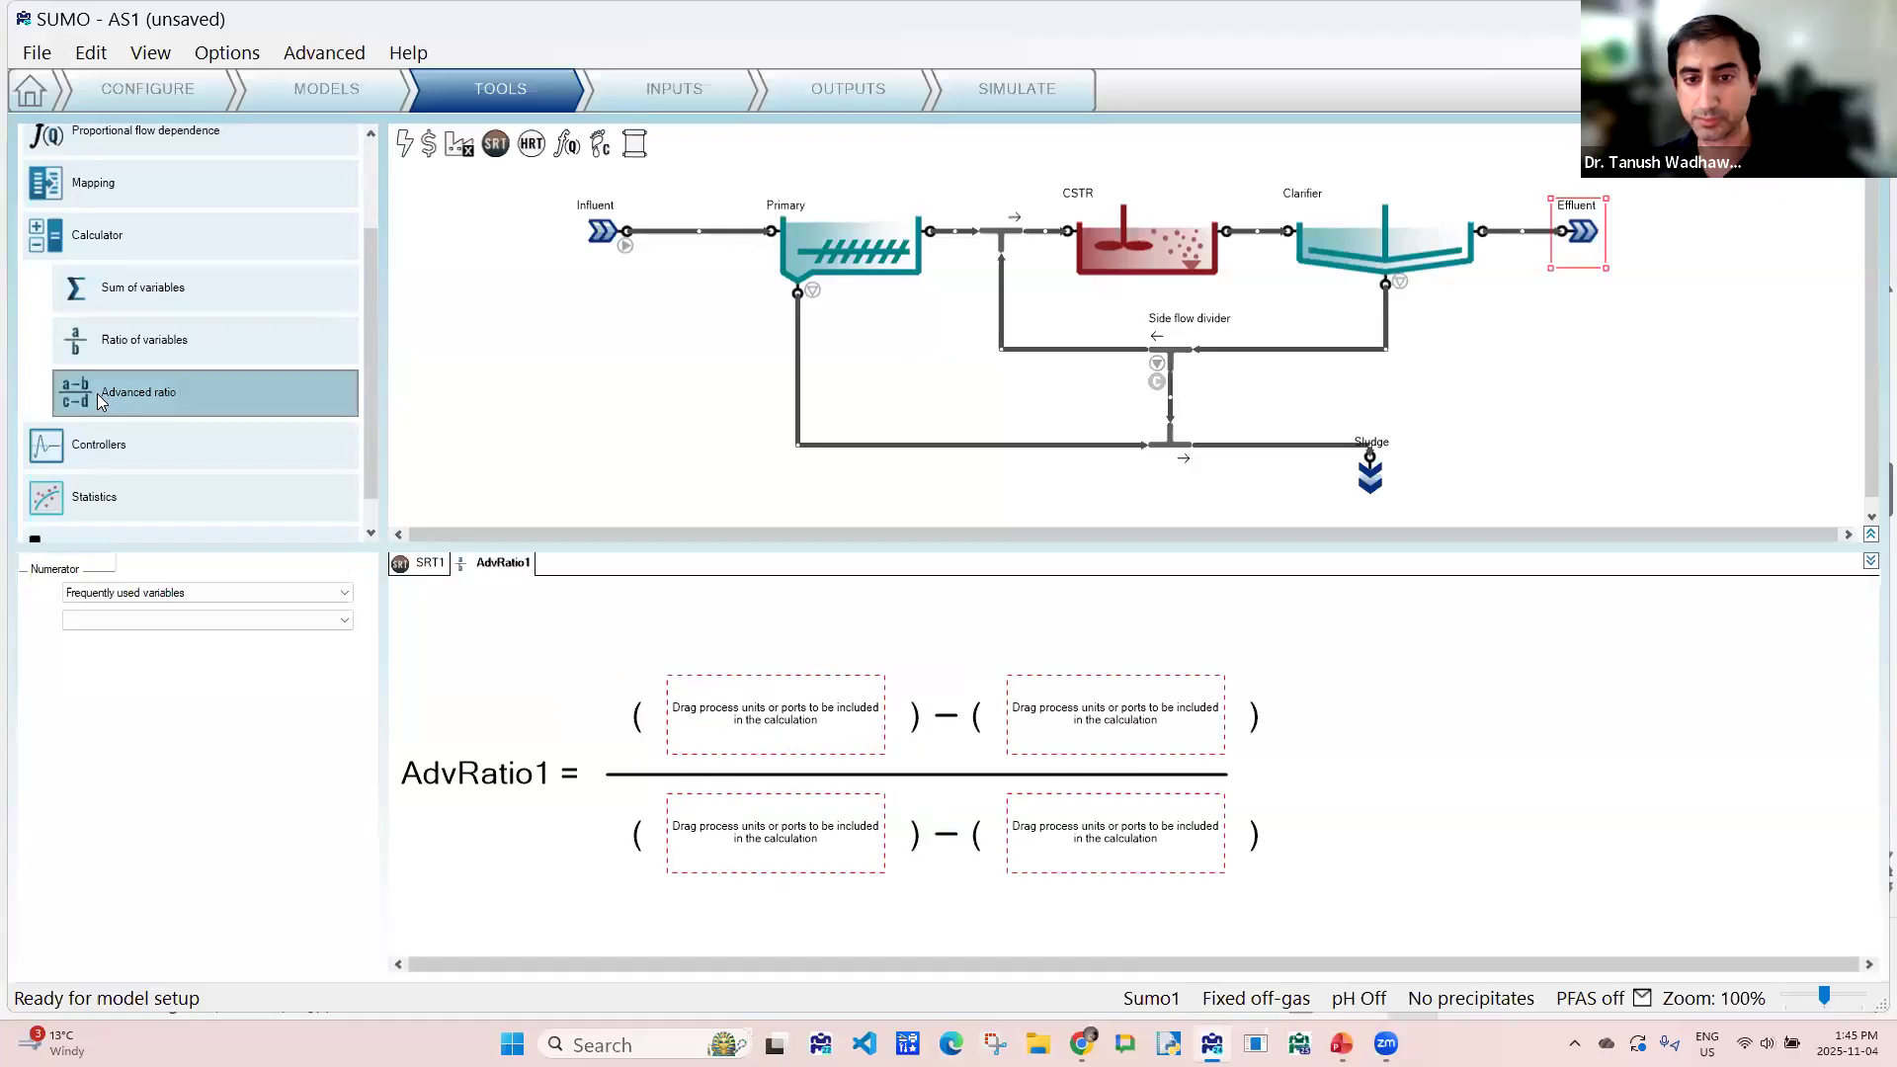
{"action": "double_click", "coordinate": [490, 561]}
{"action": "type", "text": "y"}
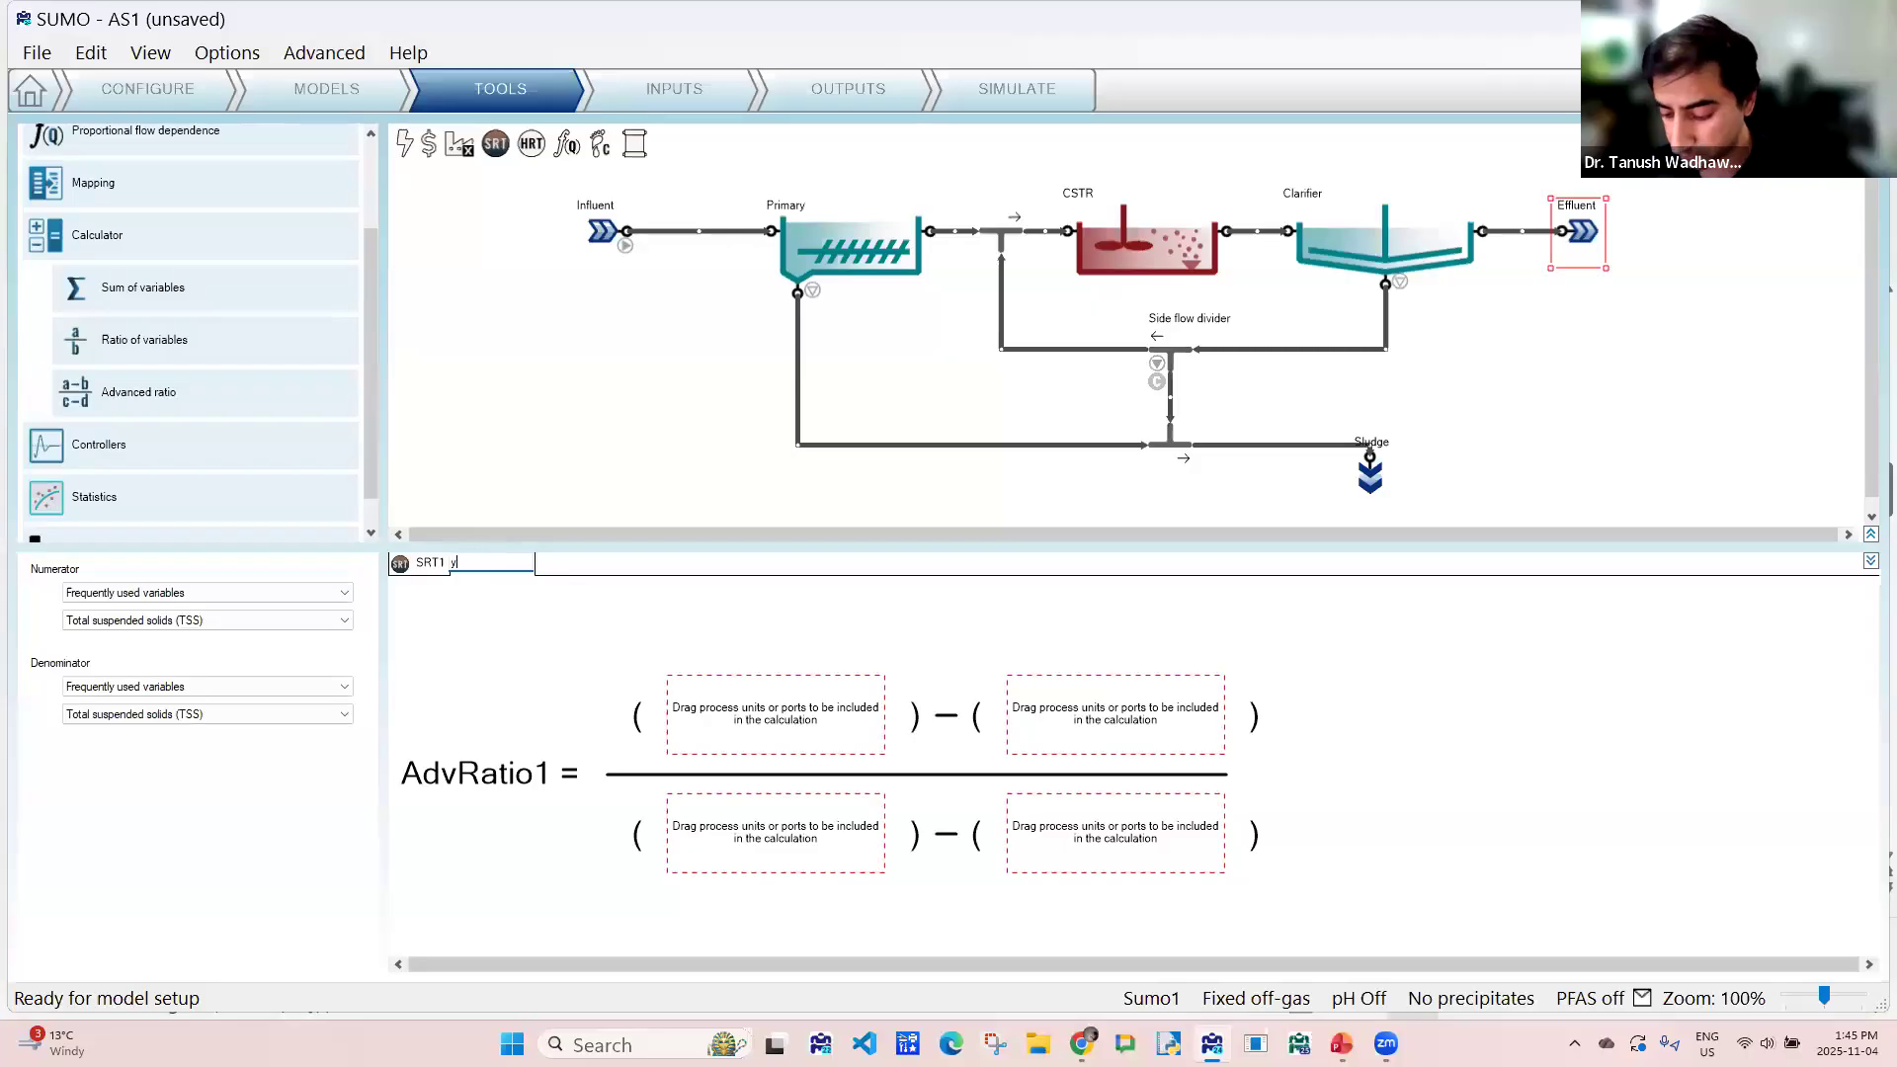
{"action": "type", "text": "Yield"}
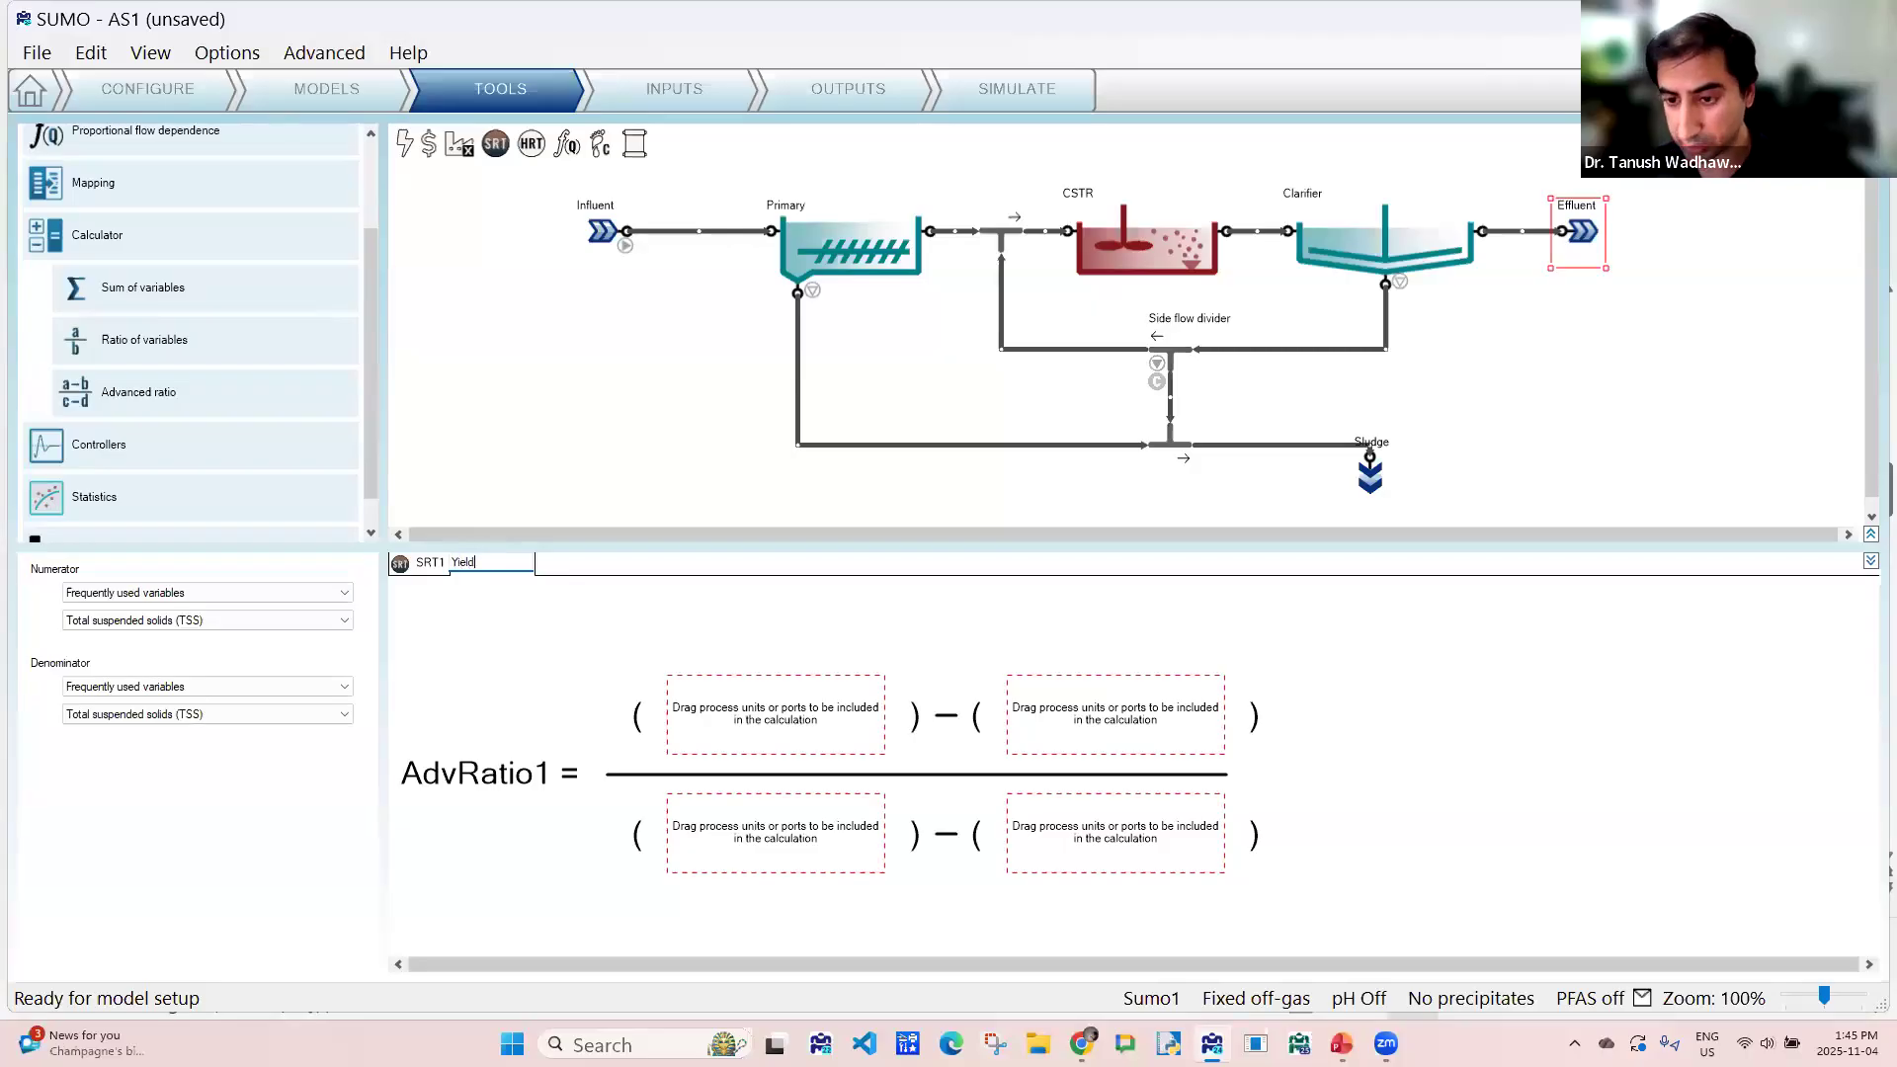
{"action": "key", "text": "Return"}
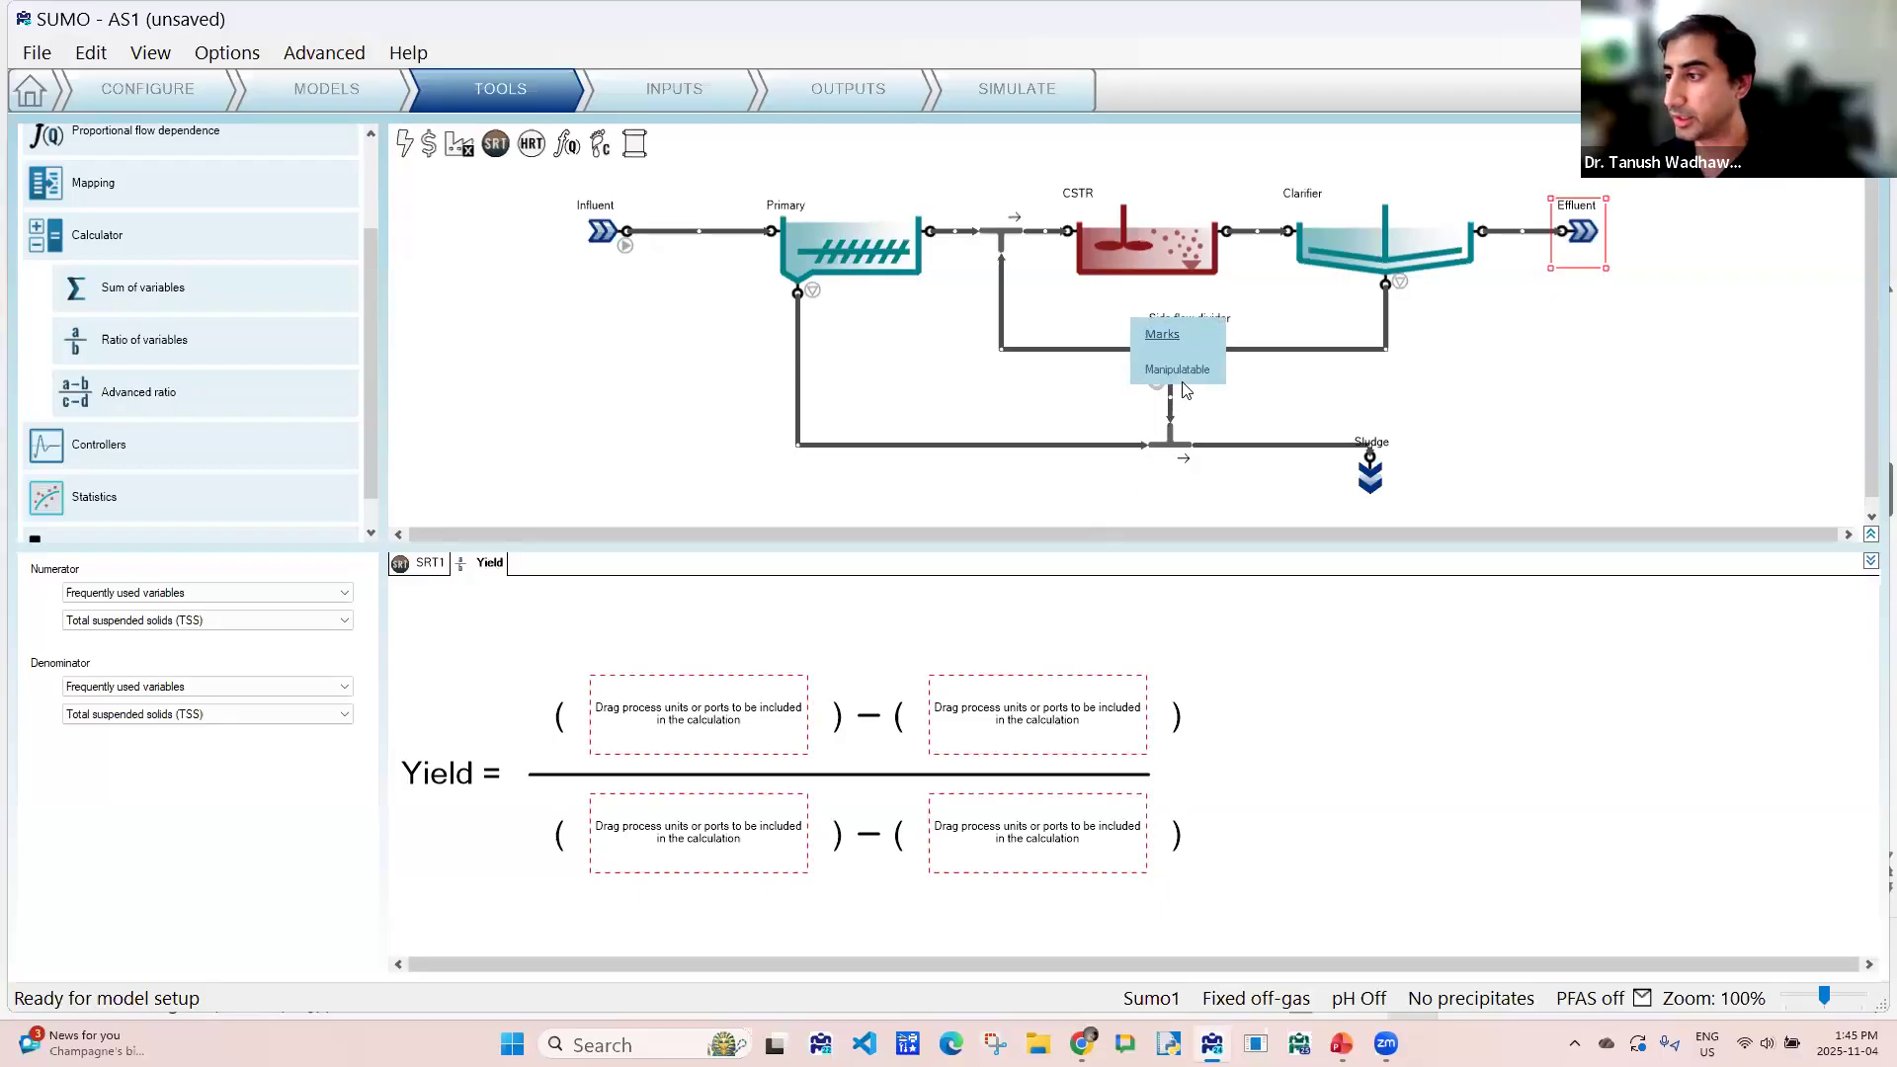
- Build the Yield ratio with the side flow divider's wastage plus Effluent as numerator and the Primary's overflow minus Effluent as denominator
{"action": "scroll", "coordinate": [1175, 336], "scroll_direction": "down", "scroll_amount": 1}
{"action": "left_click_drag", "start_coordinate": [1174, 331], "coordinate": [647, 726]}
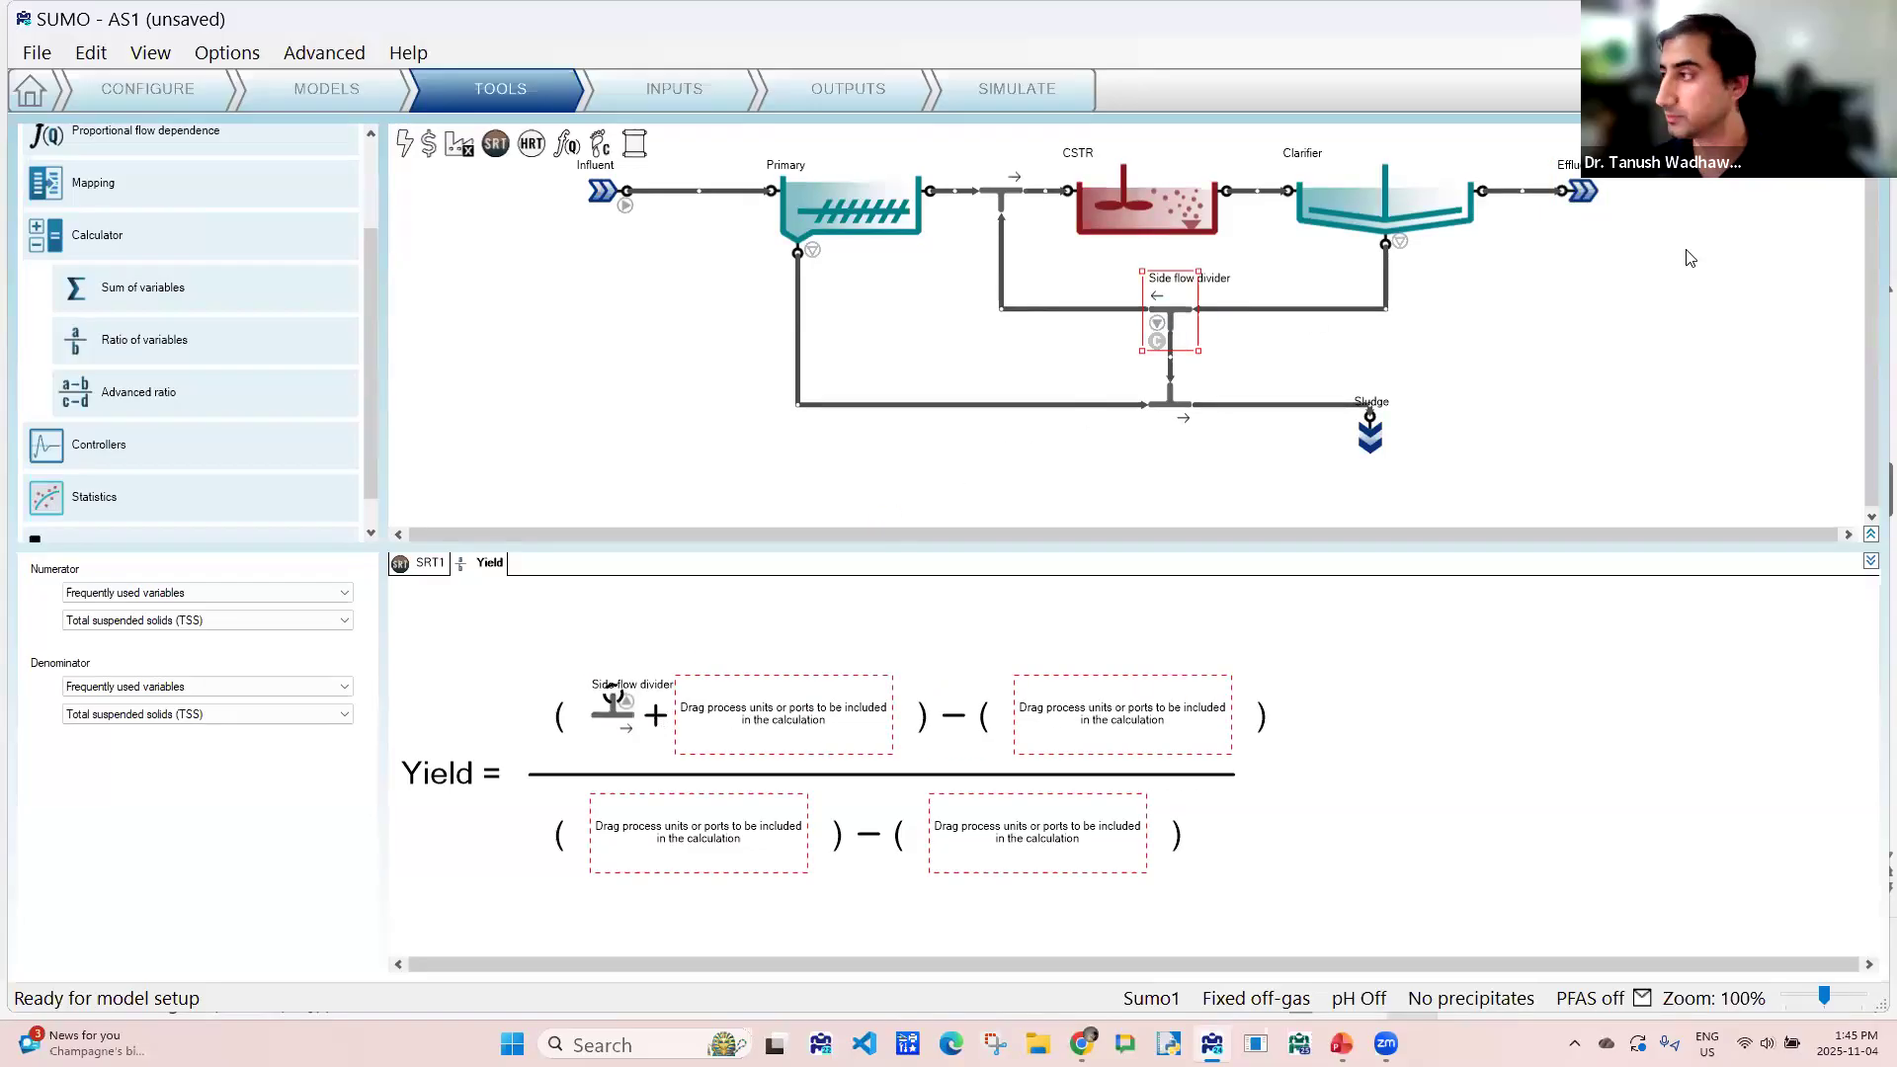
{"action": "scroll", "coordinate": [1631, 262], "scroll_direction": "up", "scroll_amount": 1}
{"action": "scroll", "coordinate": [1587, 275], "scroll_direction": "up", "scroll_amount": 1}
{"action": "left_click_drag", "start_coordinate": [1580, 277], "coordinate": [689, 737]}
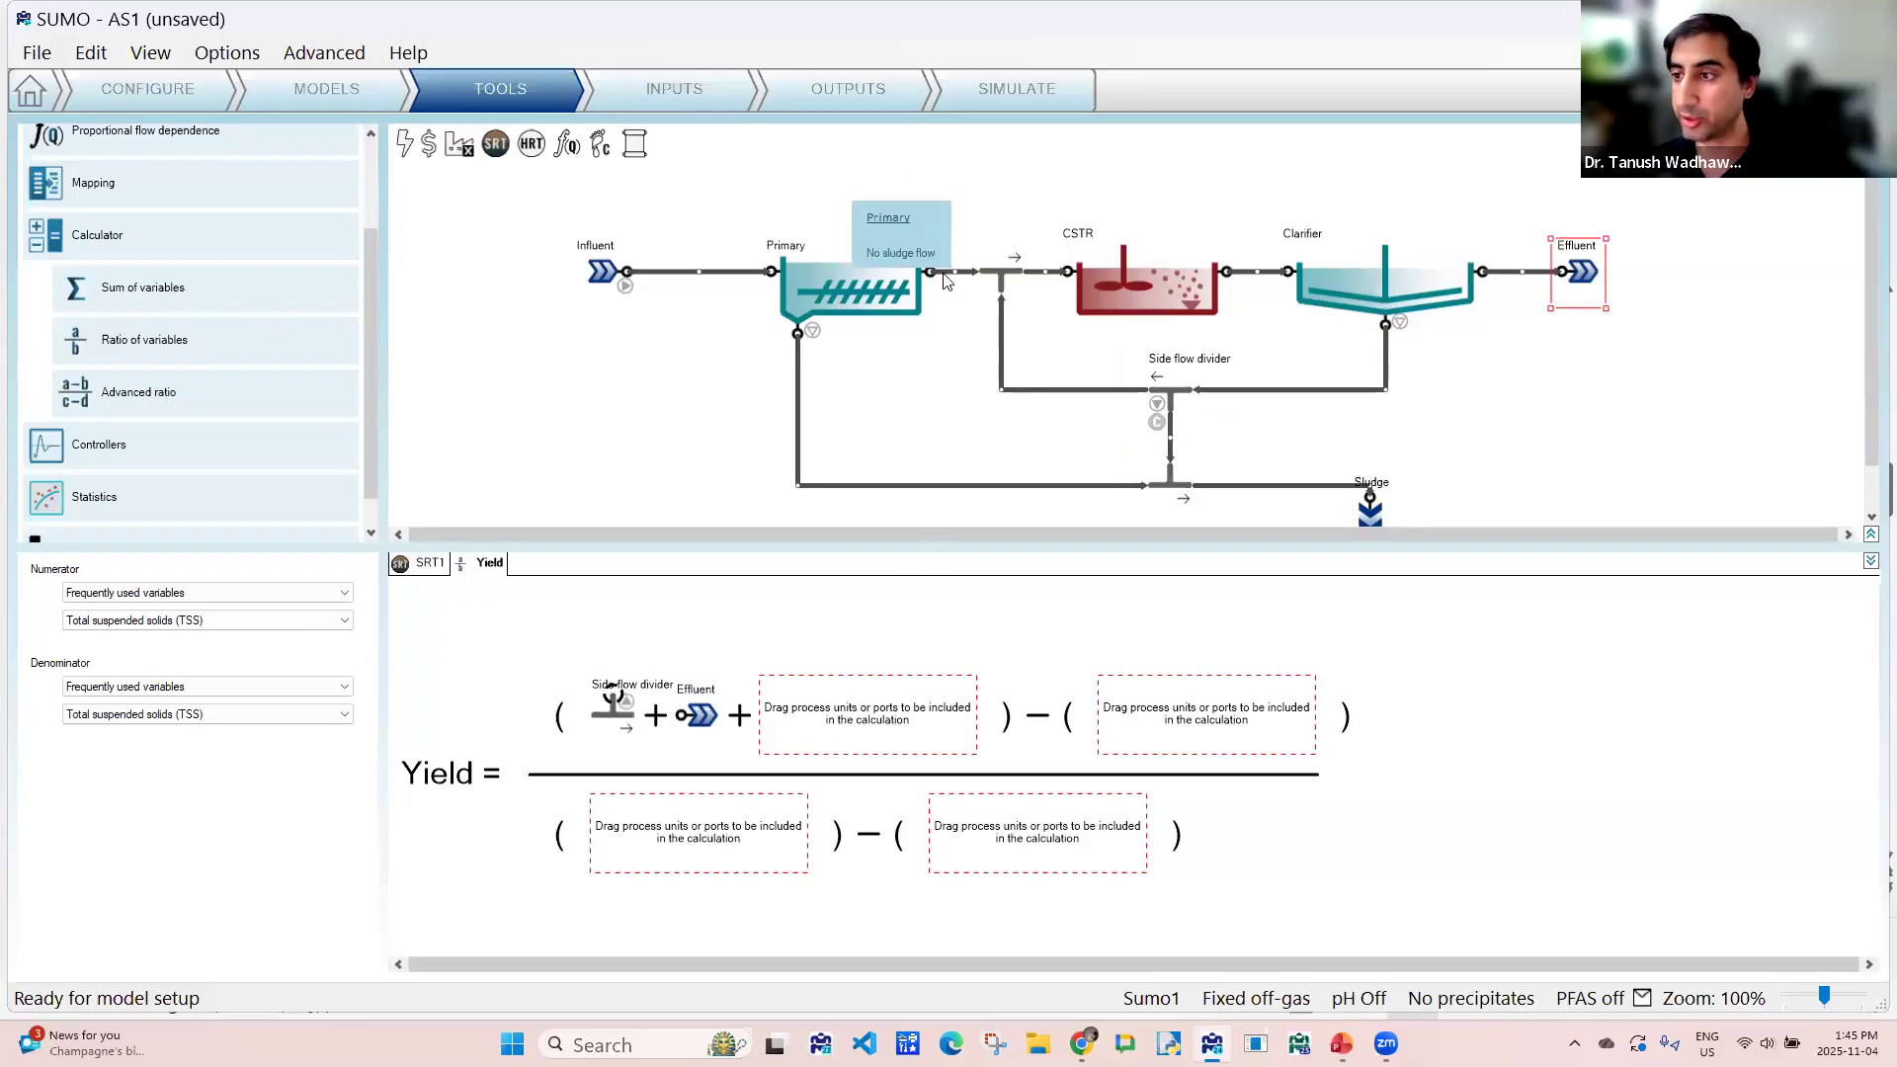
{"action": "left_click_drag", "start_coordinate": [933, 277], "coordinate": [668, 850]}
{"action": "left_click_drag", "start_coordinate": [1584, 274], "coordinate": [1235, 850]}
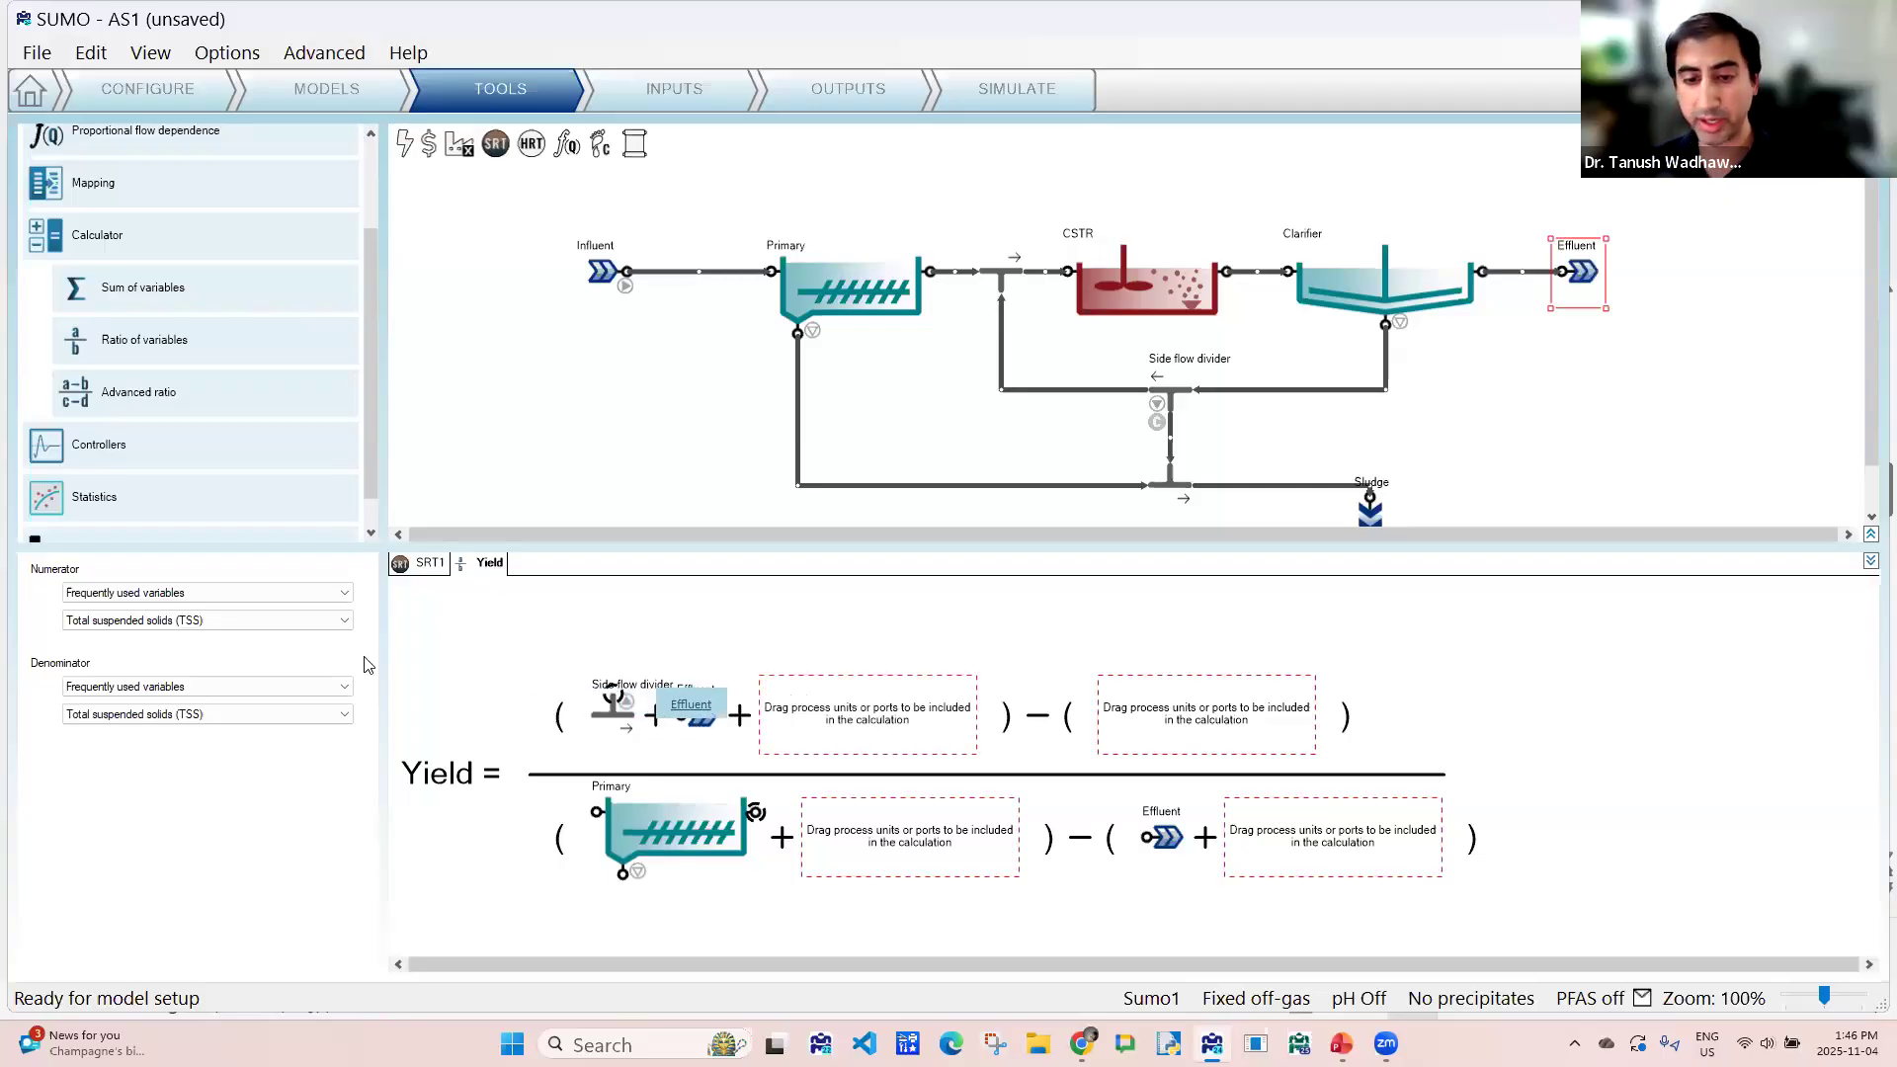
- Set the Yield numerator to total suspended solids (TSS) mass flow and the denominator to total biochemical oxygen demand (5 days) mass flow
{"action": "left_click", "coordinate": [178, 595]}
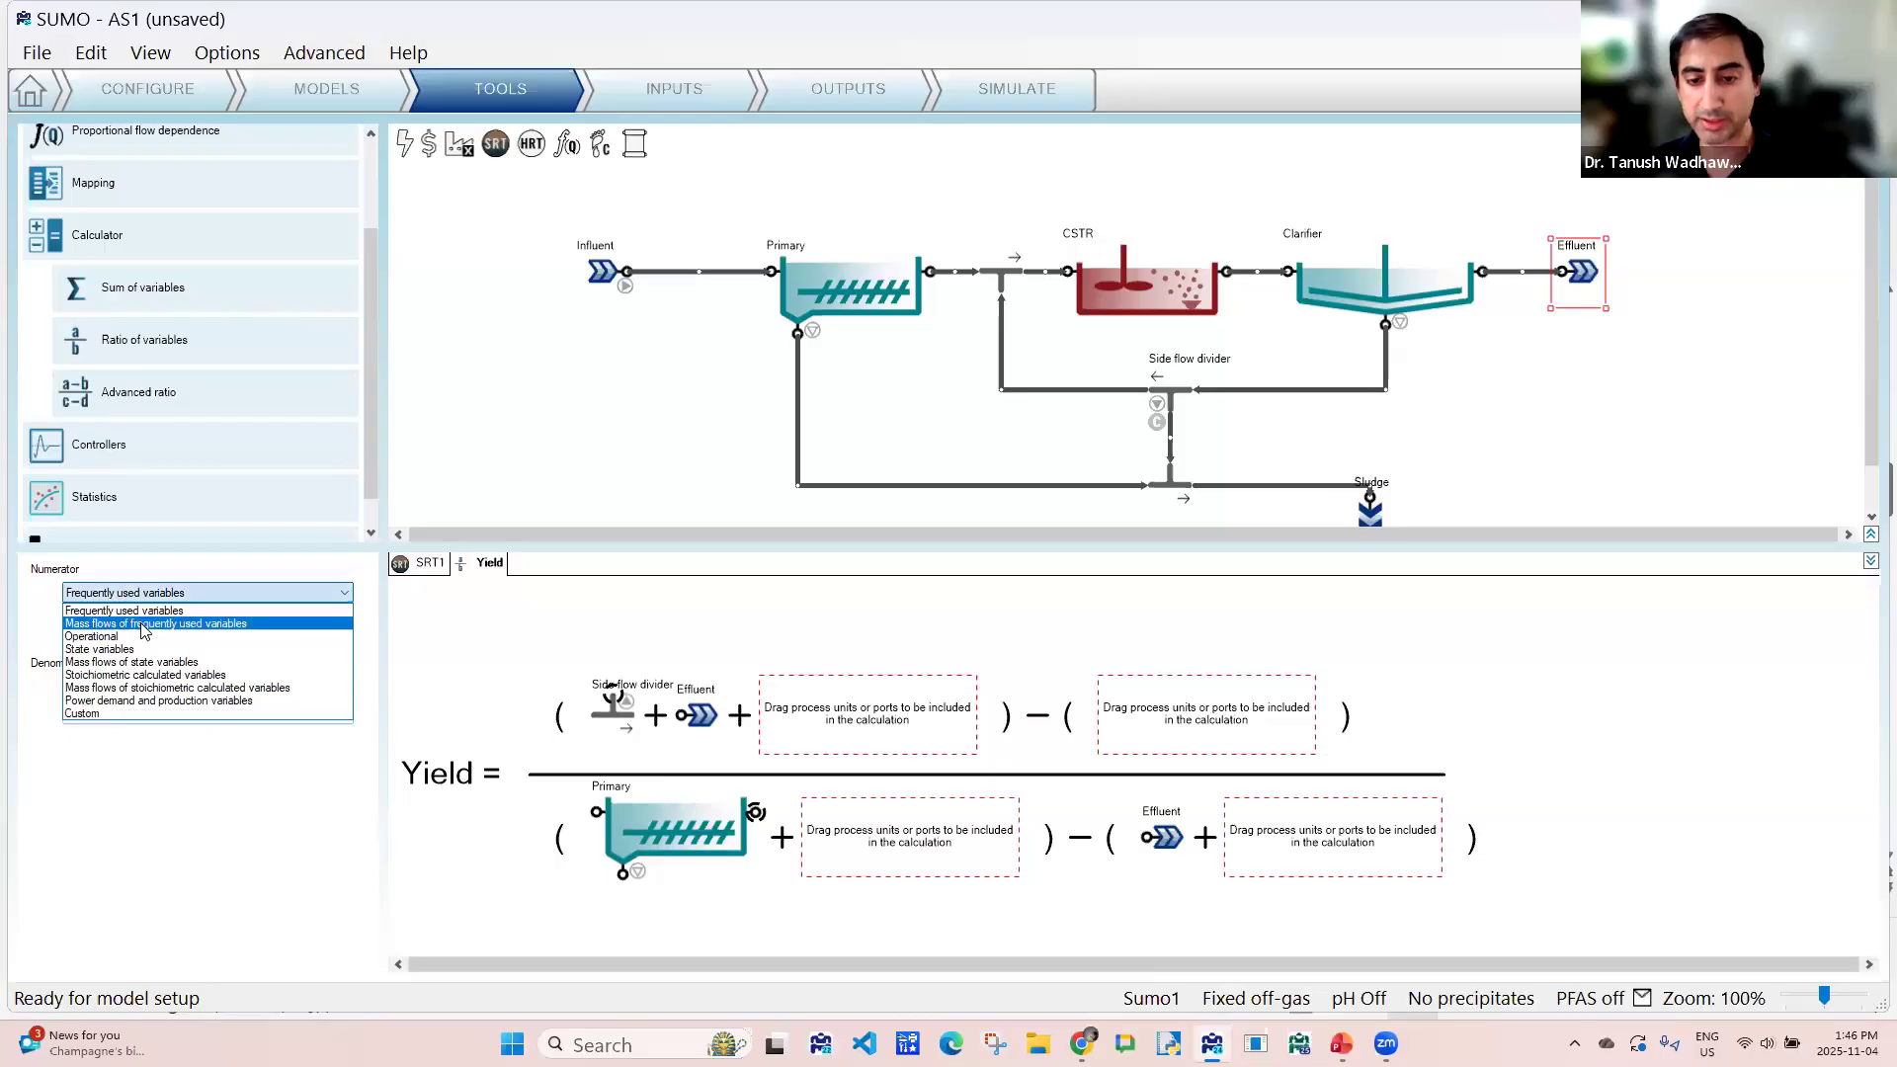
{"action": "left_click", "coordinate": [154, 624]}
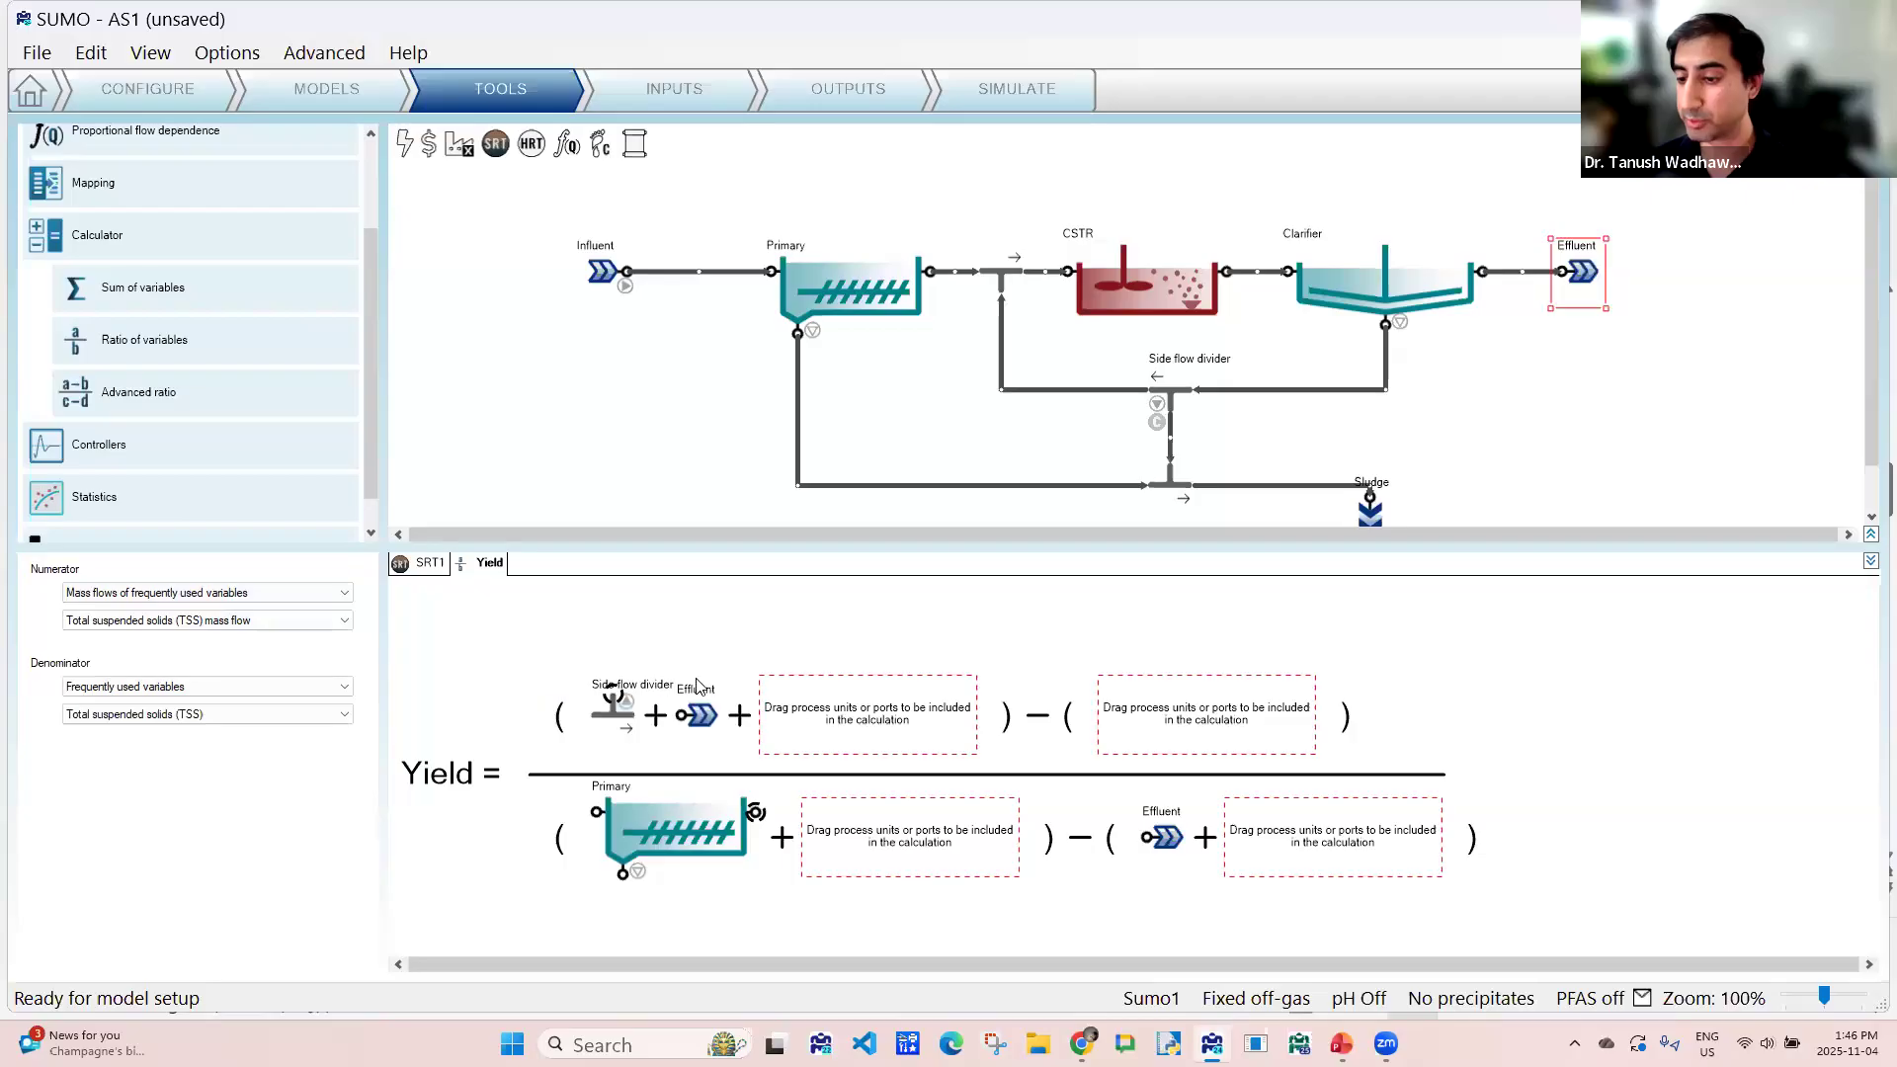
{"action": "left_click", "coordinate": [163, 690]}
{"action": "left_click", "coordinate": [141, 718]}
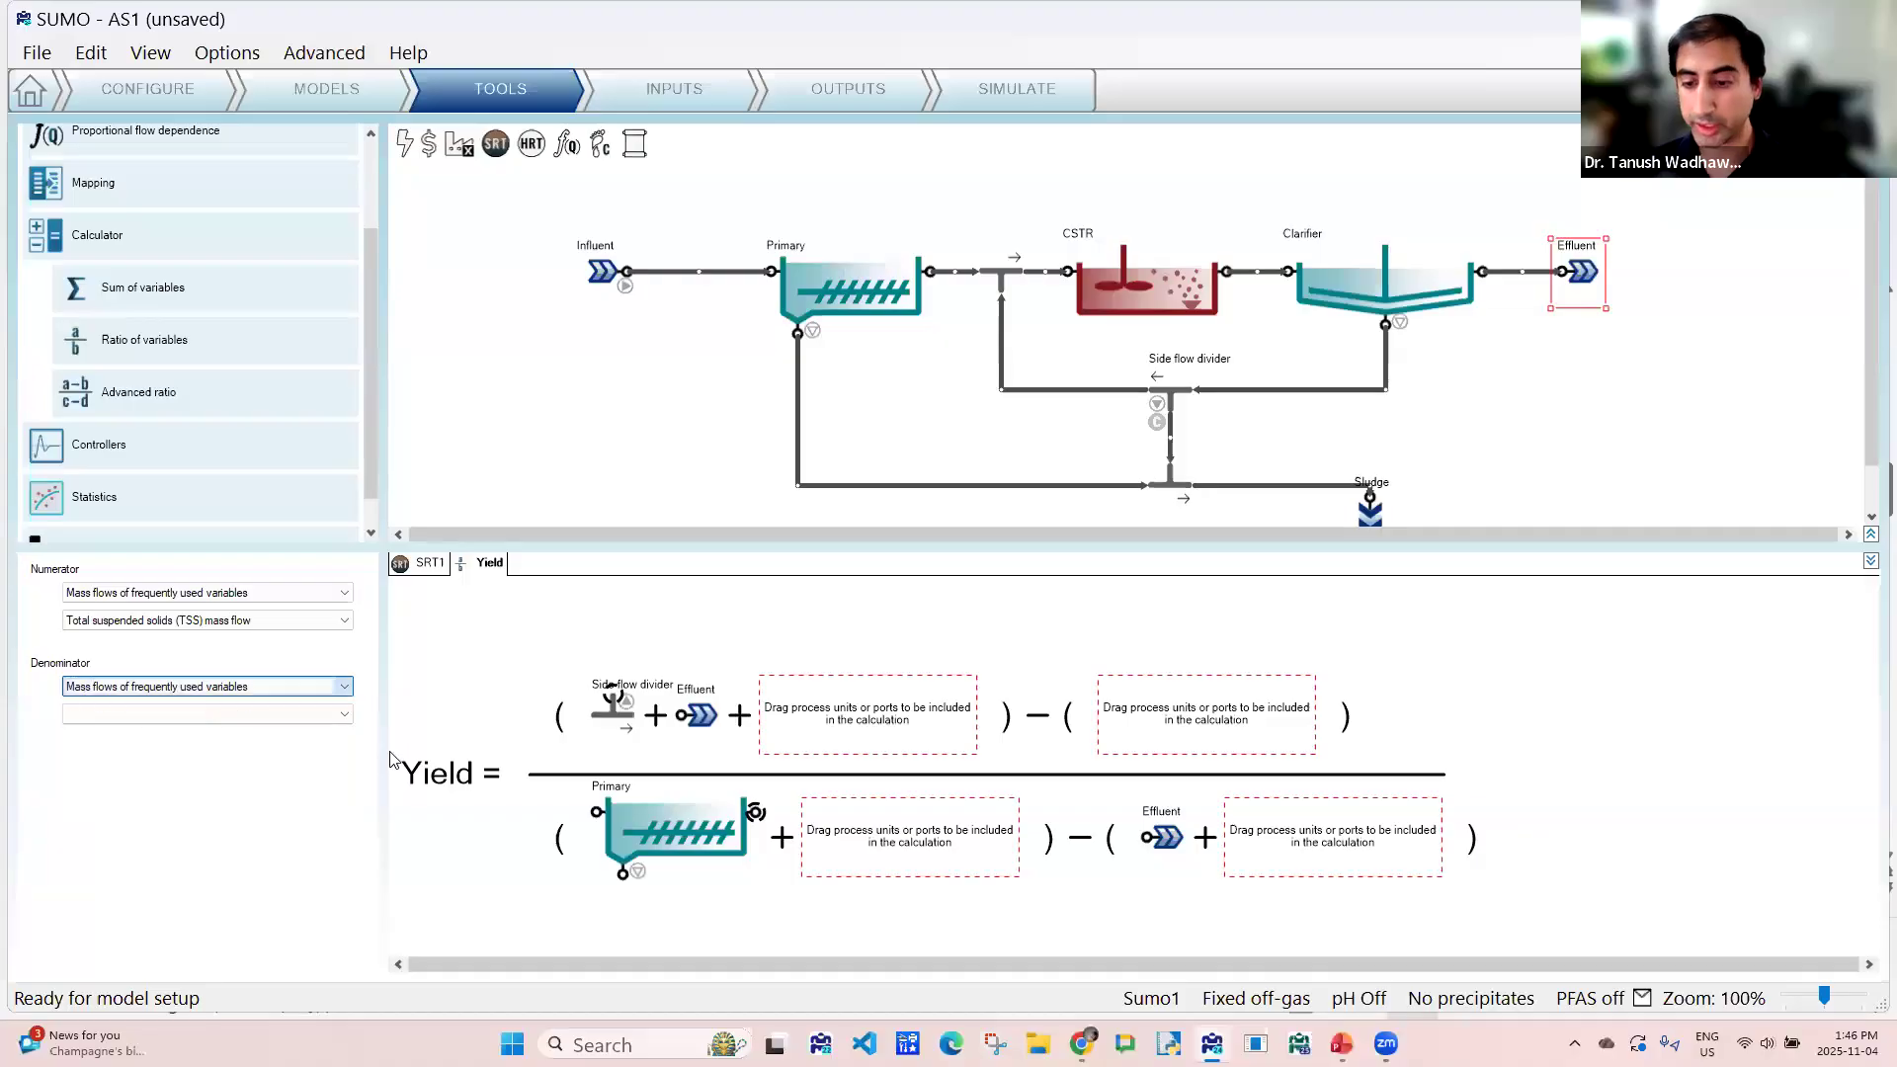
{"action": "left_click", "coordinate": [177, 715]}
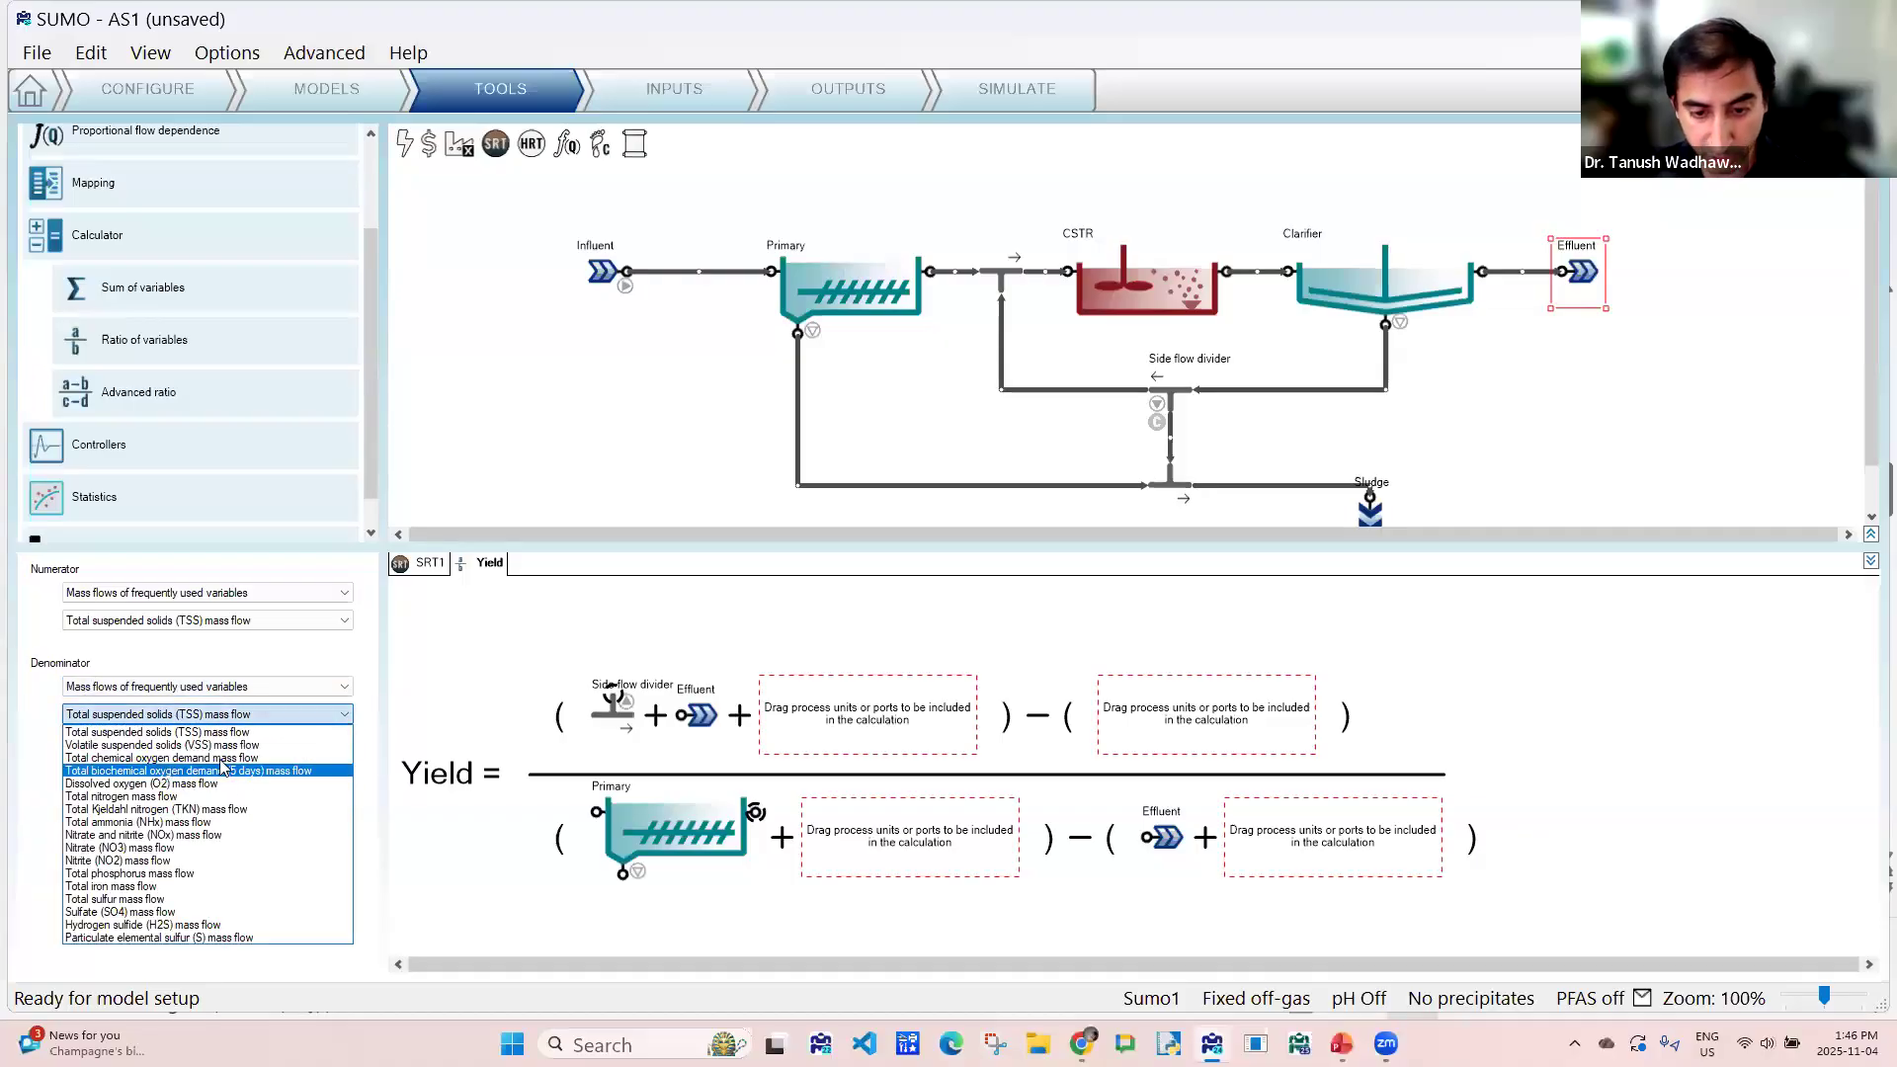
{"action": "left_click", "coordinate": [159, 772]}
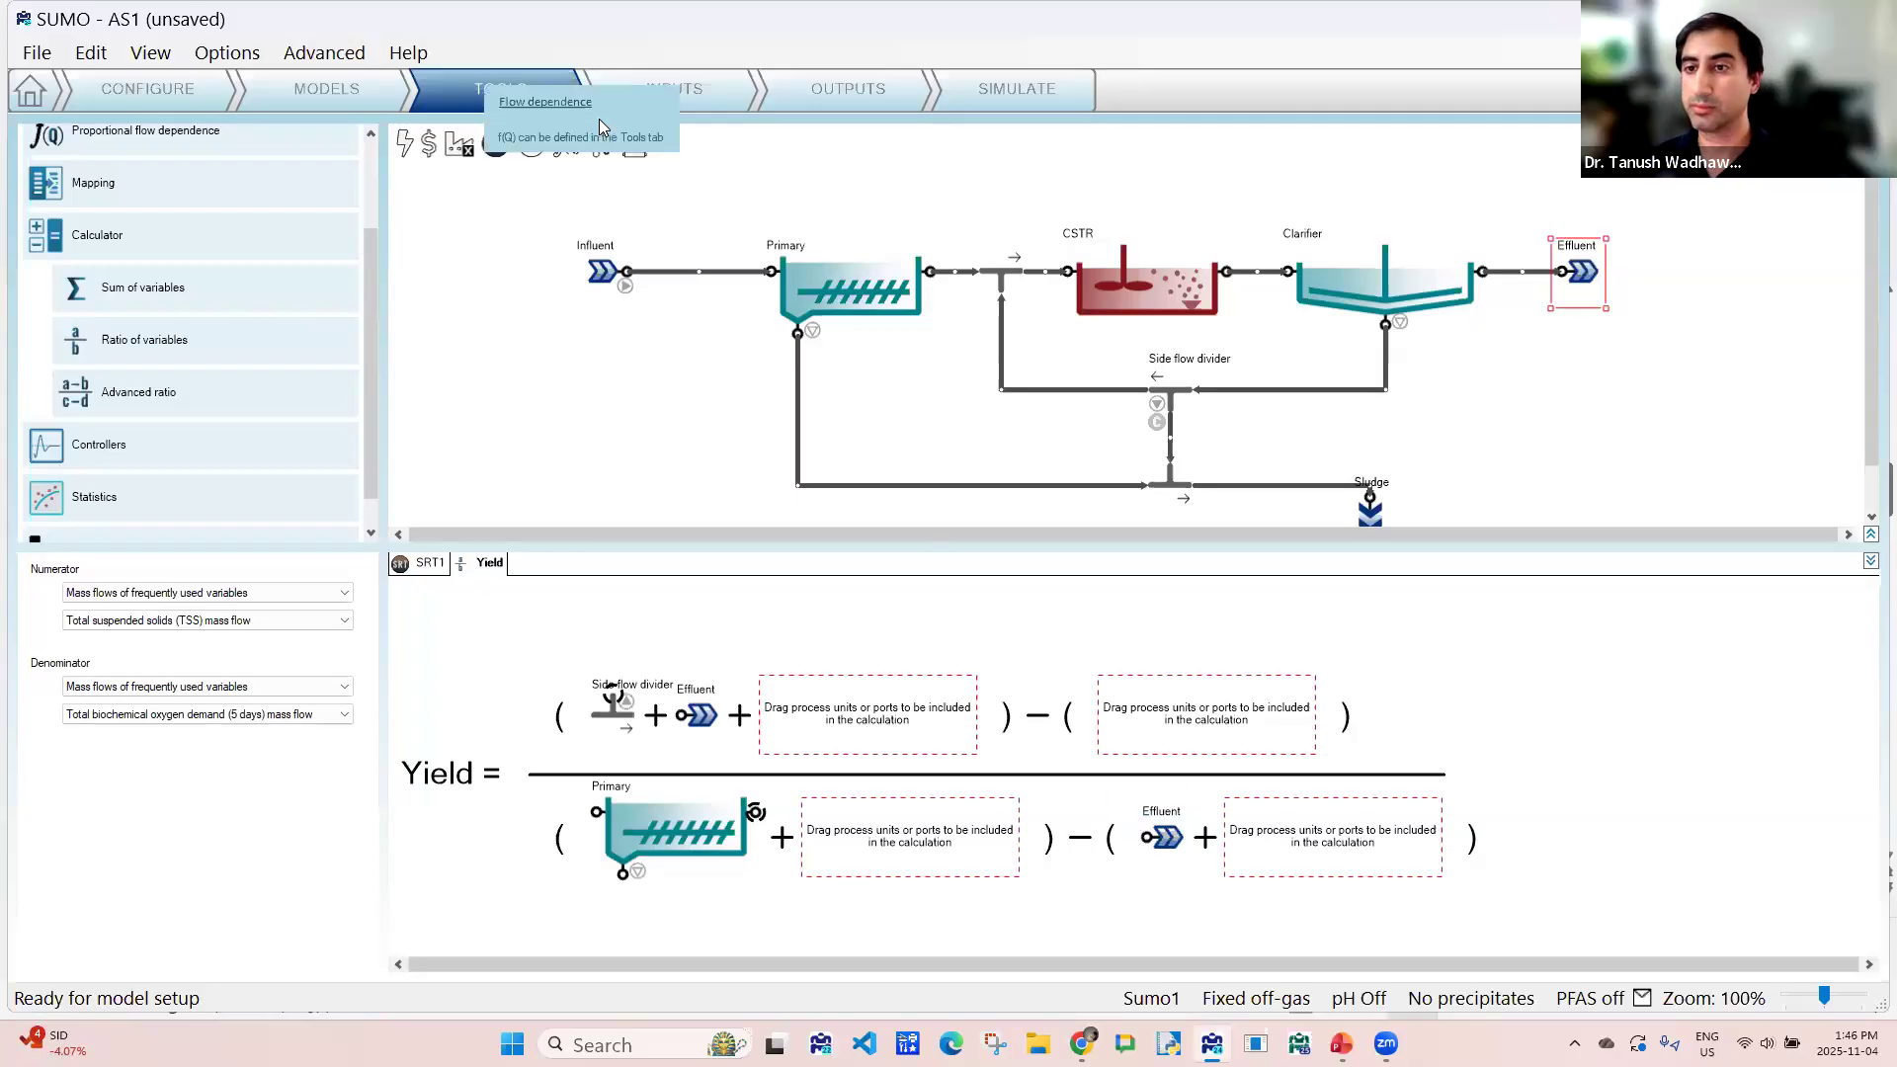
{"action": "left_click_drag", "start_coordinate": [373, 298], "coordinate": [385, 206]}
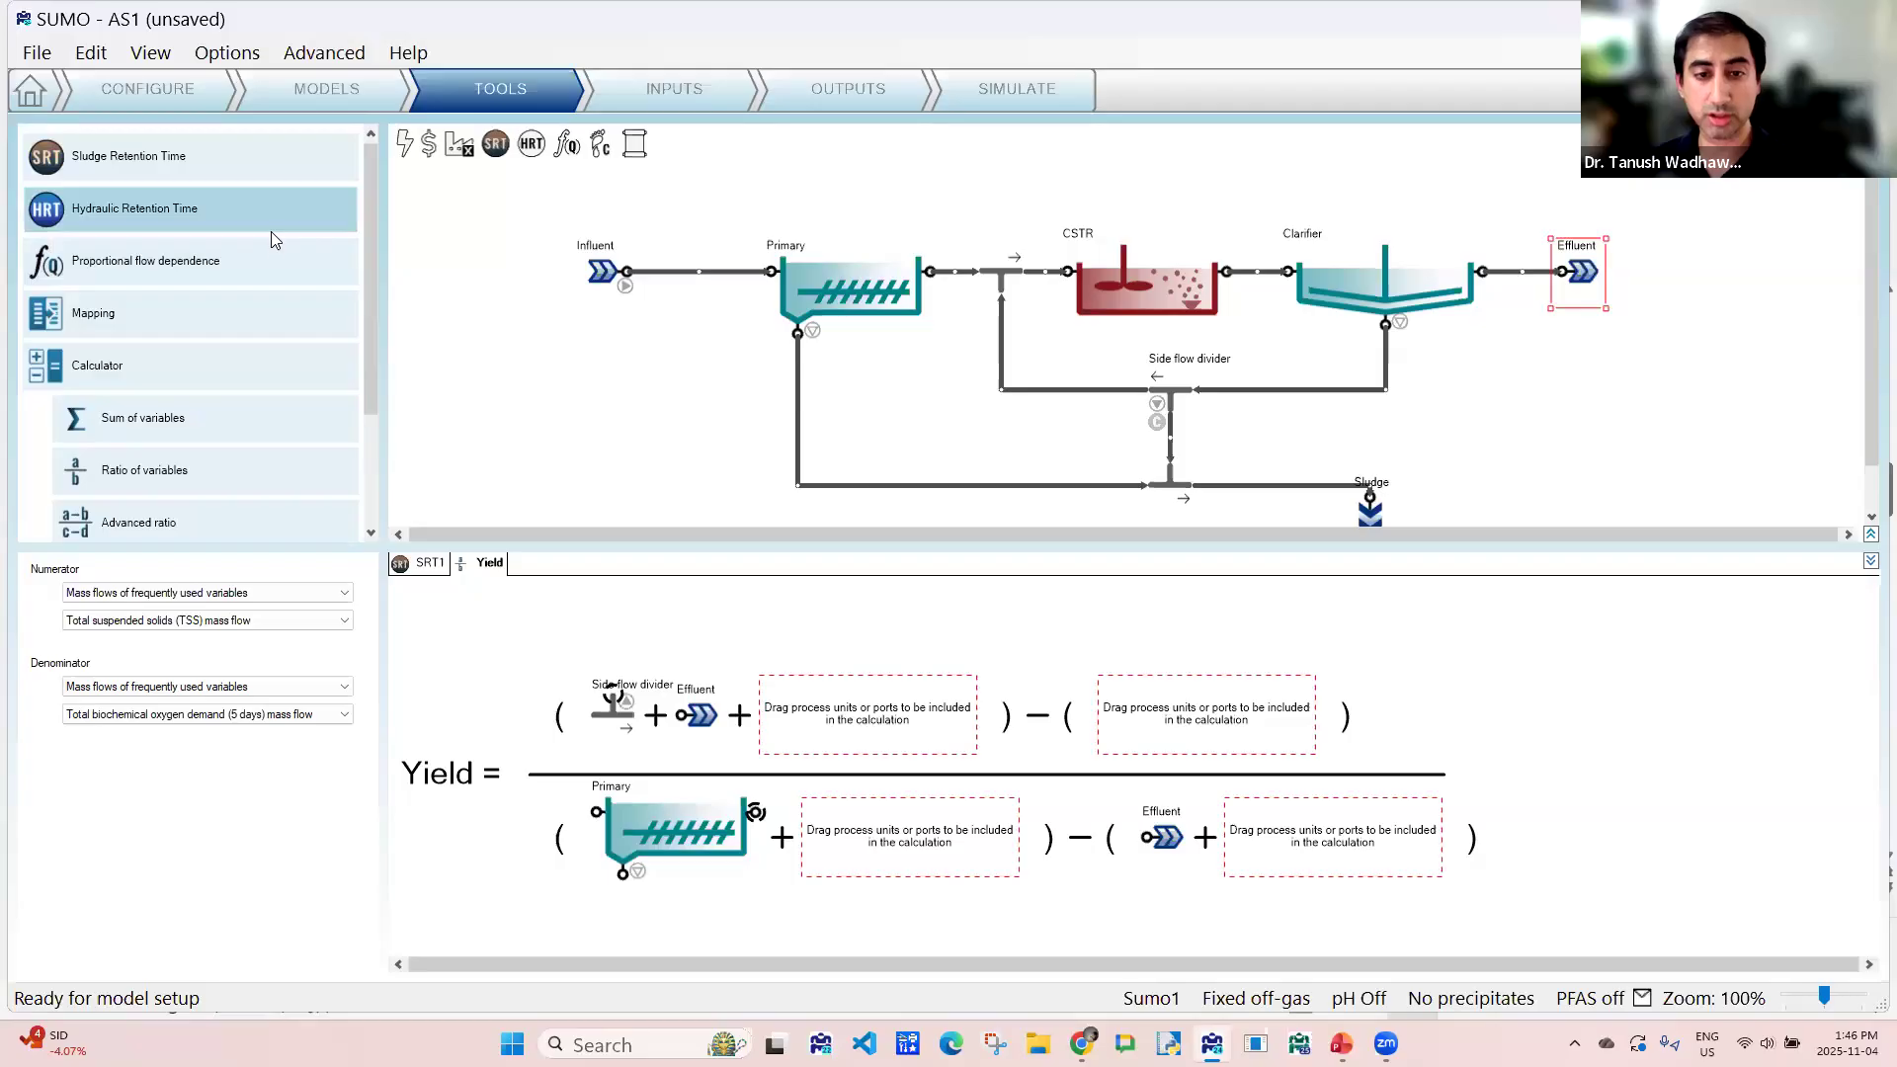
{"action": "scroll", "coordinate": [272, 245], "scroll_direction": "down", "scroll_amount": 3}
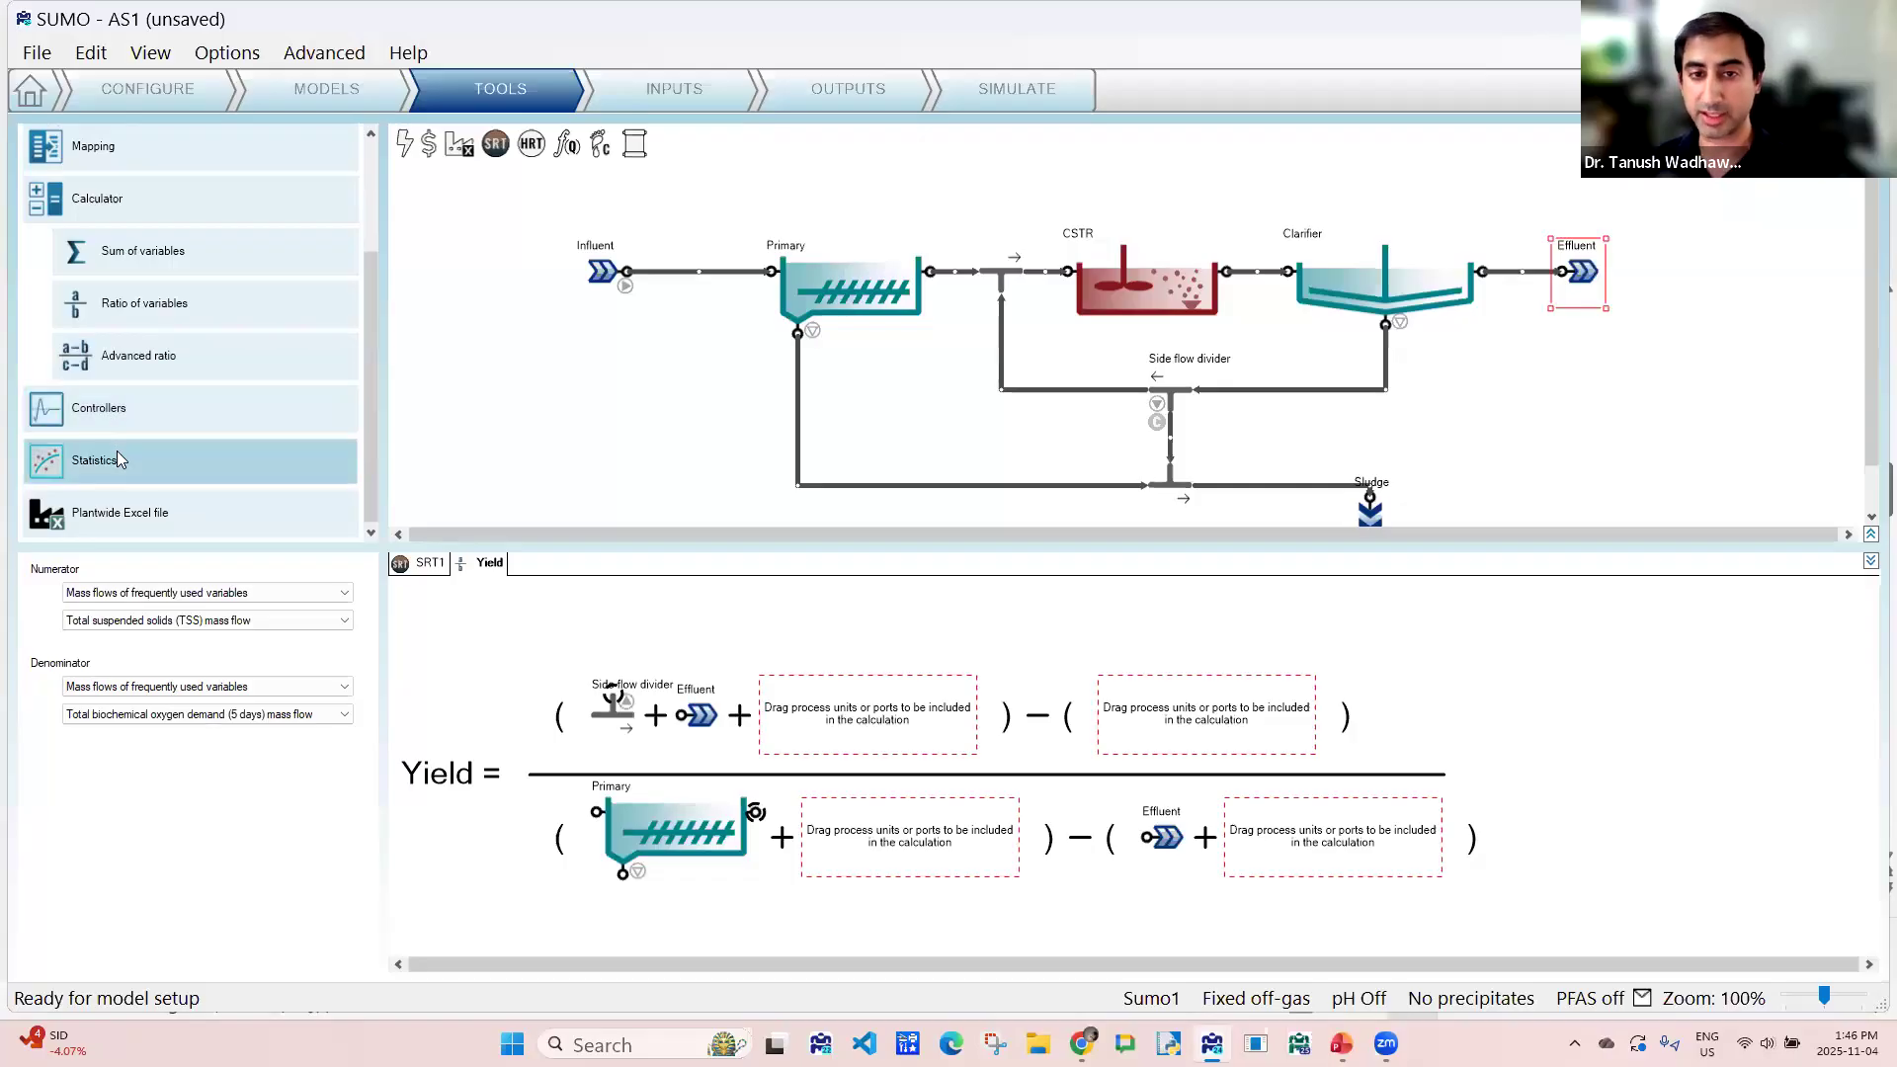
{"action": "scroll", "coordinate": [118, 459], "scroll_direction": "up", "scroll_amount": 3}
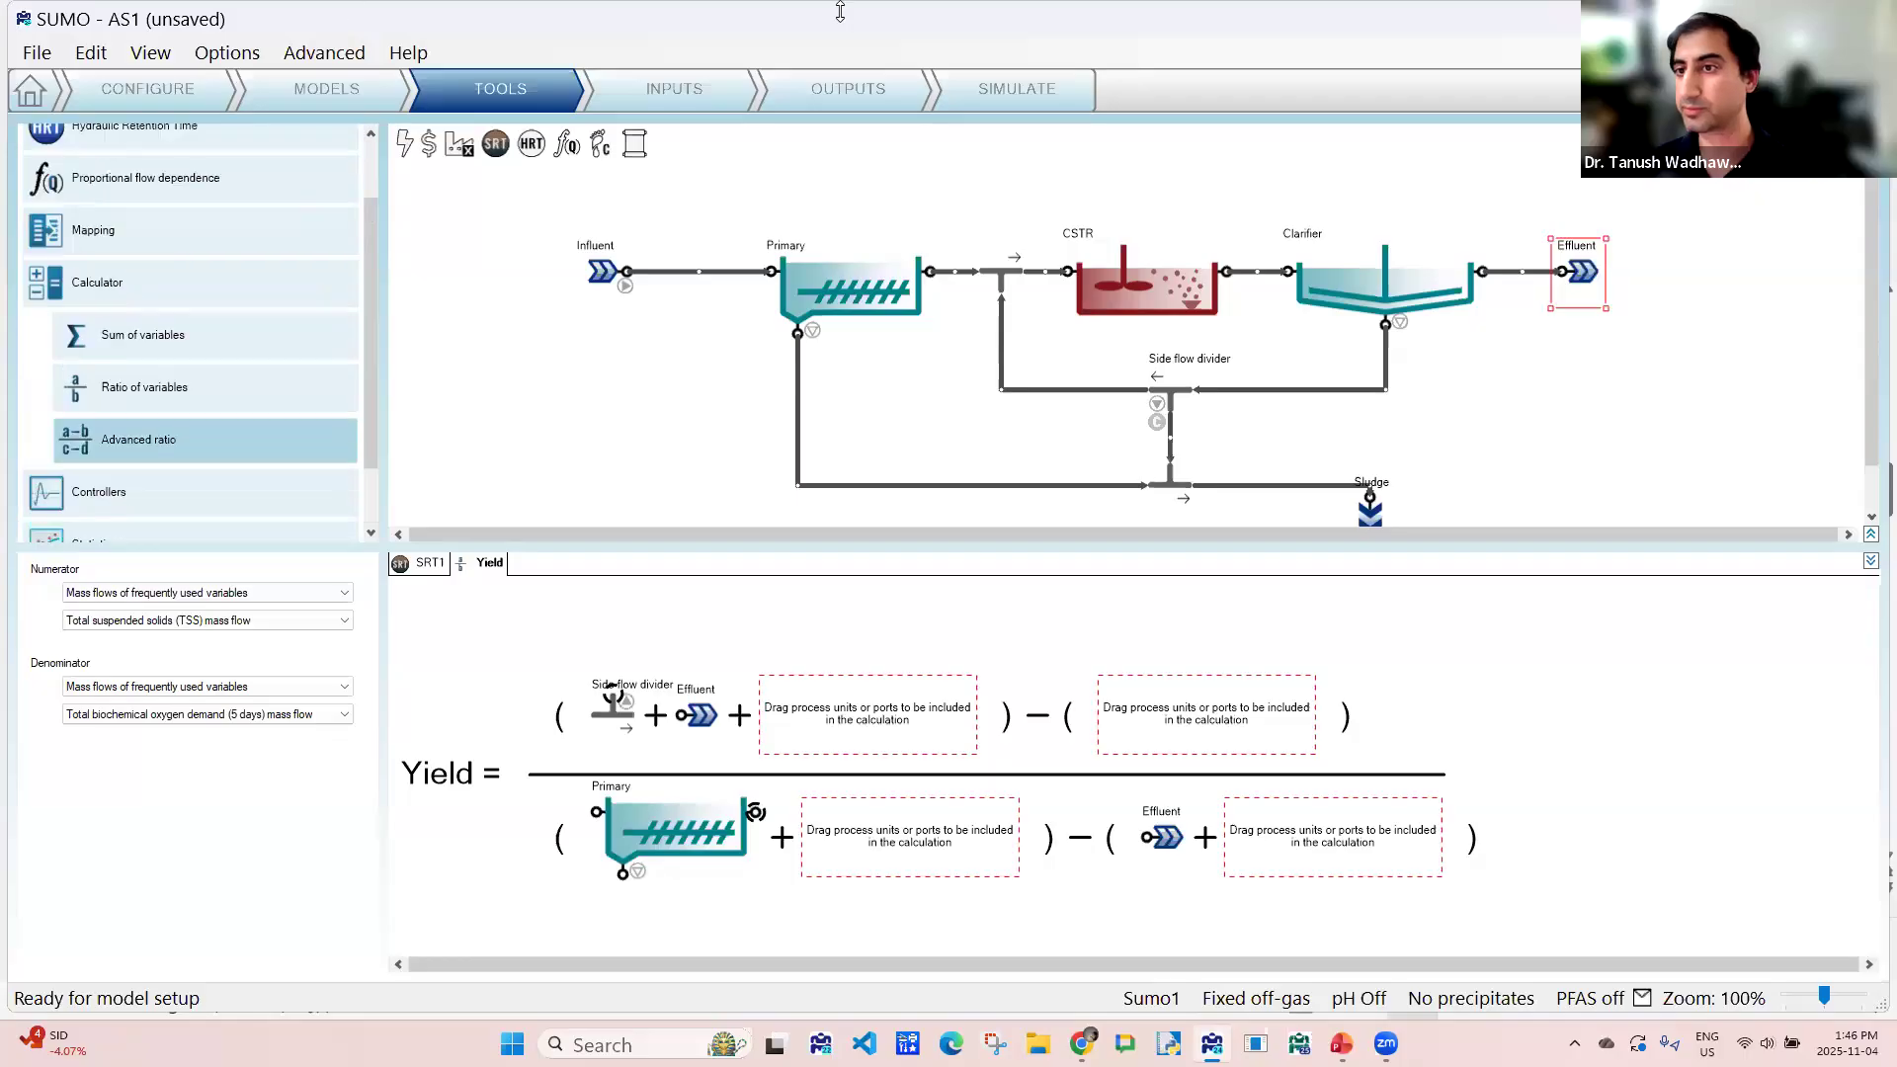
- Go to the constant inputs stage and review the Influent's specifications and fractions
{"action": "left_click", "coordinate": [729, 85]}
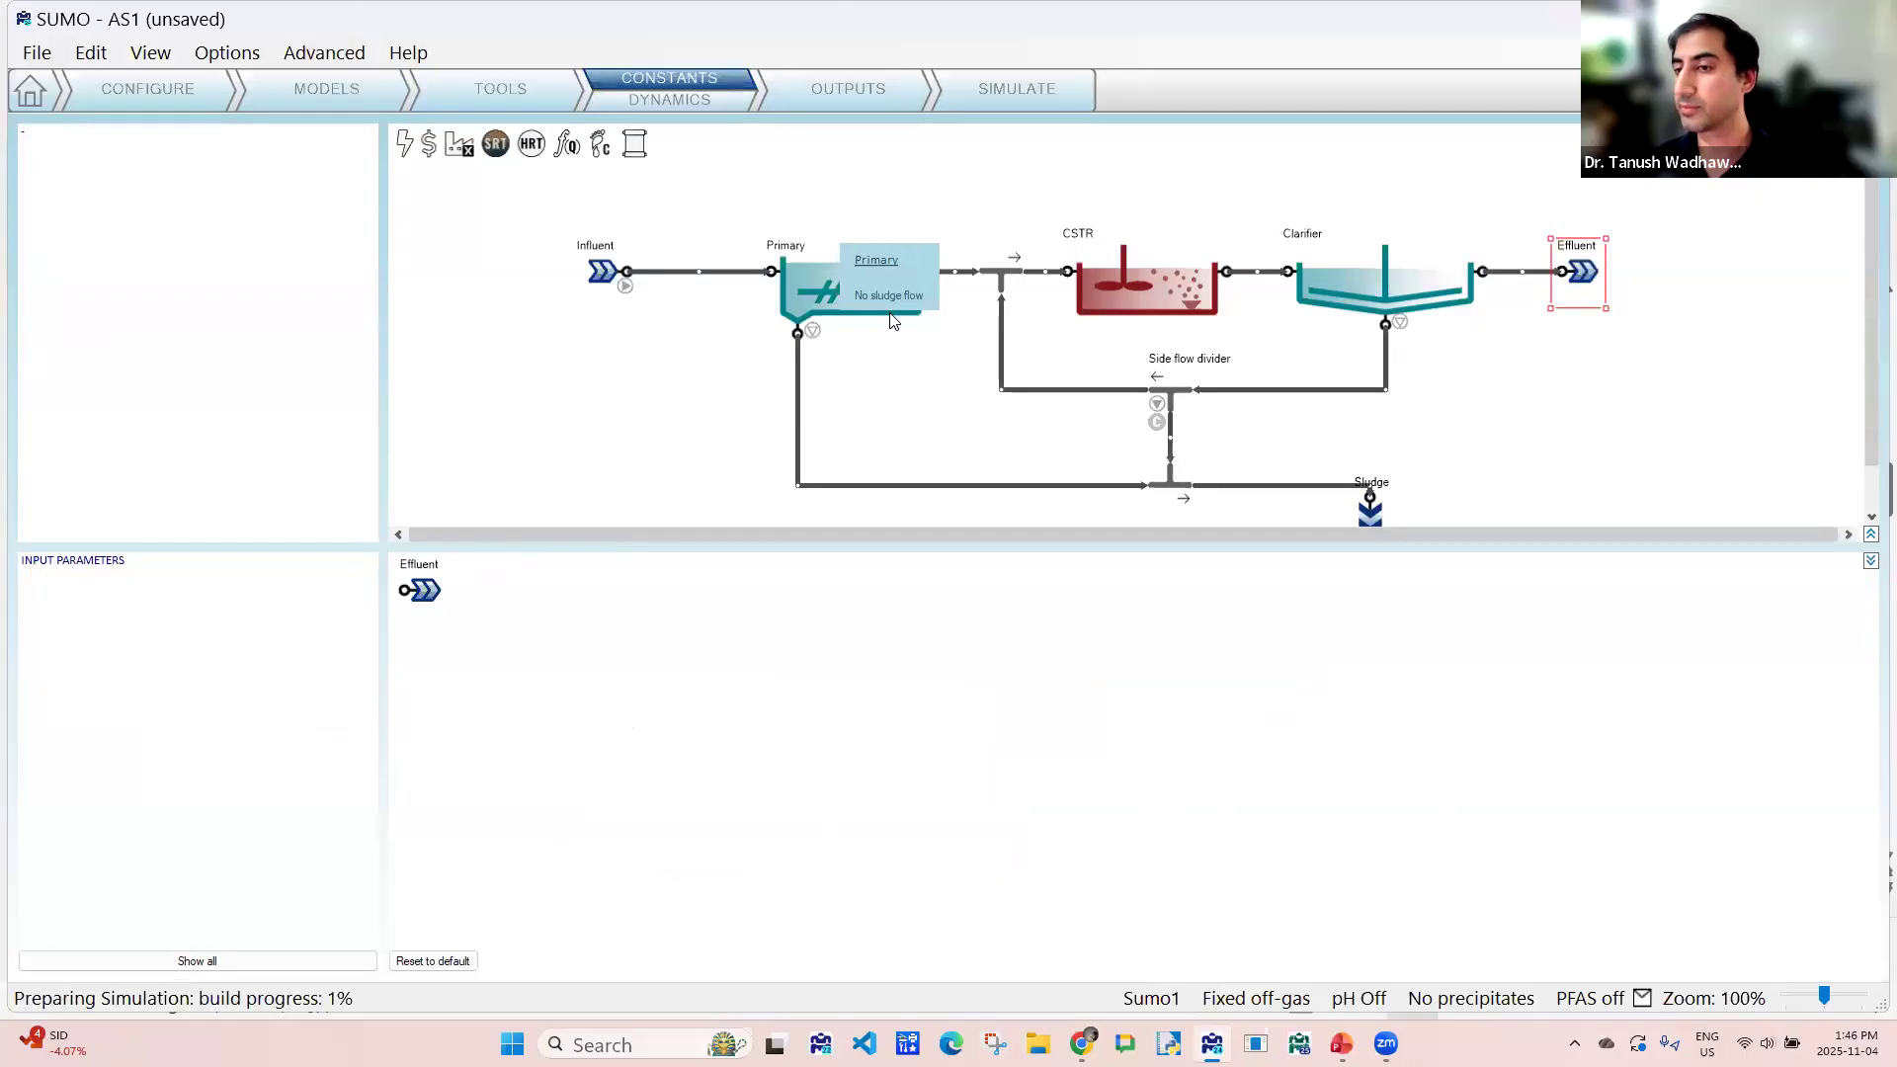
{"action": "left_click", "coordinate": [600, 273]}
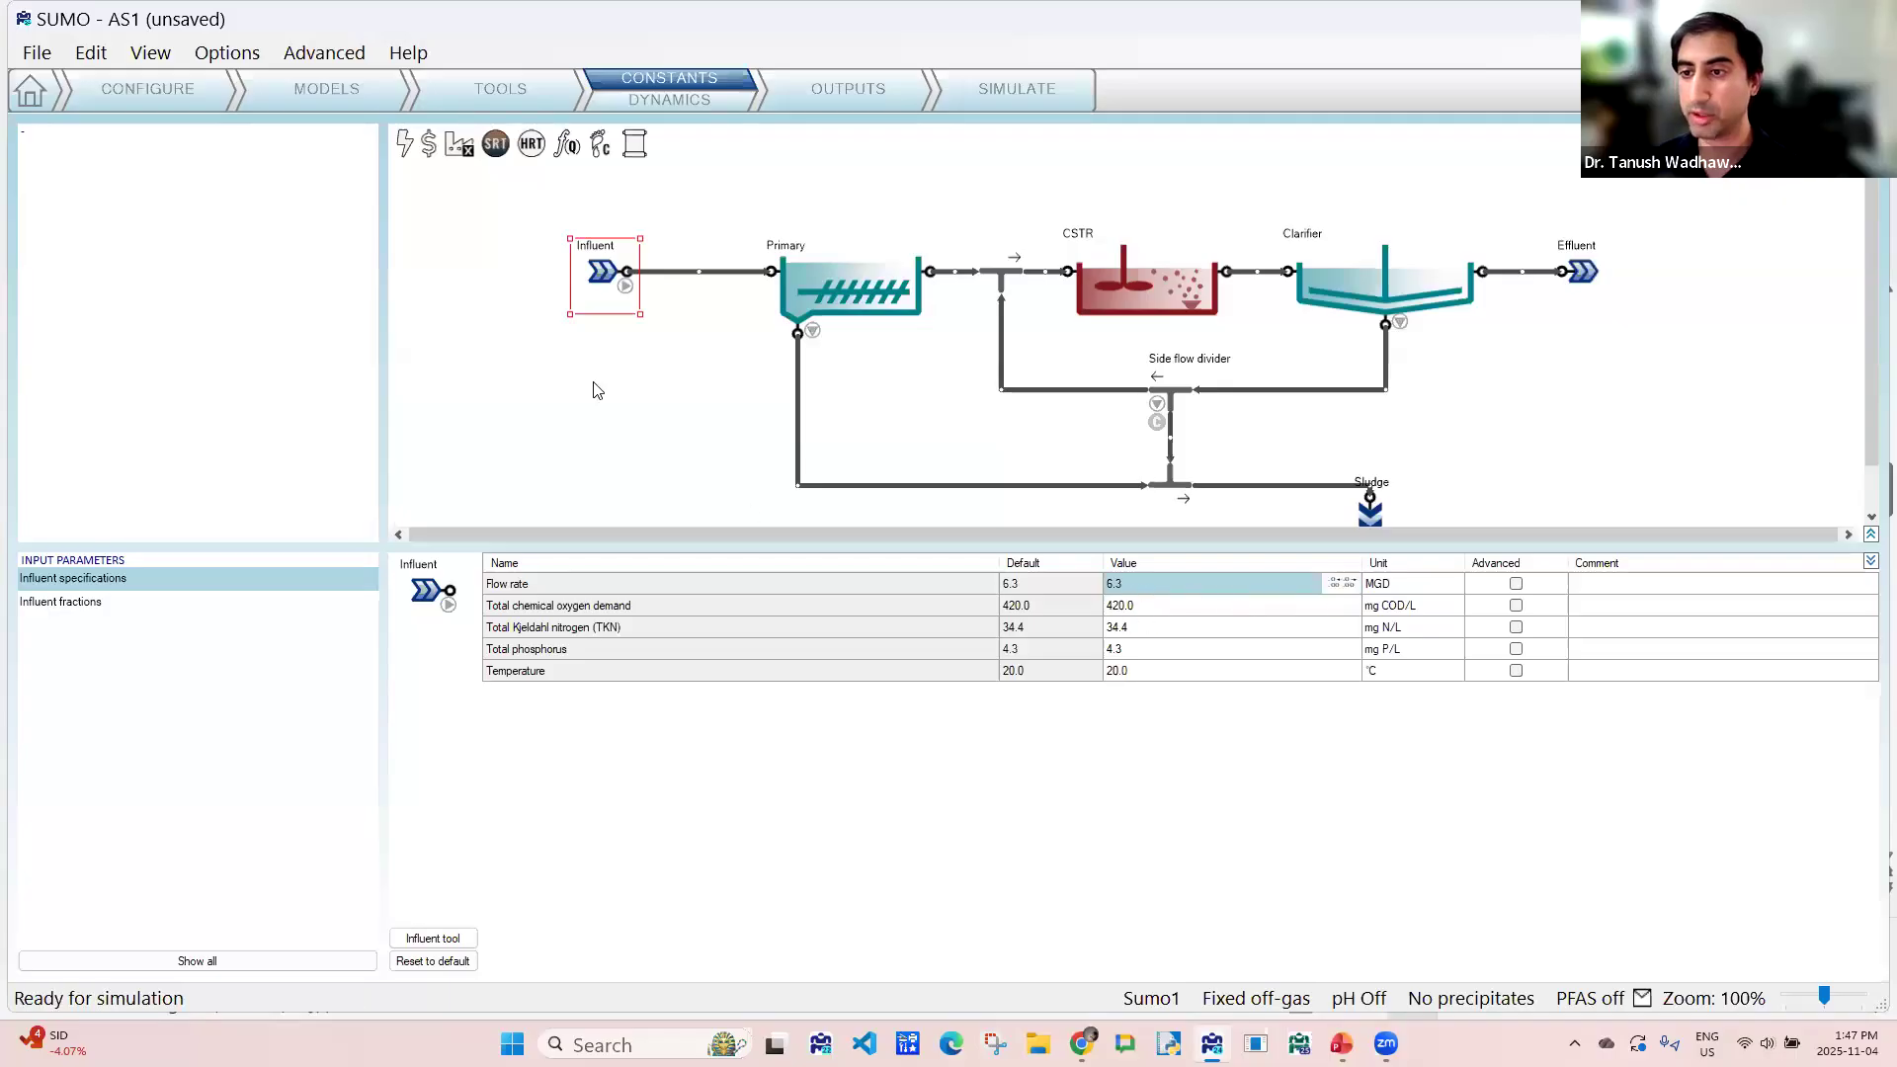
{"action": "left_click", "coordinate": [1144, 607]}
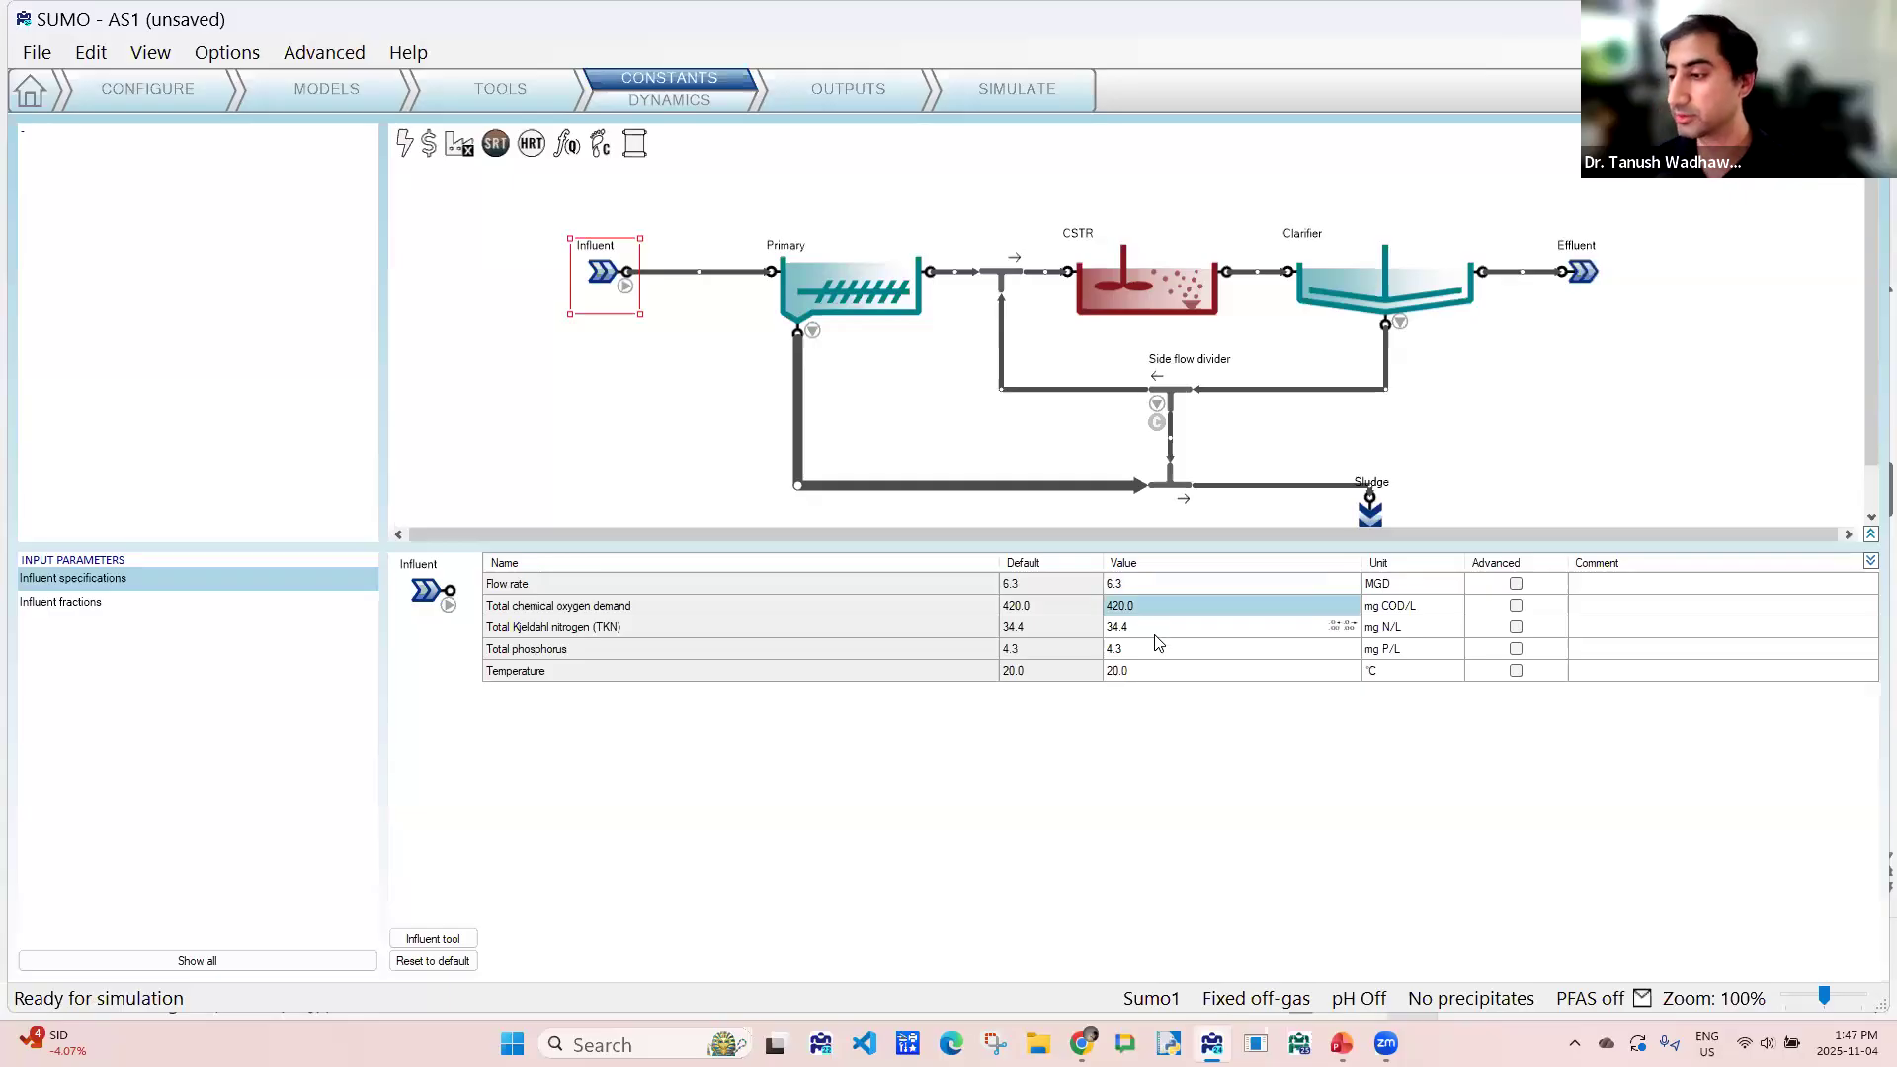
{"action": "left_click", "coordinate": [1143, 633]}
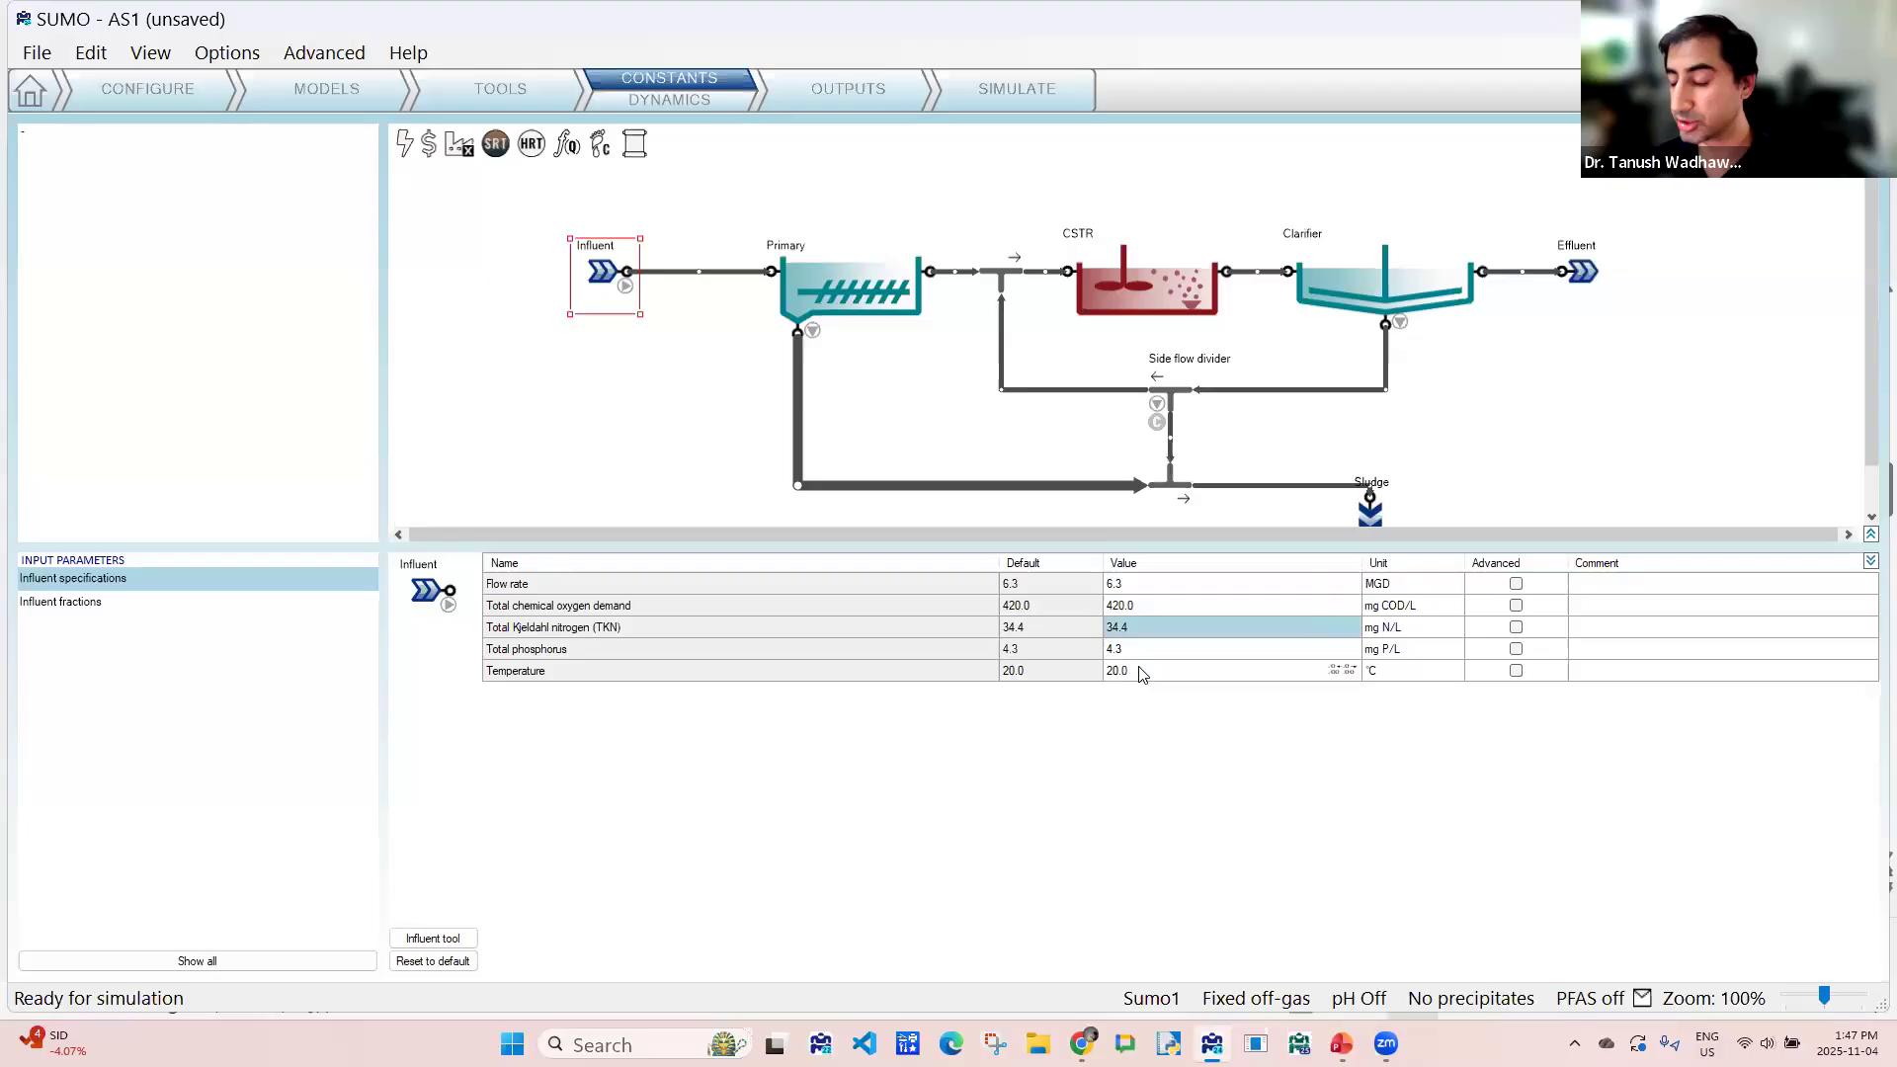
{"action": "left_click", "coordinate": [1139, 649]}
{"action": "left_click", "coordinate": [1141, 672]}
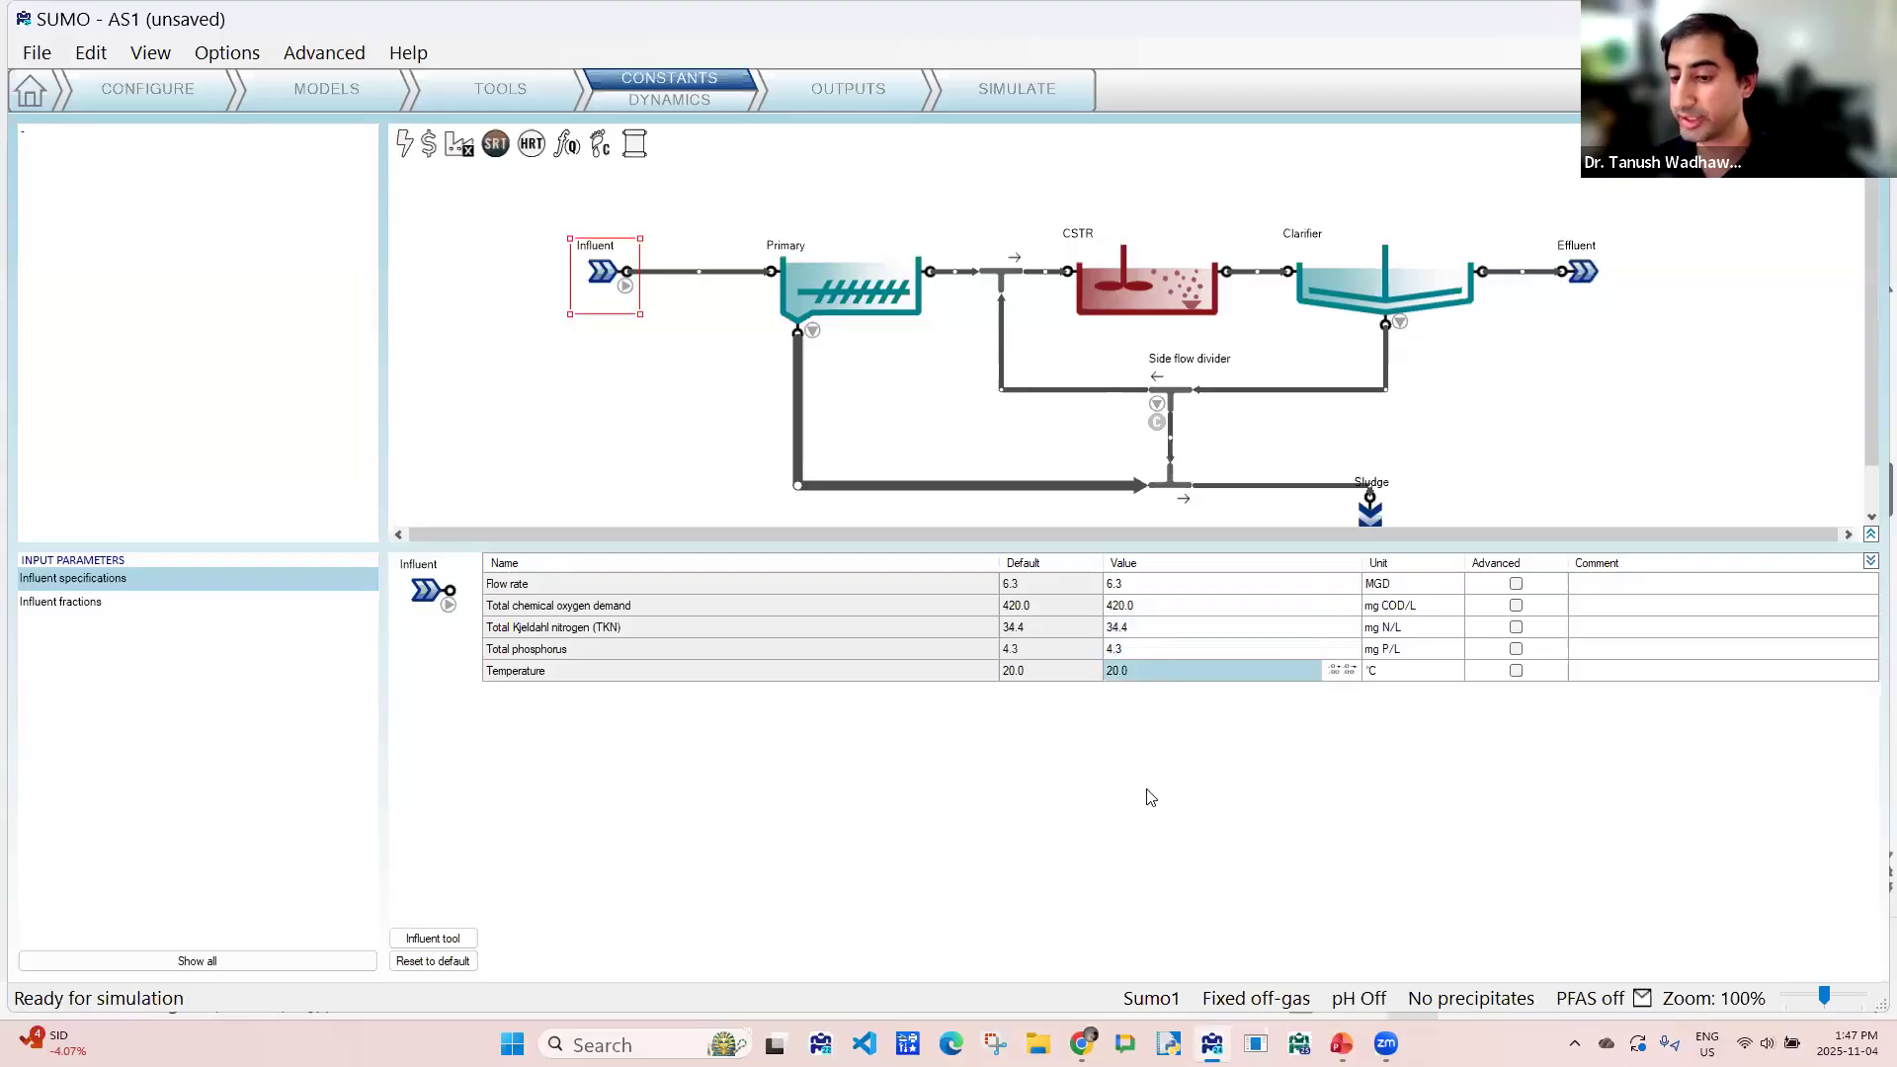
{"action": "left_click", "coordinate": [56, 608]}
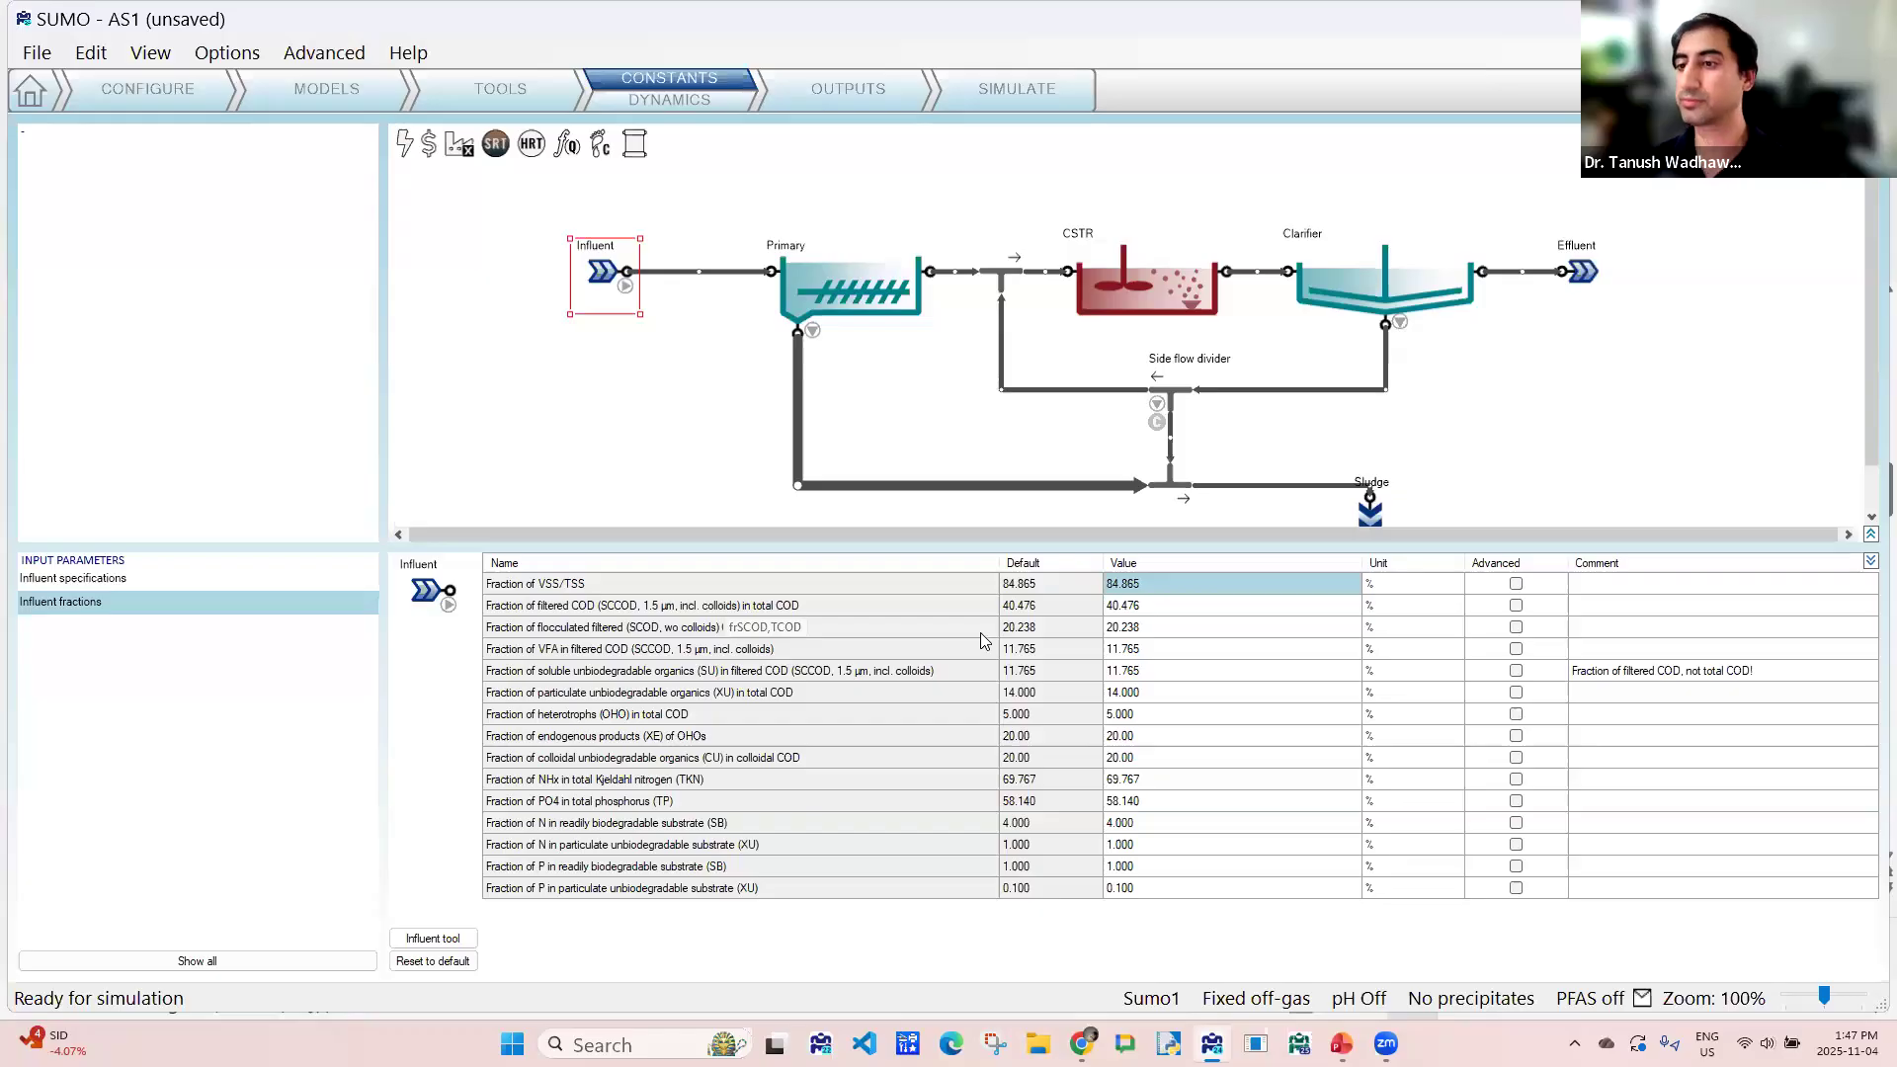
- Review the CSTR's reactor settings, including volume per train, and its aeration settings
{"action": "left_click", "coordinate": [1122, 273]}
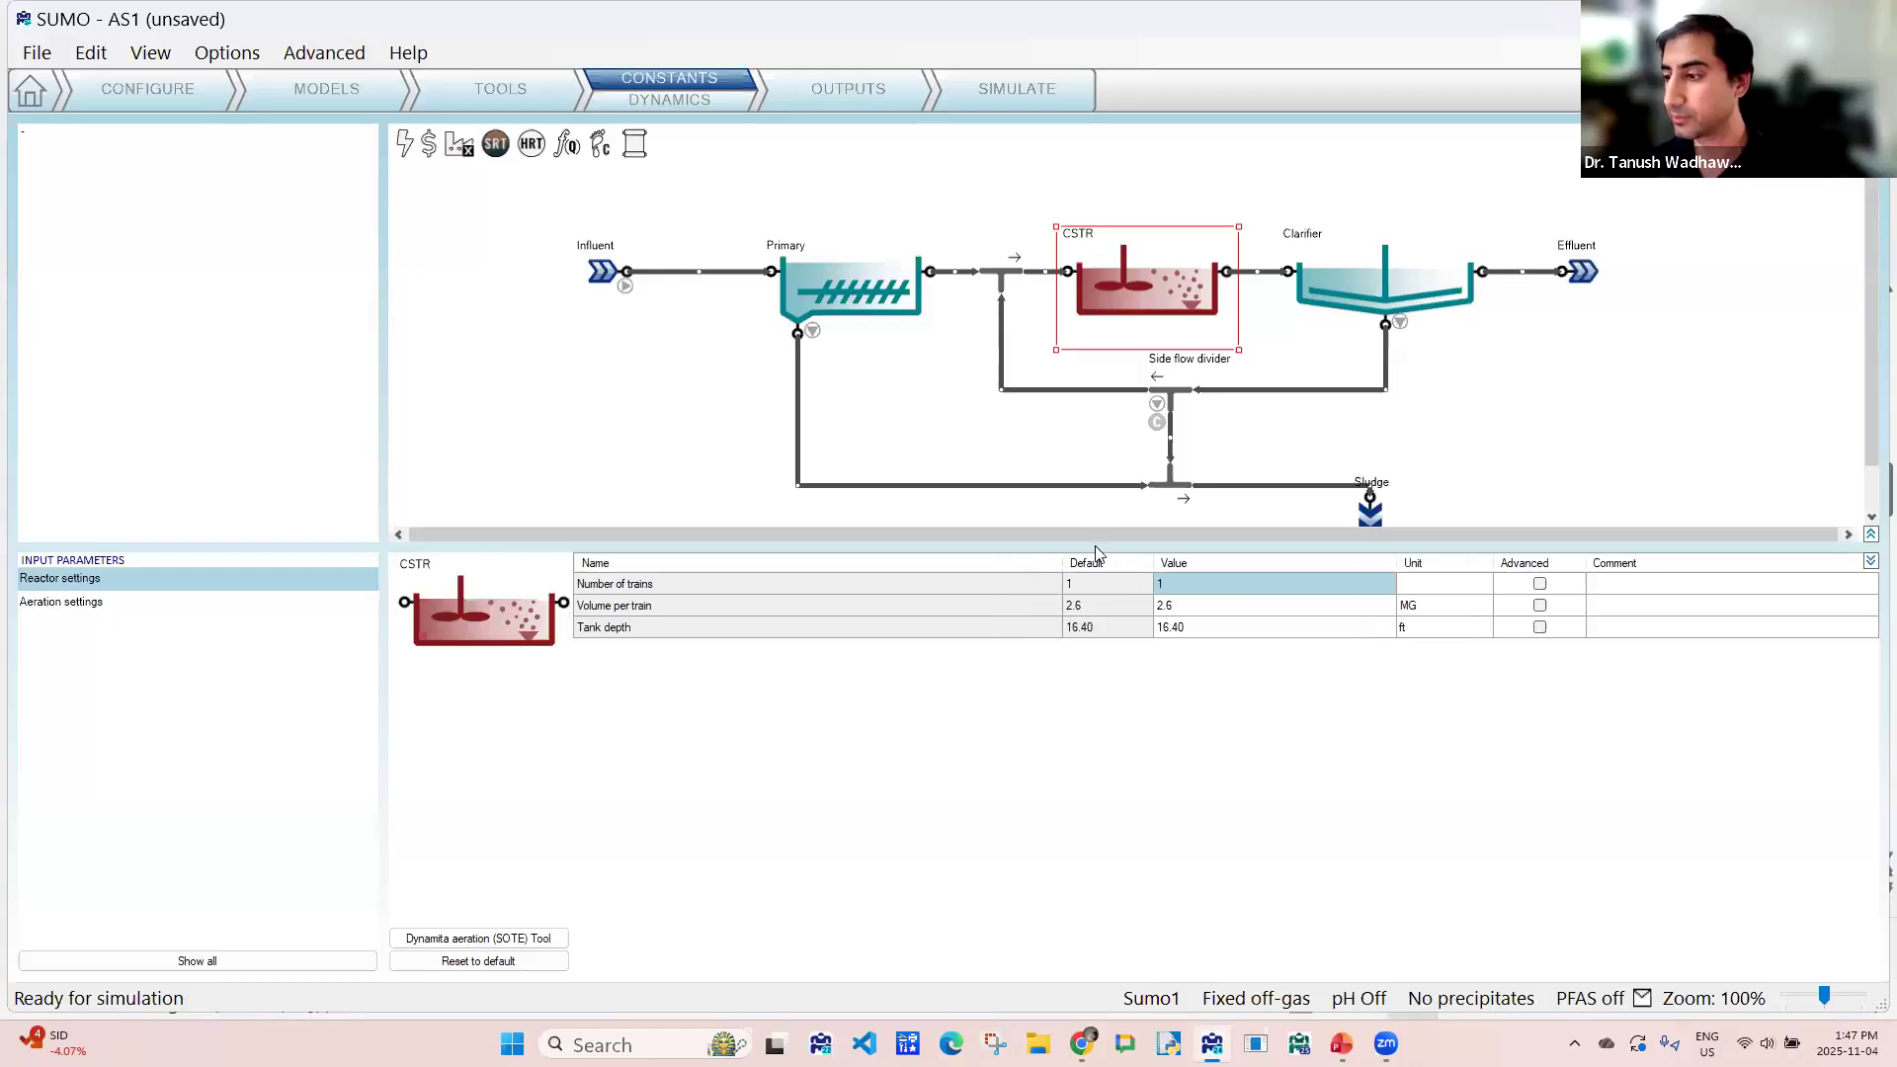
{"action": "scroll", "coordinate": [1119, 465], "scroll_direction": "down", "scroll_amount": 1}
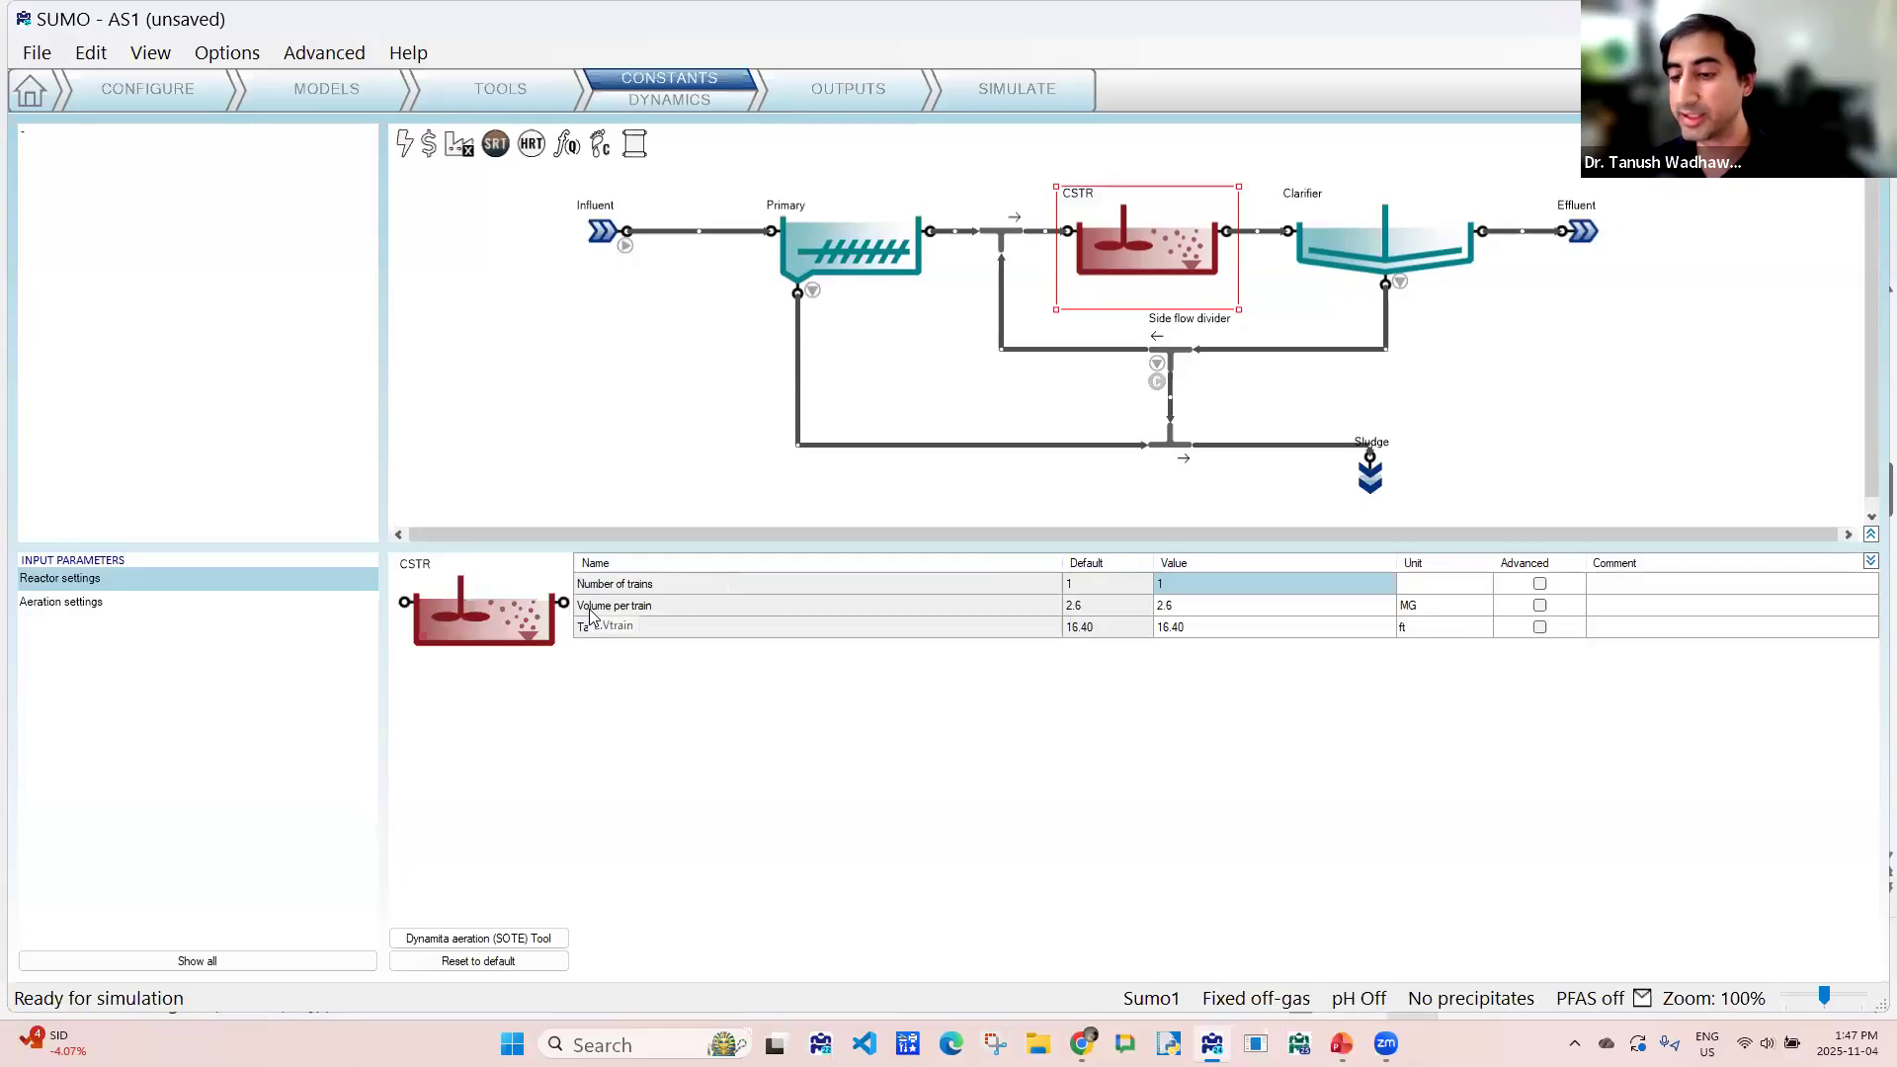
{"action": "left_click", "coordinate": [1194, 609]}
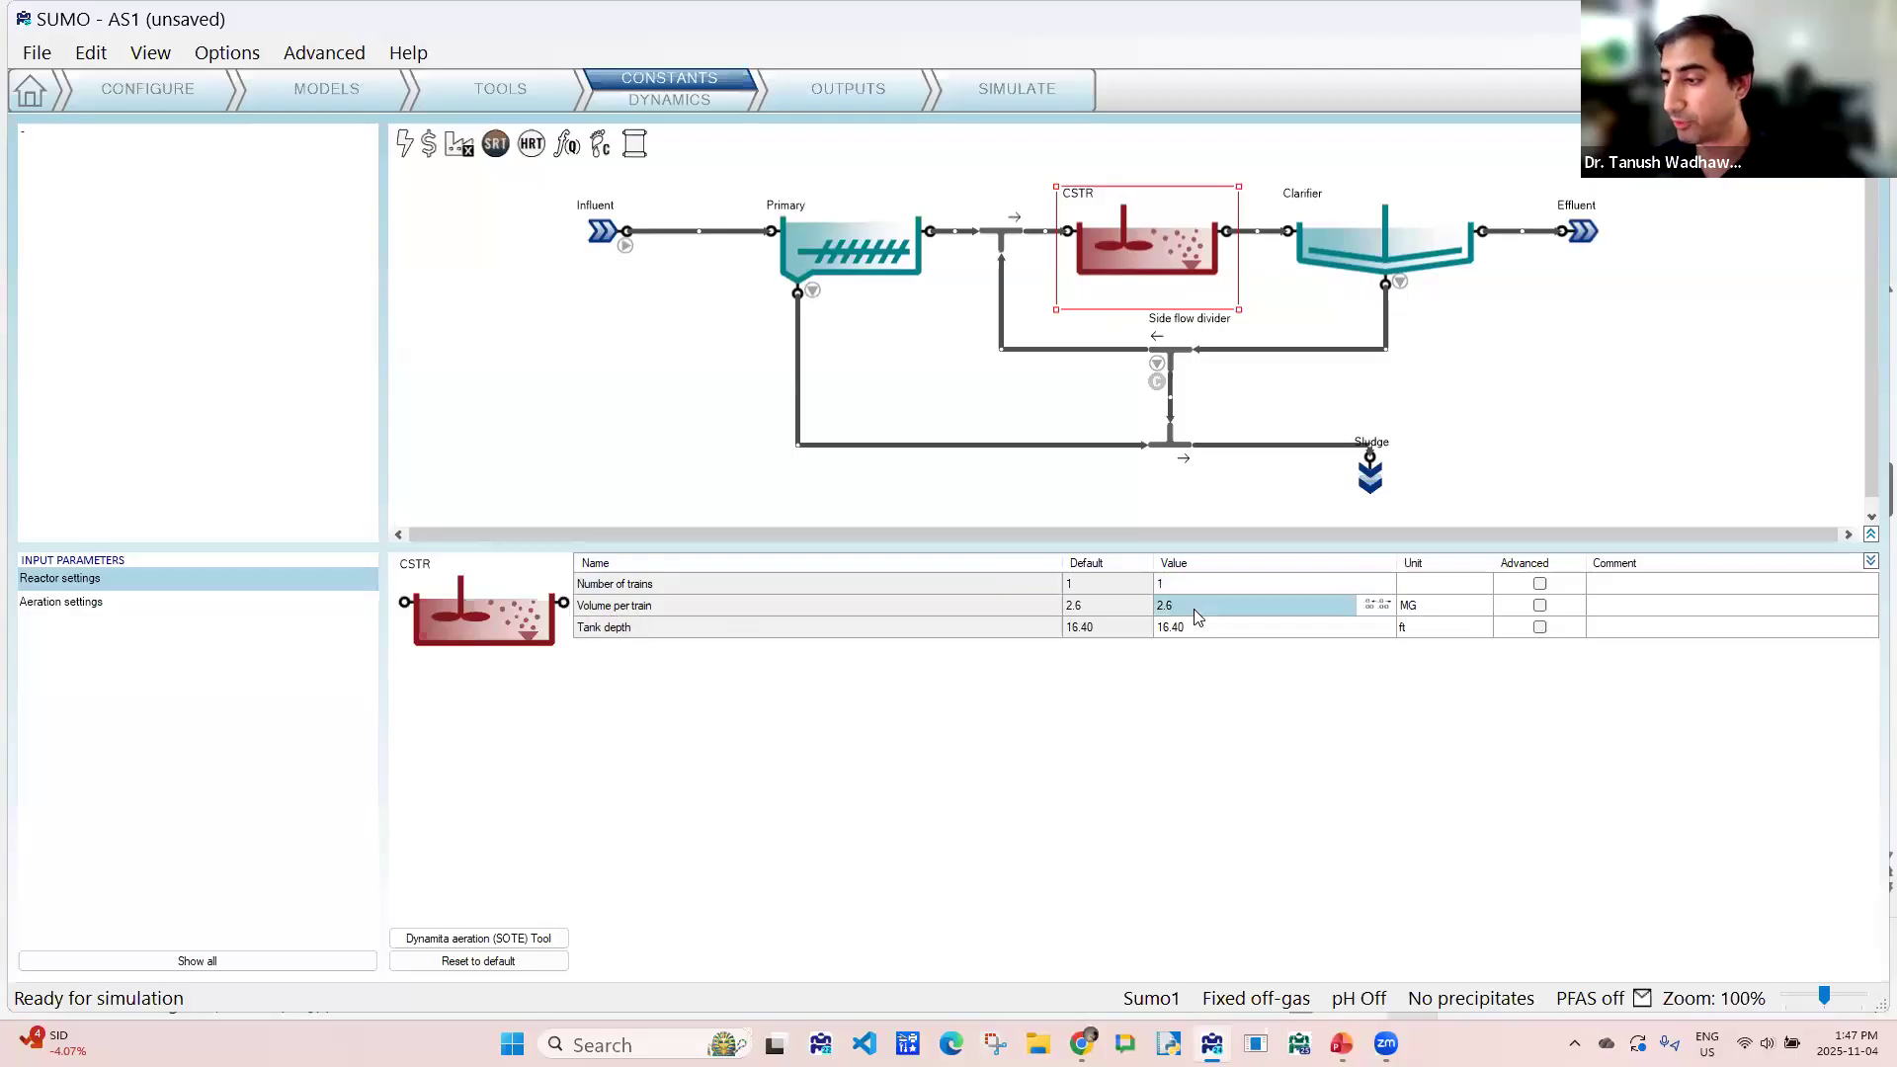
{"action": "left_click", "coordinate": [1427, 612]}
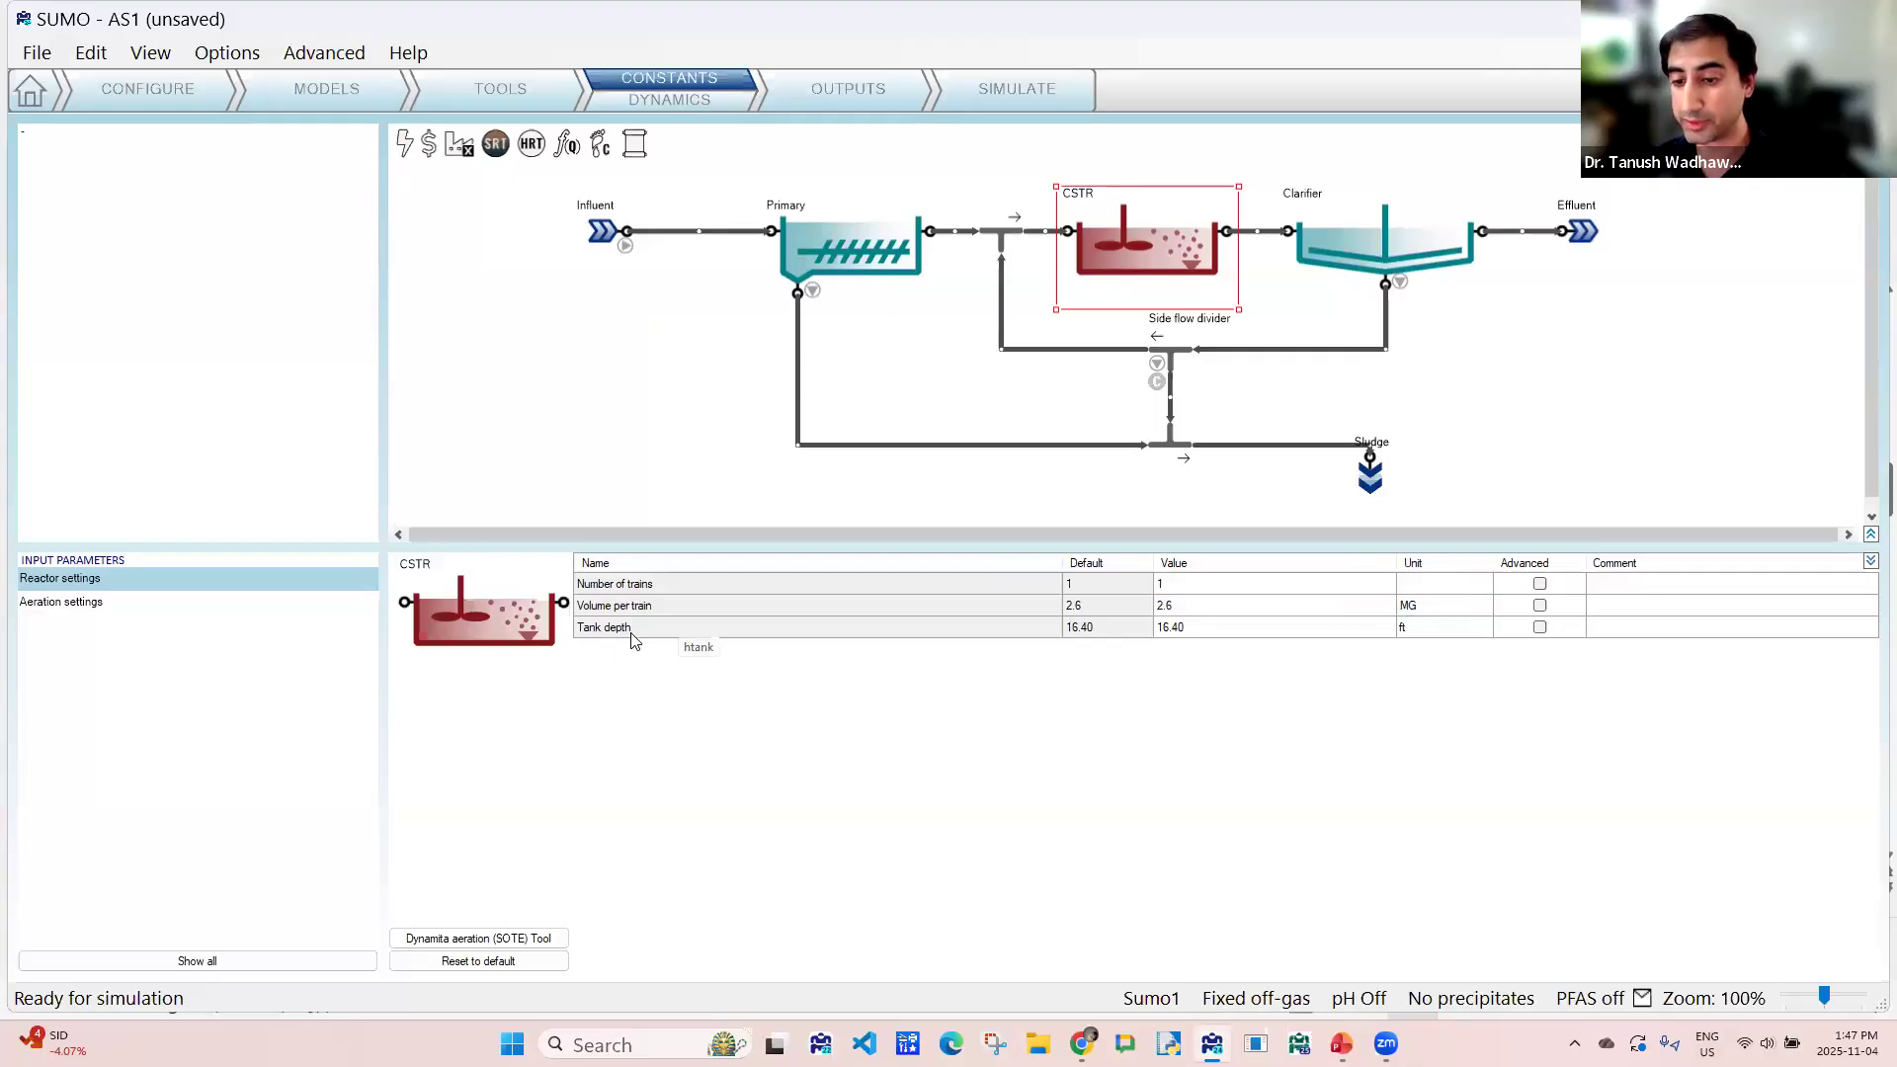
{"action": "left_click", "coordinate": [53, 607]}
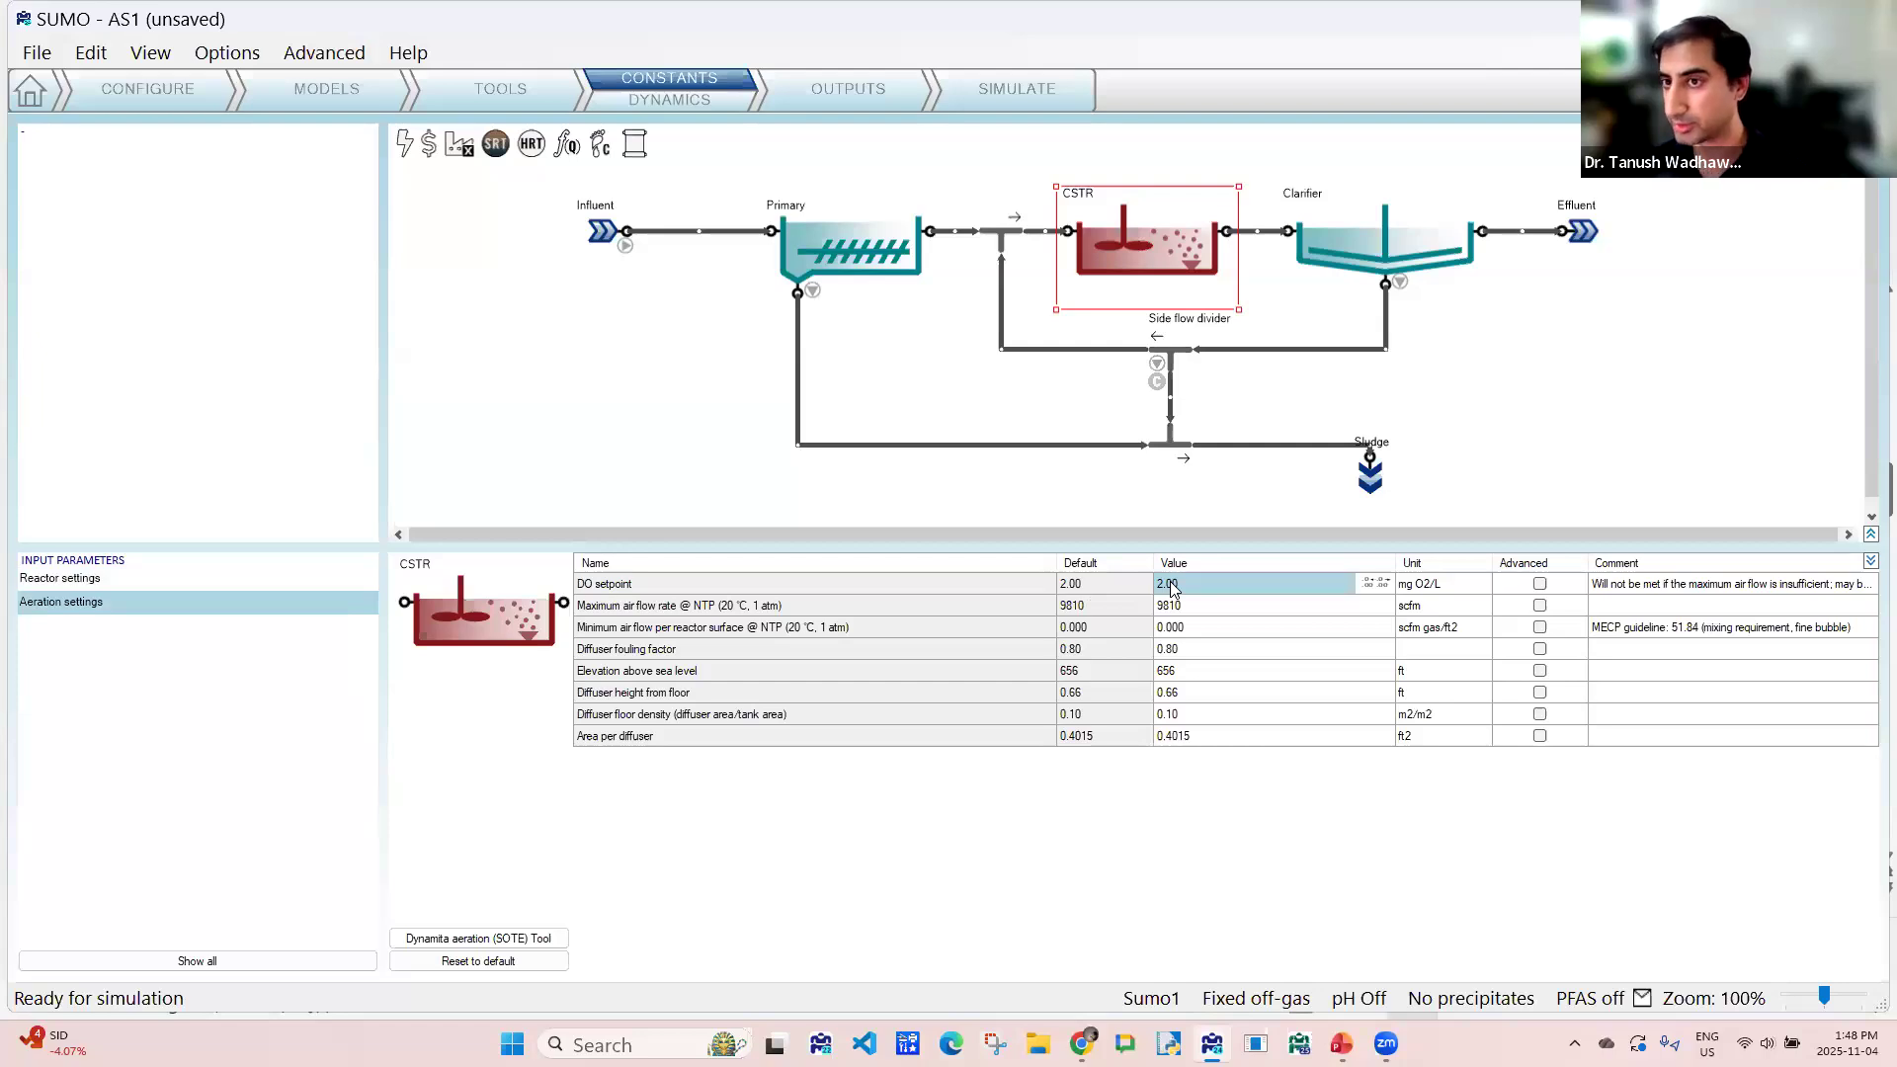
- Turn on automatic SRT control by setting SRT1 Control to TRUE in the constant inputs
{"action": "left_click", "coordinate": [497, 149]}
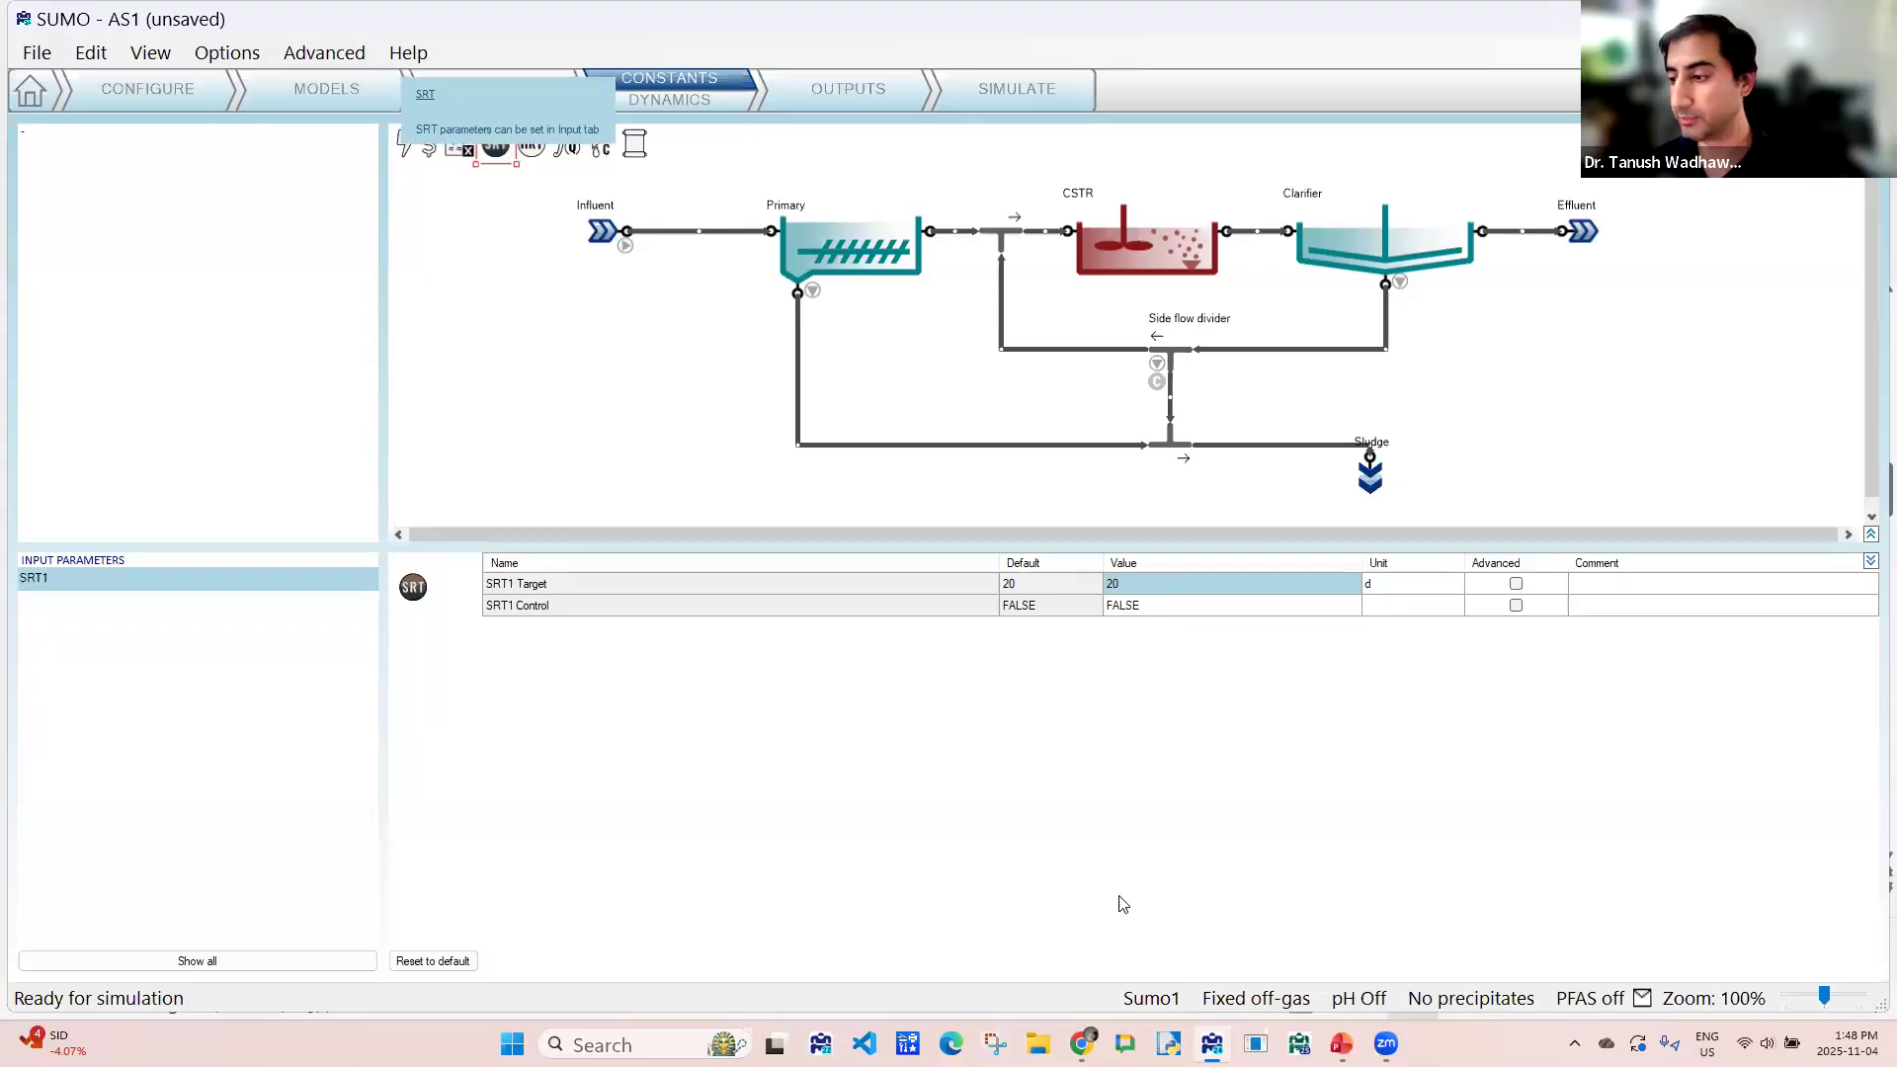
{"action": "left_click", "coordinate": [1139, 613]}
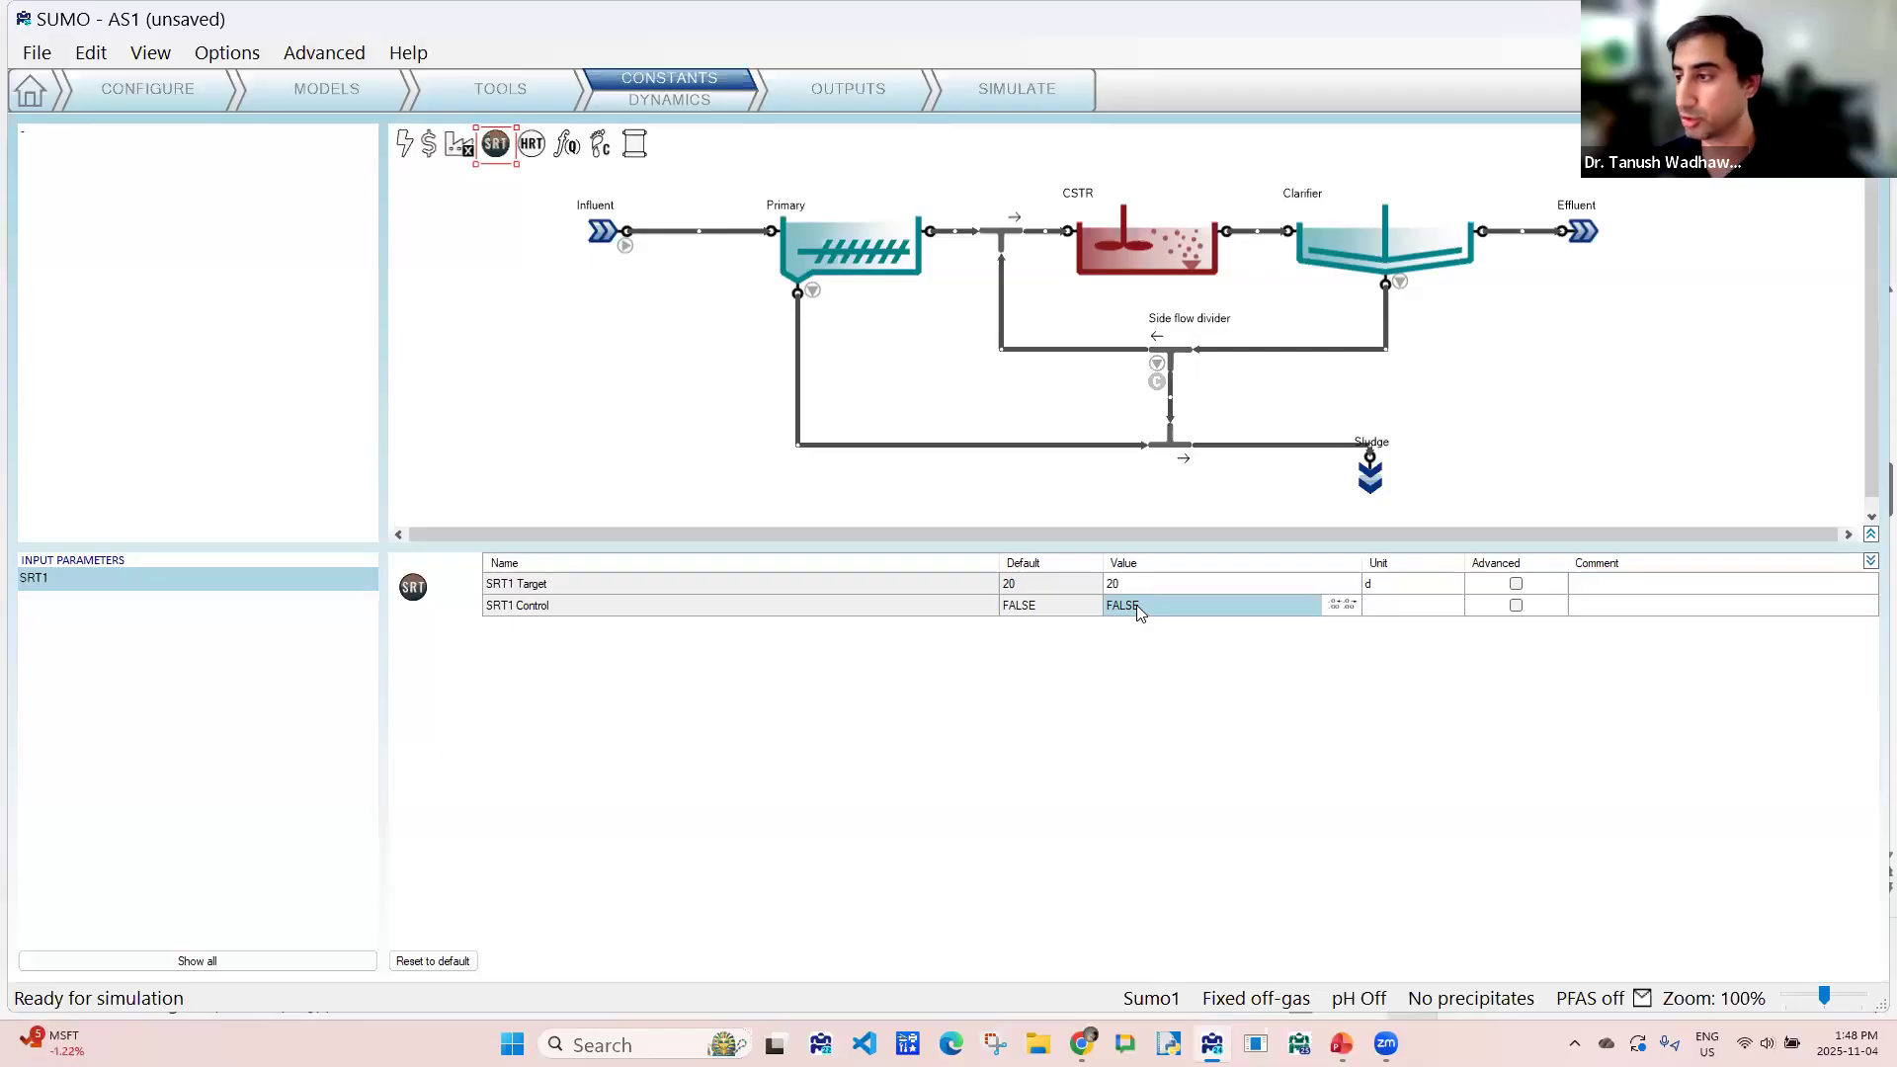
{"action": "mouse_move", "coordinate": [1185, 384]}
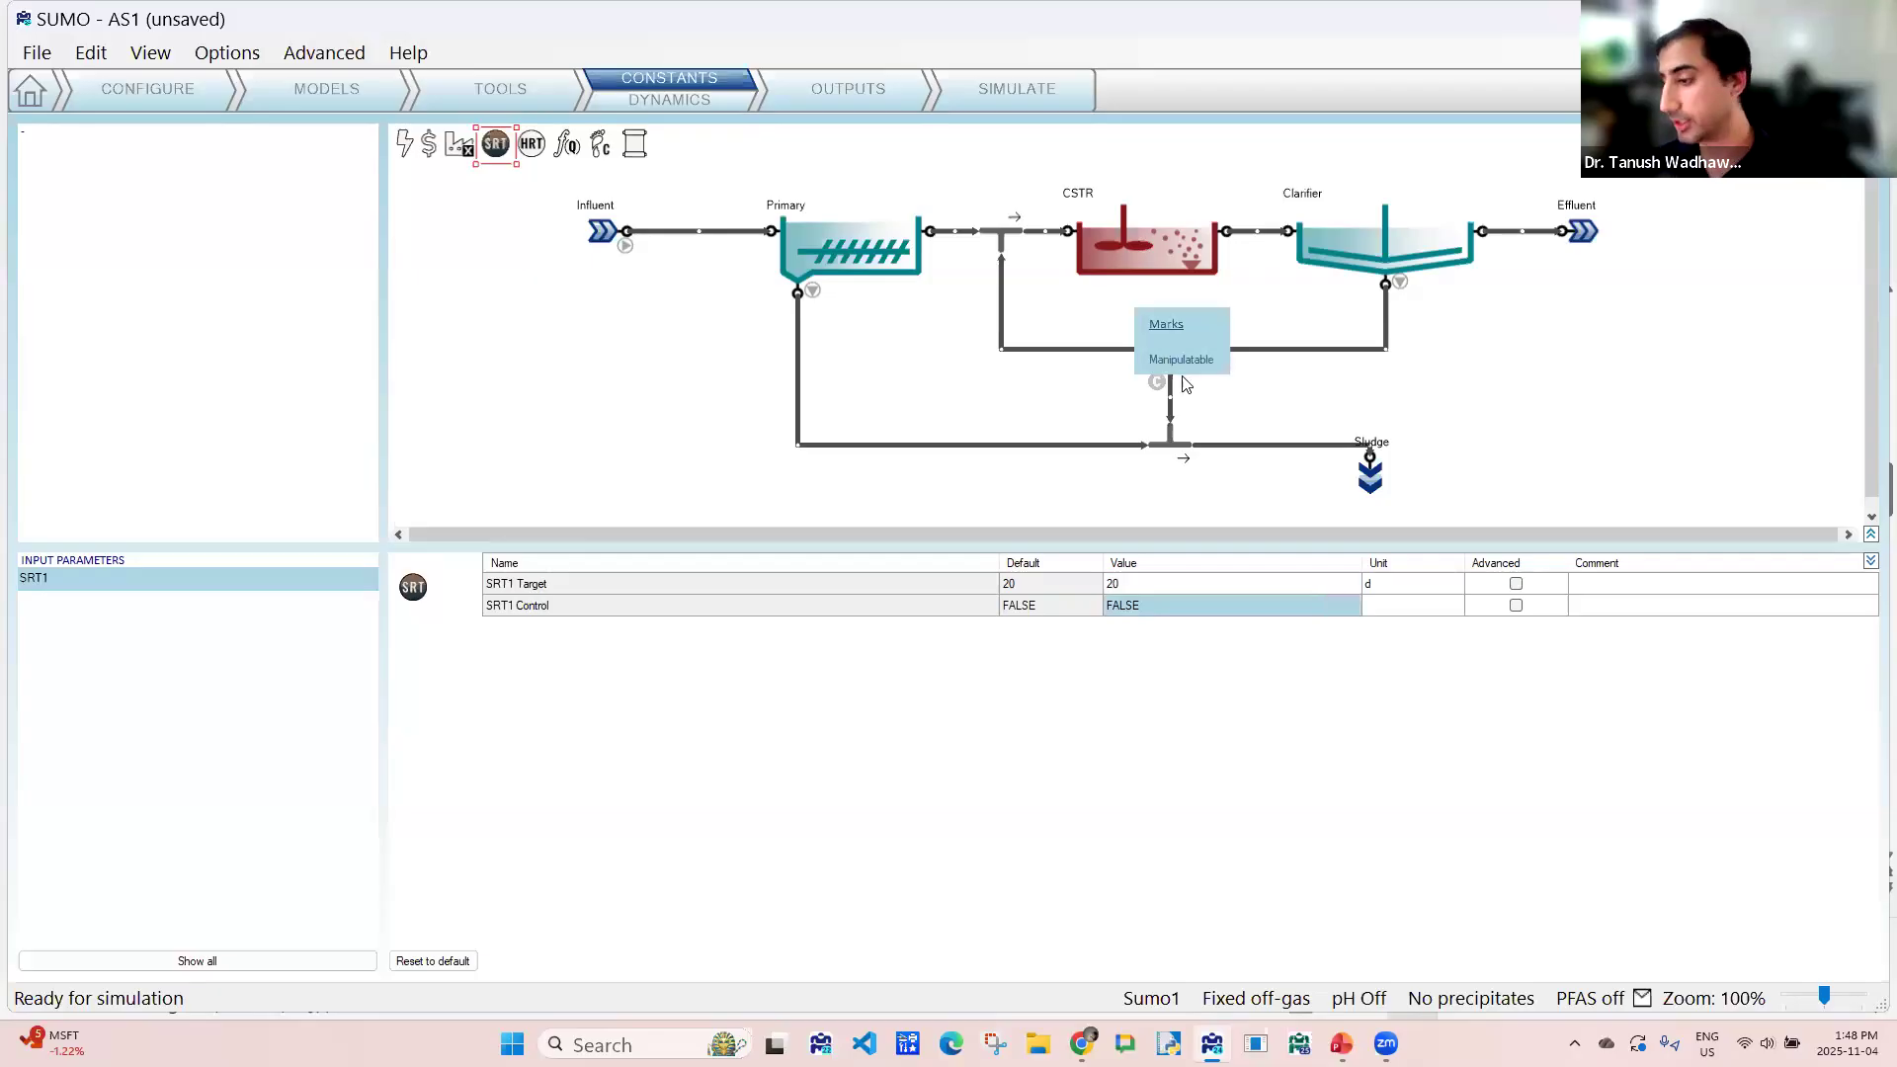
{"action": "left_click", "coordinate": [1168, 600]}
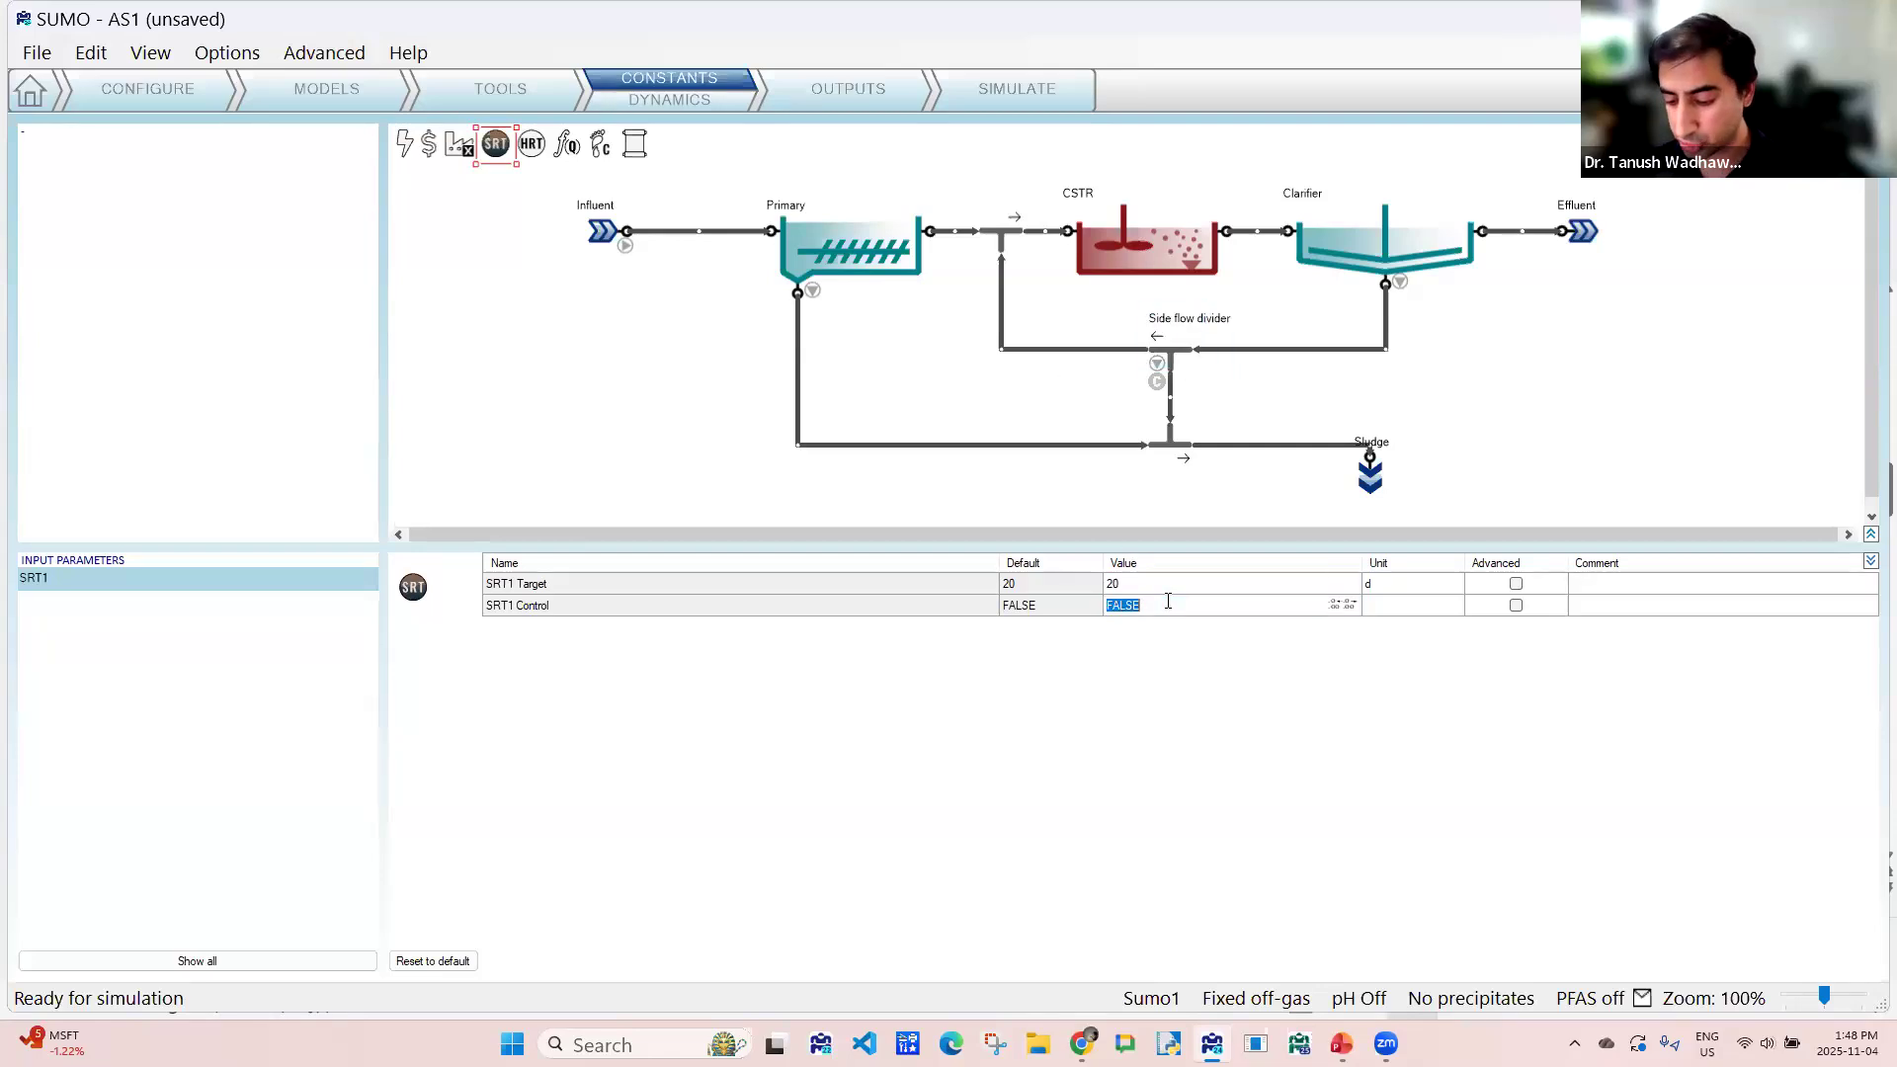
{"action": "type", "text": "tr"}
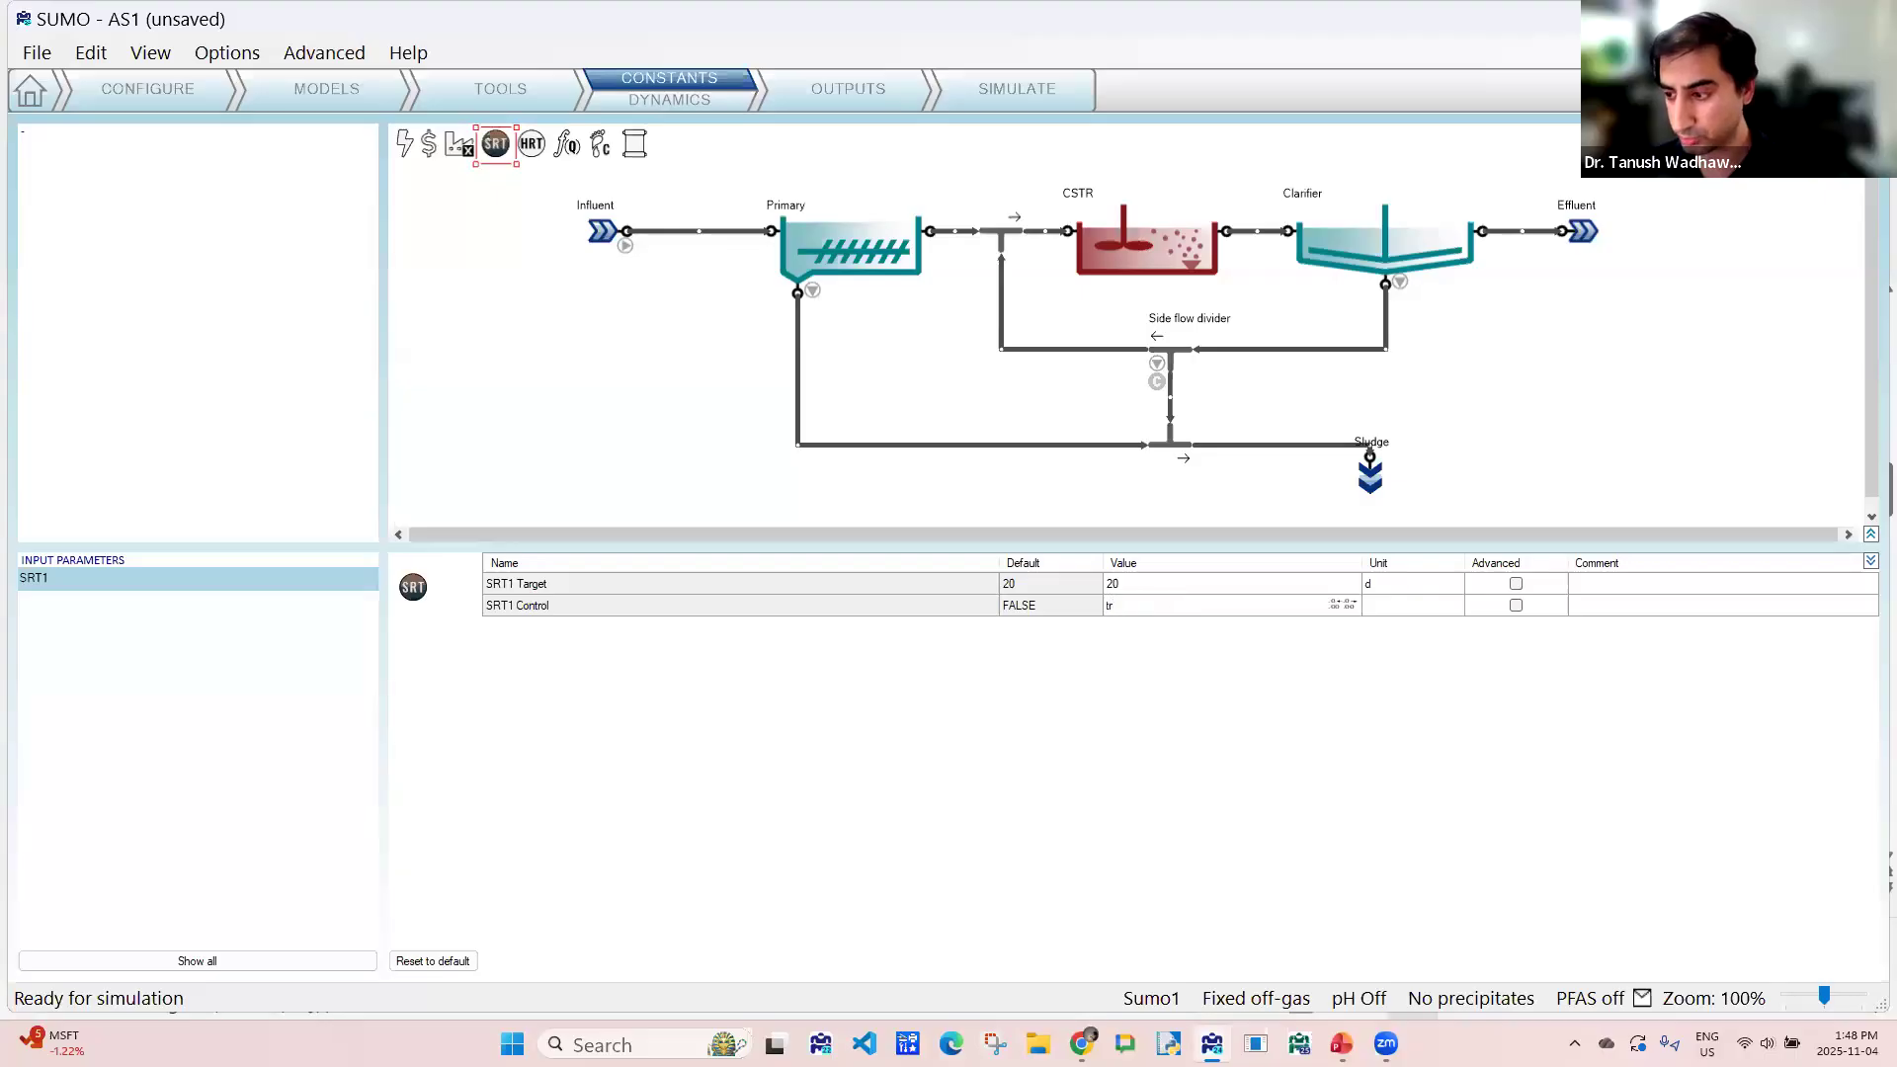
{"action": "key", "text": "Return"}
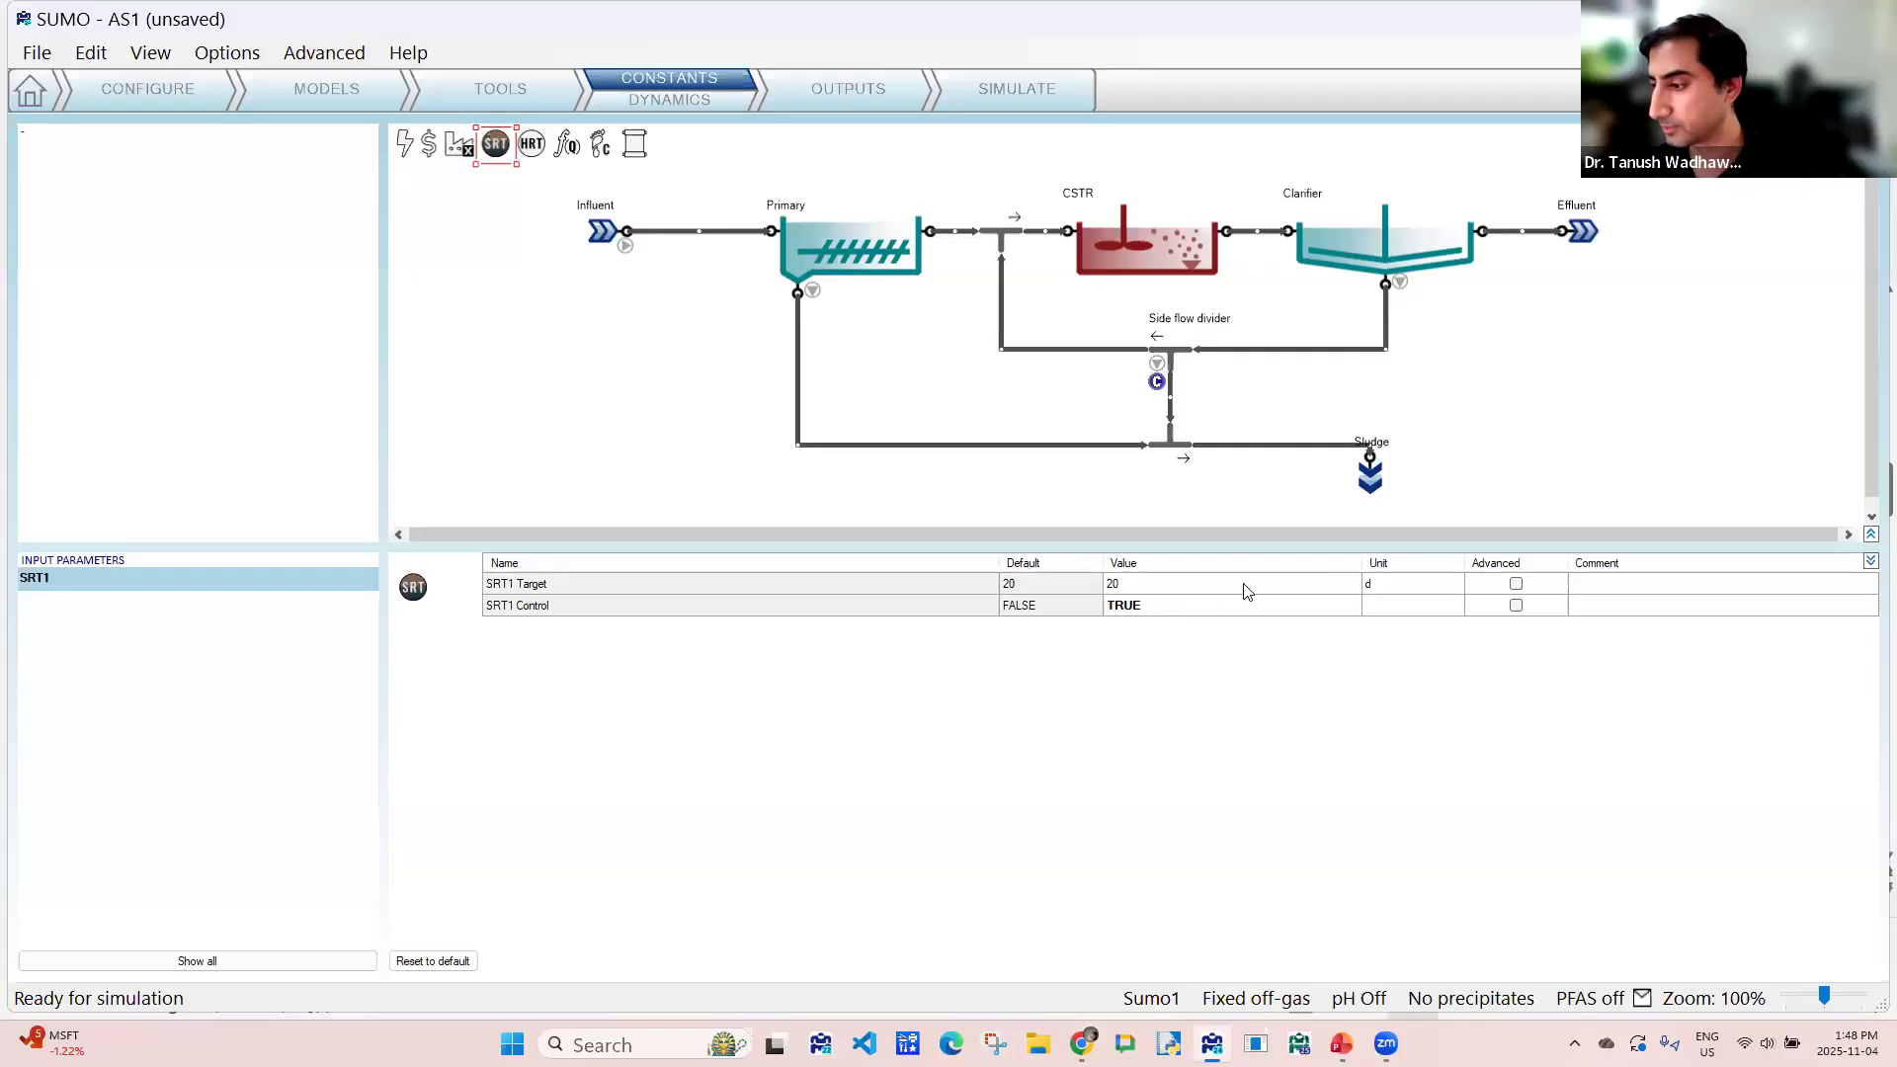
- Set the SRT1 Target to 5 days
{"action": "left_click", "coordinate": [1215, 589]}
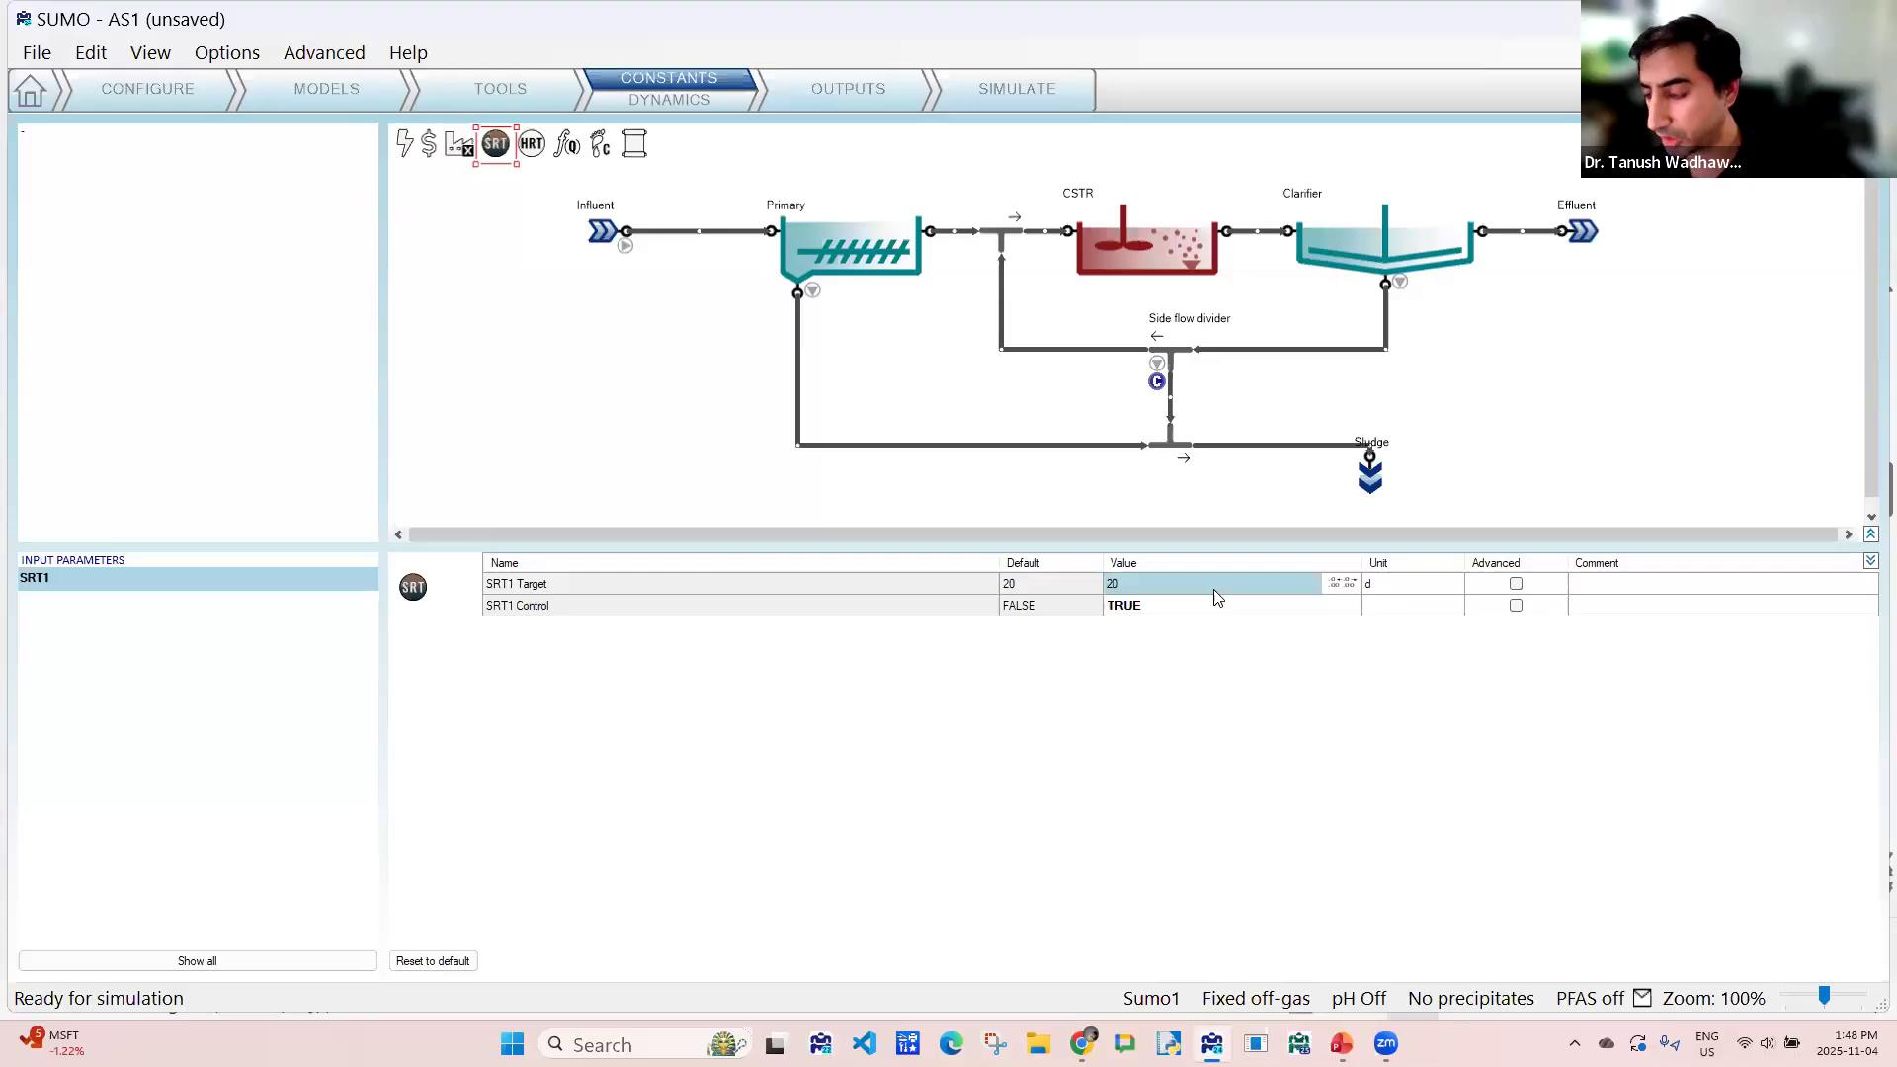
{"action": "type", "text": "5"}
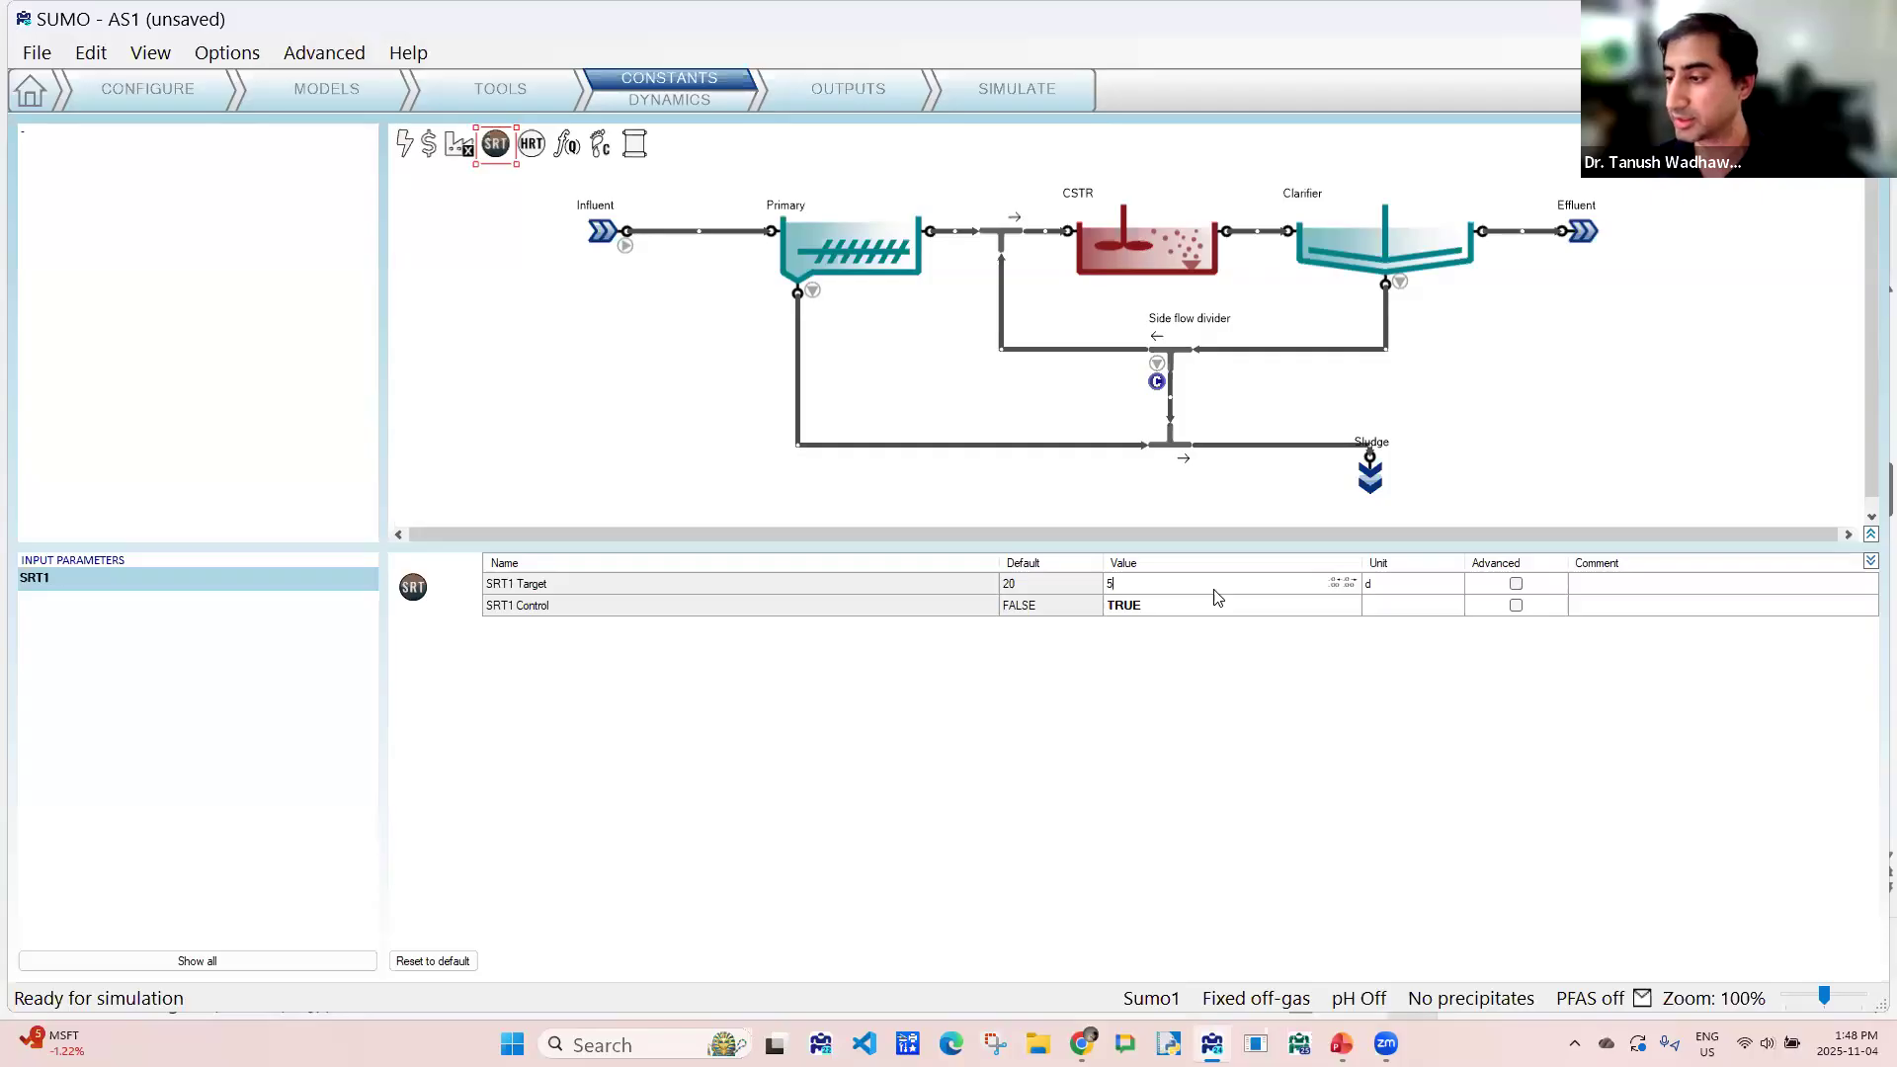
{"action": "key", "text": "Return"}
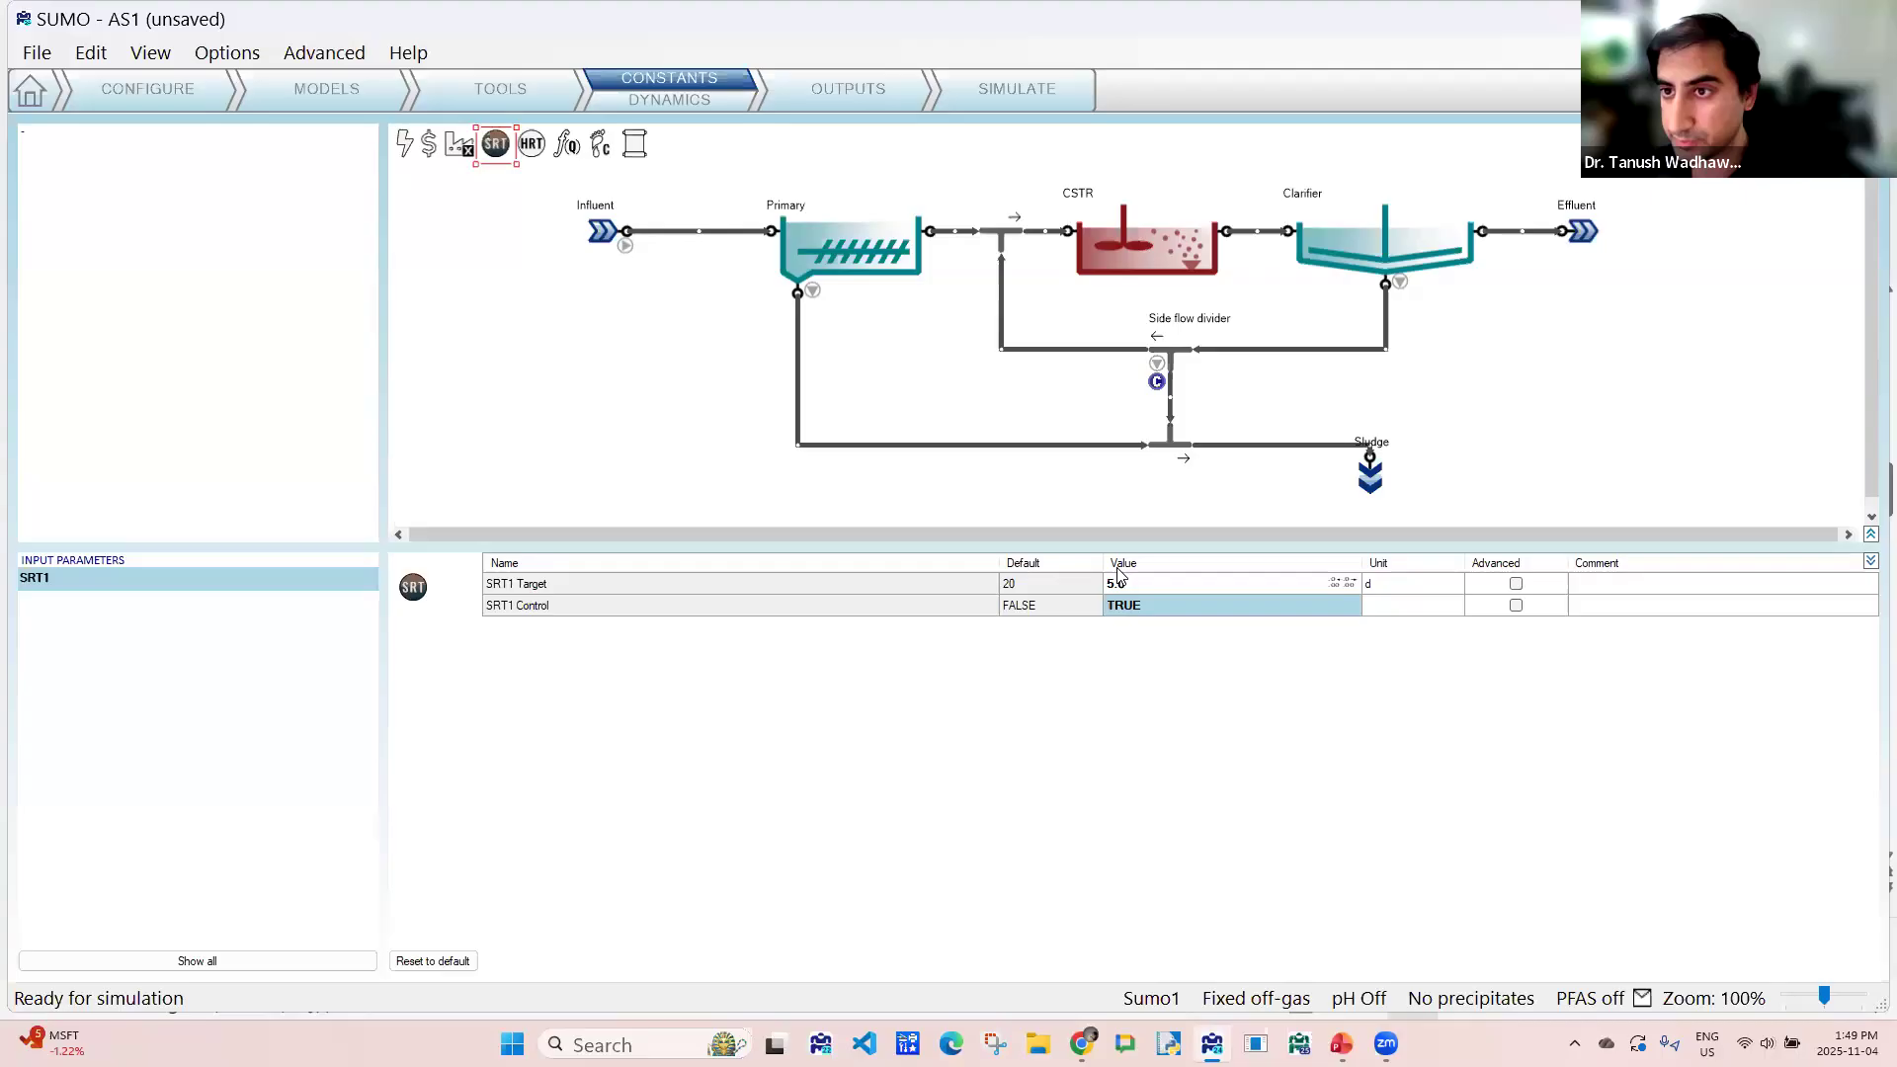
- Go to the outputs stage, add a table of the Influent's frequently used variables and look over its rows
{"action": "left_click", "coordinate": [816, 85]}
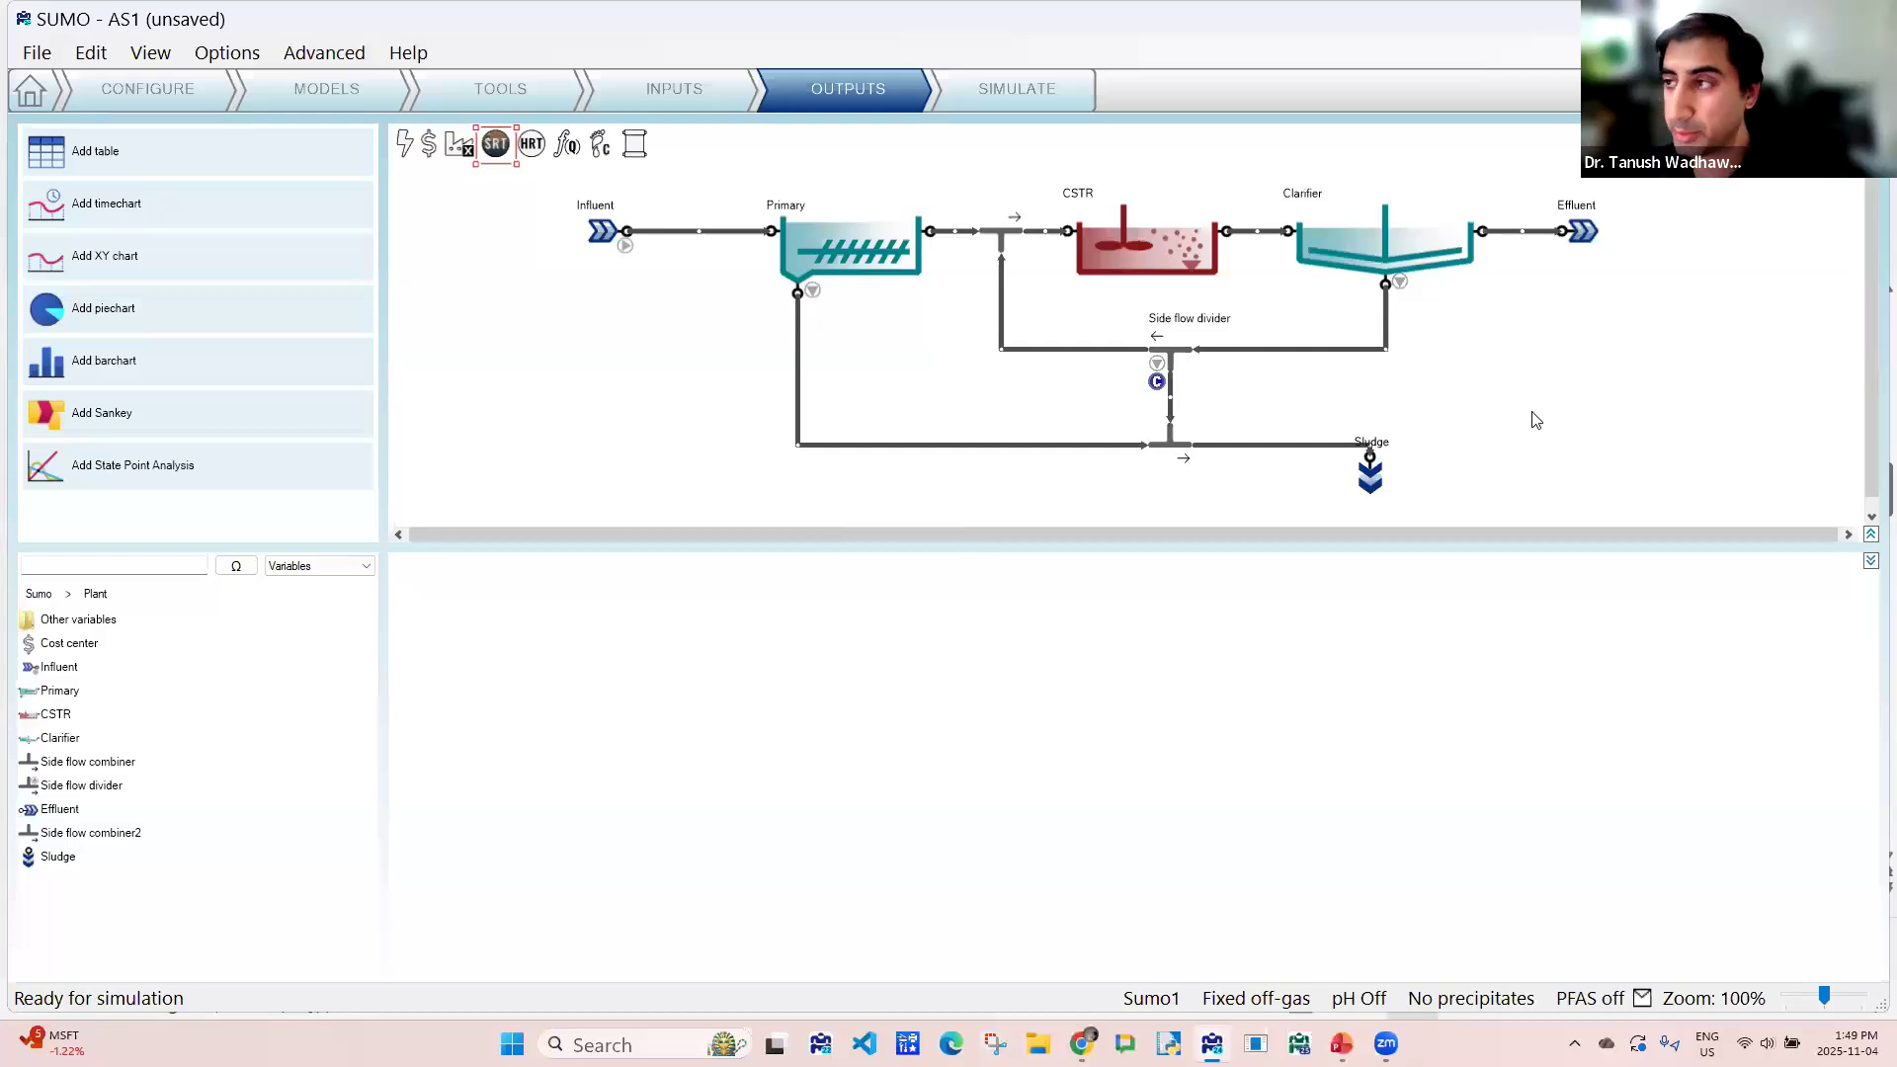
{"action": "left_click", "coordinate": [123, 168]}
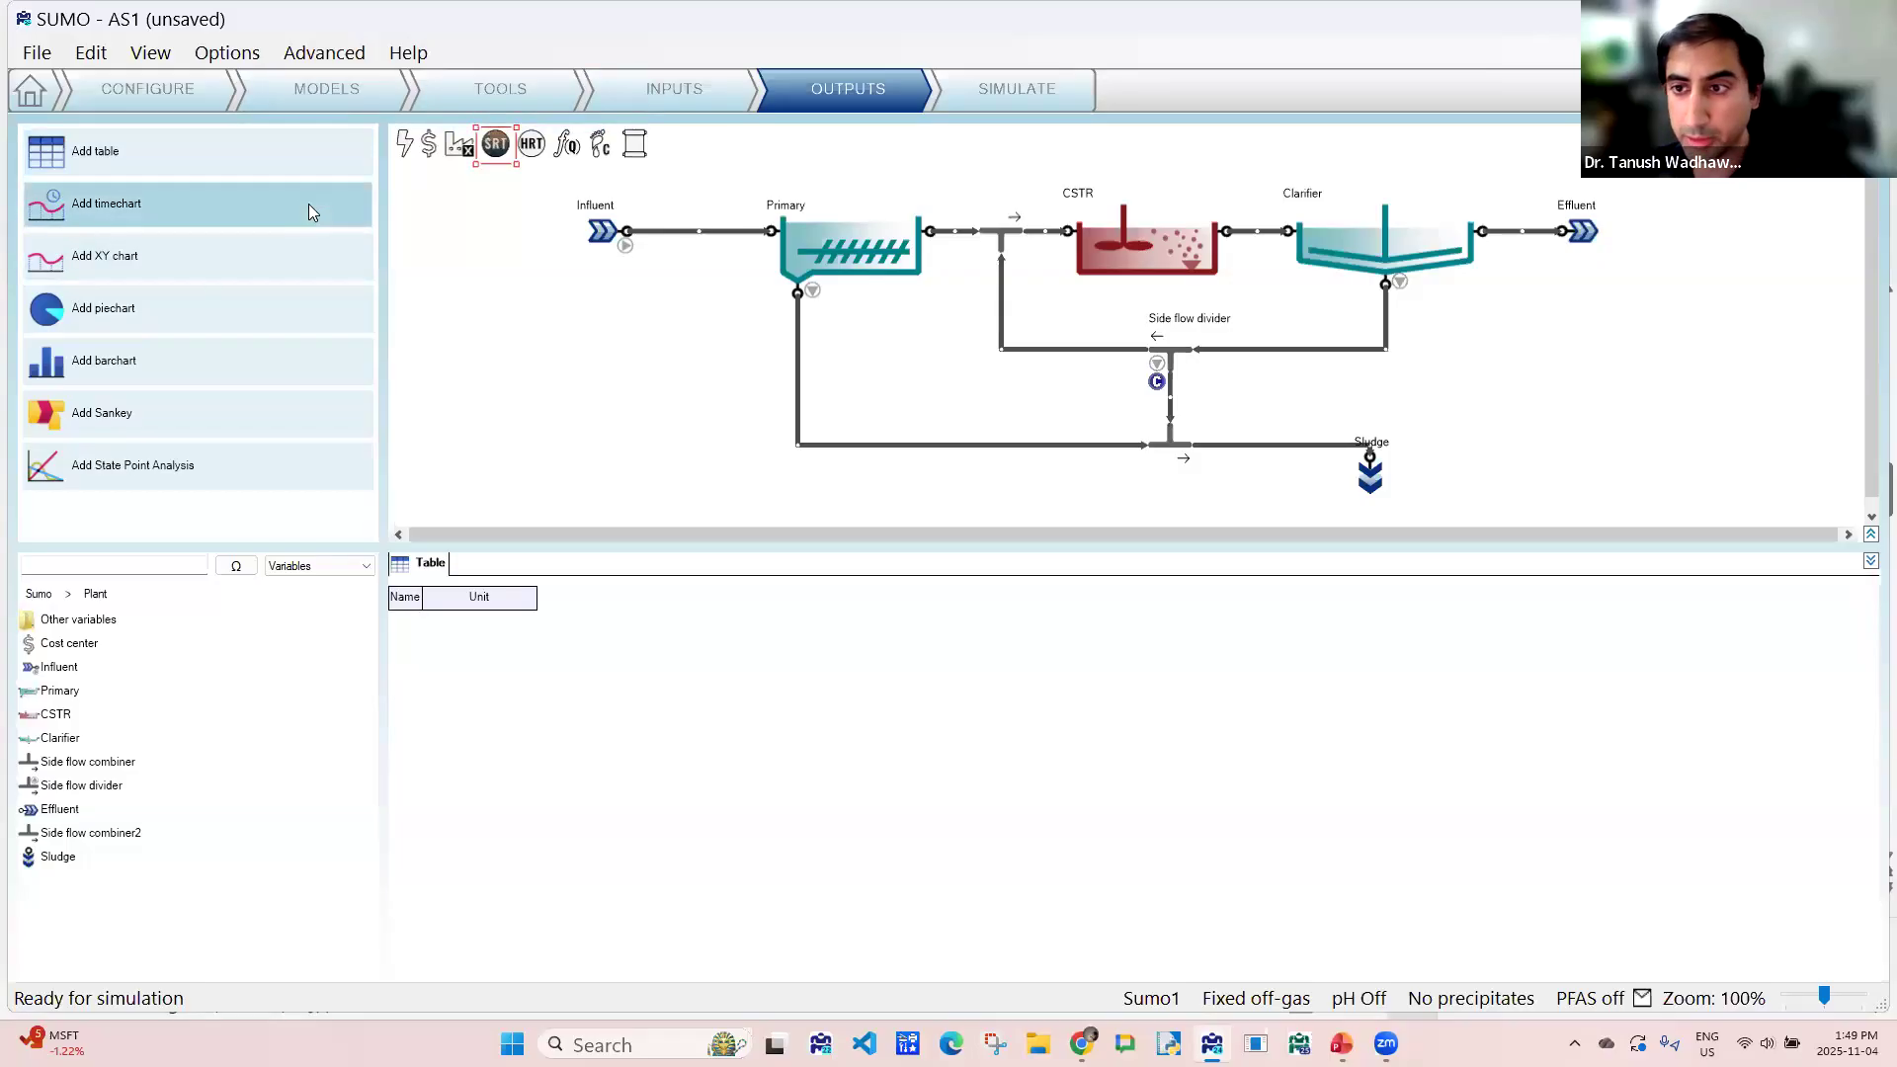
{"action": "left_click", "coordinate": [599, 232]}
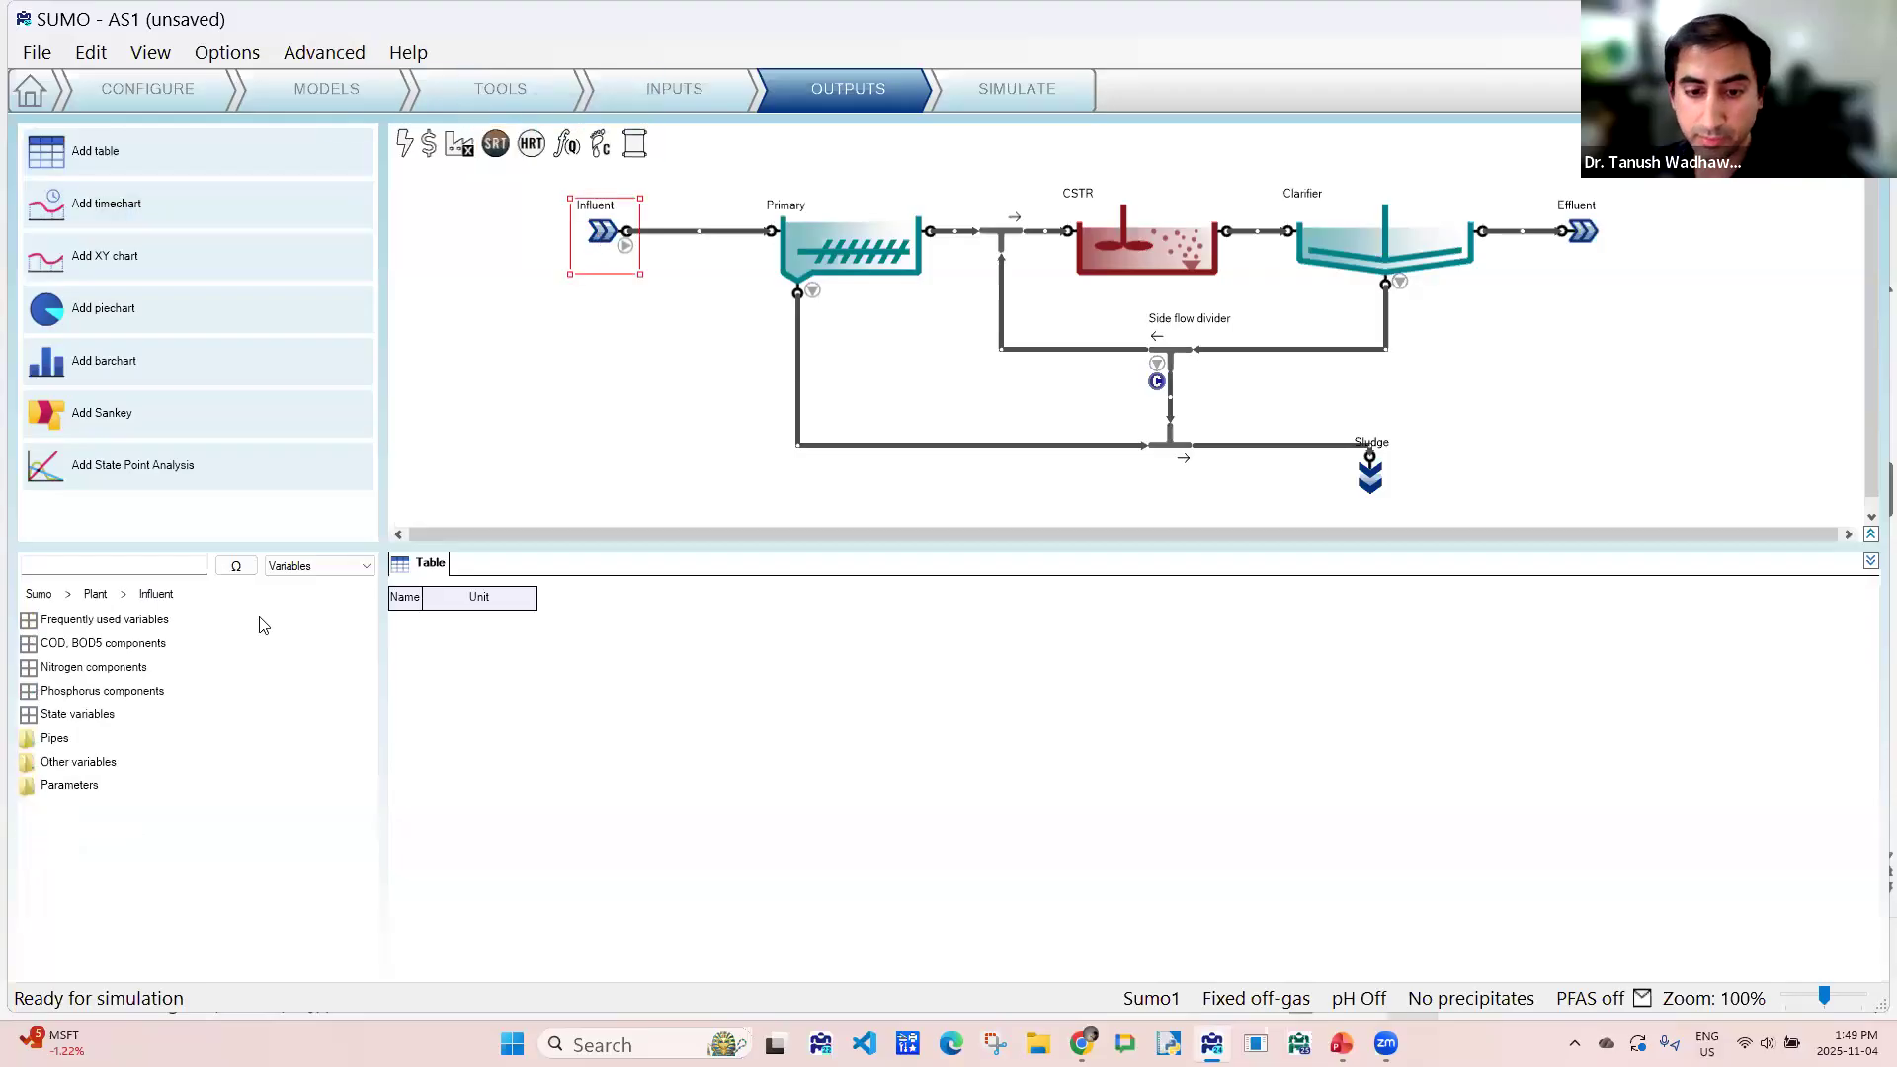
{"action": "left_click_drag", "start_coordinate": [87, 628], "coordinate": [500, 652]}
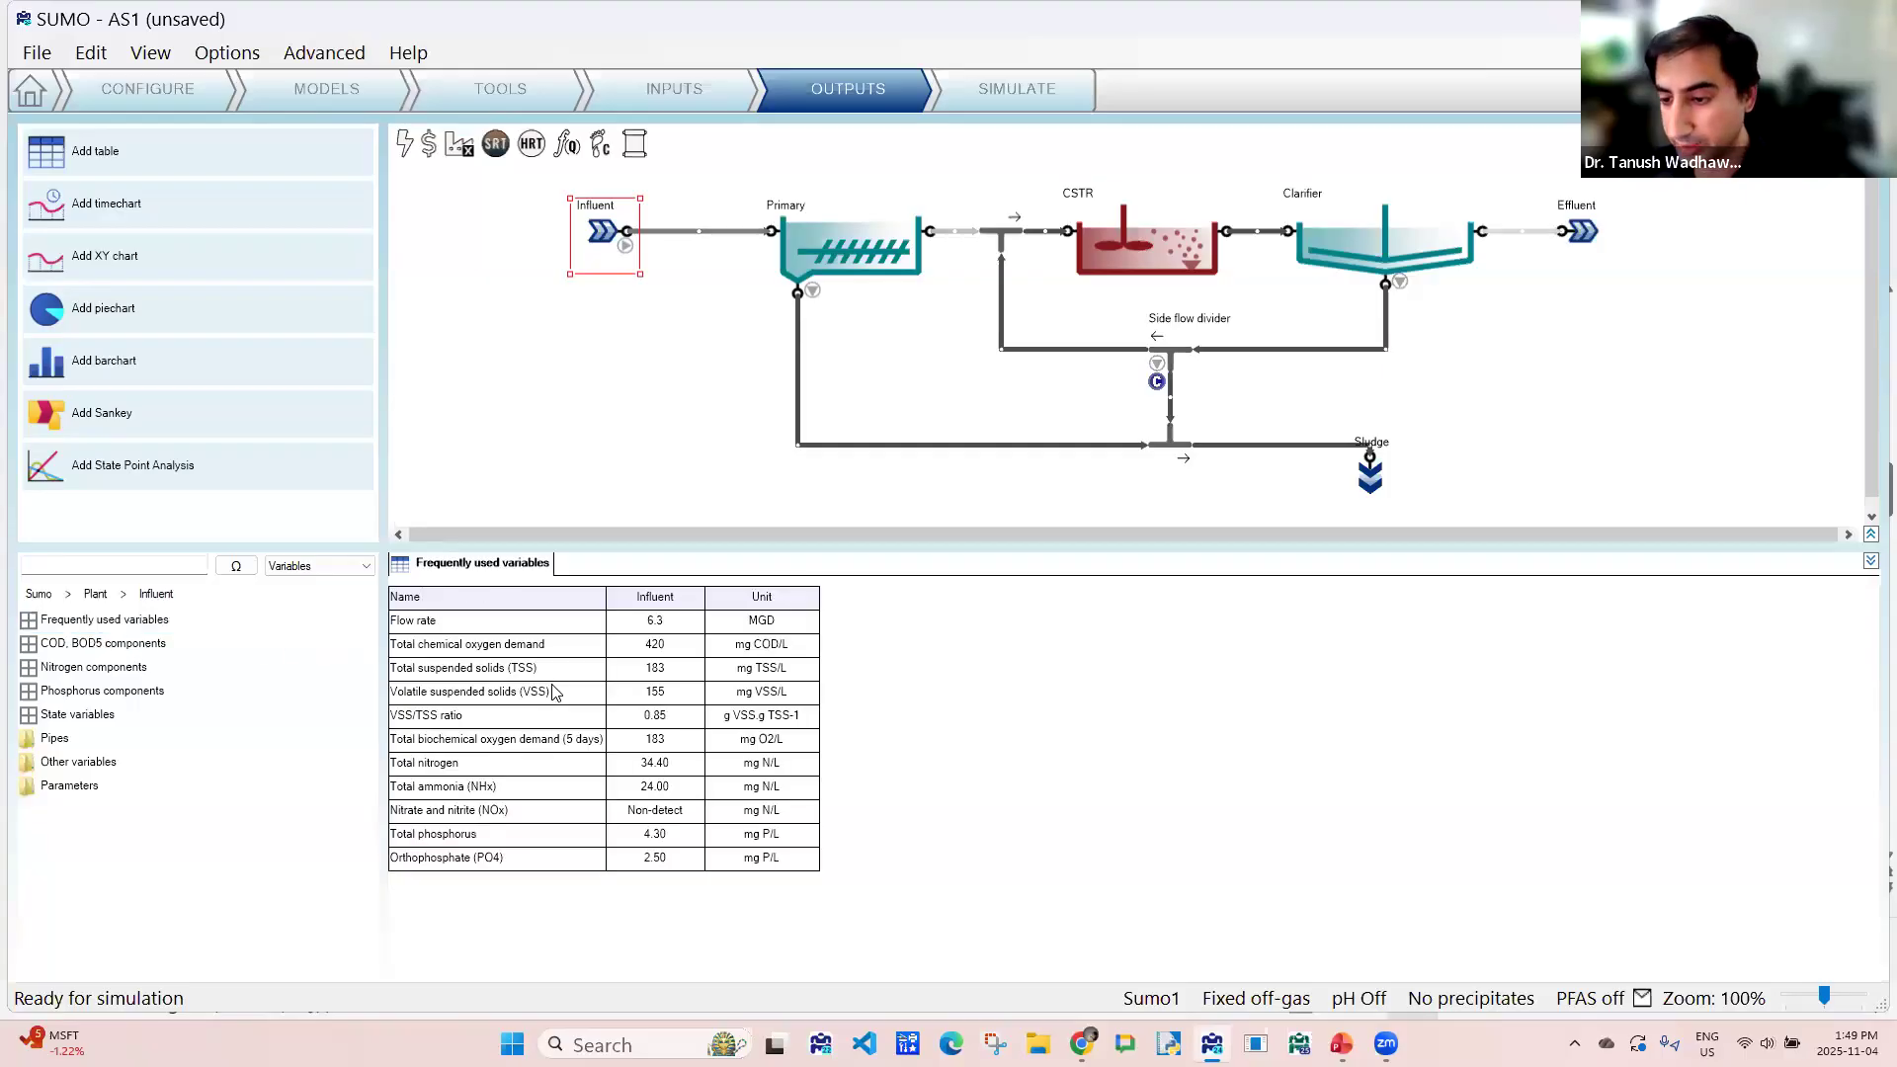
{"action": "left_click", "coordinate": [485, 630]}
{"action": "left_click", "coordinate": [487, 648]}
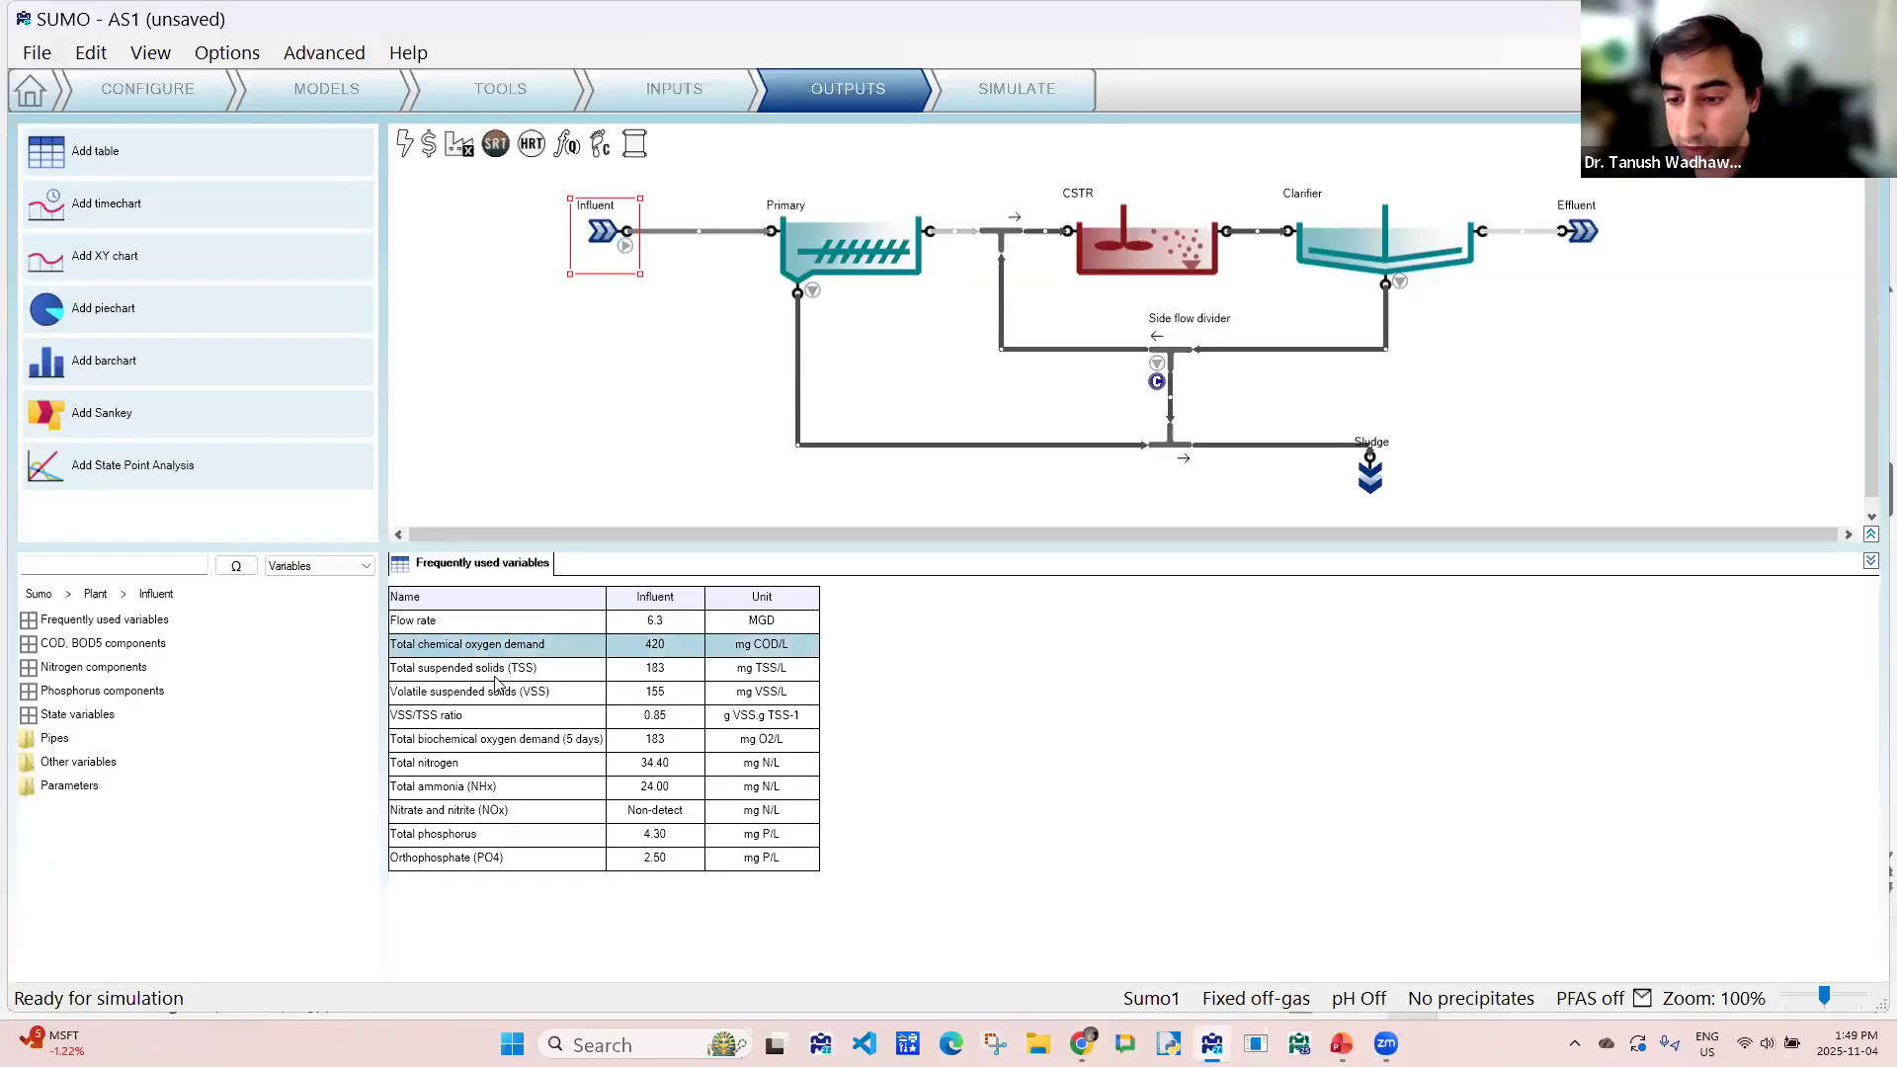
{"action": "left_click", "coordinate": [493, 671]}
{"action": "left_click", "coordinate": [499, 693]}
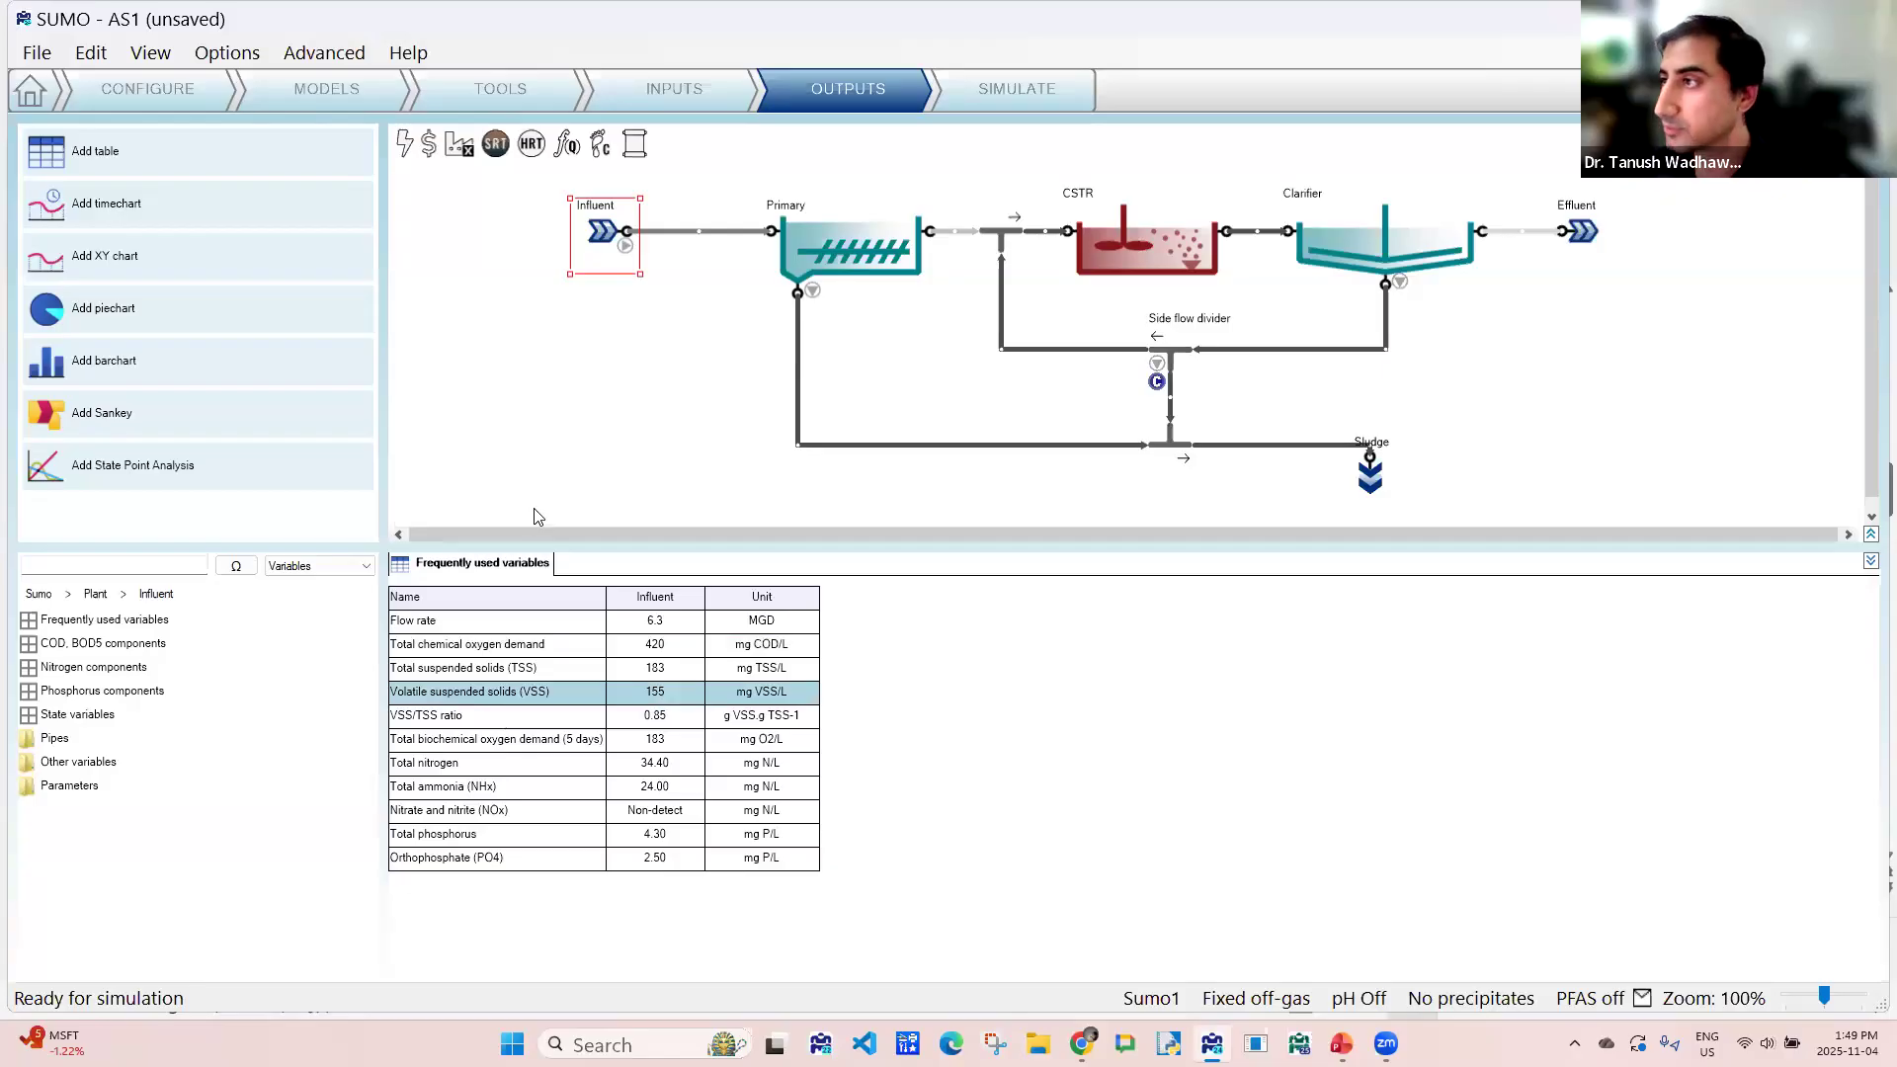
- Add columns for the Primary's overflow pipe, the CSTR and the Effluent to the frequently used variables table
{"action": "left_click", "coordinate": [887, 329]}
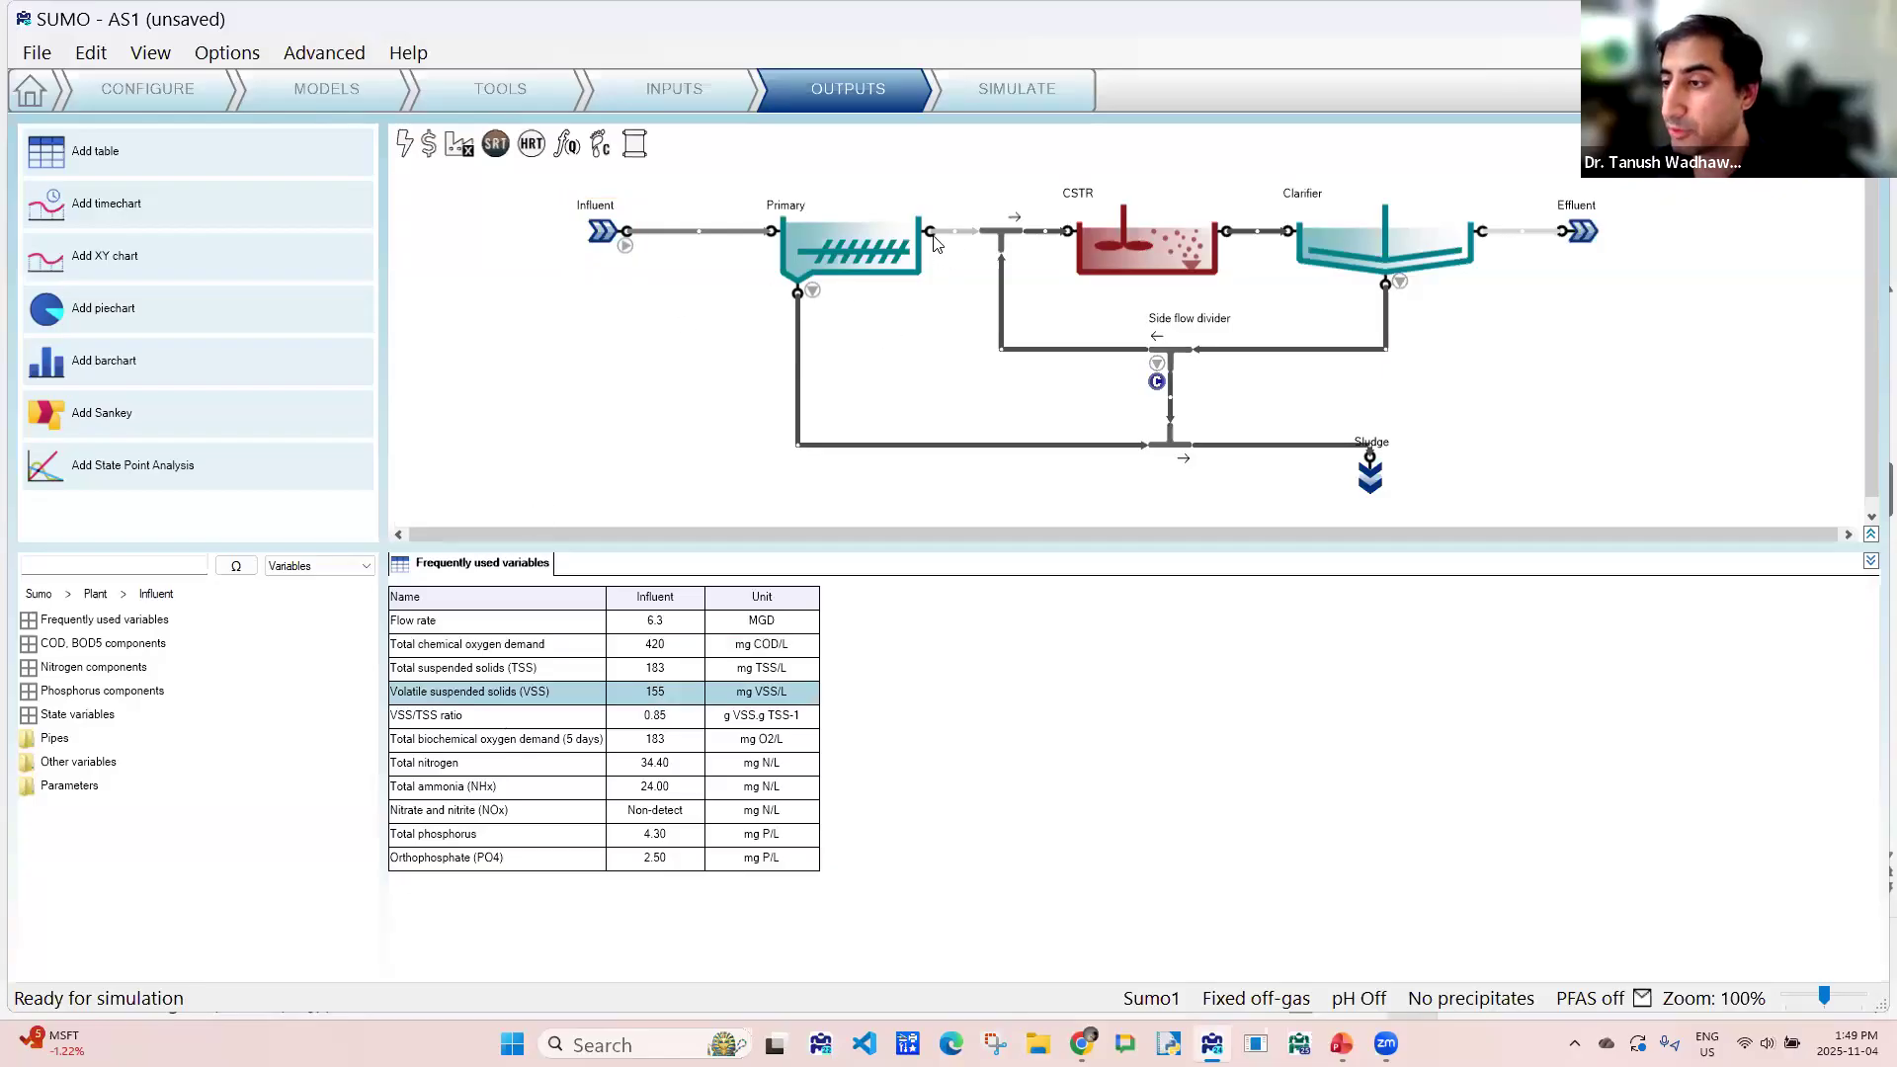
{"action": "mouse_move", "coordinate": [936, 237]}
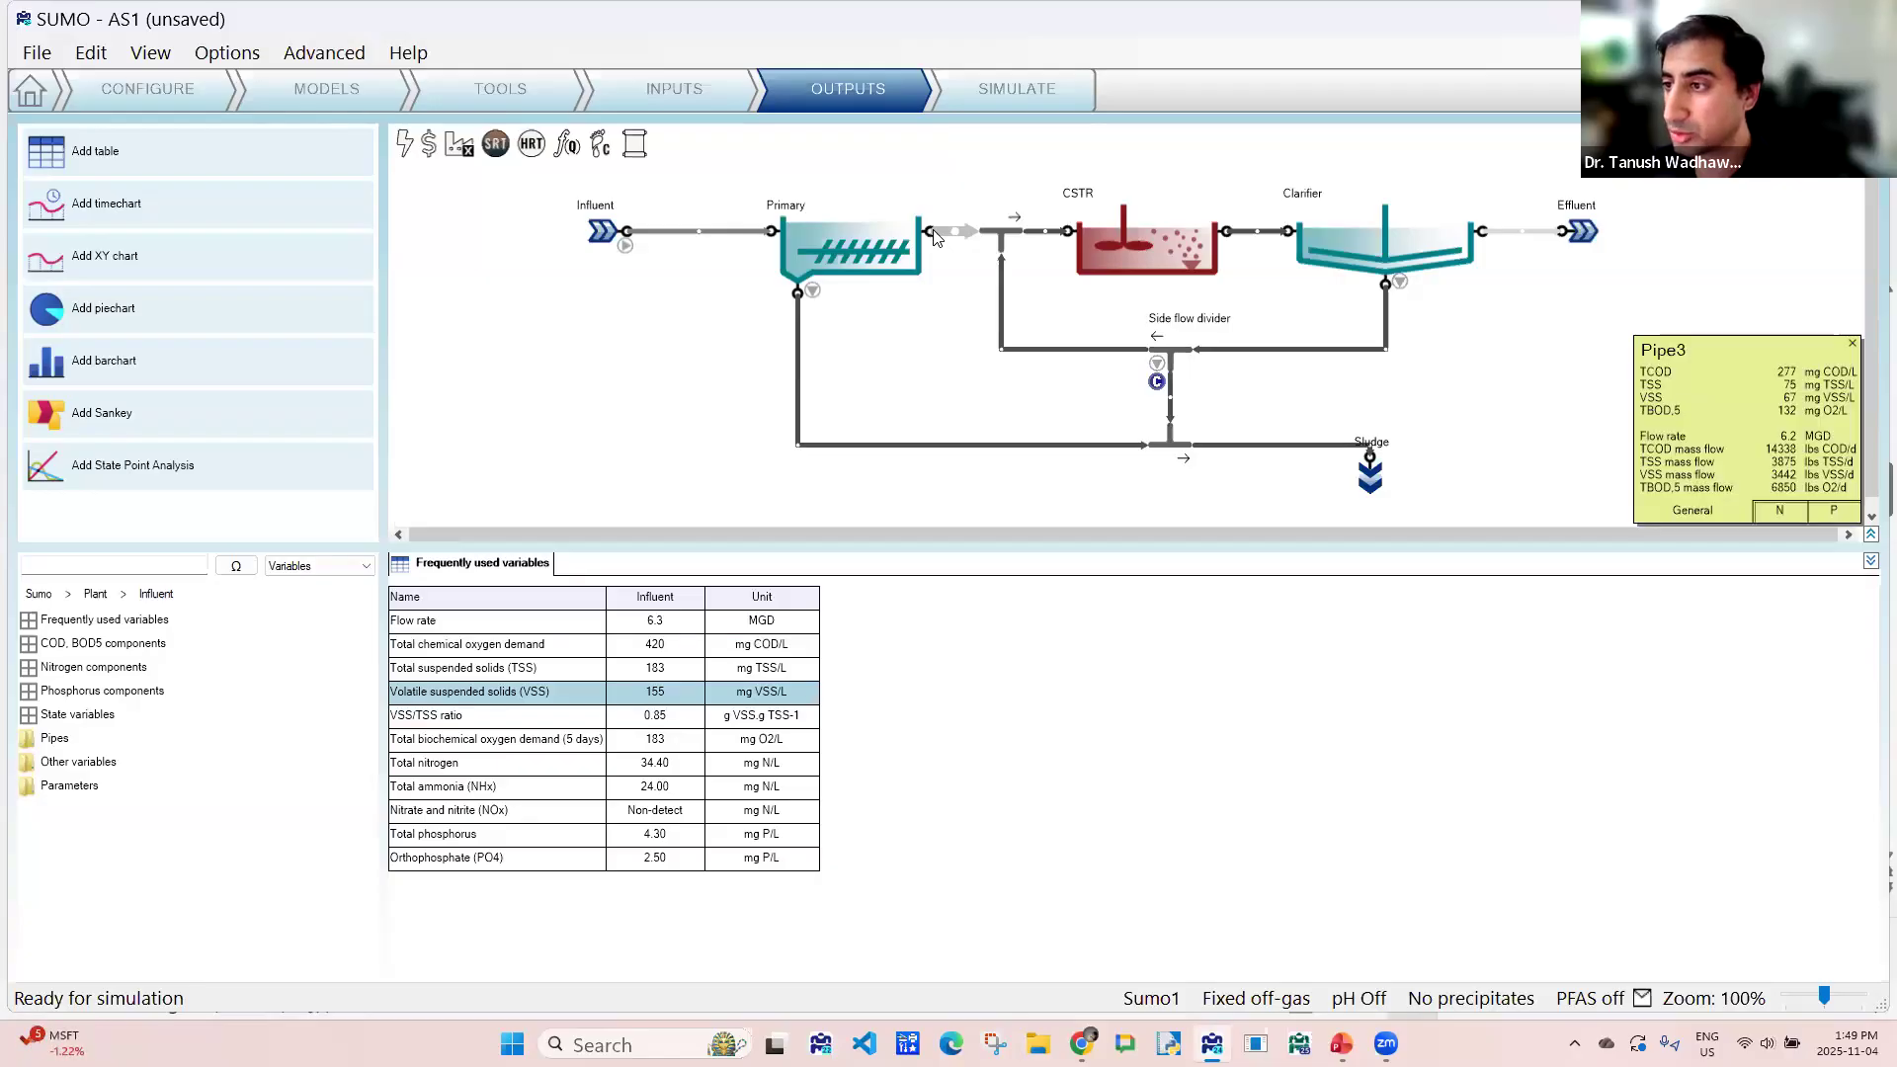
{"action": "left_click_drag", "start_coordinate": [932, 229], "coordinate": [859, 689]}
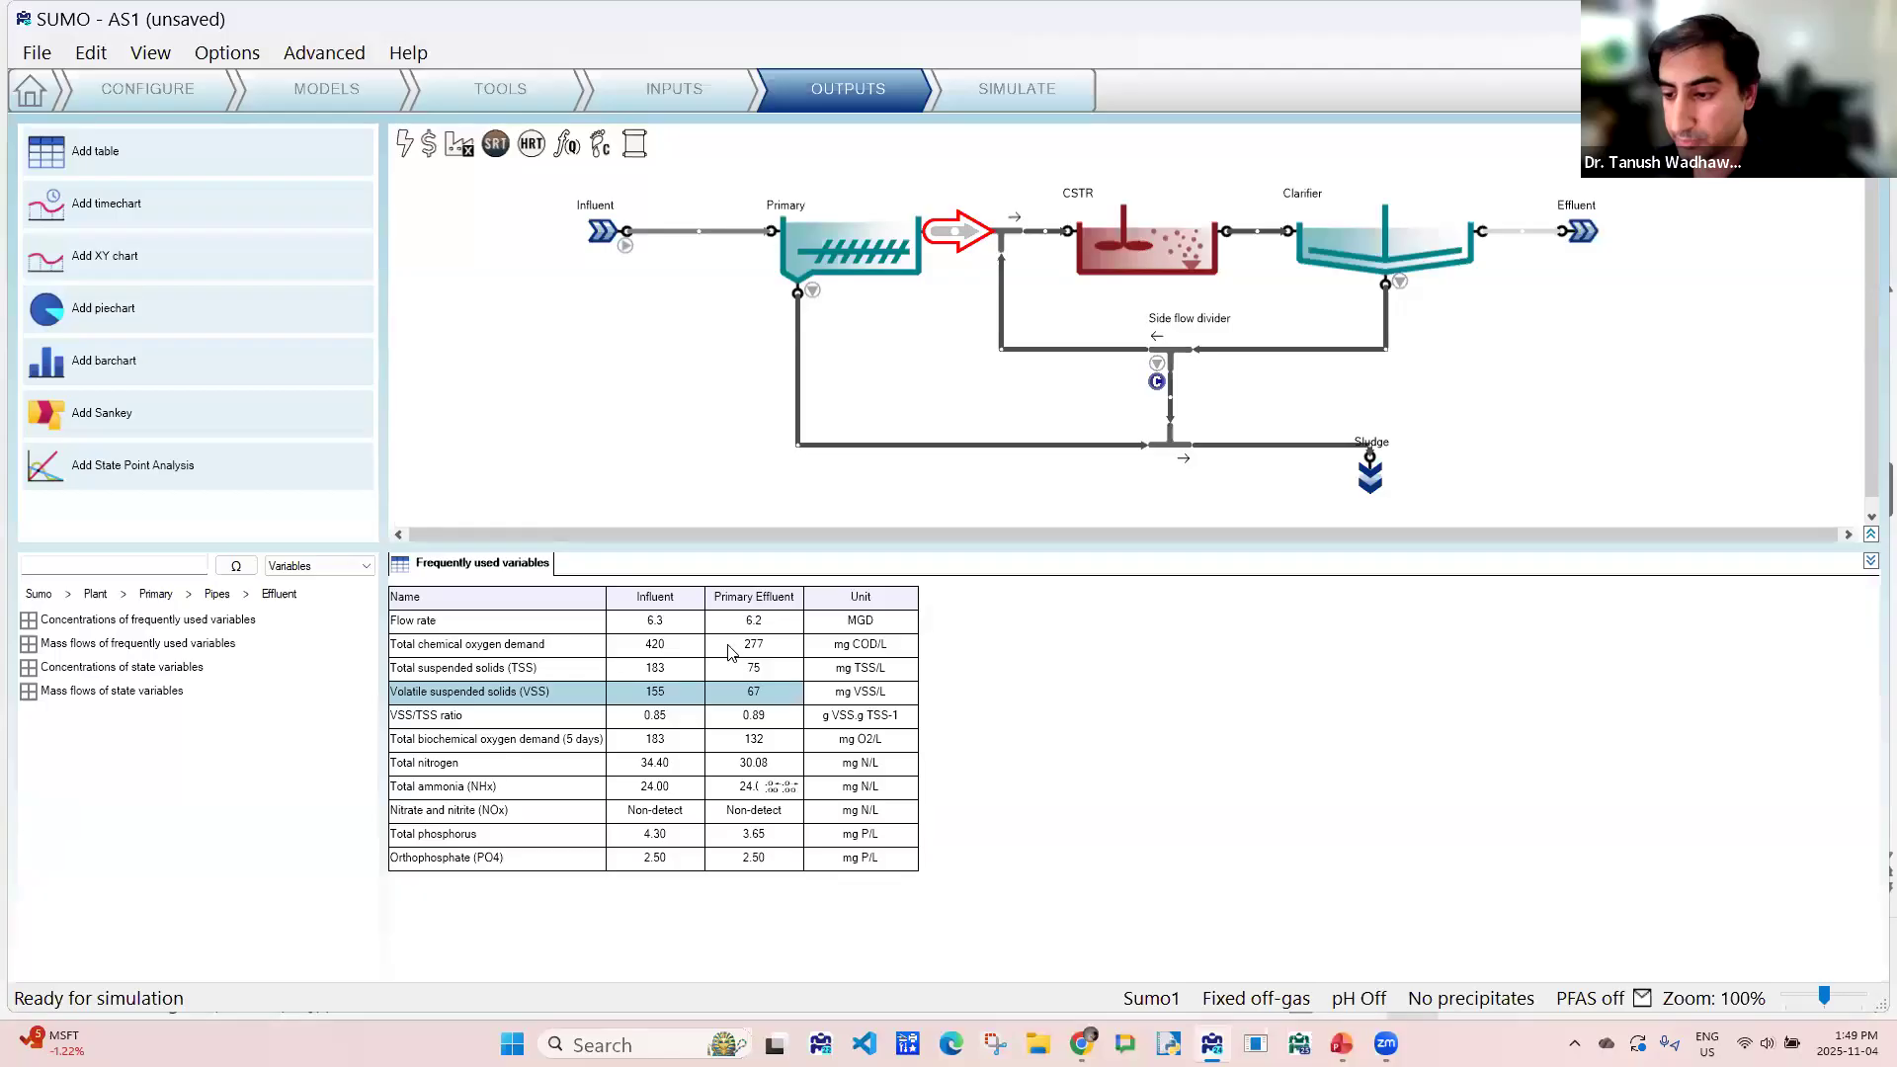
{"action": "left_click_drag", "start_coordinate": [1105, 240], "coordinate": [1000, 652]}
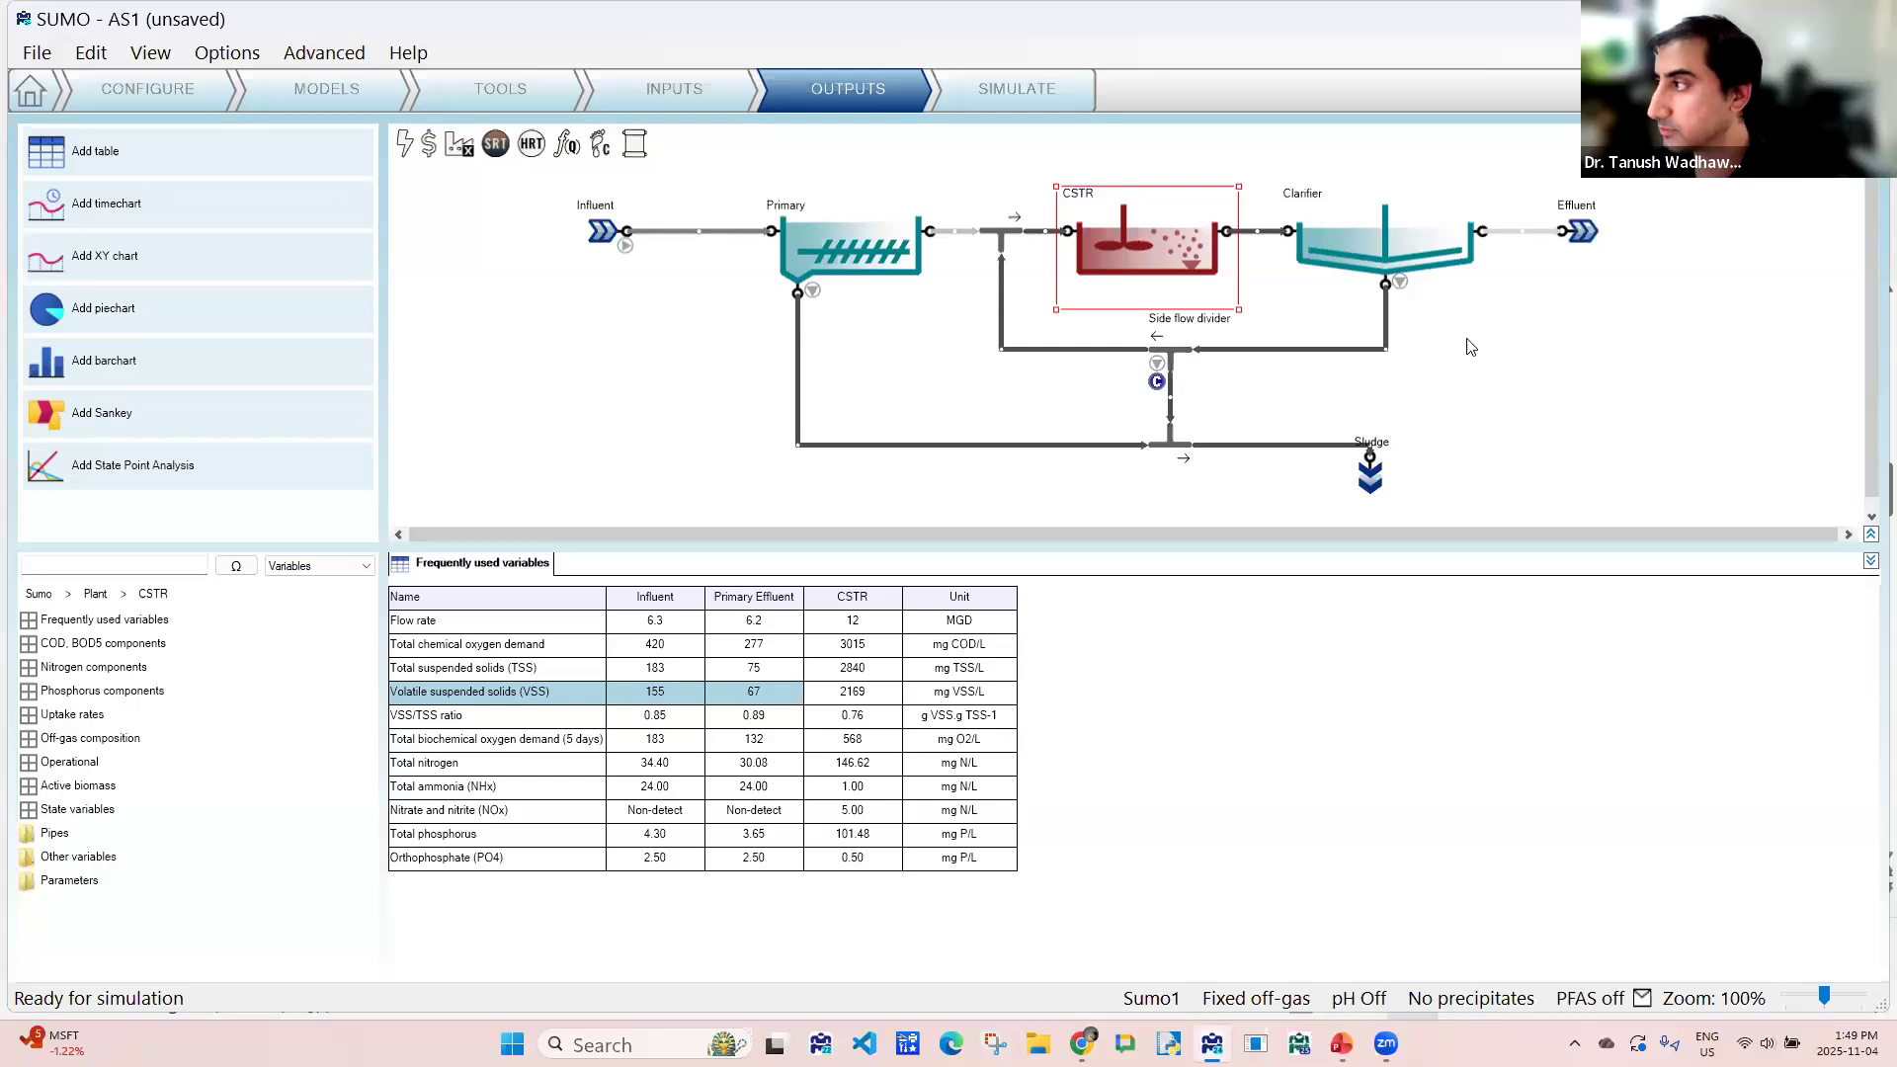
{"action": "left_click_drag", "start_coordinate": [1588, 237], "coordinate": [1239, 685]}
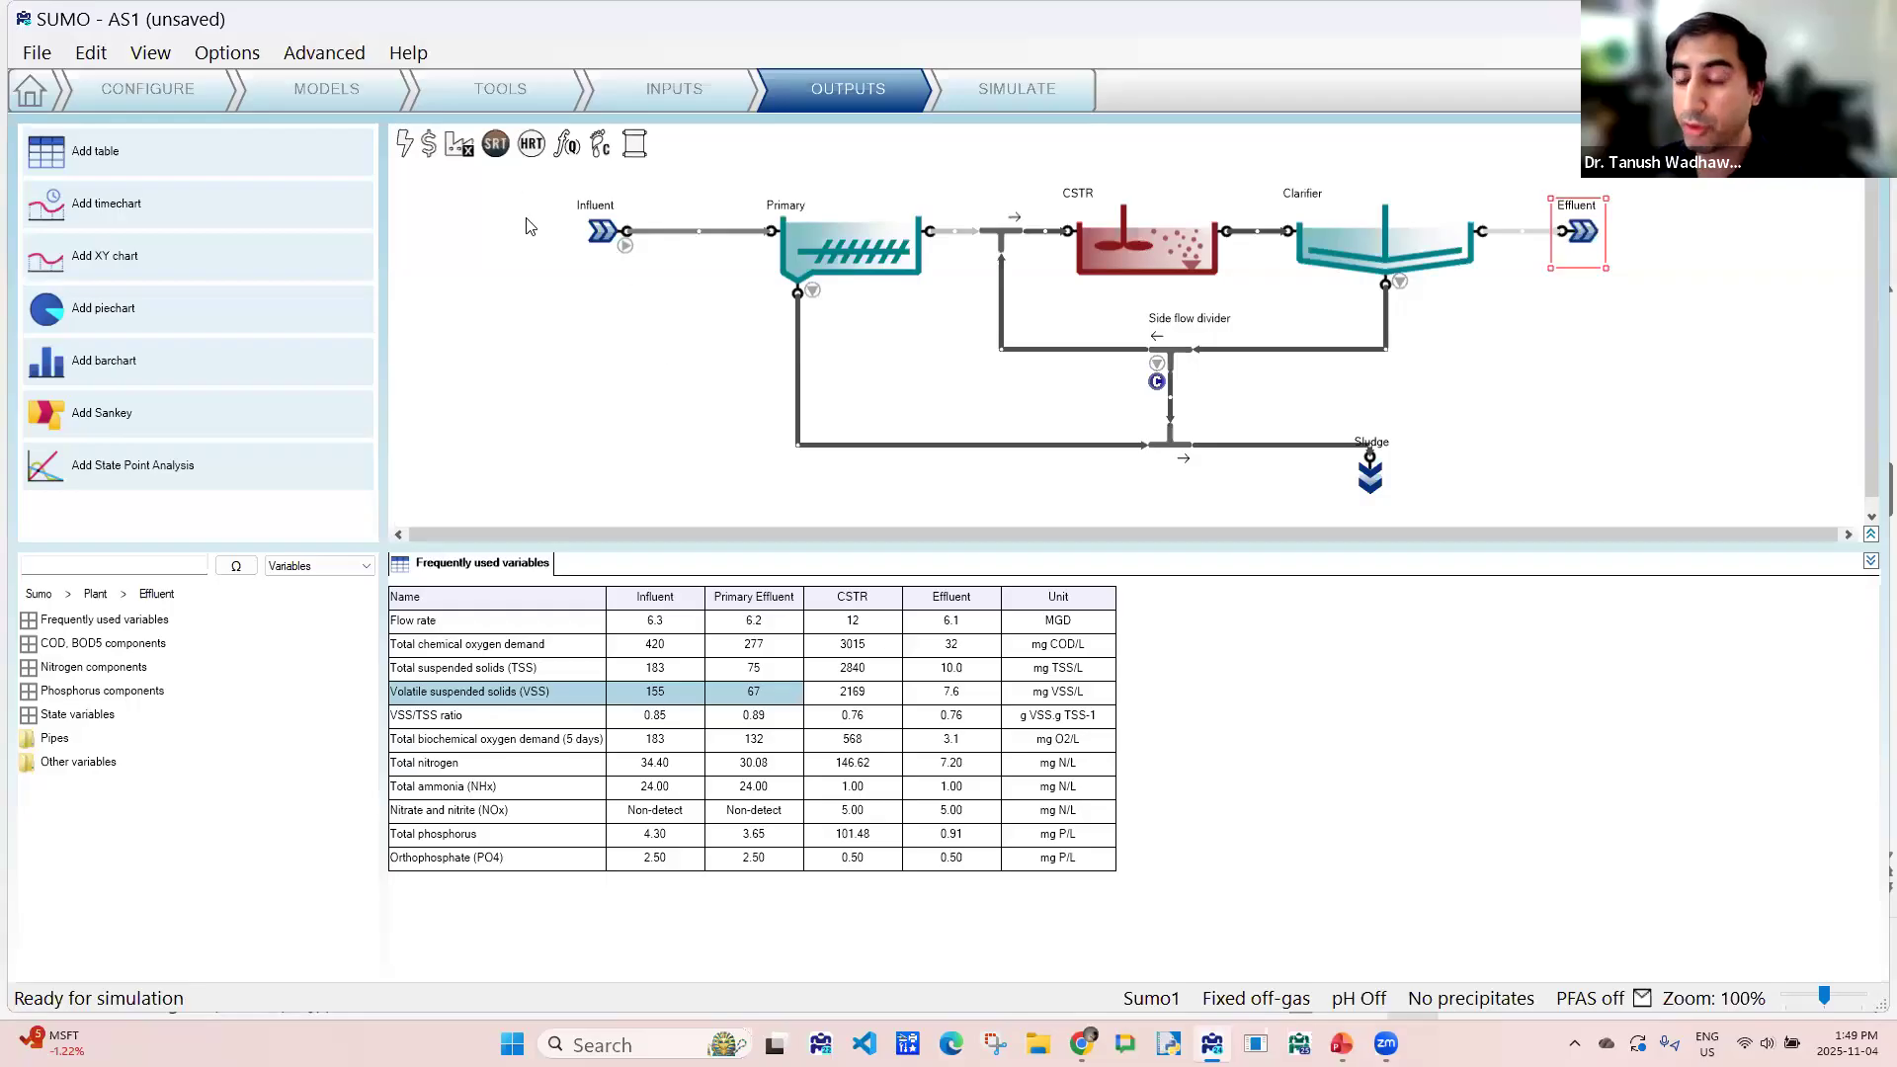
- Add the plantwide SRT and Yield results to the frequently used variables table and enlarge the table area
{"action": "left_click", "coordinate": [497, 151]}
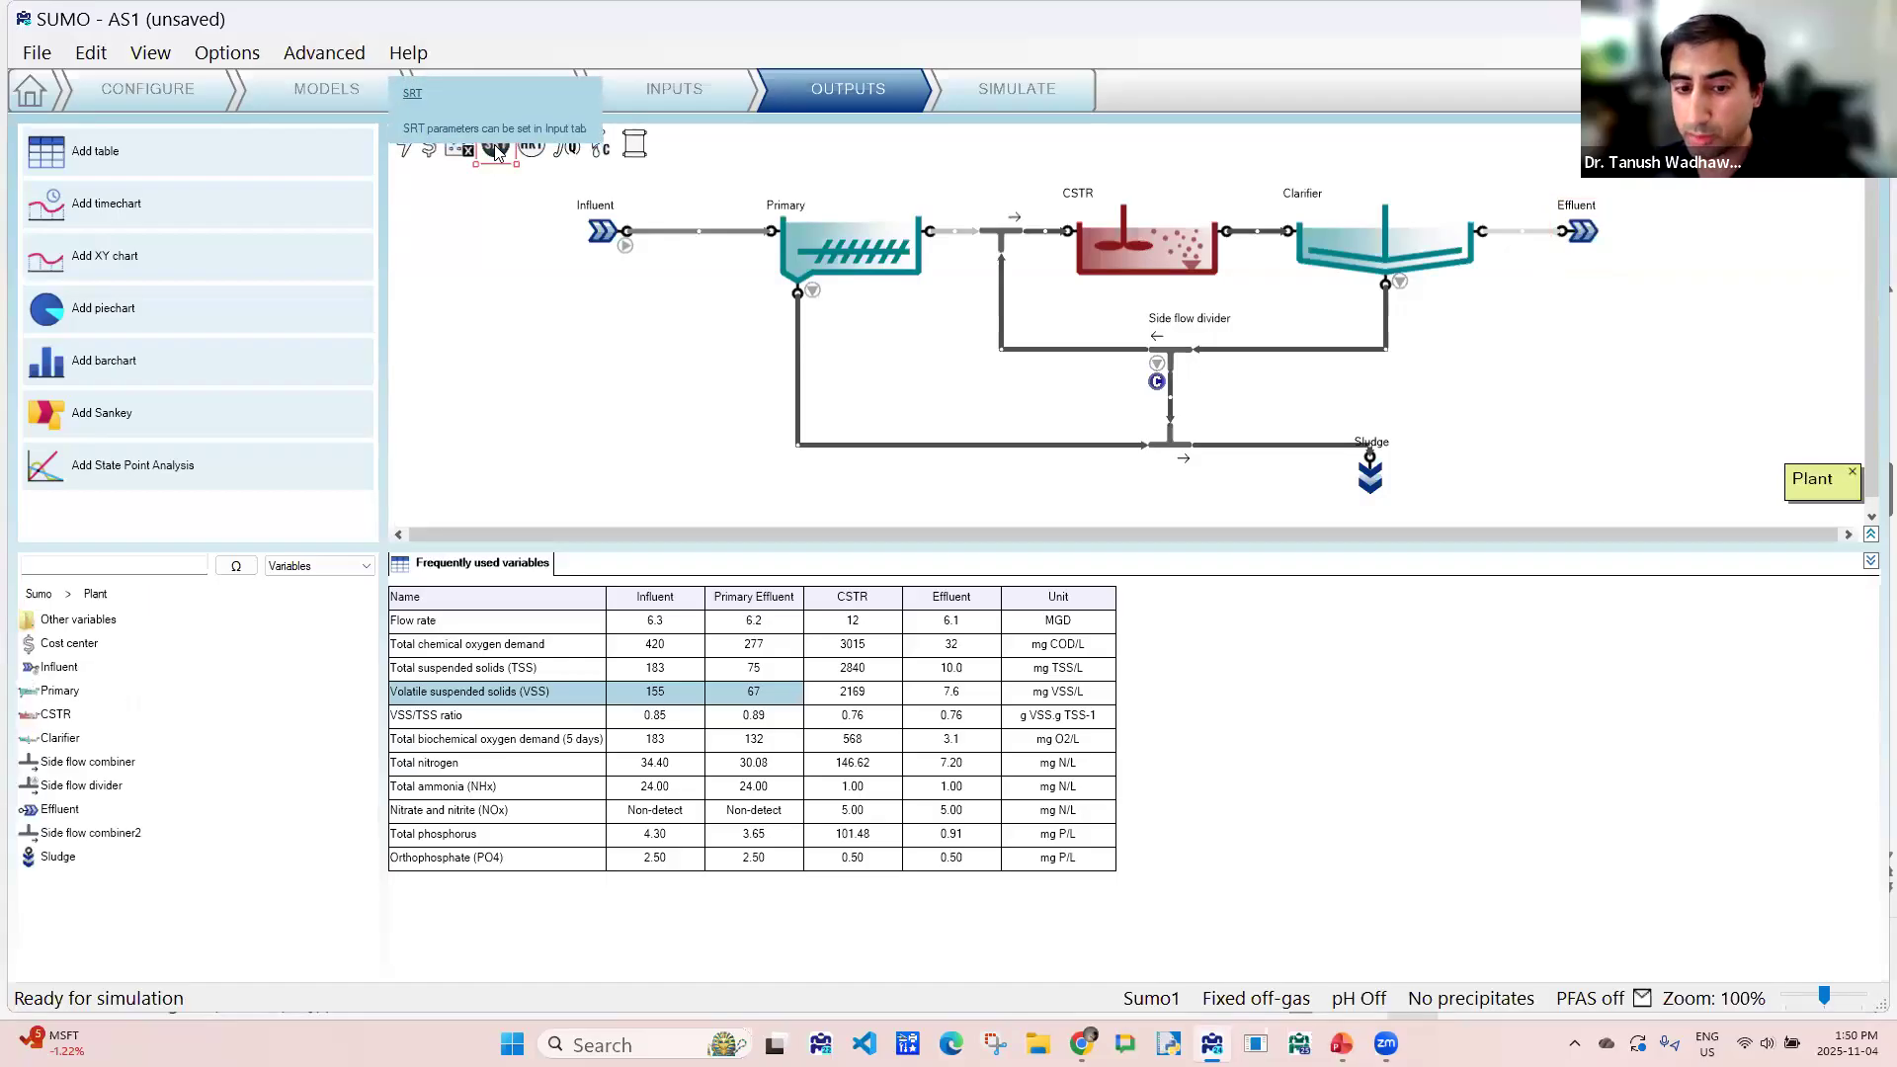
{"action": "double_click", "coordinate": [71, 622]}
{"action": "left_click_drag", "start_coordinate": [100, 628], "coordinate": [1024, 695]}
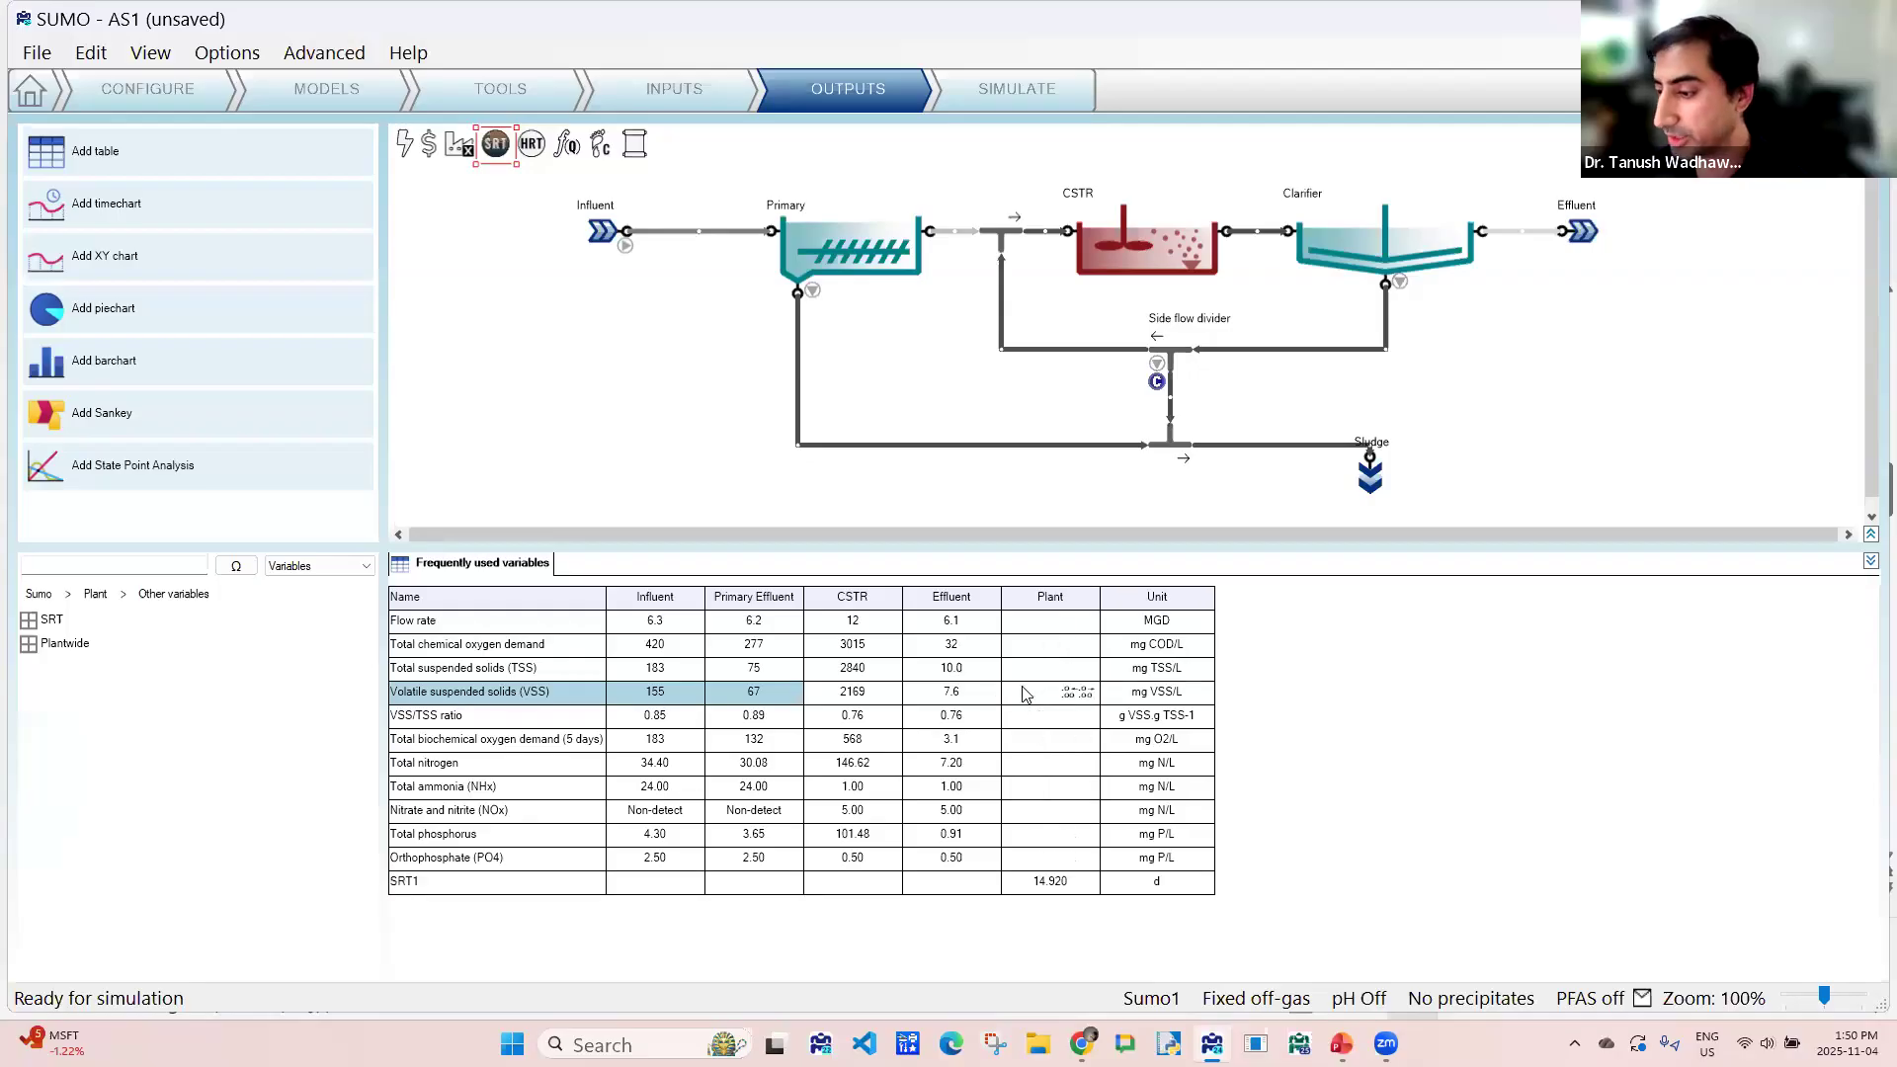
{"action": "left_click_drag", "start_coordinate": [68, 642], "coordinate": [757, 676]}
{"action": "left_click_drag", "start_coordinate": [920, 545], "coordinate": [920, 506]}
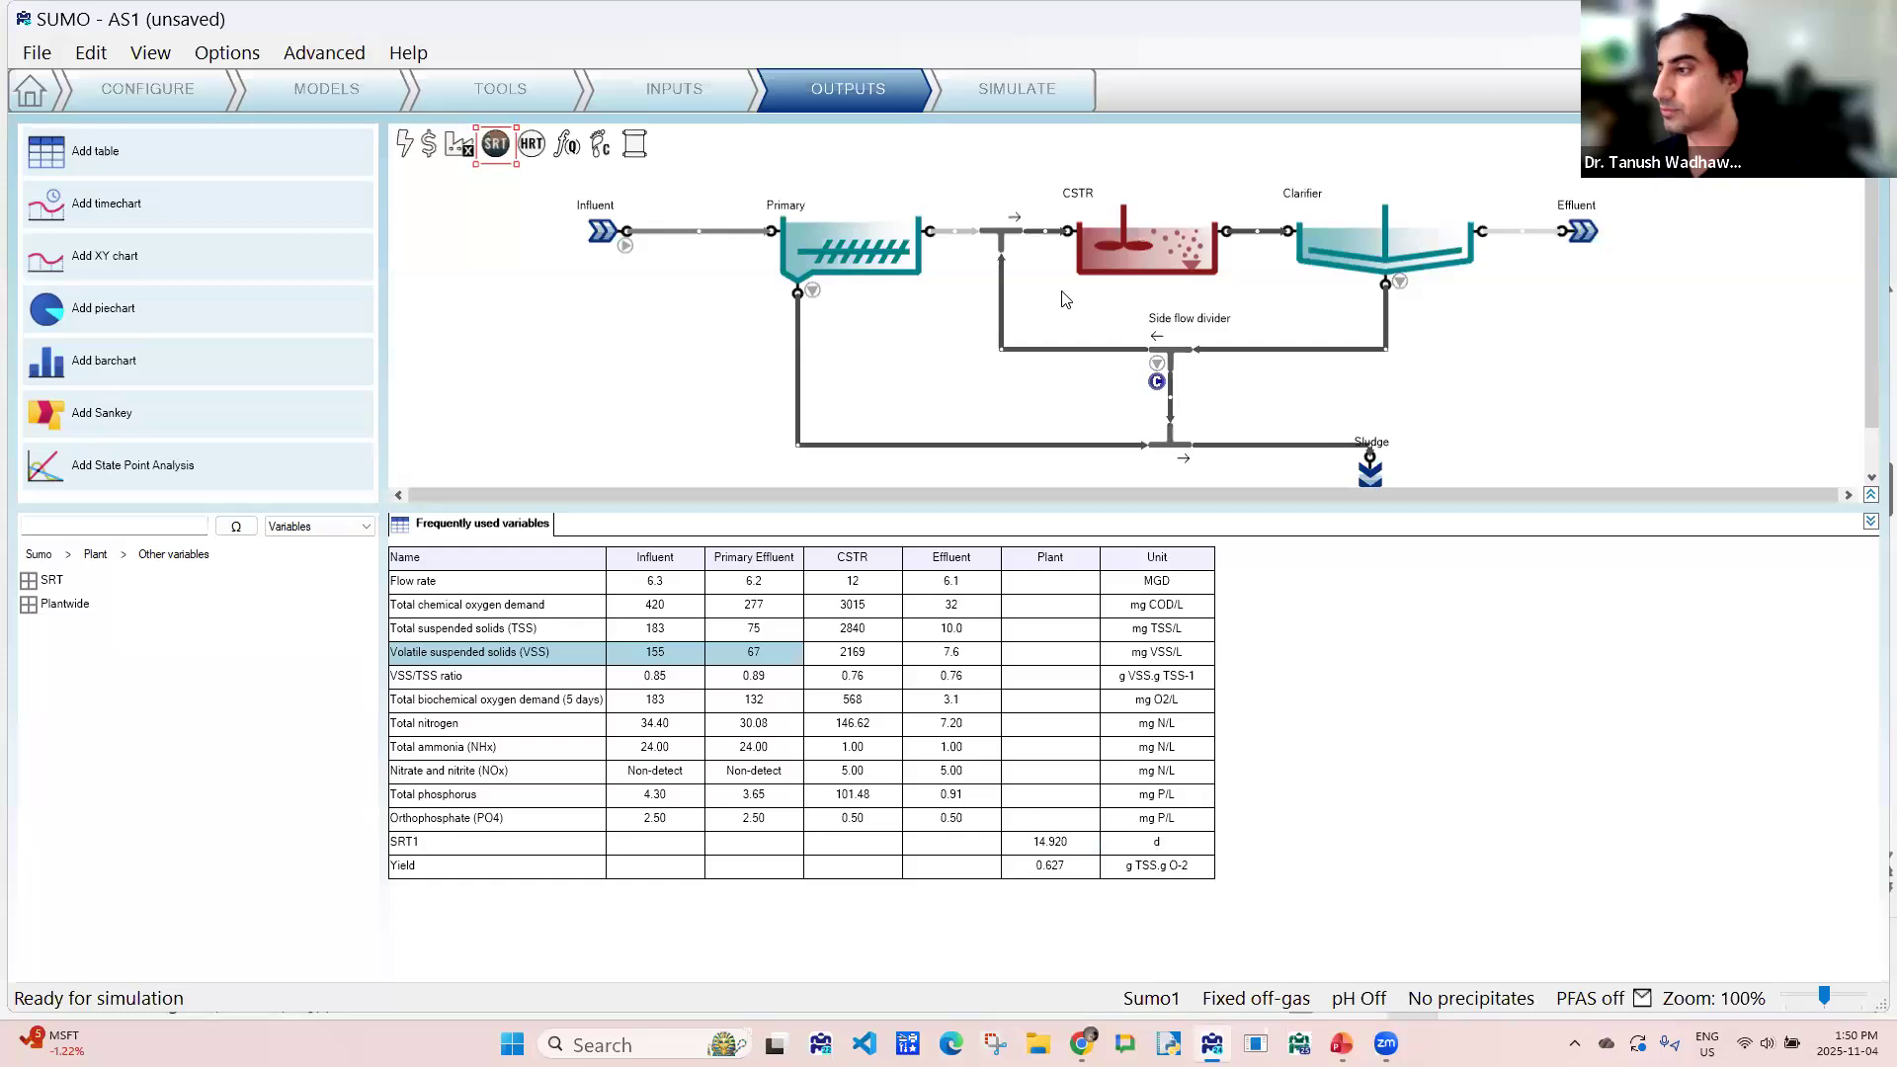
- Create a separate table of the CSTR's operational variables and review rows such as volume, dissolved oxygen, HRT and air flow
{"action": "scroll", "coordinate": [1615, 346], "scroll_direction": "down", "scroll_amount": 1}
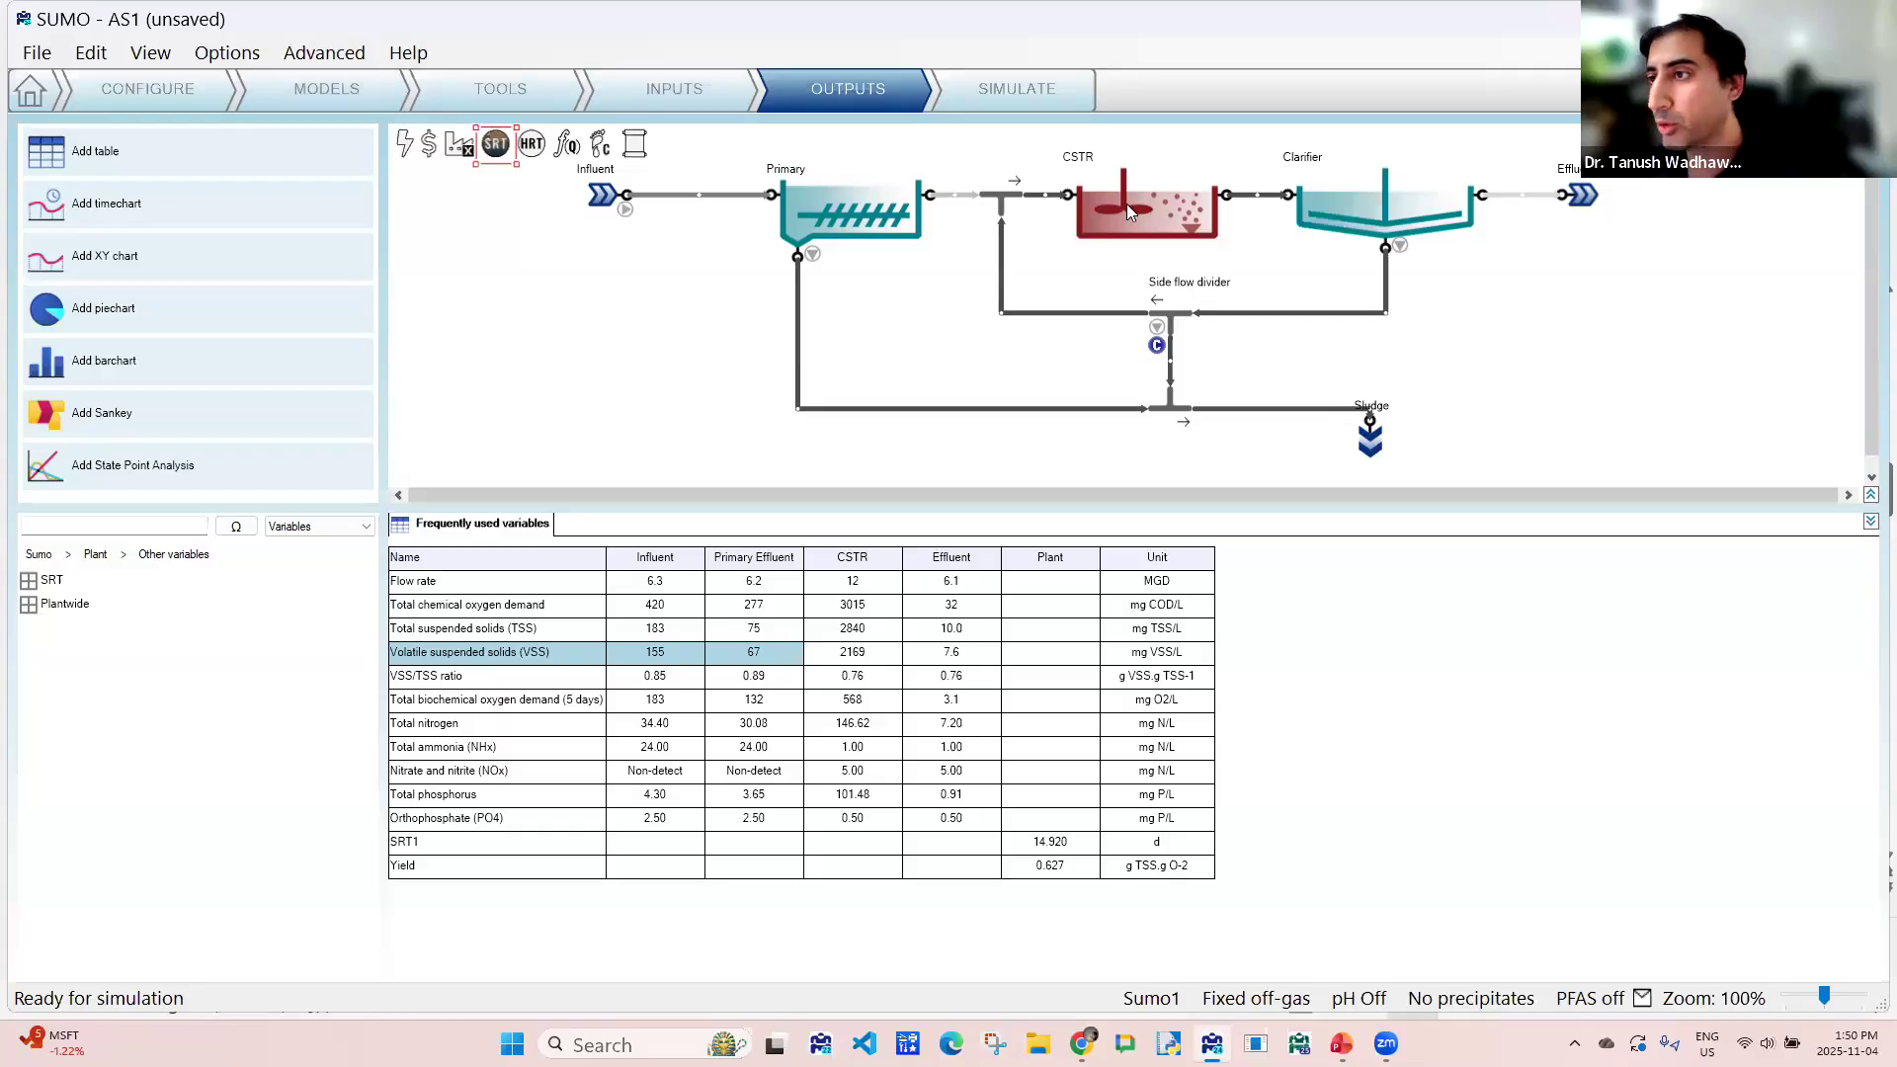
{"action": "left_click", "coordinate": [1160, 221]}
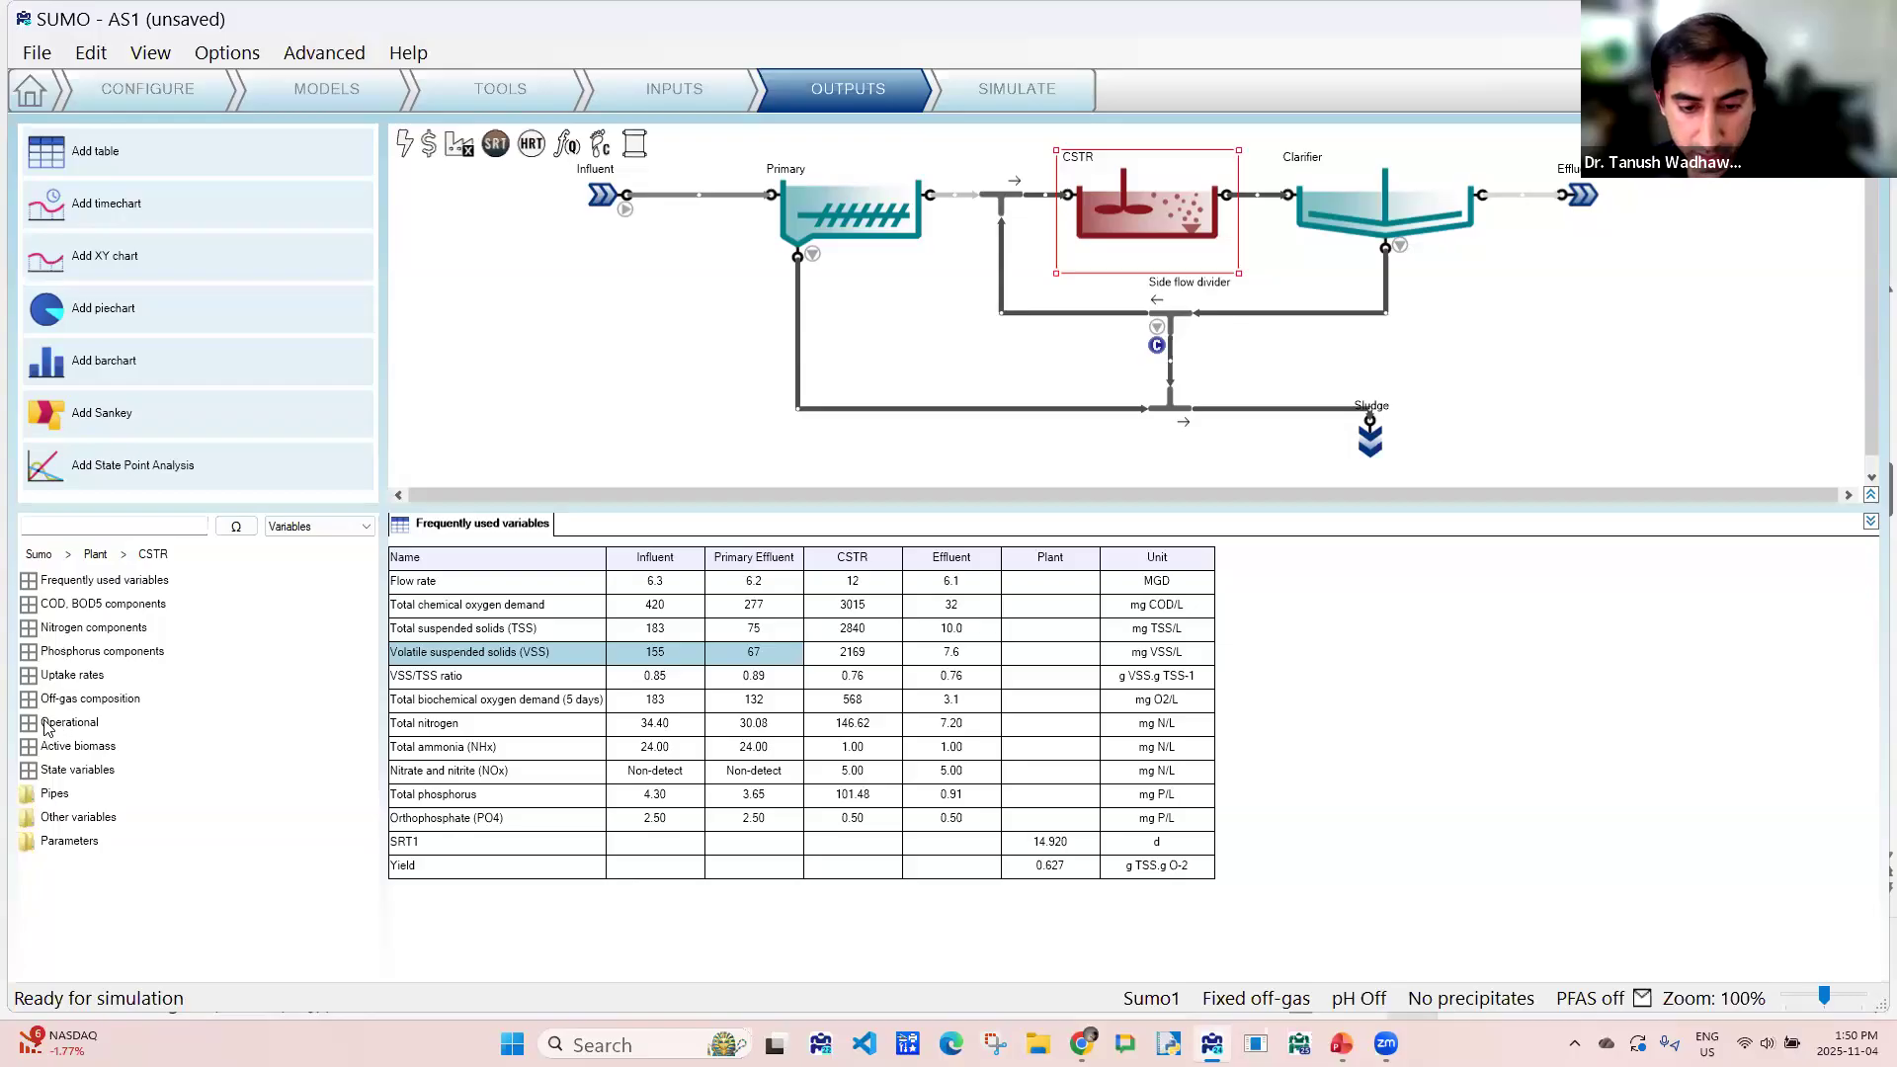
{"action": "left_click_drag", "start_coordinate": [57, 727], "coordinate": [613, 555]}
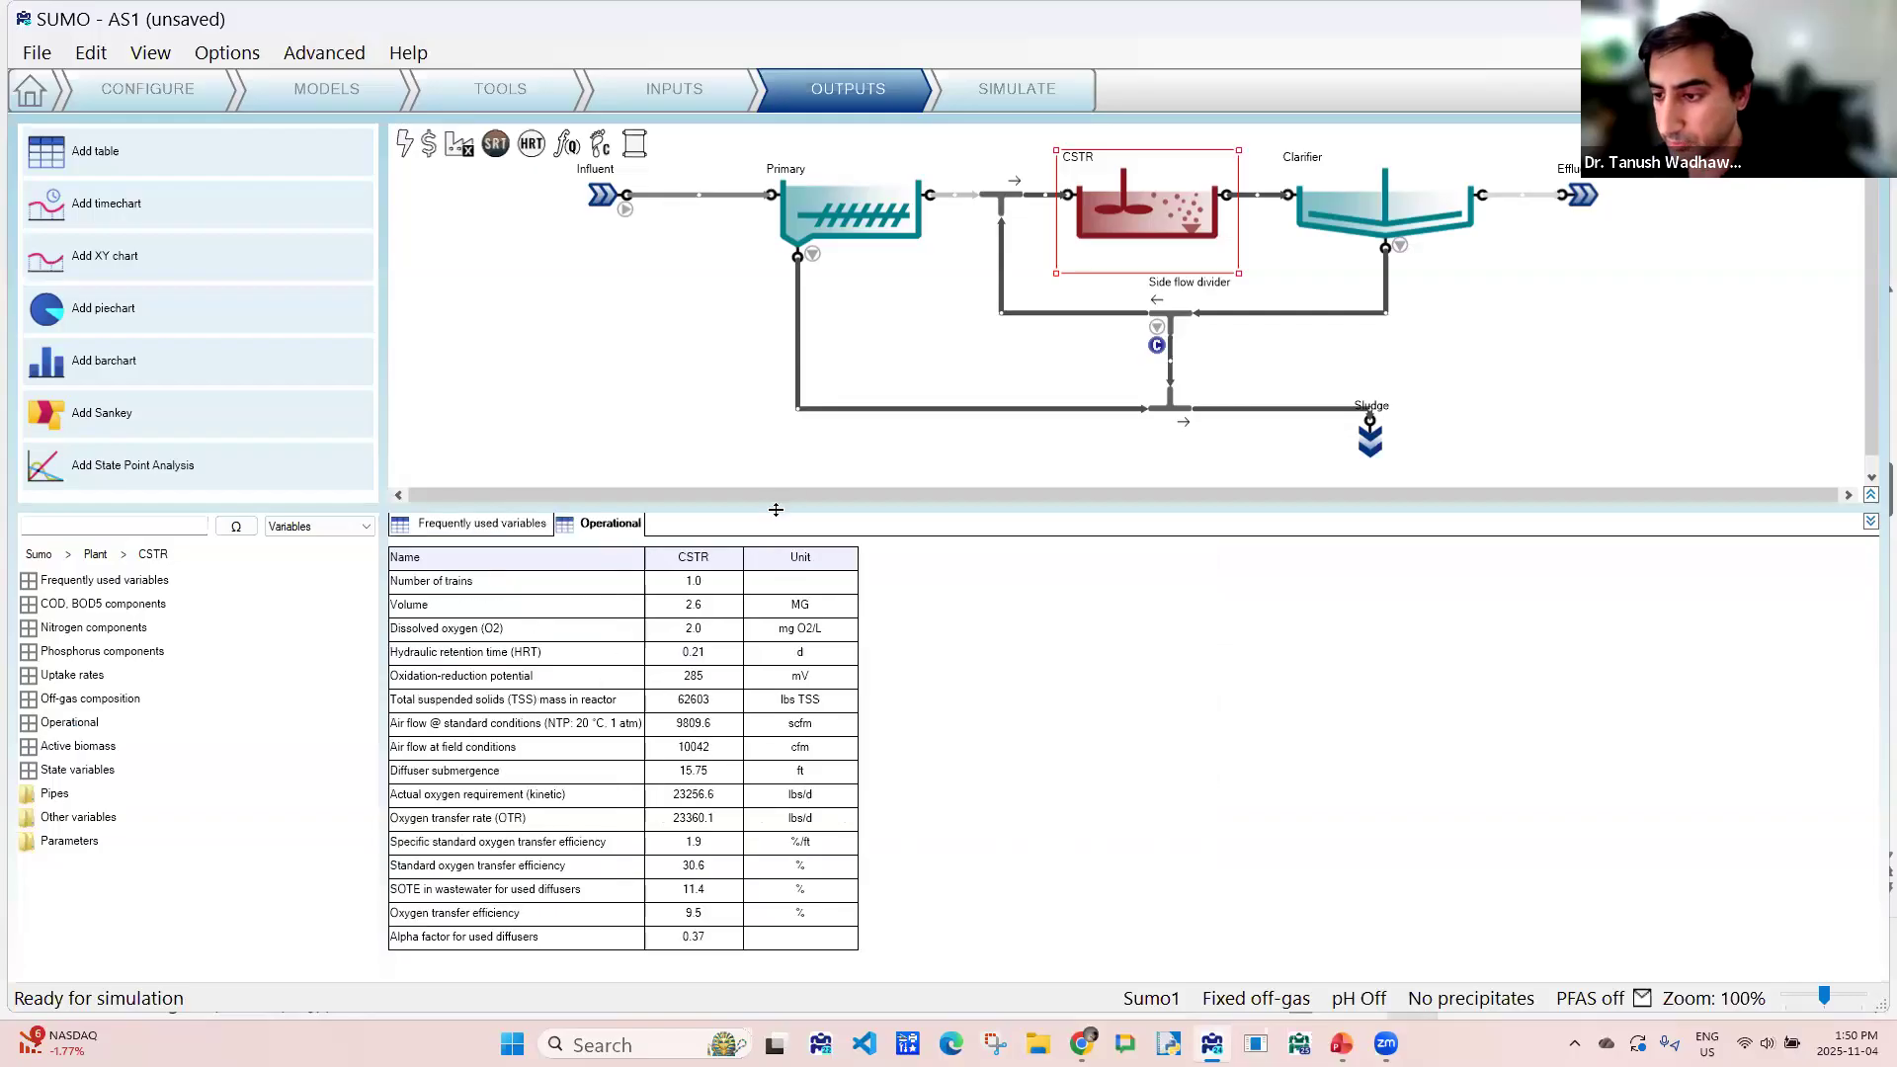
{"action": "left_click_drag", "start_coordinate": [780, 506], "coordinate": [778, 470]}
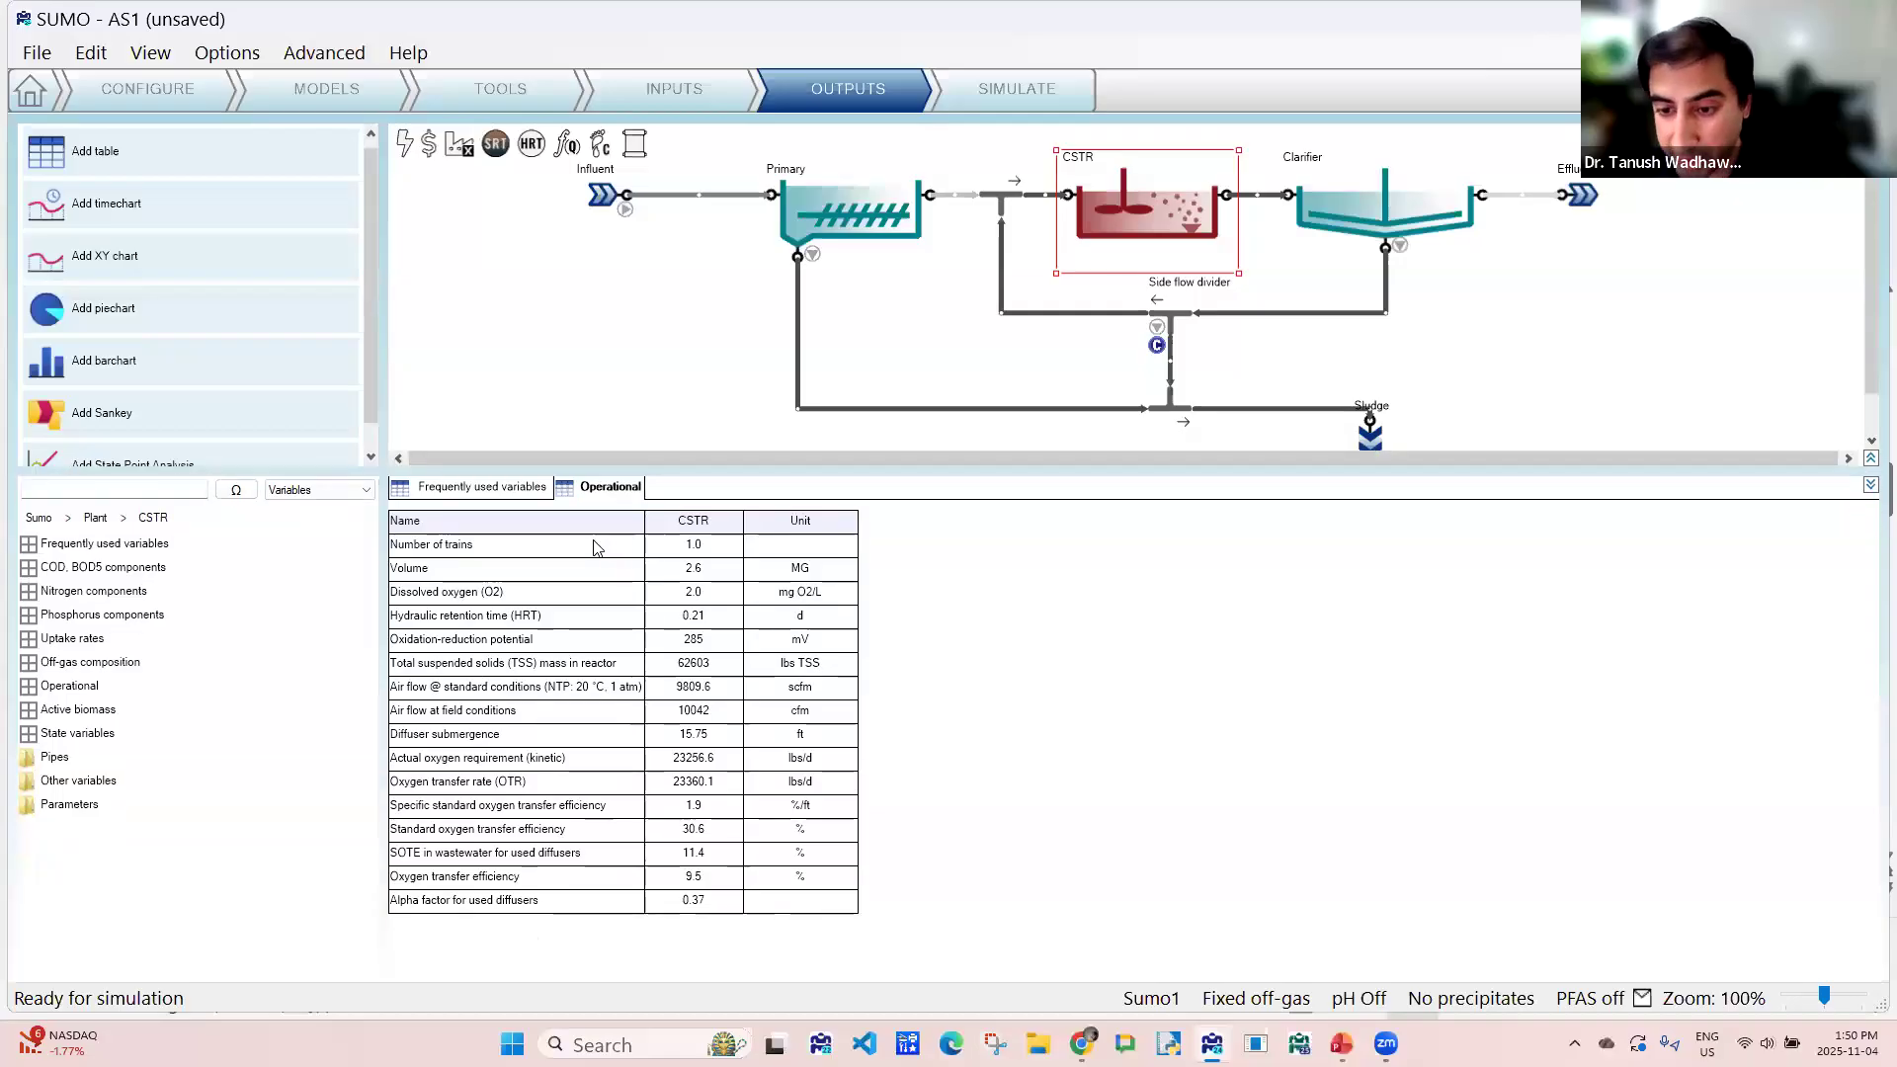
{"action": "left_click", "coordinate": [520, 573]}
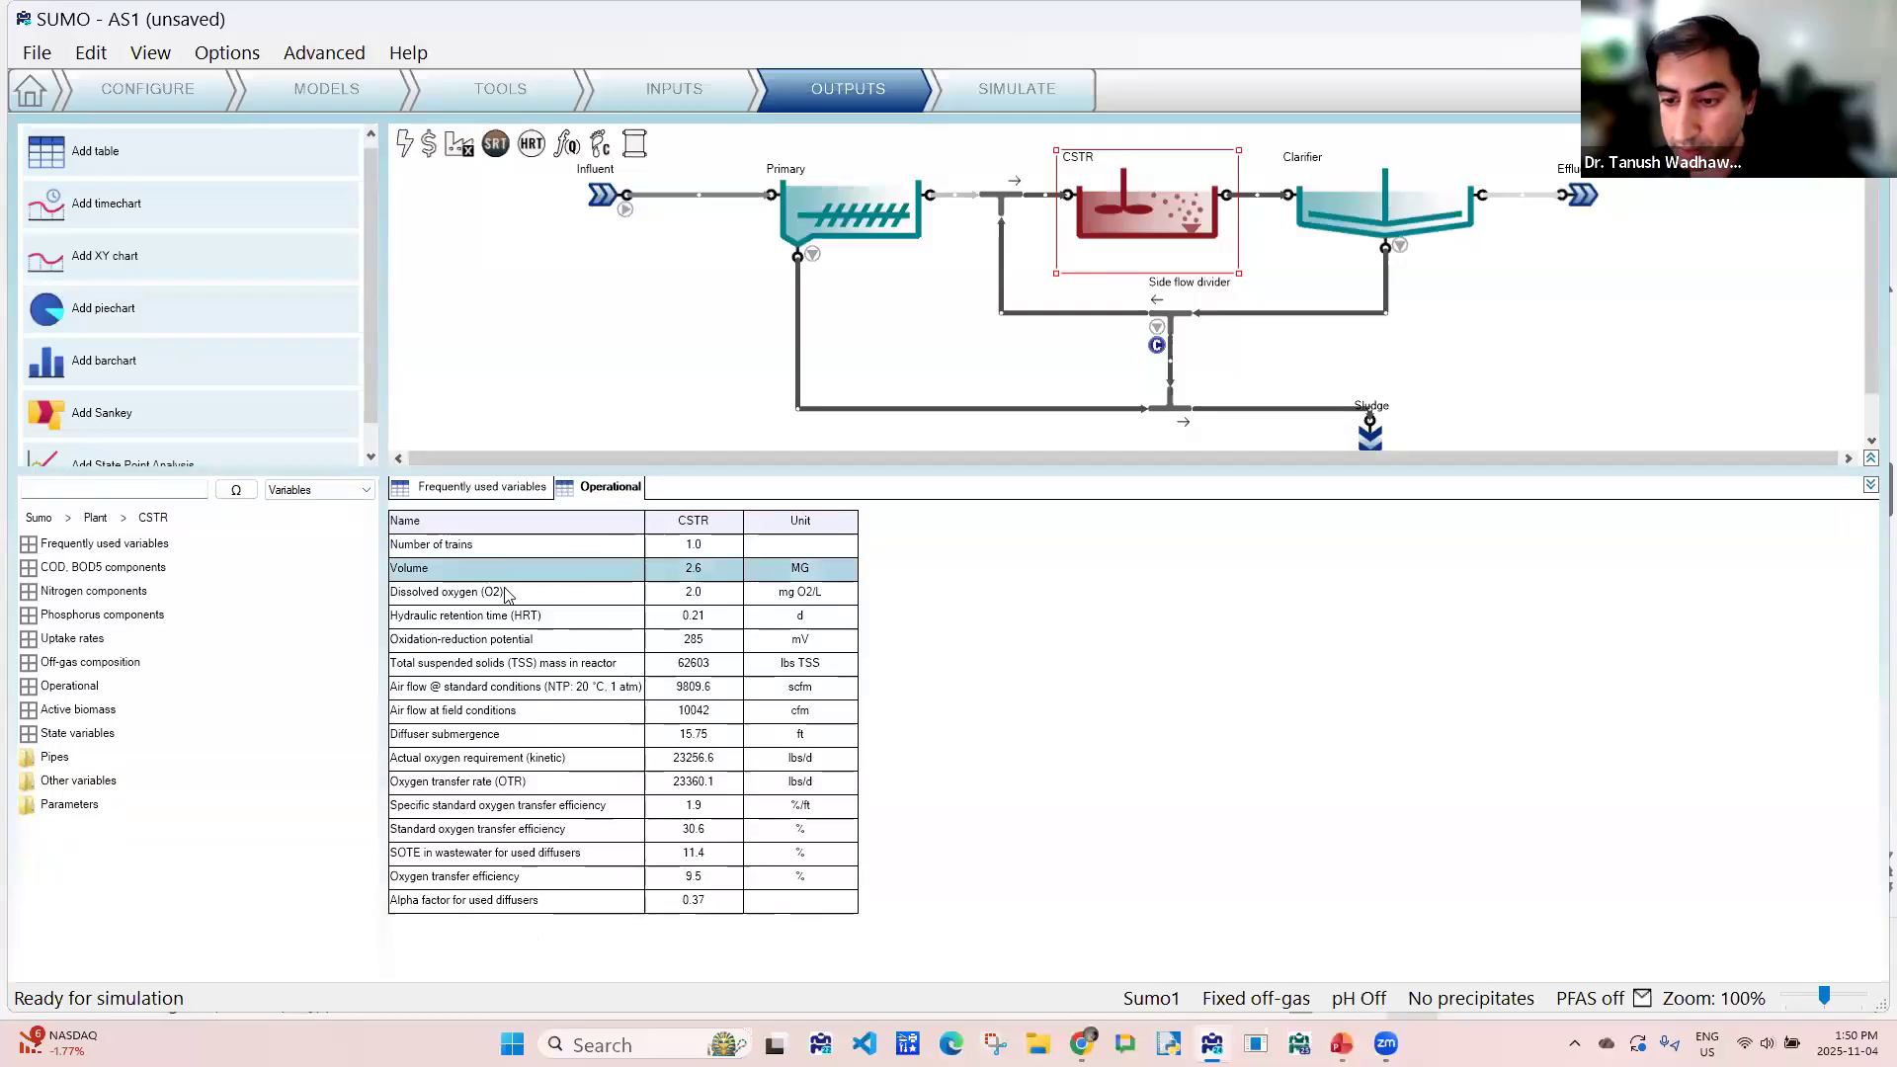
{"action": "left_click", "coordinate": [503, 593]}
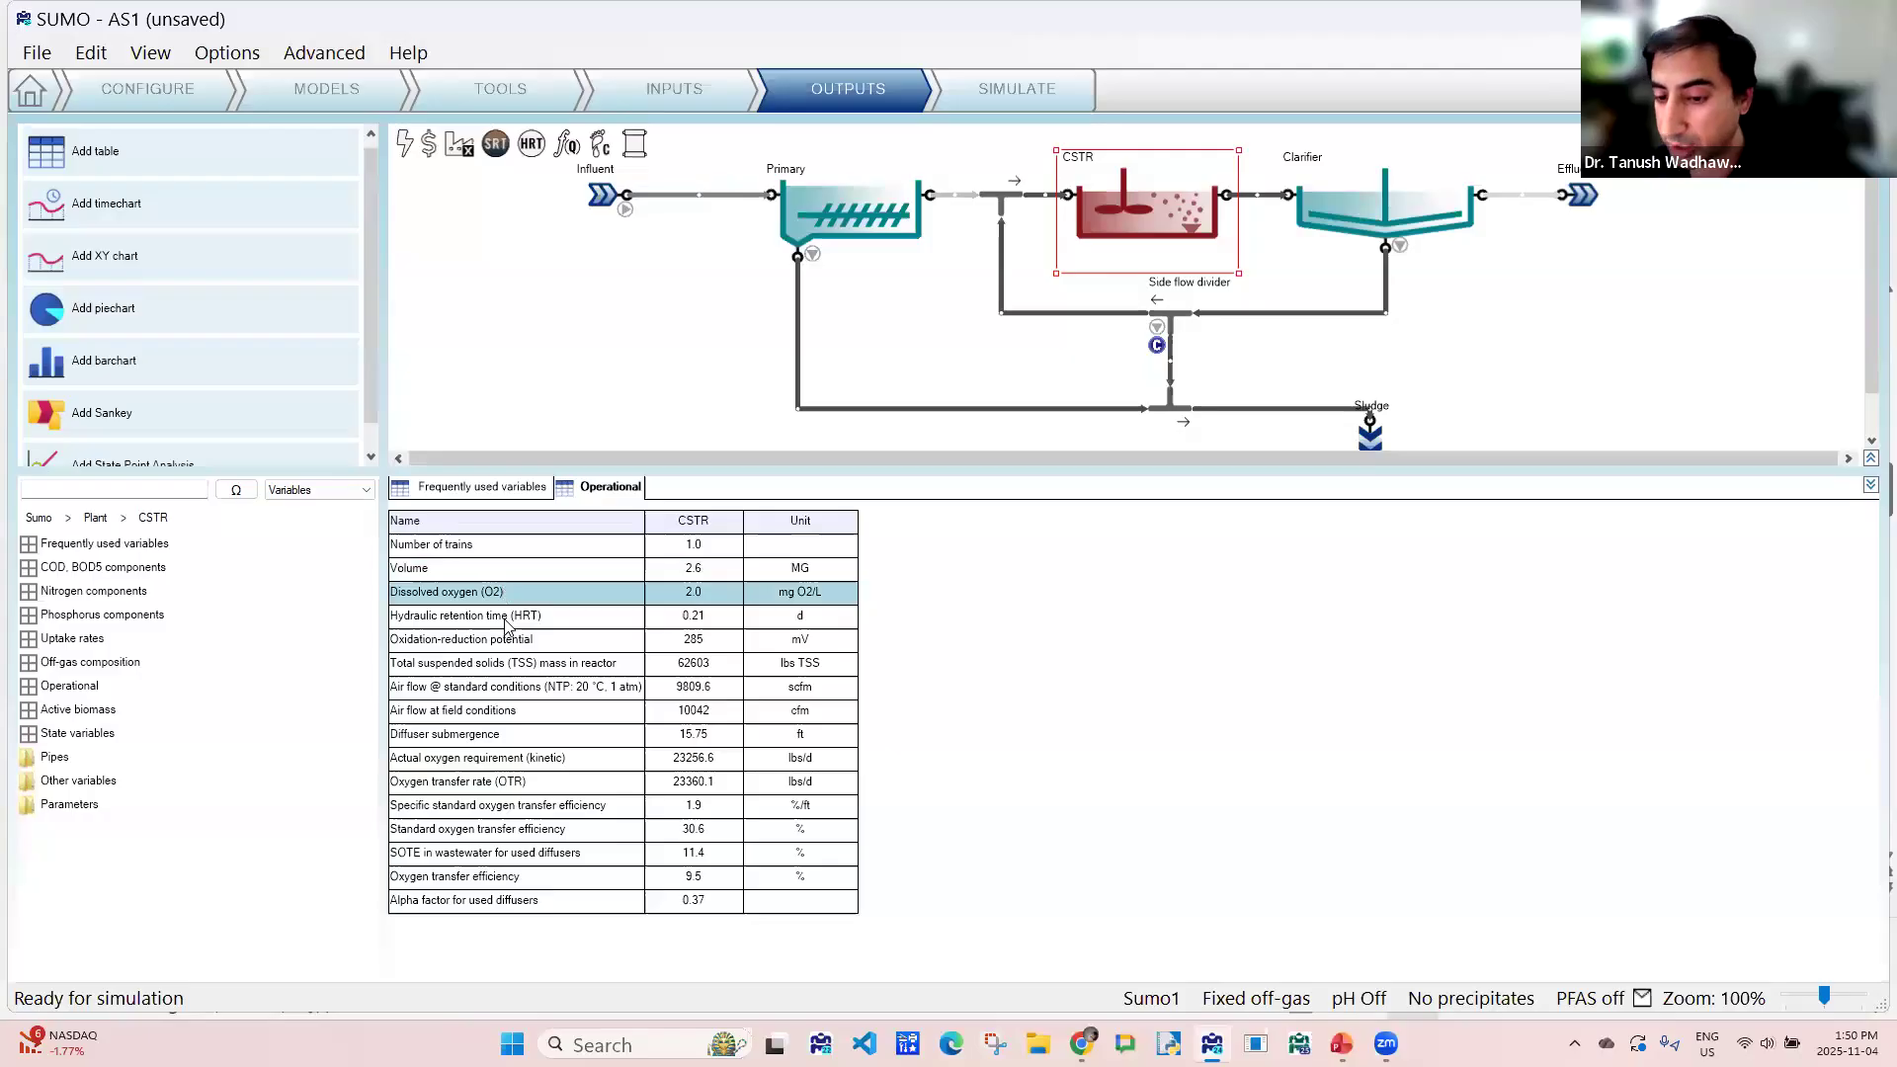
{"action": "left_click", "coordinate": [505, 620]}
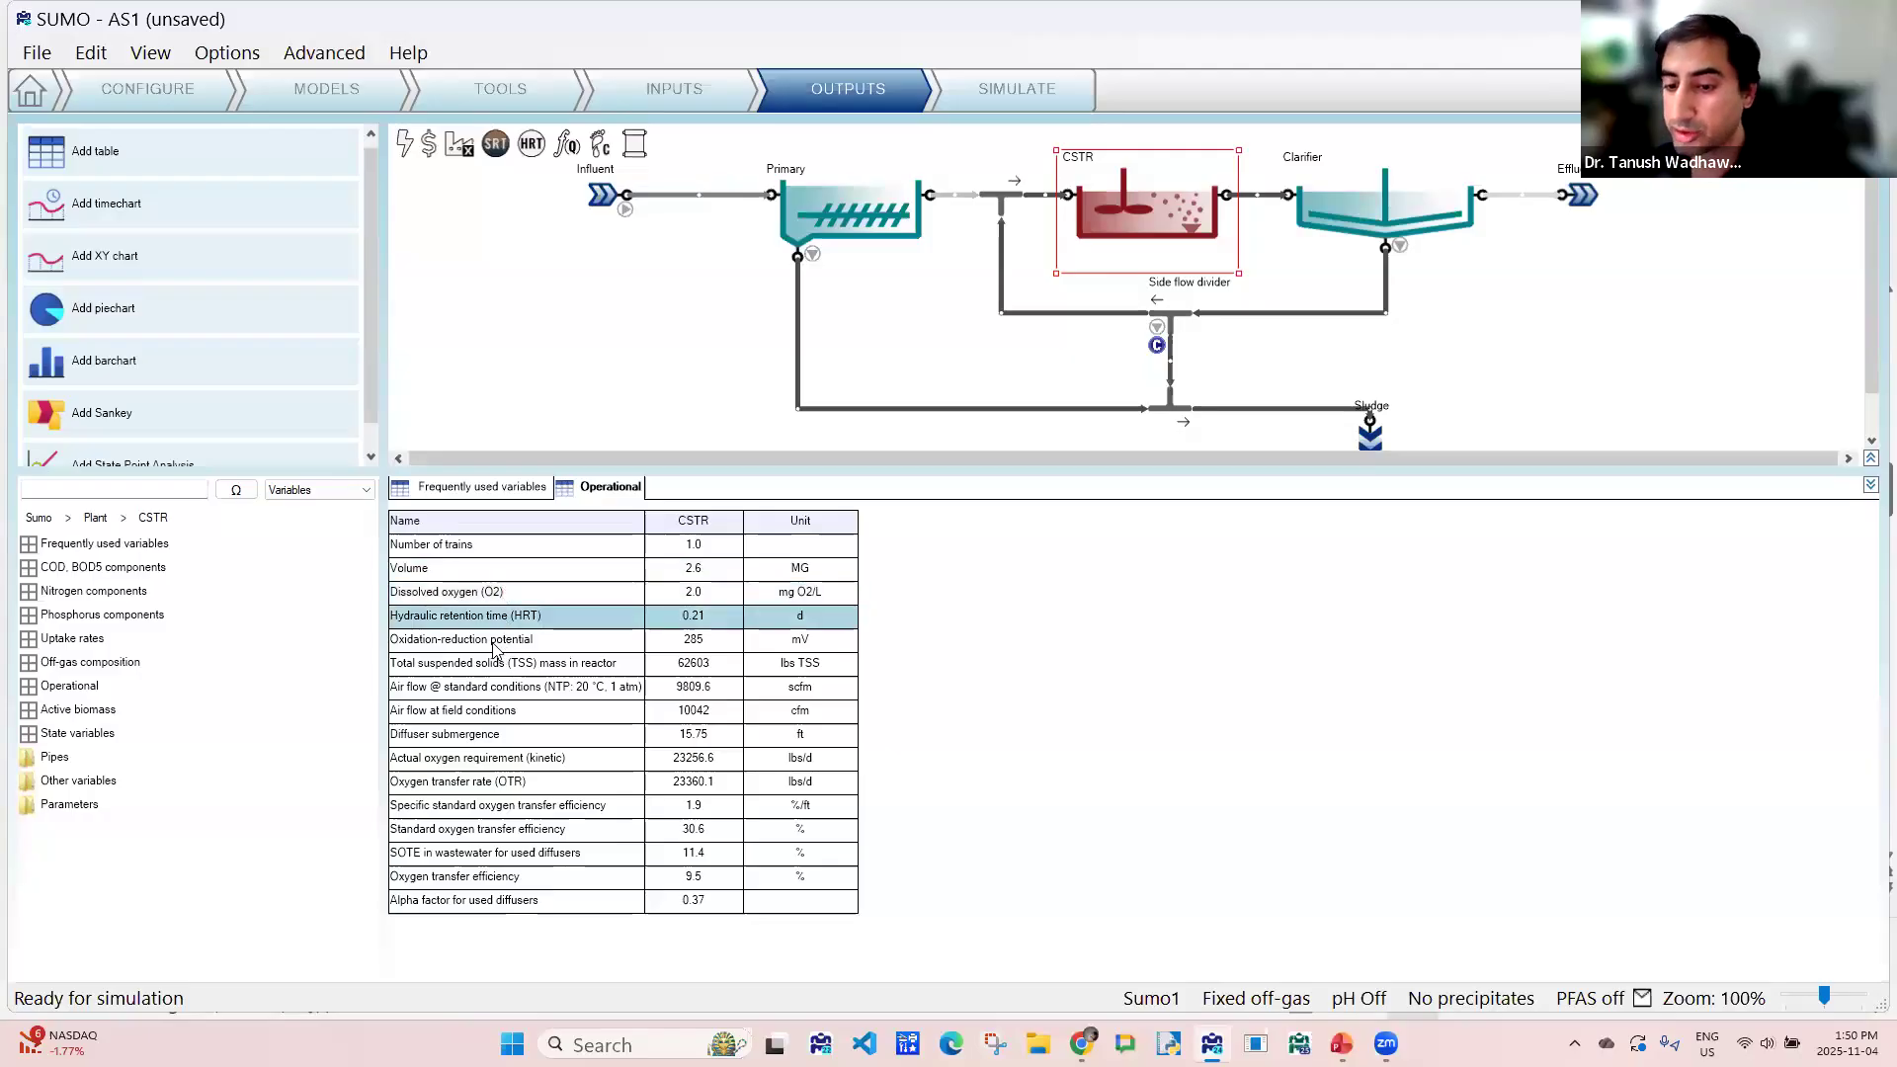
{"action": "left_click", "coordinate": [495, 648]}
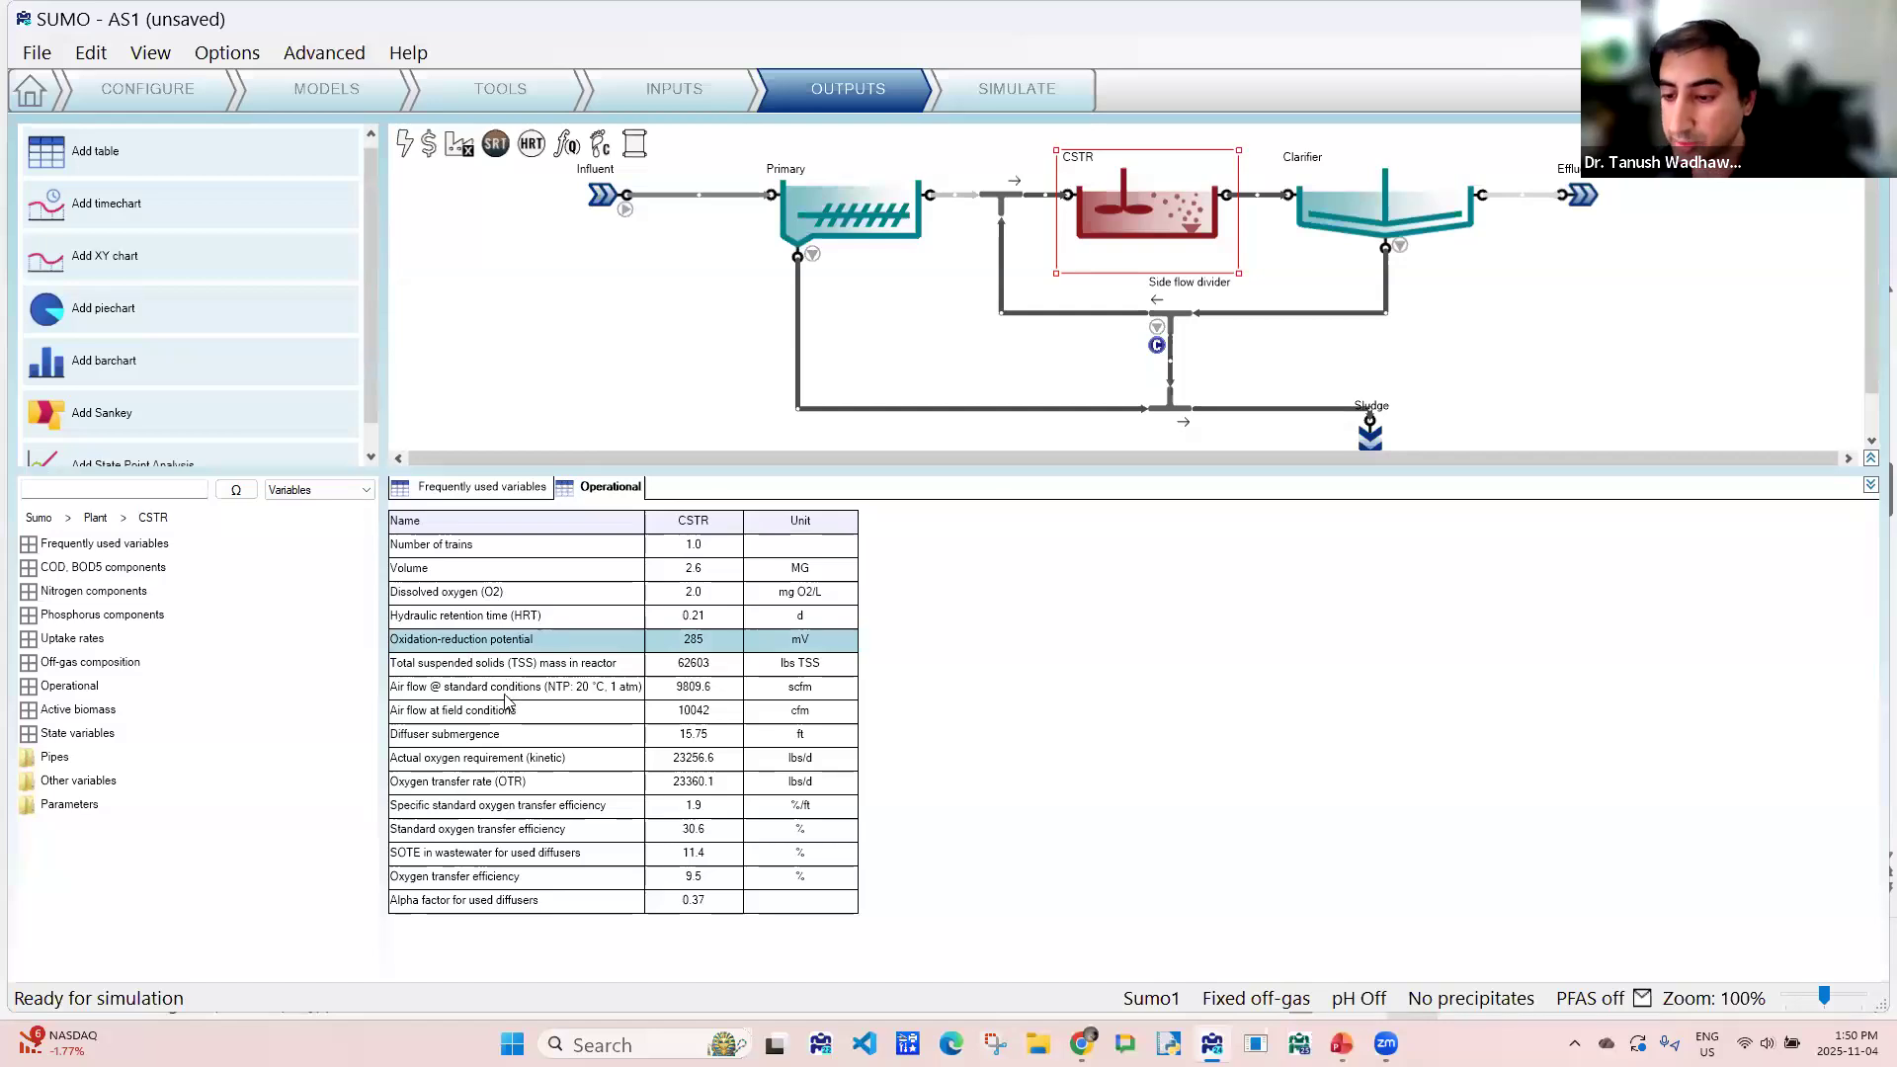
{"action": "left_click", "coordinate": [503, 692]}
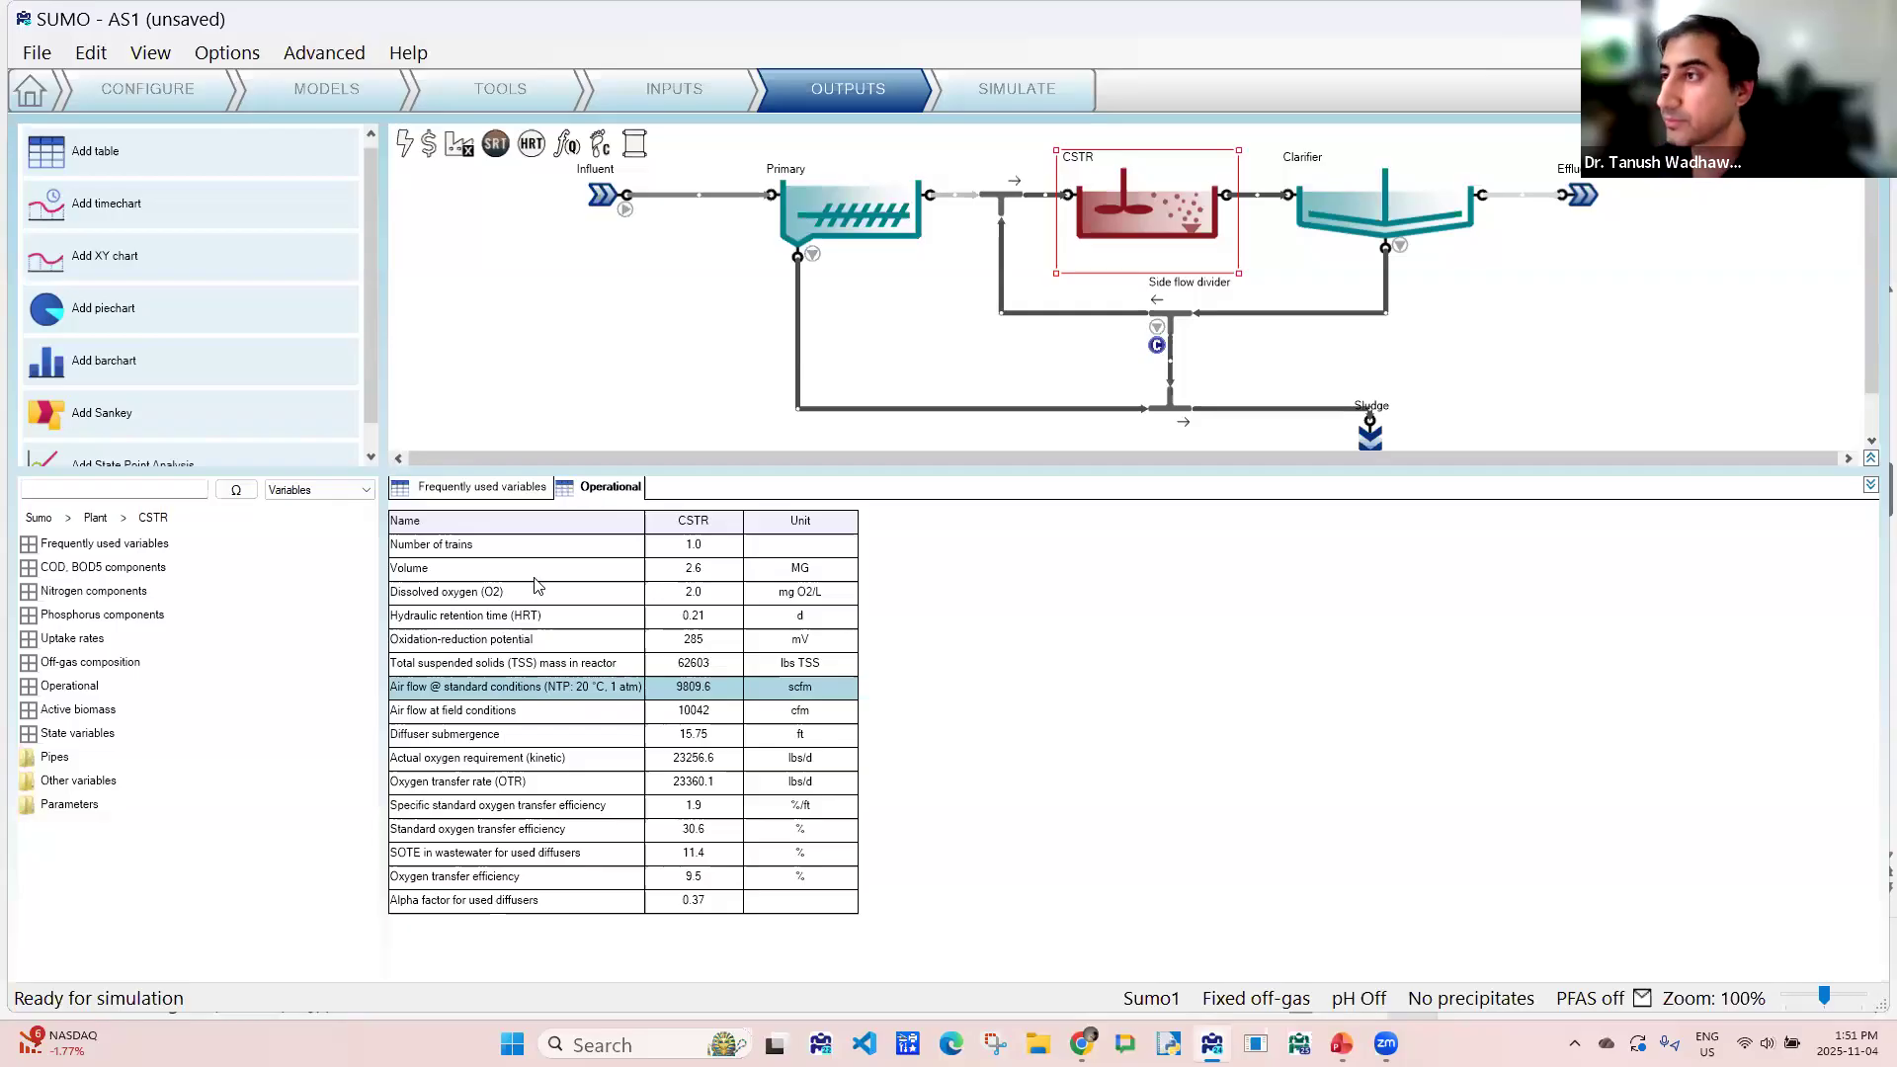
- Add a timechart plotting the Effluent's total ammonia (NHx) and nitrate and nitrite (NOx)
{"action": "left_click", "coordinate": [135, 215]}
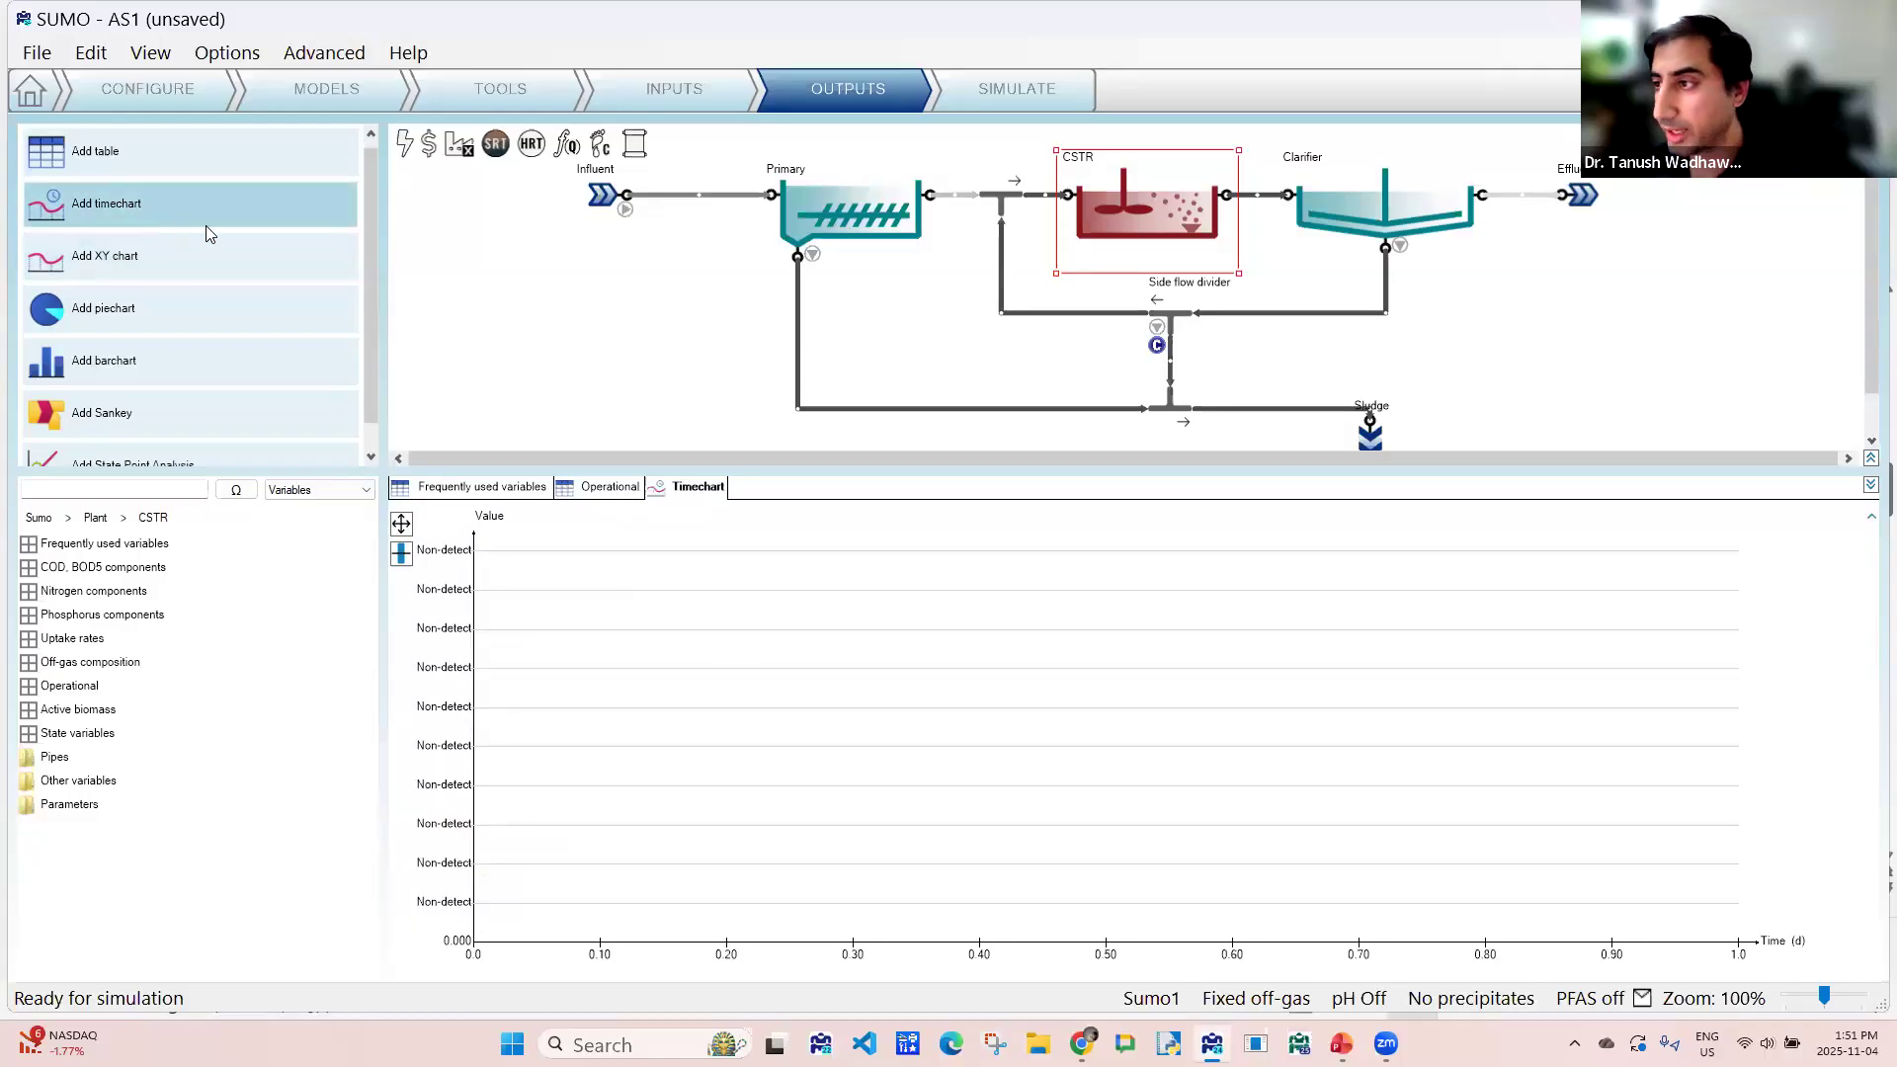
{"action": "left_click", "coordinate": [1583, 196]}
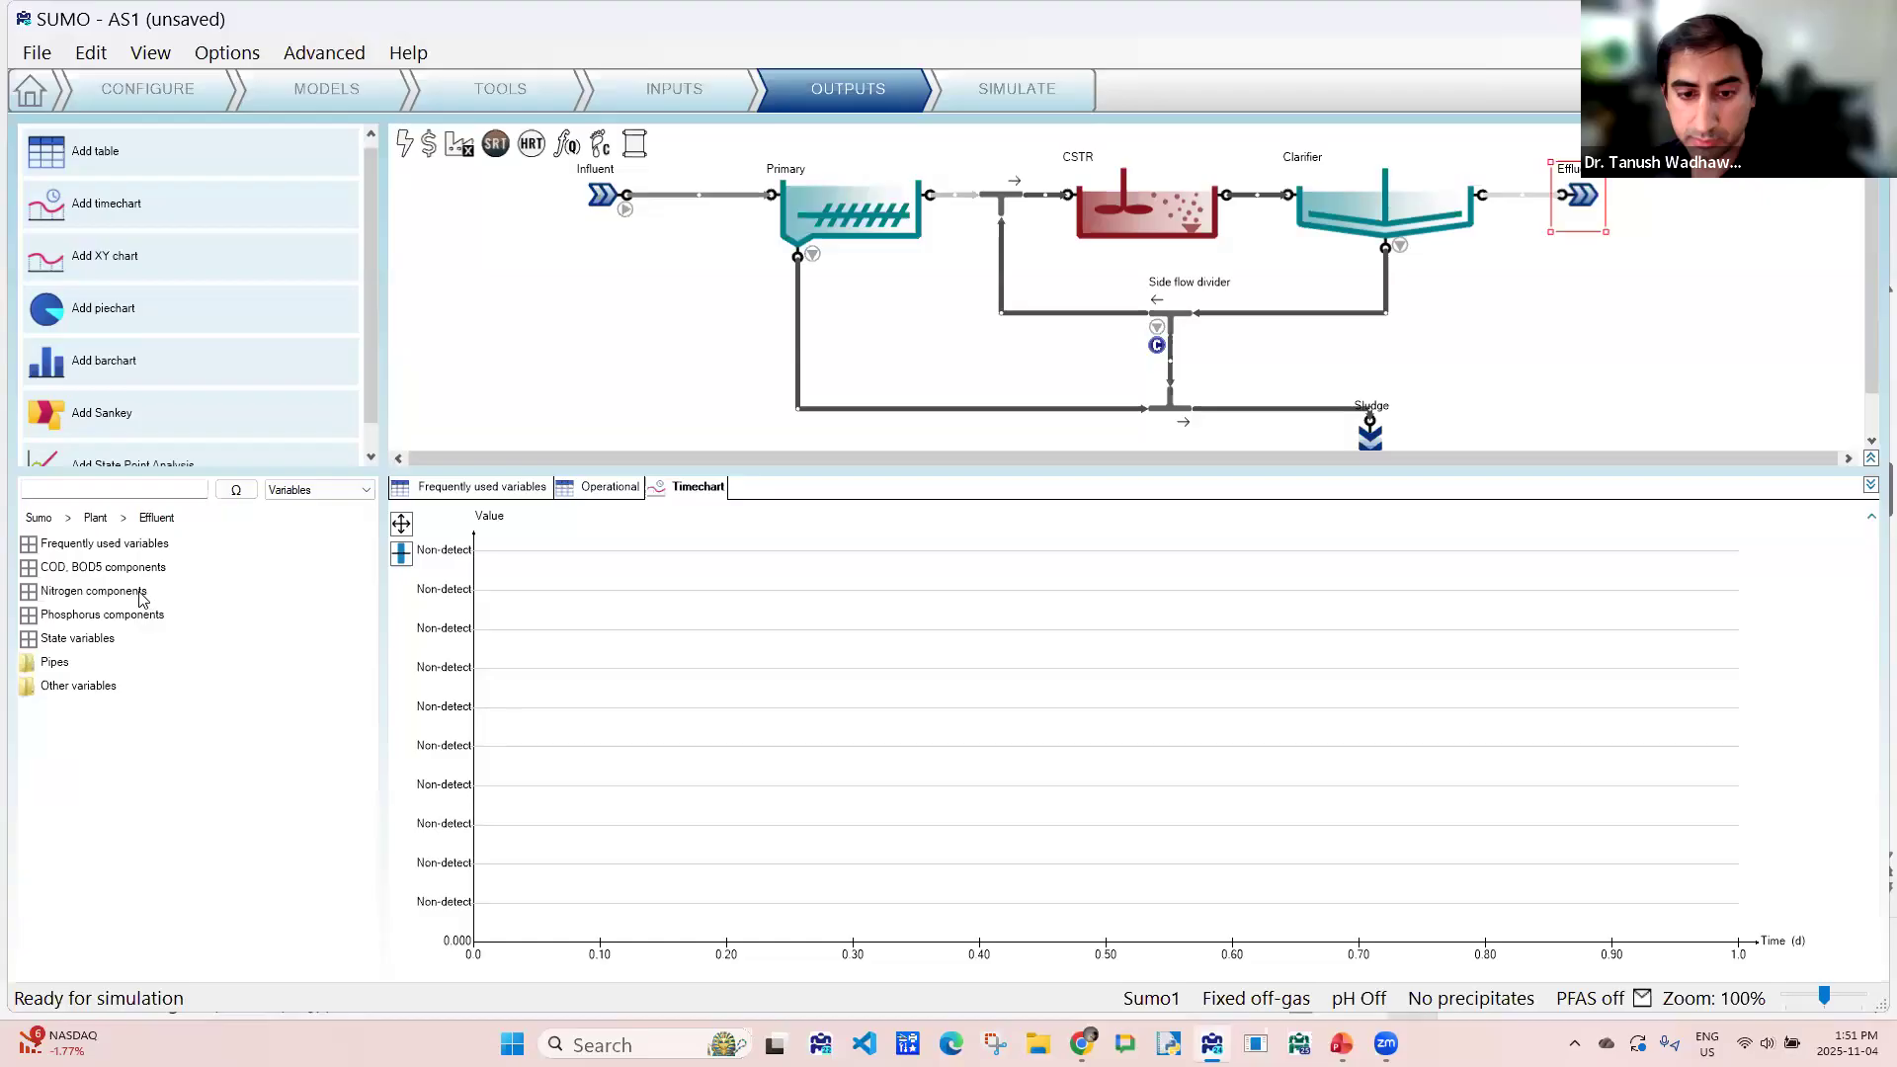
{"action": "double_click", "coordinate": [71, 594]}
{"action": "left_click_drag", "start_coordinate": [74, 546], "coordinate": [687, 605]}
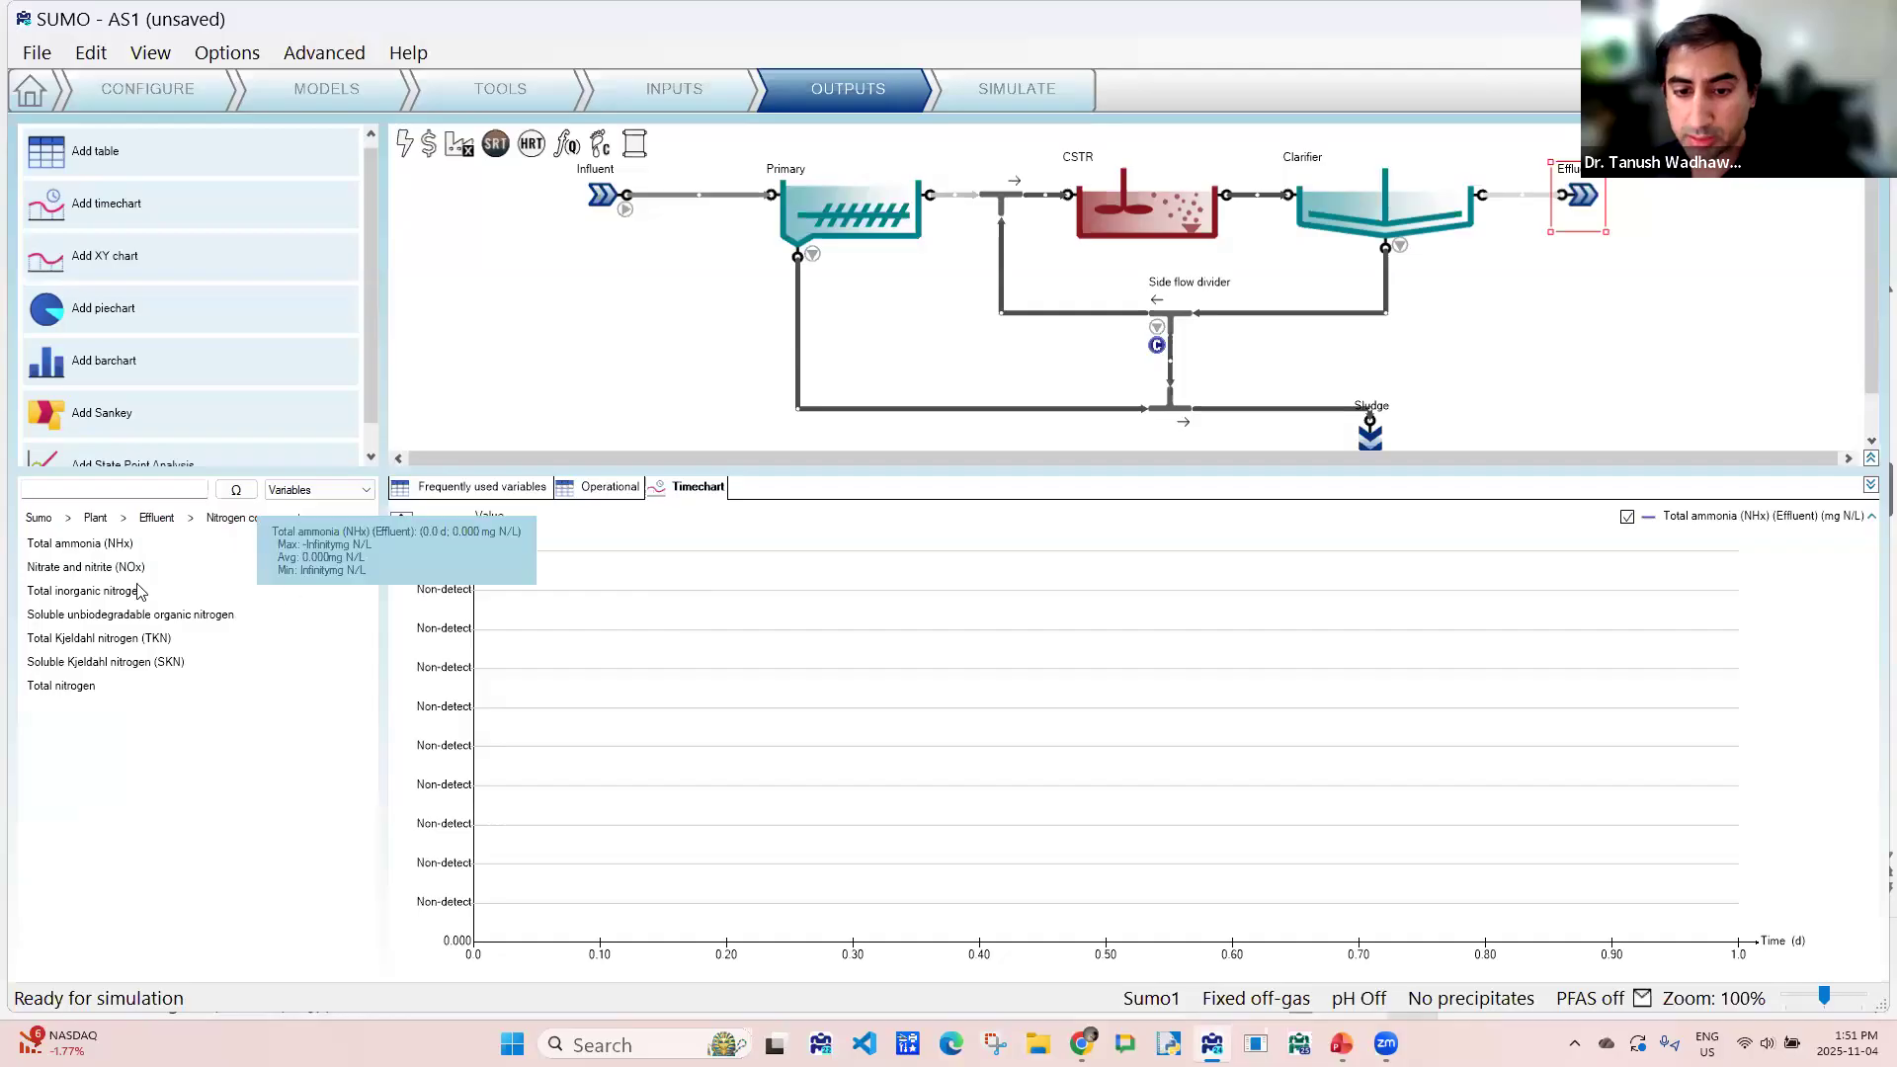
{"action": "left_click_drag", "start_coordinate": [163, 569], "coordinate": [533, 609]}
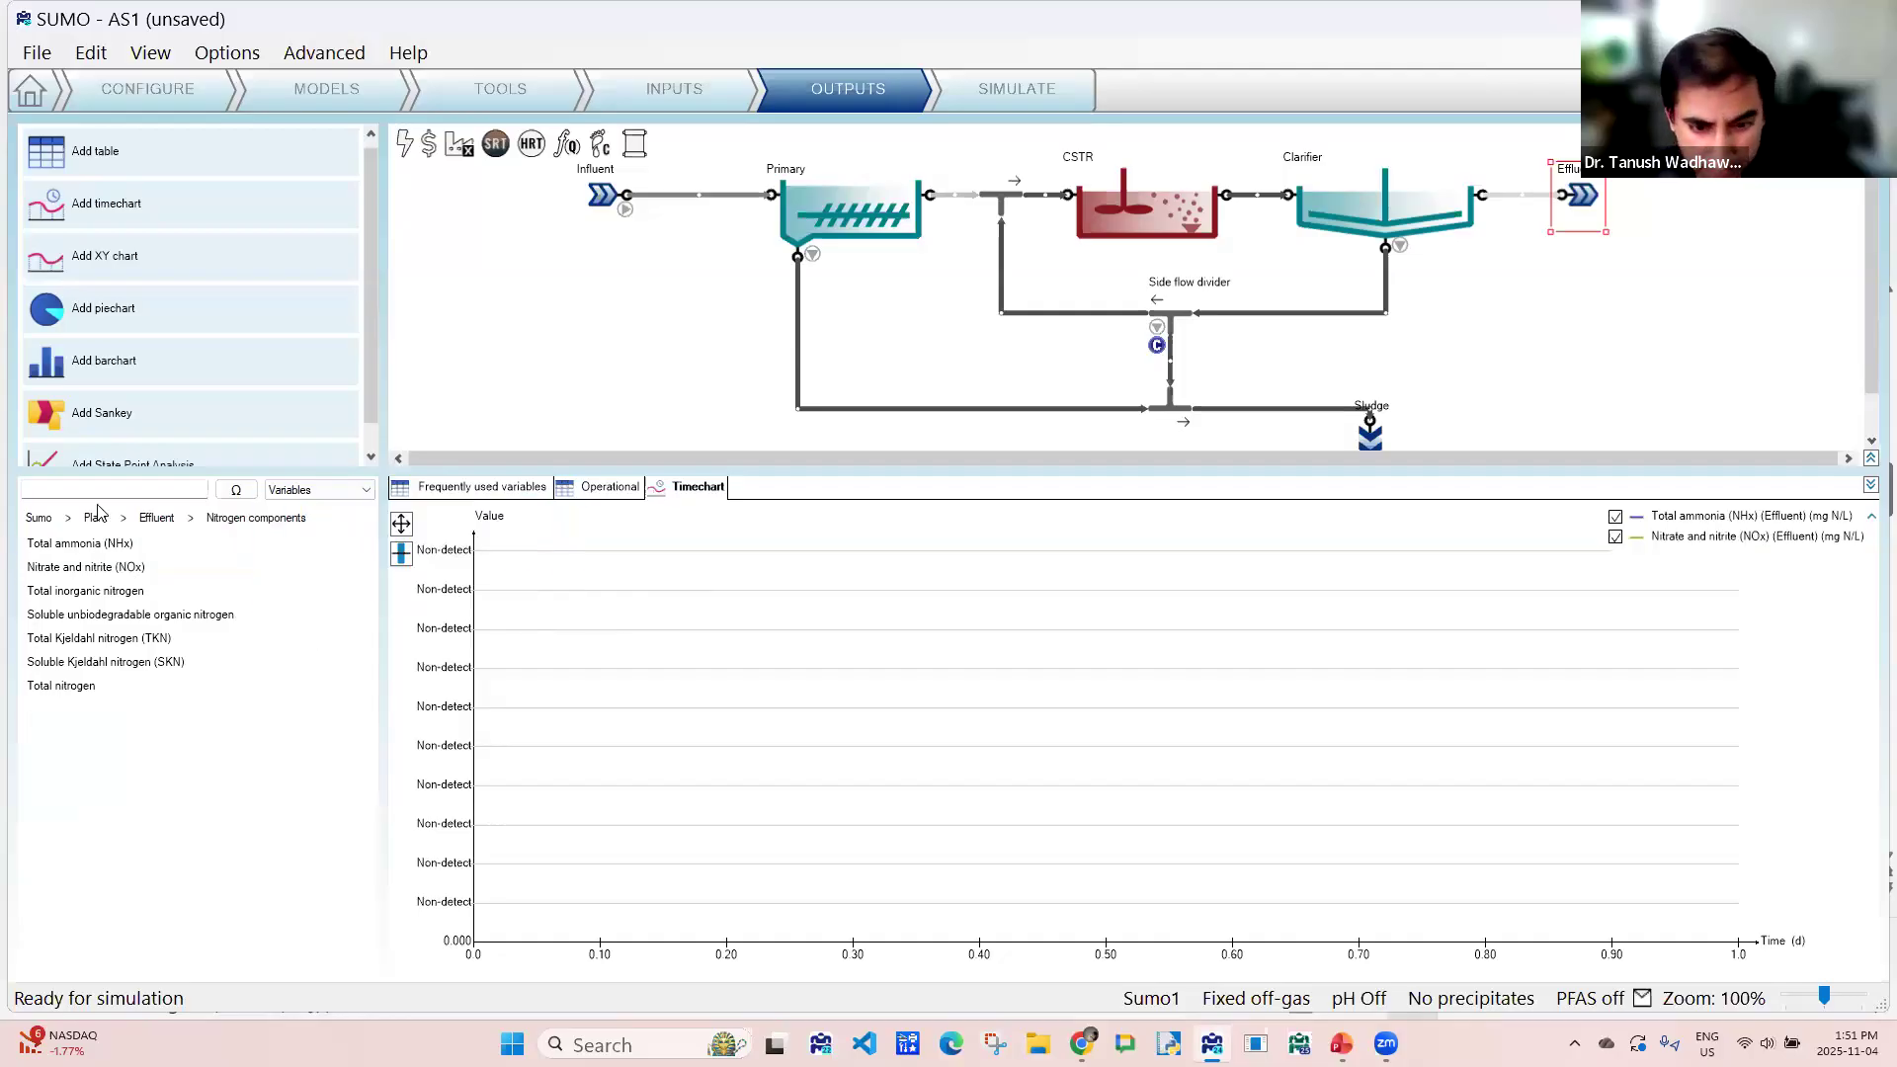
- Add the Effluent's total nitrogen to the timechart and rename the chart "N in effluent"
{"action": "left_click_drag", "start_coordinate": [56, 684], "coordinate": [1347, 801]}
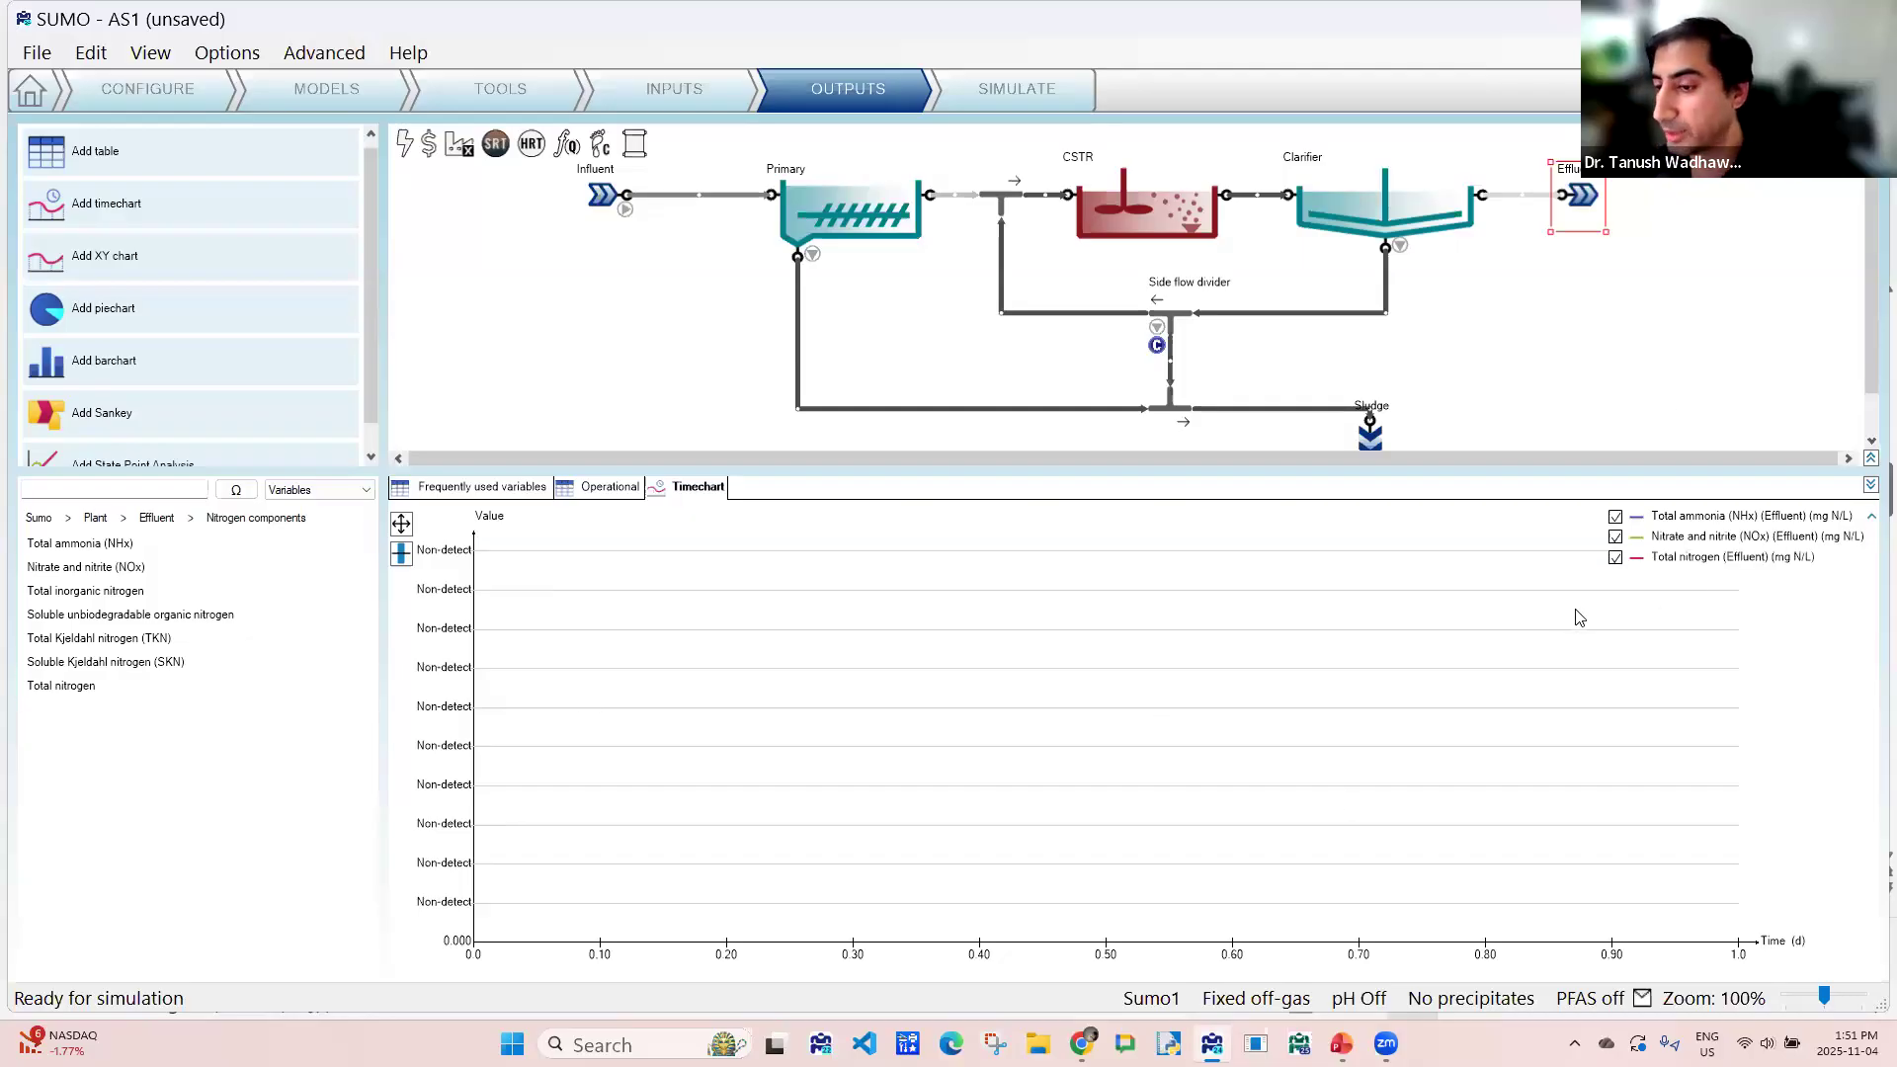
{"action": "double_click", "coordinate": [691, 484]}
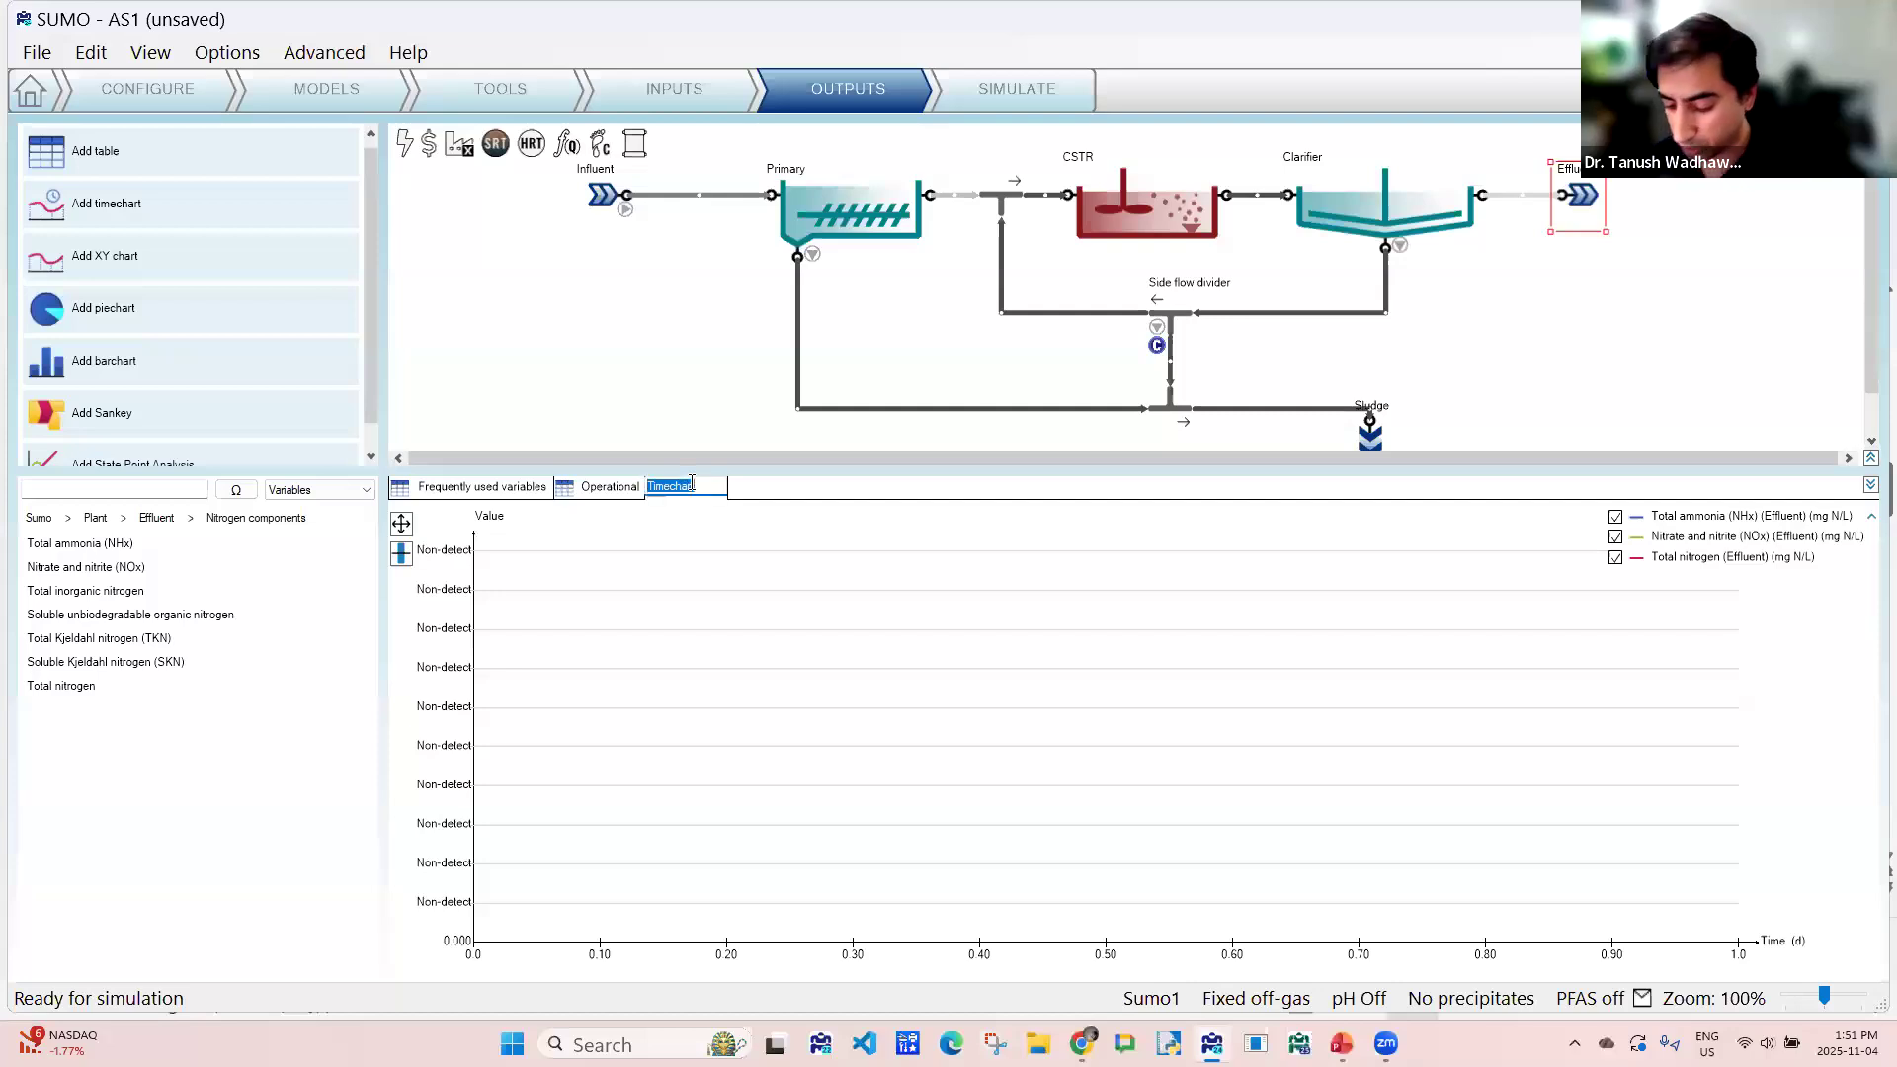
{"action": "type", "text": "N"}
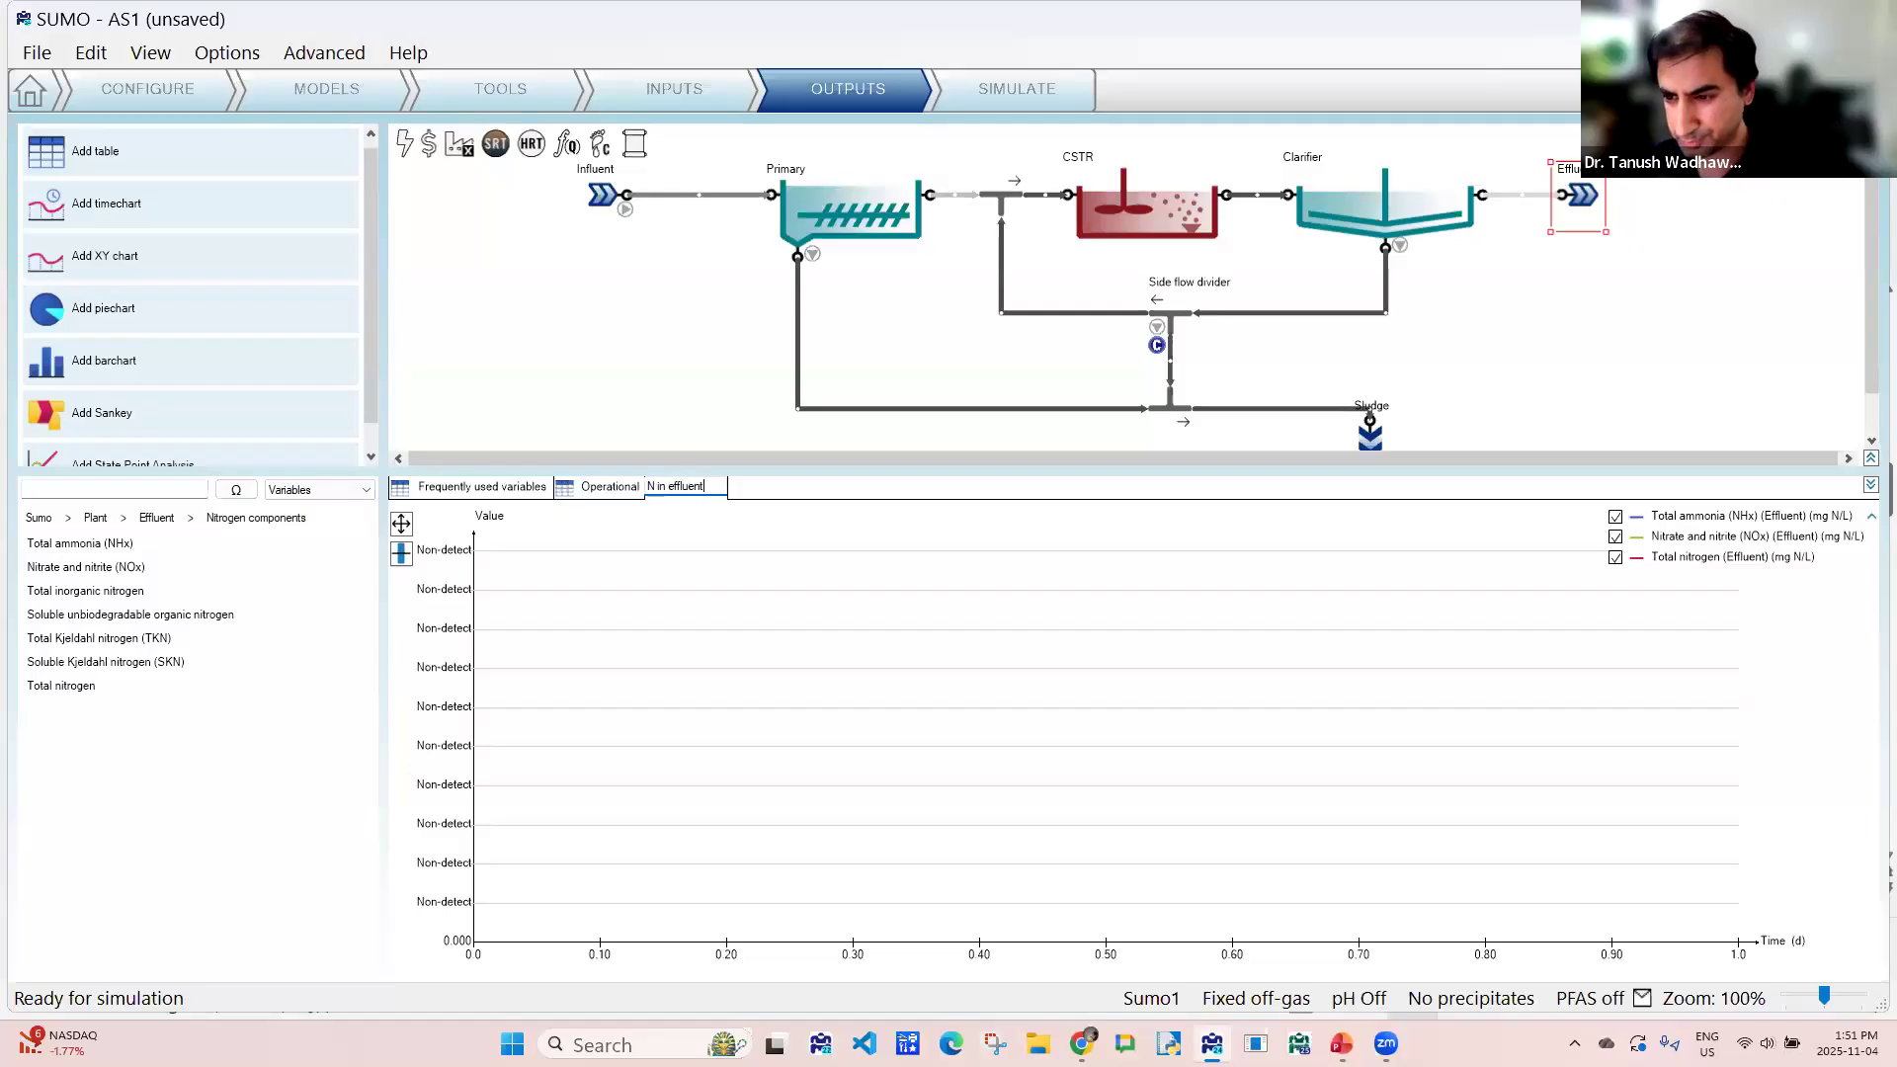
{"action": "type", "text": " in effluent"}
{"action": "key", "text": "Return"}
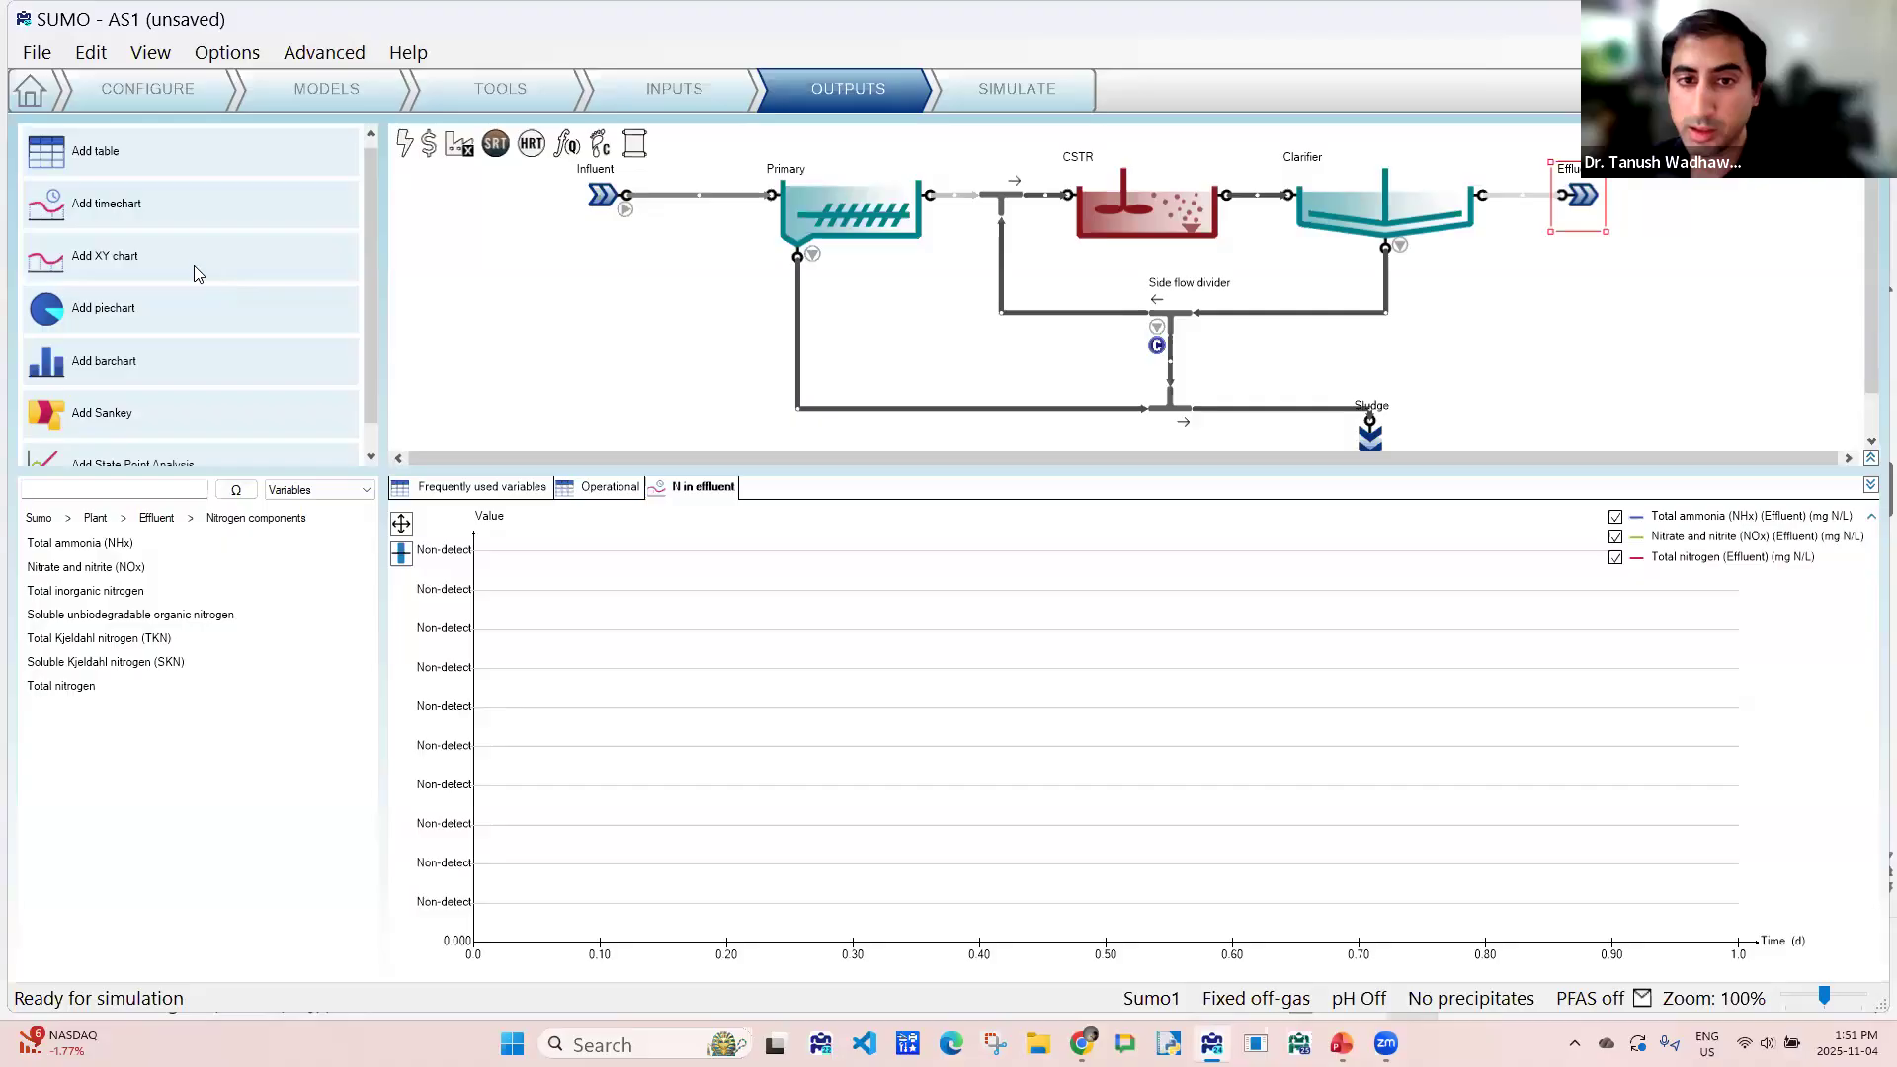
- Add a timechart named "Yield" that plots the plantwide Yield variable
{"action": "left_click", "coordinate": [164, 223]}
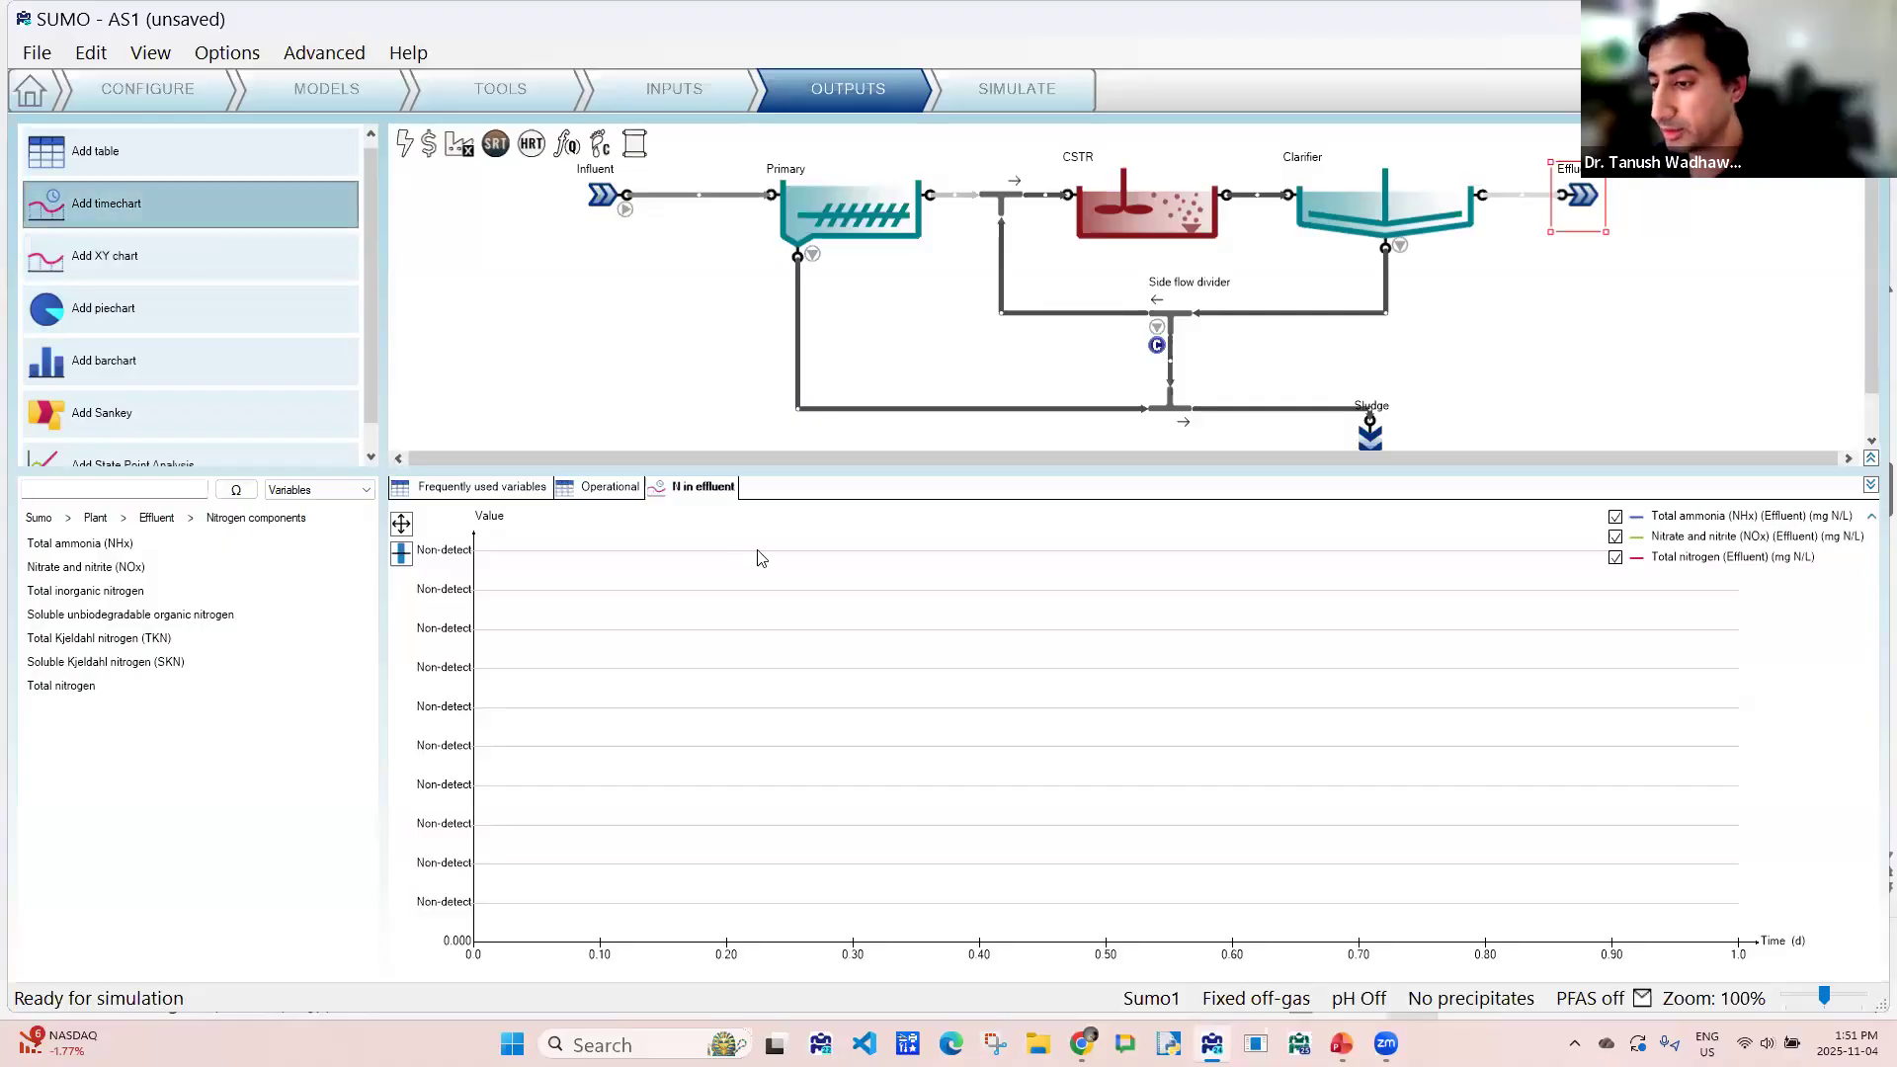
{"action": "double_click", "coordinate": [781, 488]}
{"action": "type", "text": "Yield"}
{"action": "key", "text": "Return"}
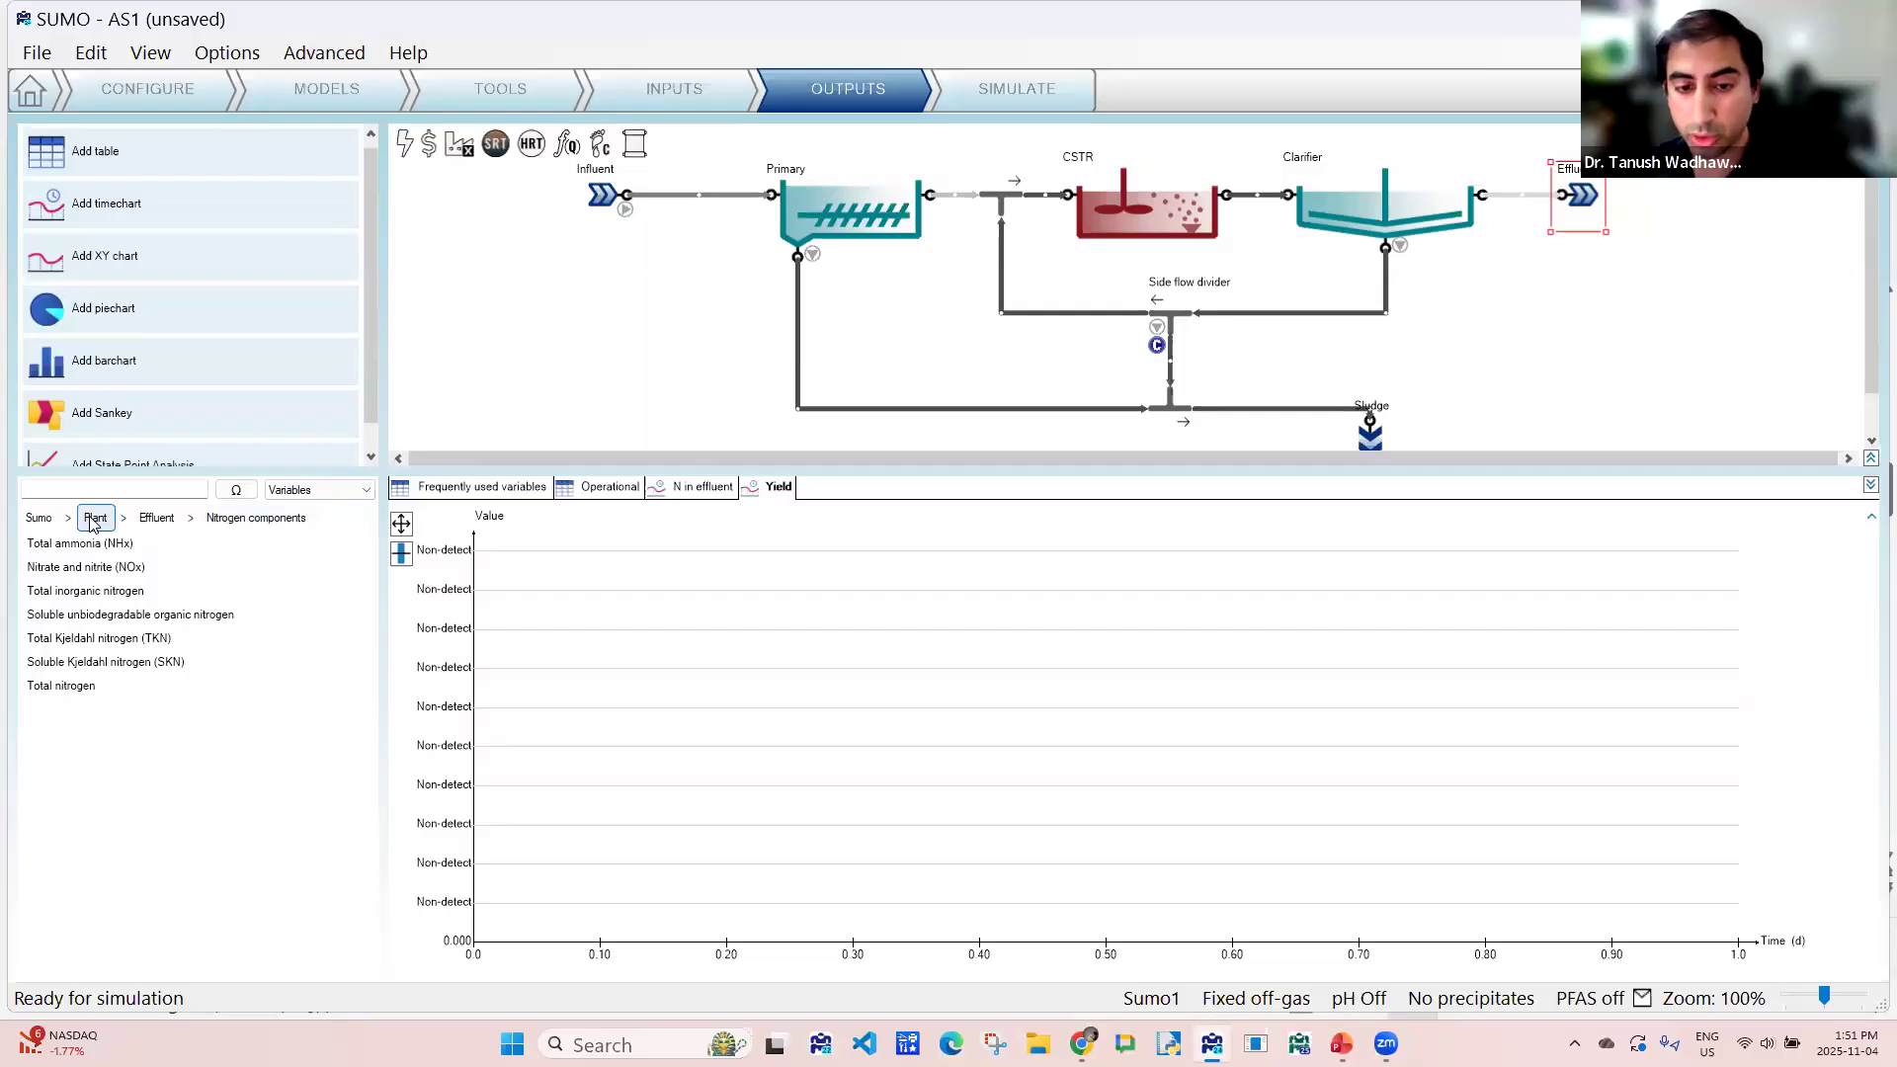
{"action": "left_click", "coordinate": [462, 150]}
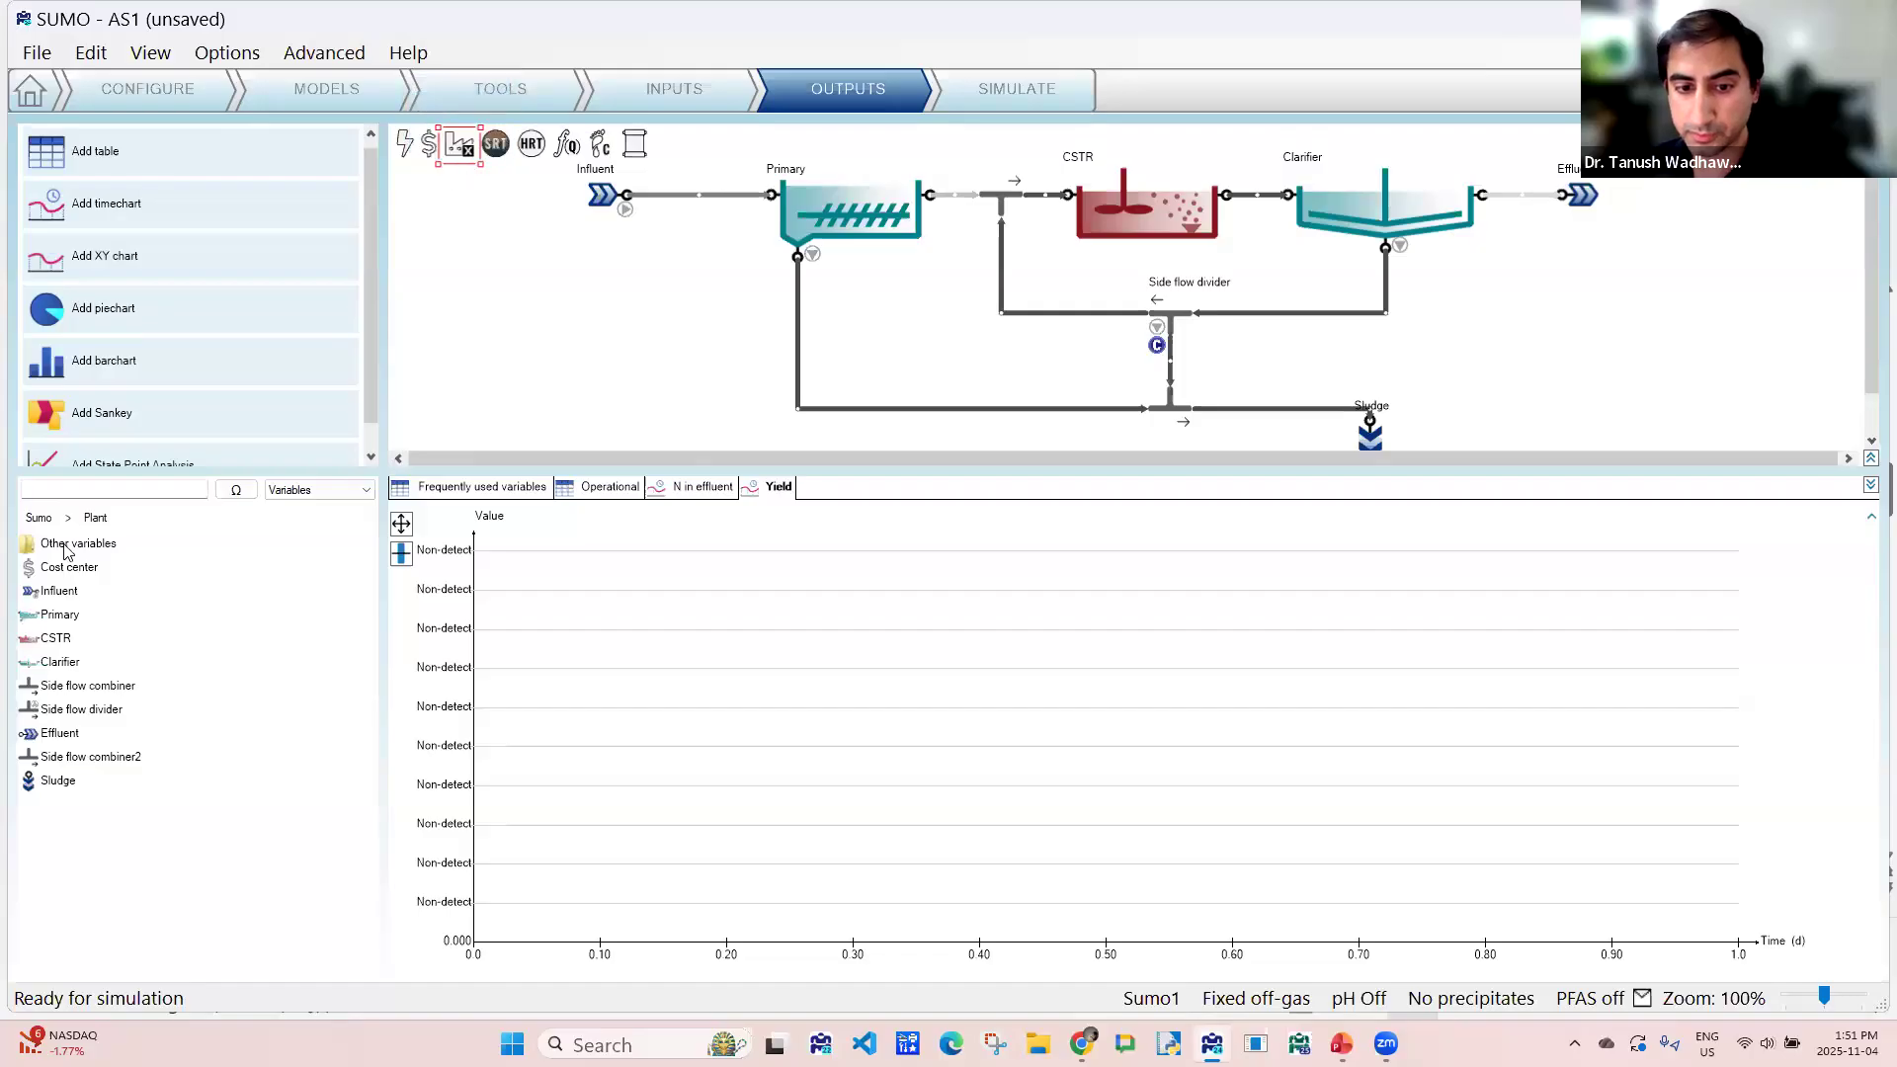
{"action": "double_click", "coordinate": [65, 546]}
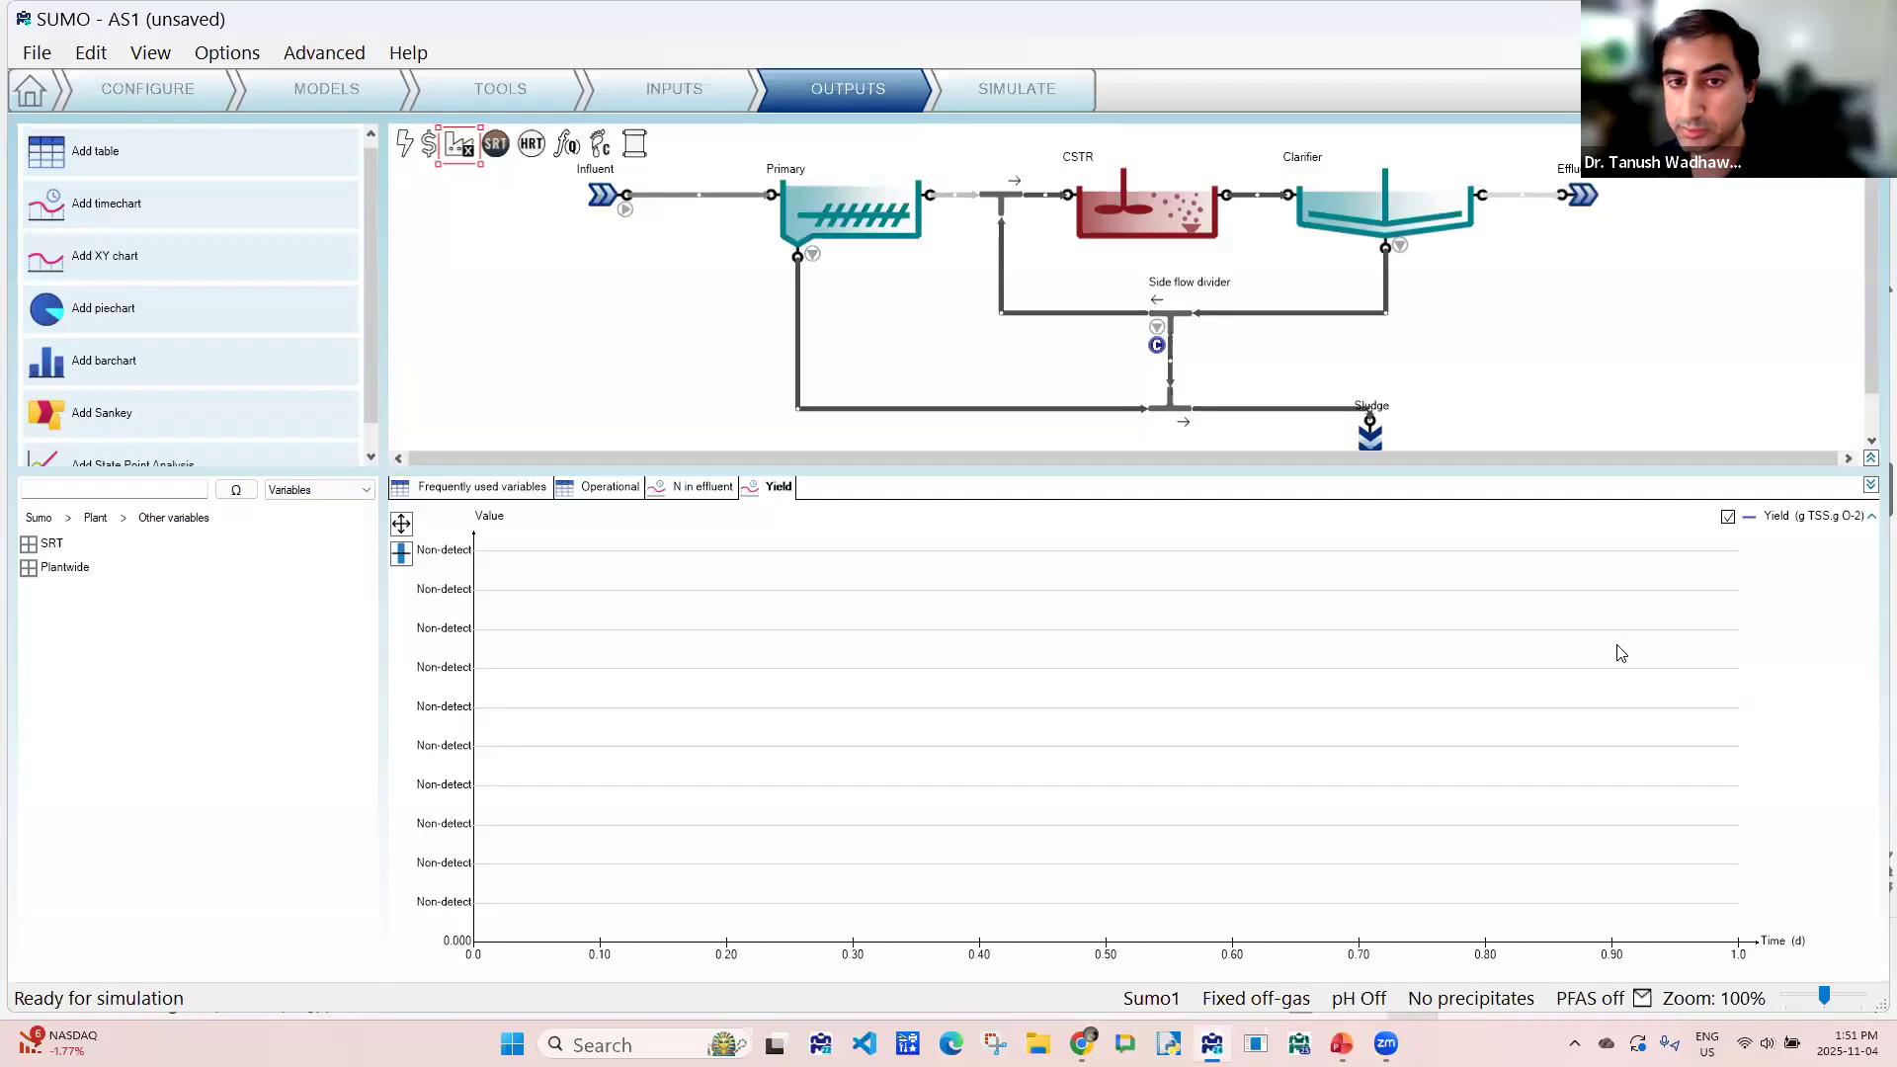
- Add a timechart named "AOR" that plots the CSTR's actual oxygen requirement (kinetic)
{"action": "left_click", "coordinate": [168, 195]}
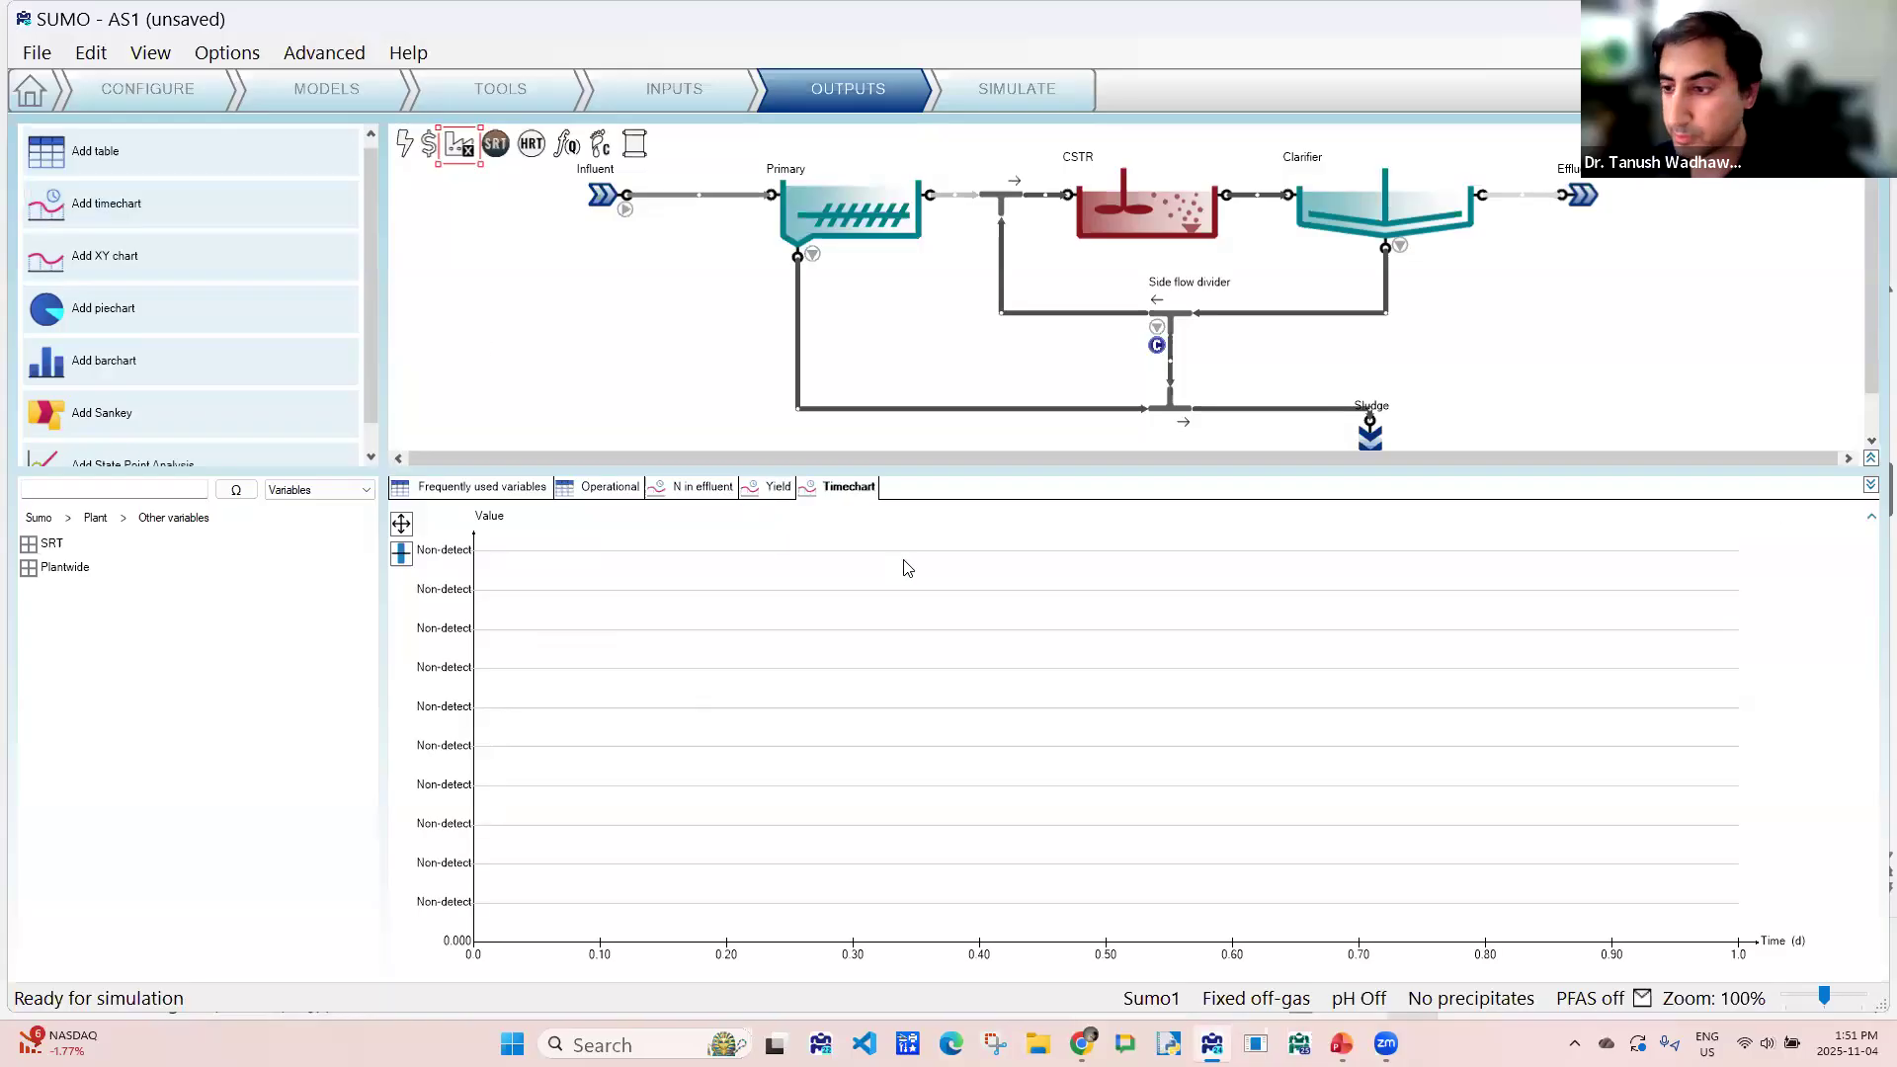
{"action": "double_click", "coordinate": [858, 487]}
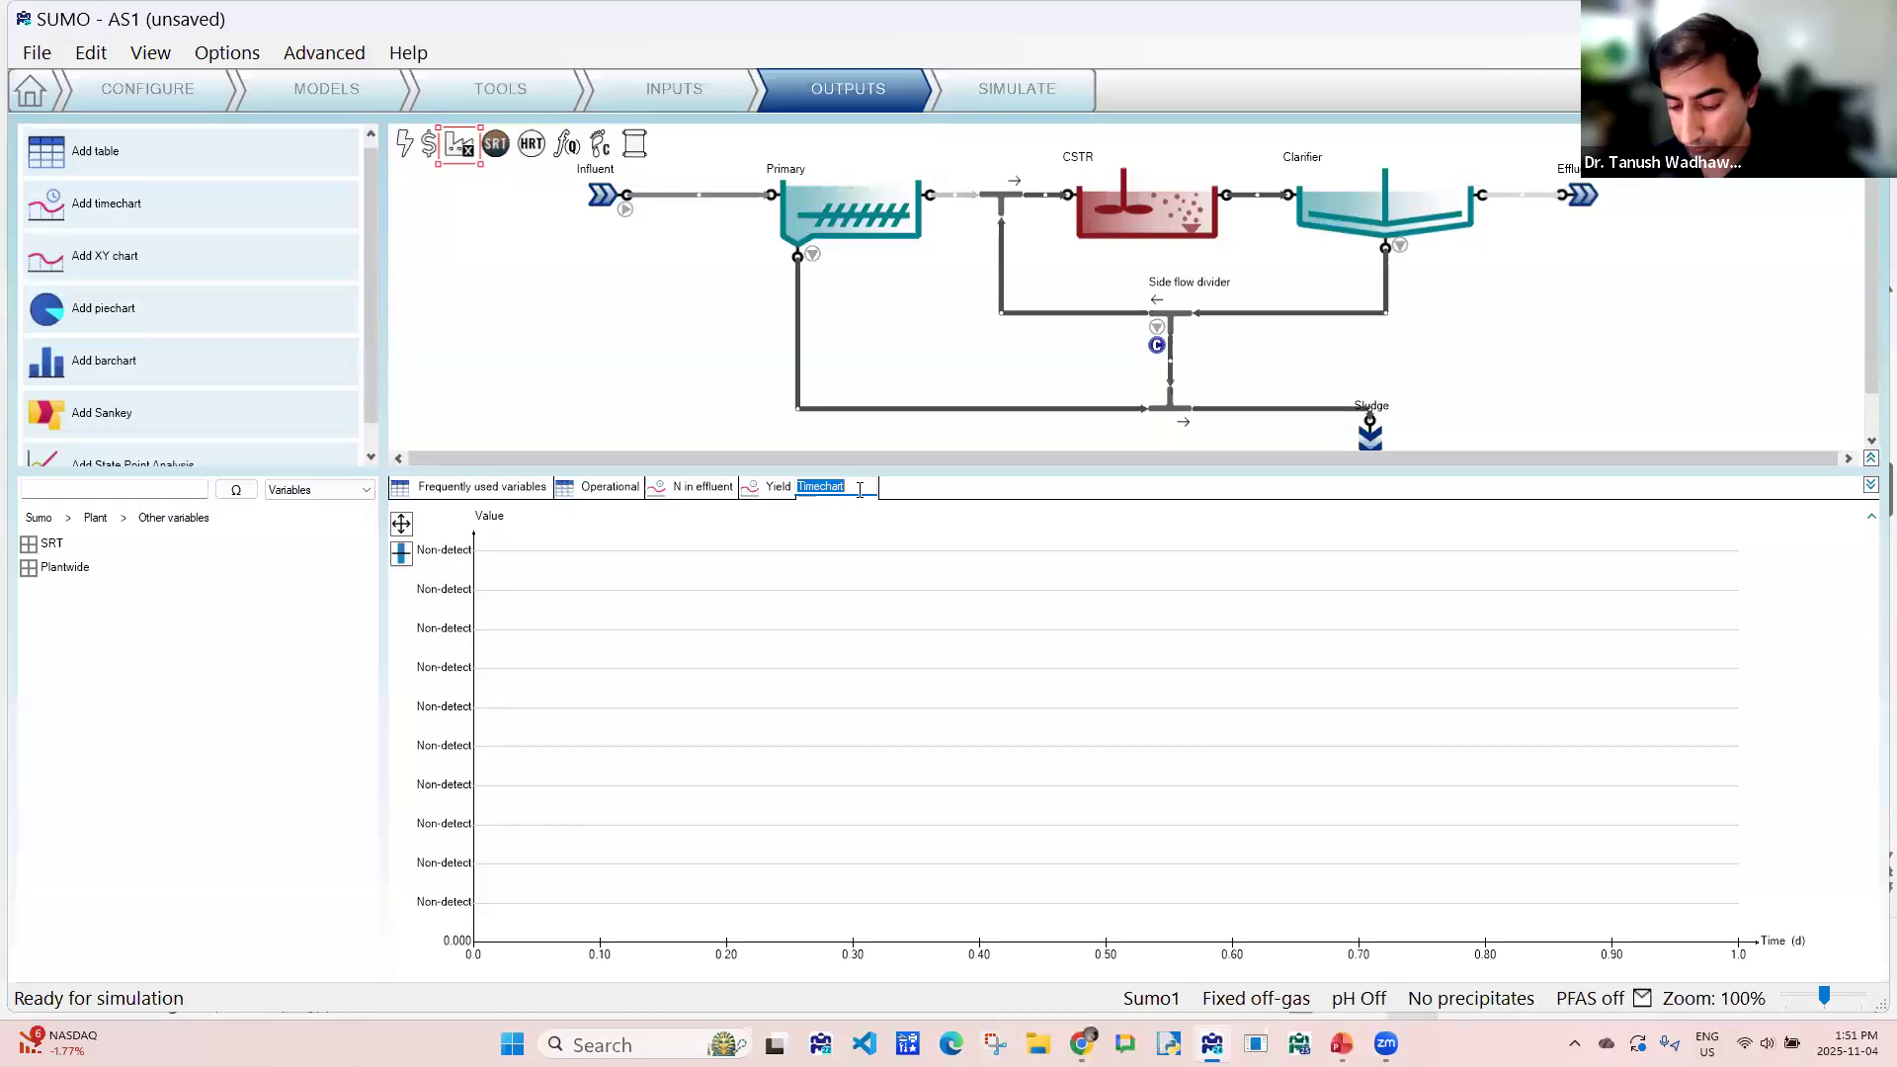
{"action": "type", "text": "AOR"}
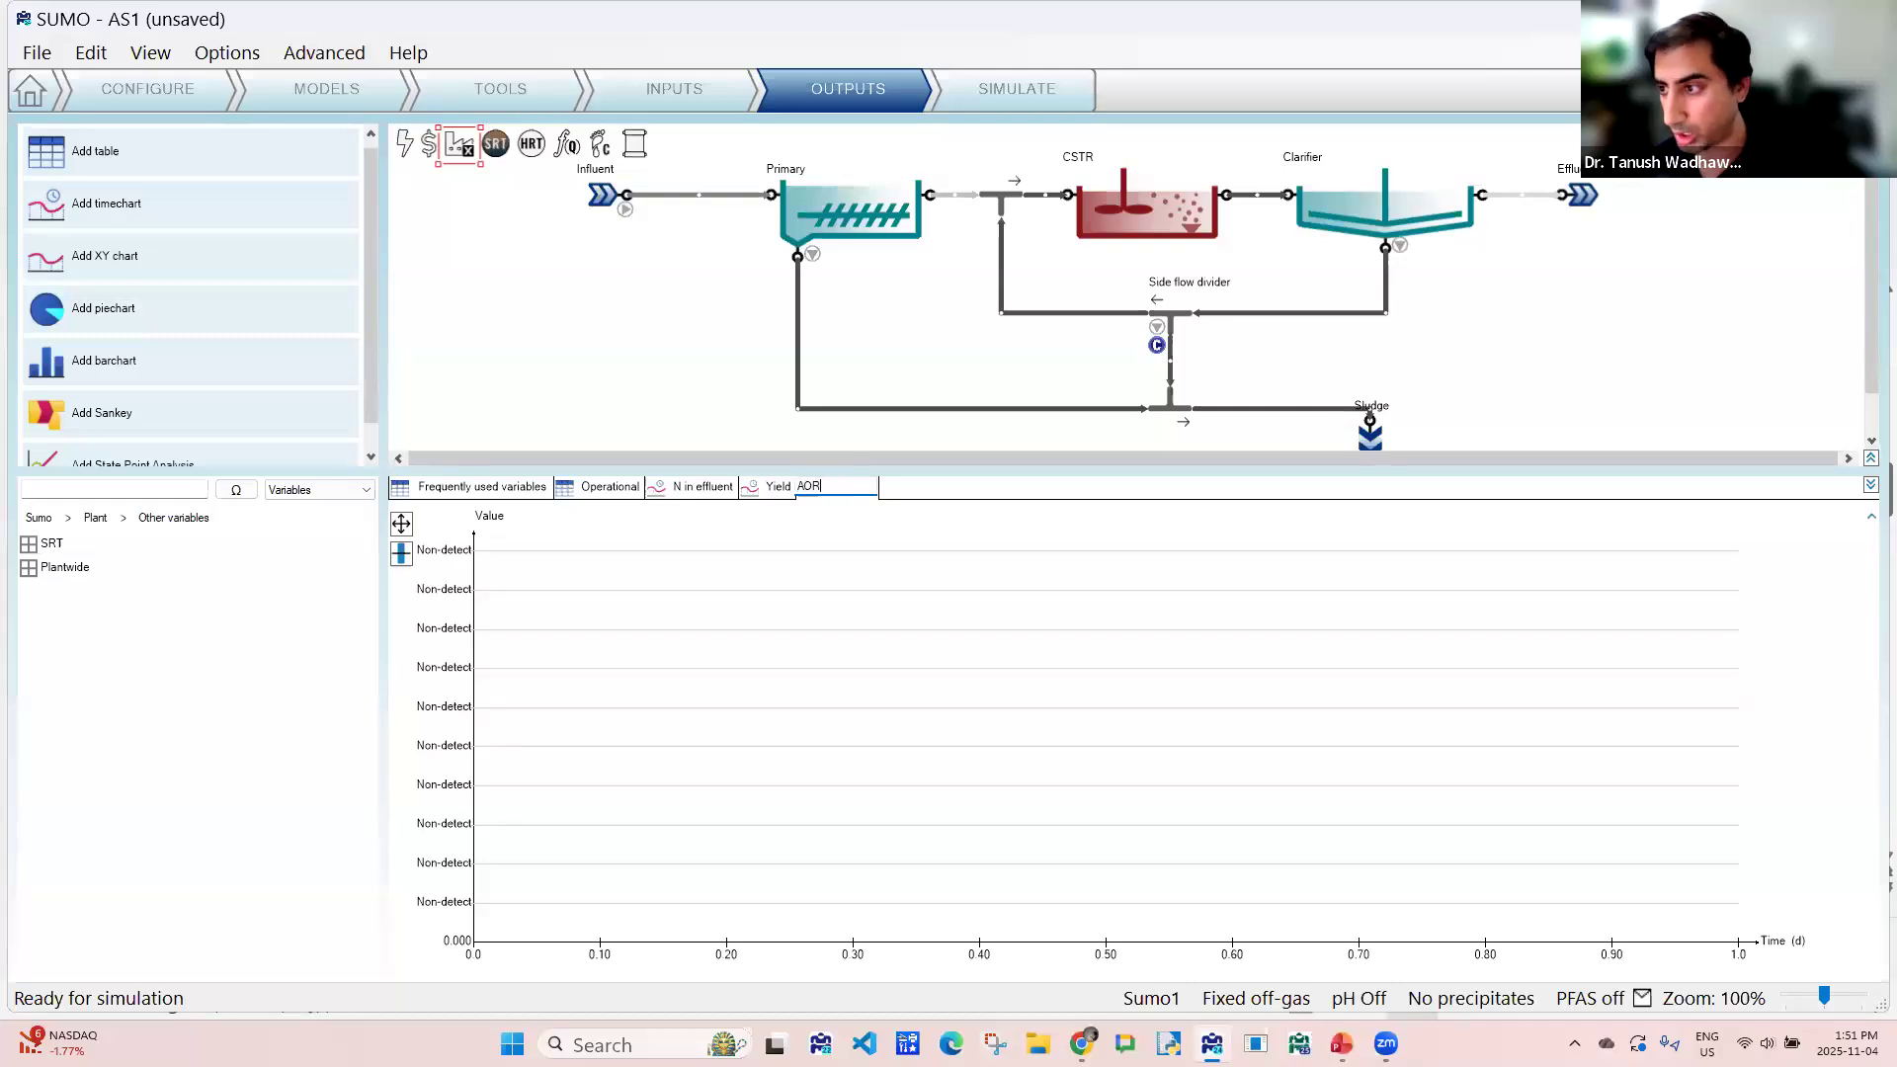
{"action": "key", "text": "Return"}
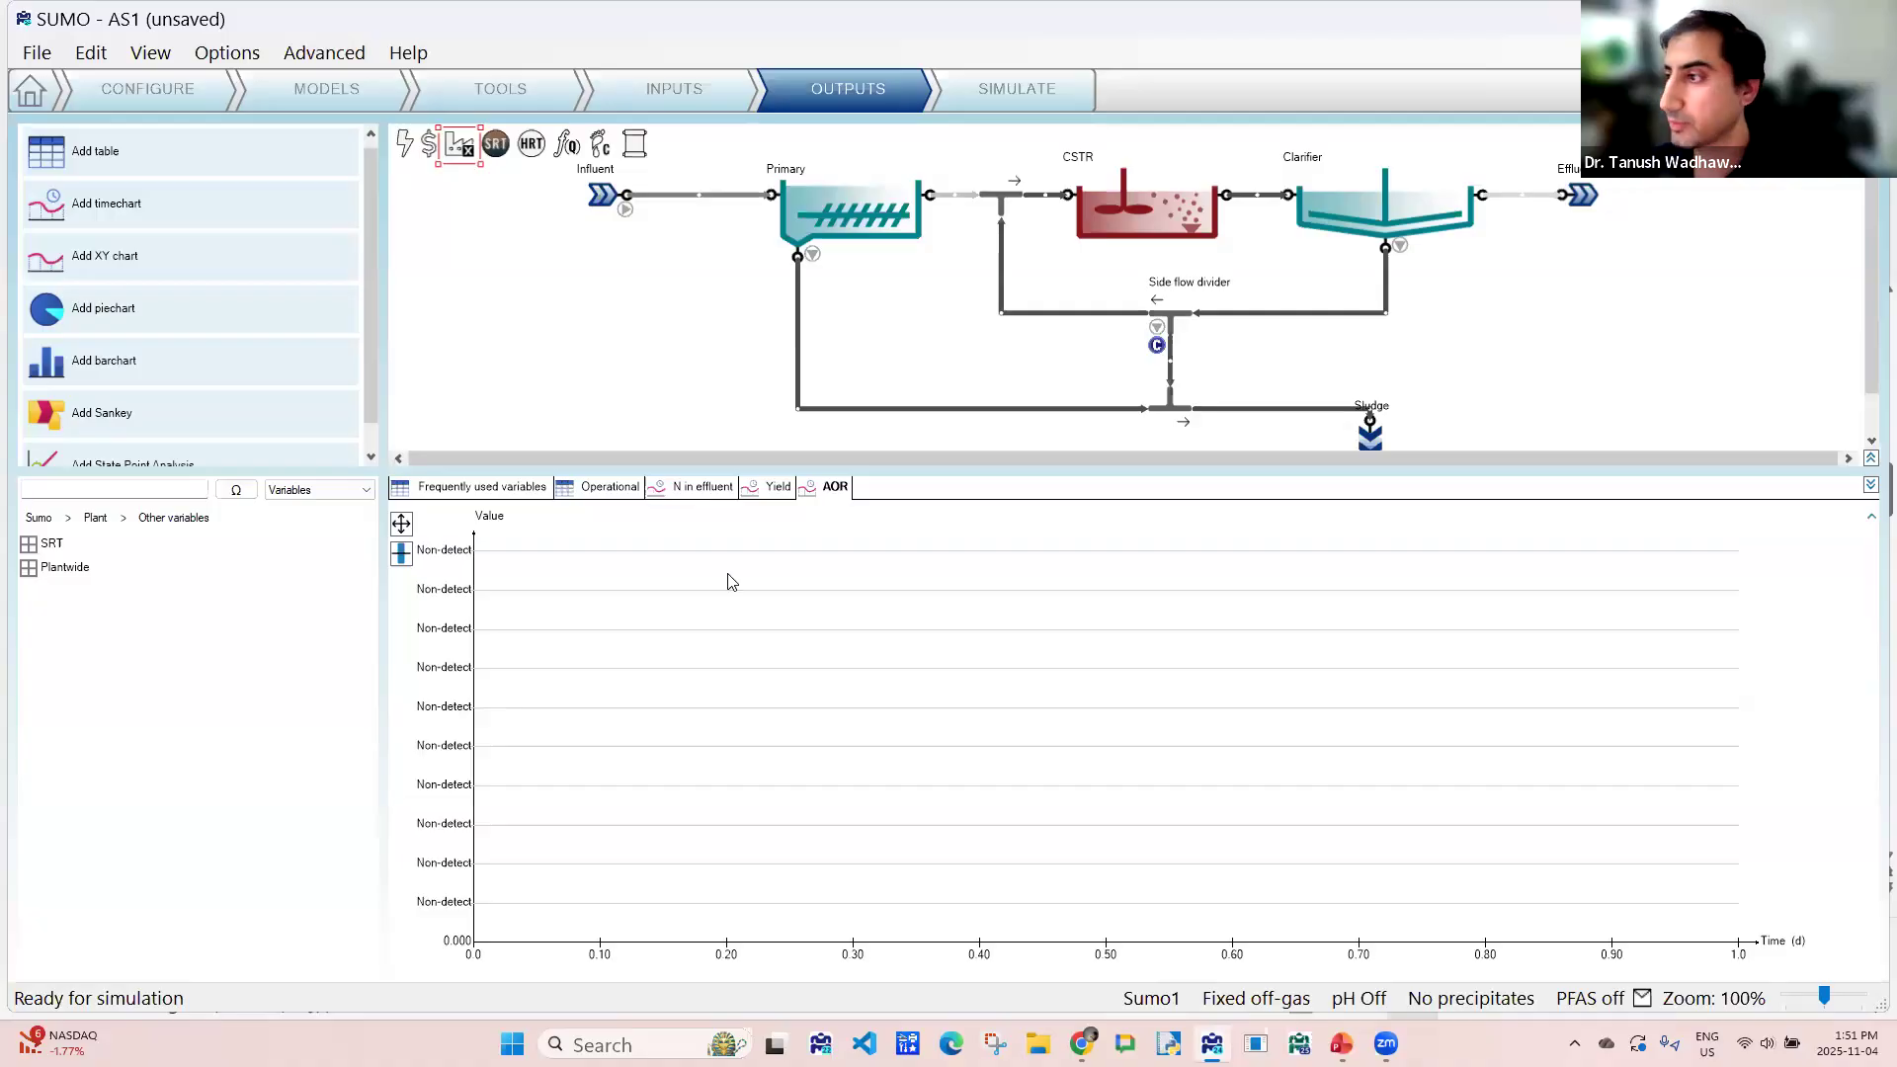
{"action": "left_click", "coordinate": [1131, 219]}
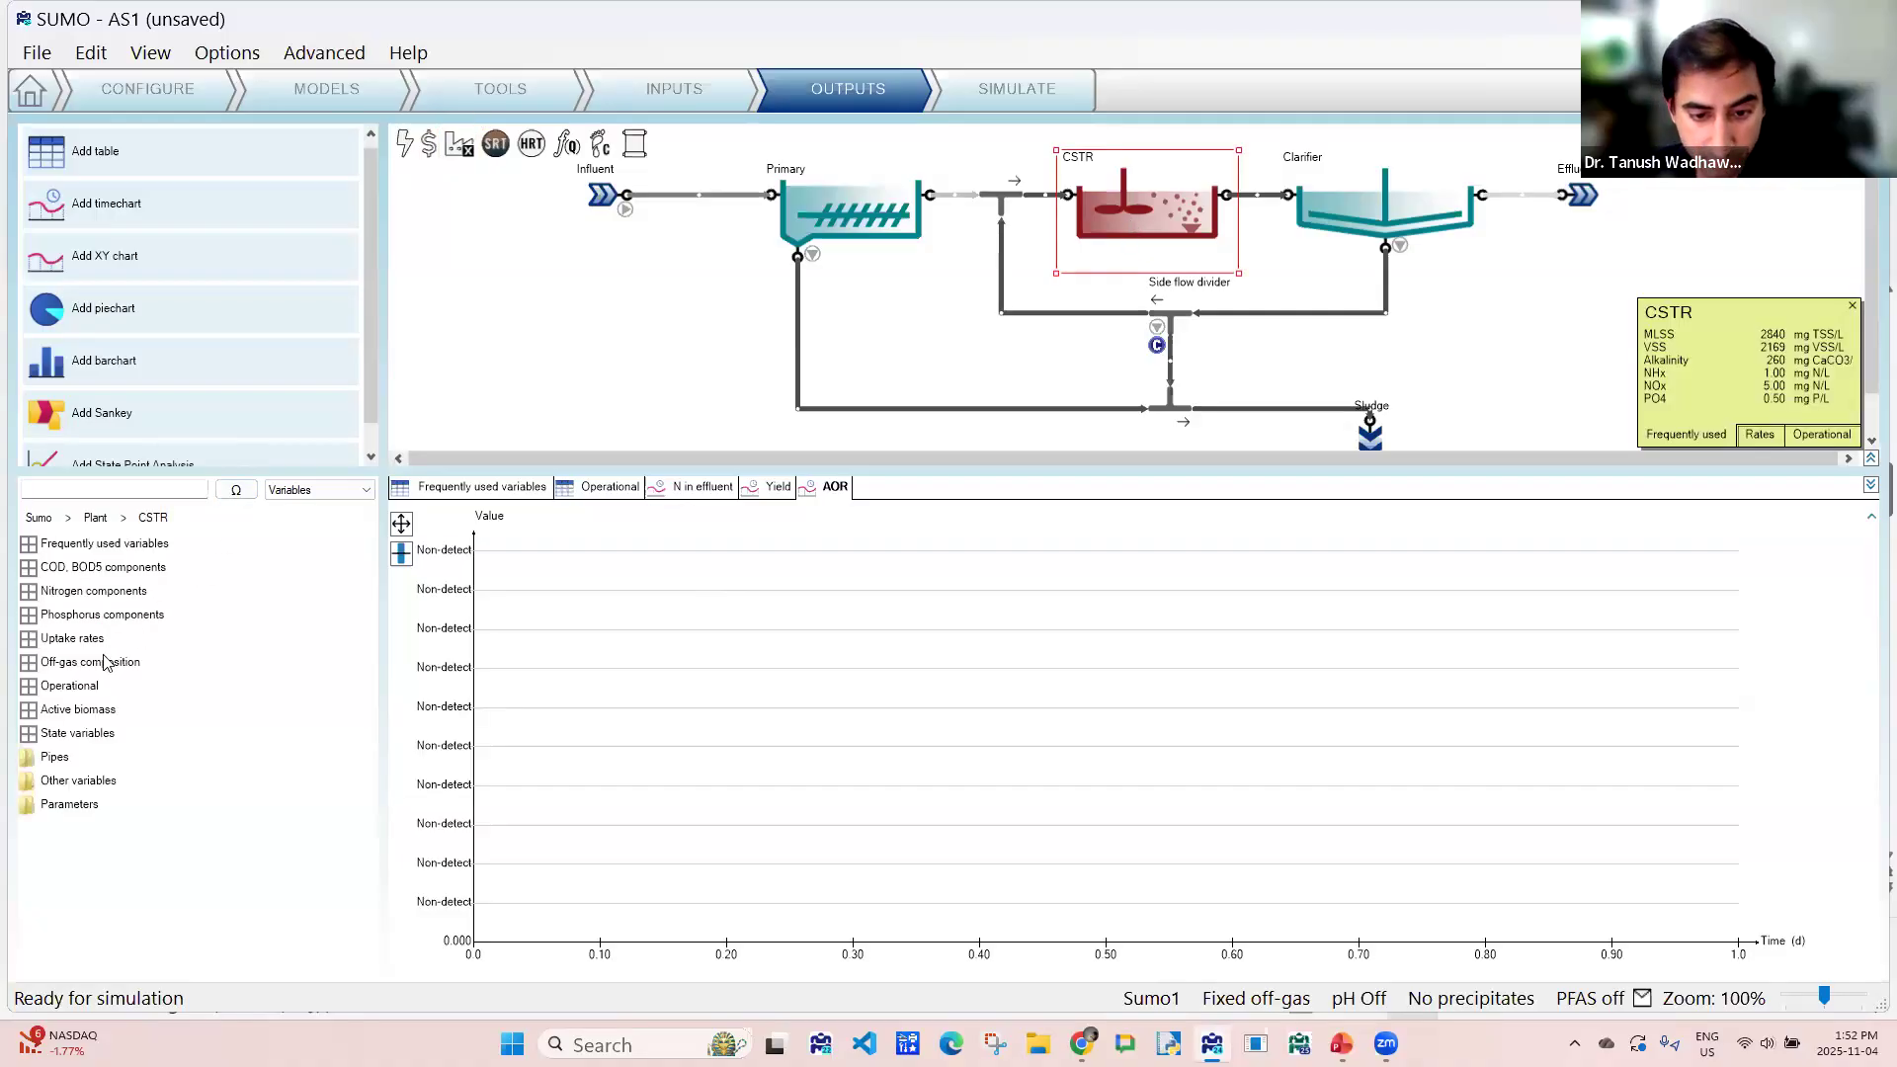
{"action": "double_click", "coordinate": [85, 688]}
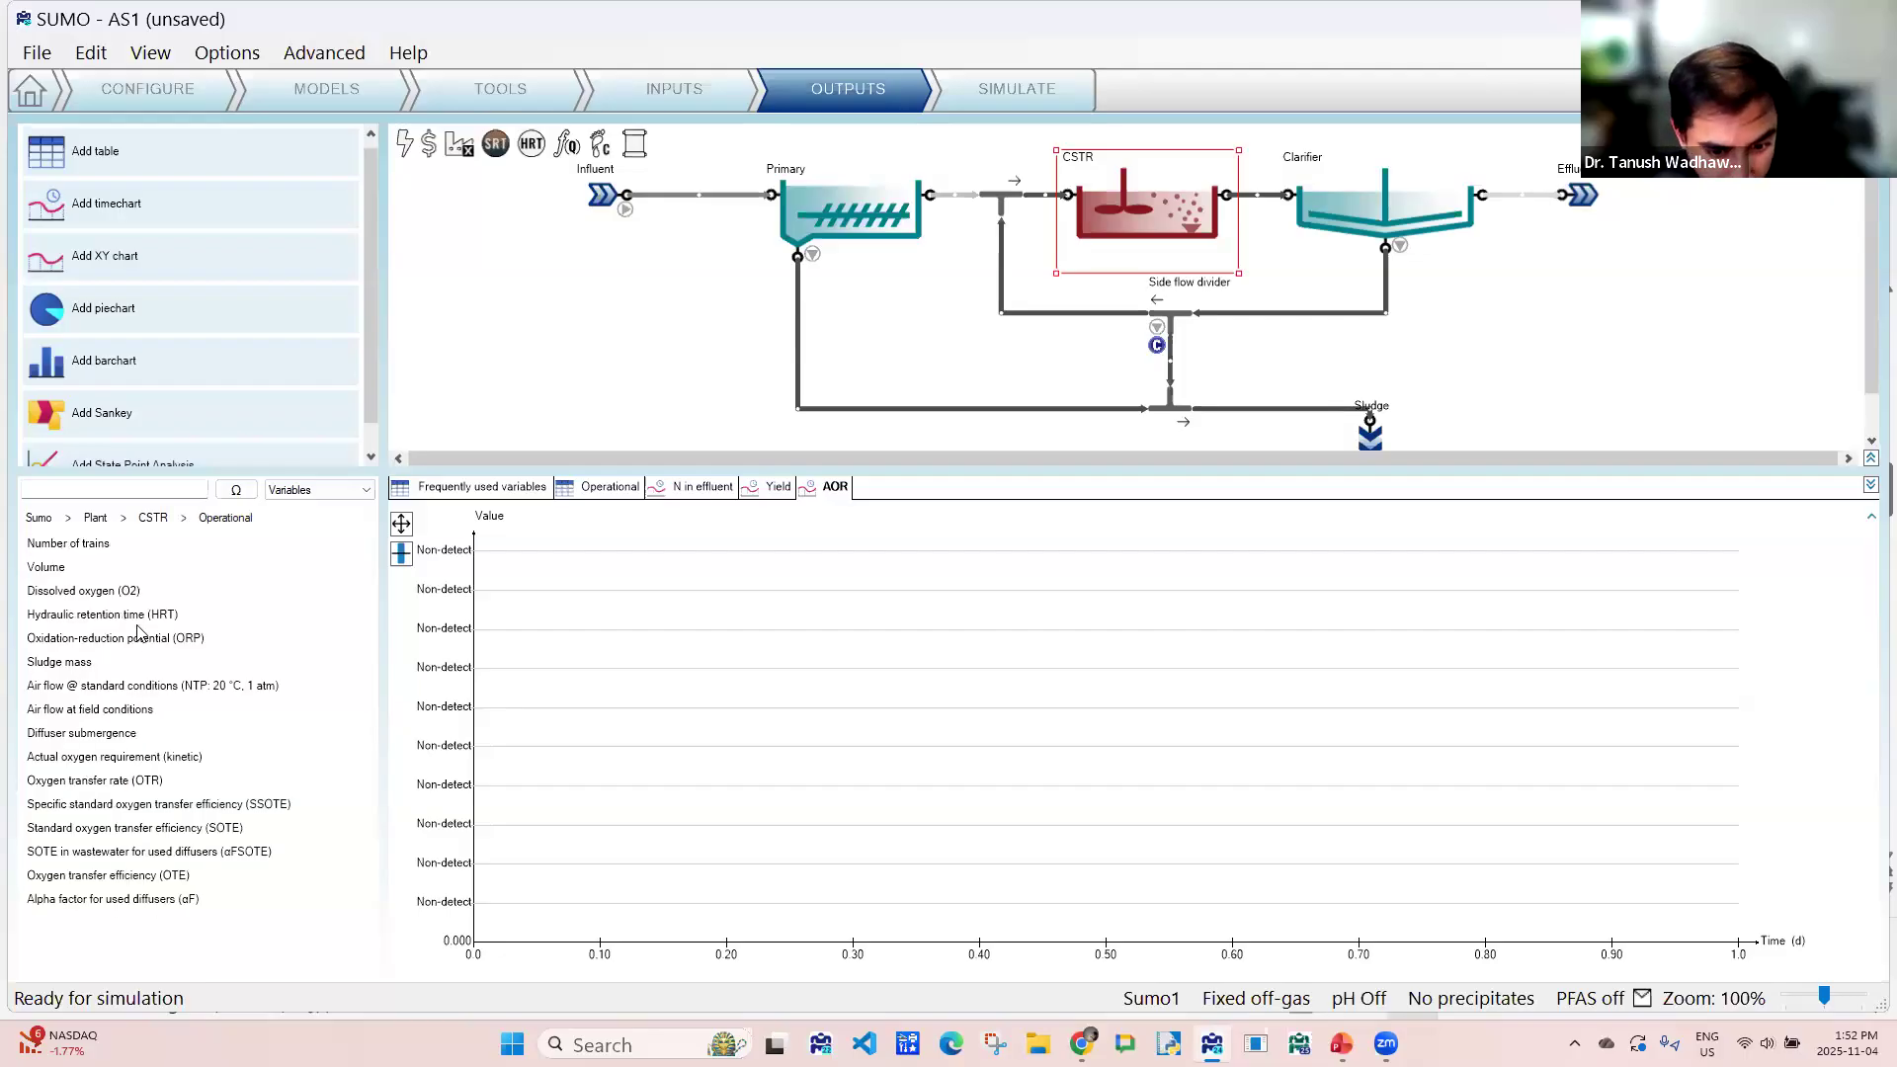
{"action": "left_click_drag", "start_coordinate": [62, 757], "coordinate": [885, 675]}
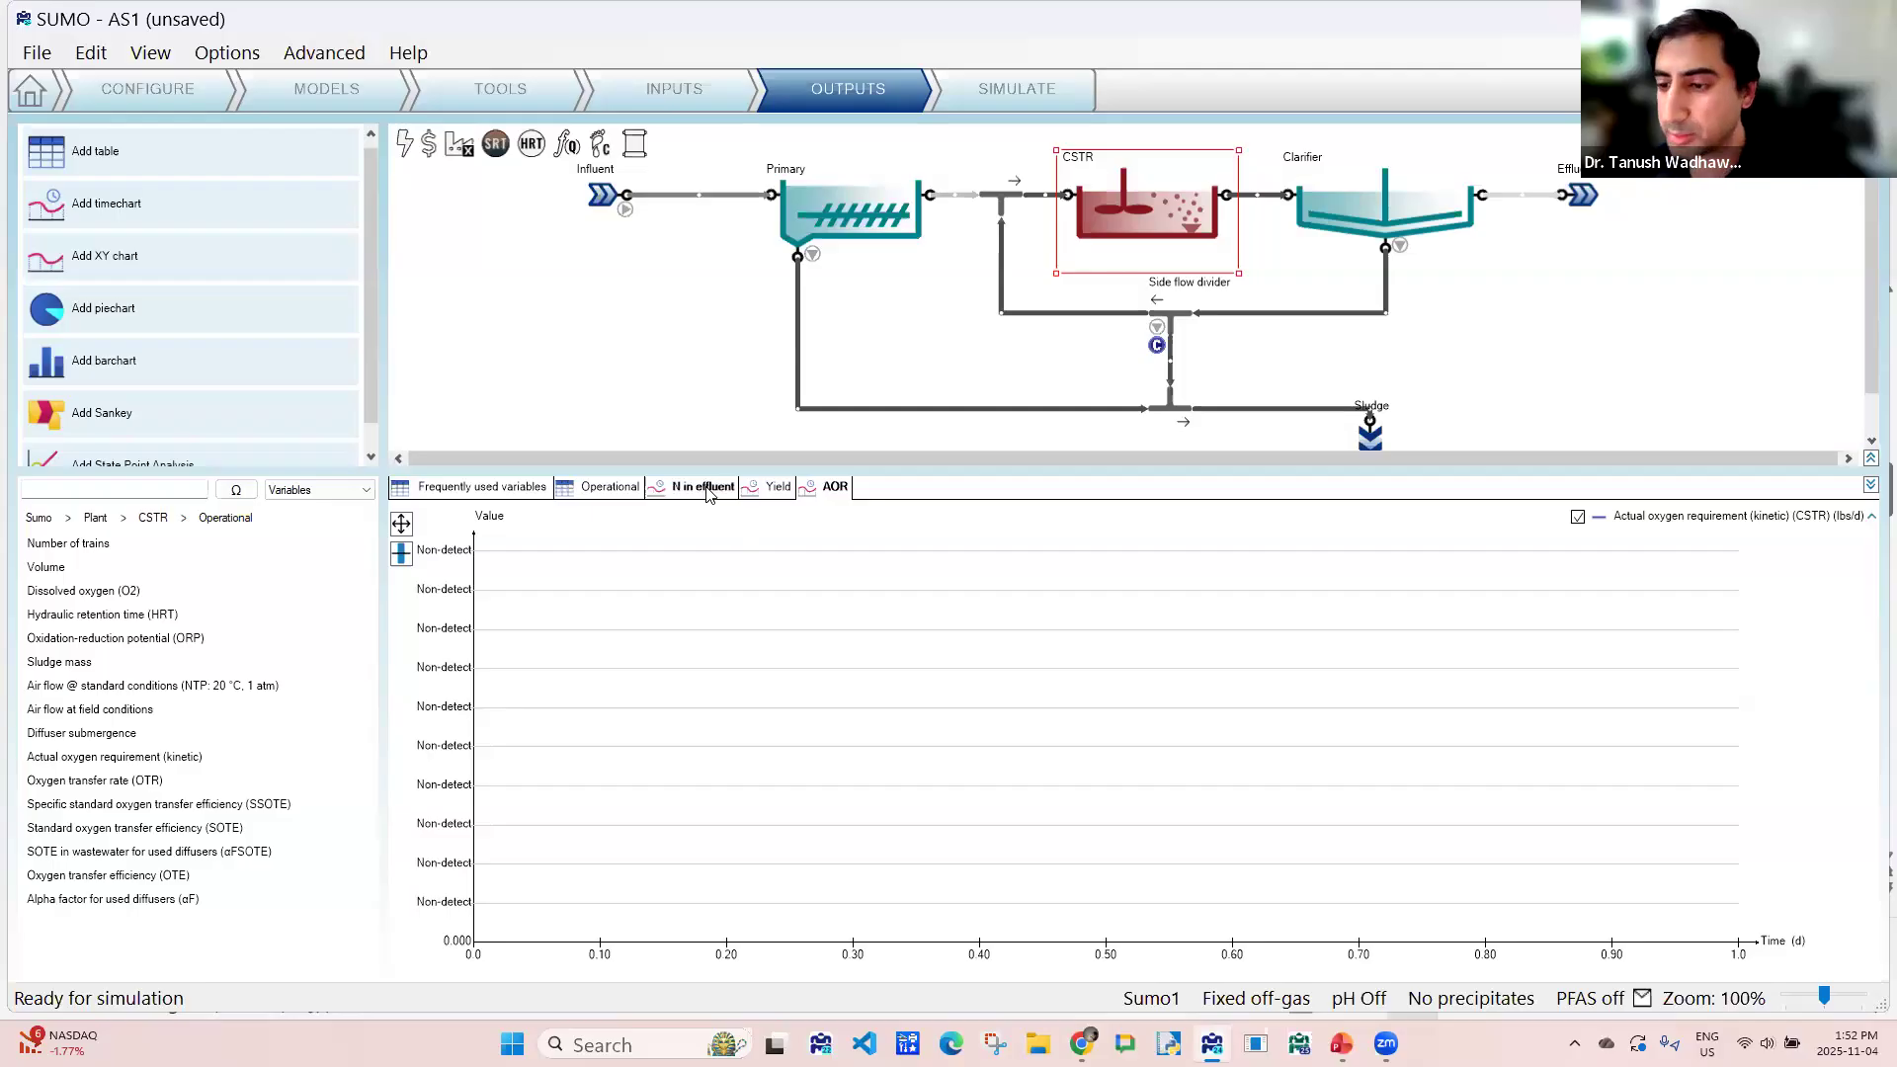
- Run a steady-state simulation of the plant and show the frequently used variables table
{"action": "left_click", "coordinate": [962, 97]}
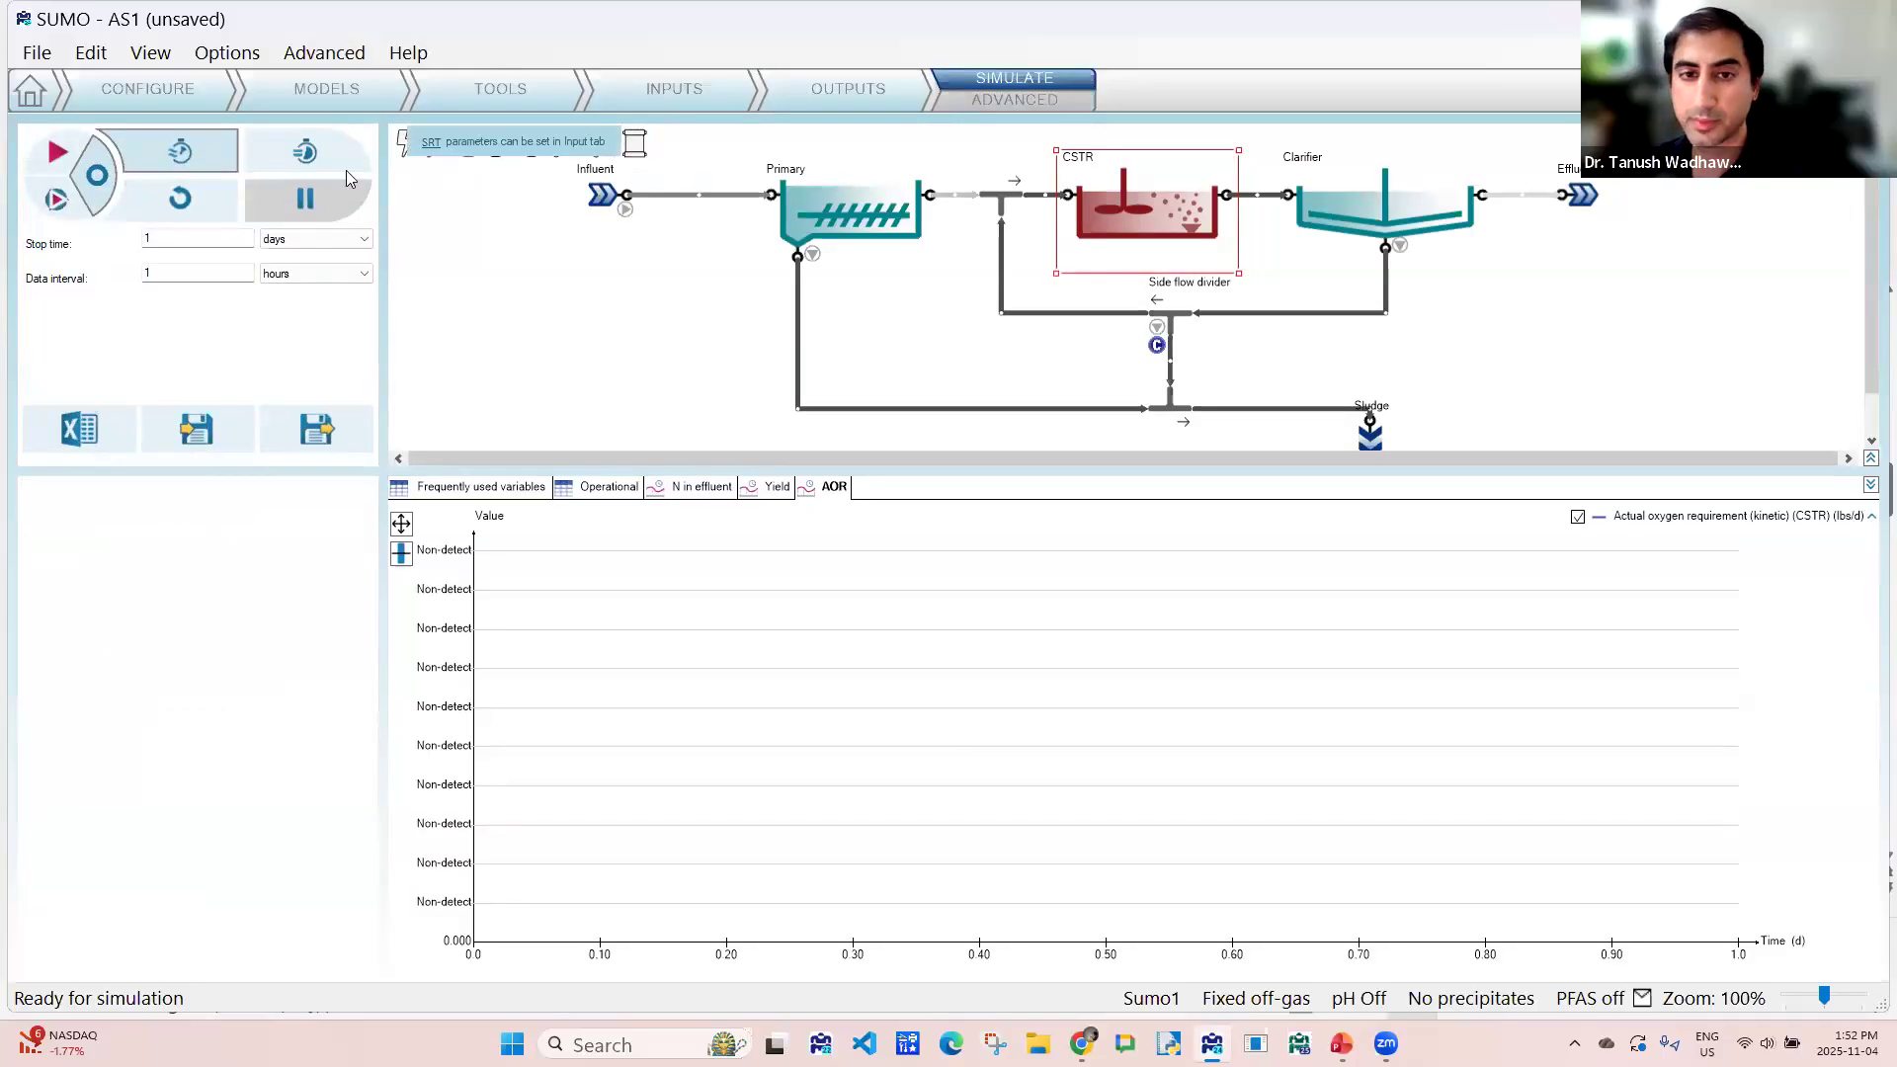
{"action": "left_click", "coordinate": [97, 176]}
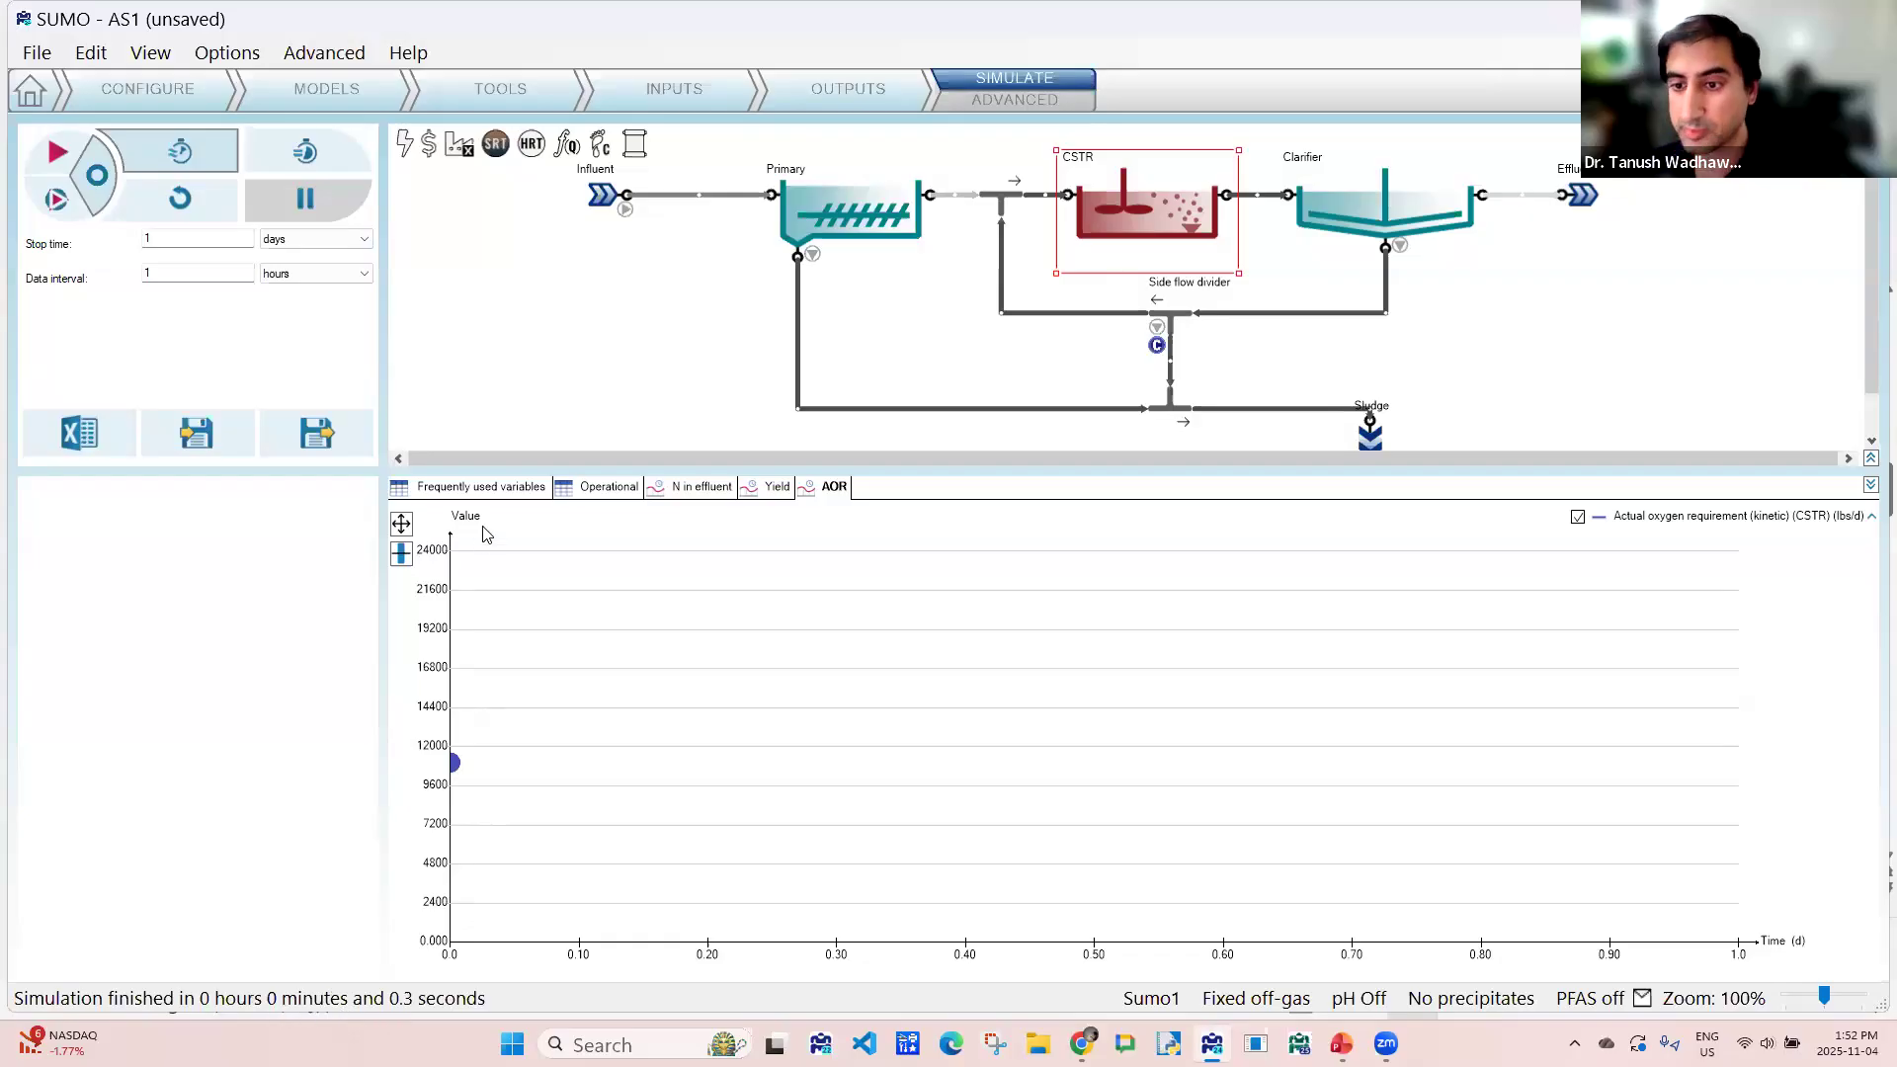
{"action": "left_click", "coordinate": [482, 487]}
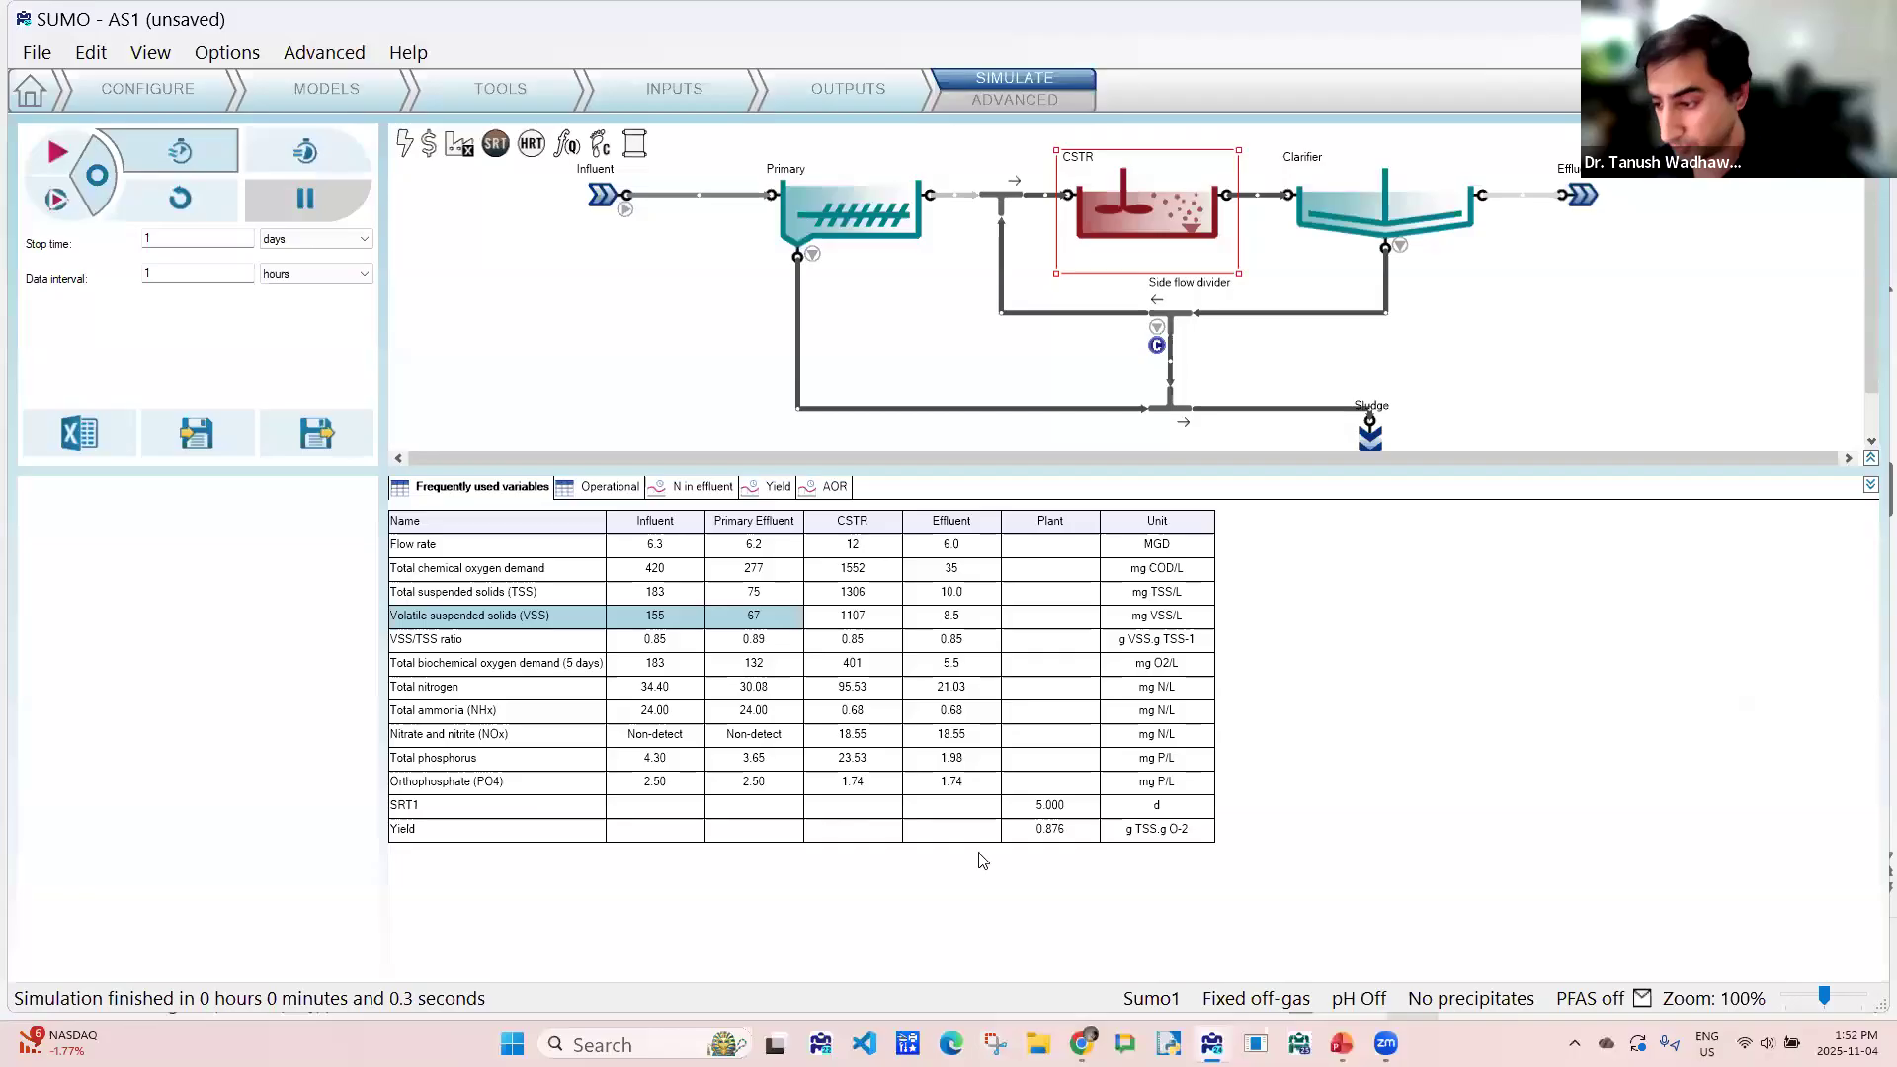
- Examine the plant's SRT and yield, and compare total nitrogen, ammonia and NOx between the Influent and Effluent
{"action": "left_click", "coordinate": [1043, 810]}
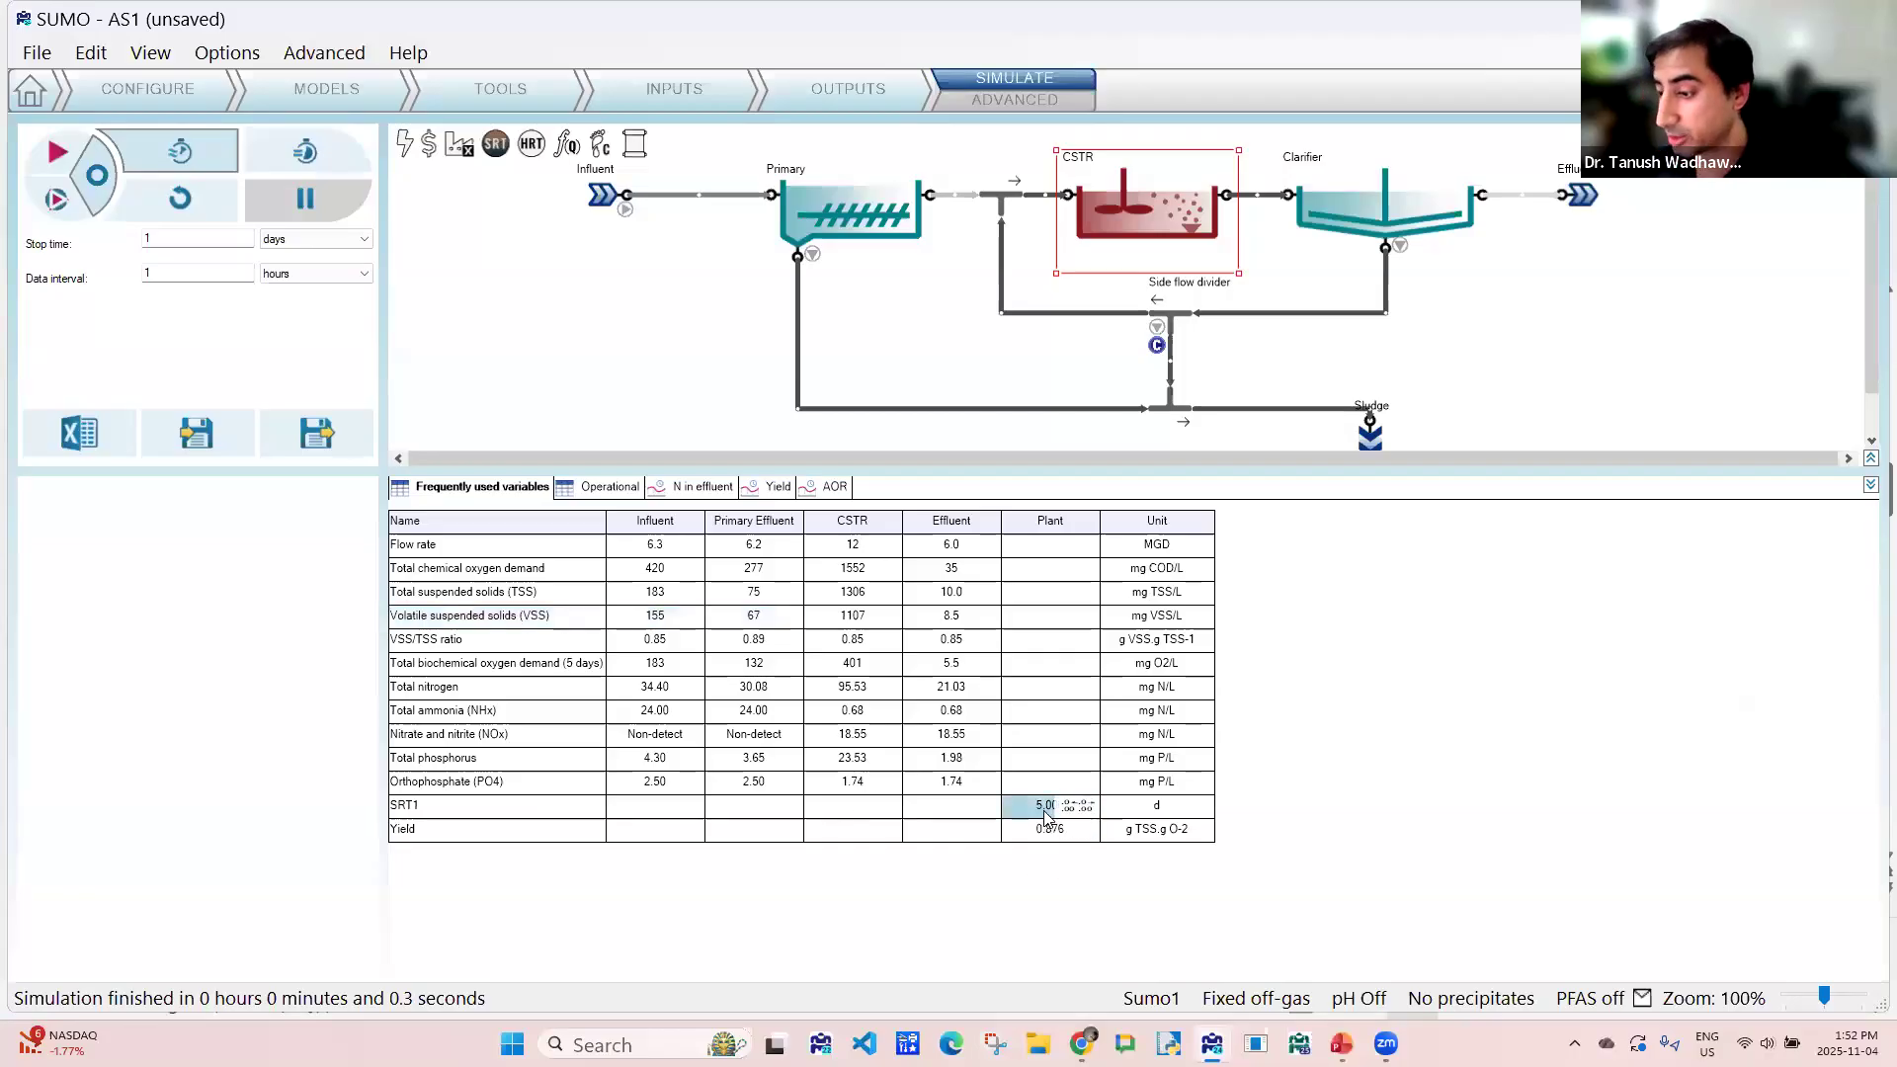
{"action": "key", "text": "Down"}
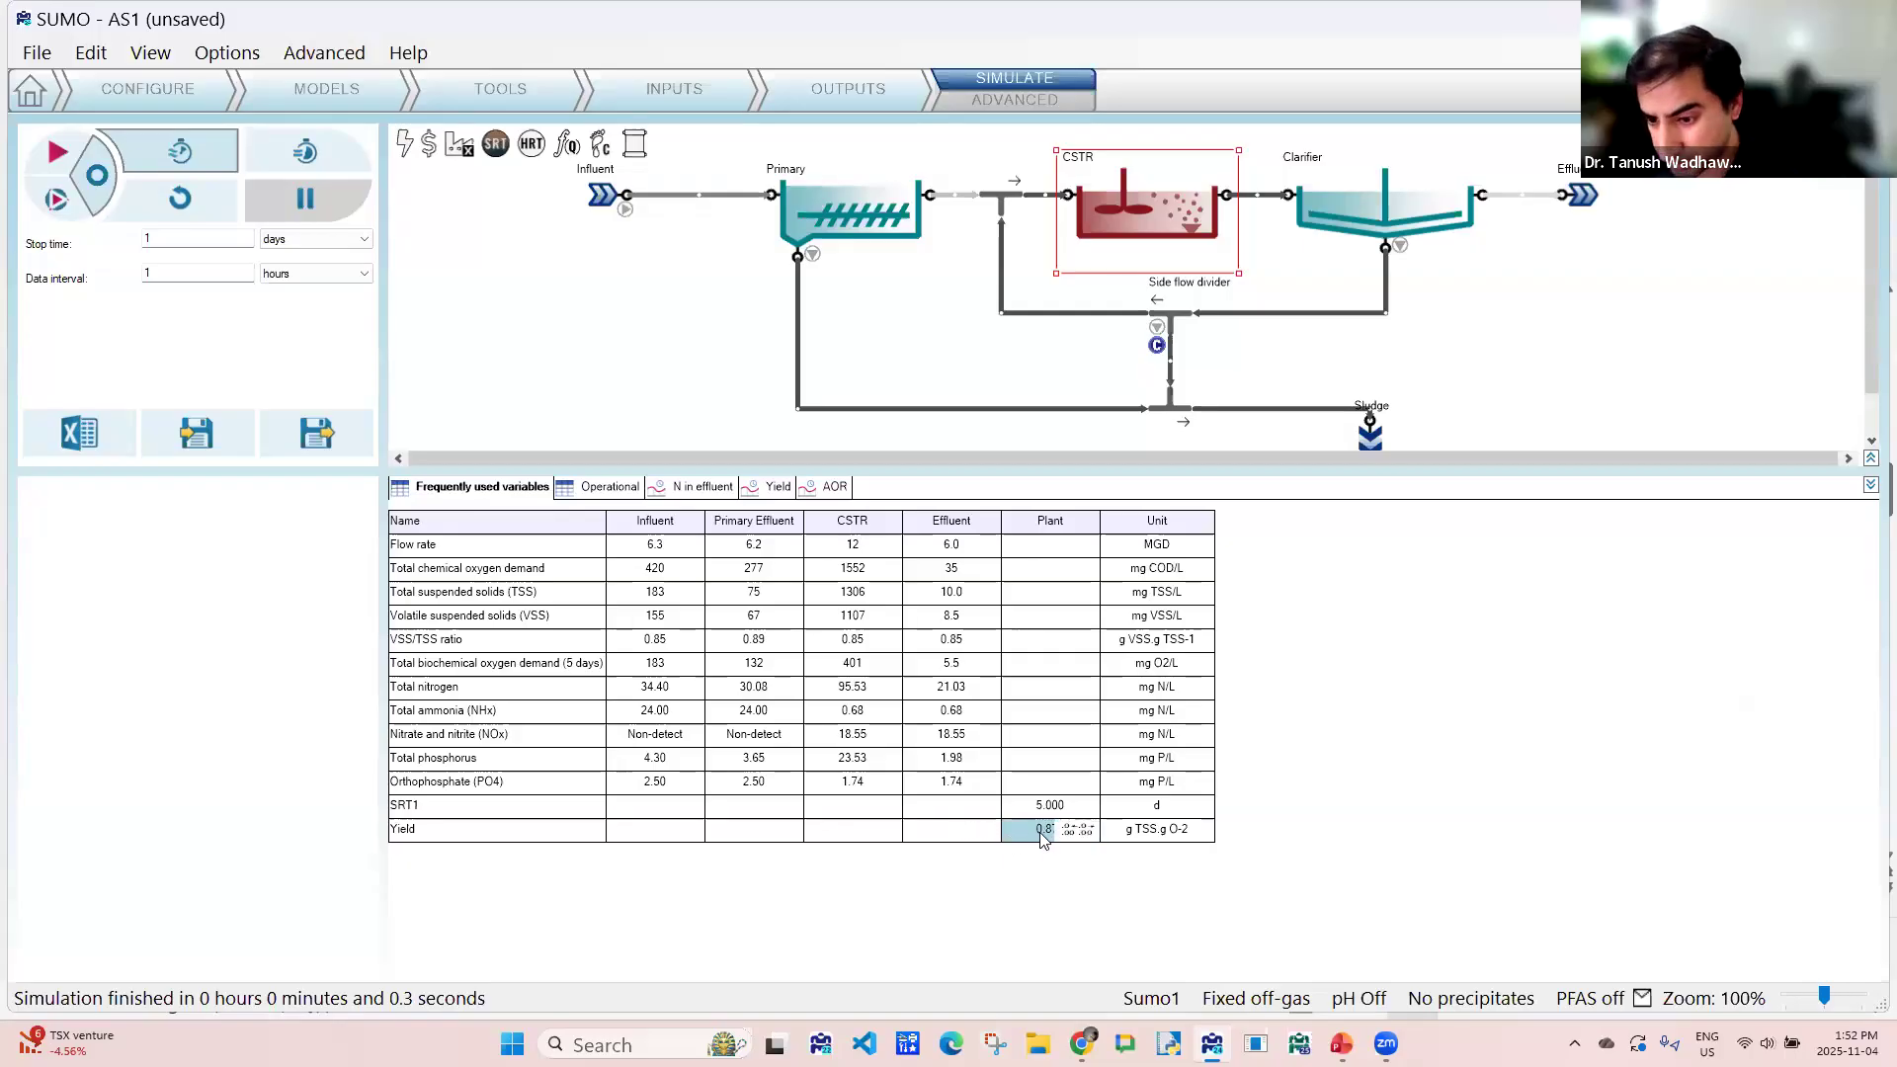
{"action": "left_click", "coordinate": [948, 688]}
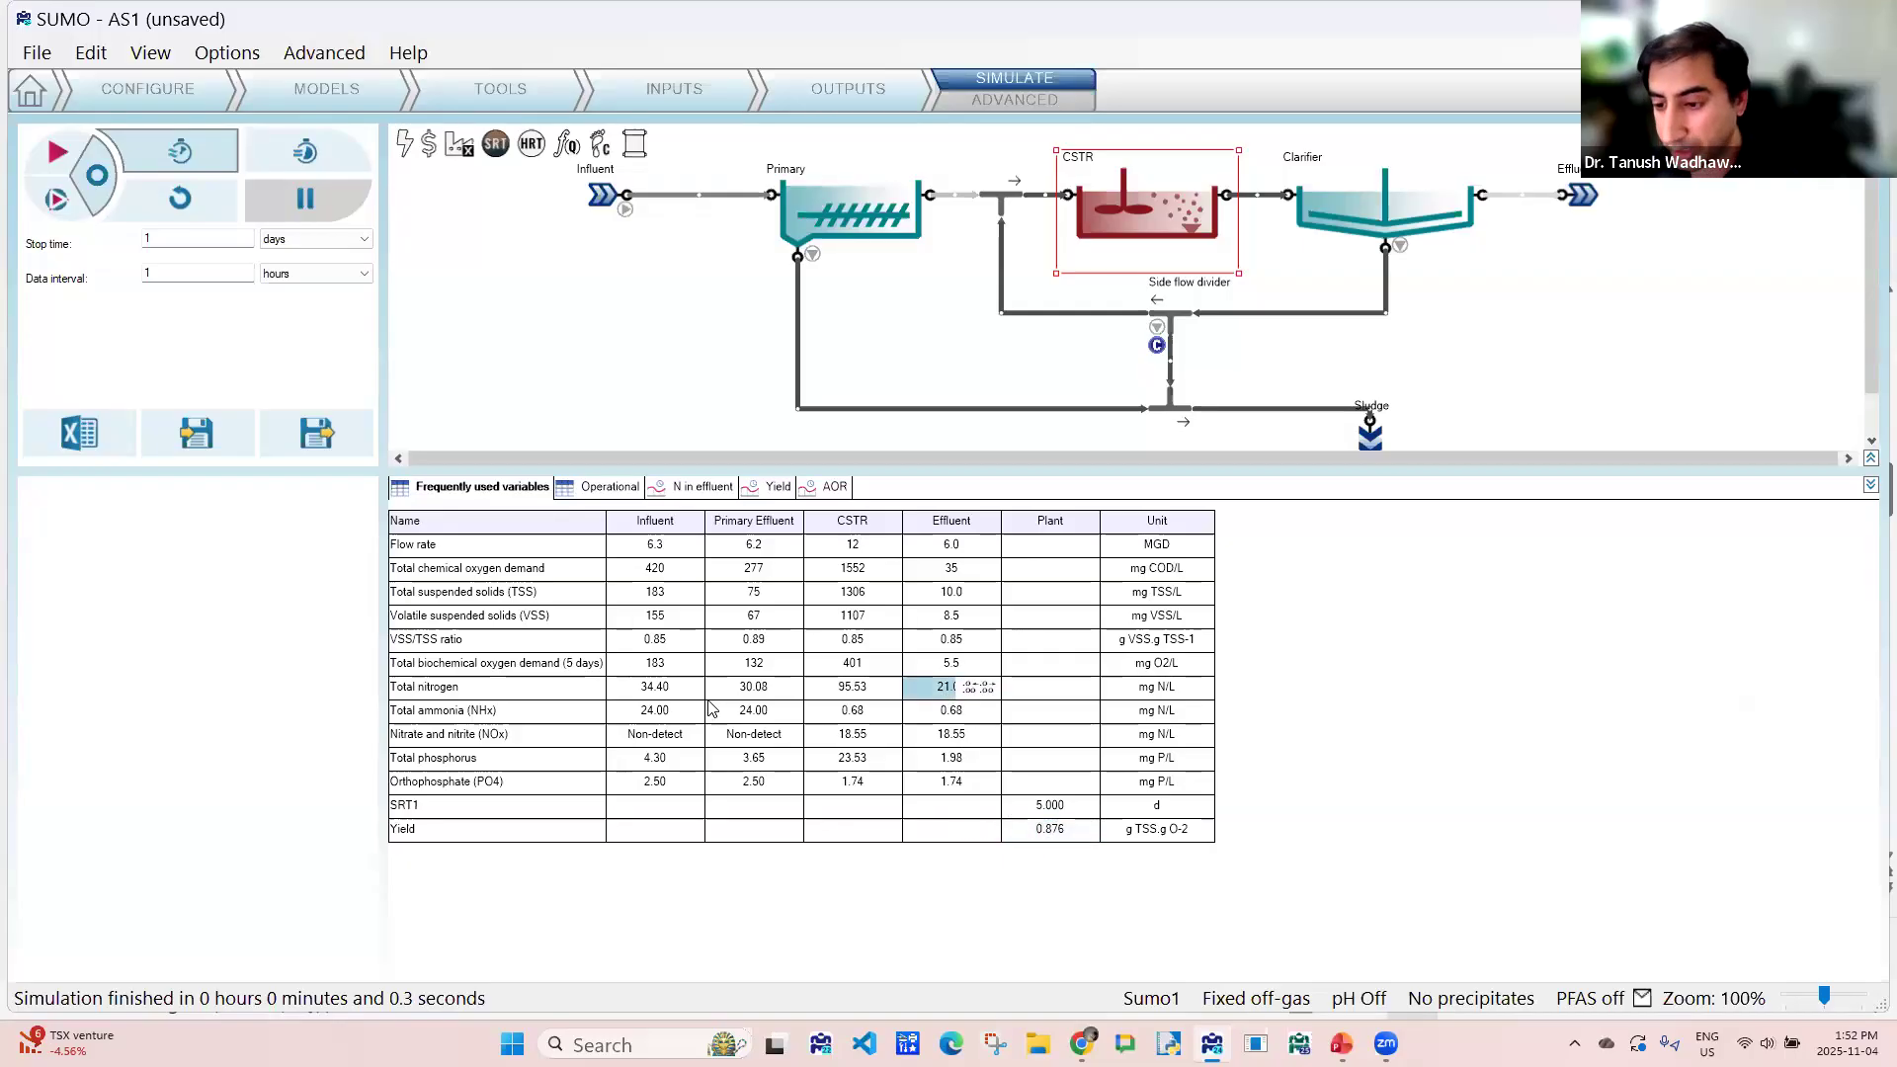
{"action": "left_click", "coordinate": [635, 692]}
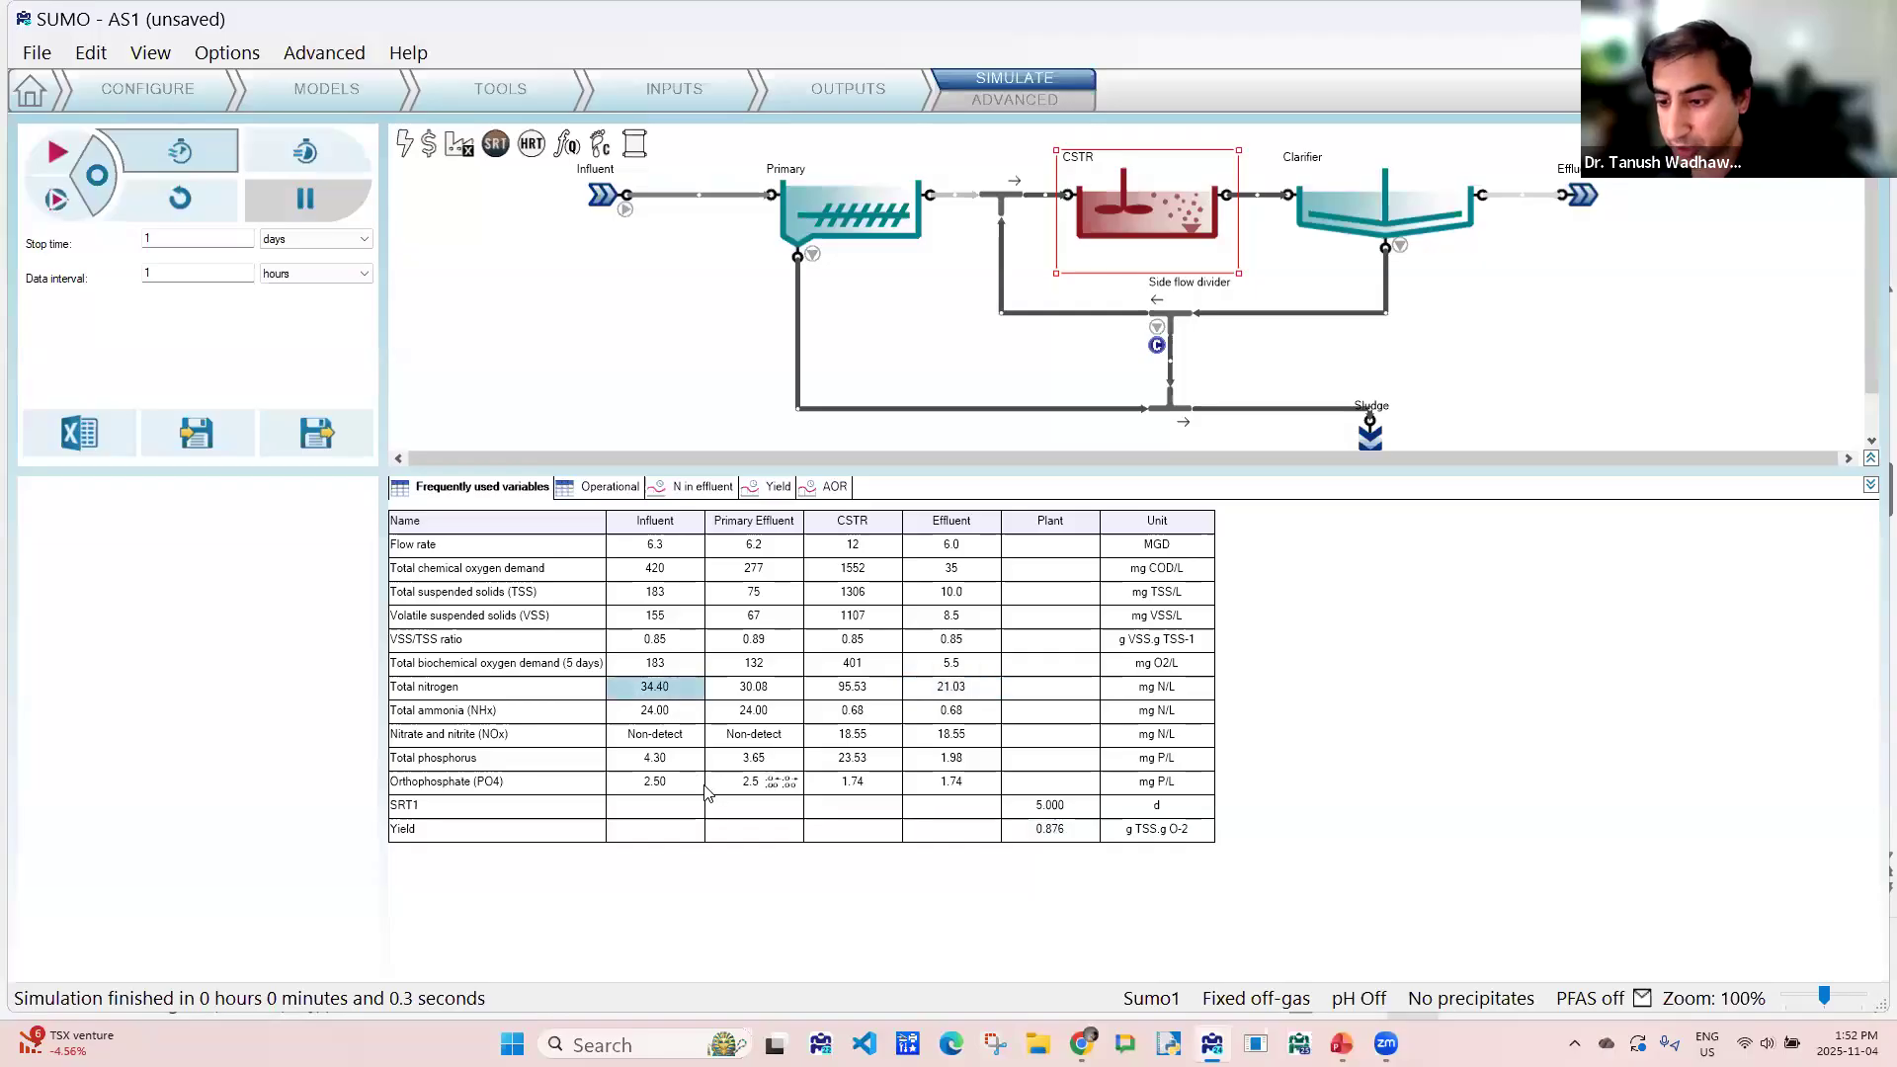
{"action": "left_click", "coordinate": [947, 689]}
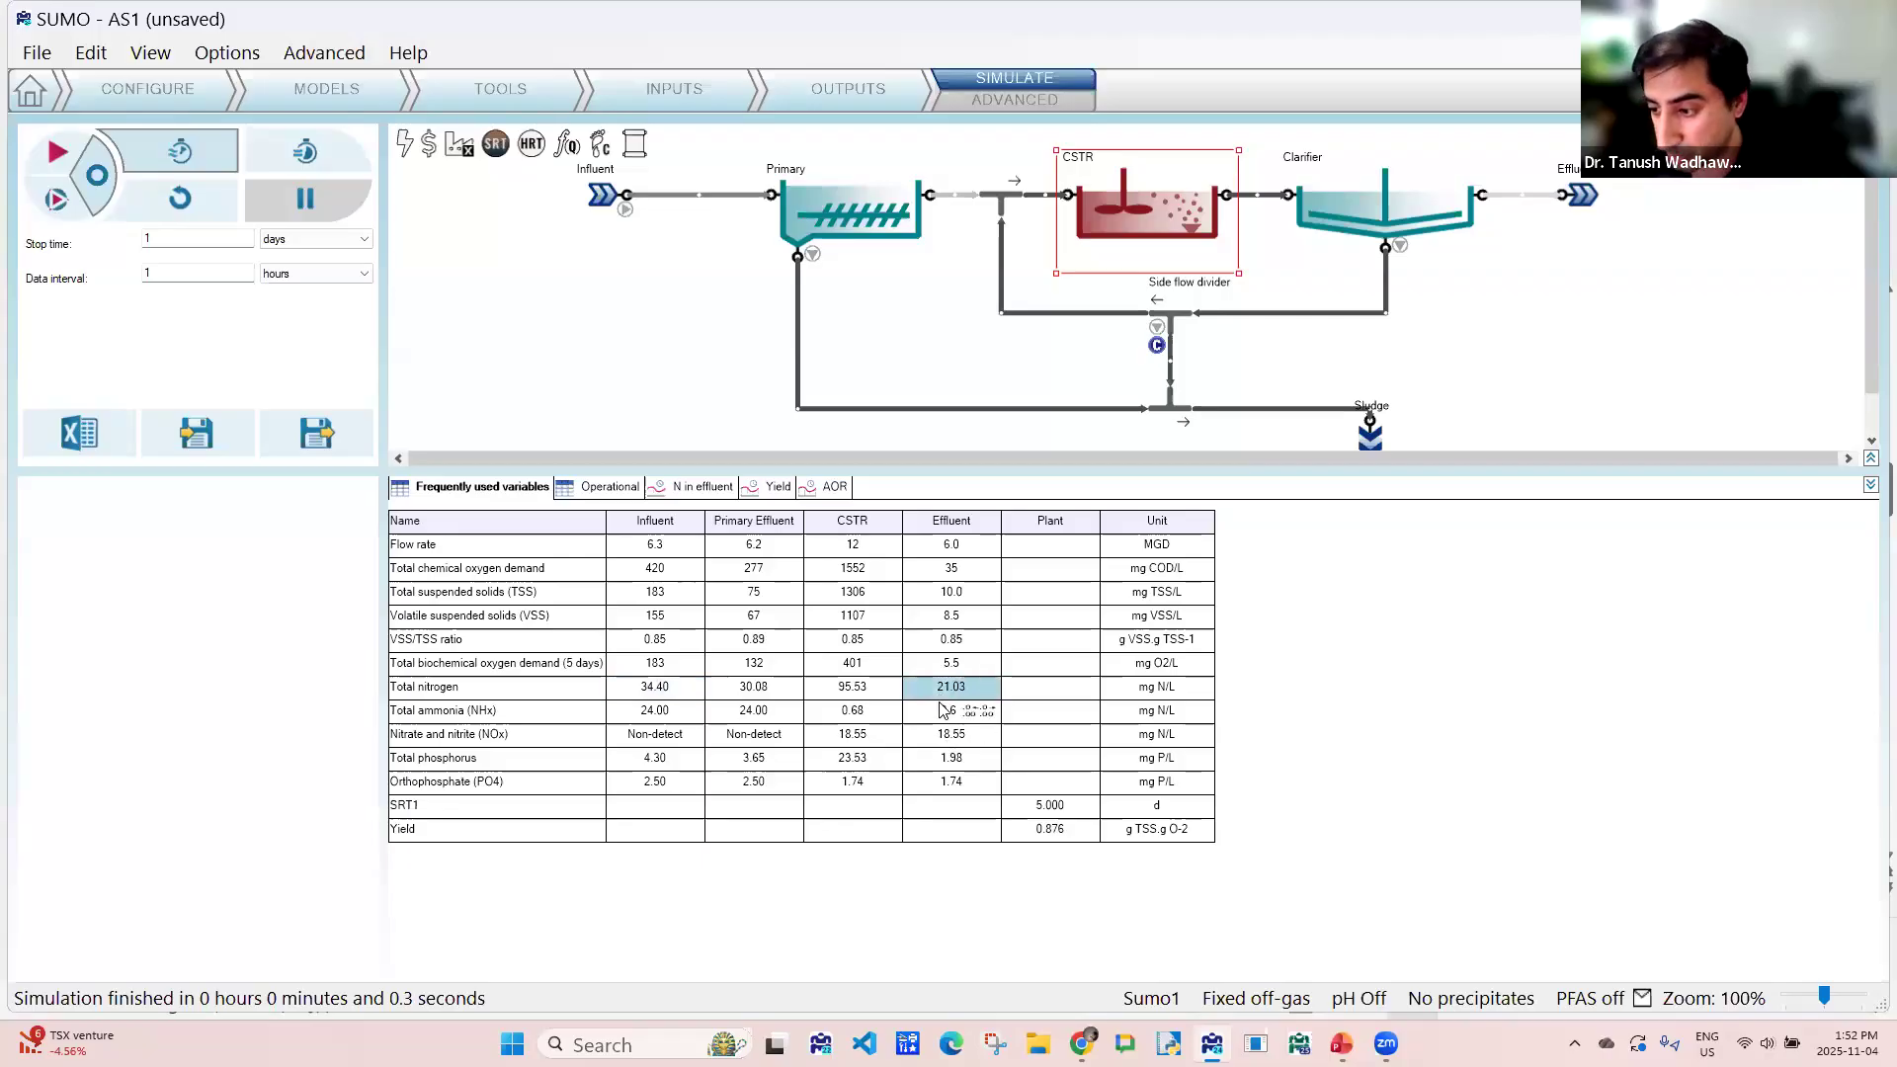
{"action": "left_click", "coordinate": [624, 696]}
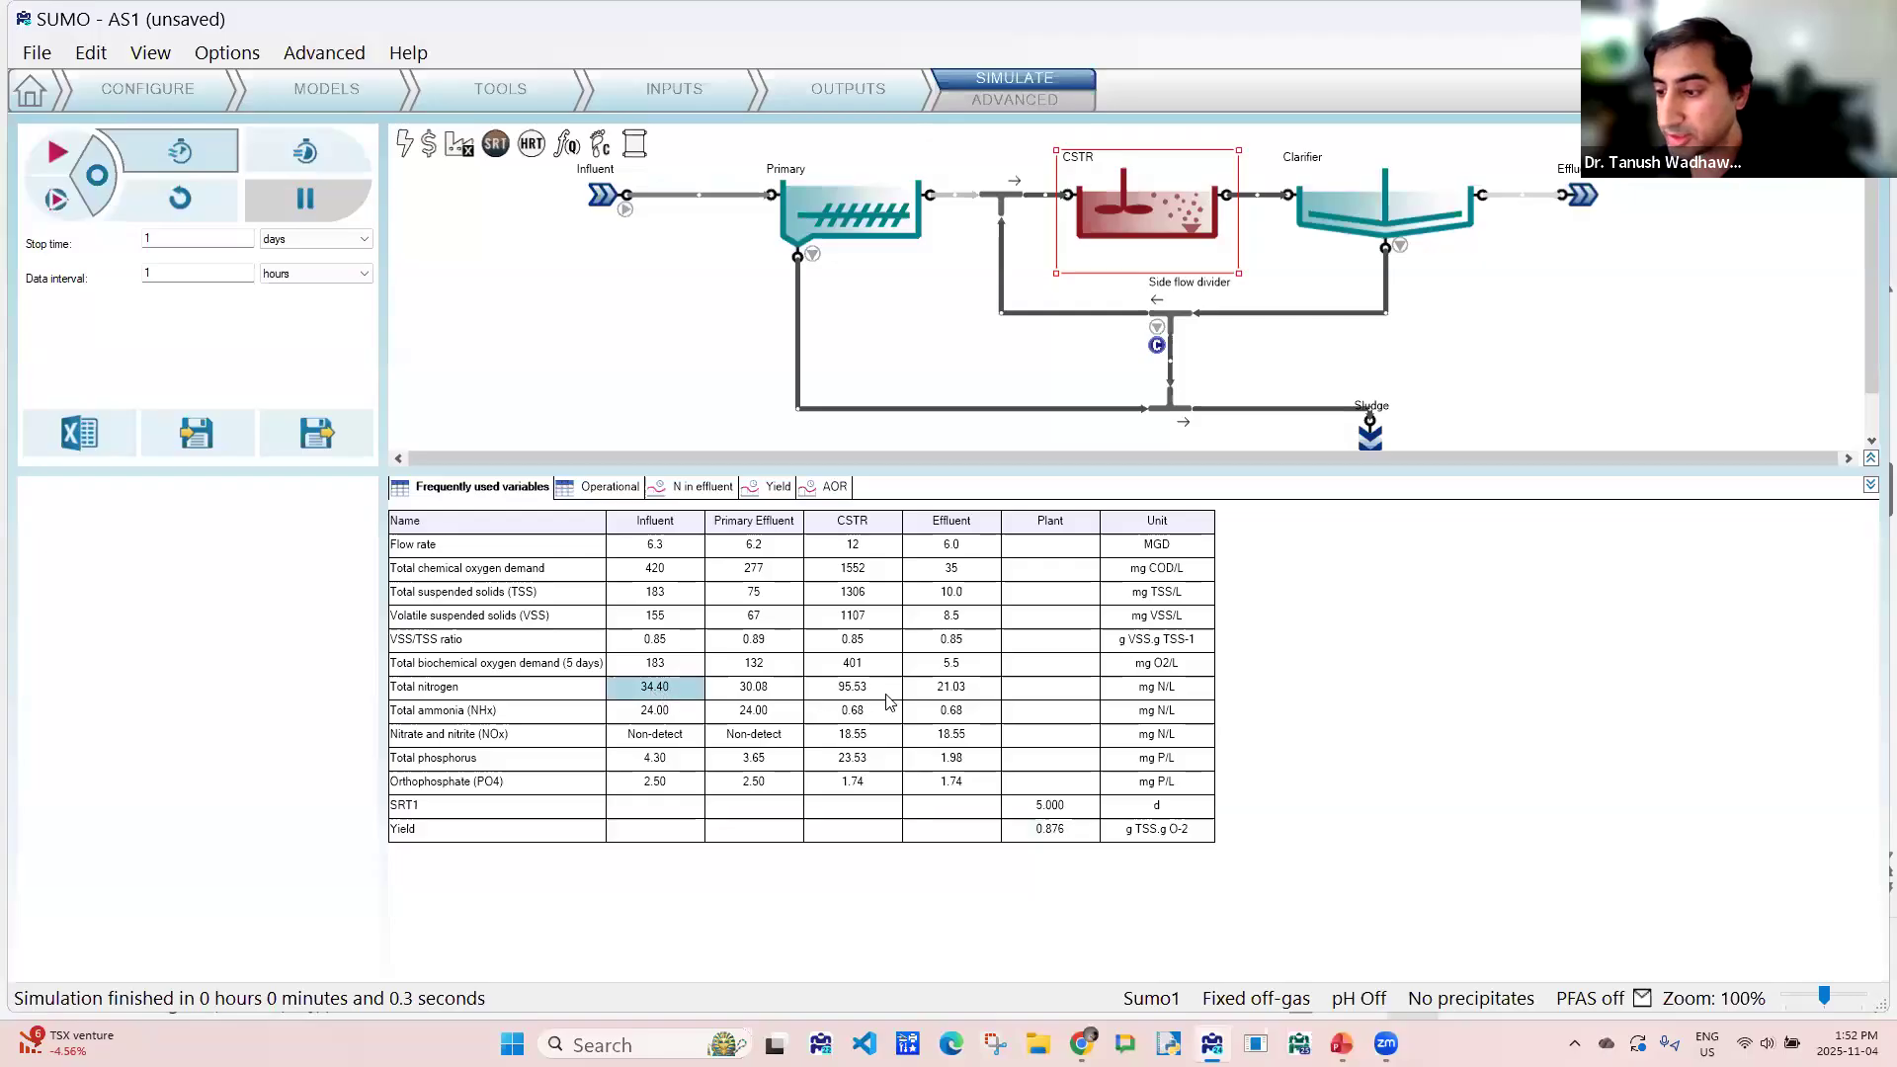
{"action": "left_click", "coordinate": [922, 696]}
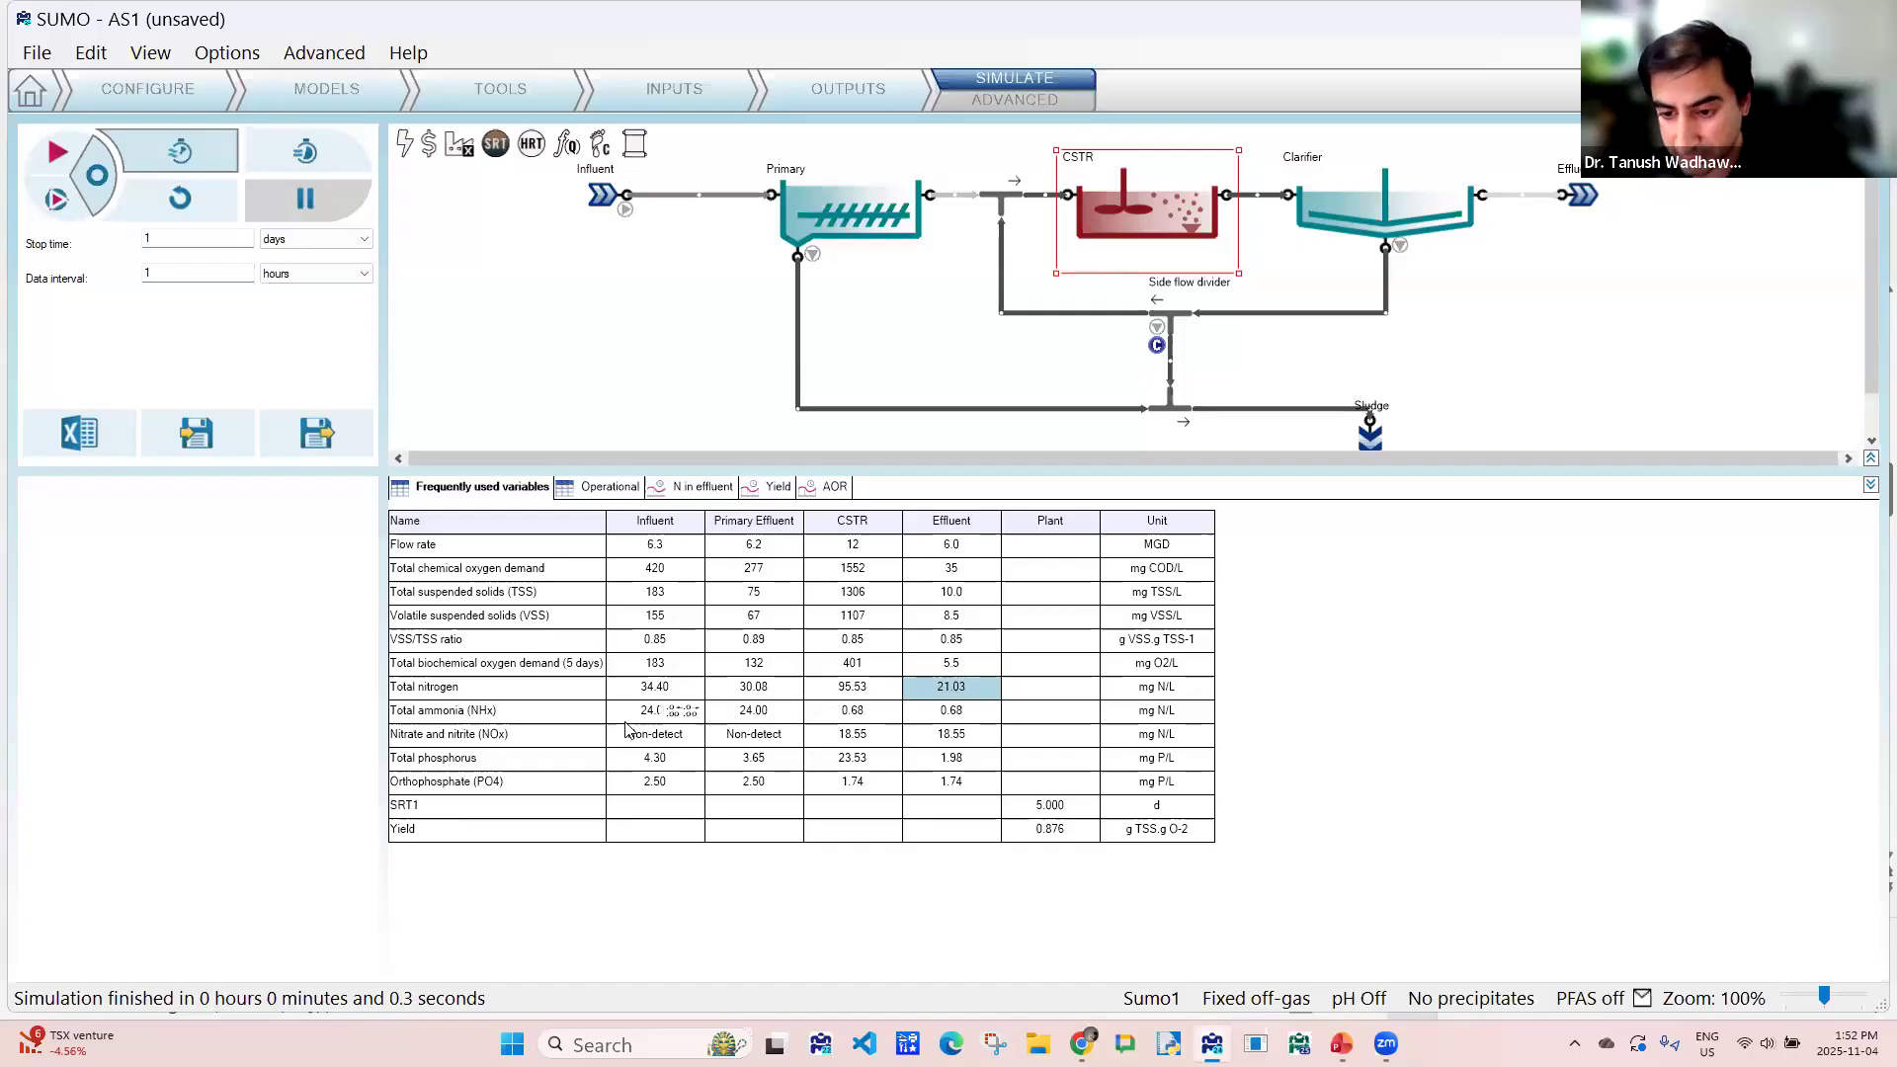
{"action": "left_click_drag", "start_coordinate": [637, 711], "coordinate": [949, 724]}
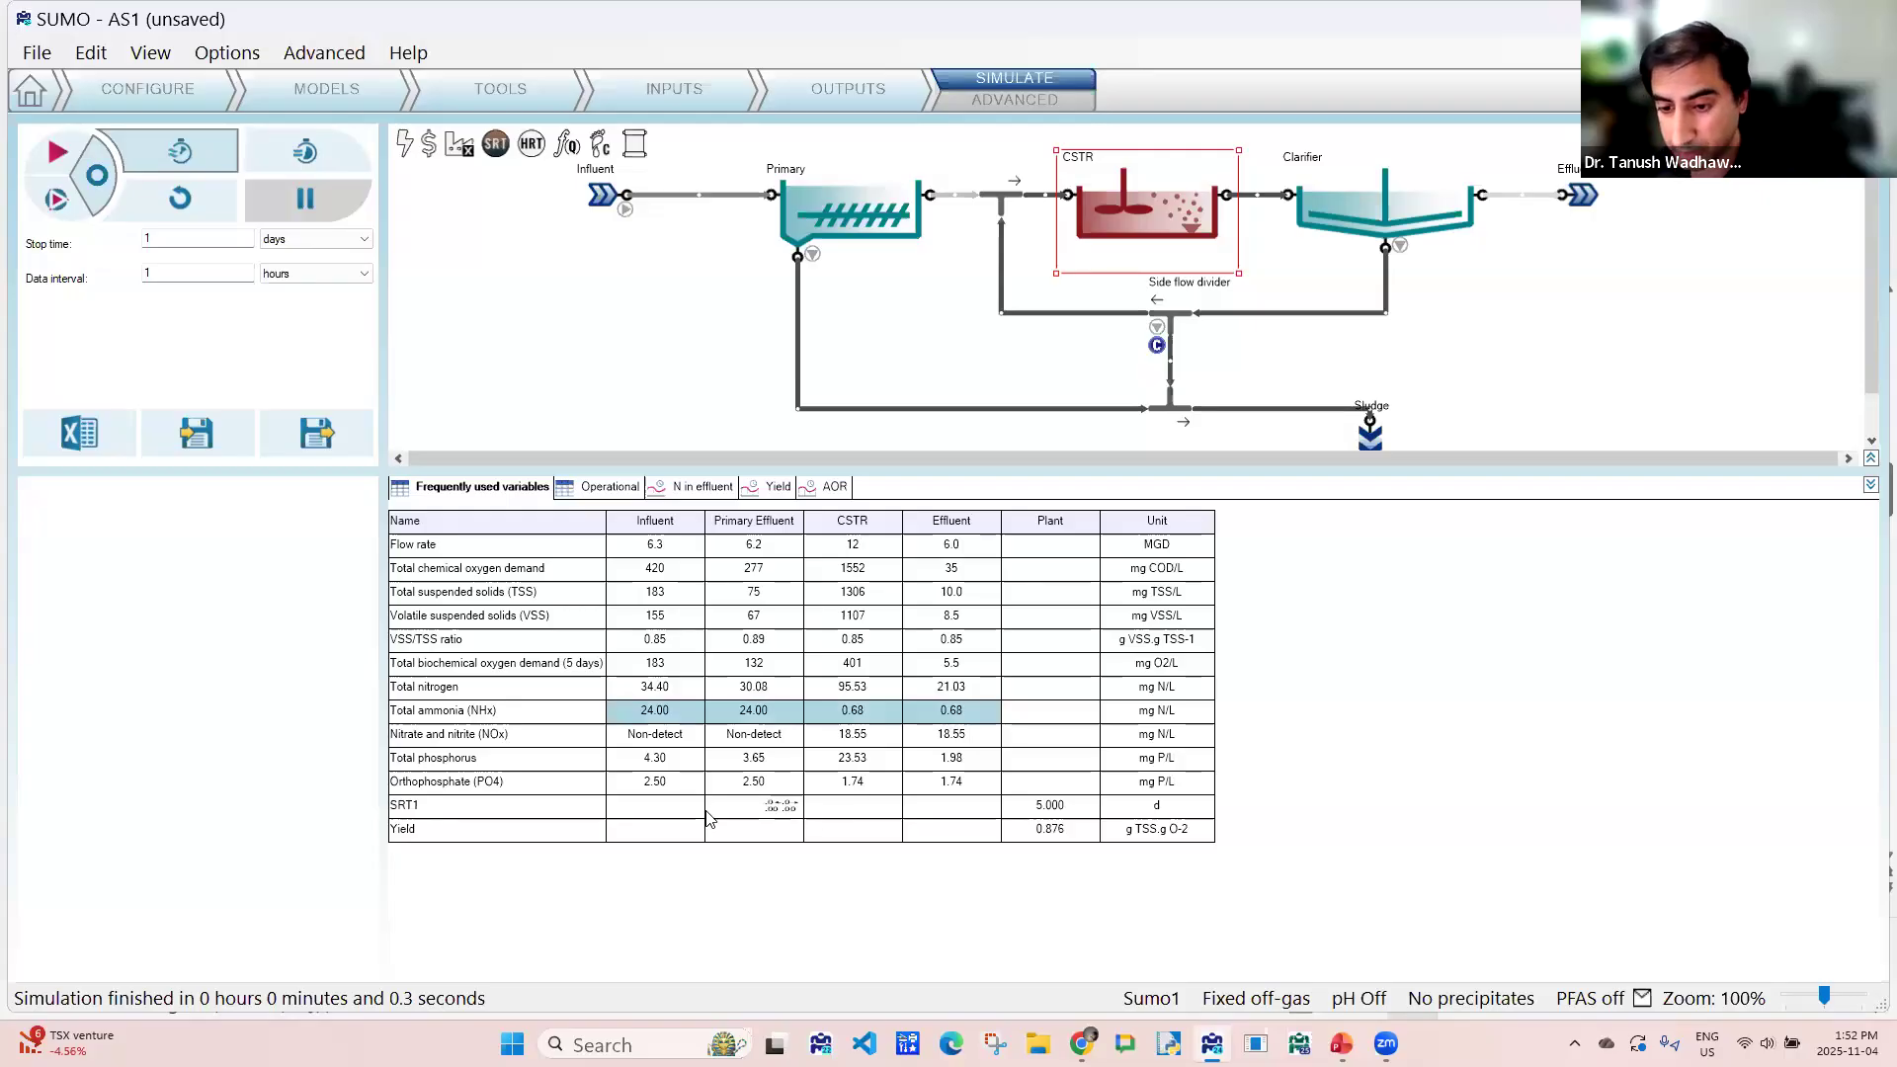
{"action": "left_click", "coordinate": [929, 739]}
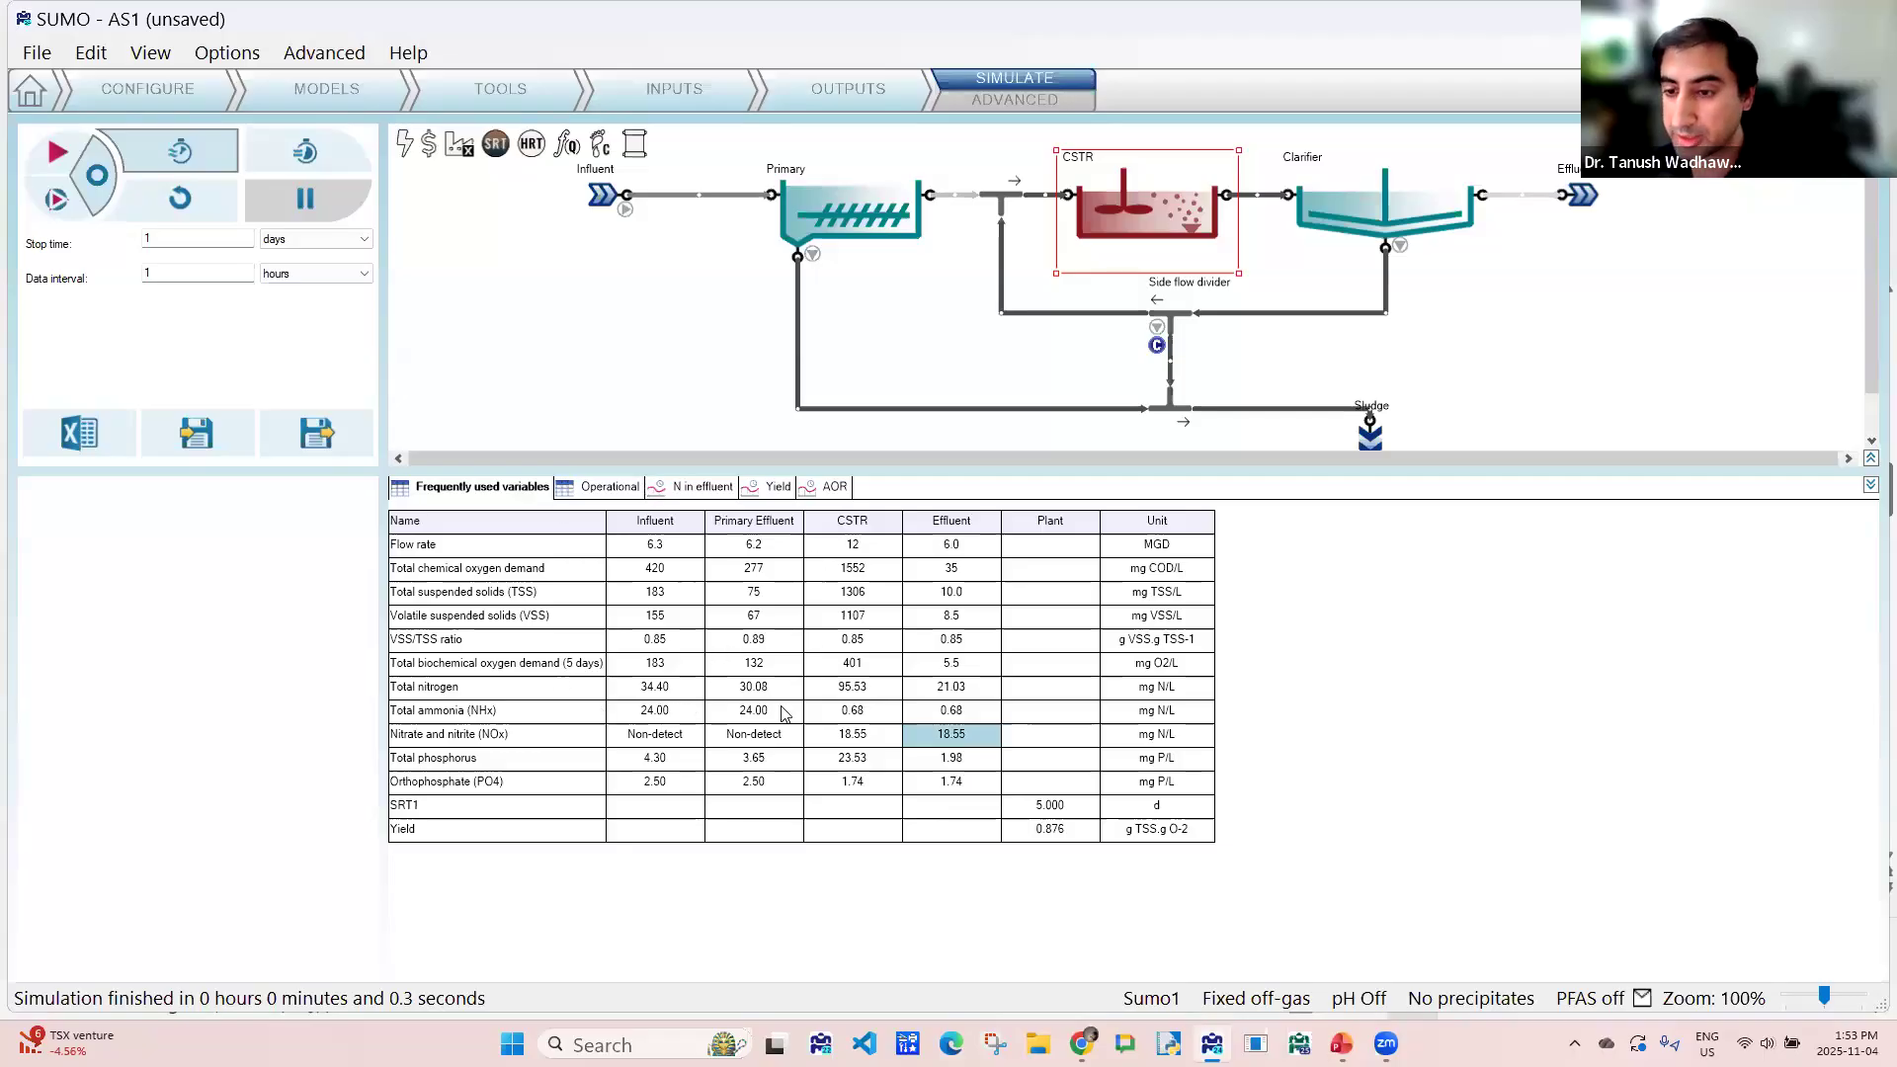
- Add the SRT1 Target and the Influent's temperature to the adjustable scenario parameters for simulation
{"action": "left_click", "coordinate": [699, 85]}
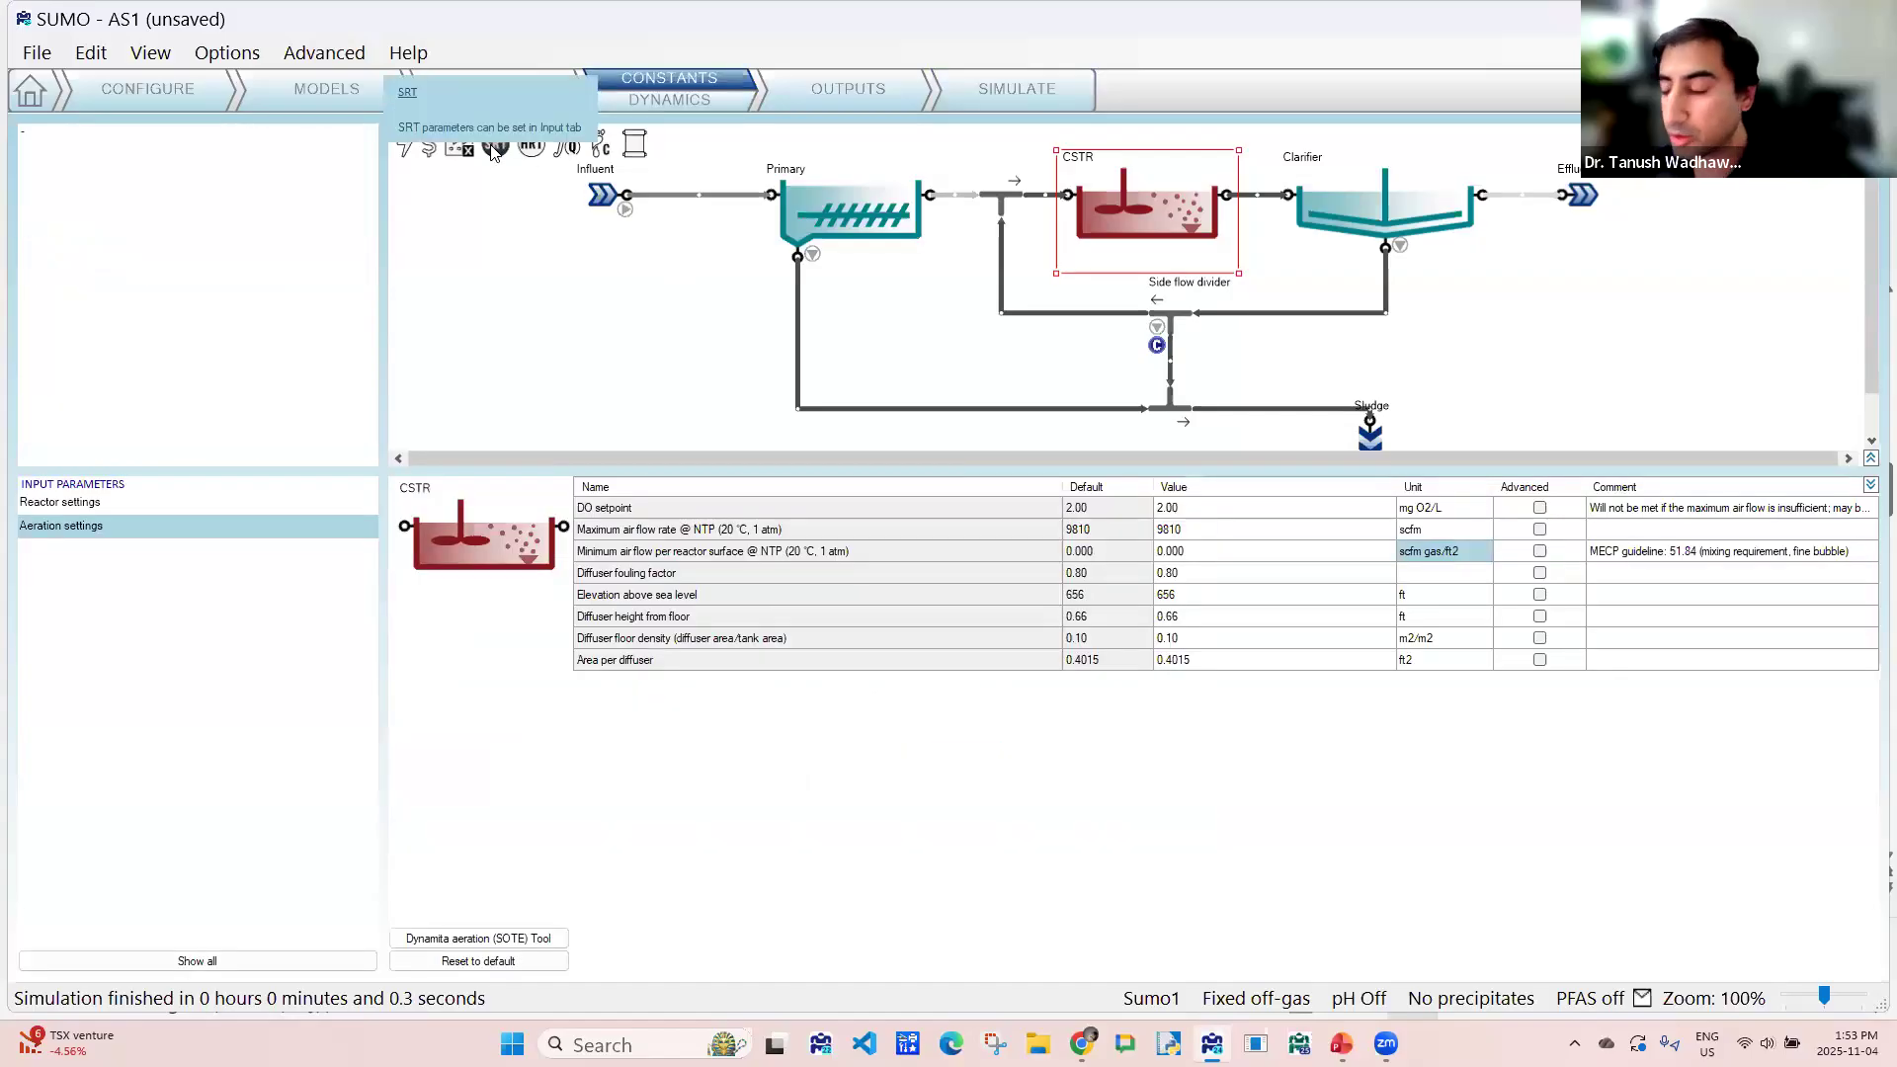
{"action": "left_click", "coordinate": [493, 150]}
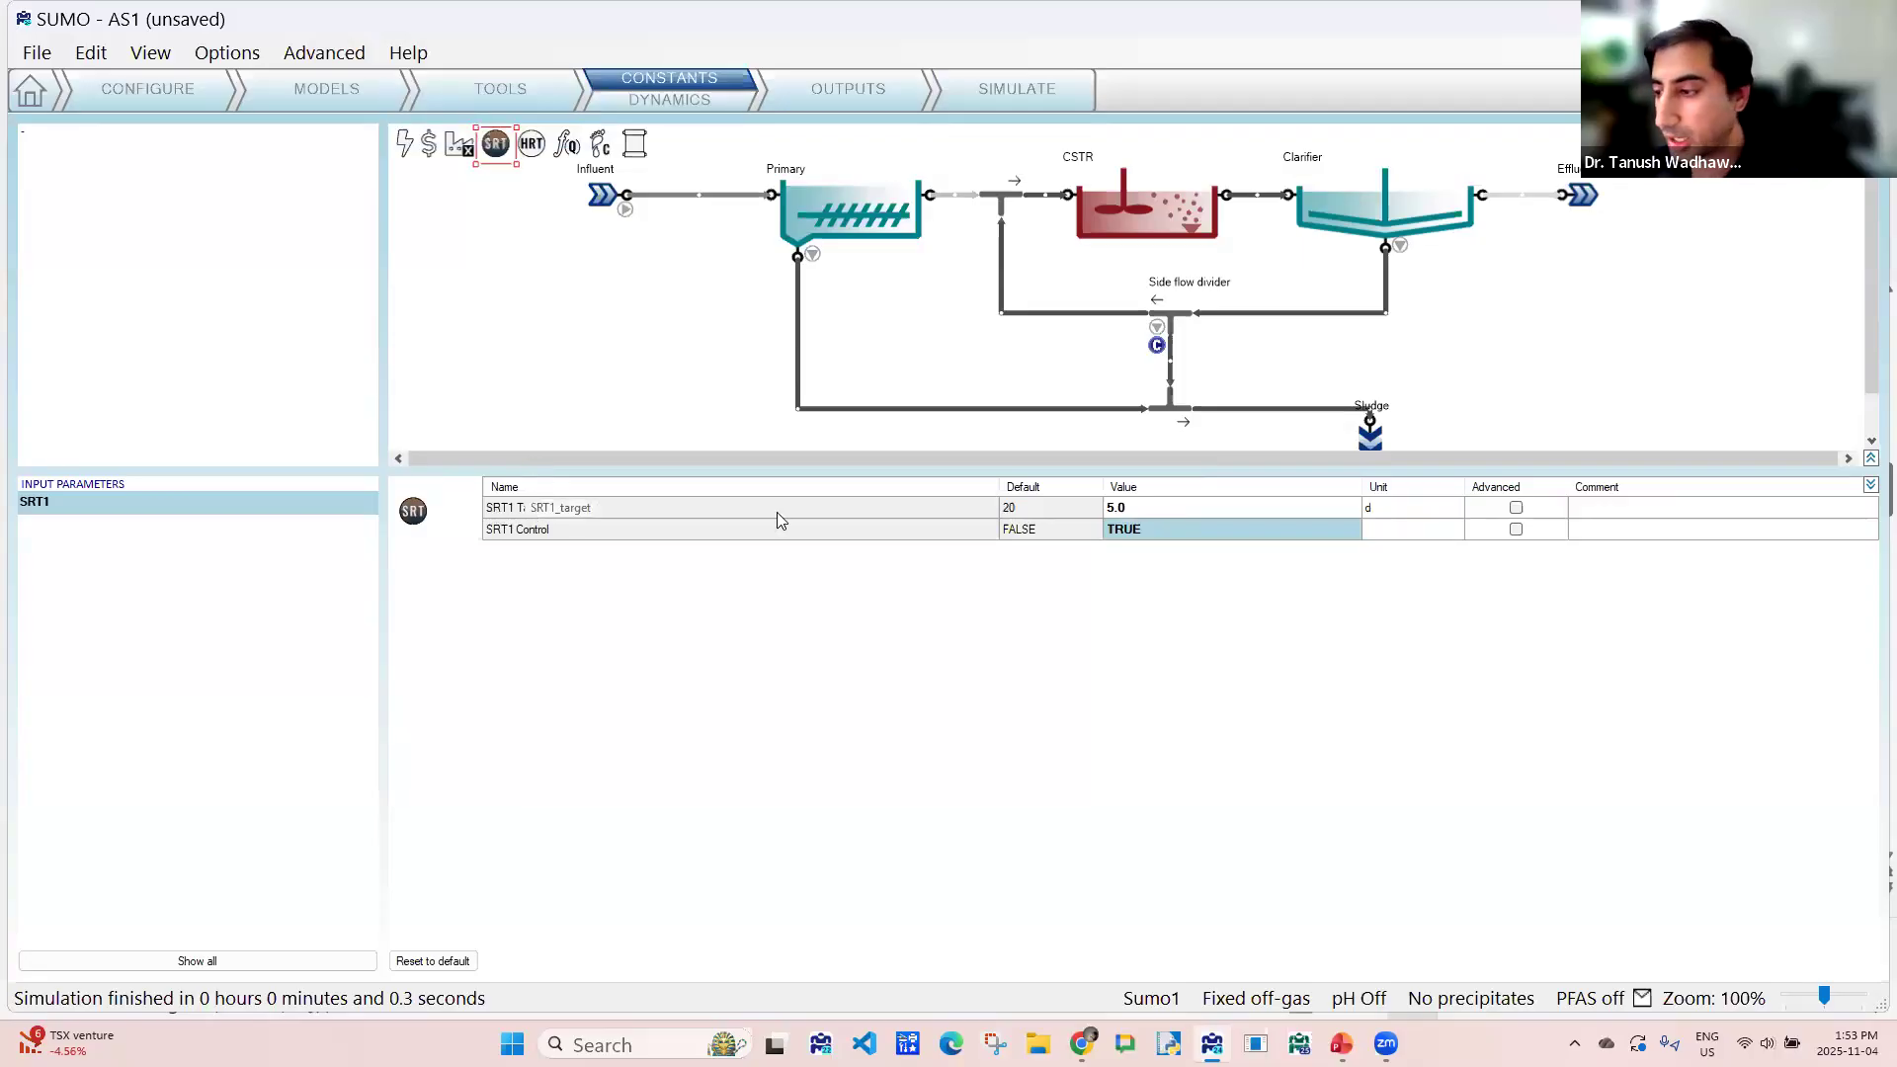
{"action": "left_click", "coordinate": [1516, 509]}
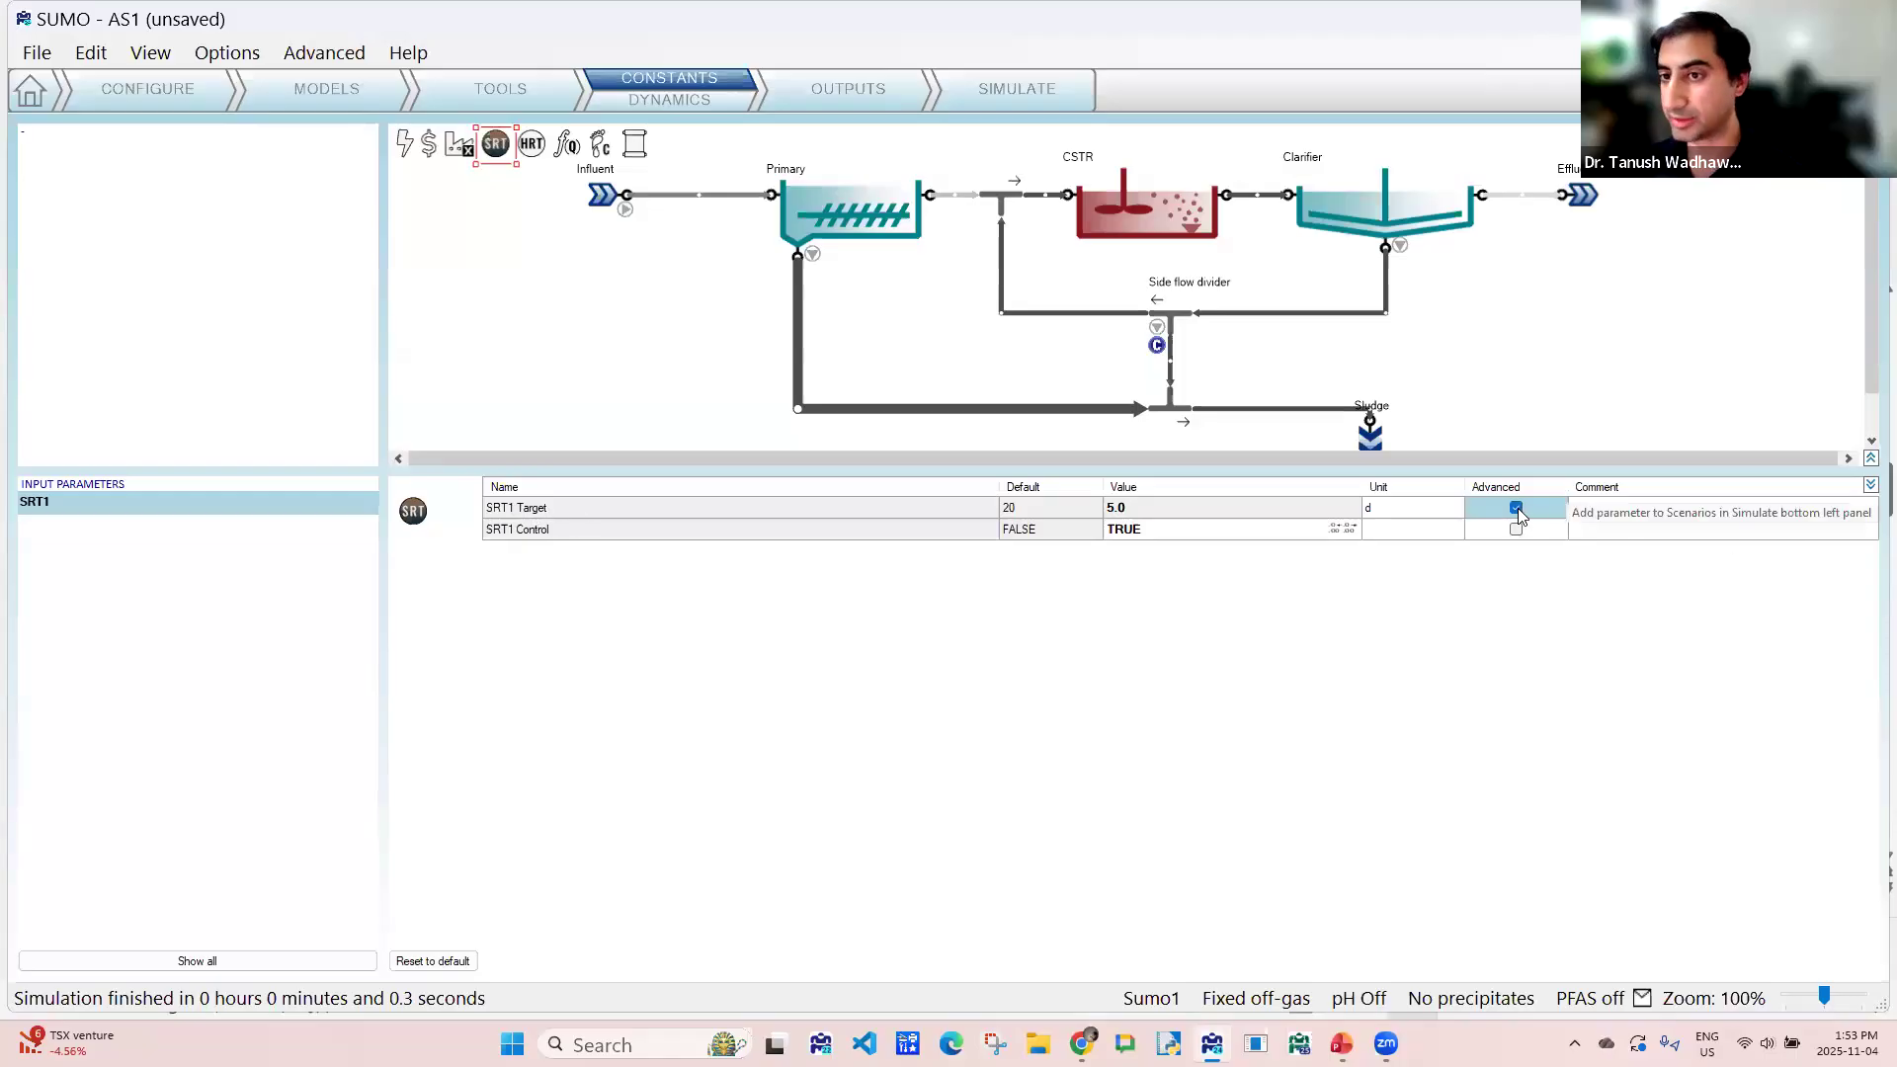
{"action": "left_click", "coordinate": [607, 199]}
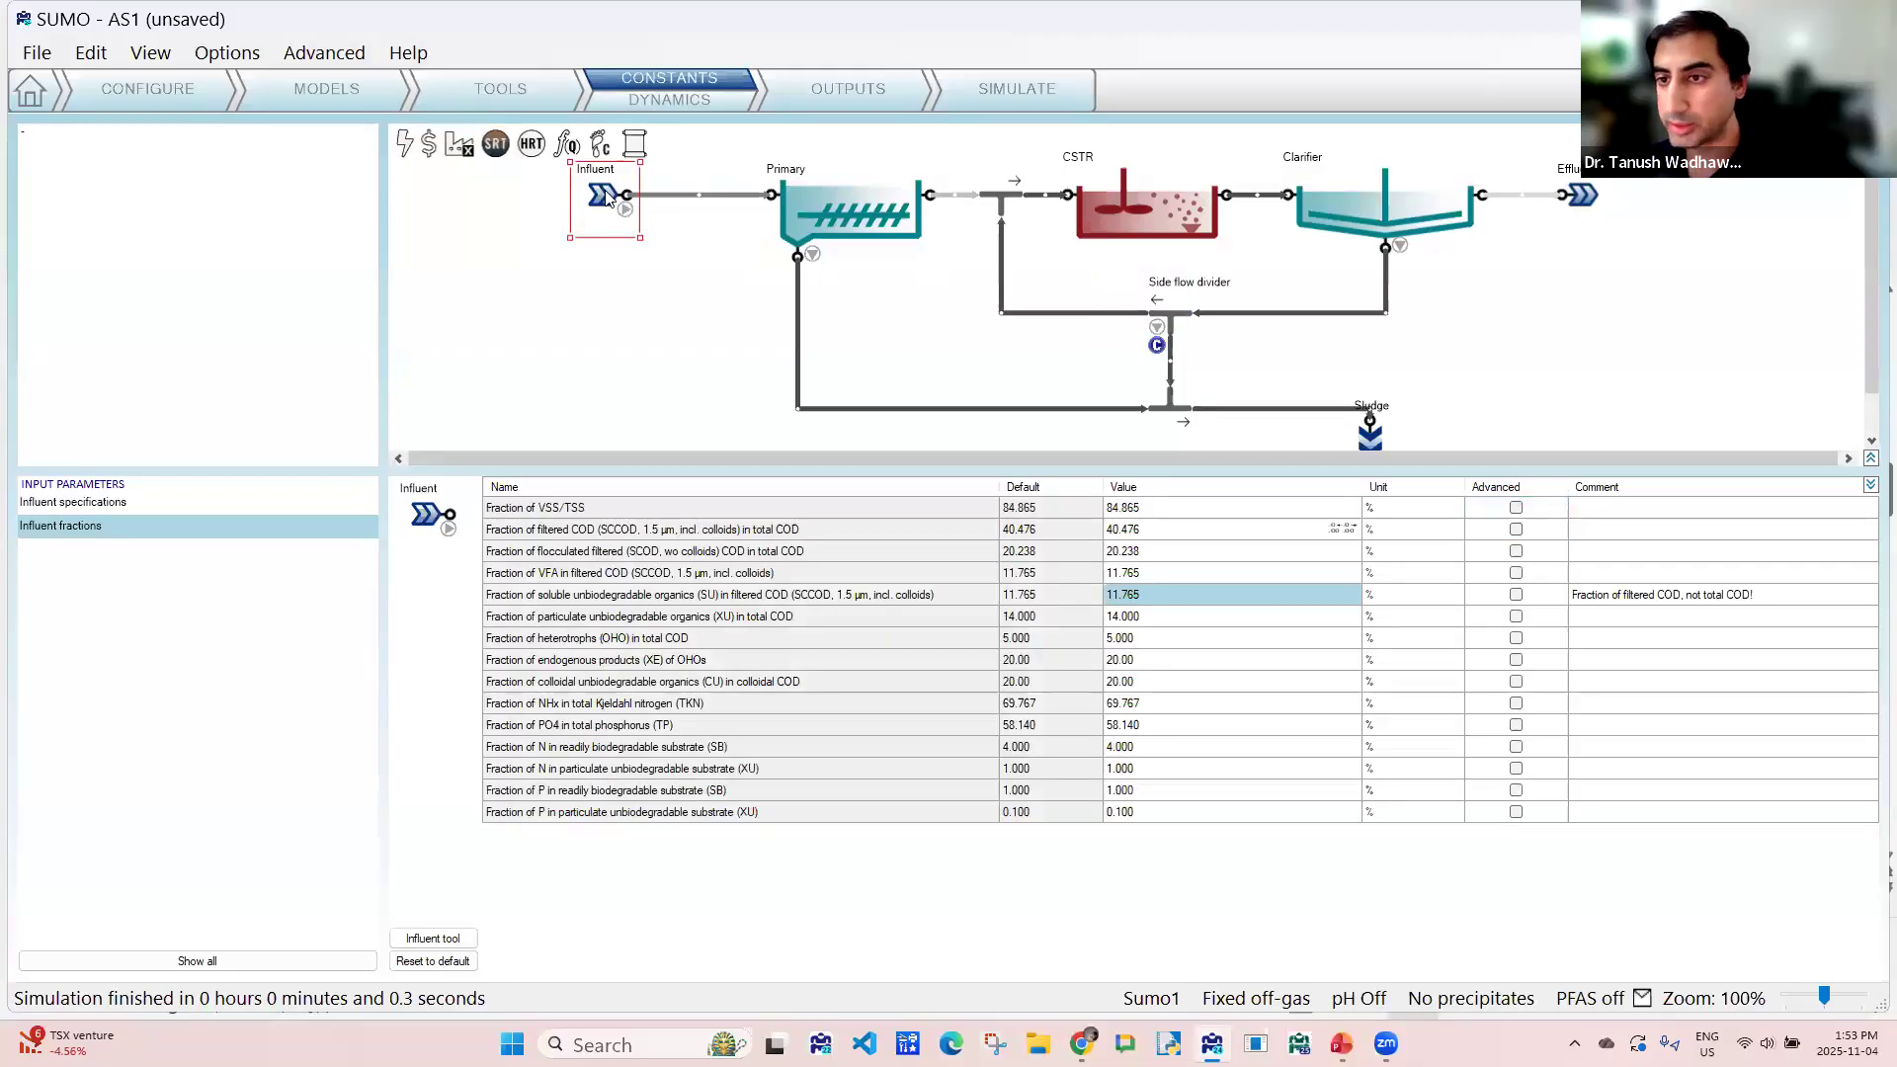
{"action": "left_click", "coordinate": [96, 503]}
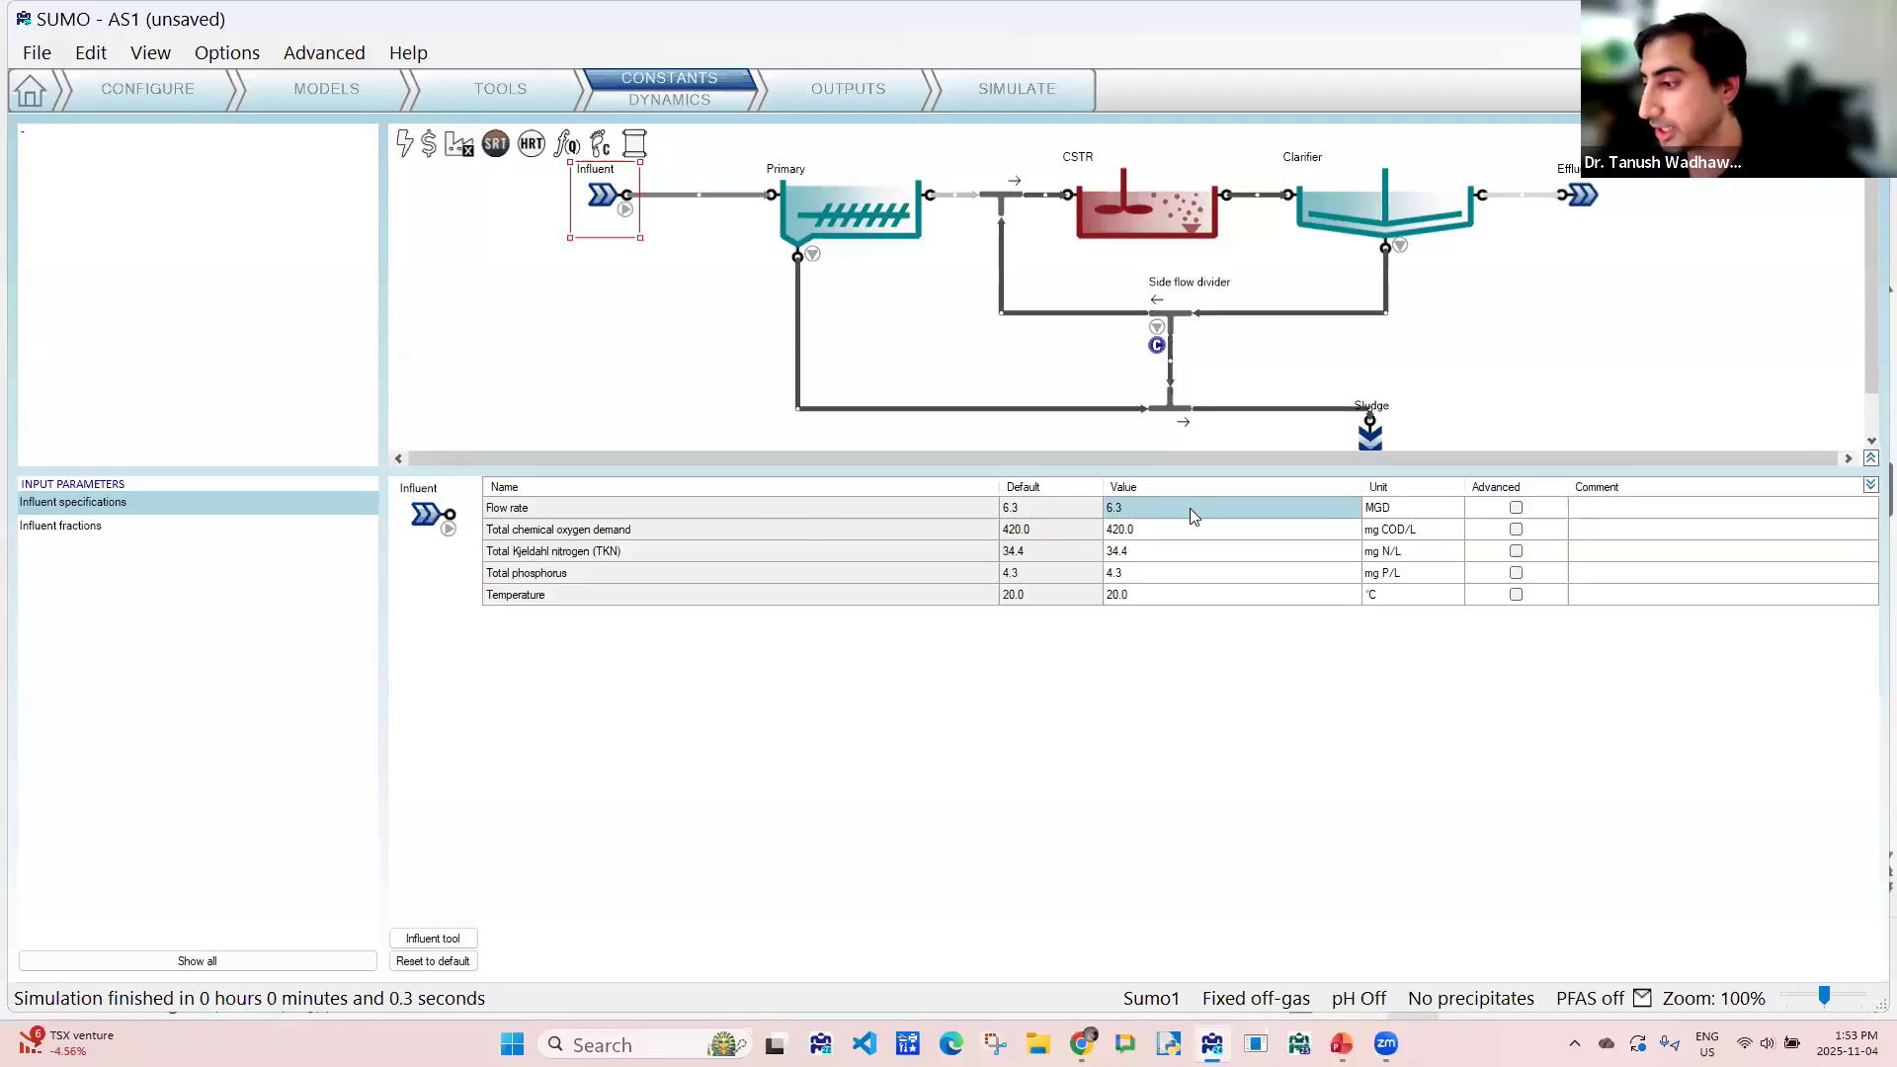
{"action": "left_click", "coordinate": [1516, 595]}
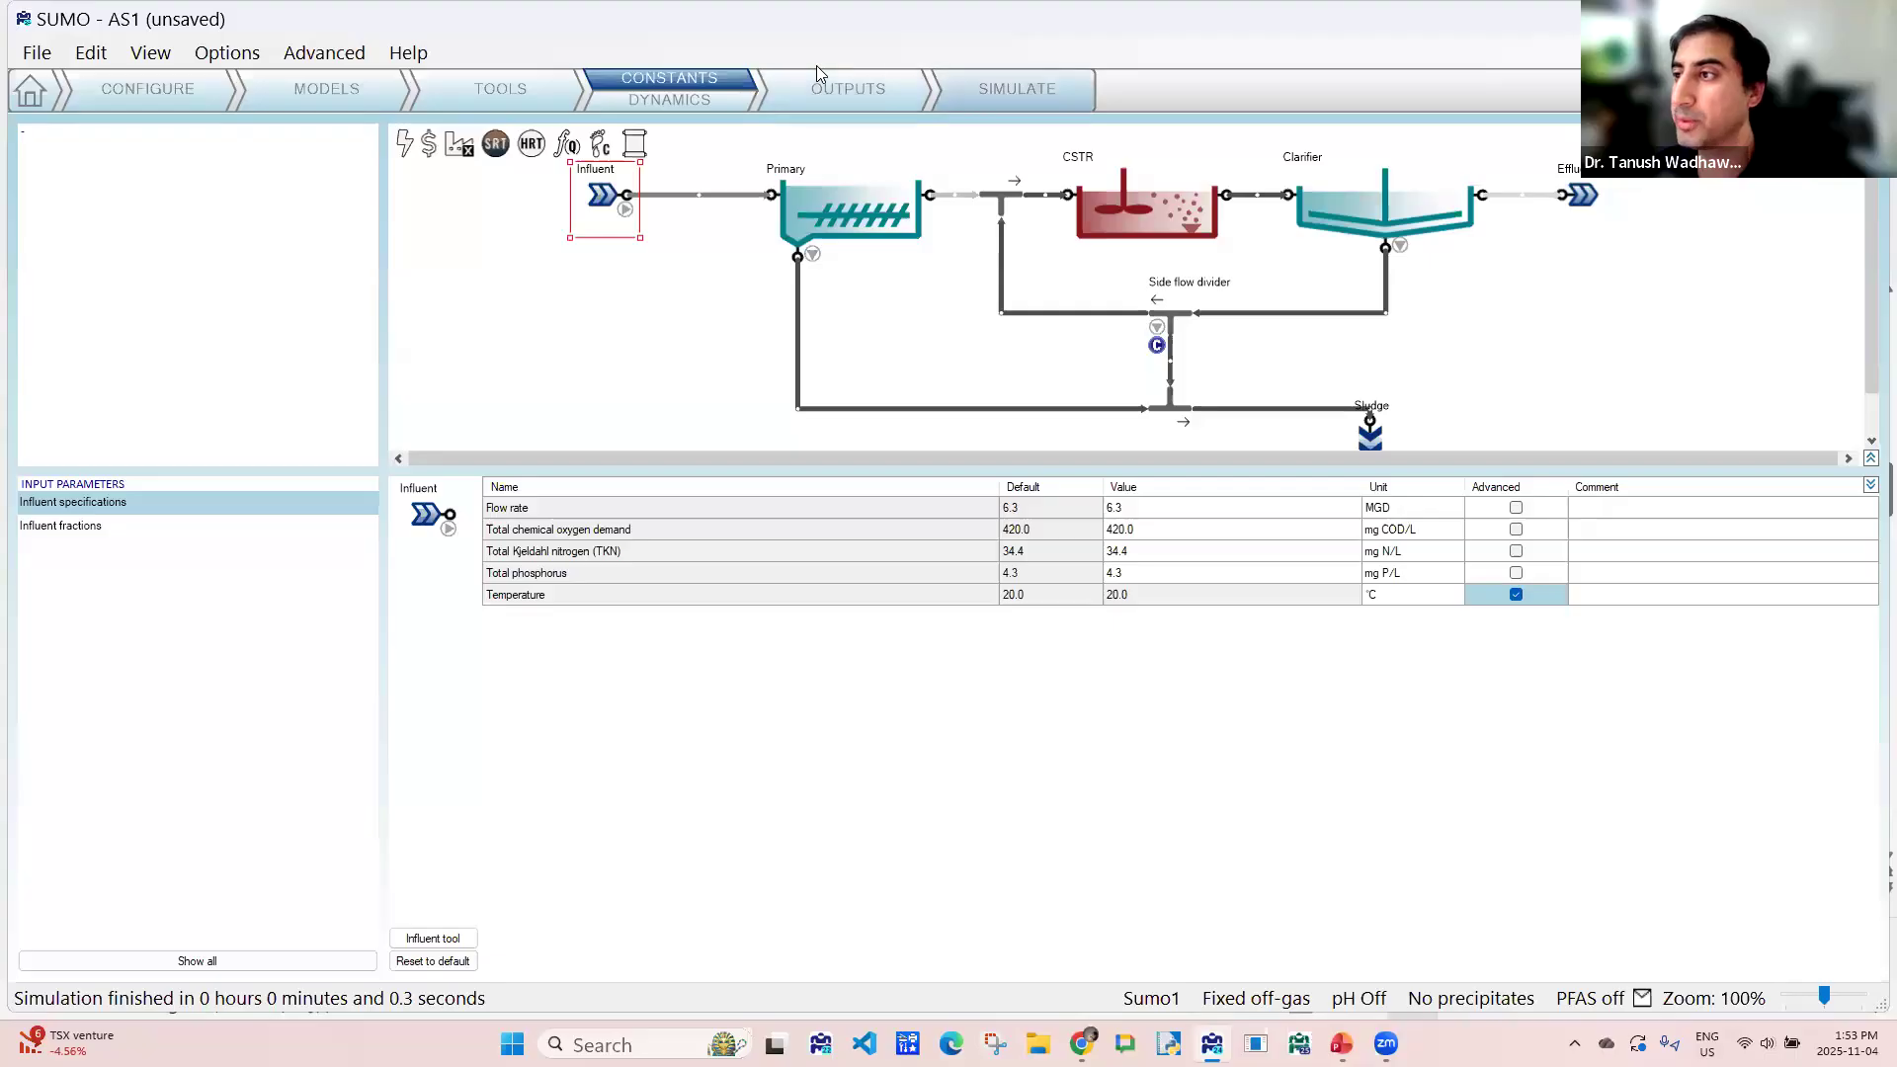
- Set the default scenario's SRT1 Target to 4.1 d and the Influent temperature to 20.1 °C
{"action": "left_click", "coordinate": [1017, 89]}
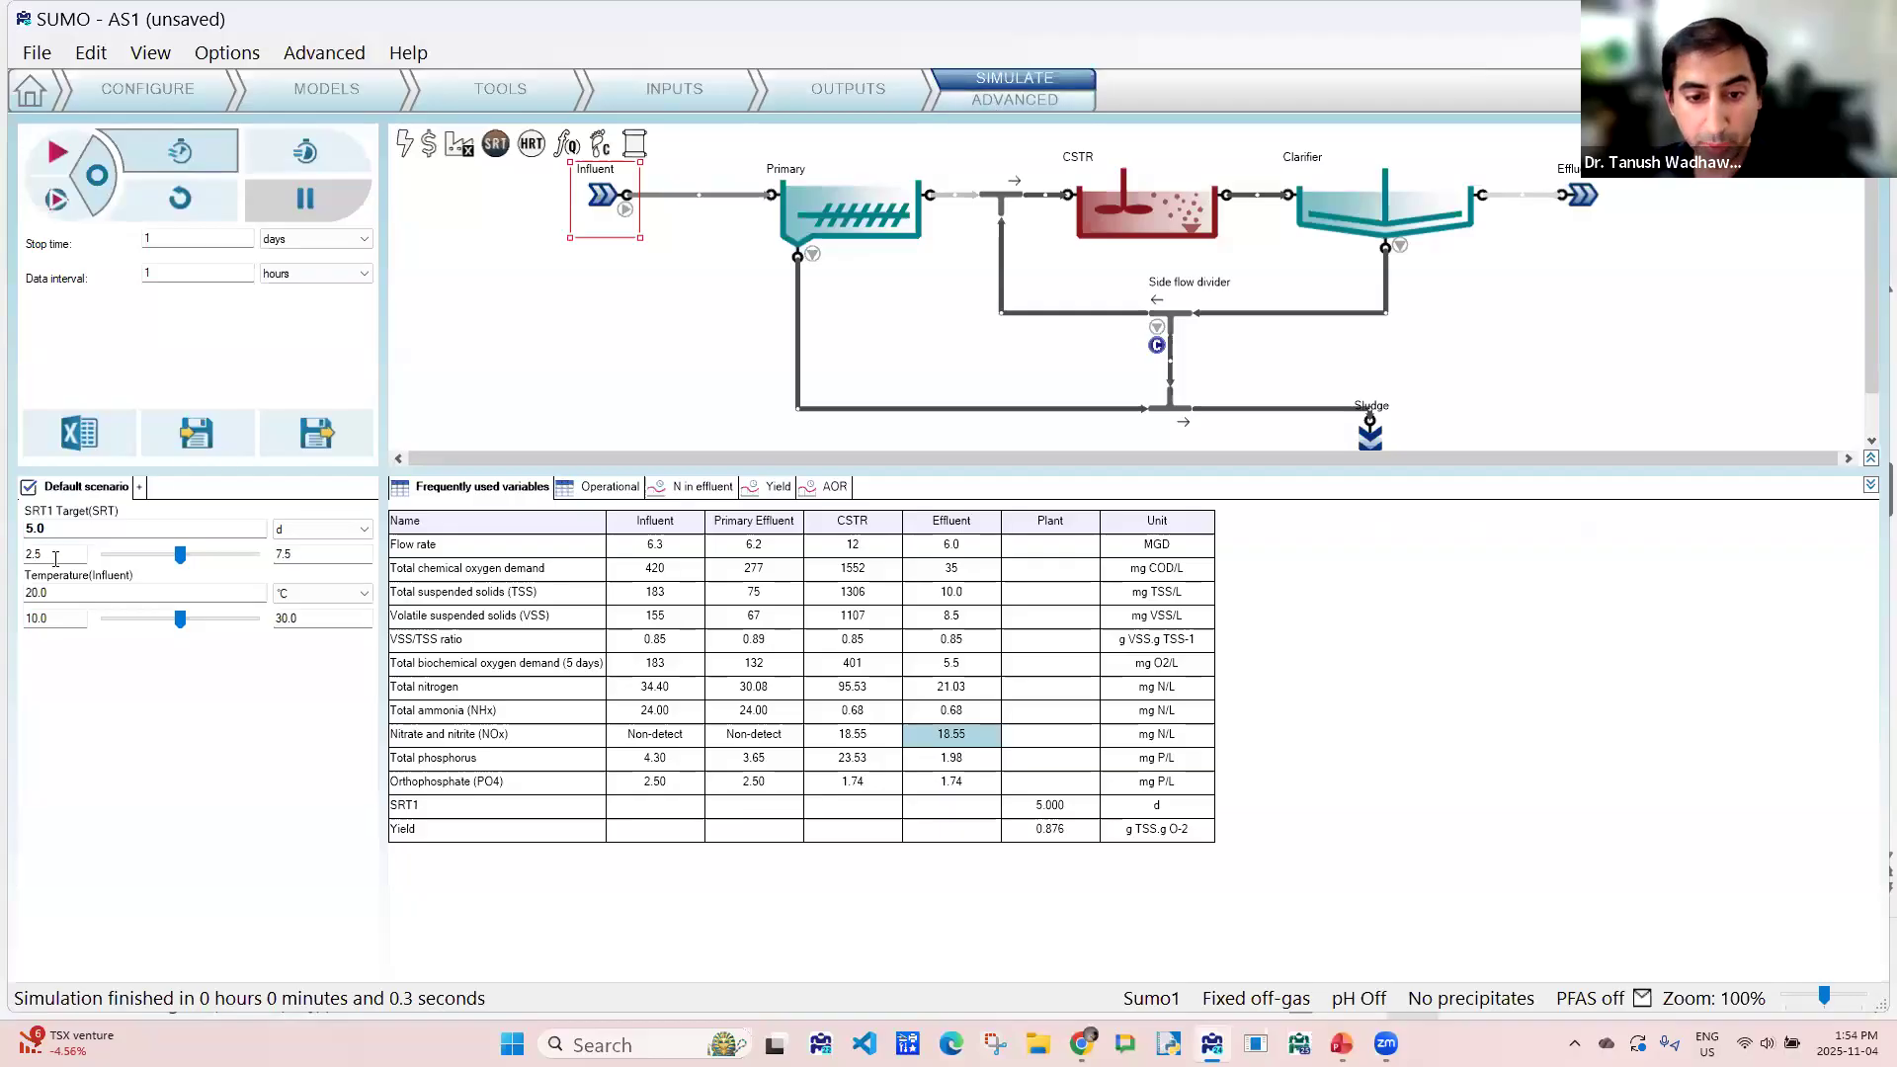
{"action": "mouse_move", "coordinate": [184, 559]}
{"action": "left_mouse_down"}
{"action": "mouse_move", "coordinate": [212, 557]}
{"action": "mouse_move", "coordinate": [154, 553]}
{"action": "left_mouse_up"}
{"action": "left_click_drag", "start_coordinate": [179, 619], "coordinate": [179, 620]}
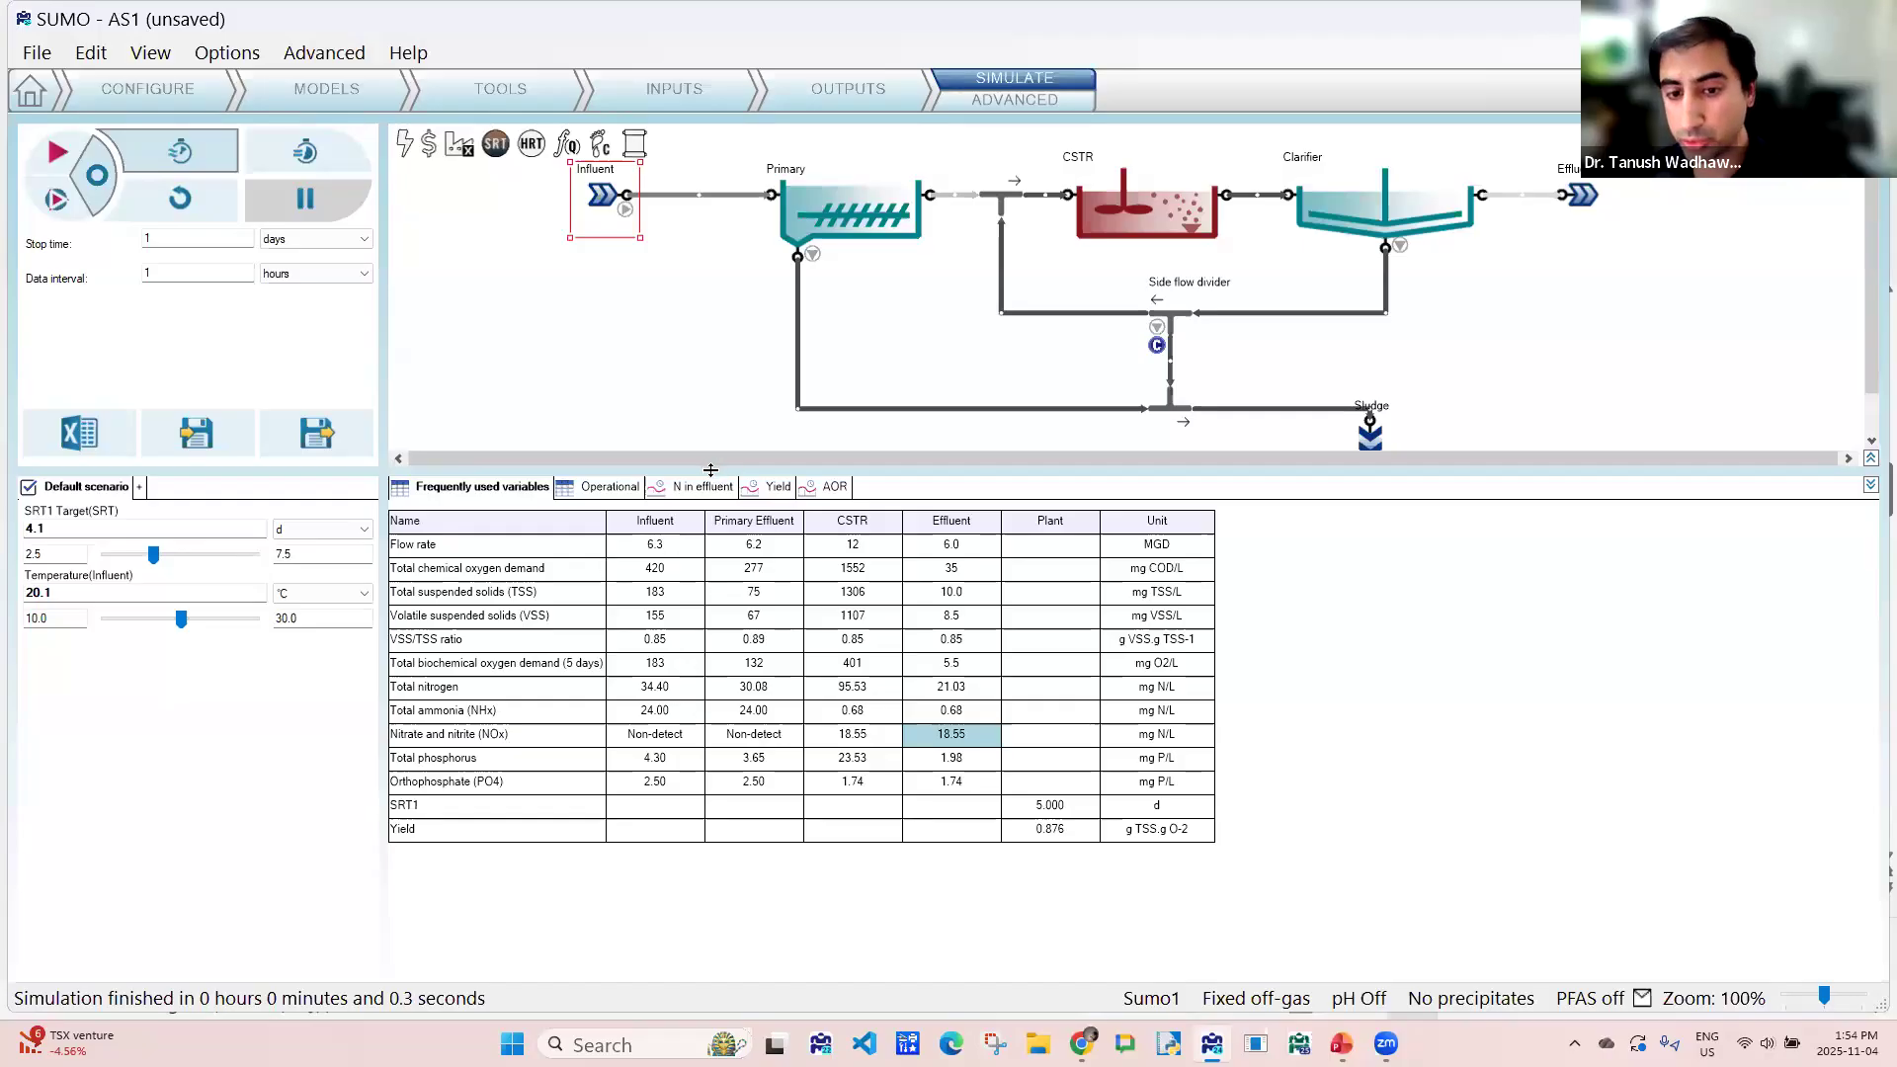
- Set up an Analyze run in the default scenario that varies SRT1 Target from 3.0 to 8.0 d in 10 steps
{"action": "left_click", "coordinate": [1002, 103]}
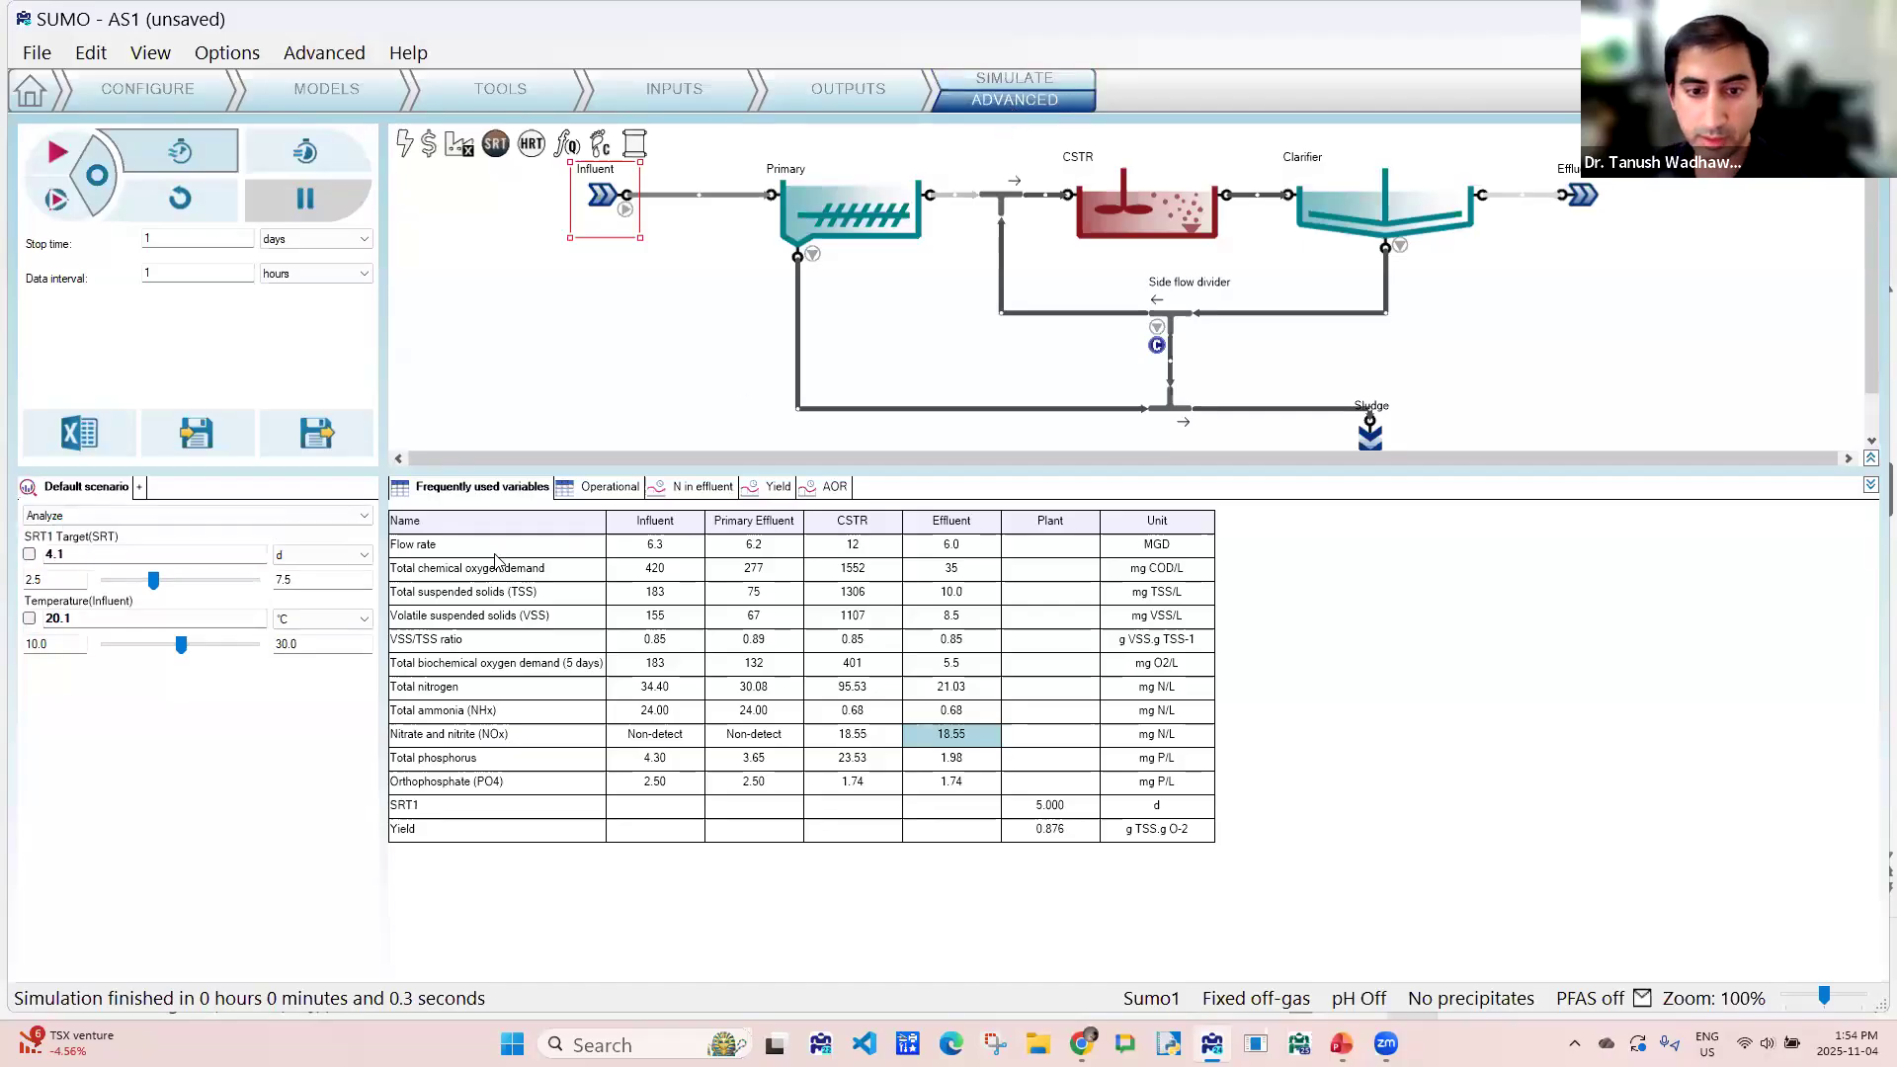
{"action": "left_click", "coordinate": [28, 555]}
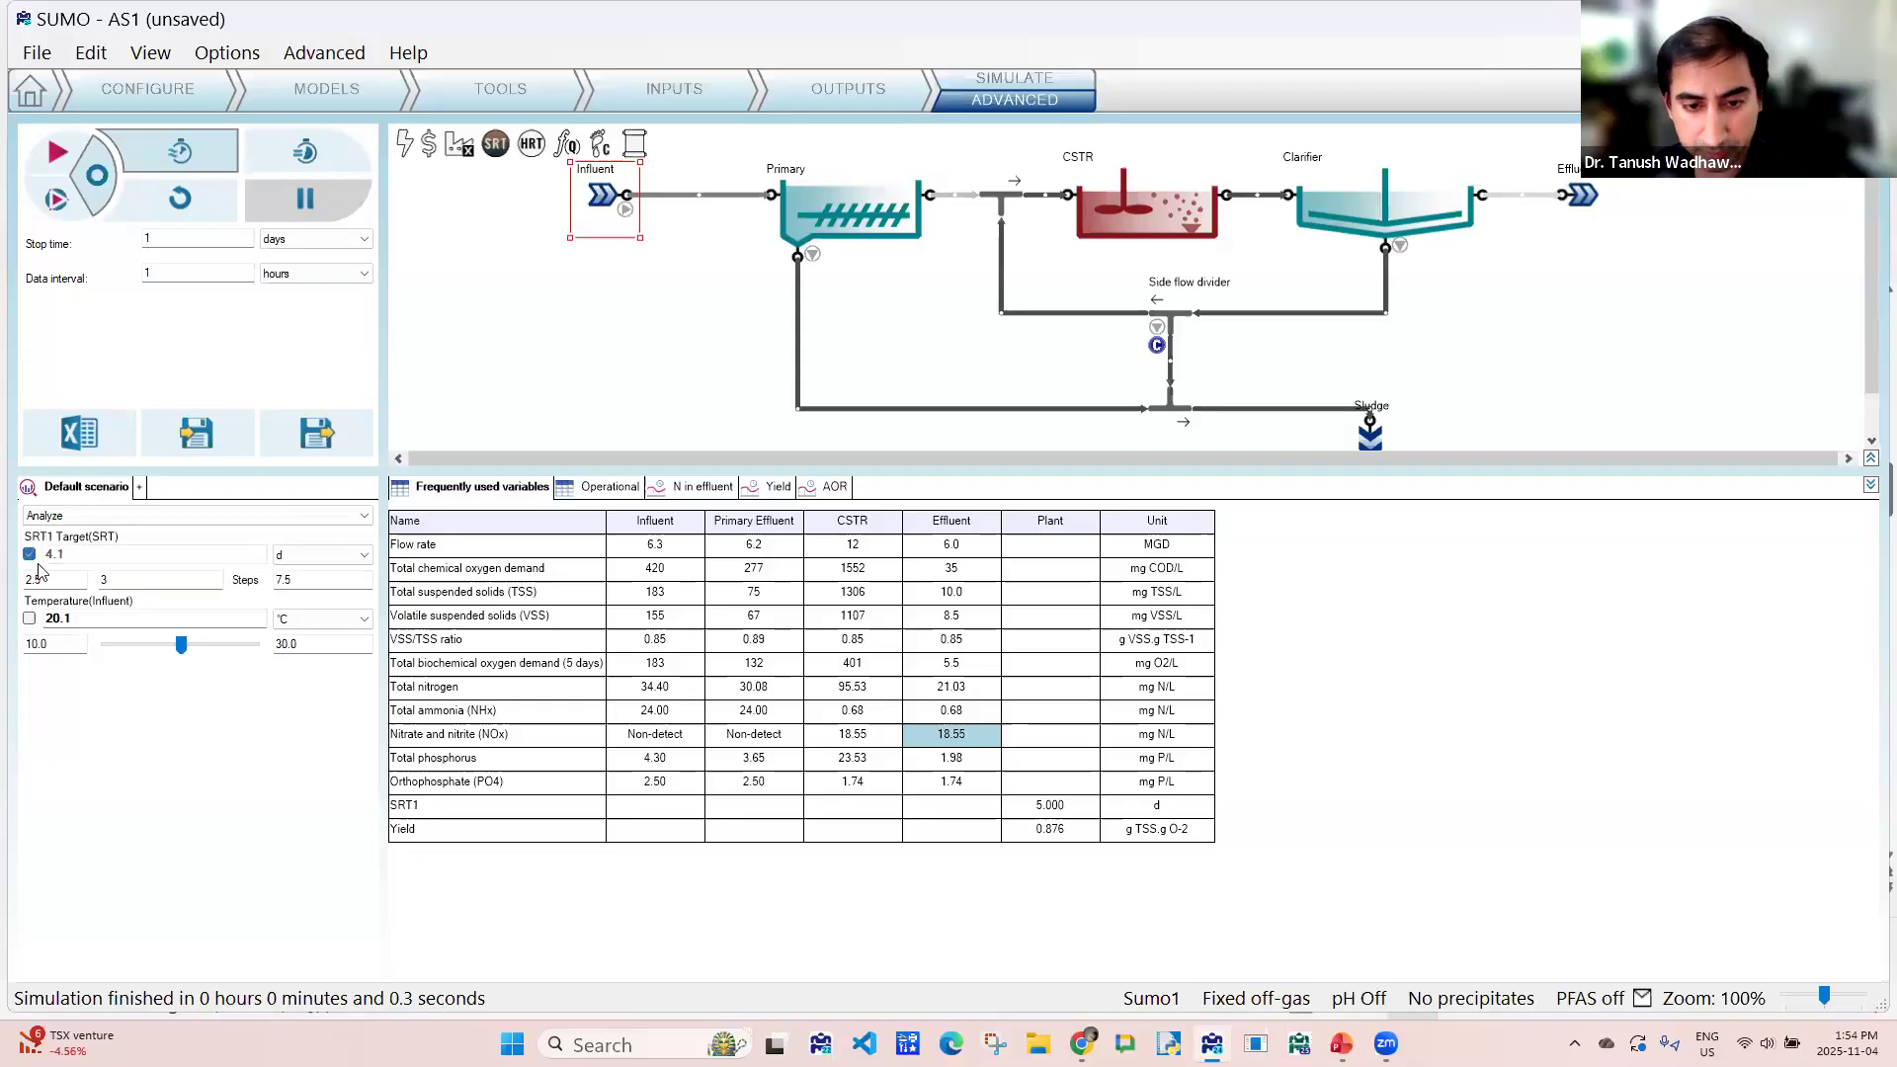
{"action": "left_click", "coordinate": [38, 578]}
{"action": "left_click_drag", "start_coordinate": [24, 576], "coordinate": [20, 576]}
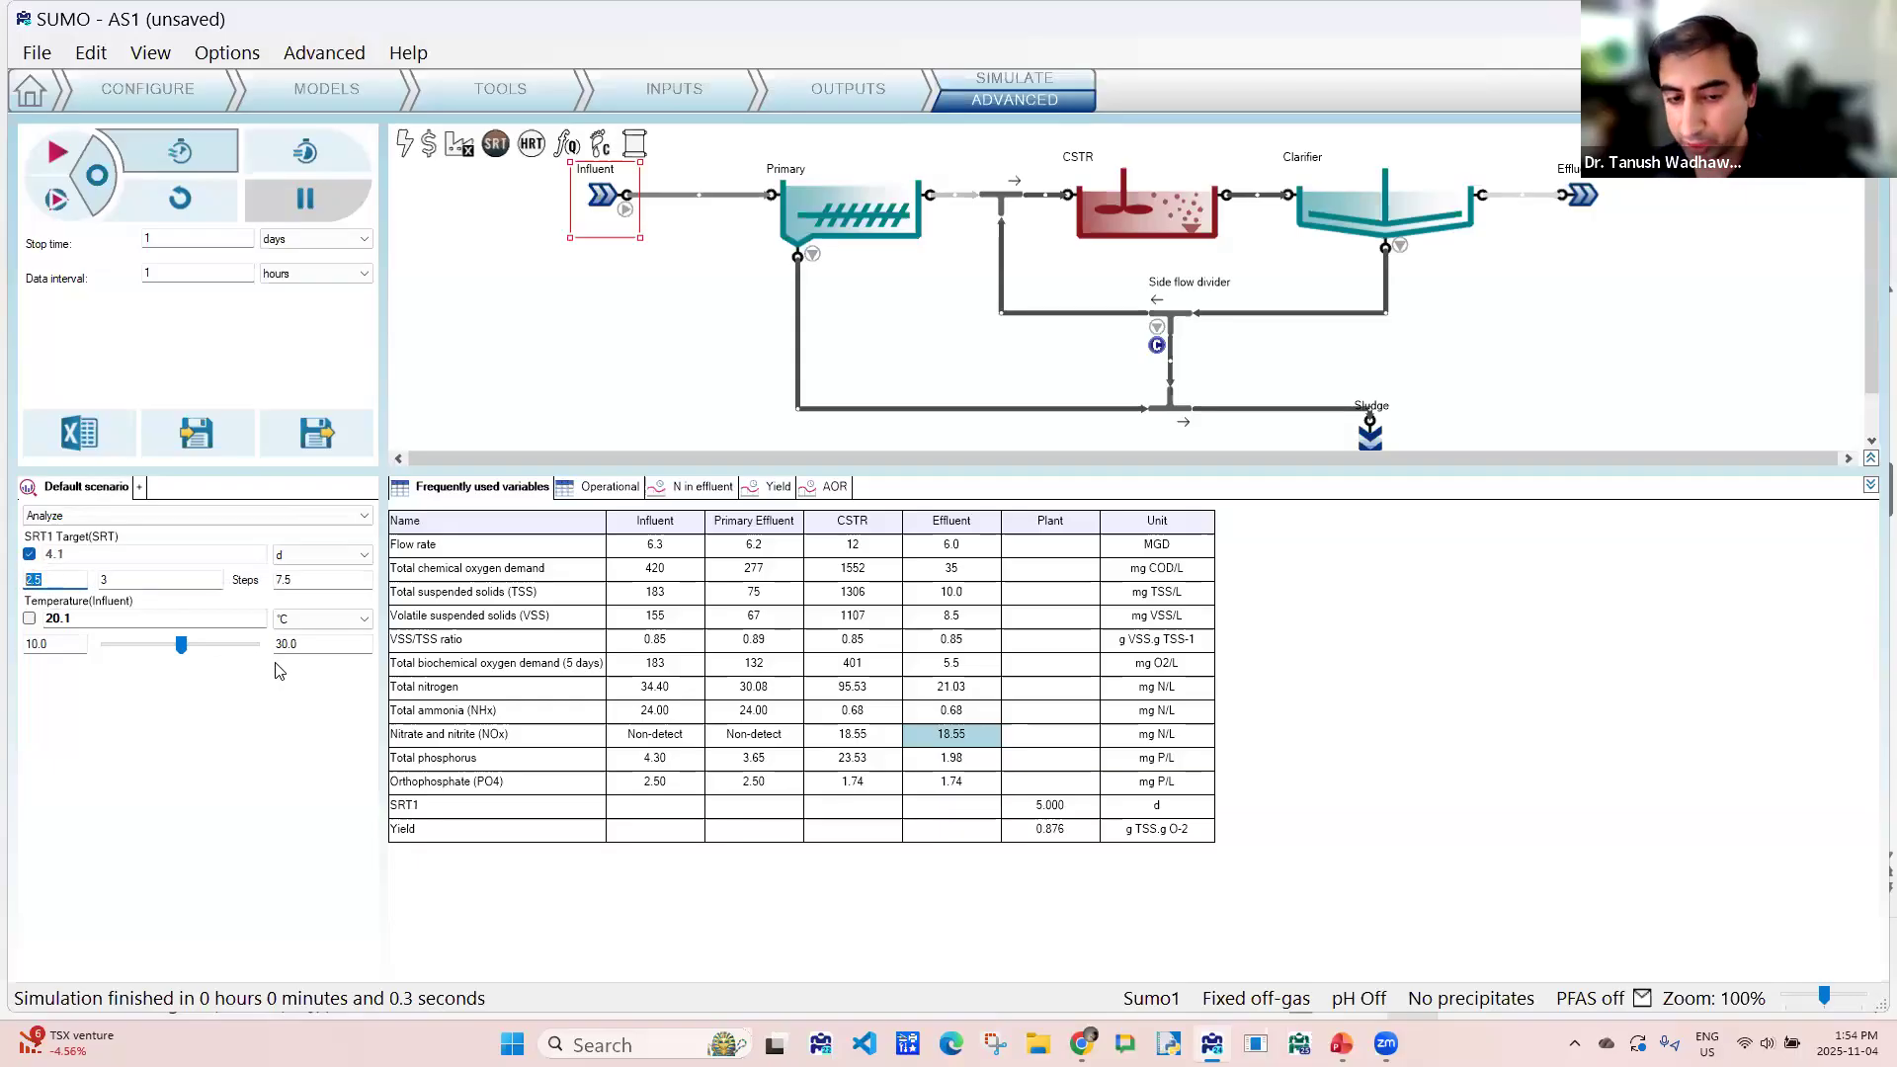
{"action": "type", "text": "3"}
{"action": "key", "text": "Tab"}
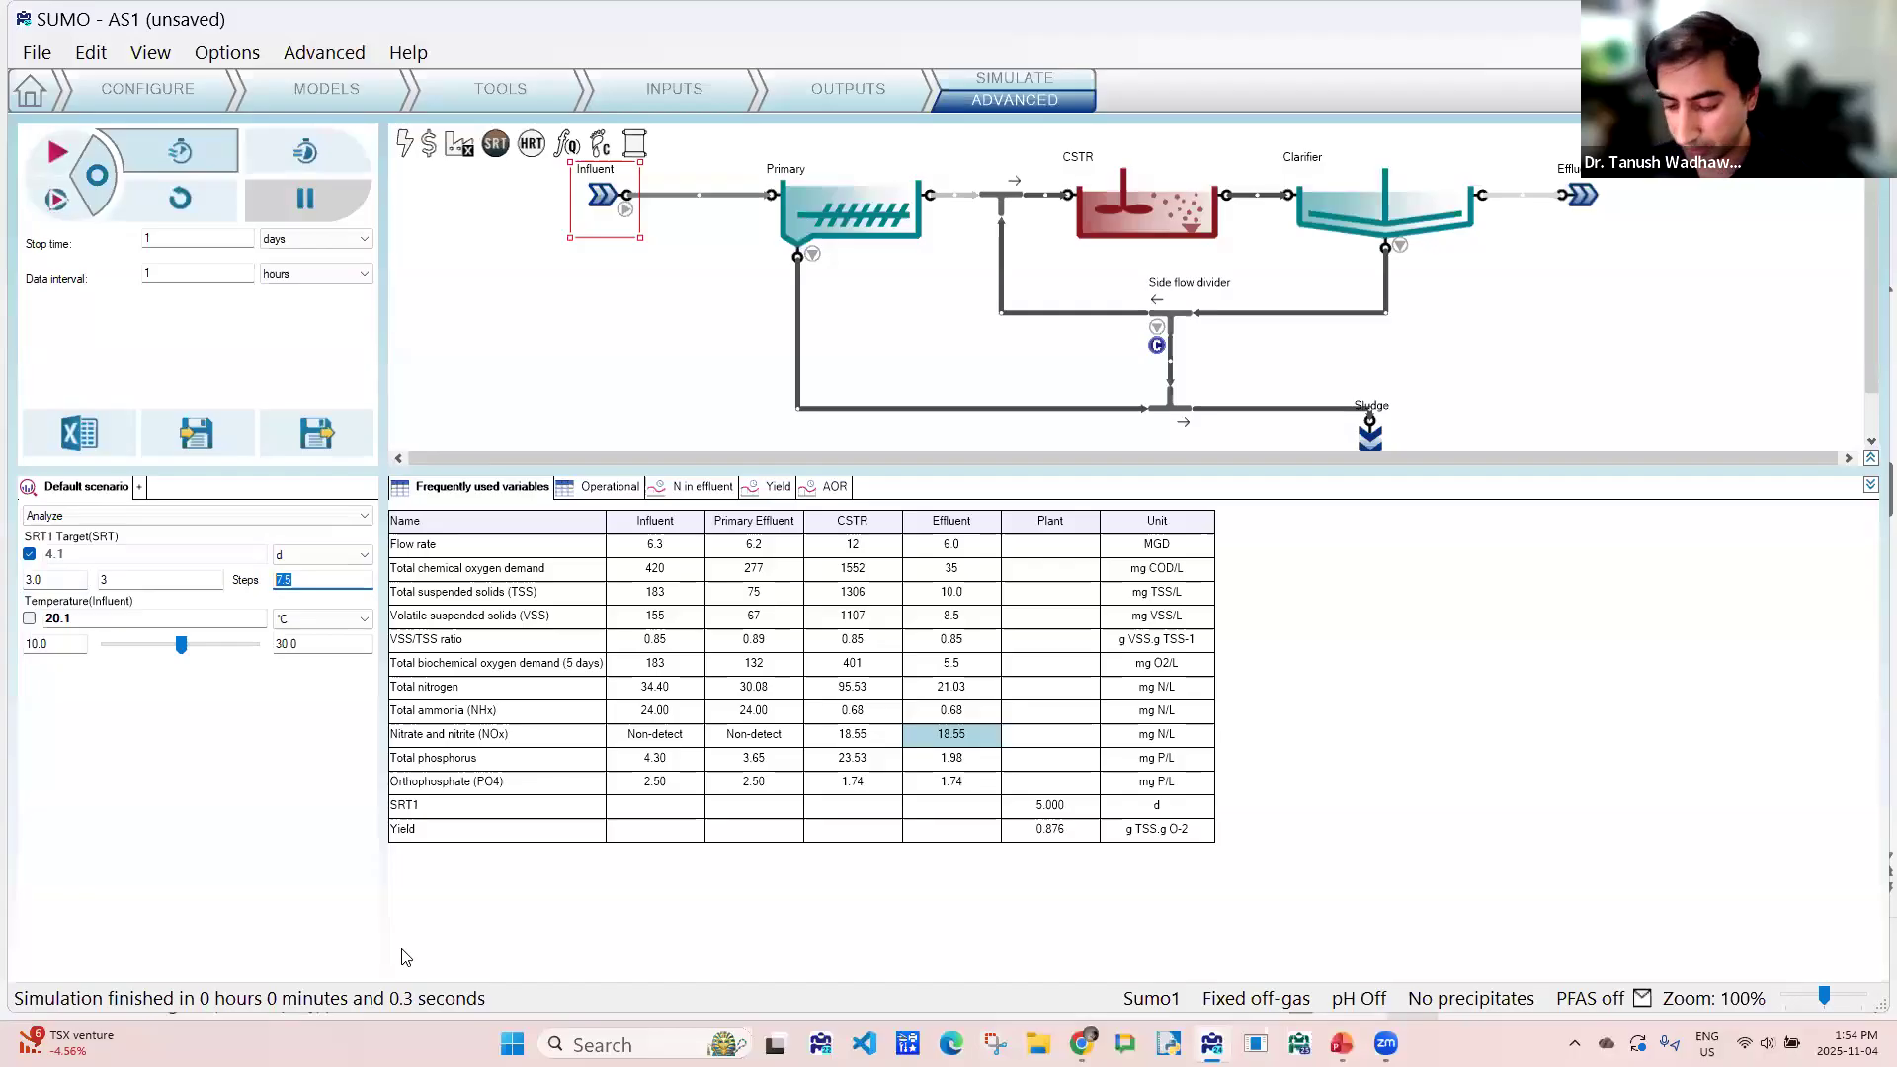
{"action": "type", "text": "8"}
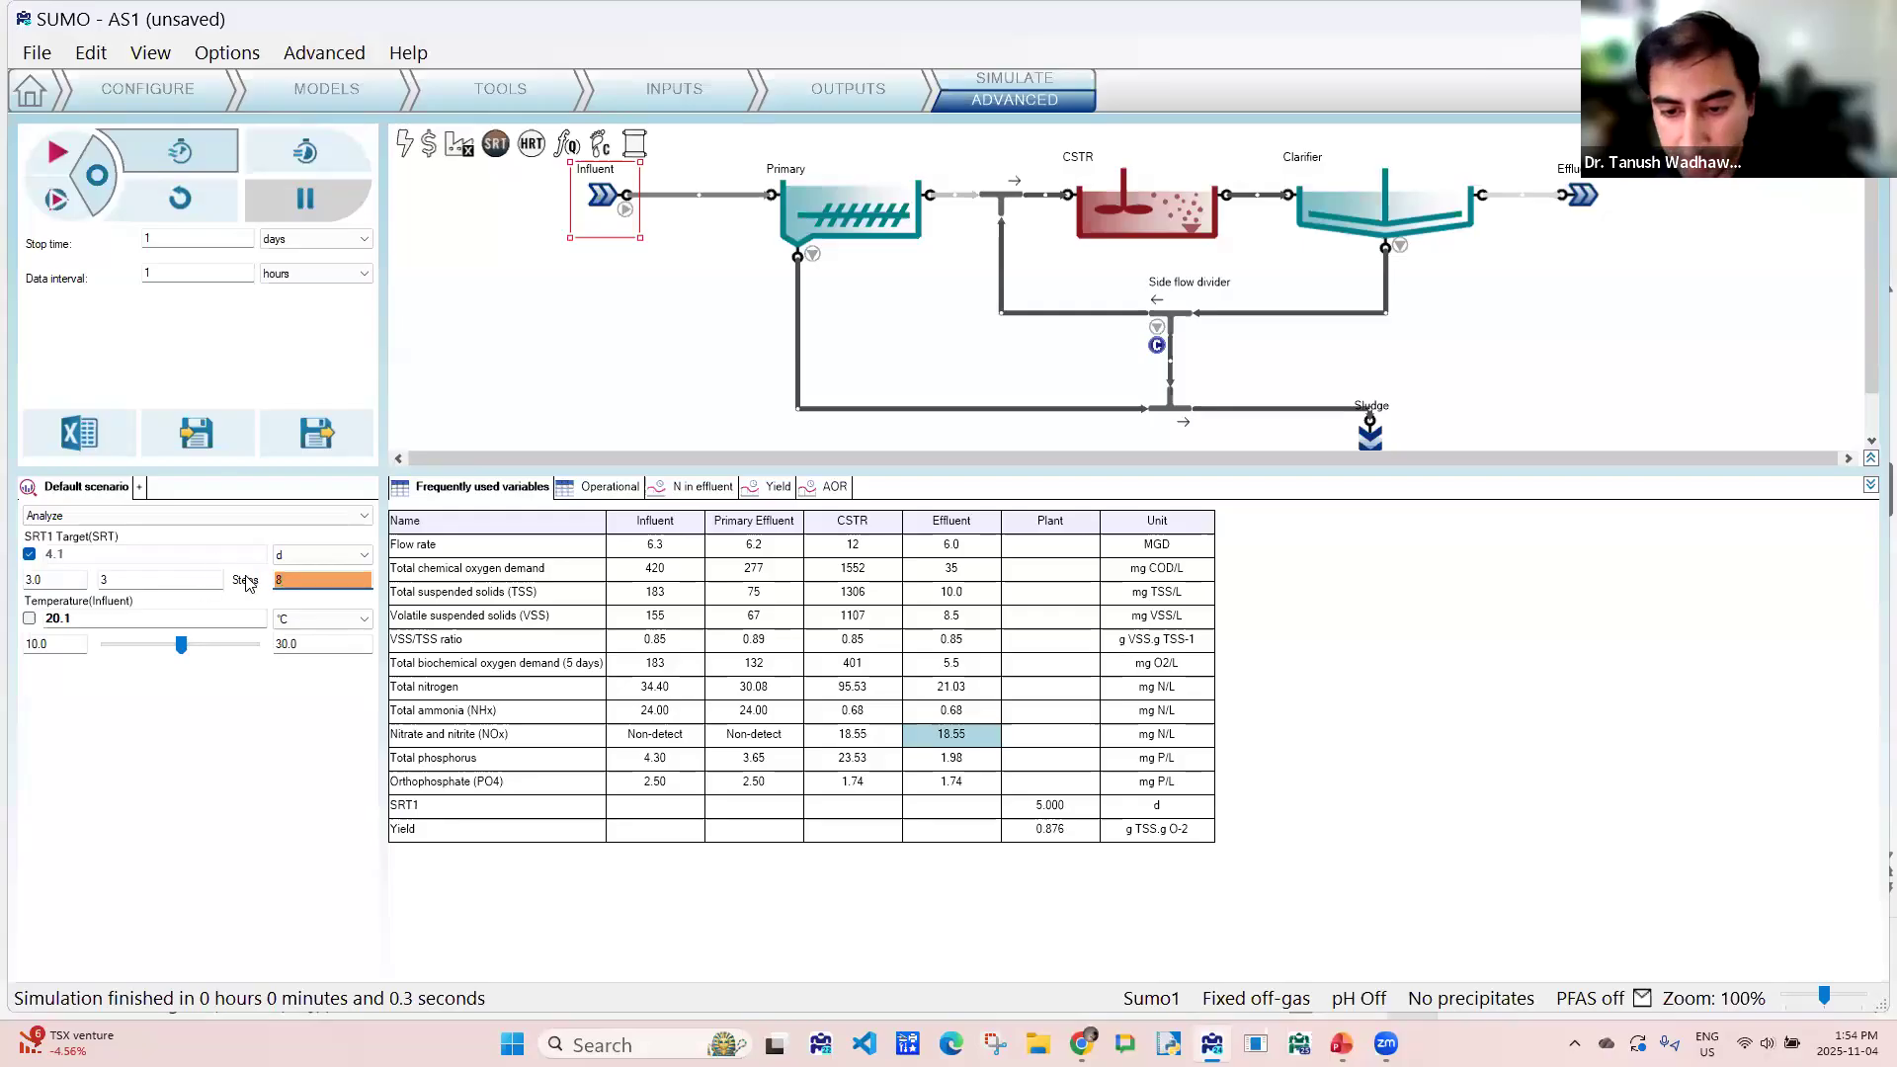
{"action": "key", "text": "Tab"}
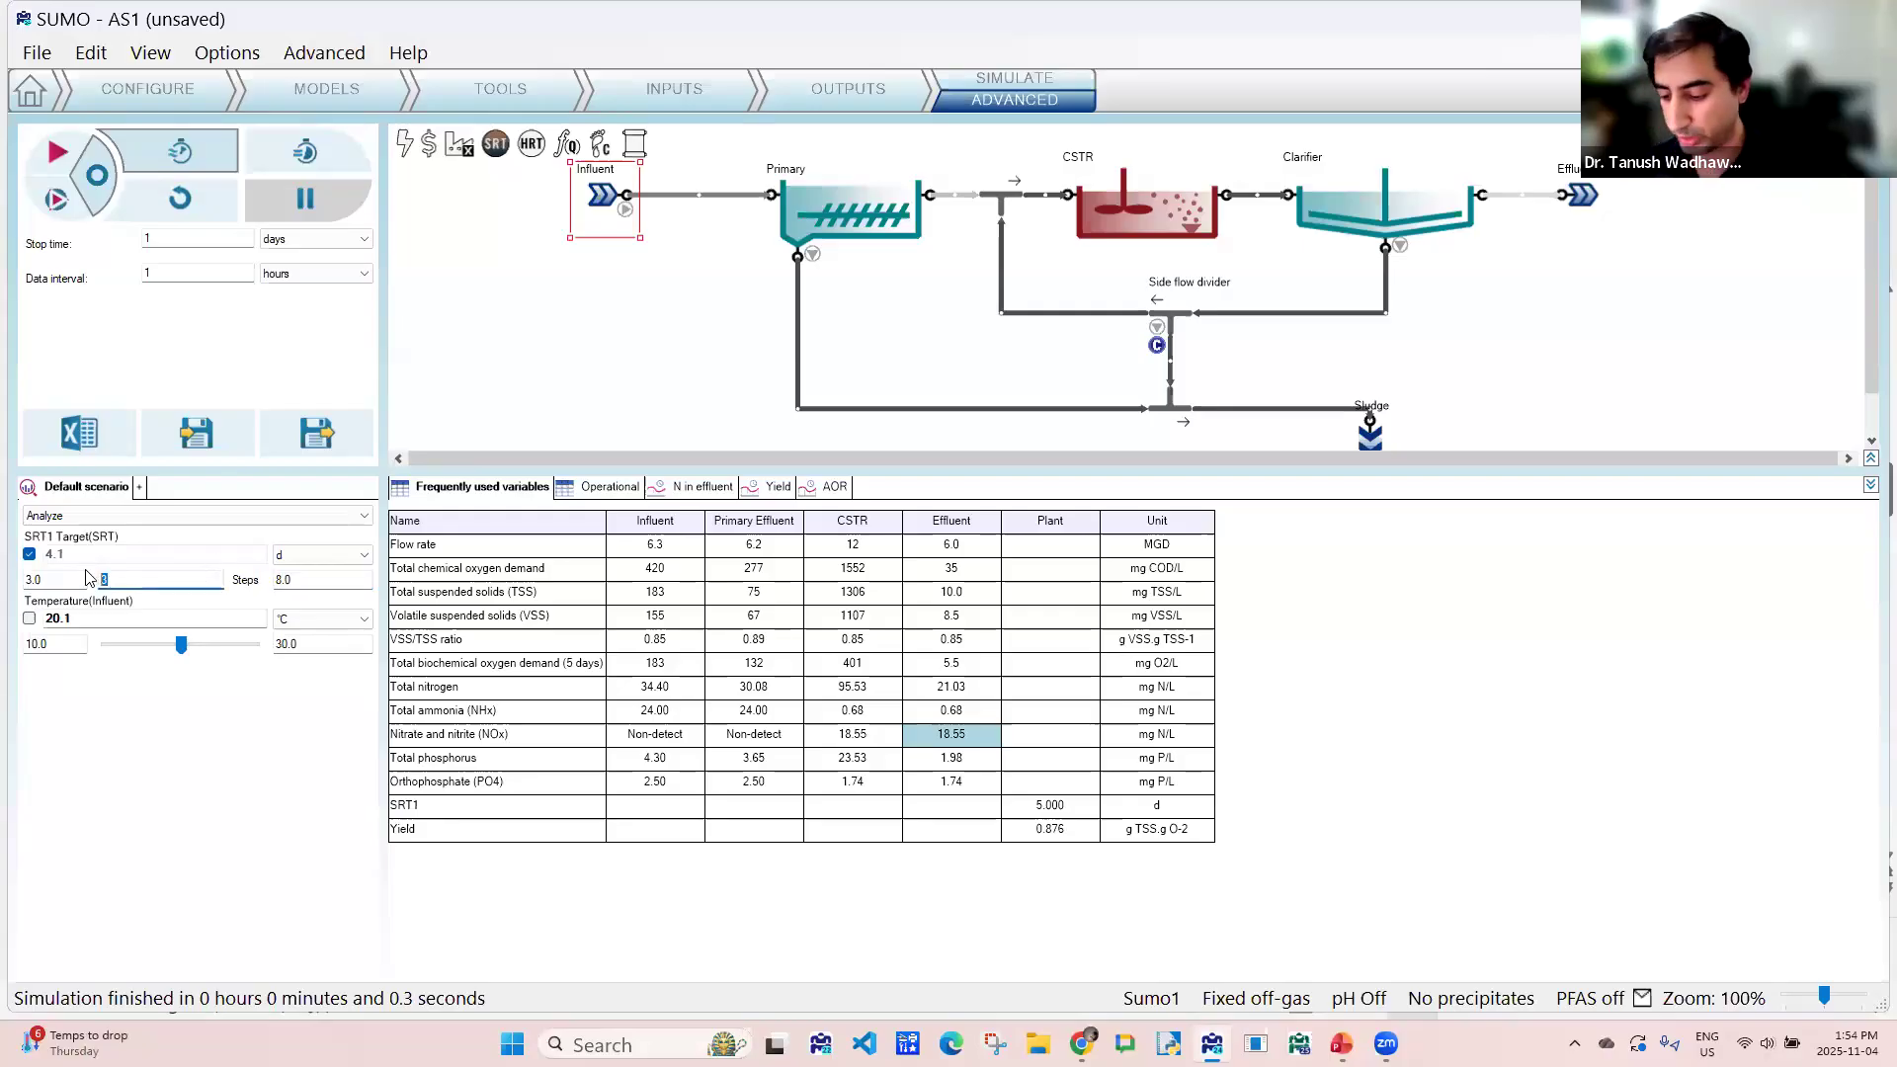
{"action": "type", "text": "10"}
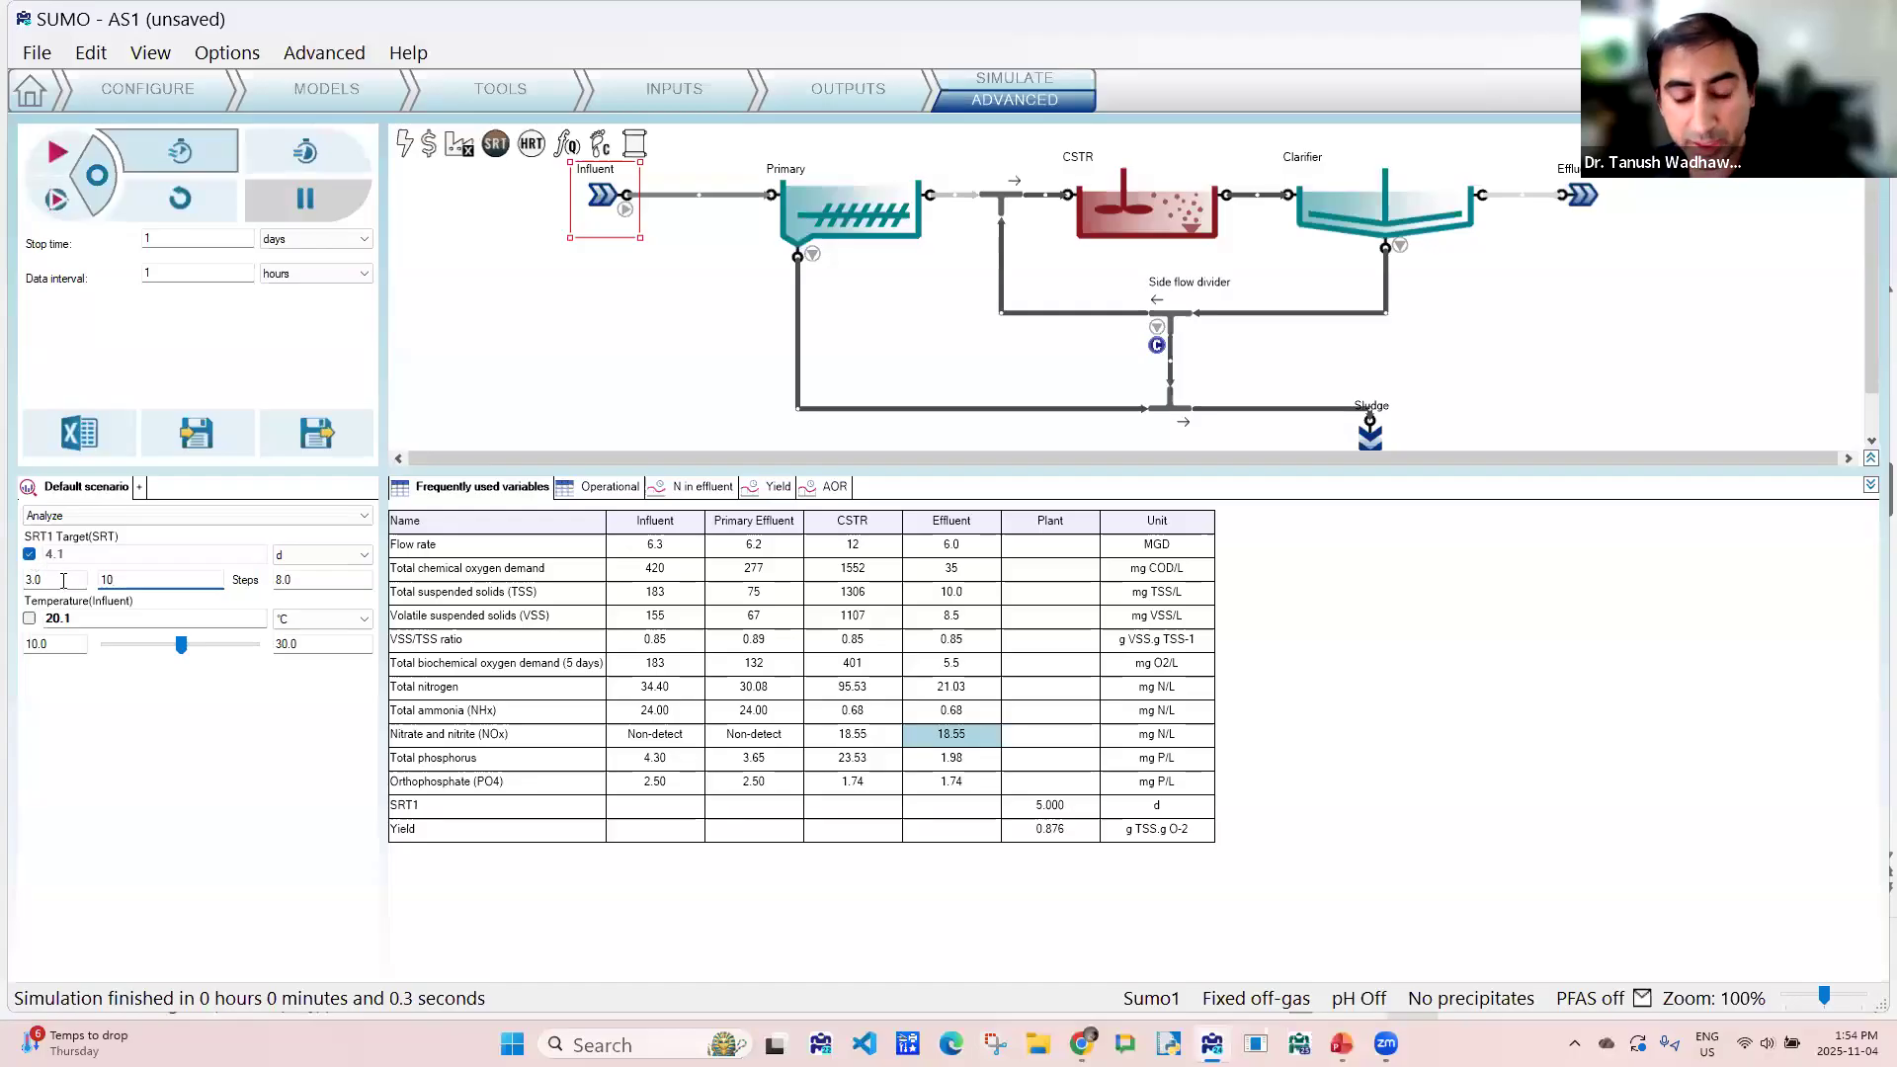
{"action": "left_click_drag", "start_coordinate": [63, 581], "coordinate": [14, 580]}
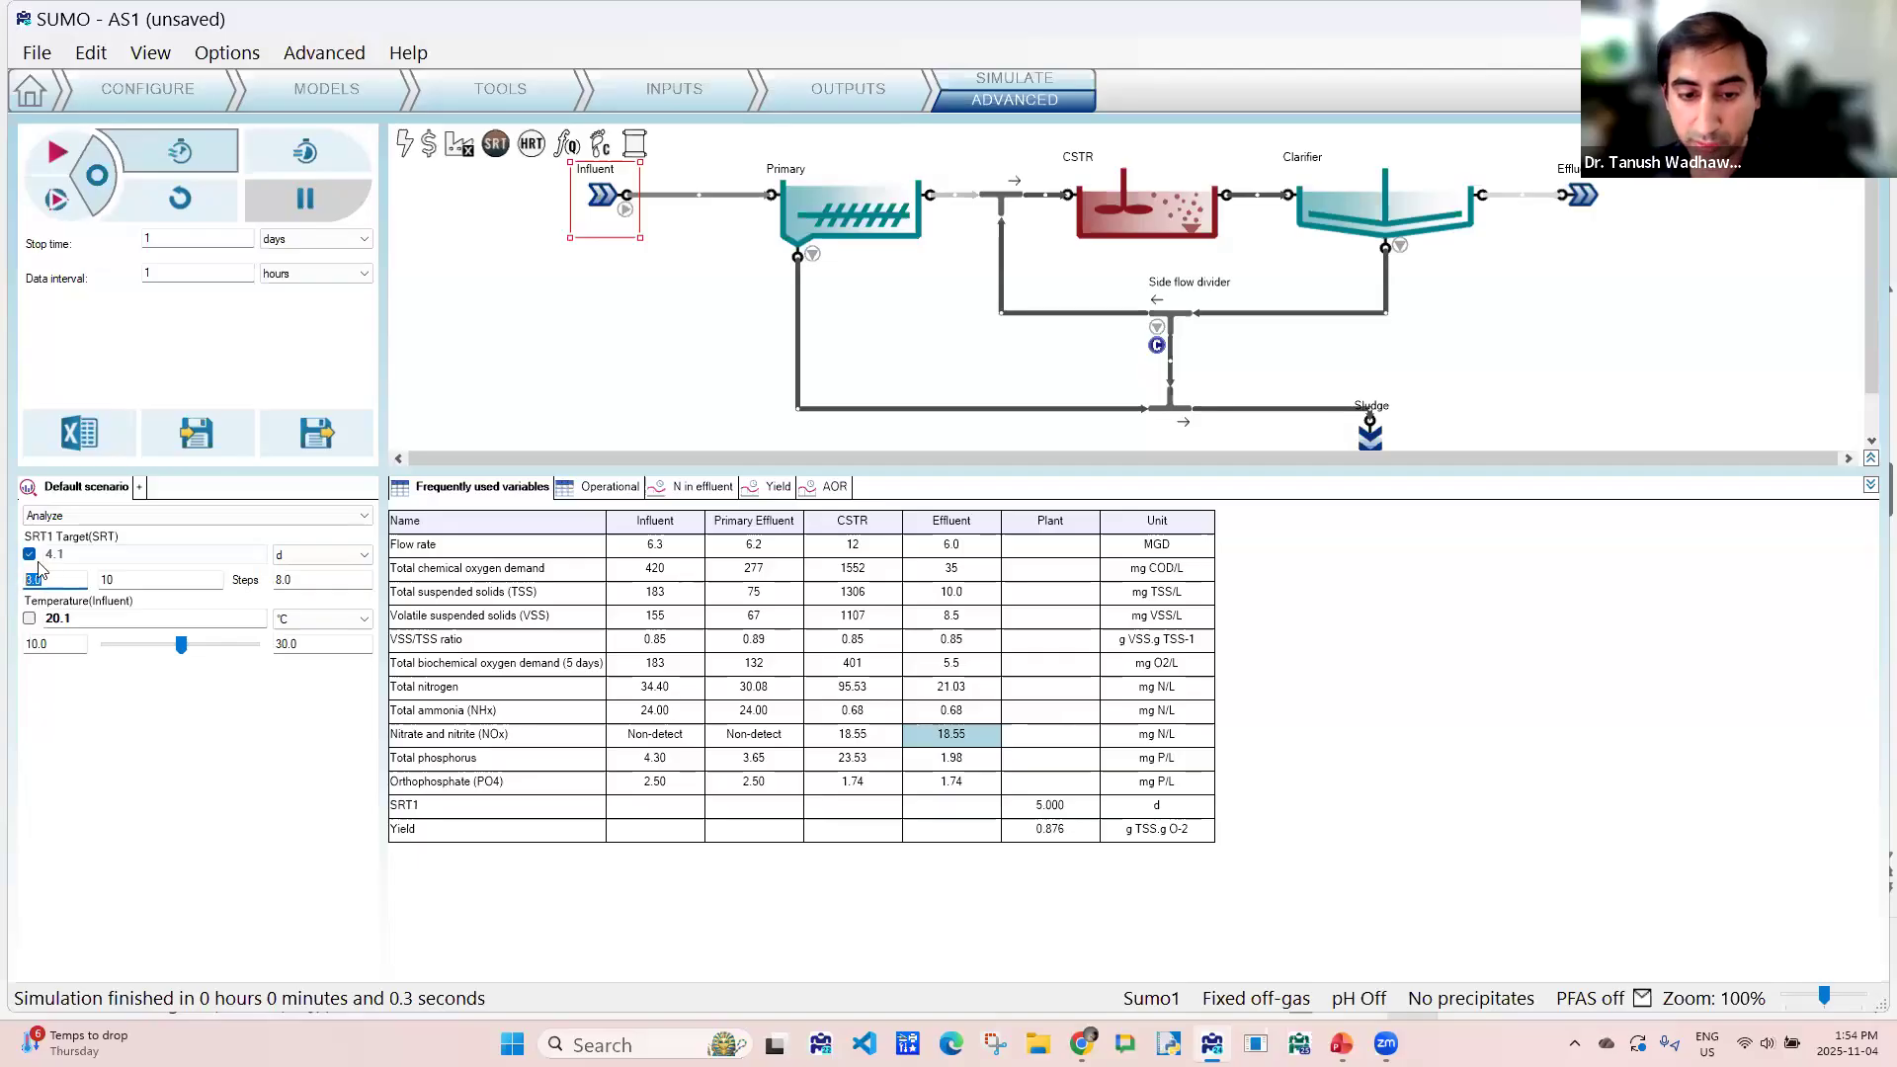
{"action": "left_click", "coordinate": [306, 587]}
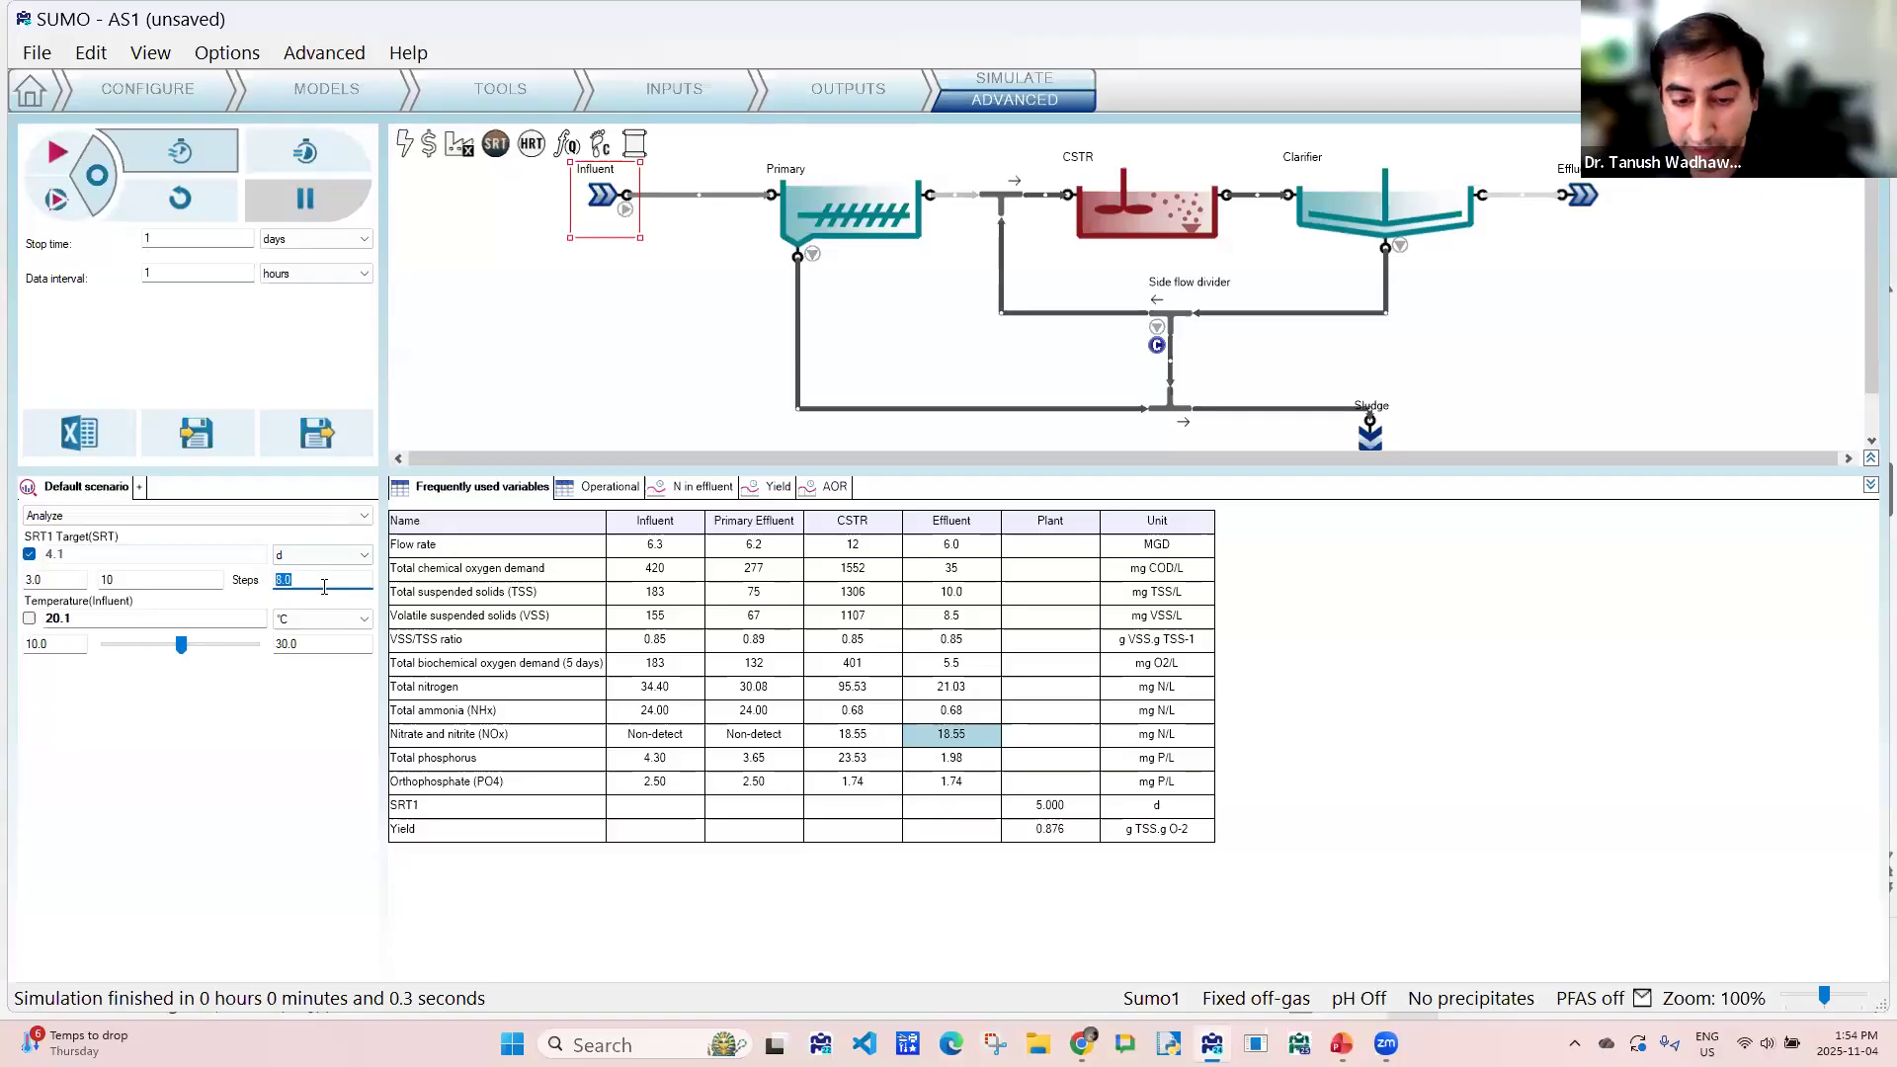
{"action": "left_click", "coordinate": [105, 579]}
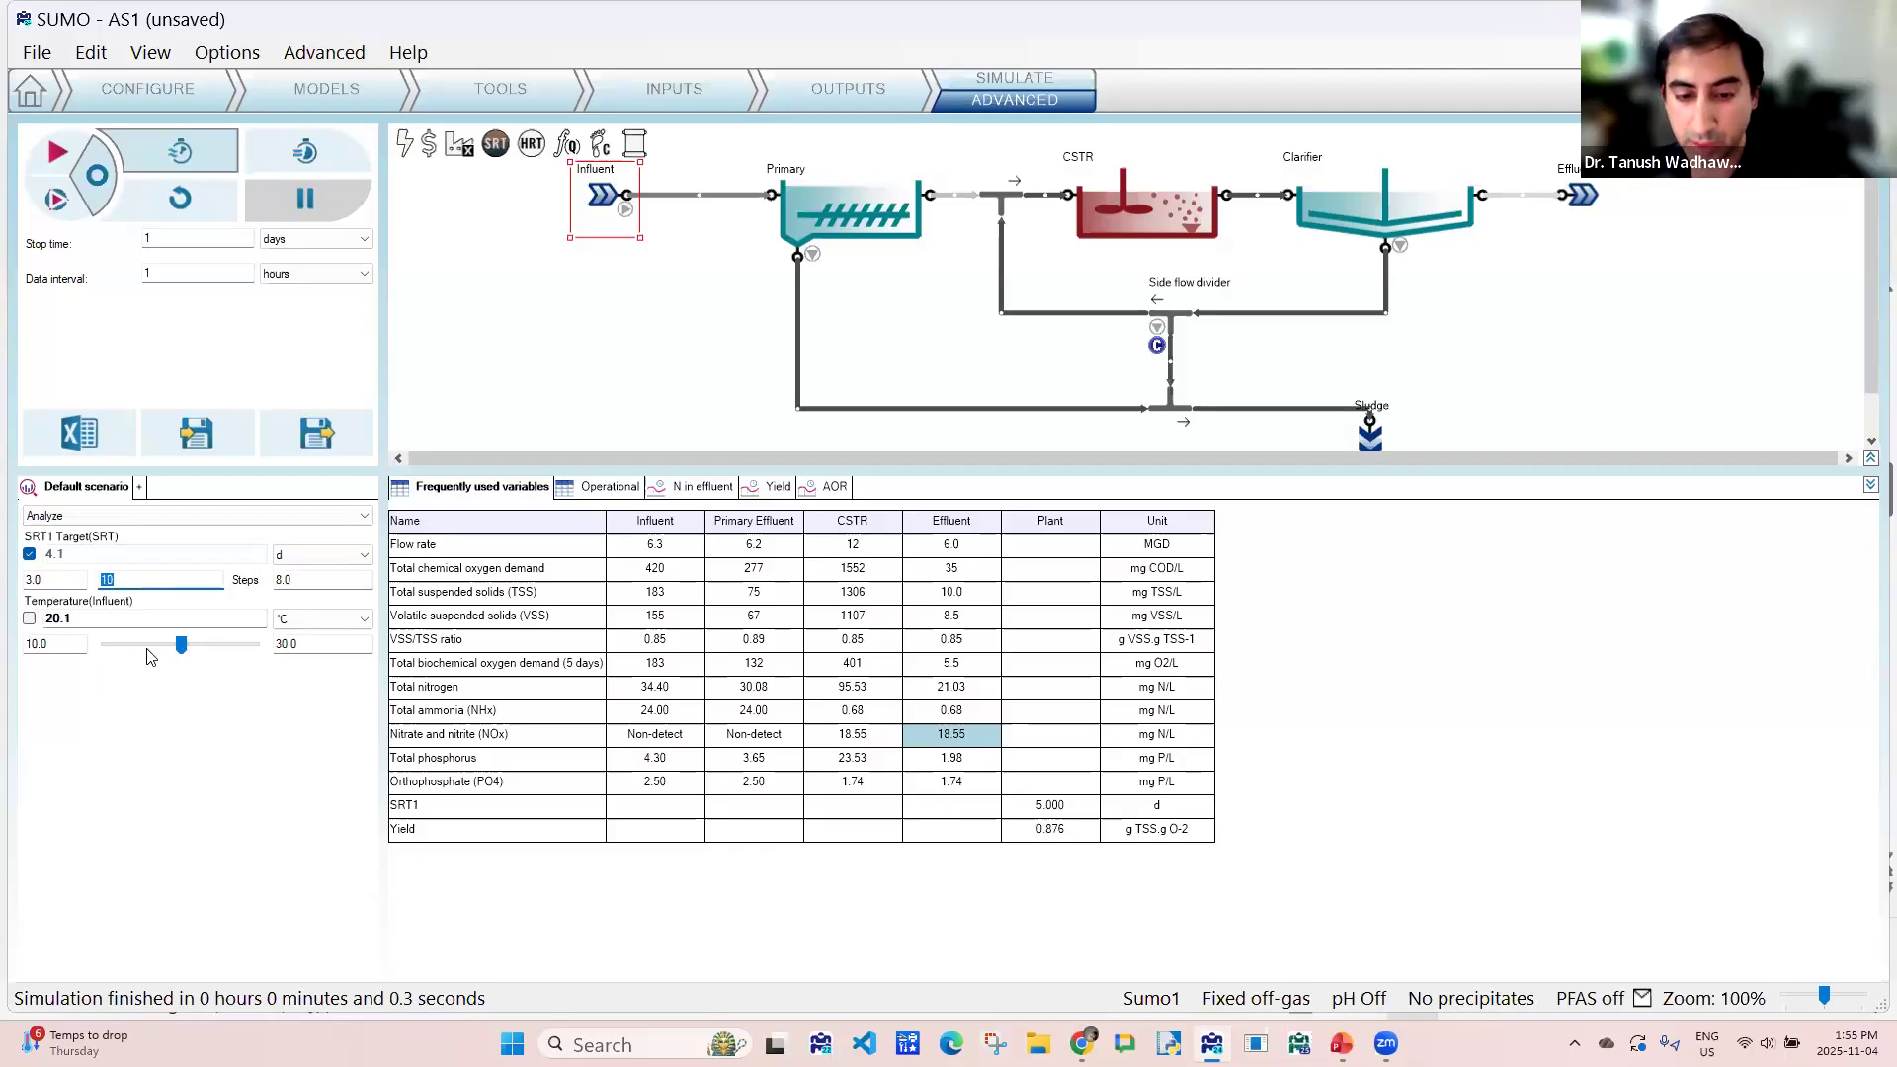
- Set the Influent temperature to 12.3 °C and run the steady-state SRT analysis
{"action": "left_click_drag", "start_coordinate": [181, 647], "coordinate": [119, 643]}
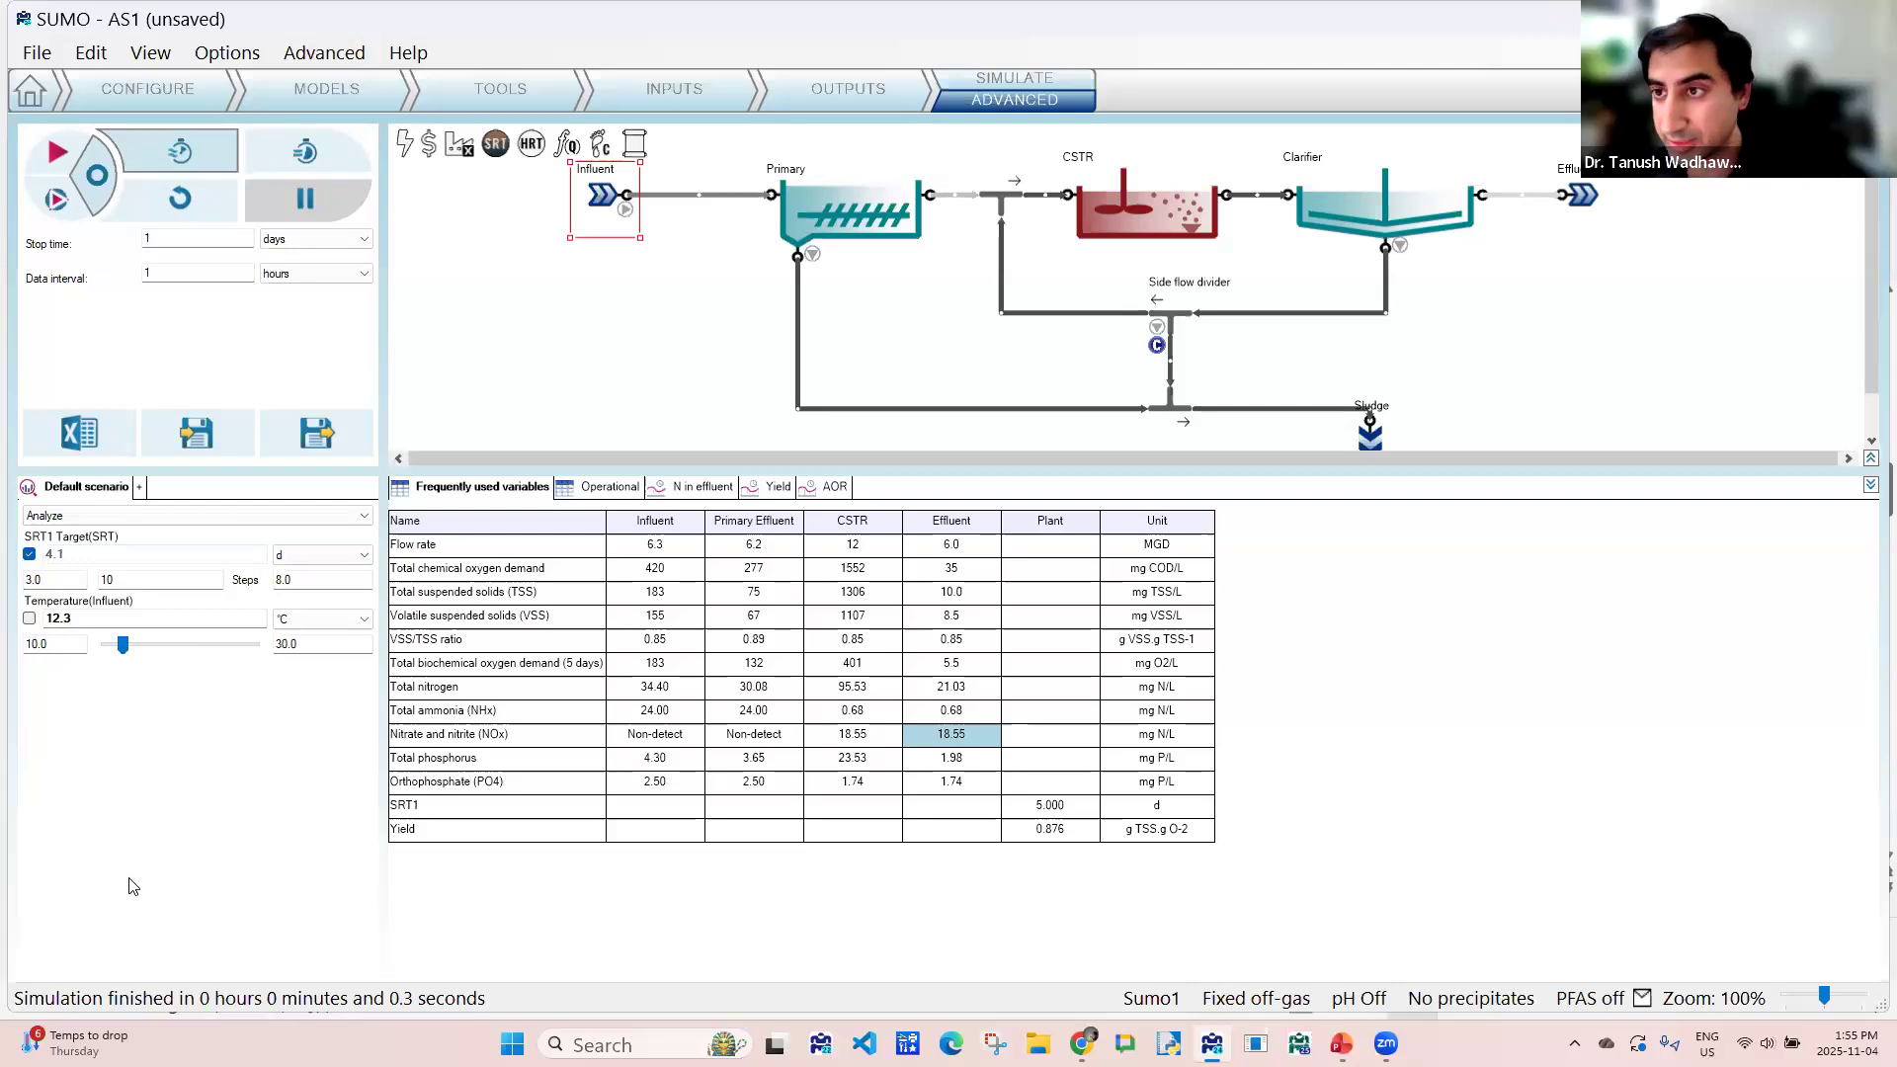
{"action": "left_click", "coordinate": [100, 176]}
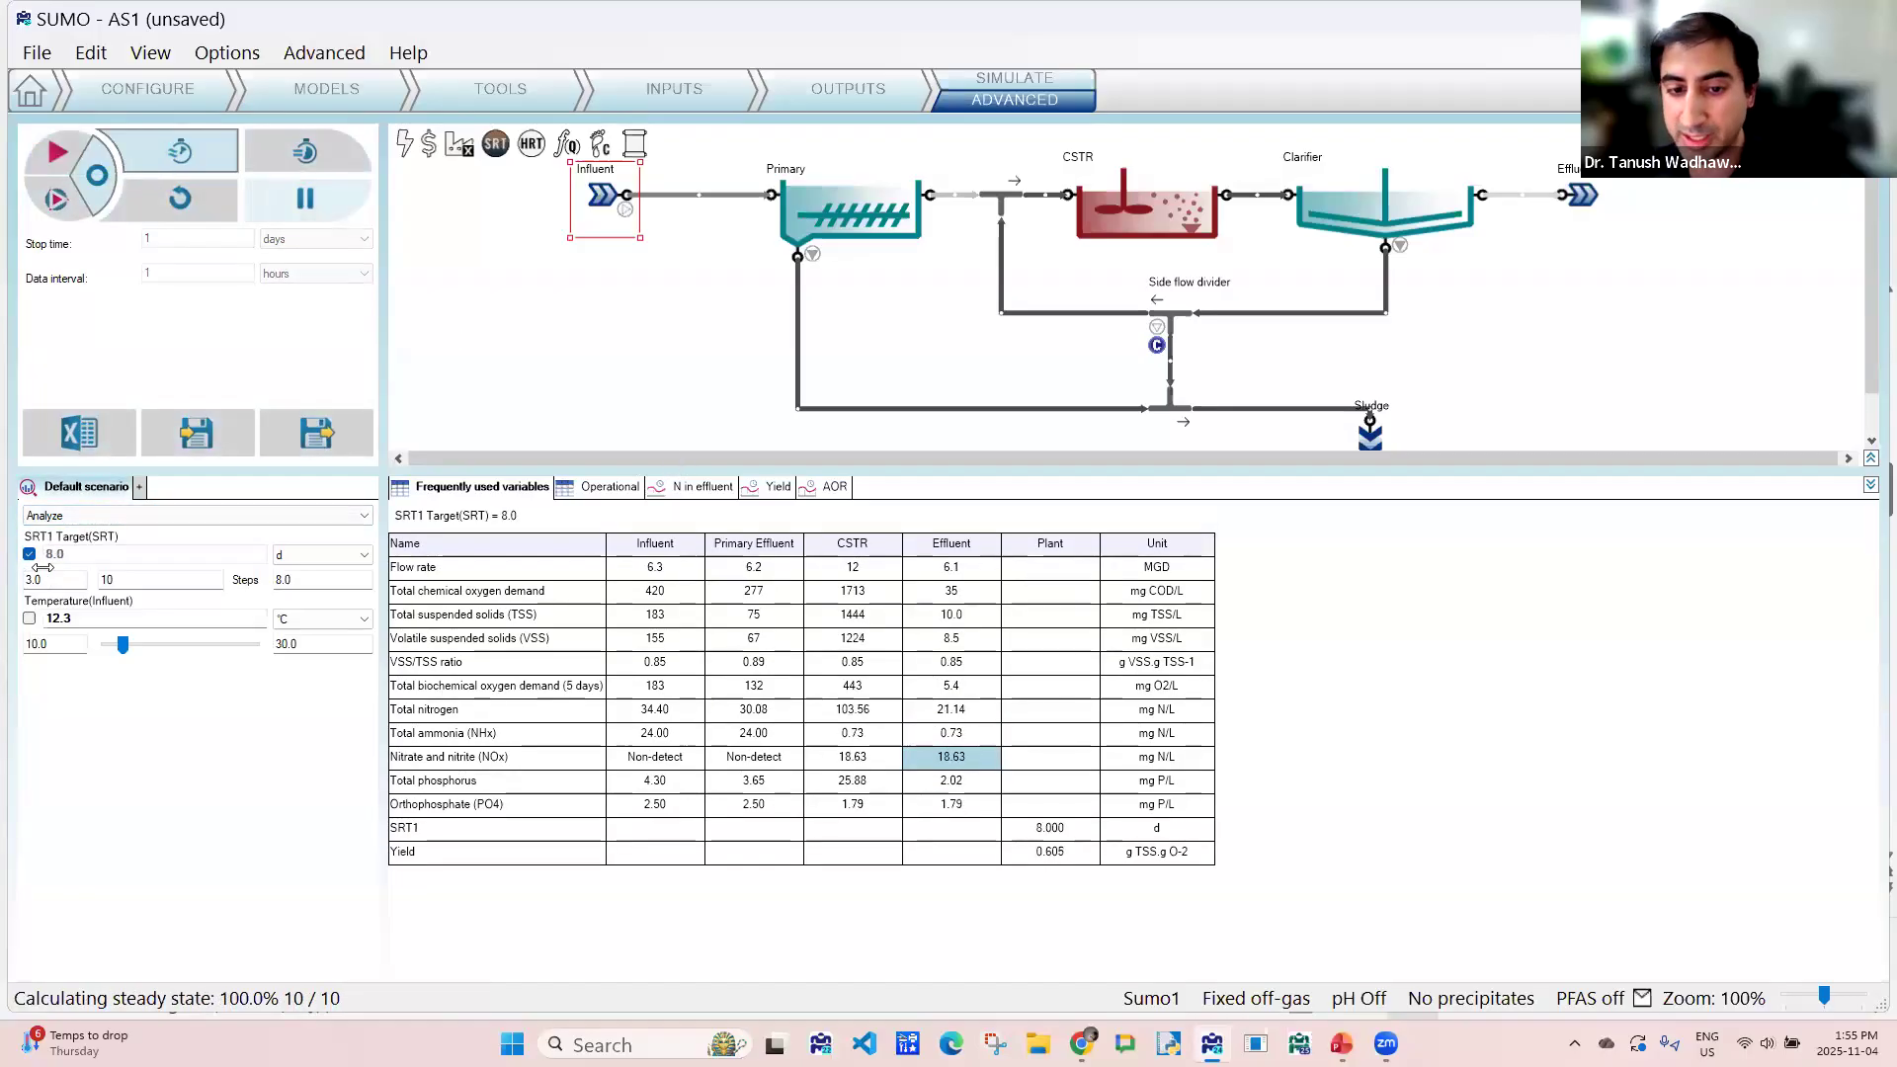
- Examine how effluent ammonia, NOx and total nitrogen change with SRT in the N in effluent chart
{"action": "left_click", "coordinate": [703, 486]}
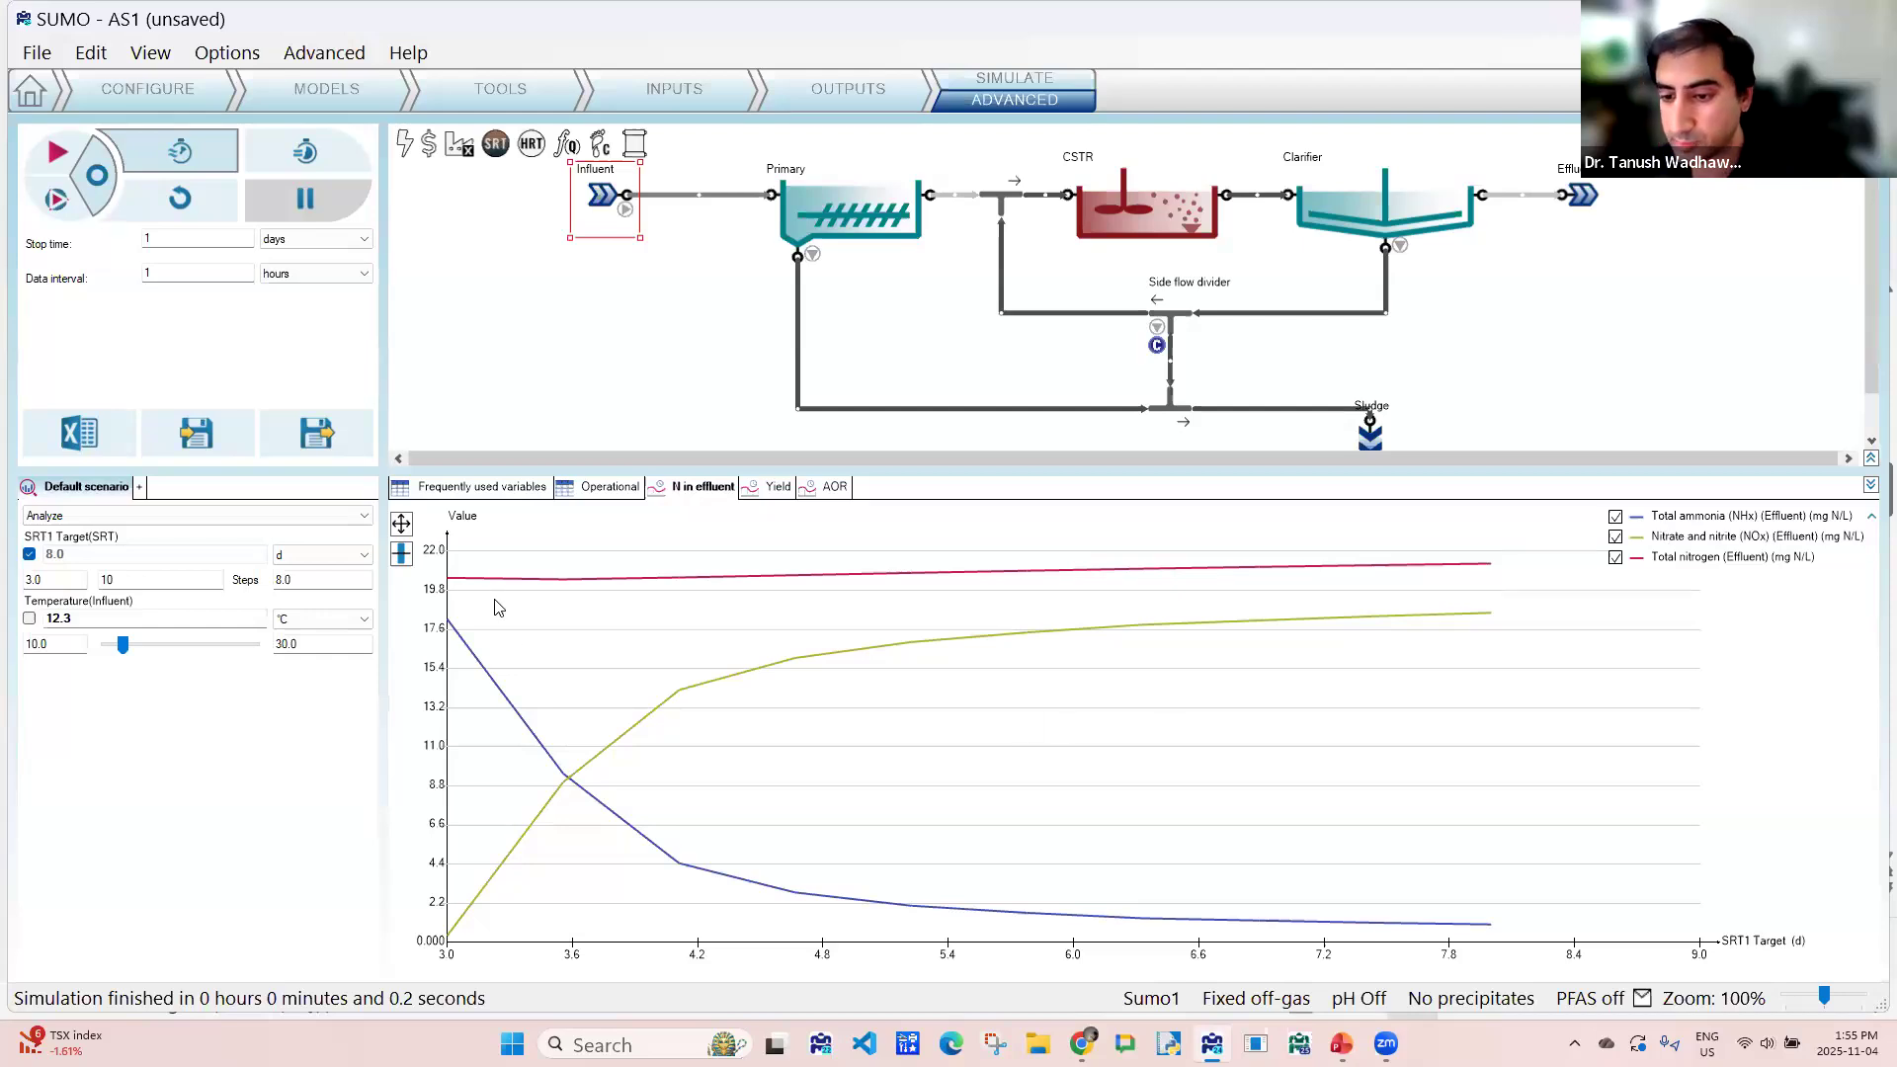
{"action": "mouse_move", "coordinate": [461, 583]}
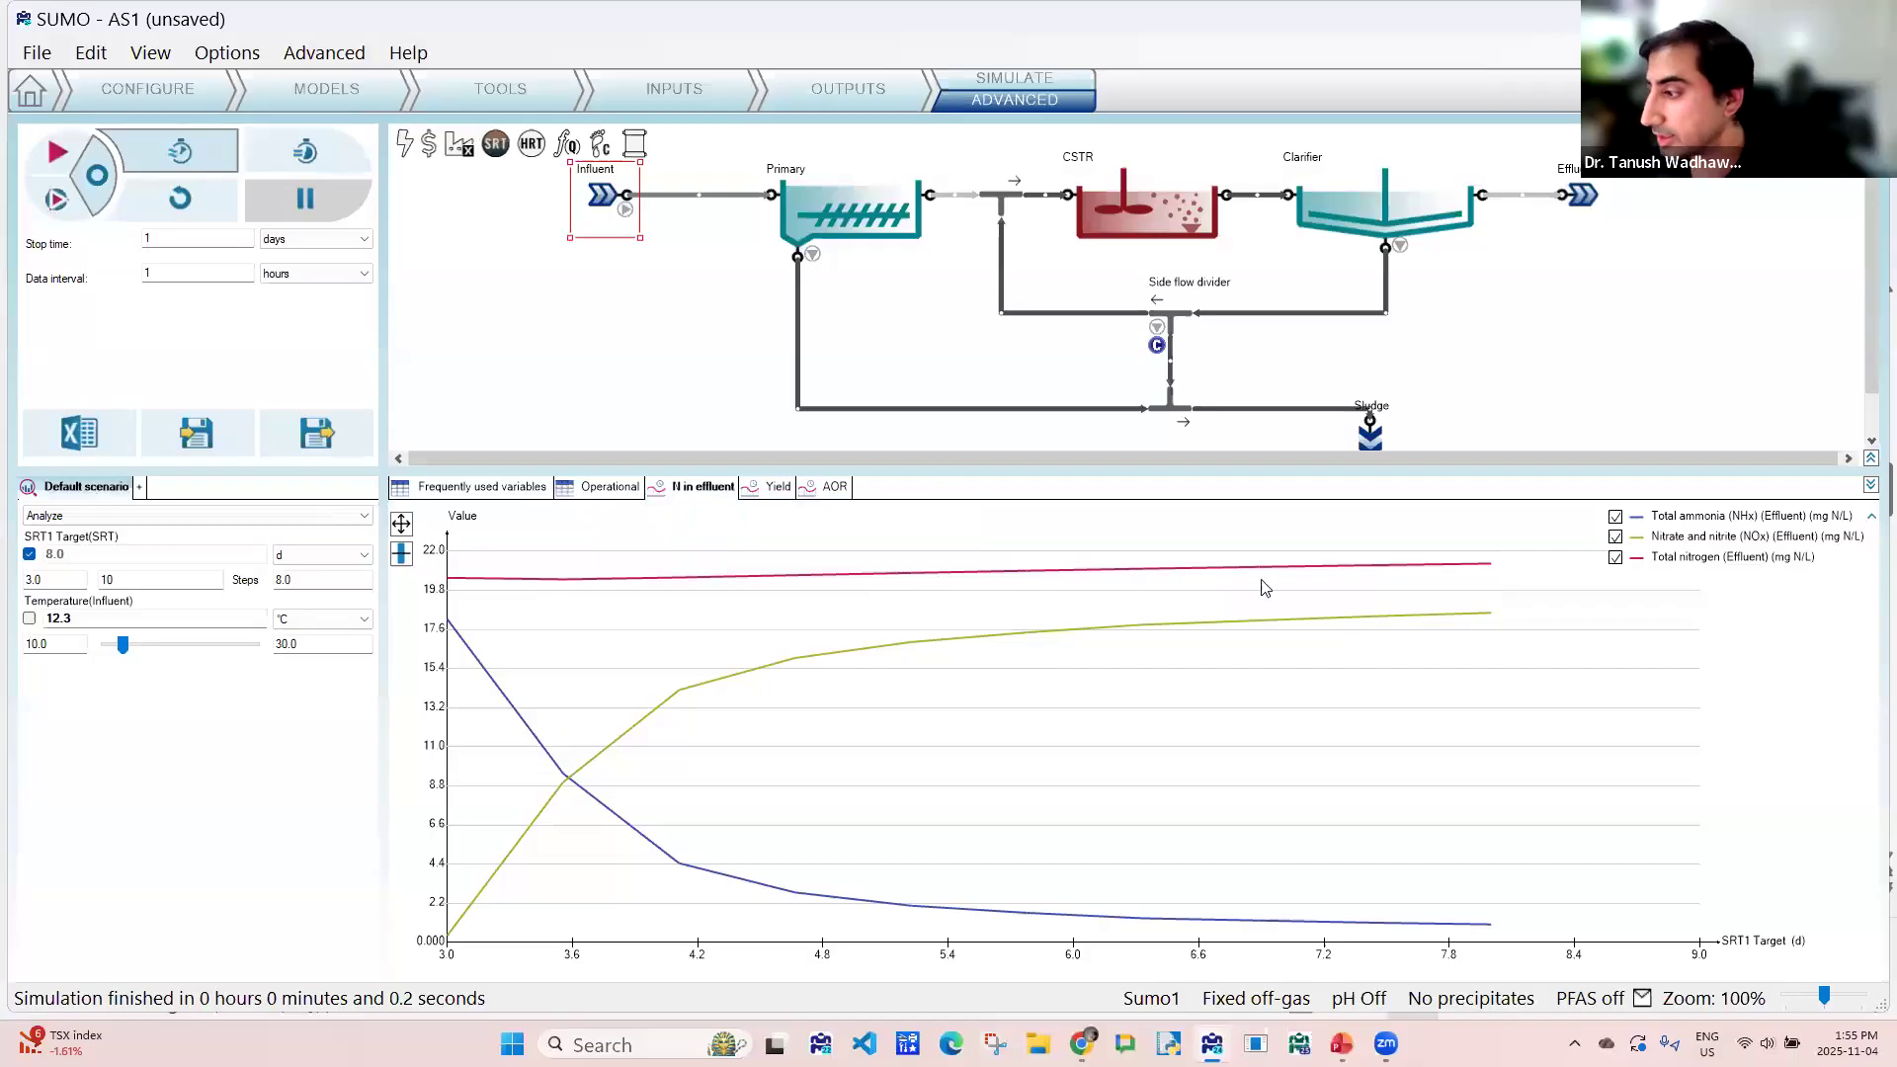
{"action": "mouse_move", "coordinate": [1487, 578]}
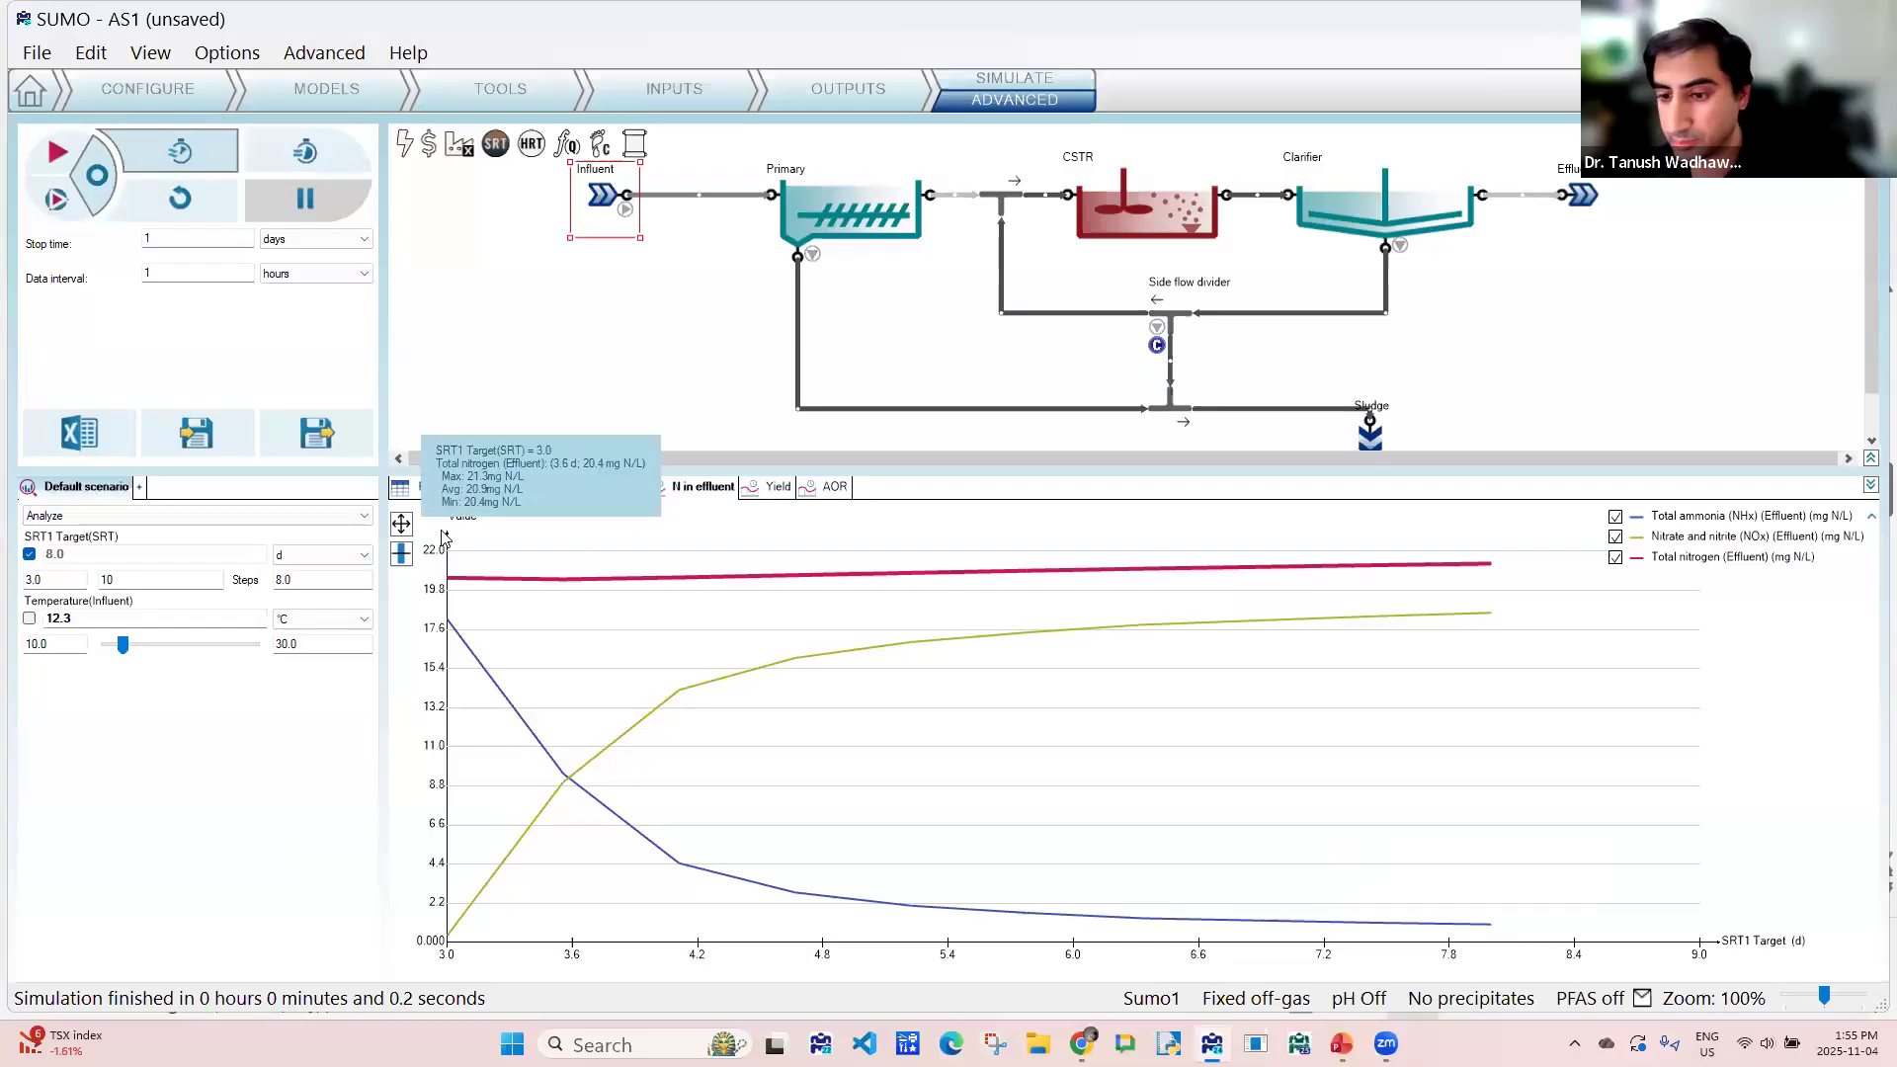
{"action": "mouse_move", "coordinate": [682, 585]}
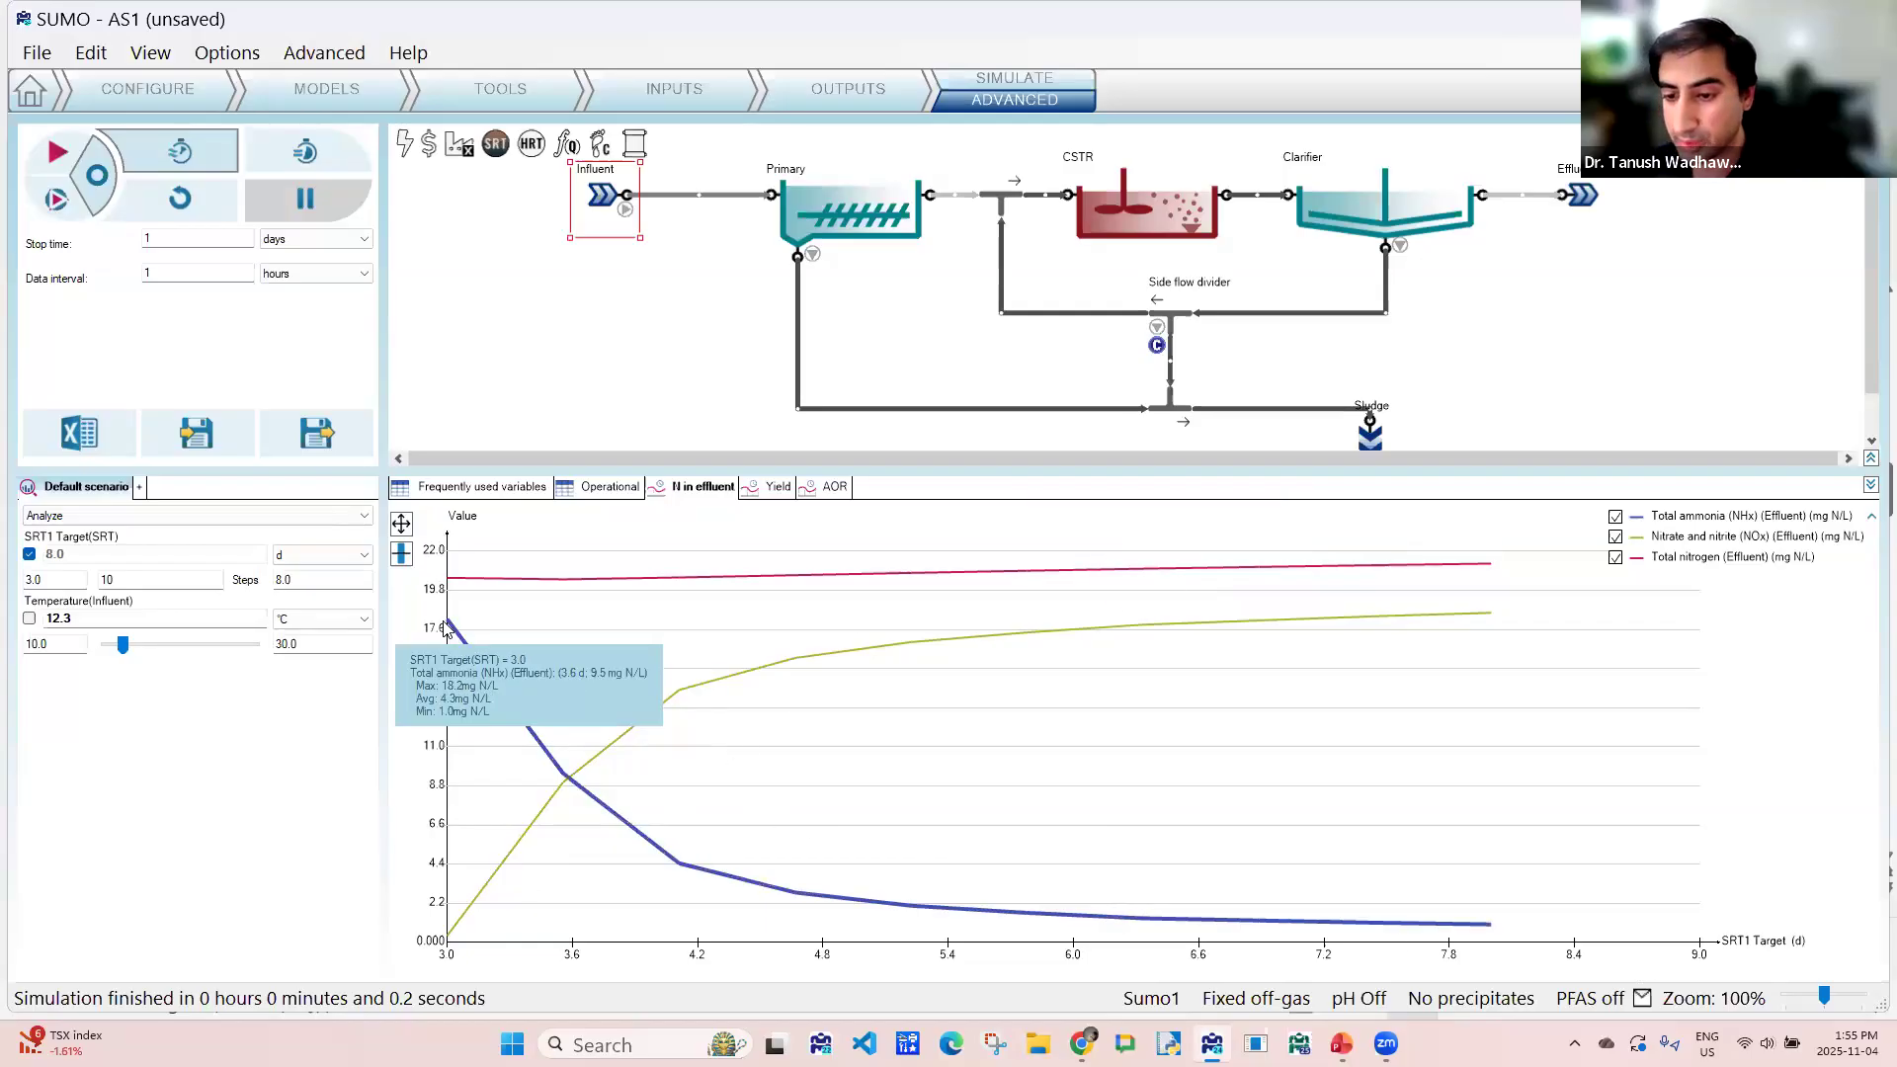
{"action": "mouse_move", "coordinate": [452, 628]}
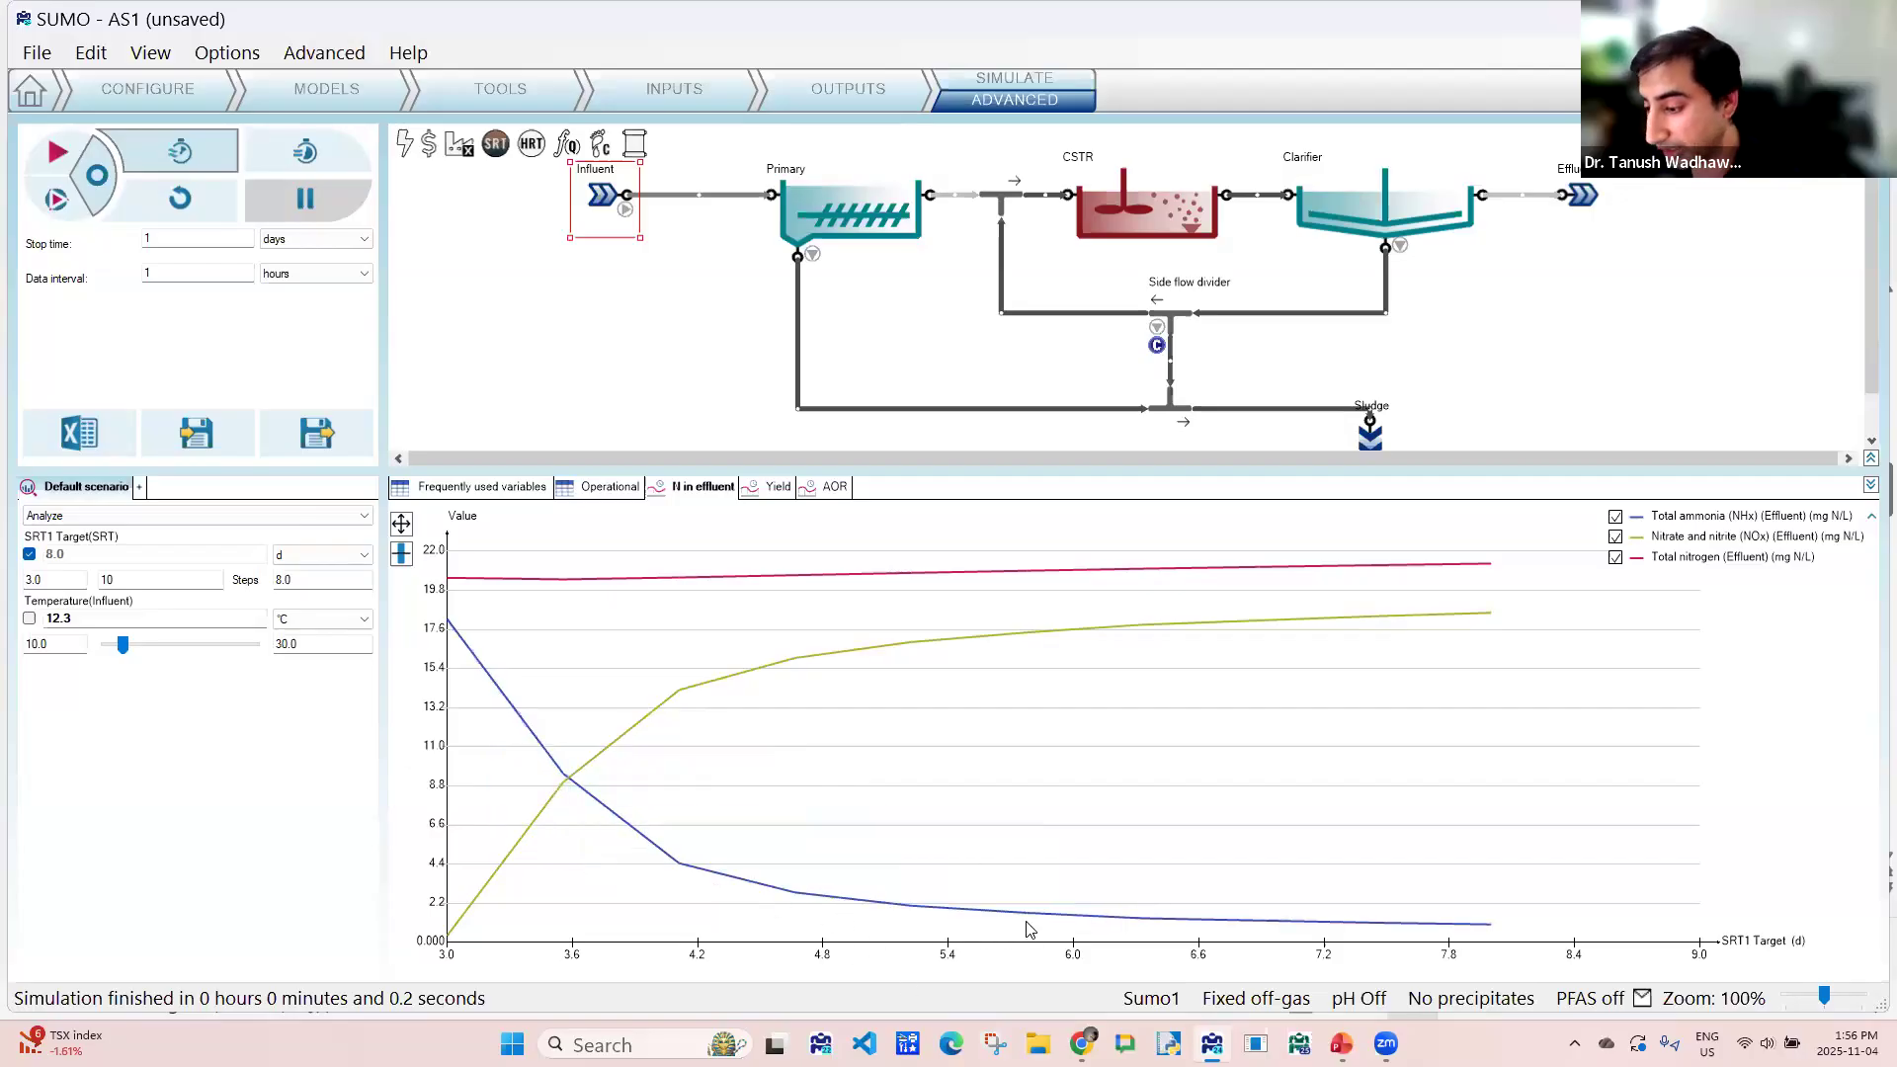
{"action": "mouse_move", "coordinate": [1030, 921]}
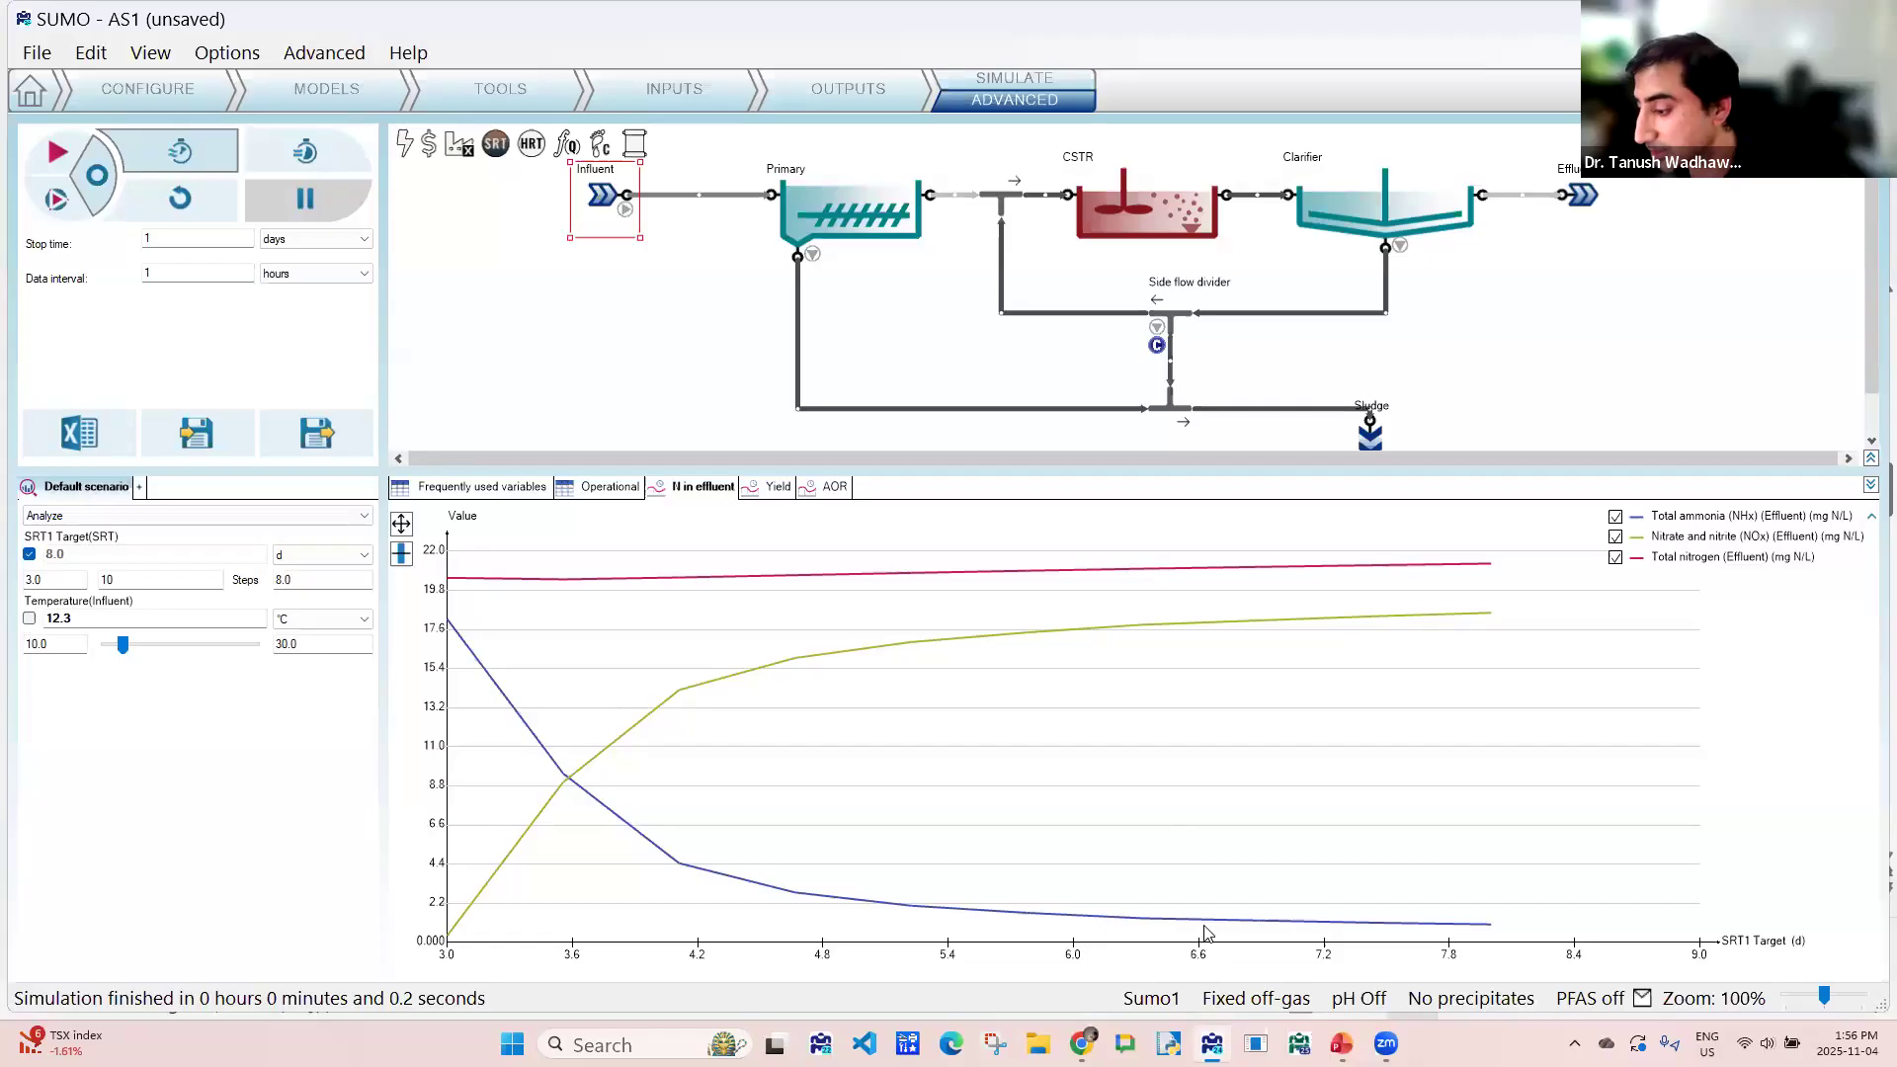
{"action": "mouse_move", "coordinate": [1212, 931]}
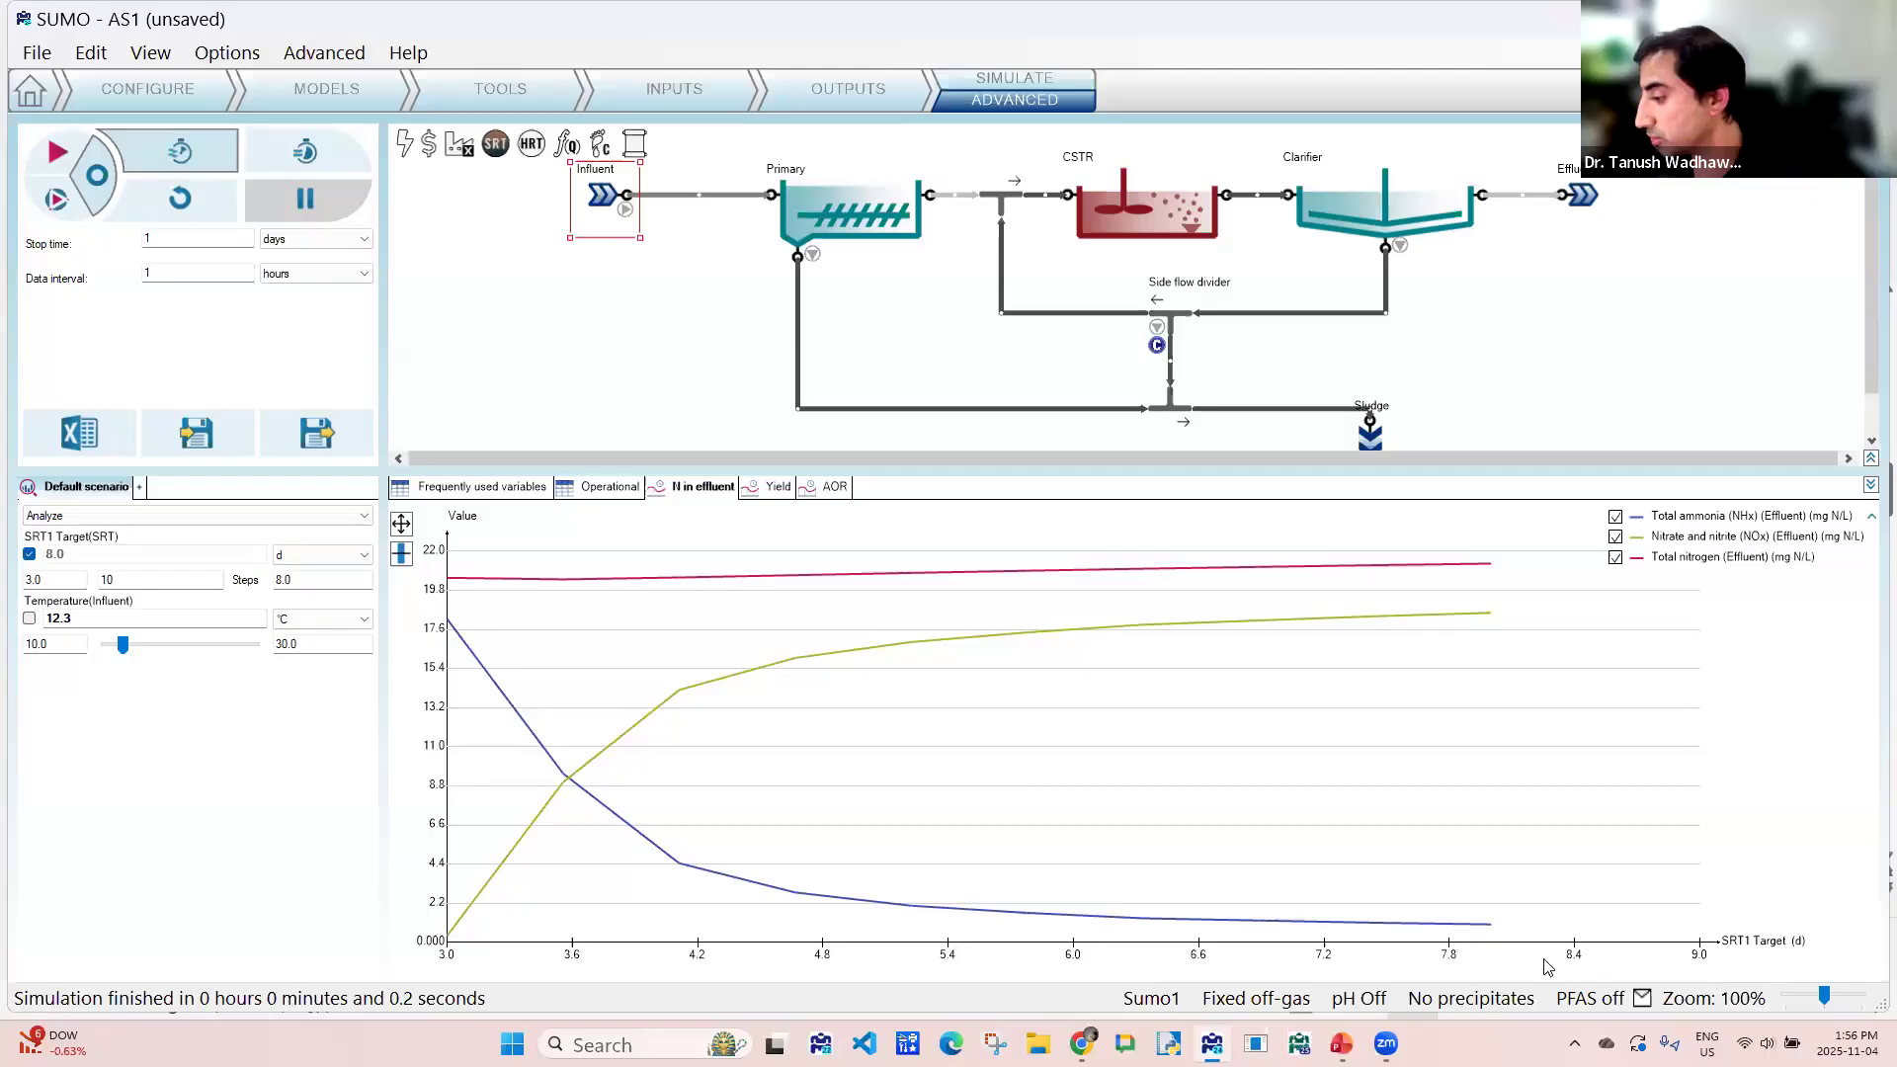
{"action": "mouse_move", "coordinate": [455, 935]}
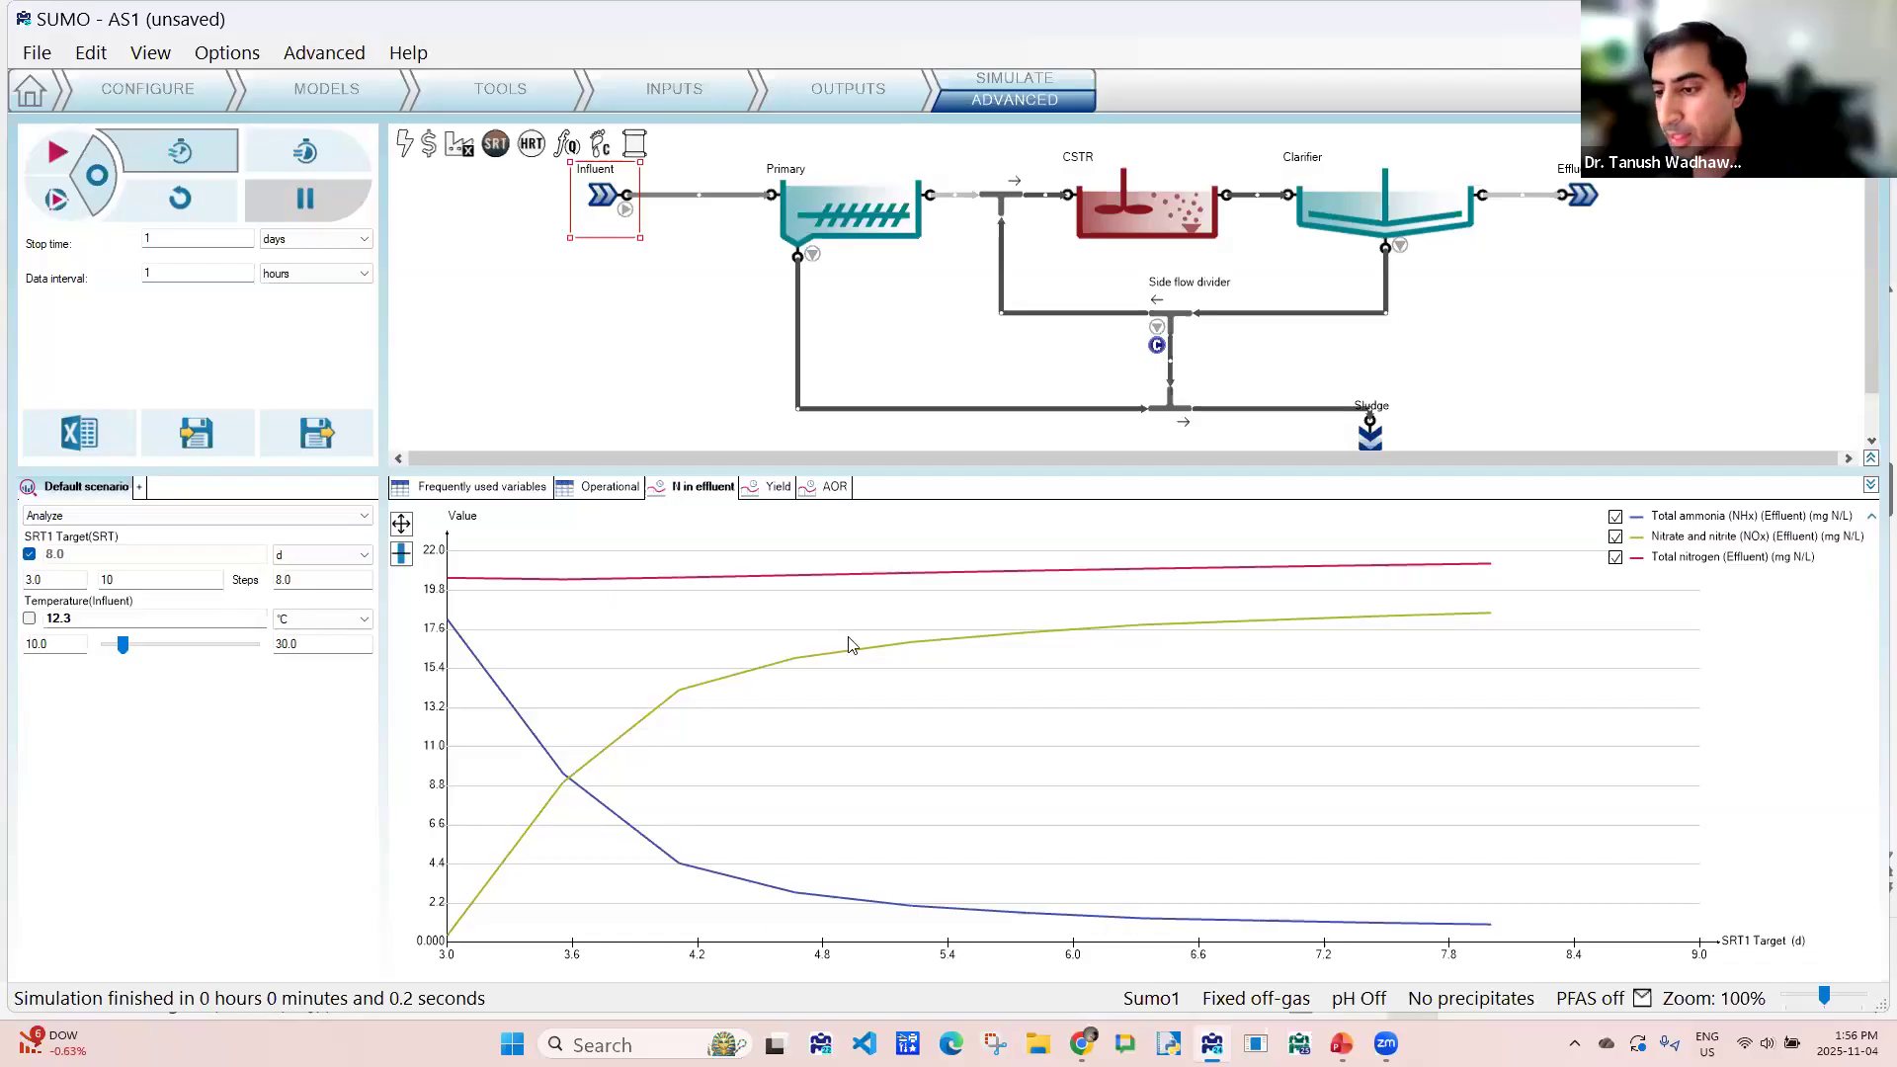
- Examine how sludge yield changes across the SRT range in the Yield chart
{"action": "left_click", "coordinate": [778, 494]}
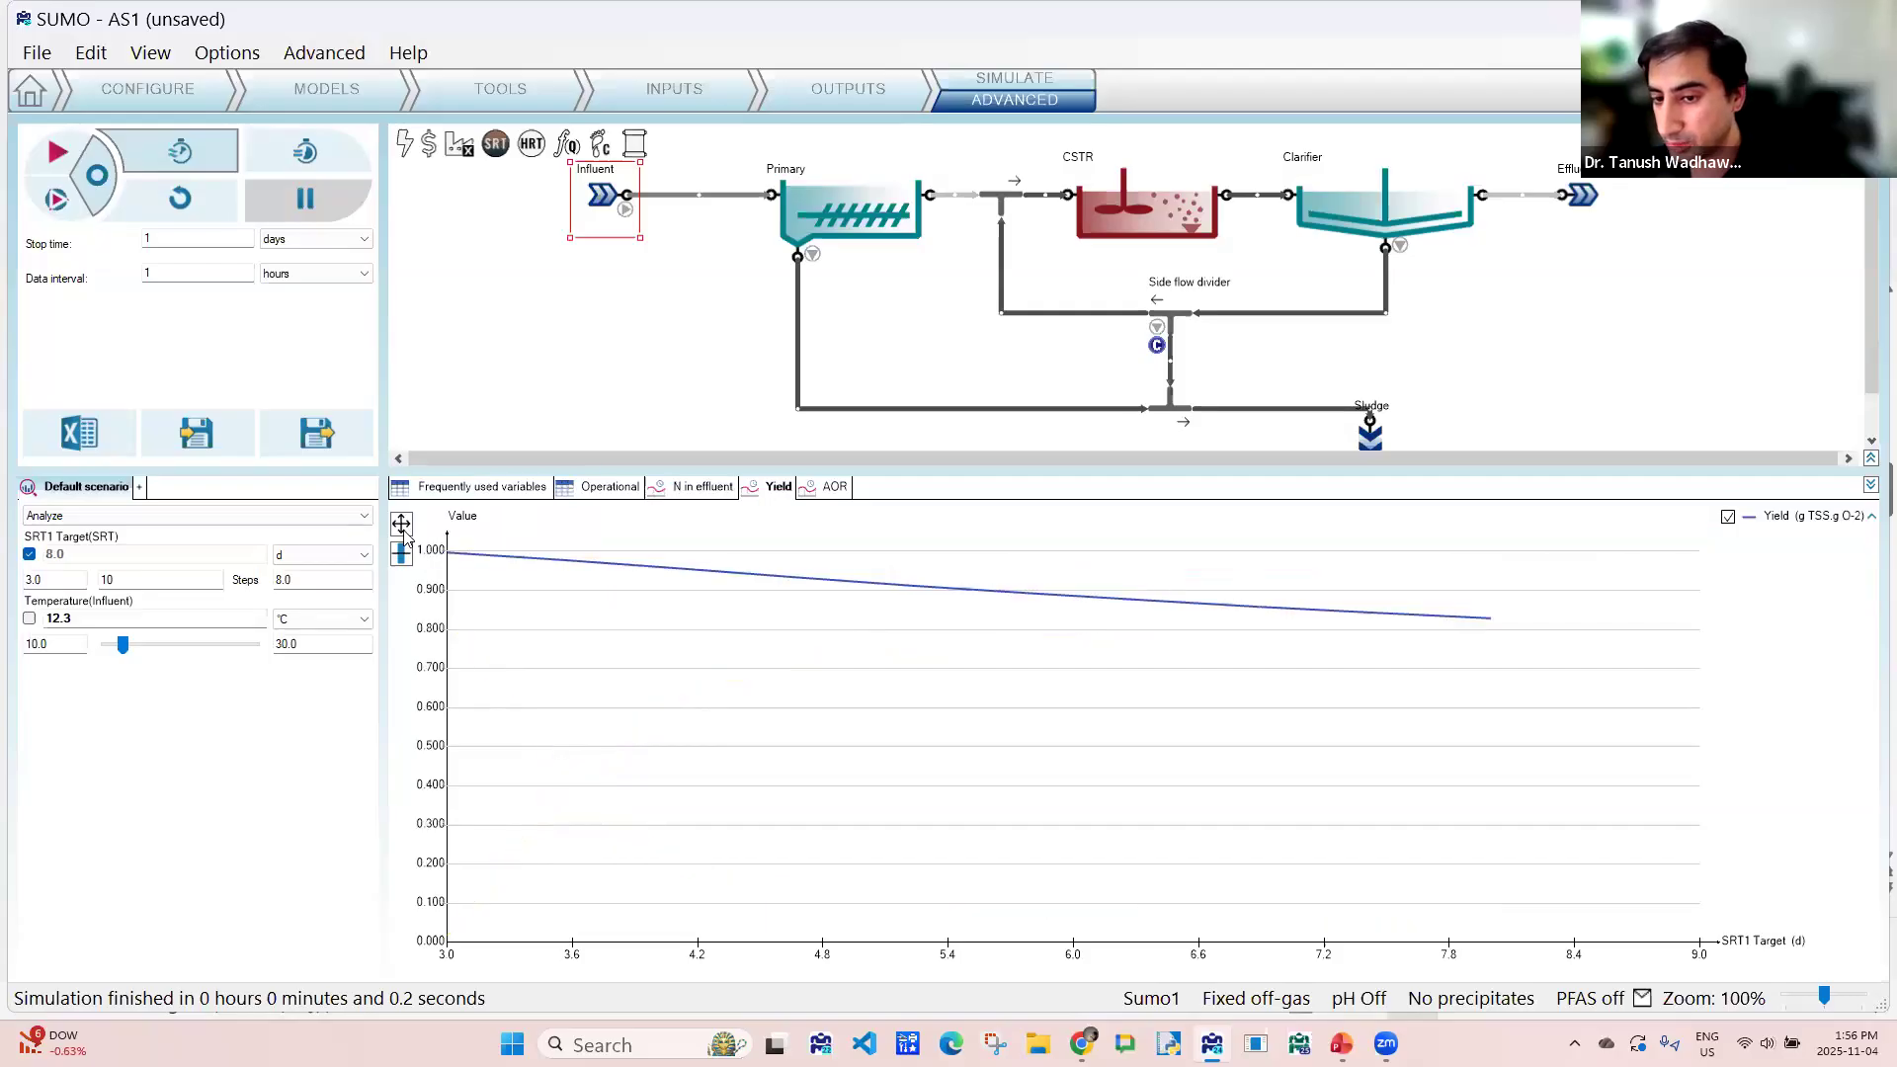
{"action": "mouse_move", "coordinate": [471, 538]}
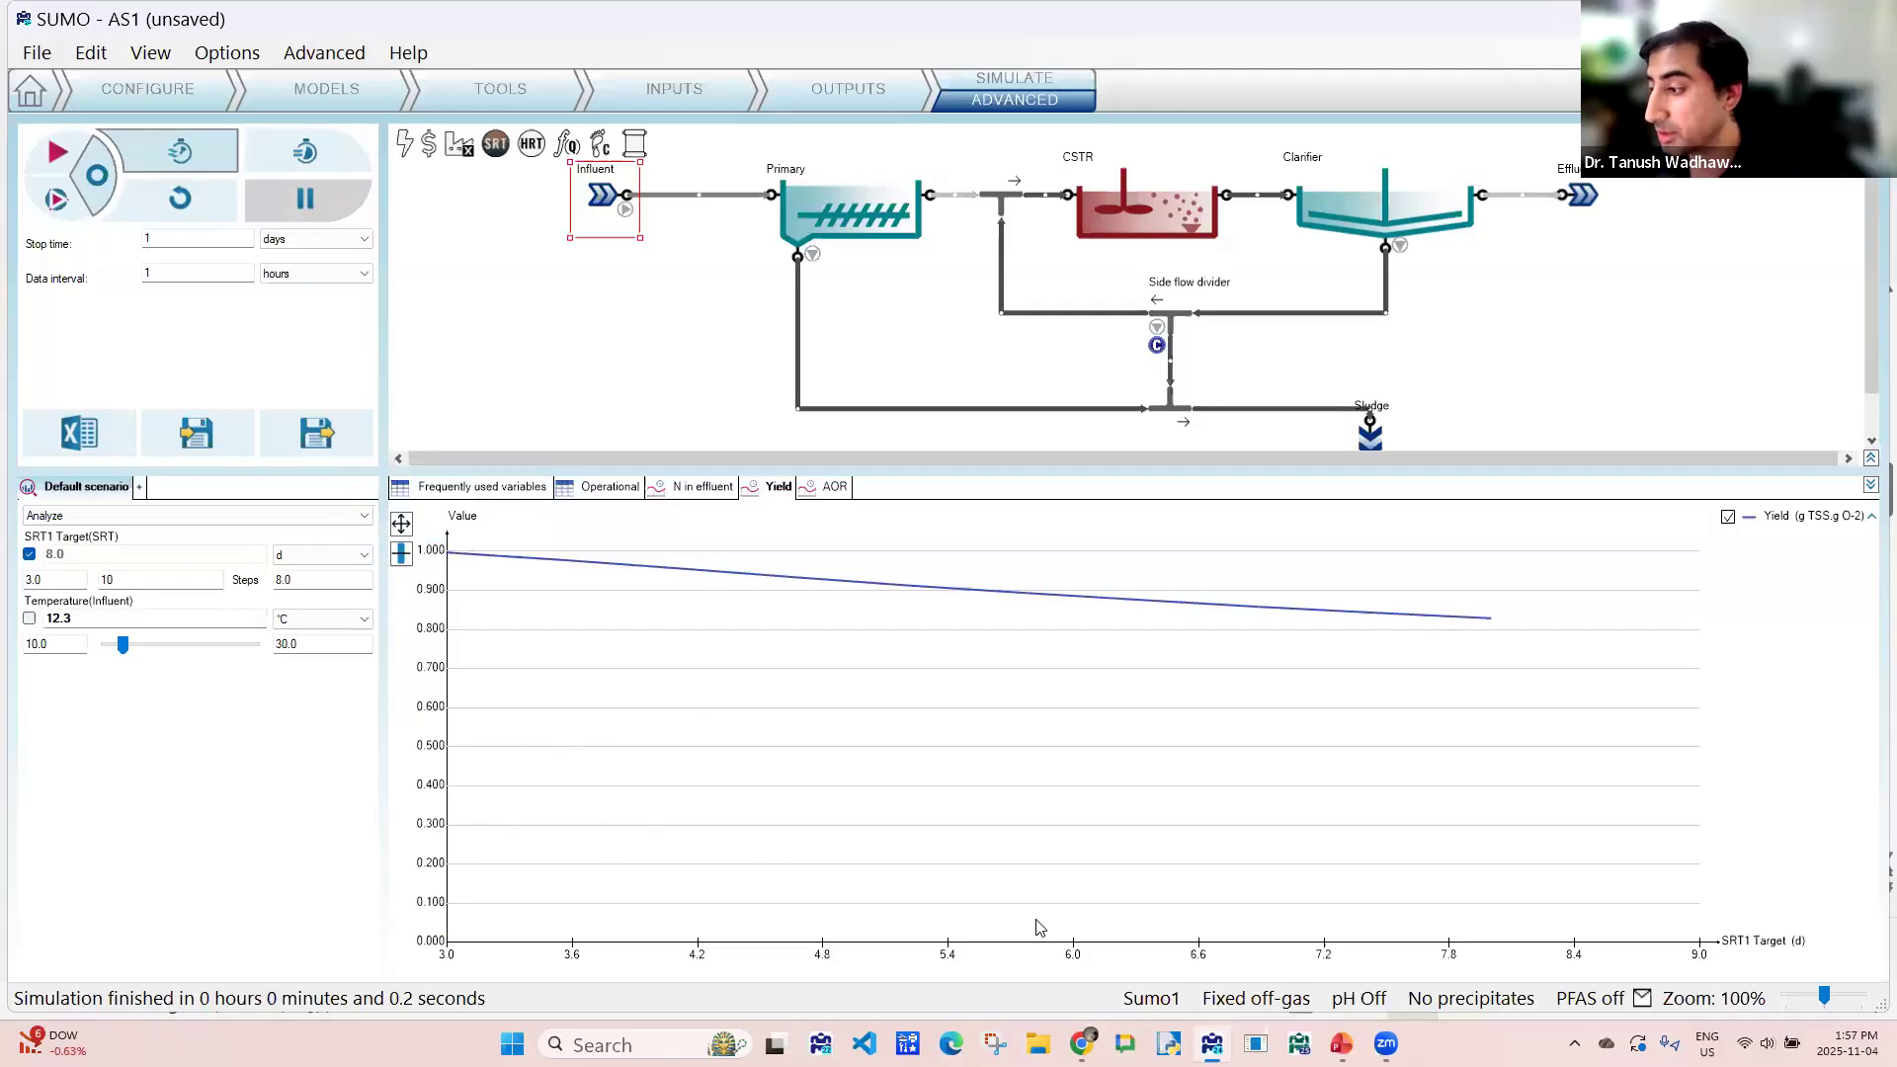
{"action": "mouse_move", "coordinate": [626, 564]}
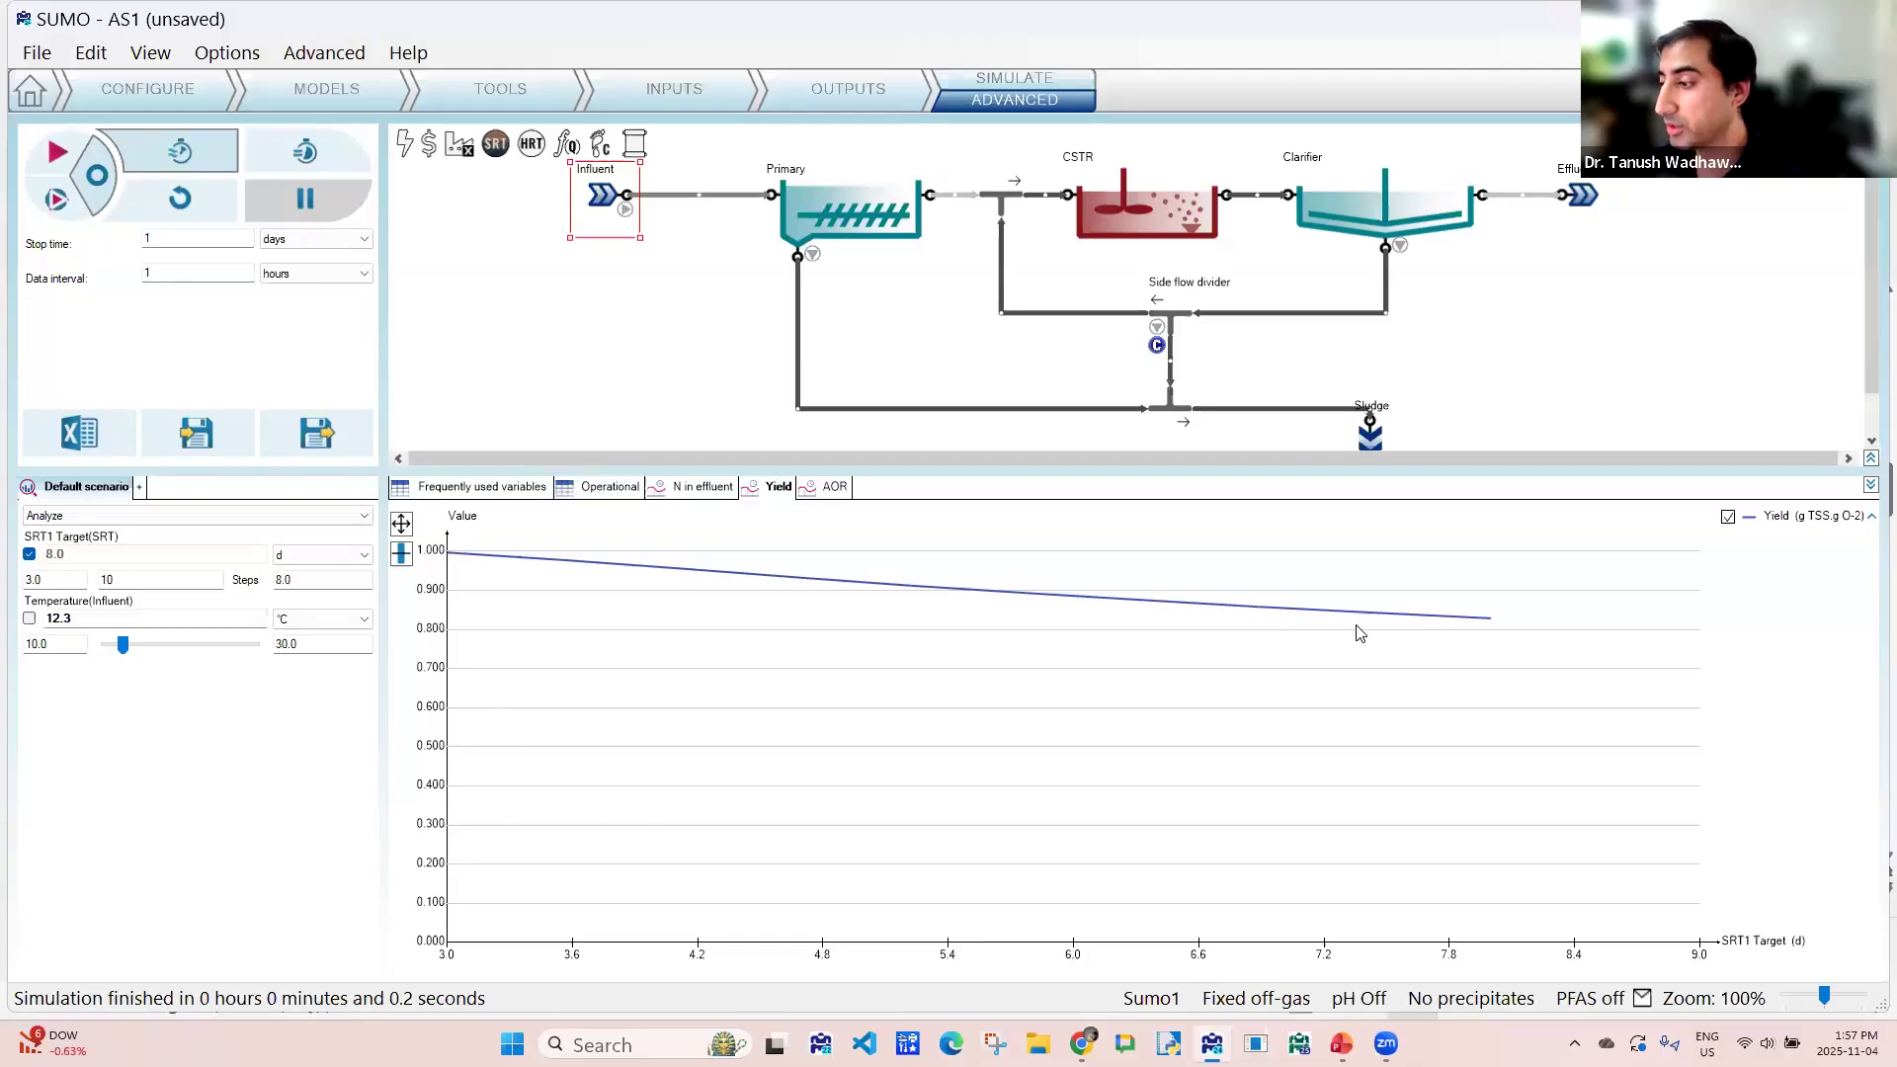
{"action": "mouse_move", "coordinate": [1419, 632]}
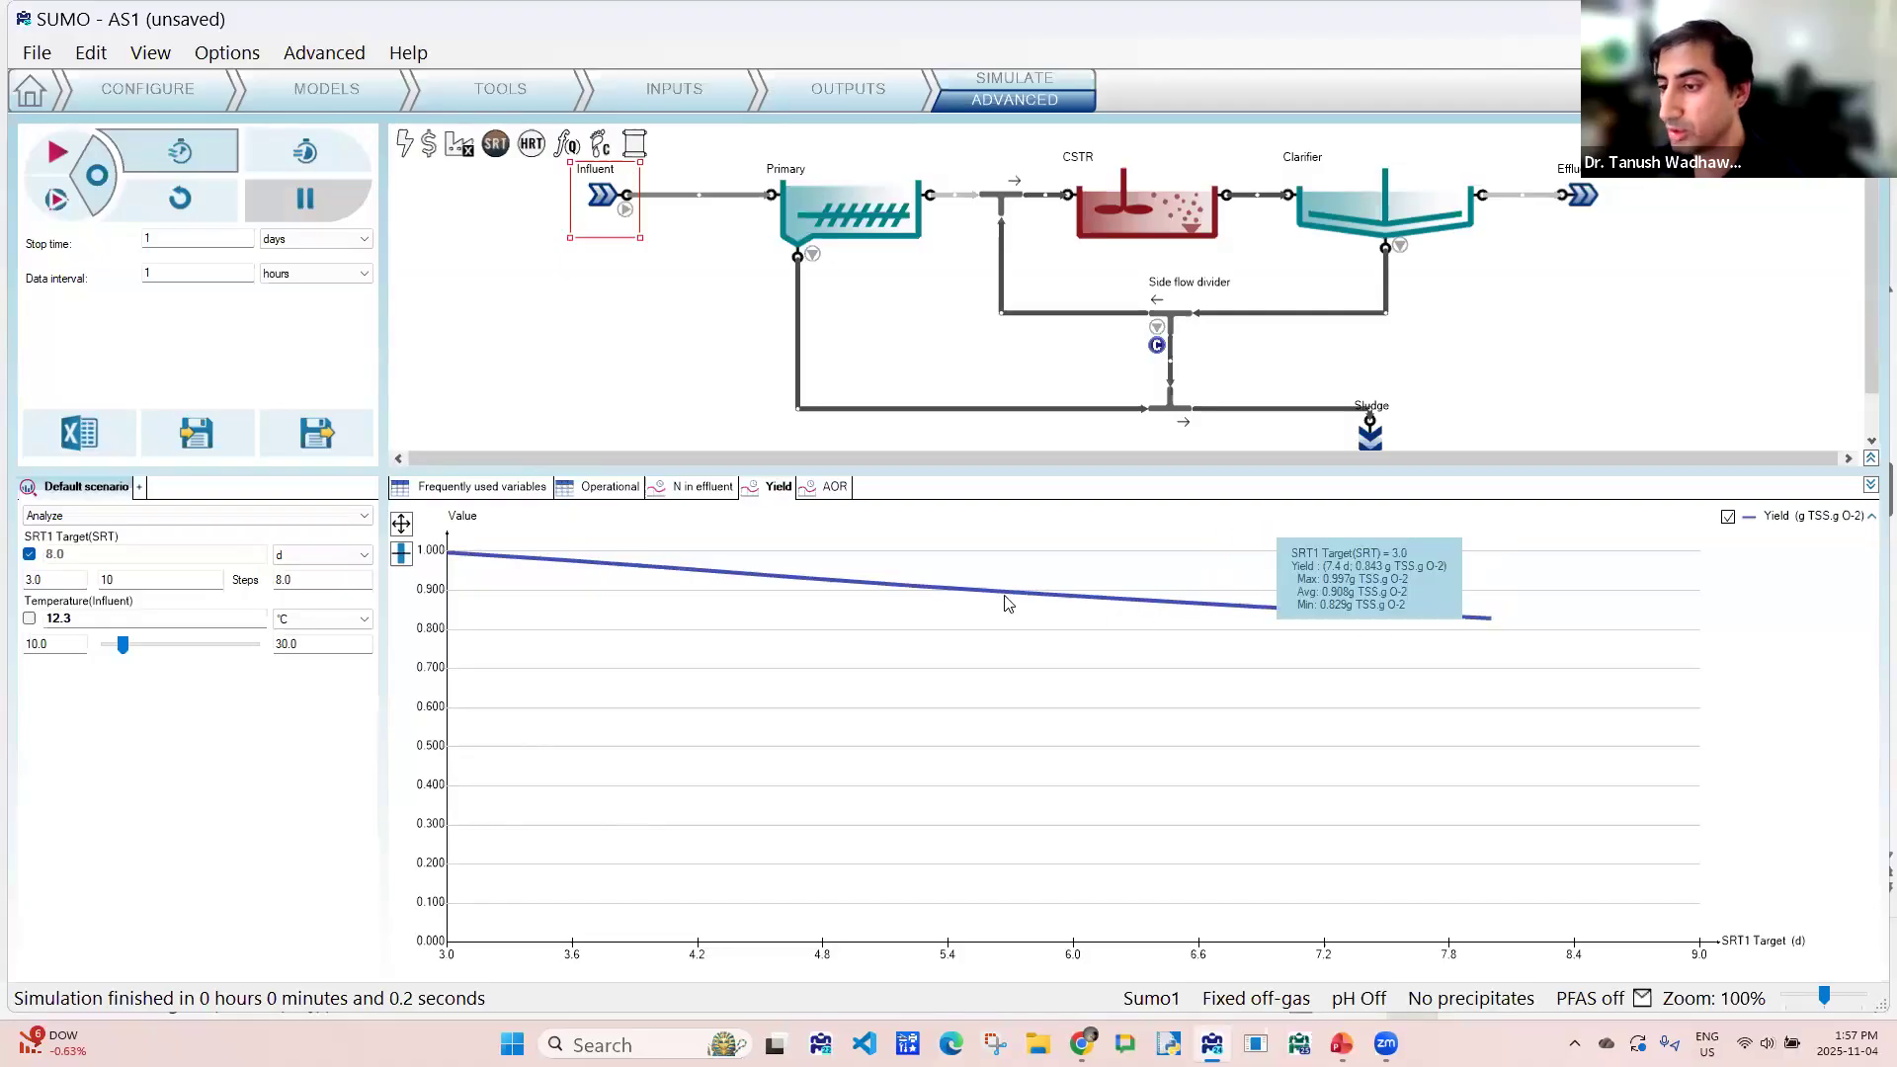
- Examine how the CSTR's actual oxygen requirement changes with SRT in the AOR chart
{"action": "left_click", "coordinate": [819, 490]}
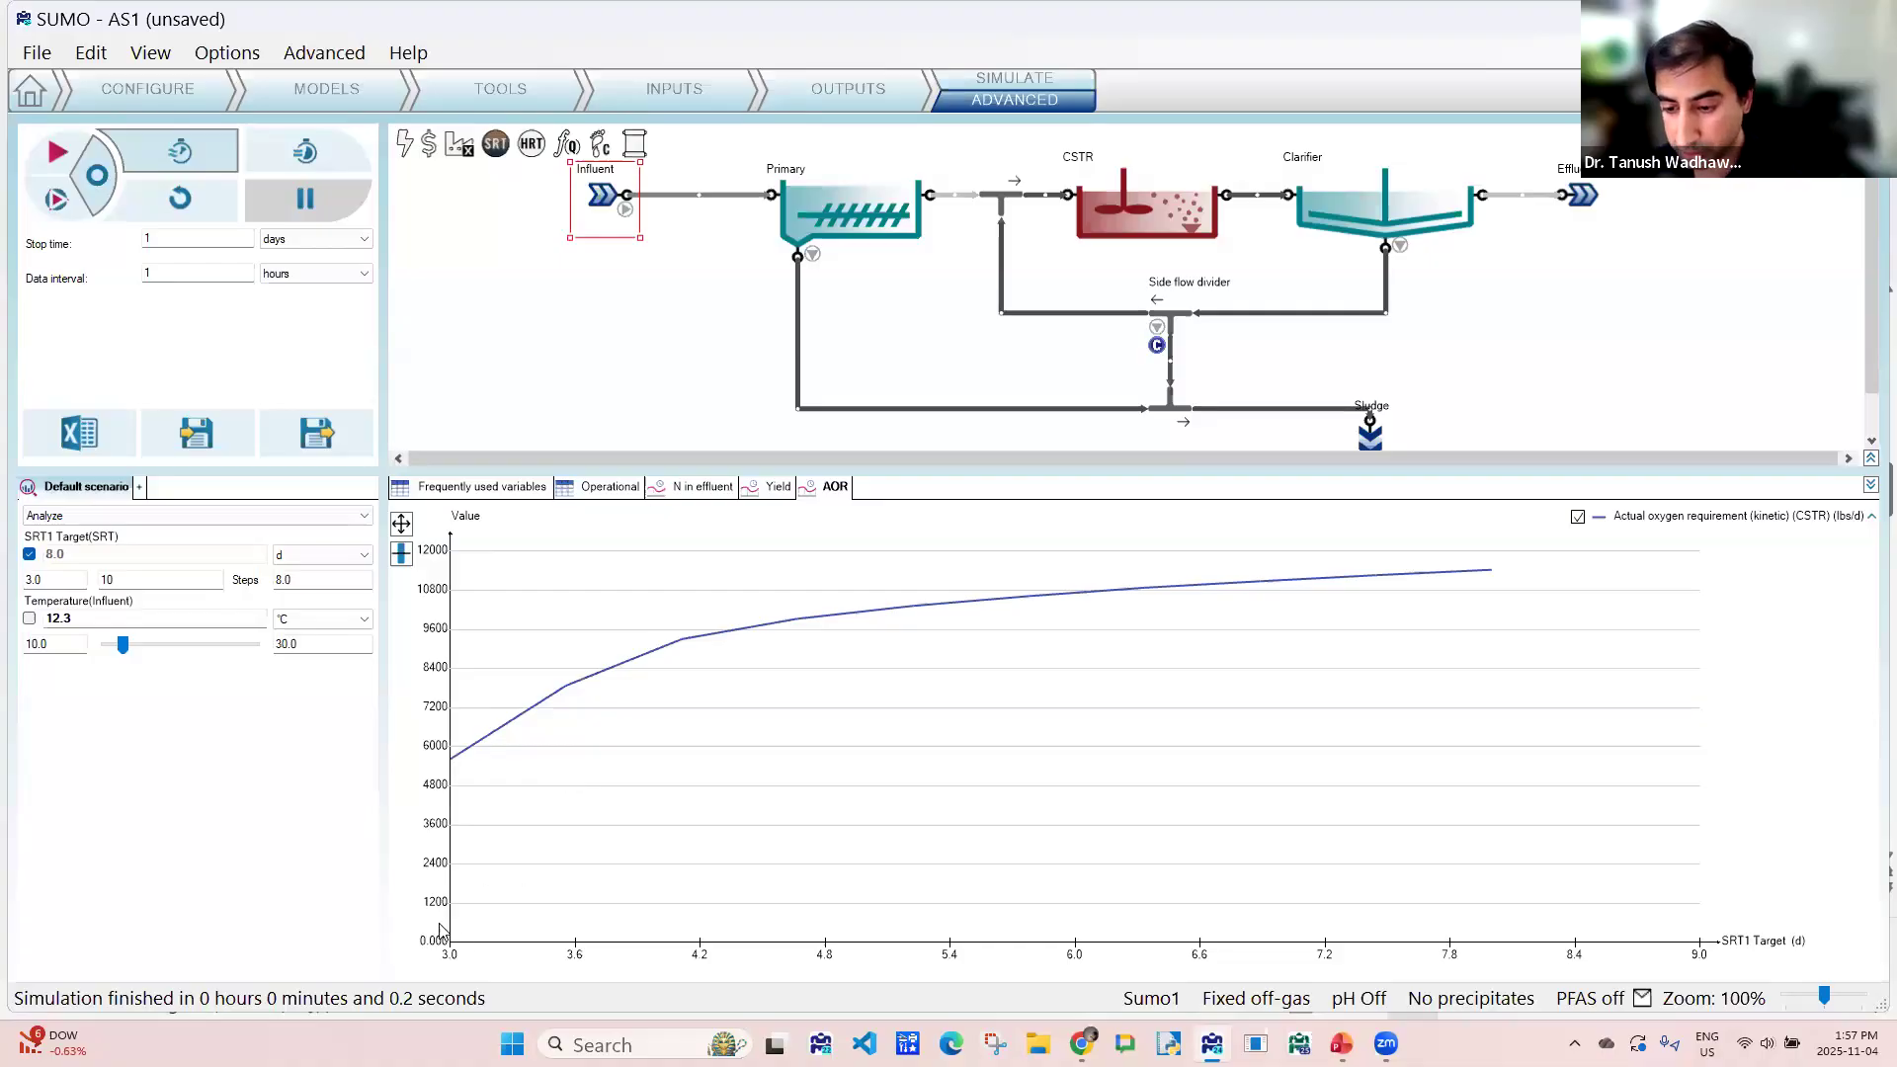
{"action": "mouse_move", "coordinate": [453, 761]}
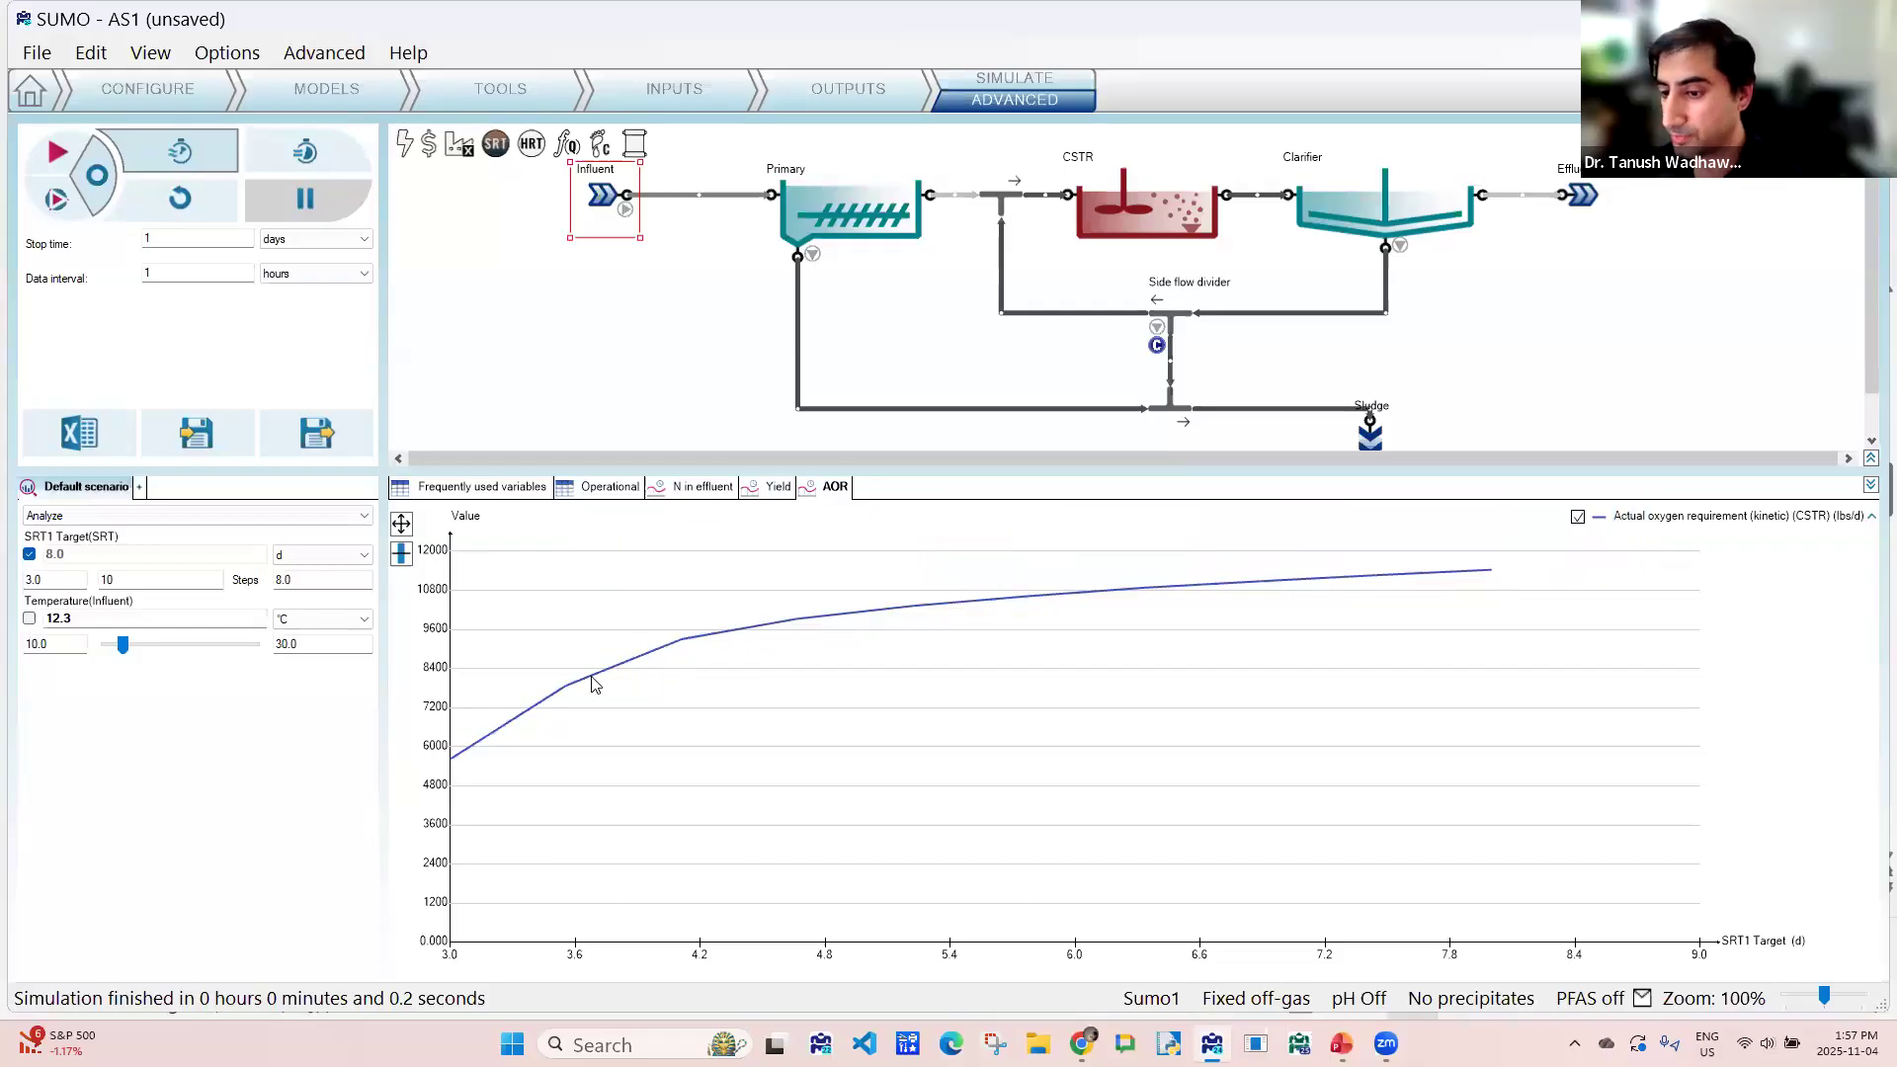
{"action": "mouse_move", "coordinate": [1395, 588]}
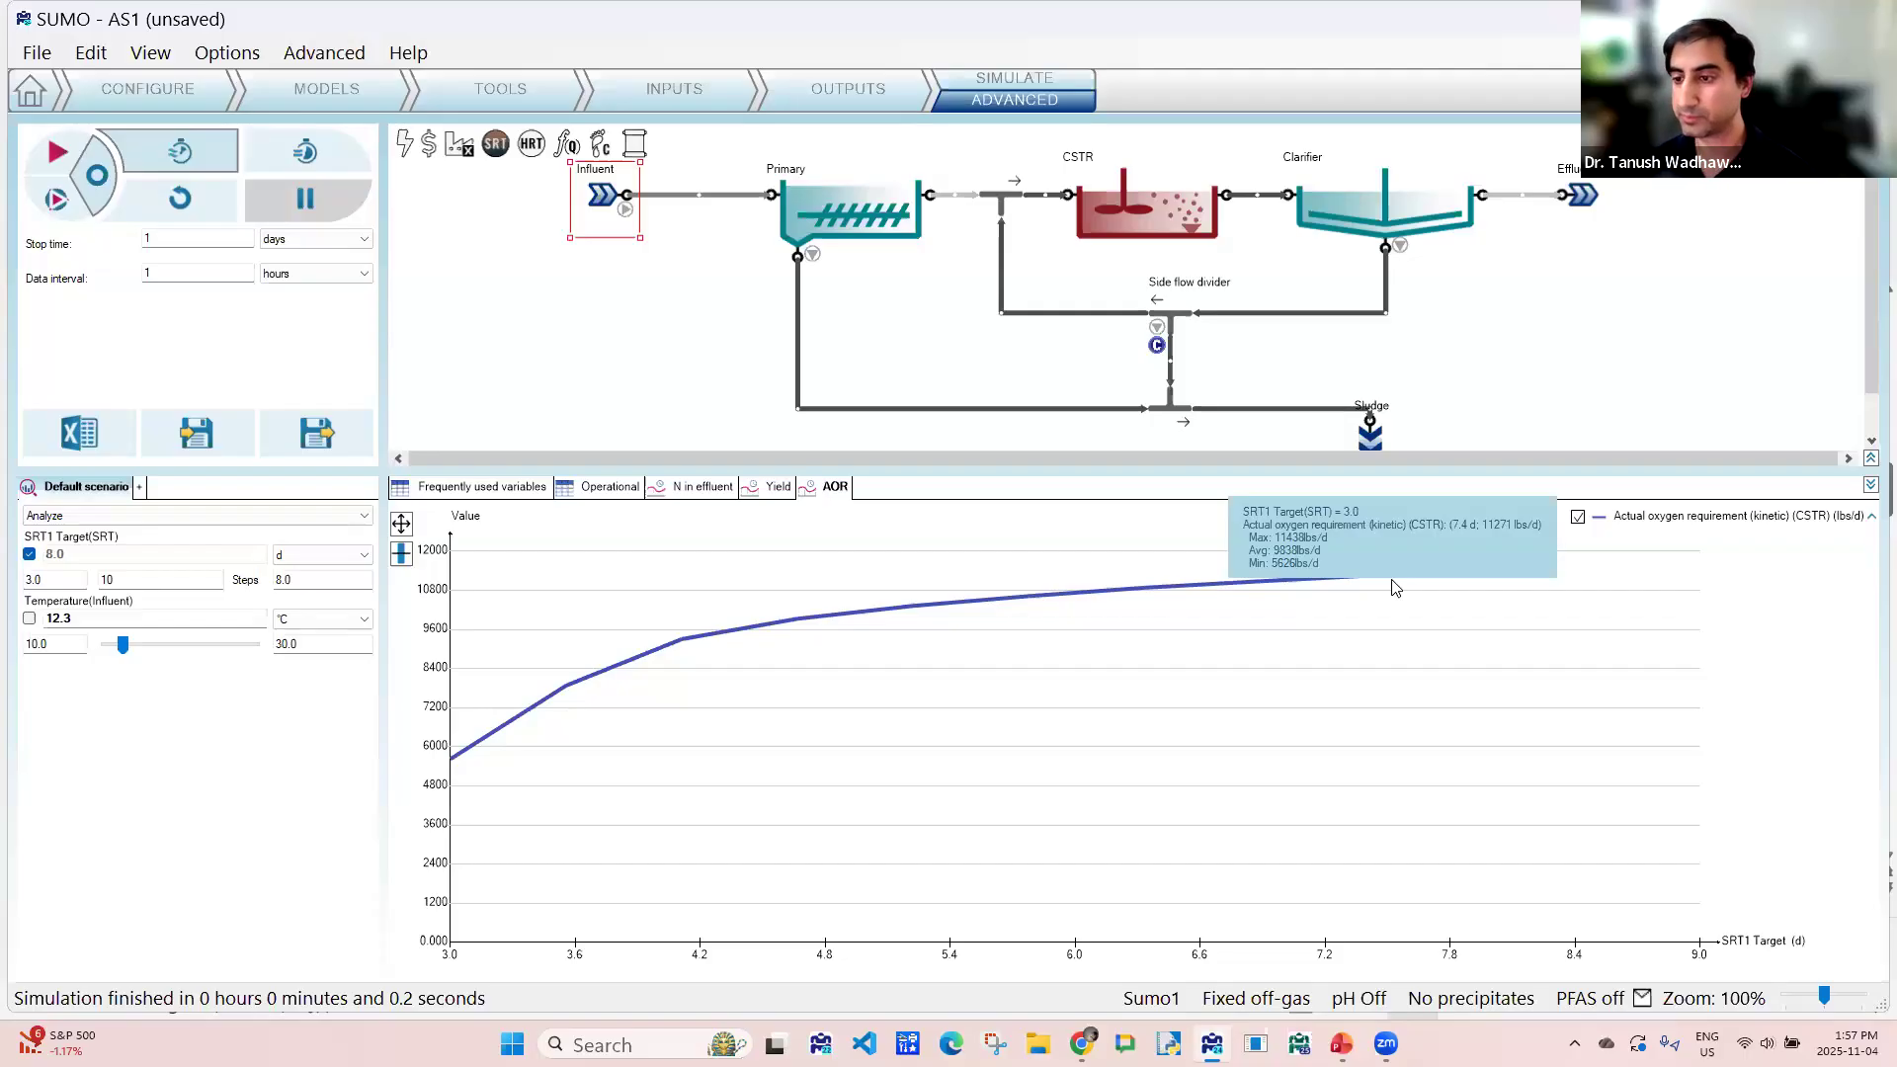
- Save the AS1 project under its existing name
{"action": "left_click", "coordinate": [37, 52]}
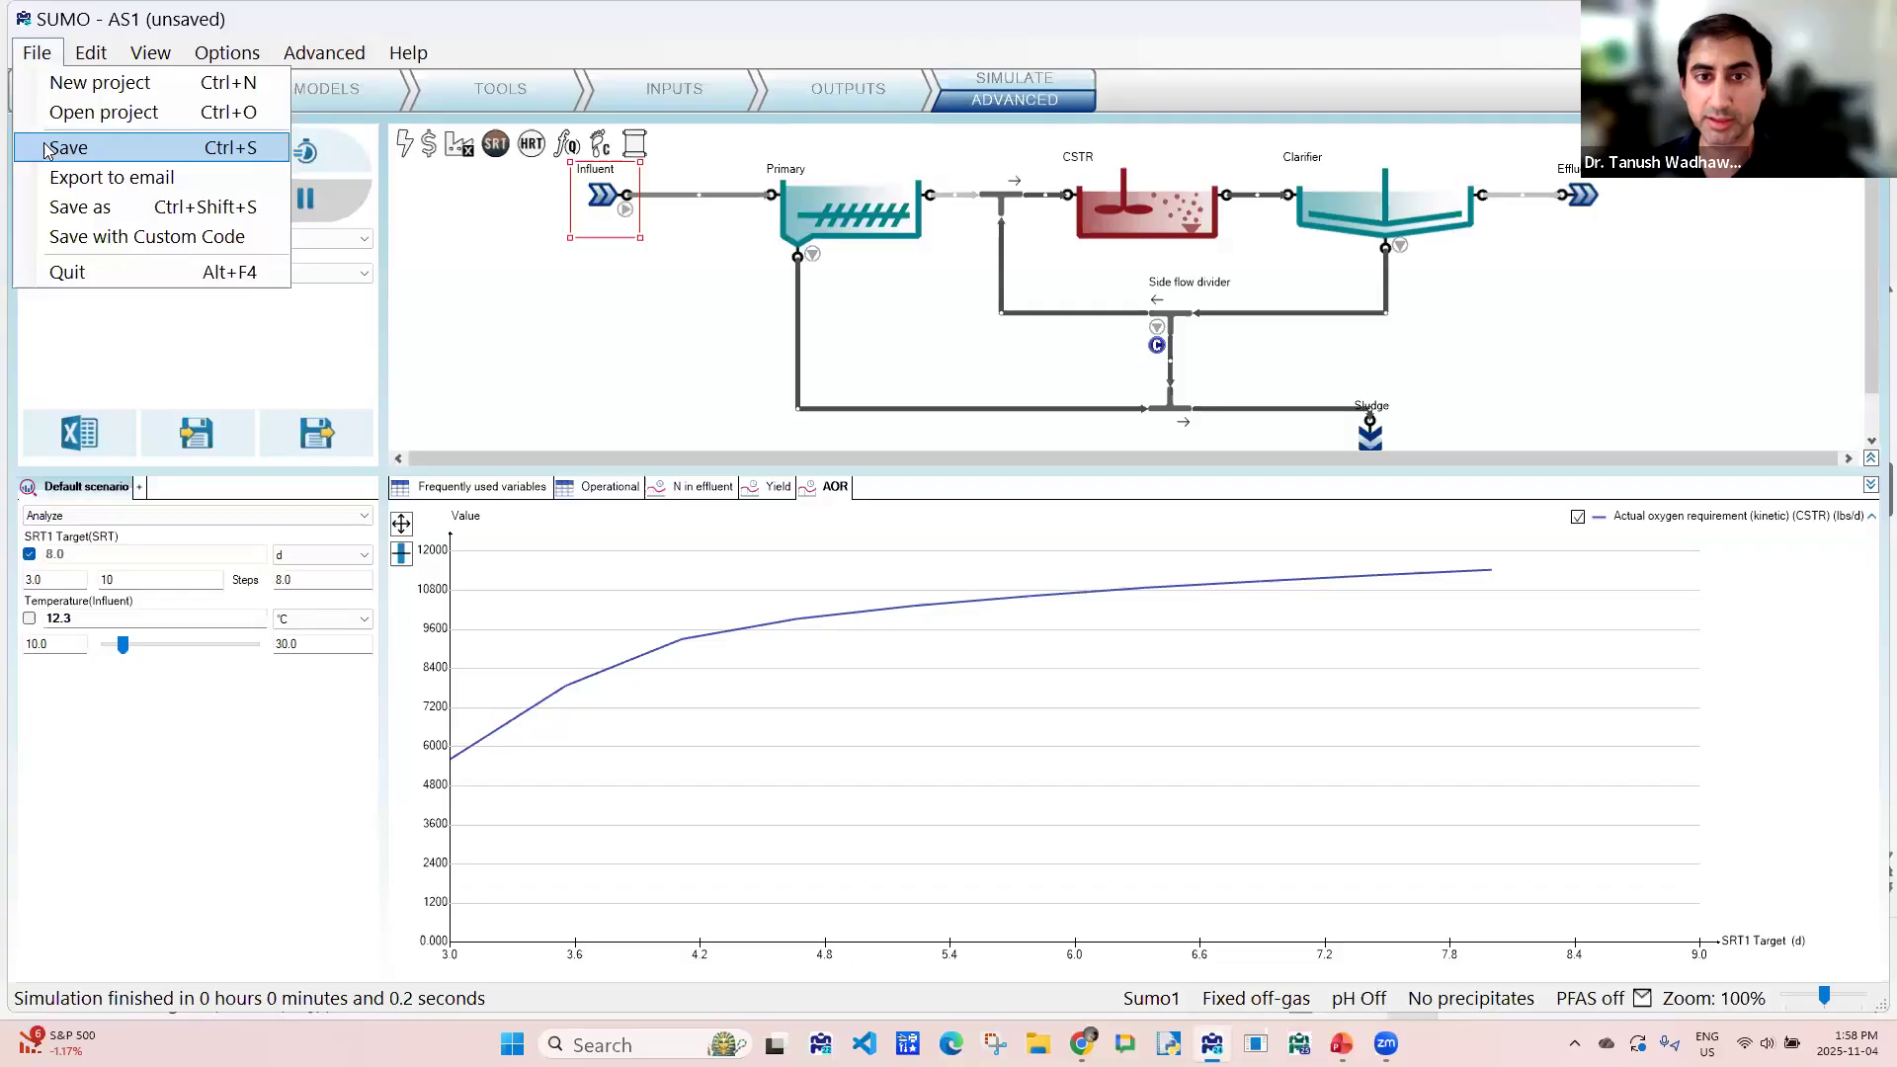
{"action": "left_click", "coordinate": [46, 150]}
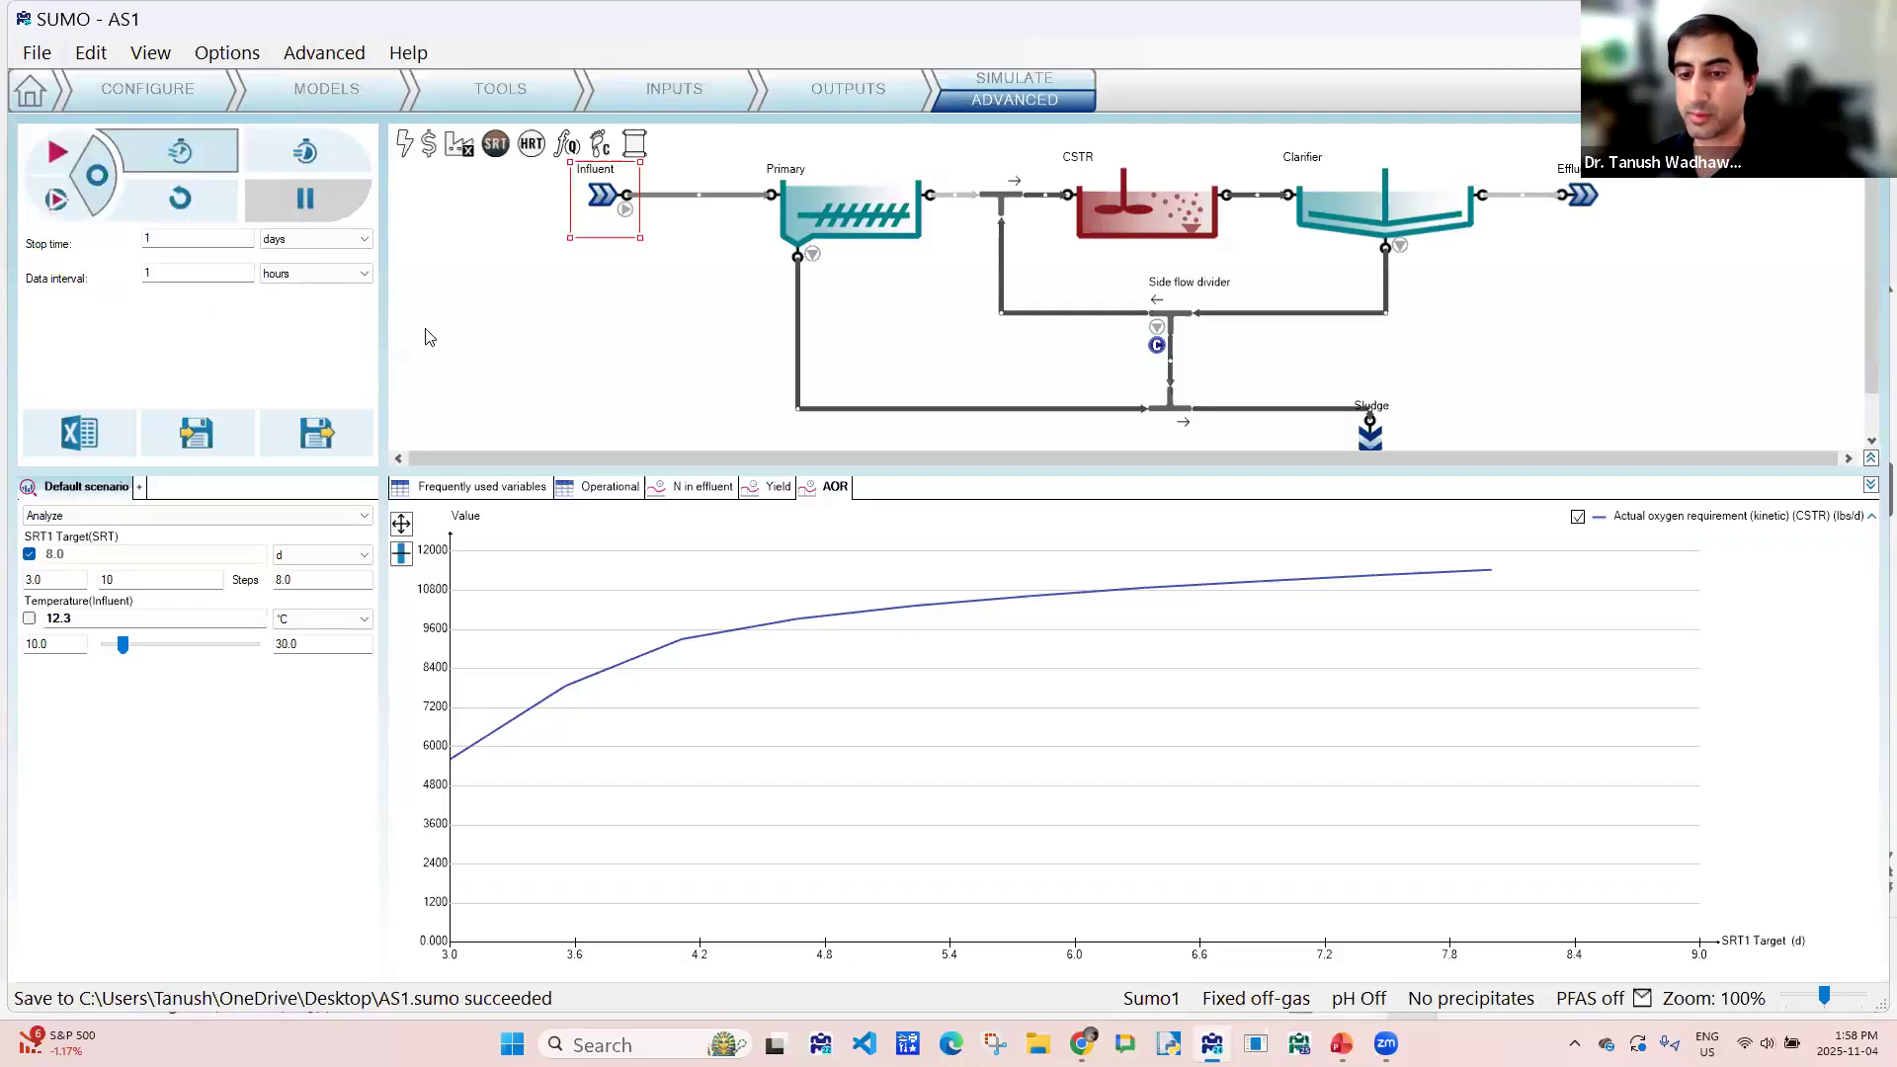
{"action": "left_click", "coordinate": [36, 52]}
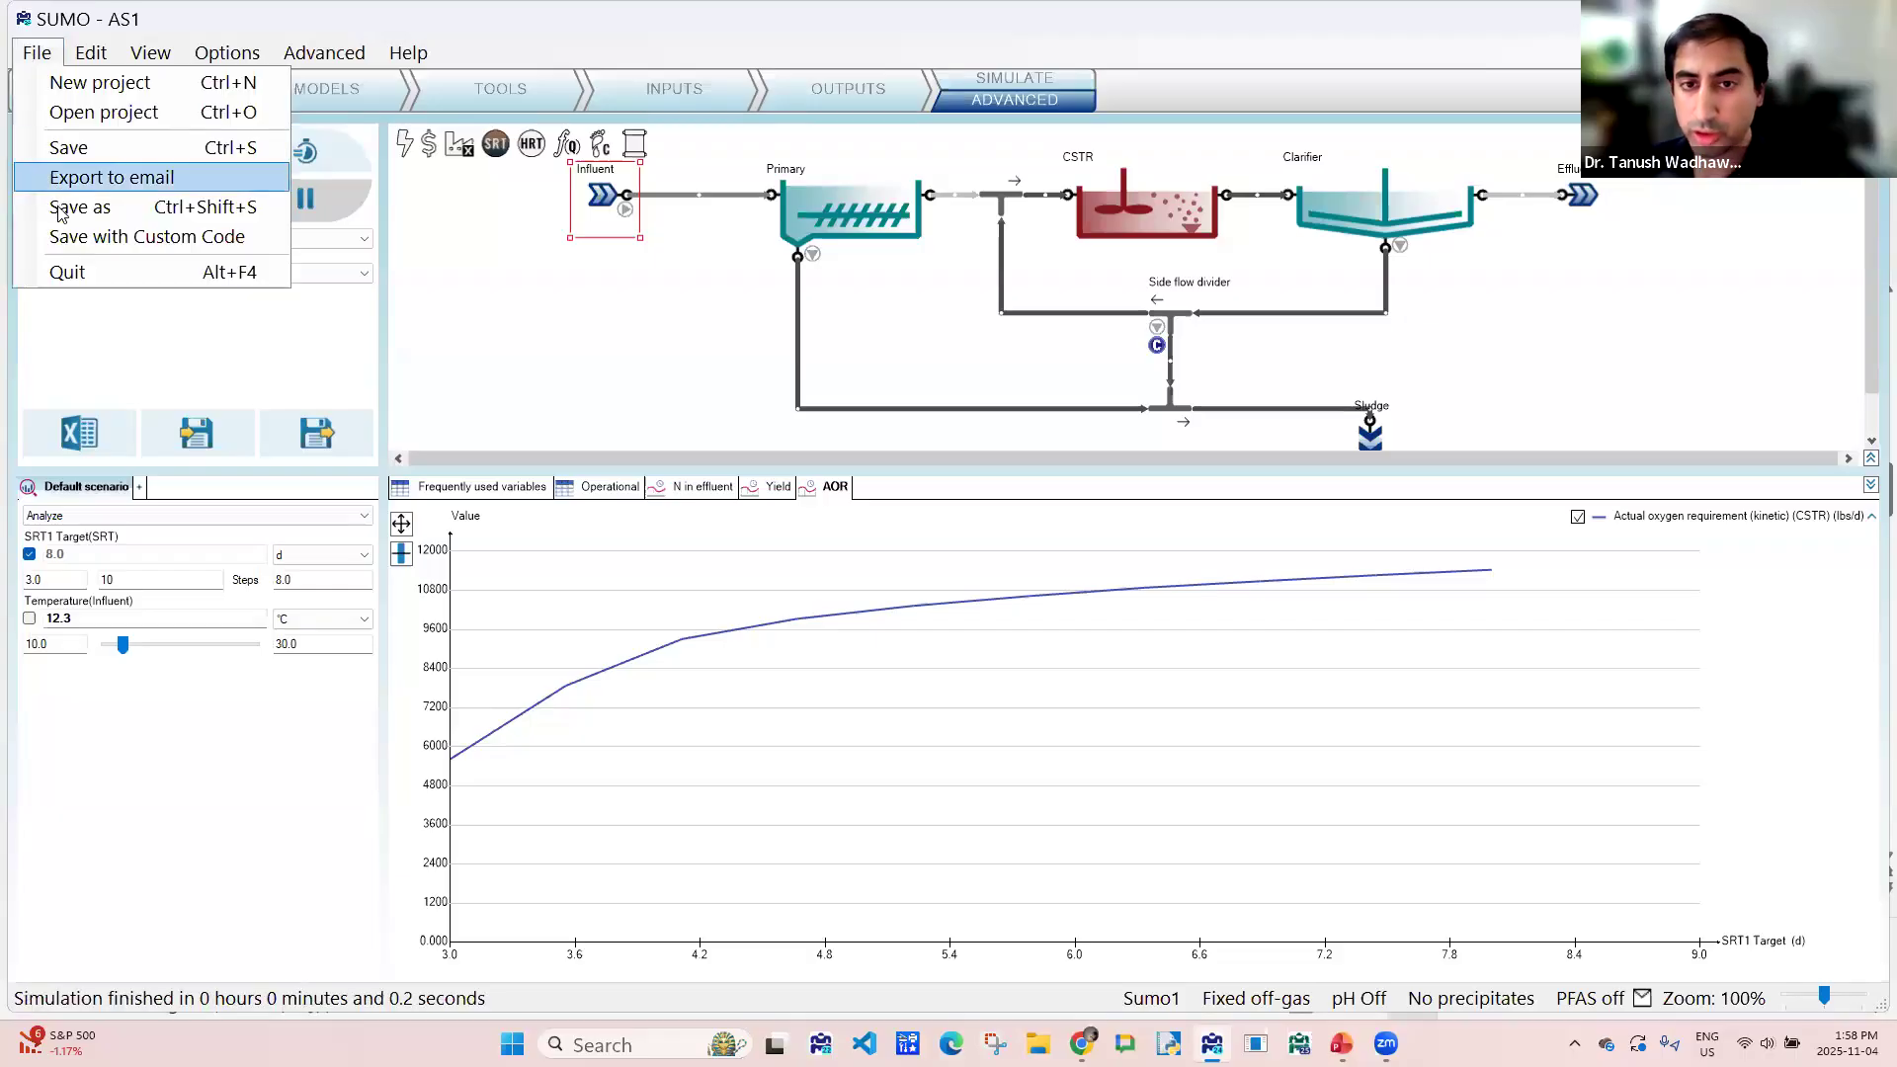
{"action": "left_click", "coordinate": [598, 360]}
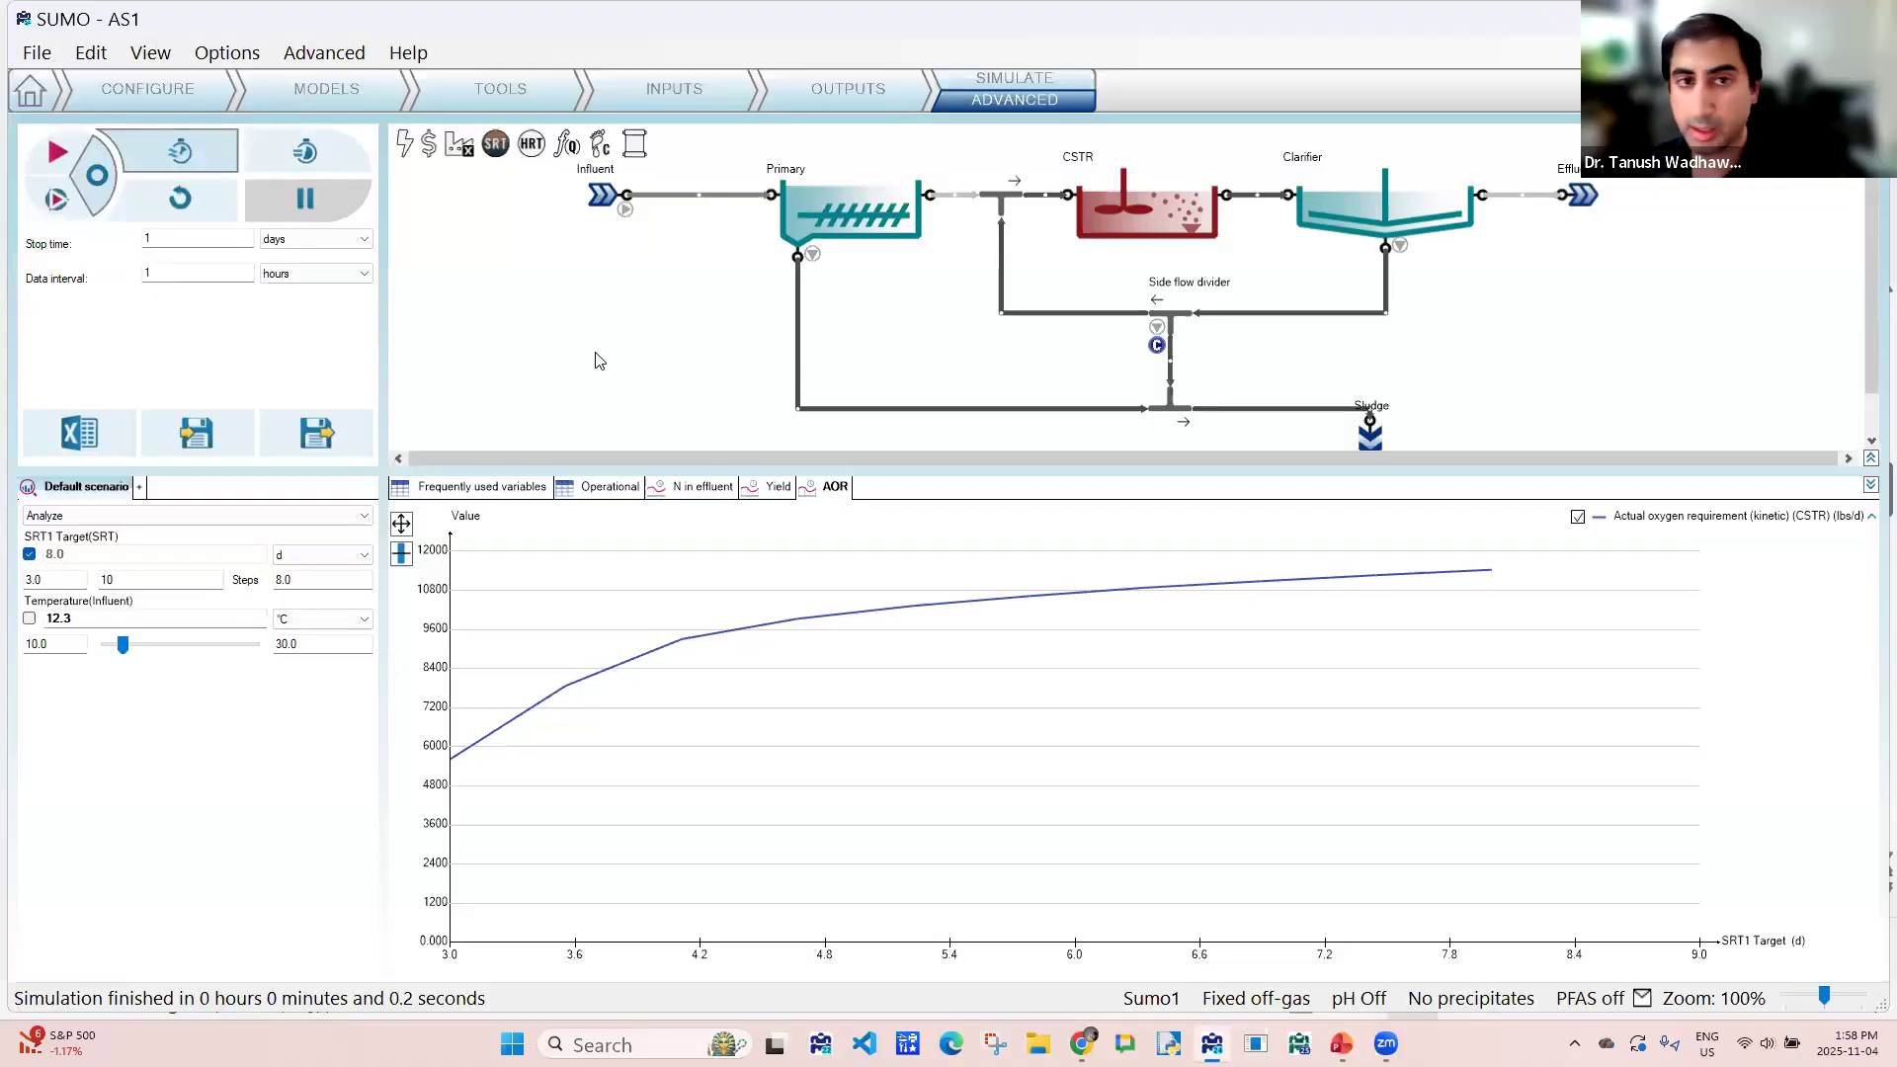
- Save a copy of the project as AS2.sumo in the Desktop folder
{"action": "left_click", "coordinate": [18, 54]}
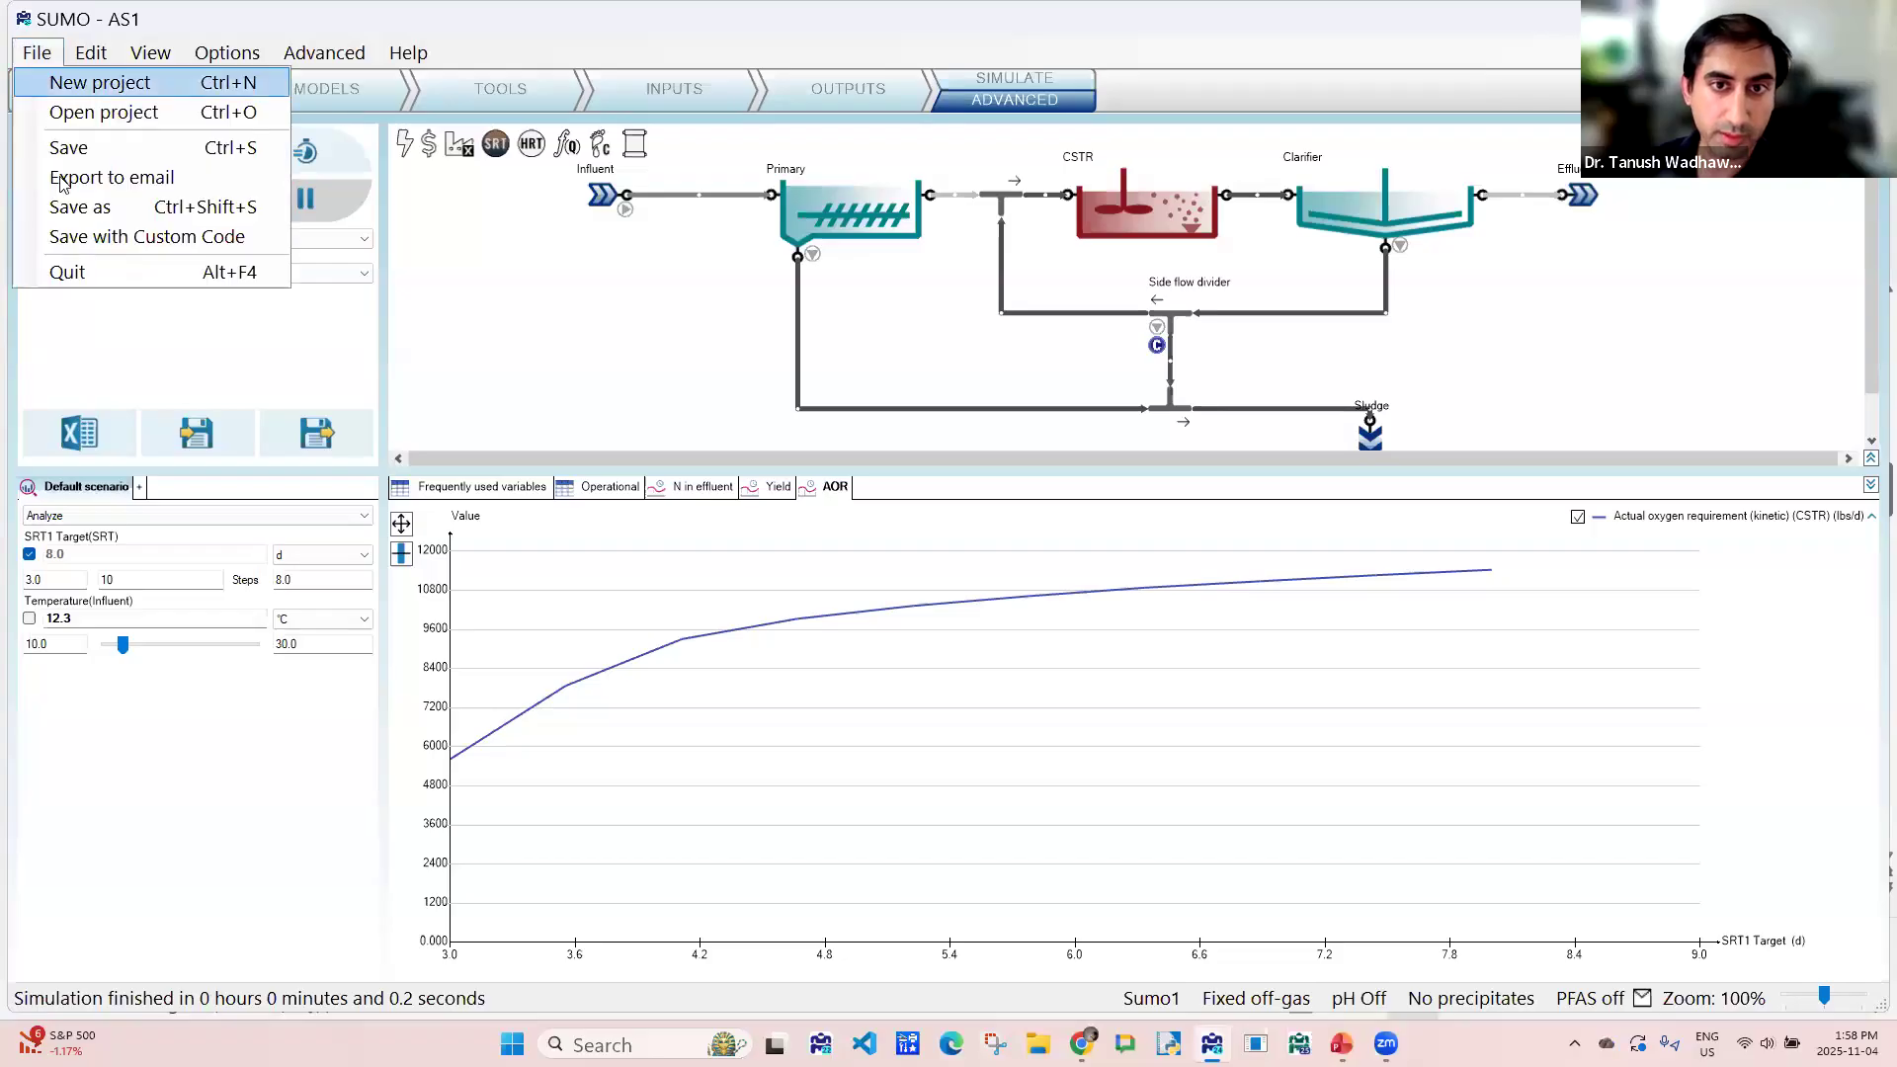
{"action": "left_click", "coordinate": [59, 205]}
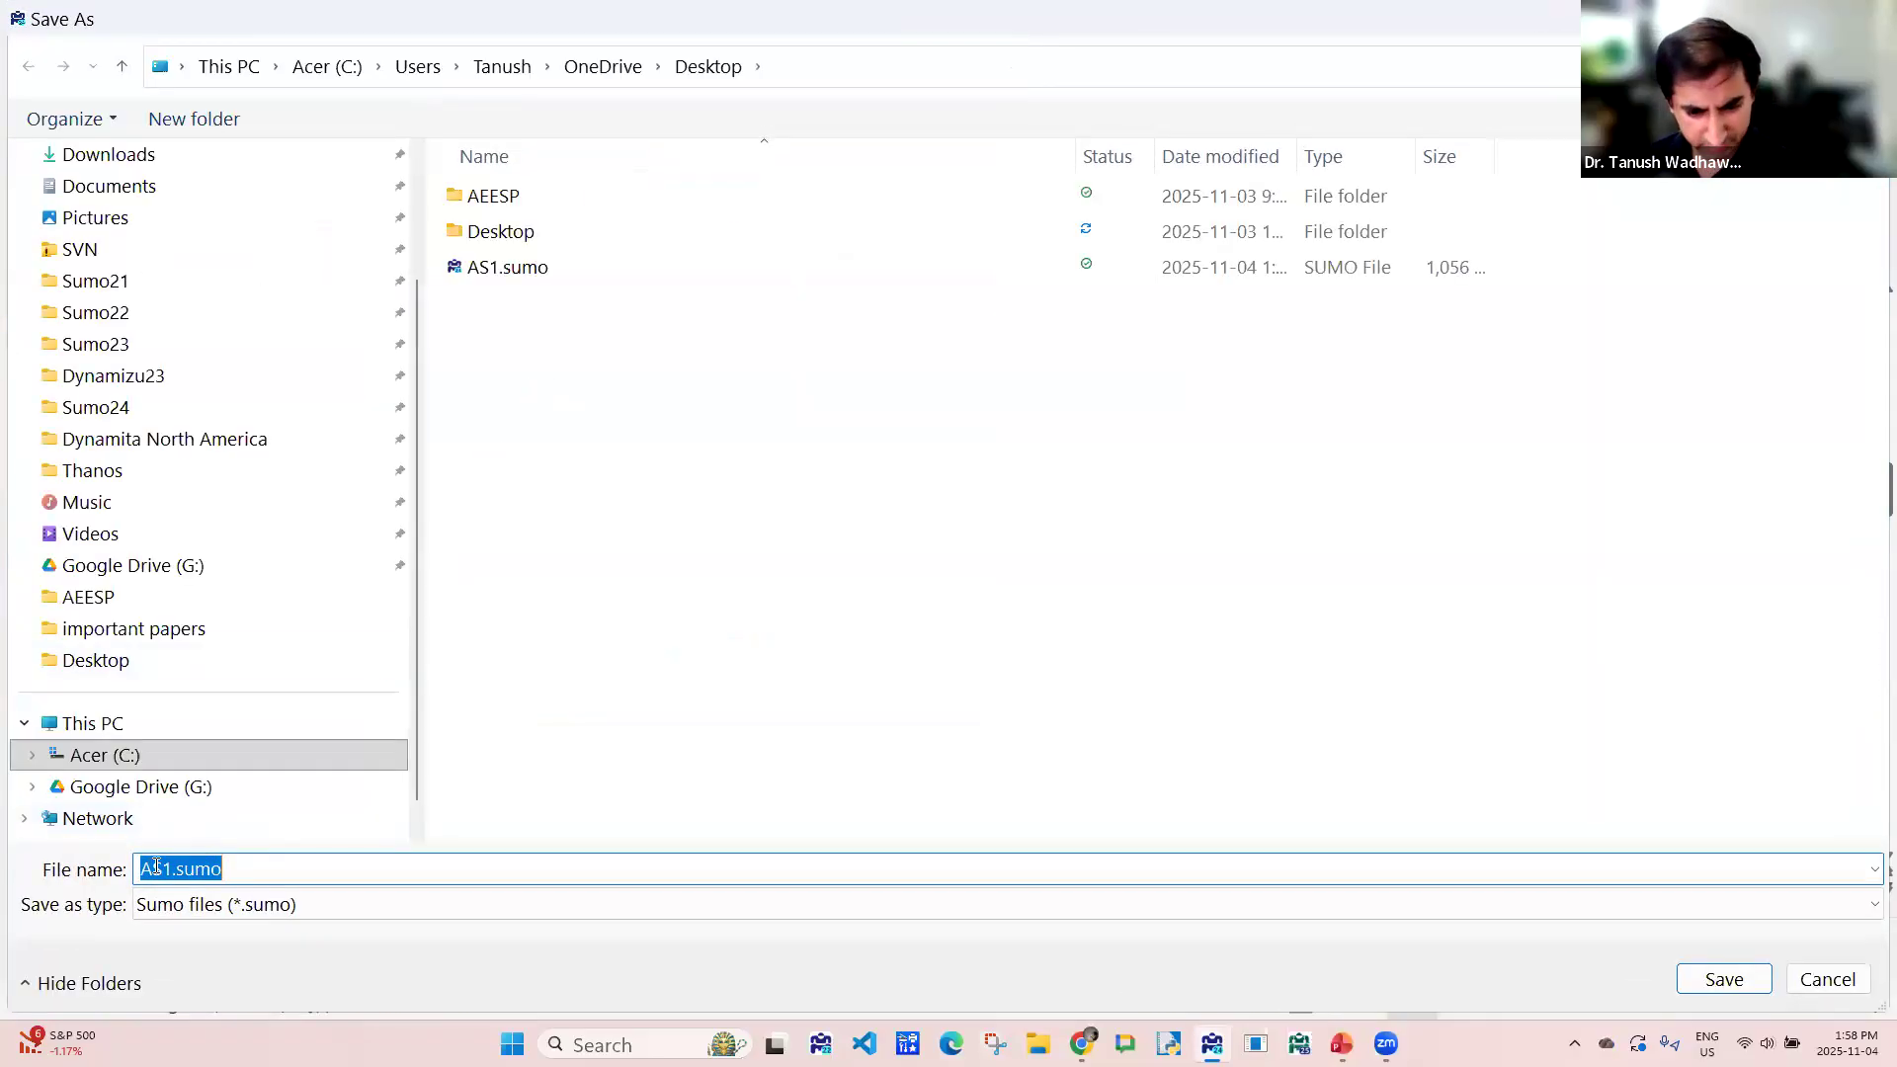
{"action": "left_click_drag", "start_coordinate": [173, 870], "coordinate": [163, 870]}
{"action": "type", "text": "2"}
{"action": "key", "text": "Return"}
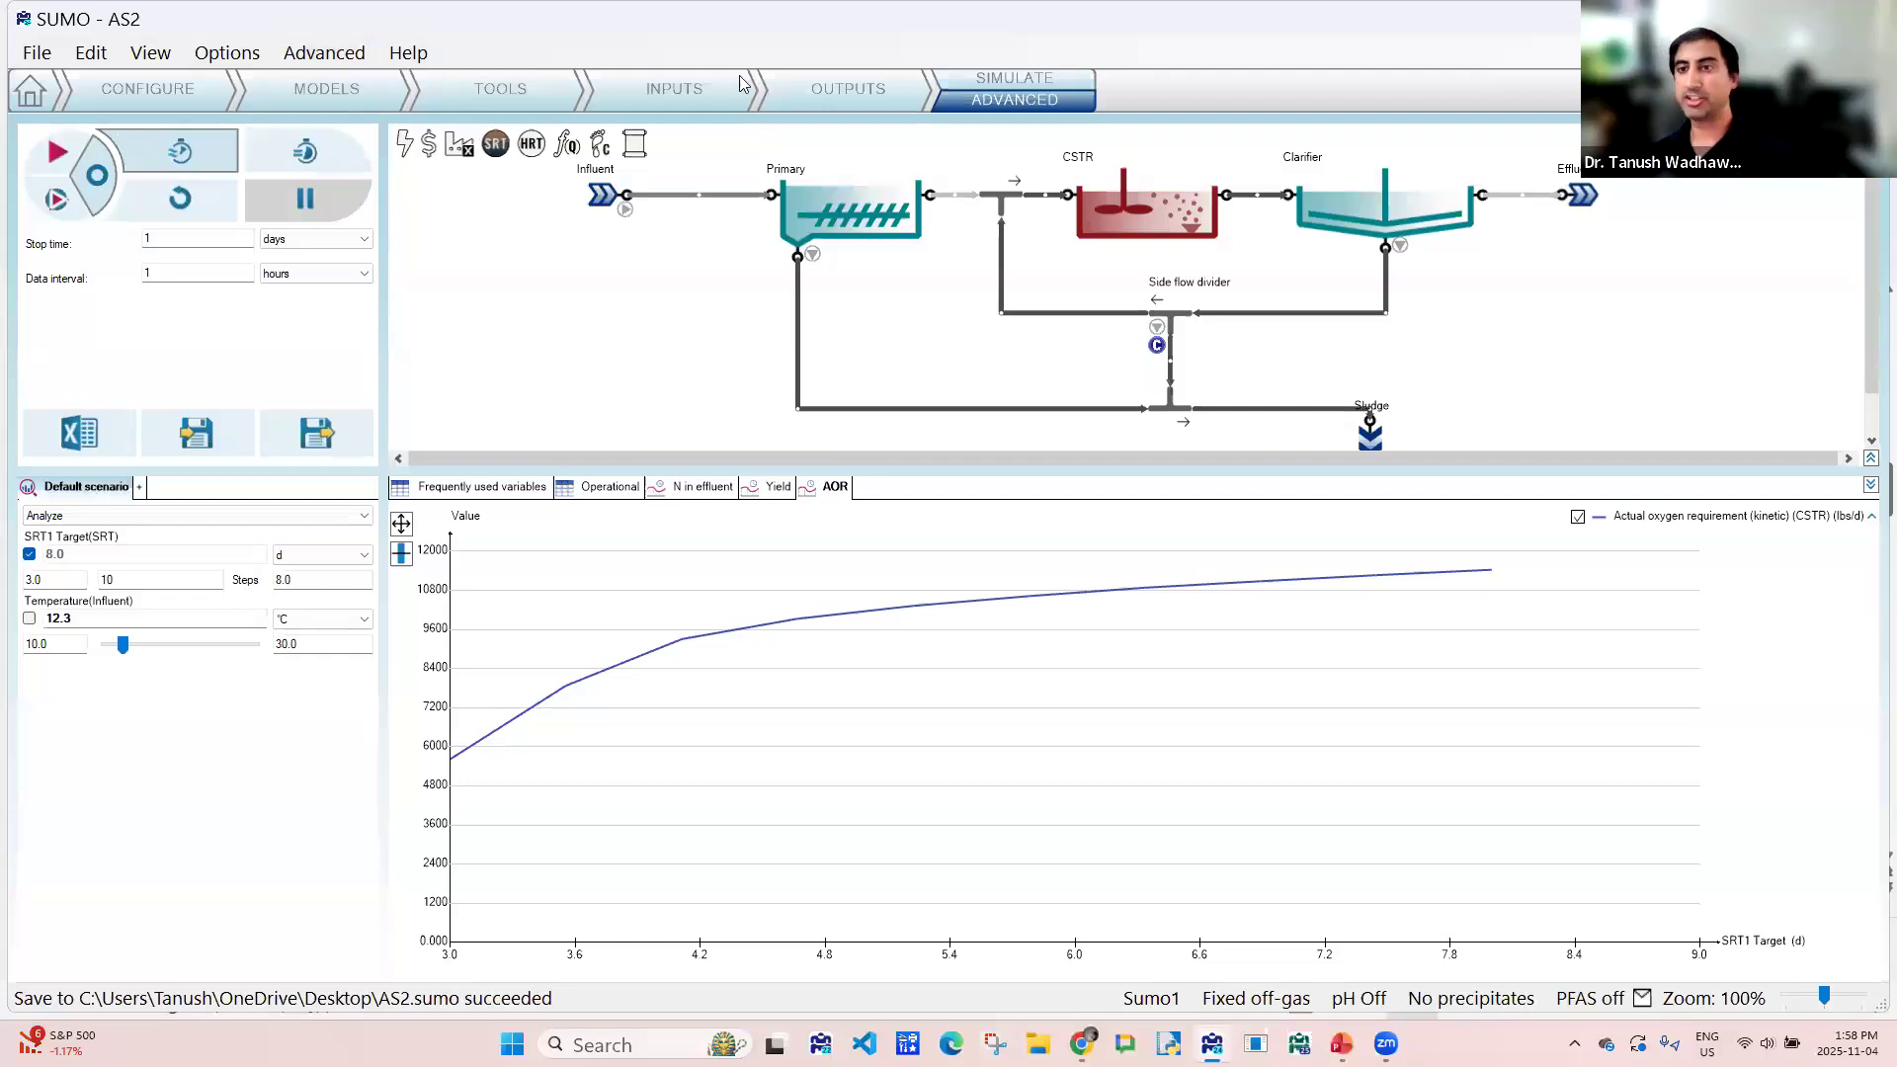
{"action": "mouse_move", "coordinate": [1299, 235]}
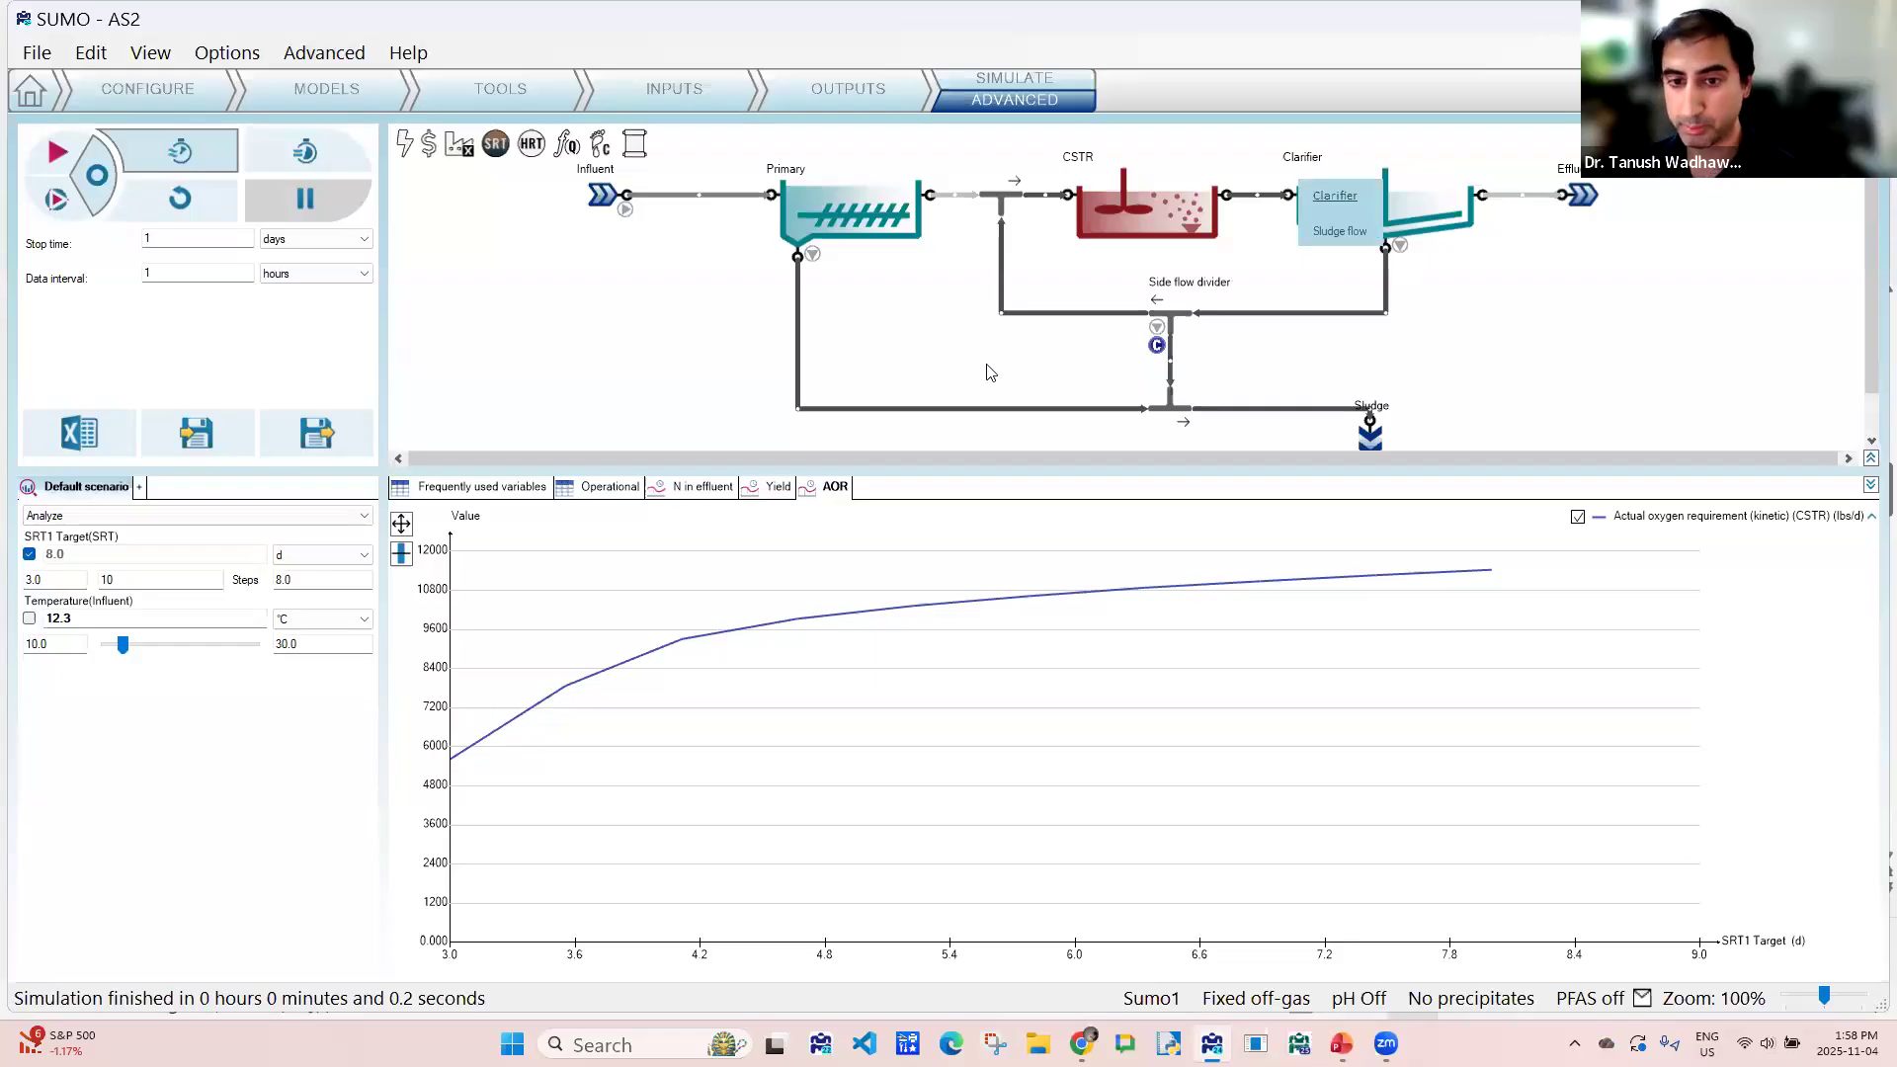
- Export the simulation results as the Excel report AS2.xlsx in the Desktop folder and open it
{"action": "left_click", "coordinate": [98, 432]}
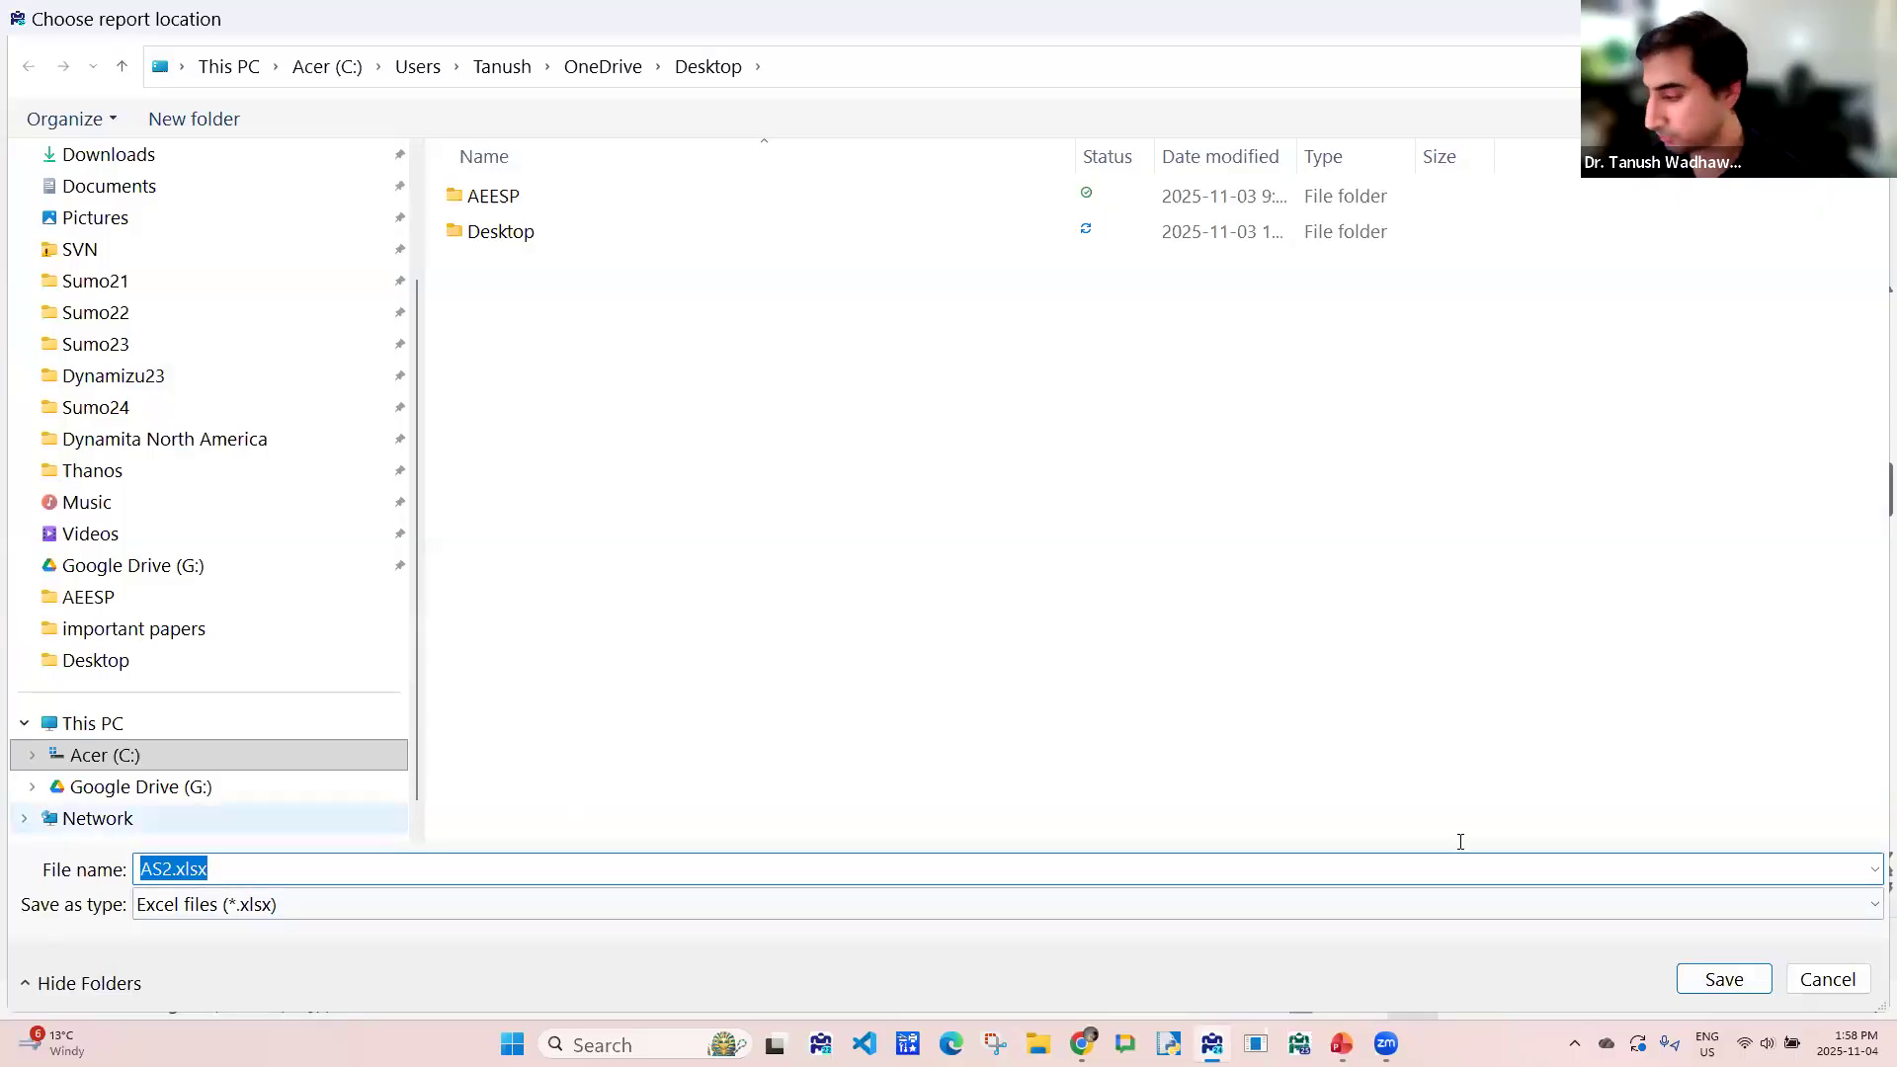
{"action": "left_click", "coordinate": [1714, 978]}
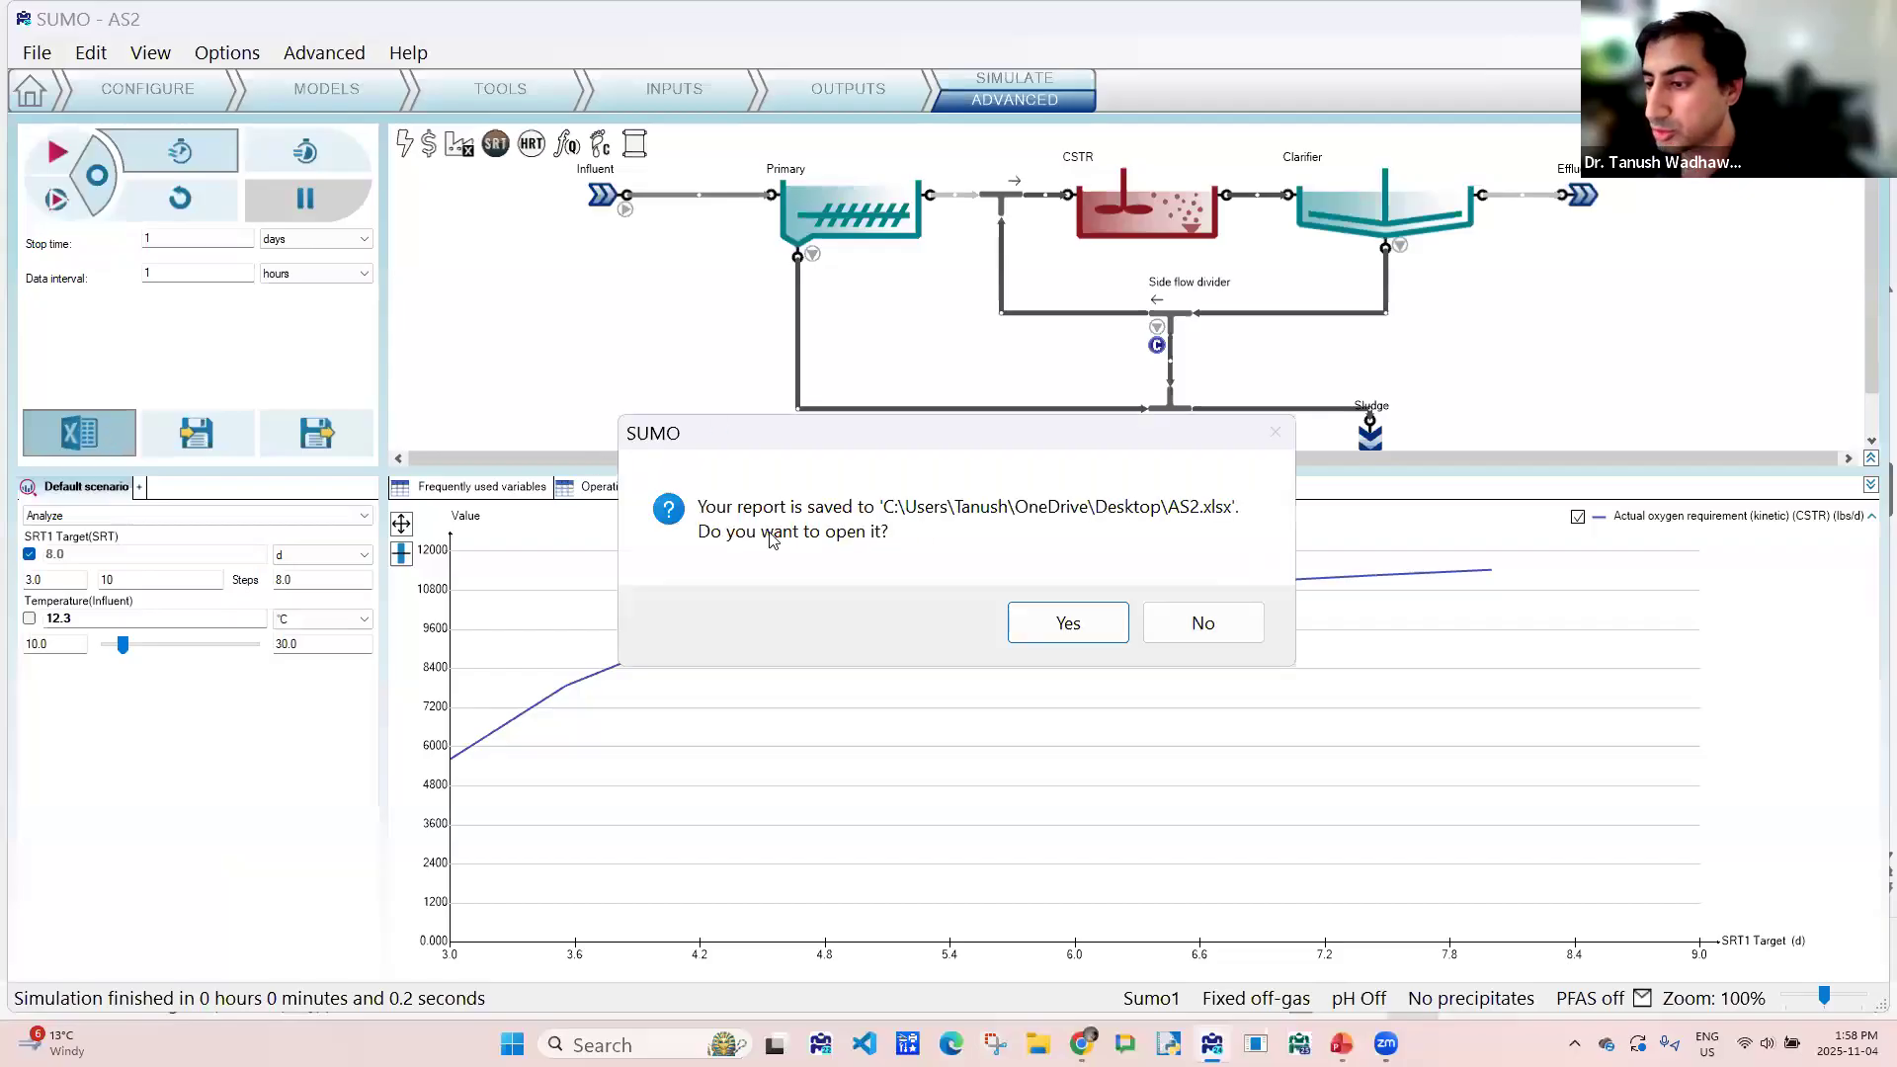
{"action": "left_click", "coordinate": [1067, 623]}
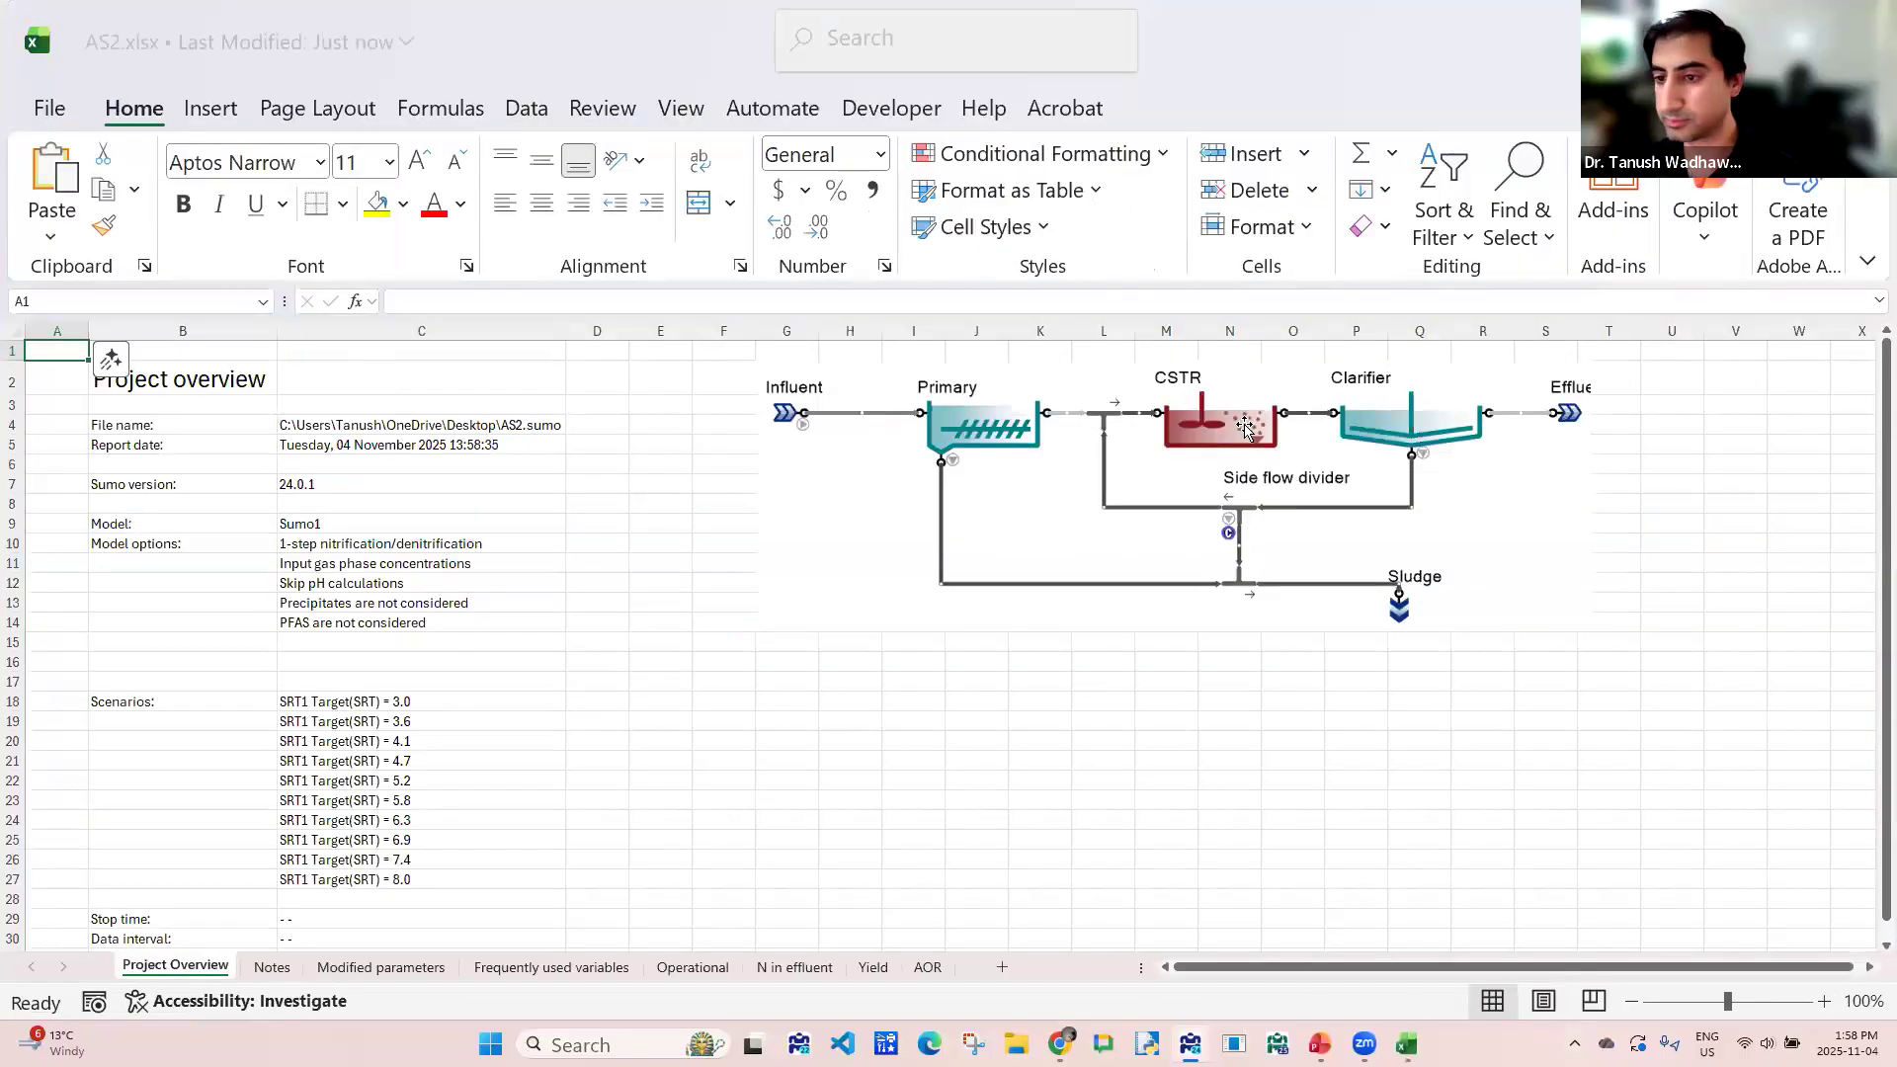
- Switch back to SUMO, return to the configuration stage and enlarge the flowsheet drawing area
{"action": "key", "text": "alt+Tab"}
{"action": "key", "text": "Tab"}
{"action": "key", "text": "Tab"}
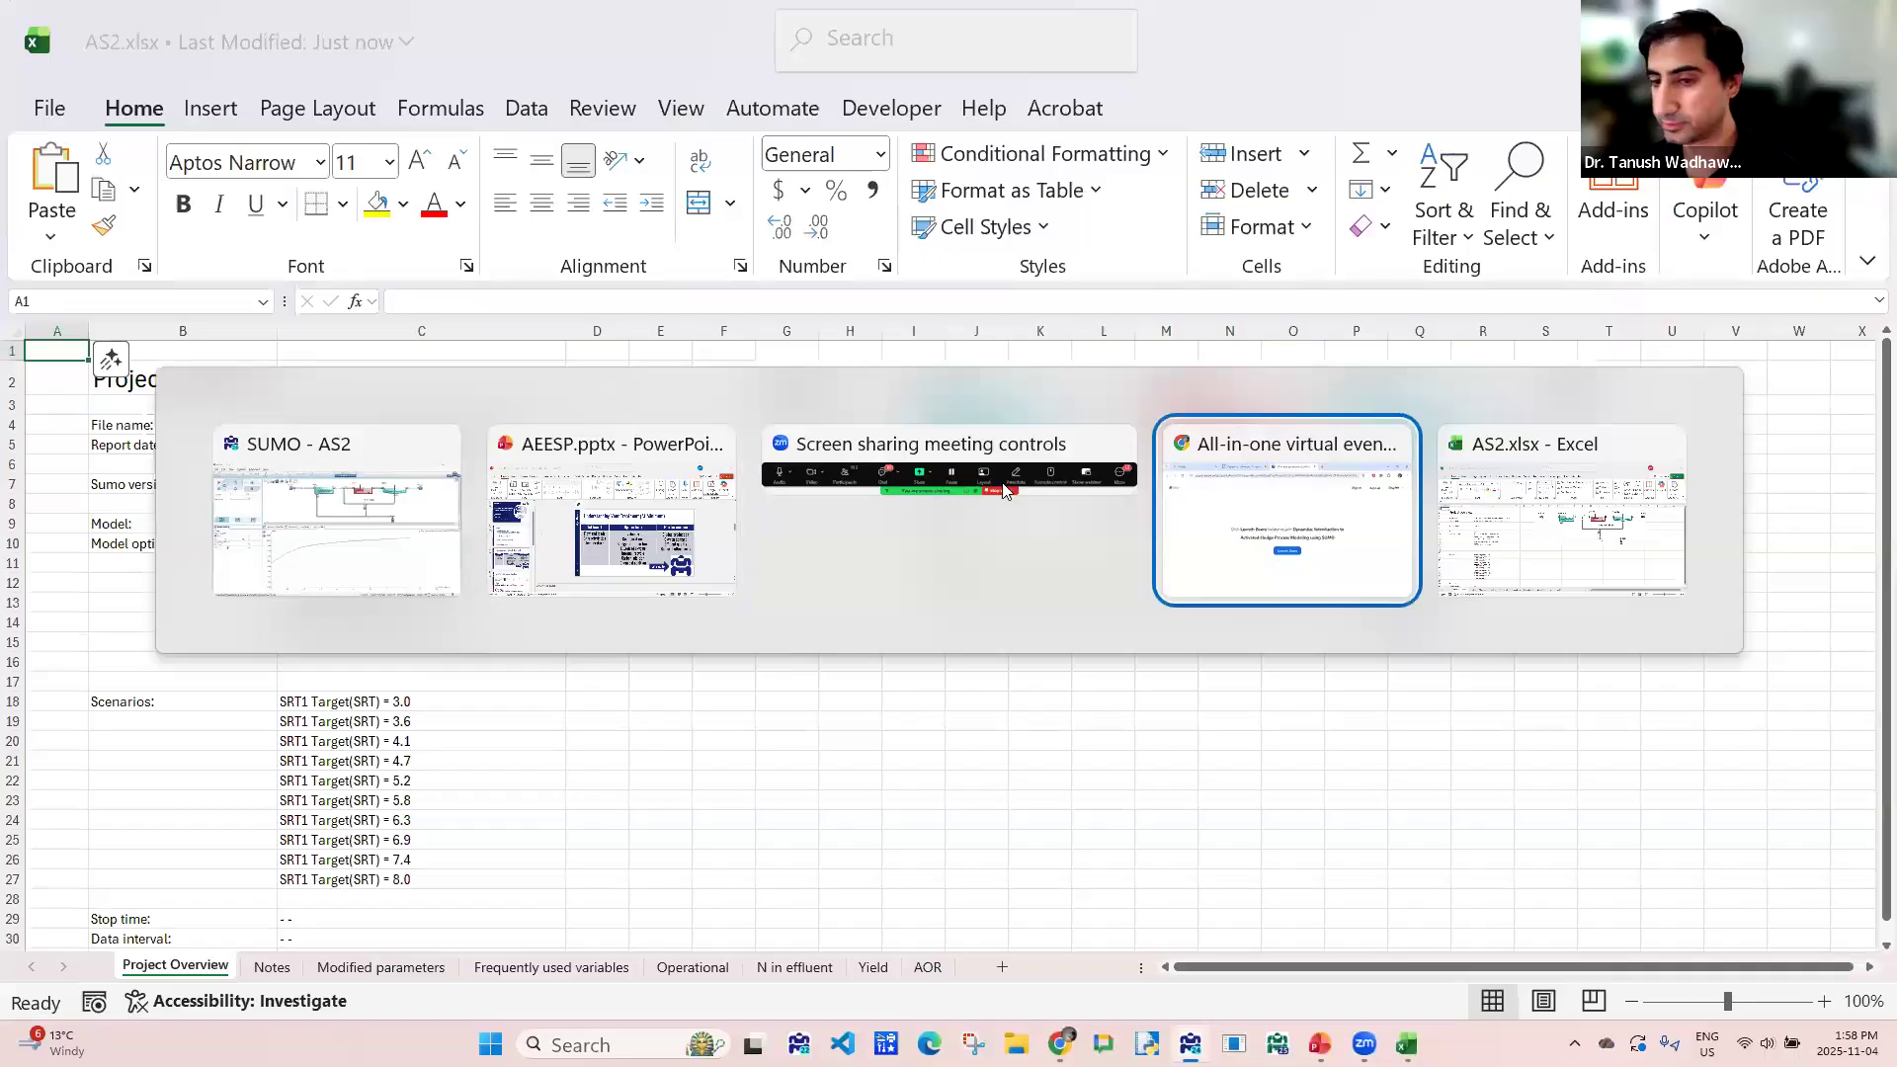
{"action": "left_click", "coordinate": [406, 497]}
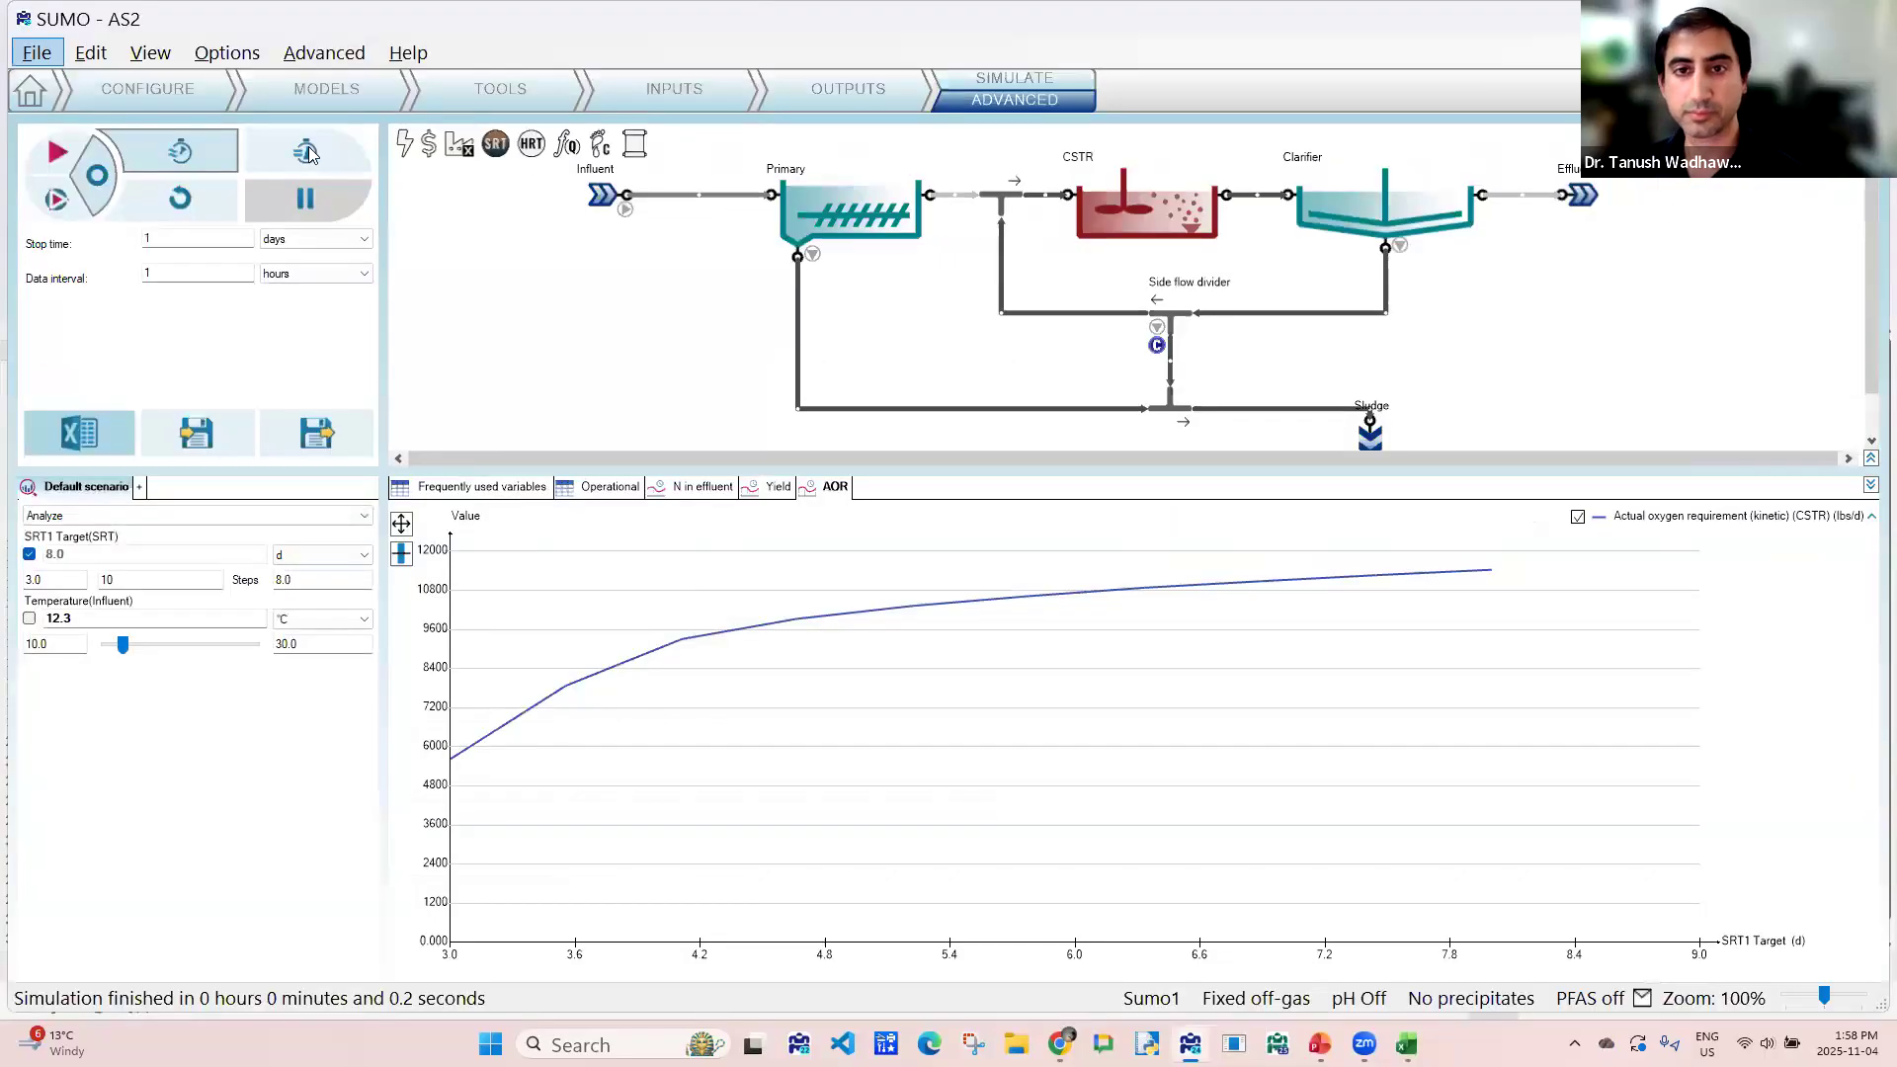
{"action": "left_click", "coordinate": [196, 99]}
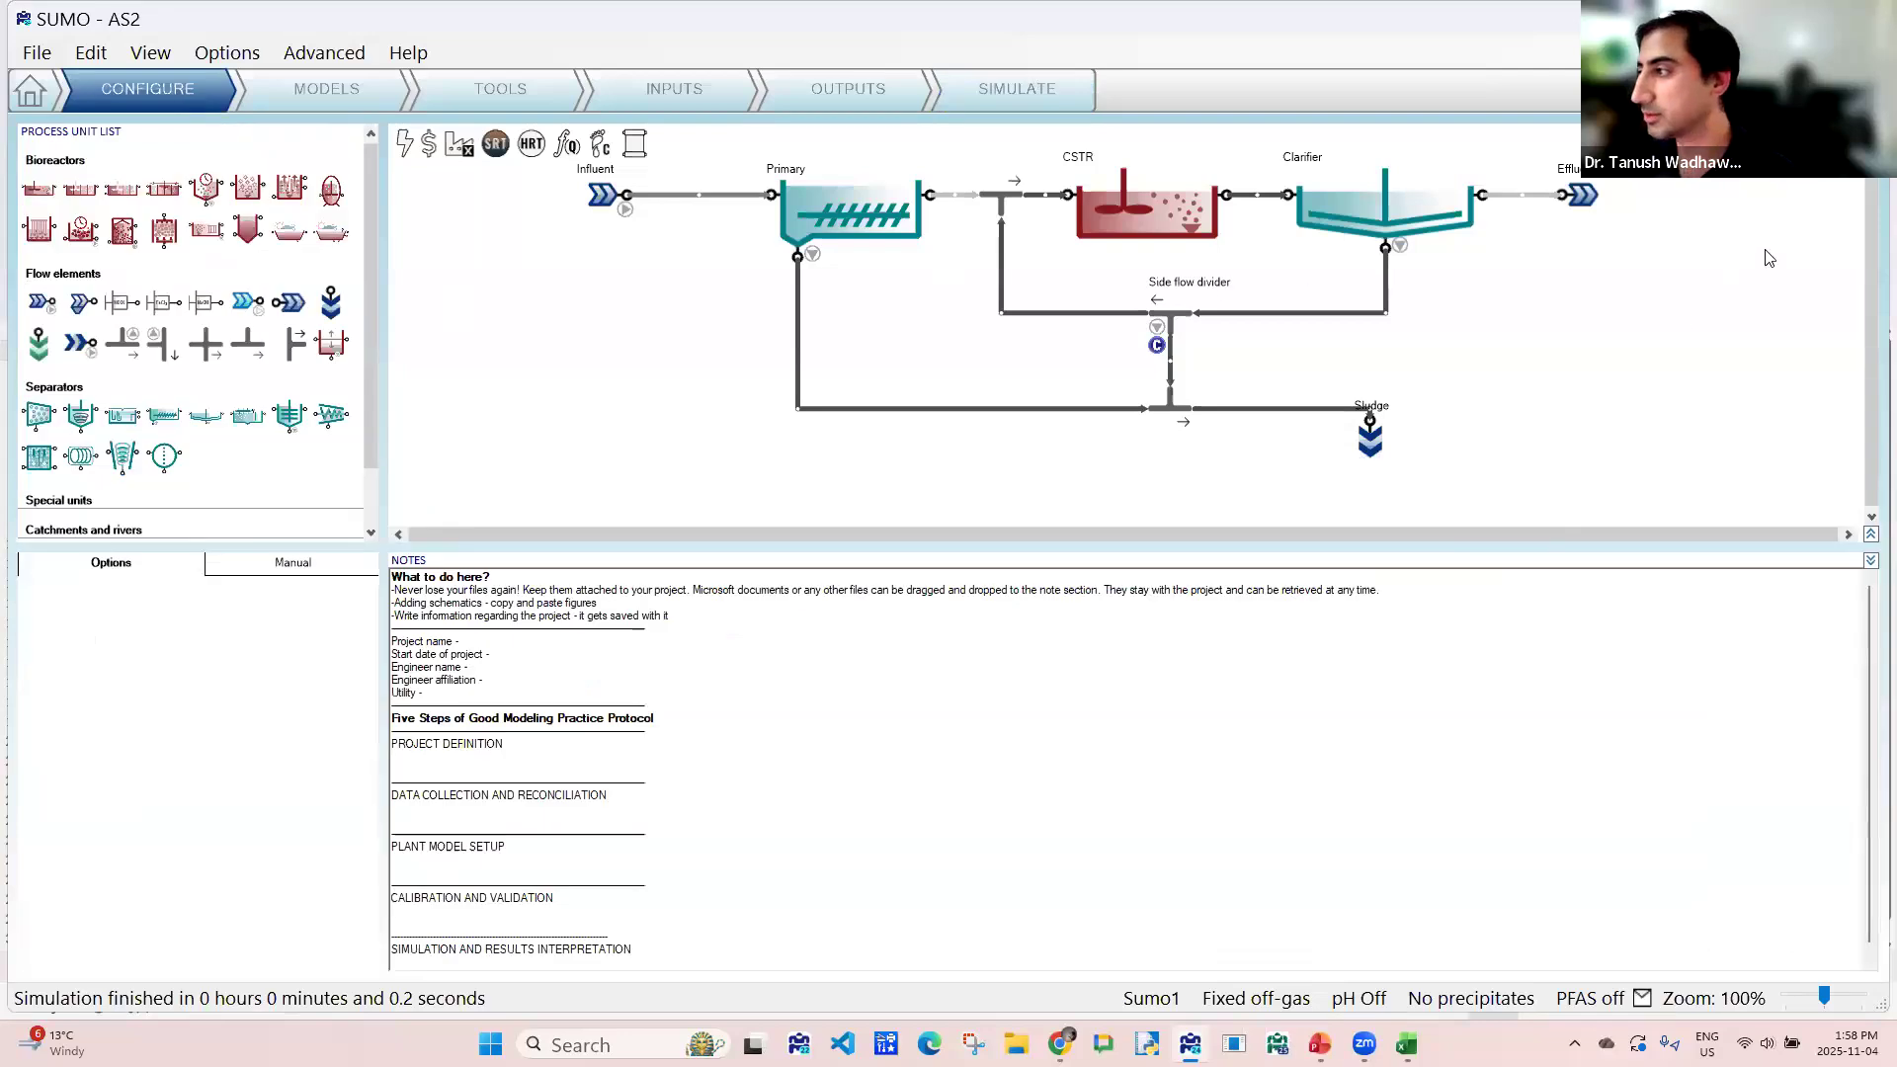
{"action": "scroll", "coordinate": [1770, 212], "scroll_direction": "up", "scroll_amount": 3}
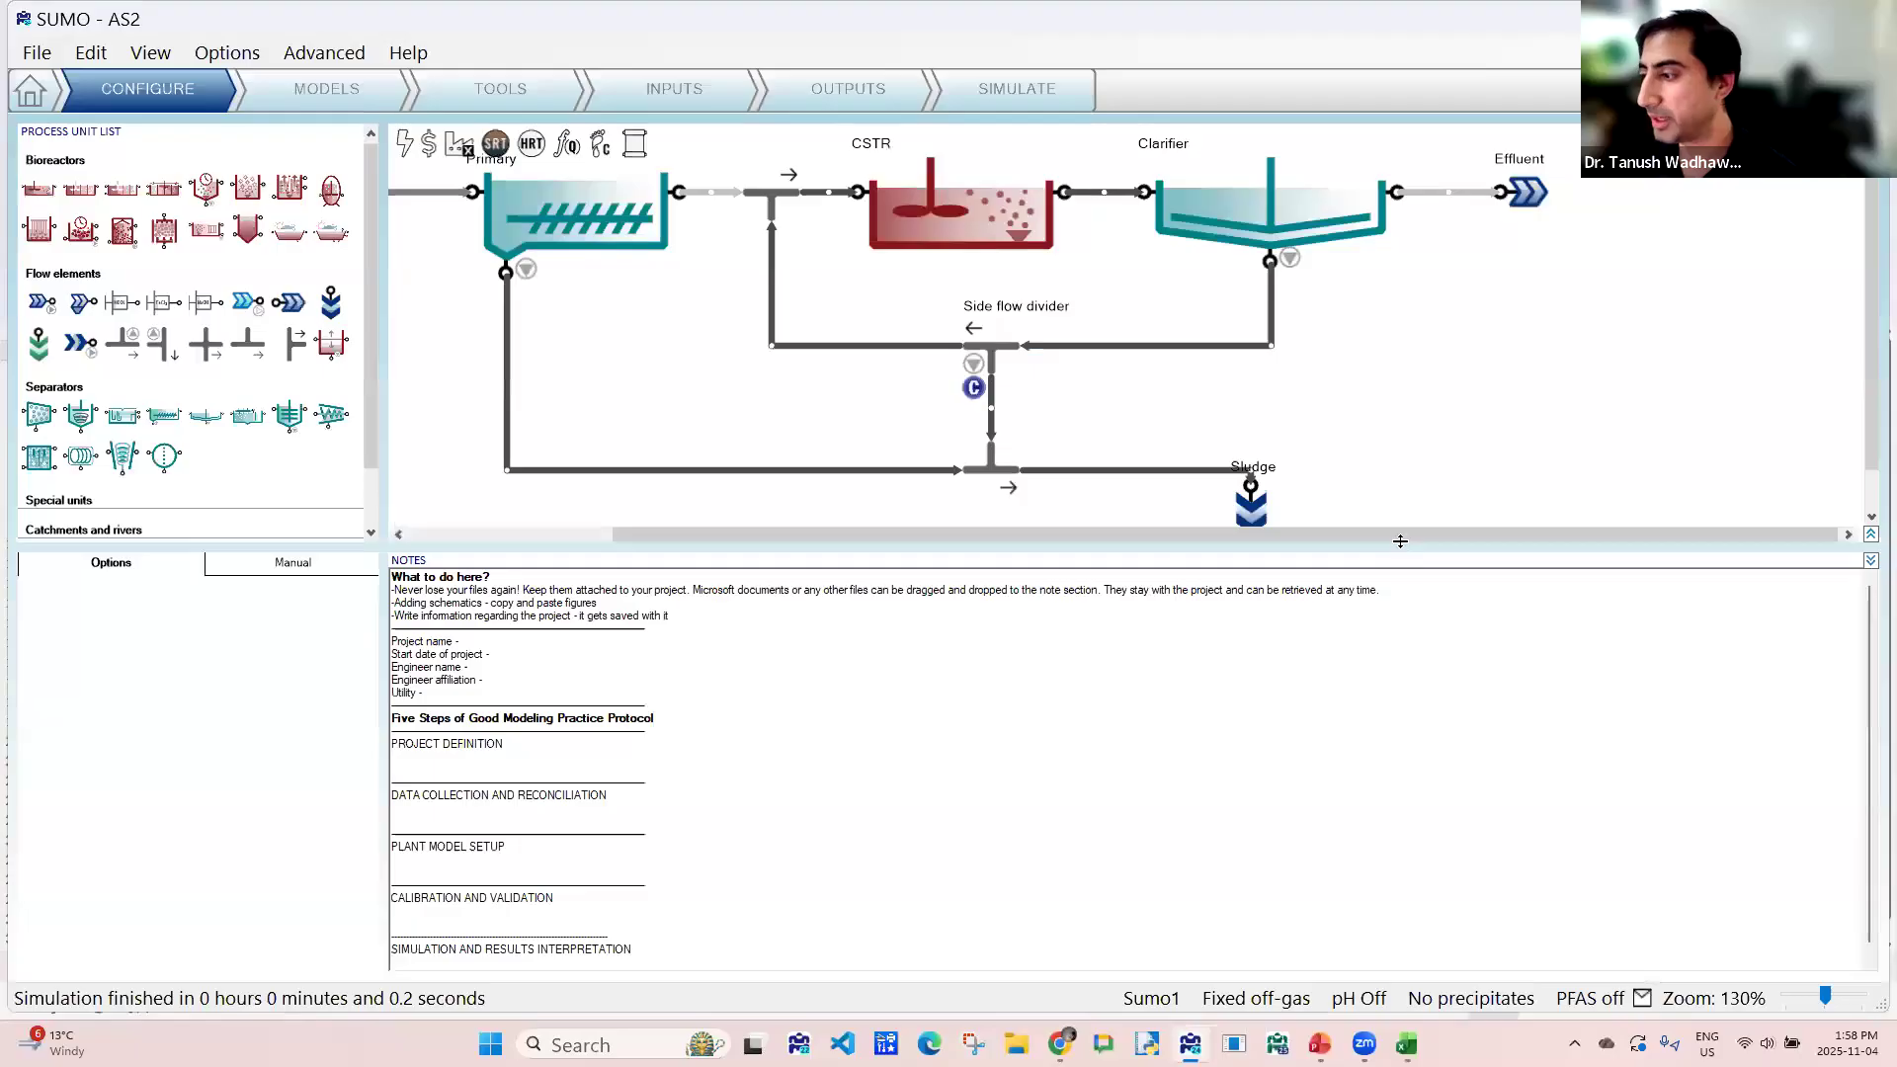
{"action": "left_click_drag", "start_coordinate": [1394, 718], "coordinate": [1395, 719]}
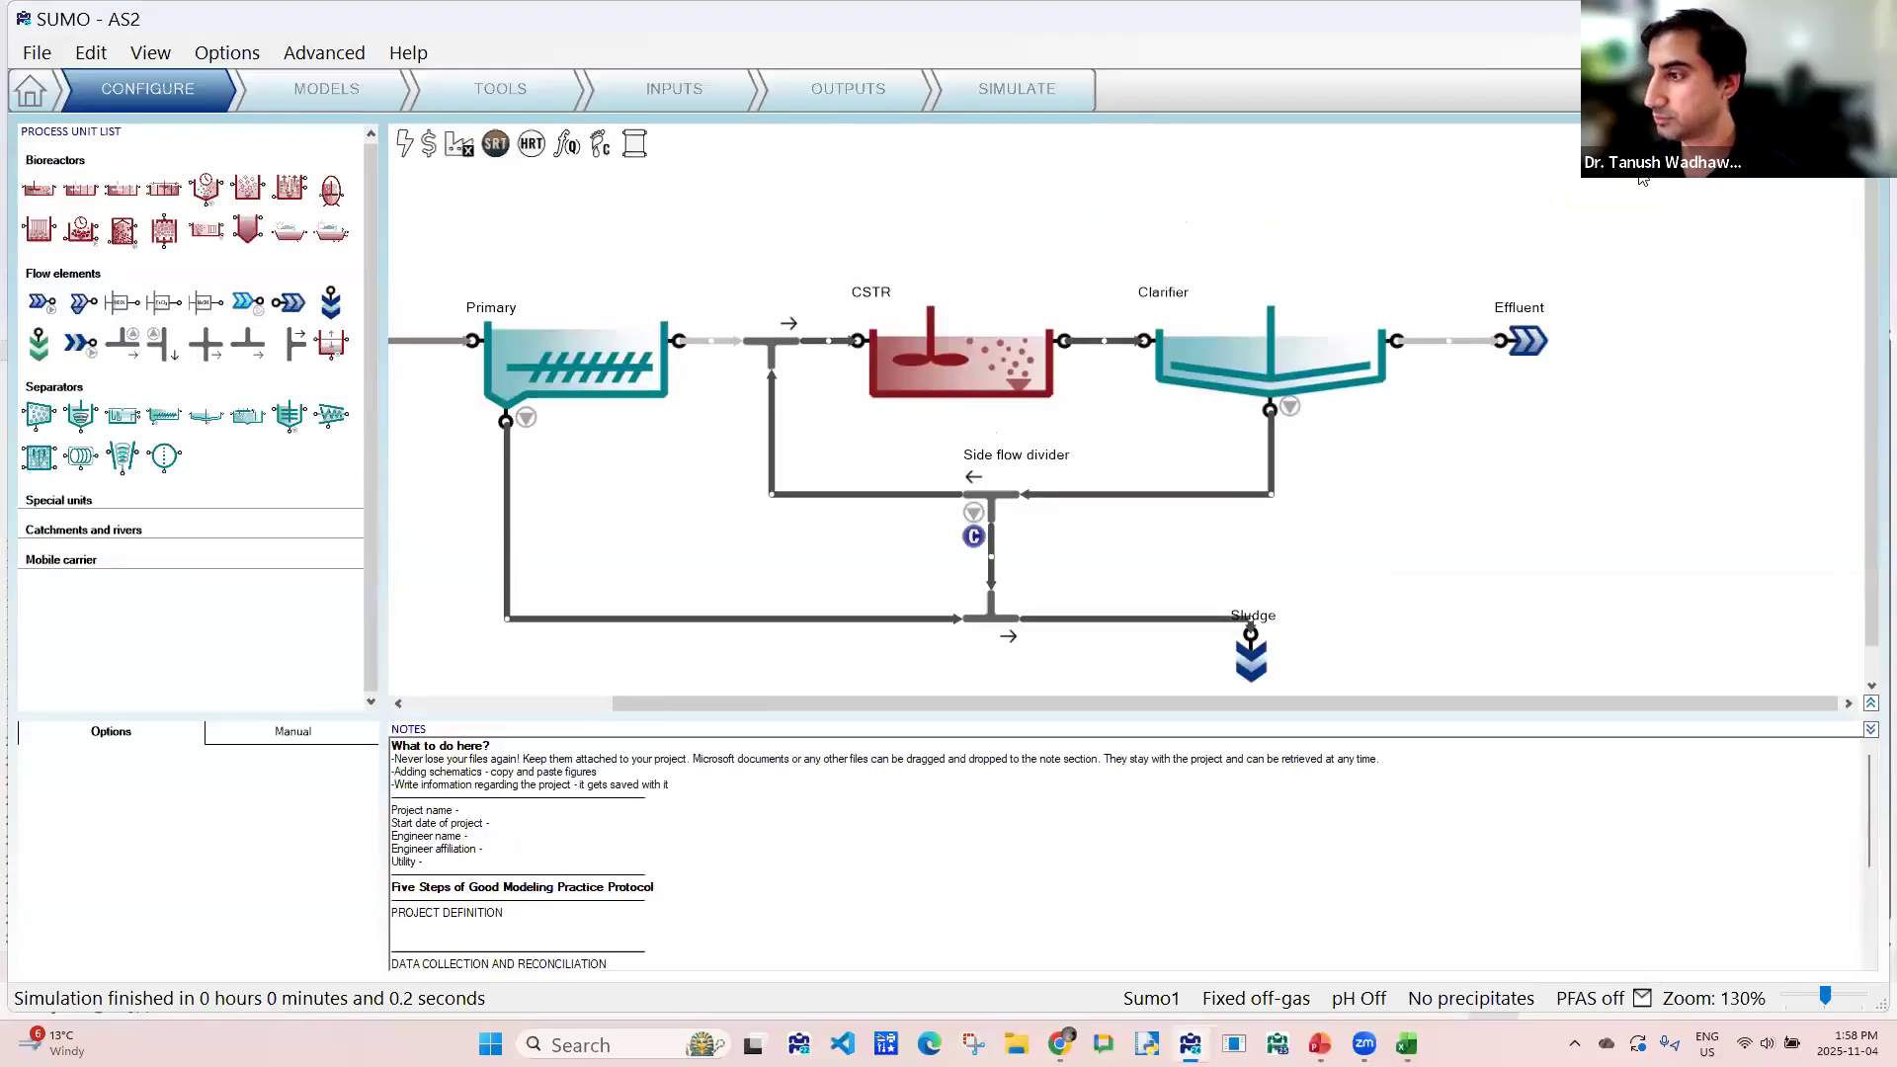
- Move the Clarifier and Effluent farther away from the CSTR and disconnect the pipe between CSTR and Clarifier
{"action": "left_click_drag", "start_coordinate": [1065, 174], "coordinate": [1648, 432]}
{"action": "left_click_drag", "start_coordinate": [1344, 292], "coordinate": [1659, 289]}
{"action": "scroll", "coordinate": [1300, 698], "scroll_direction": "down", "scroll_amount": 5}
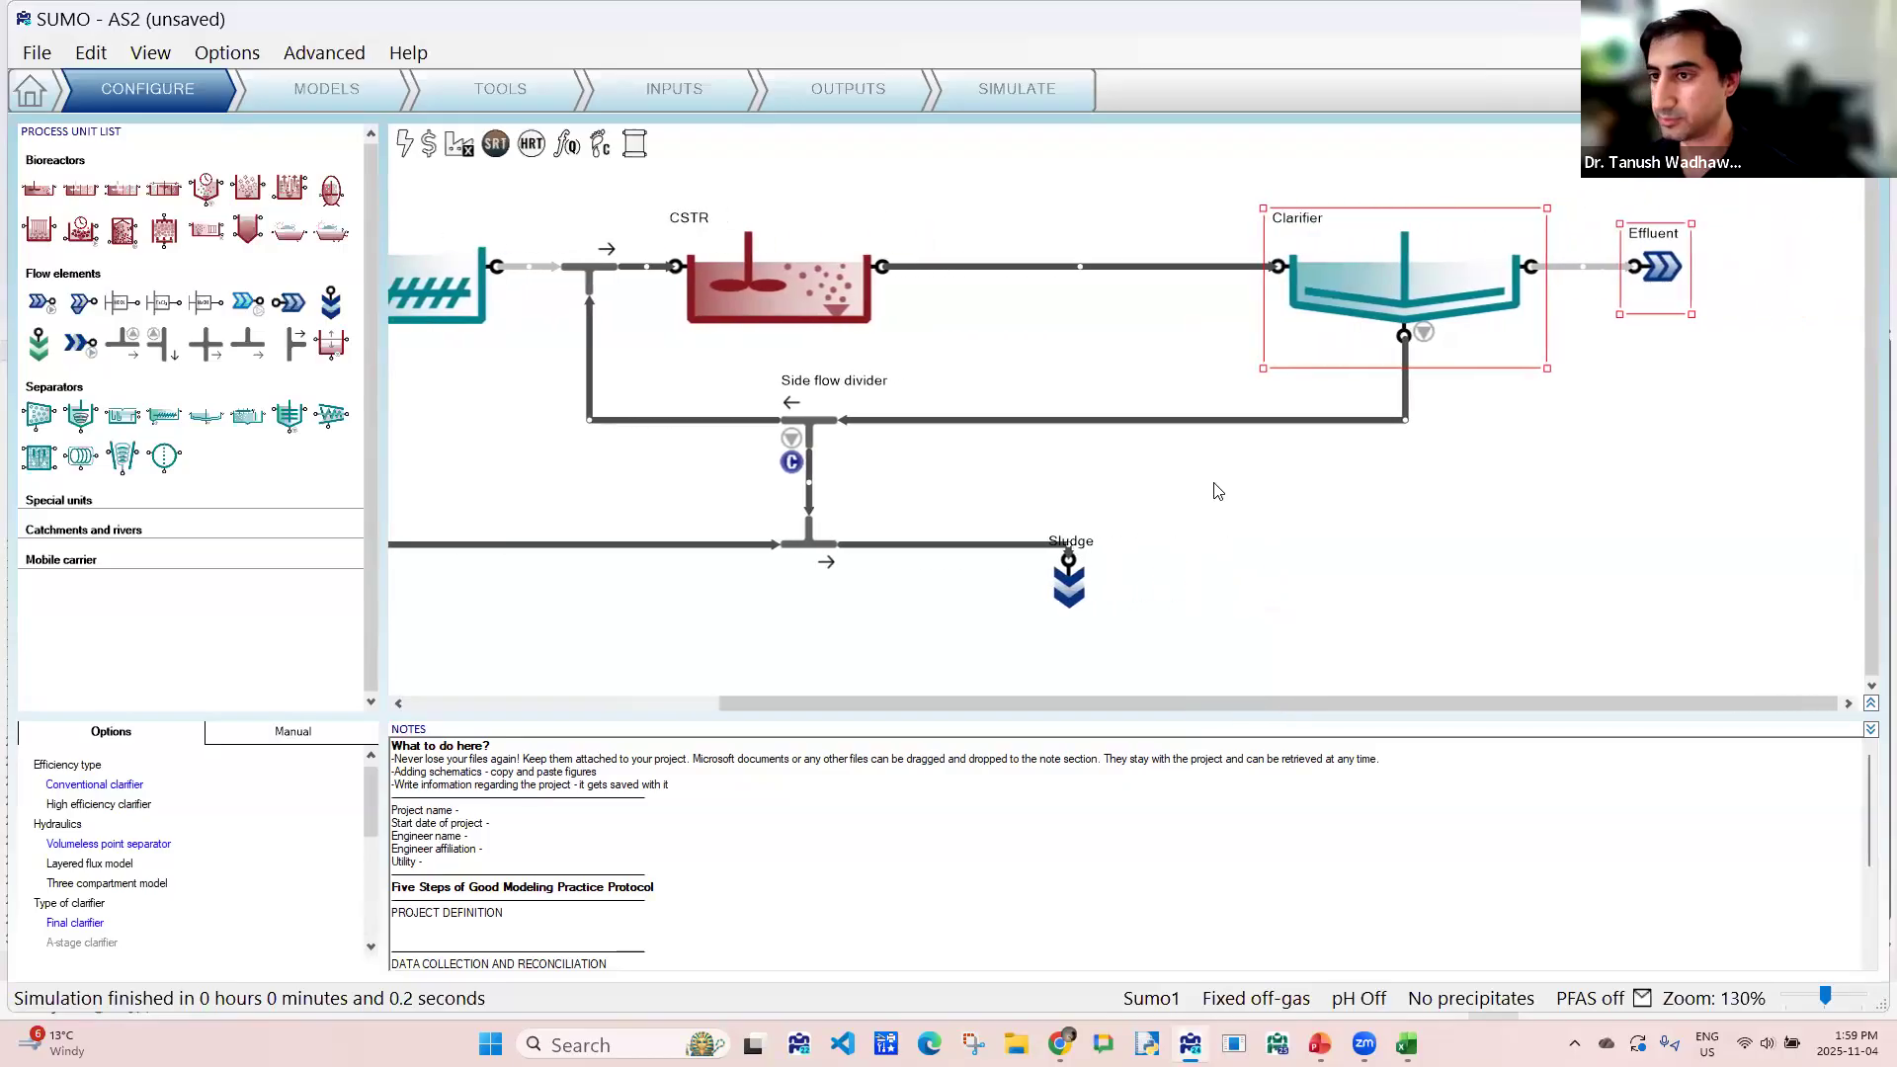
{"action": "left_click_drag", "start_coordinate": [1300, 363], "coordinate": [1542, 364]}
{"action": "right_click", "coordinate": [1136, 357]}
{"action": "left_click", "coordinate": [1151, 398]}
- Copy the CSTR and paste three copies of it into the empty space above the process line
{"action": "right_click", "coordinate": [943, 371]}
{"action": "left_click", "coordinate": [998, 416]}
{"action": "right_click", "coordinate": [1013, 244]}
{"action": "left_click", "coordinate": [1067, 236]}
{"action": "right_click", "coordinate": [1222, 250]}
{"action": "left_click", "coordinate": [1243, 240]}
{"action": "right_click", "coordinate": [1395, 230]}
{"action": "left_click", "coordinate": [1457, 355]}
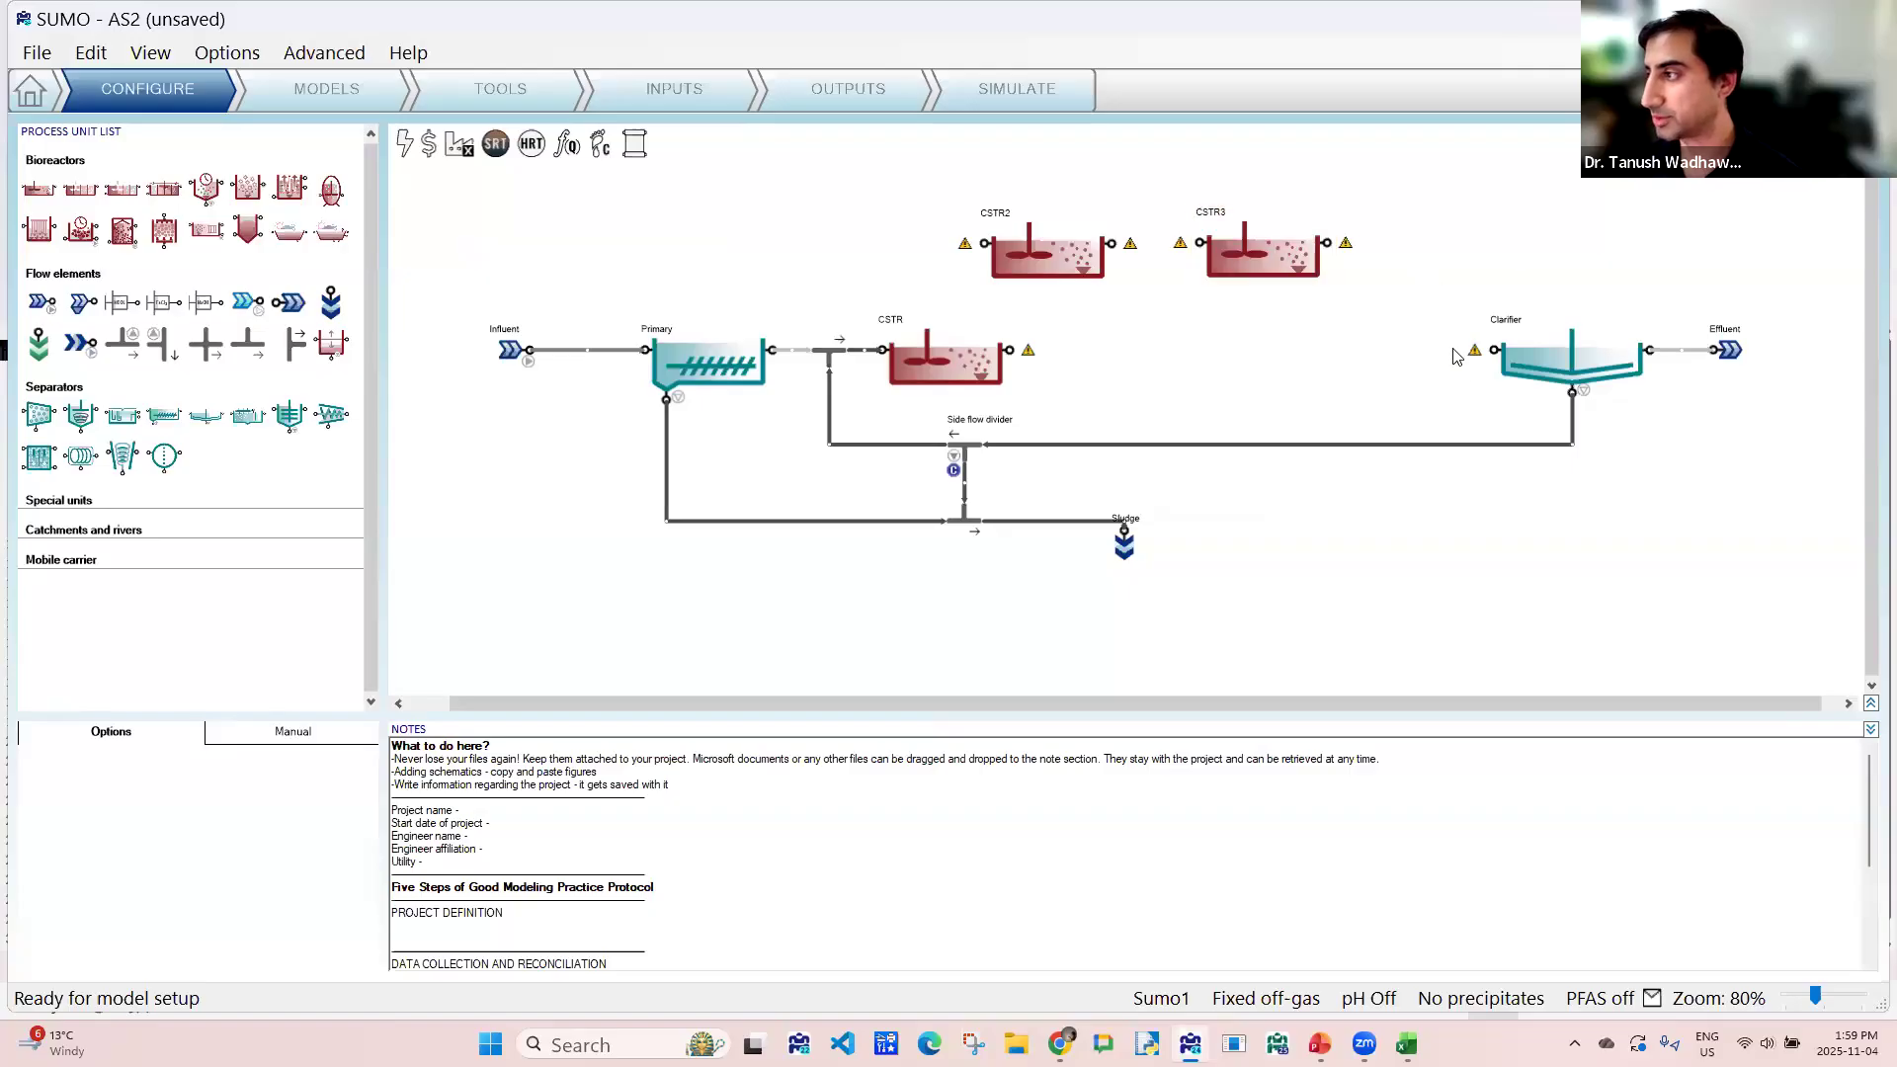
- Shift the Clarifier and Effluent farther downstream and connect the three copied reactors in series after the CSTR
{"action": "left_click_drag", "start_coordinate": [1423, 319], "coordinate": [1838, 510]}
{"action": "left_click_drag", "start_coordinate": [1616, 383], "coordinate": [1712, 385]}
{"action": "left_click_drag", "start_coordinate": [1044, 255], "coordinate": [1100, 365]}
{"action": "left_click_drag", "start_coordinate": [1249, 273], "coordinate": [1259, 382]}
{"action": "left_click_drag", "start_coordinate": [1466, 259], "coordinate": [1462, 358]}
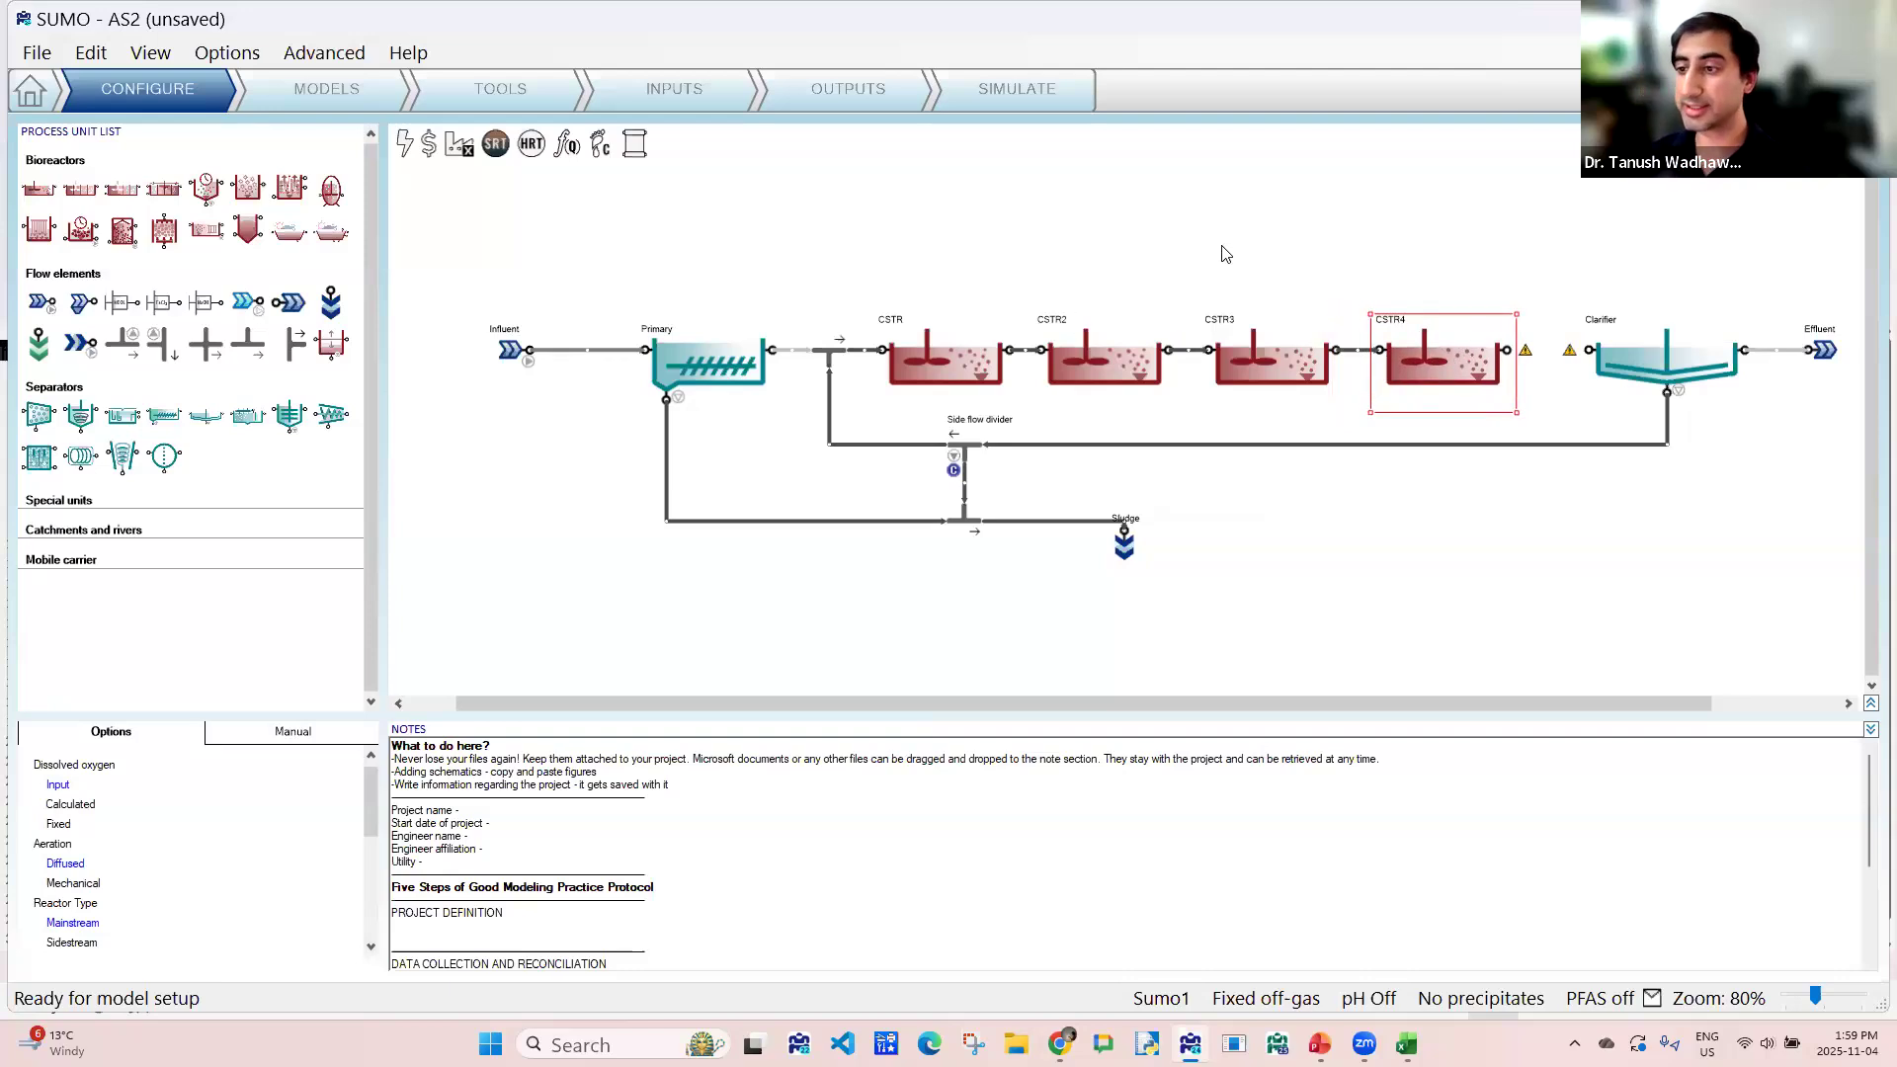
- Insert a side flow divider between CSTR4 and the Clarifier, and a side flow combiner between the Primary and the existing combiner
{"action": "double_click", "coordinate": [123, 342]}
{"action": "left_click_drag", "start_coordinate": [405, 316], "coordinate": [1545, 348]}
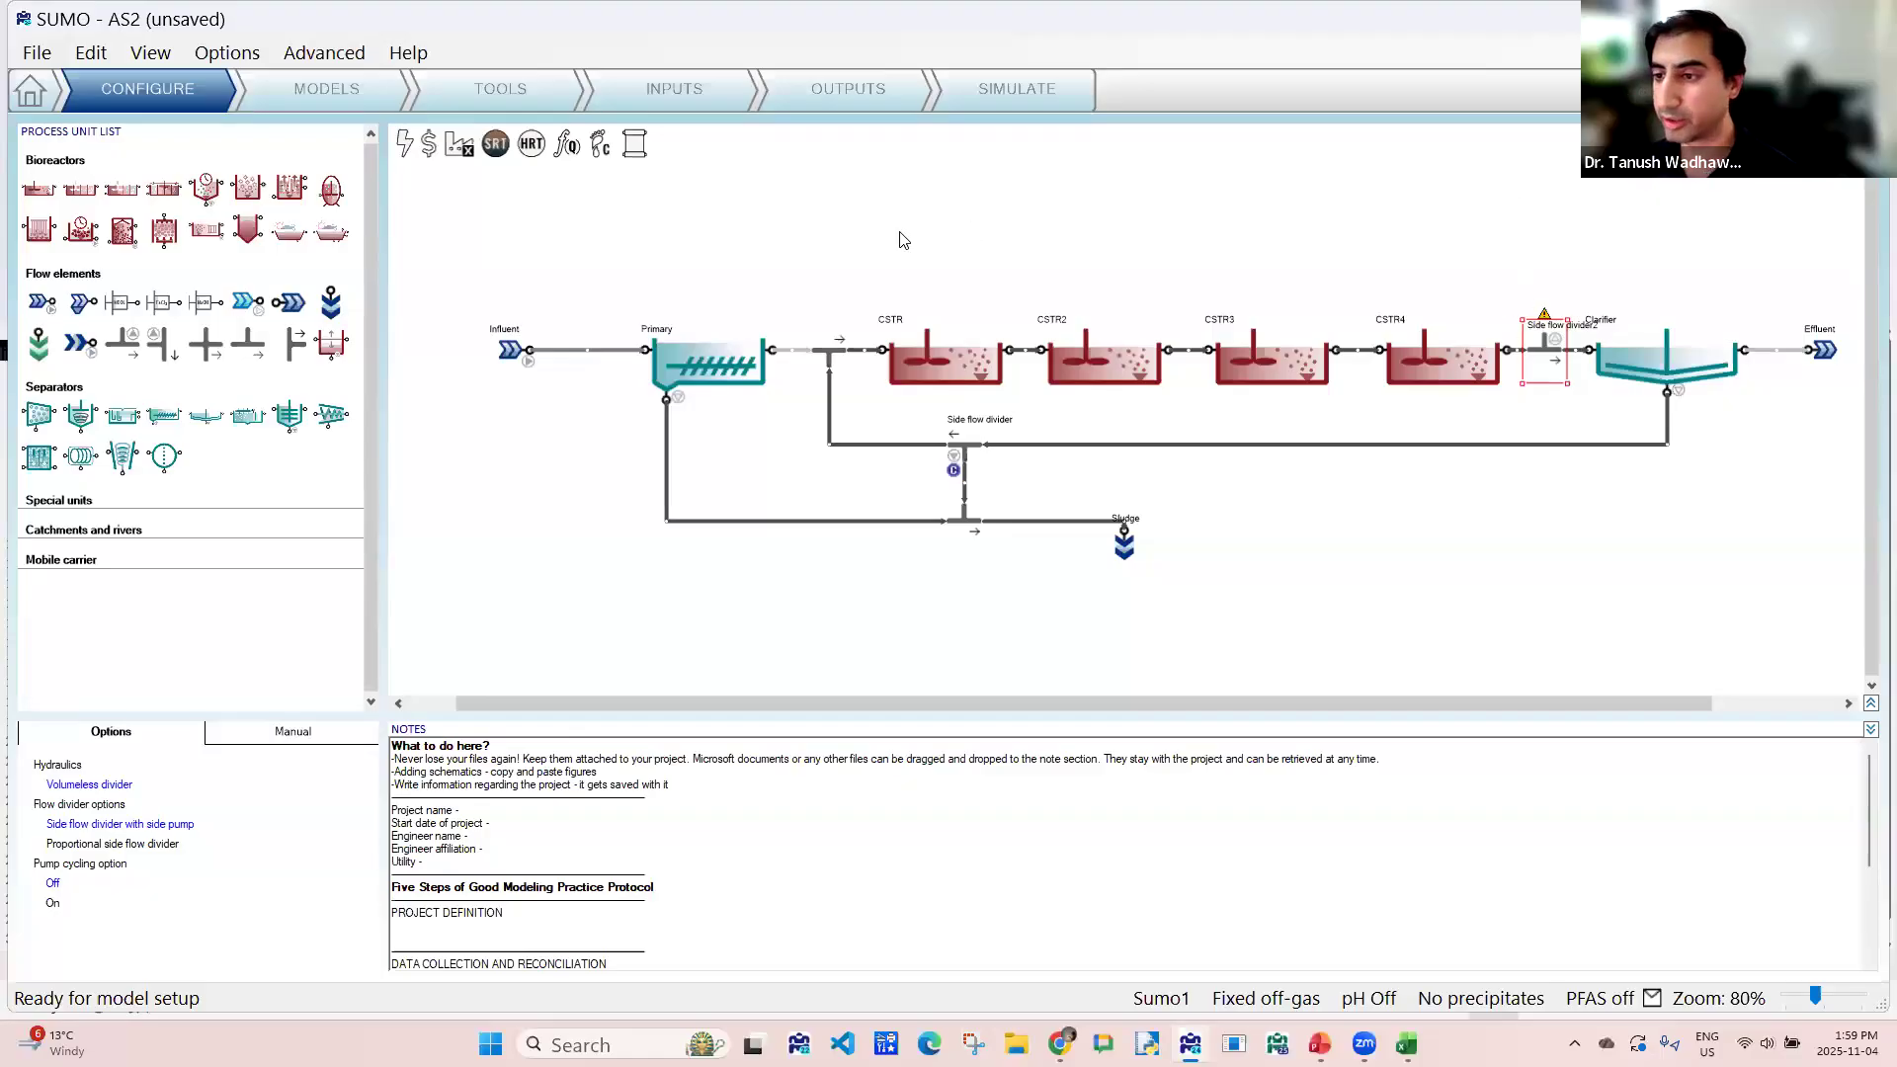
{"action": "left_click_drag", "start_coordinate": [833, 358], "coordinate": [809, 358]}
{"action": "left_click_drag", "start_coordinate": [692, 385], "coordinate": [649, 386]}
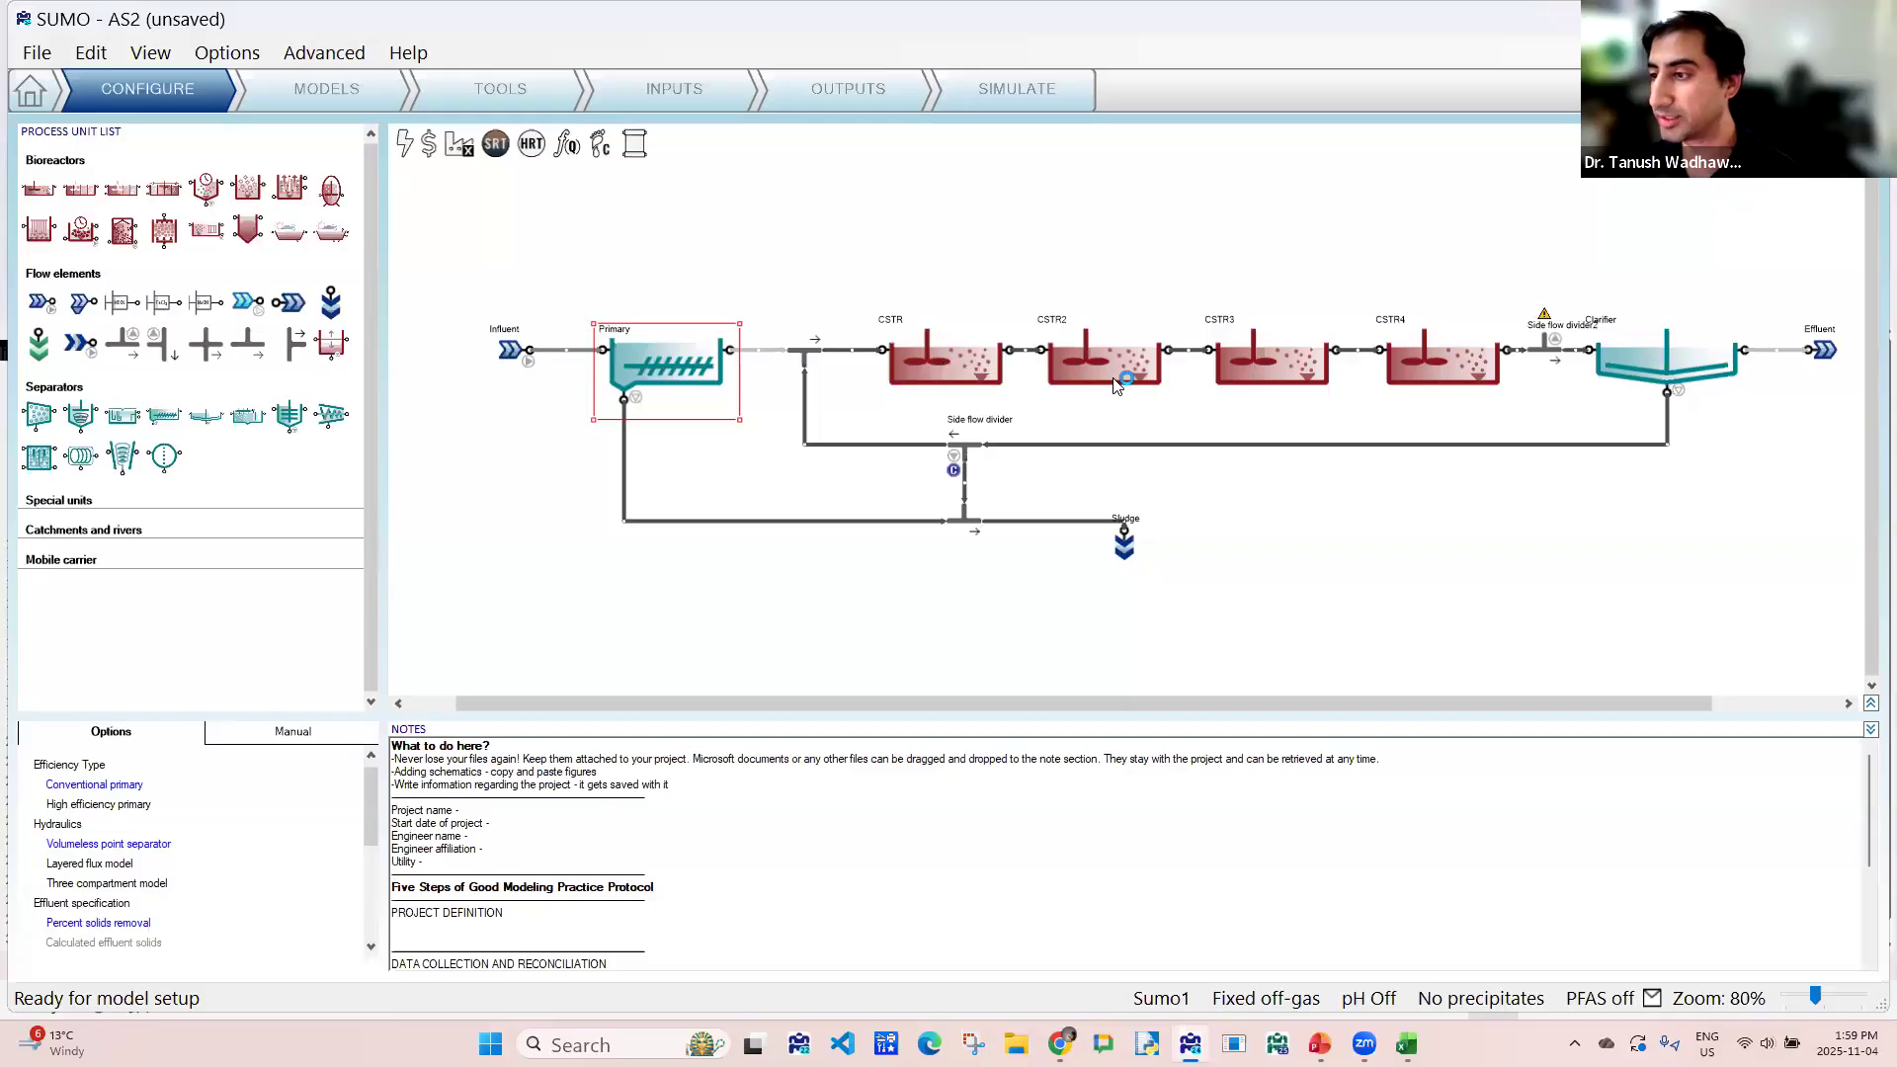
{"action": "left_click_drag", "start_coordinate": [808, 351], "coordinate": [845, 352]}
{"action": "right_click", "coordinate": [778, 347]}
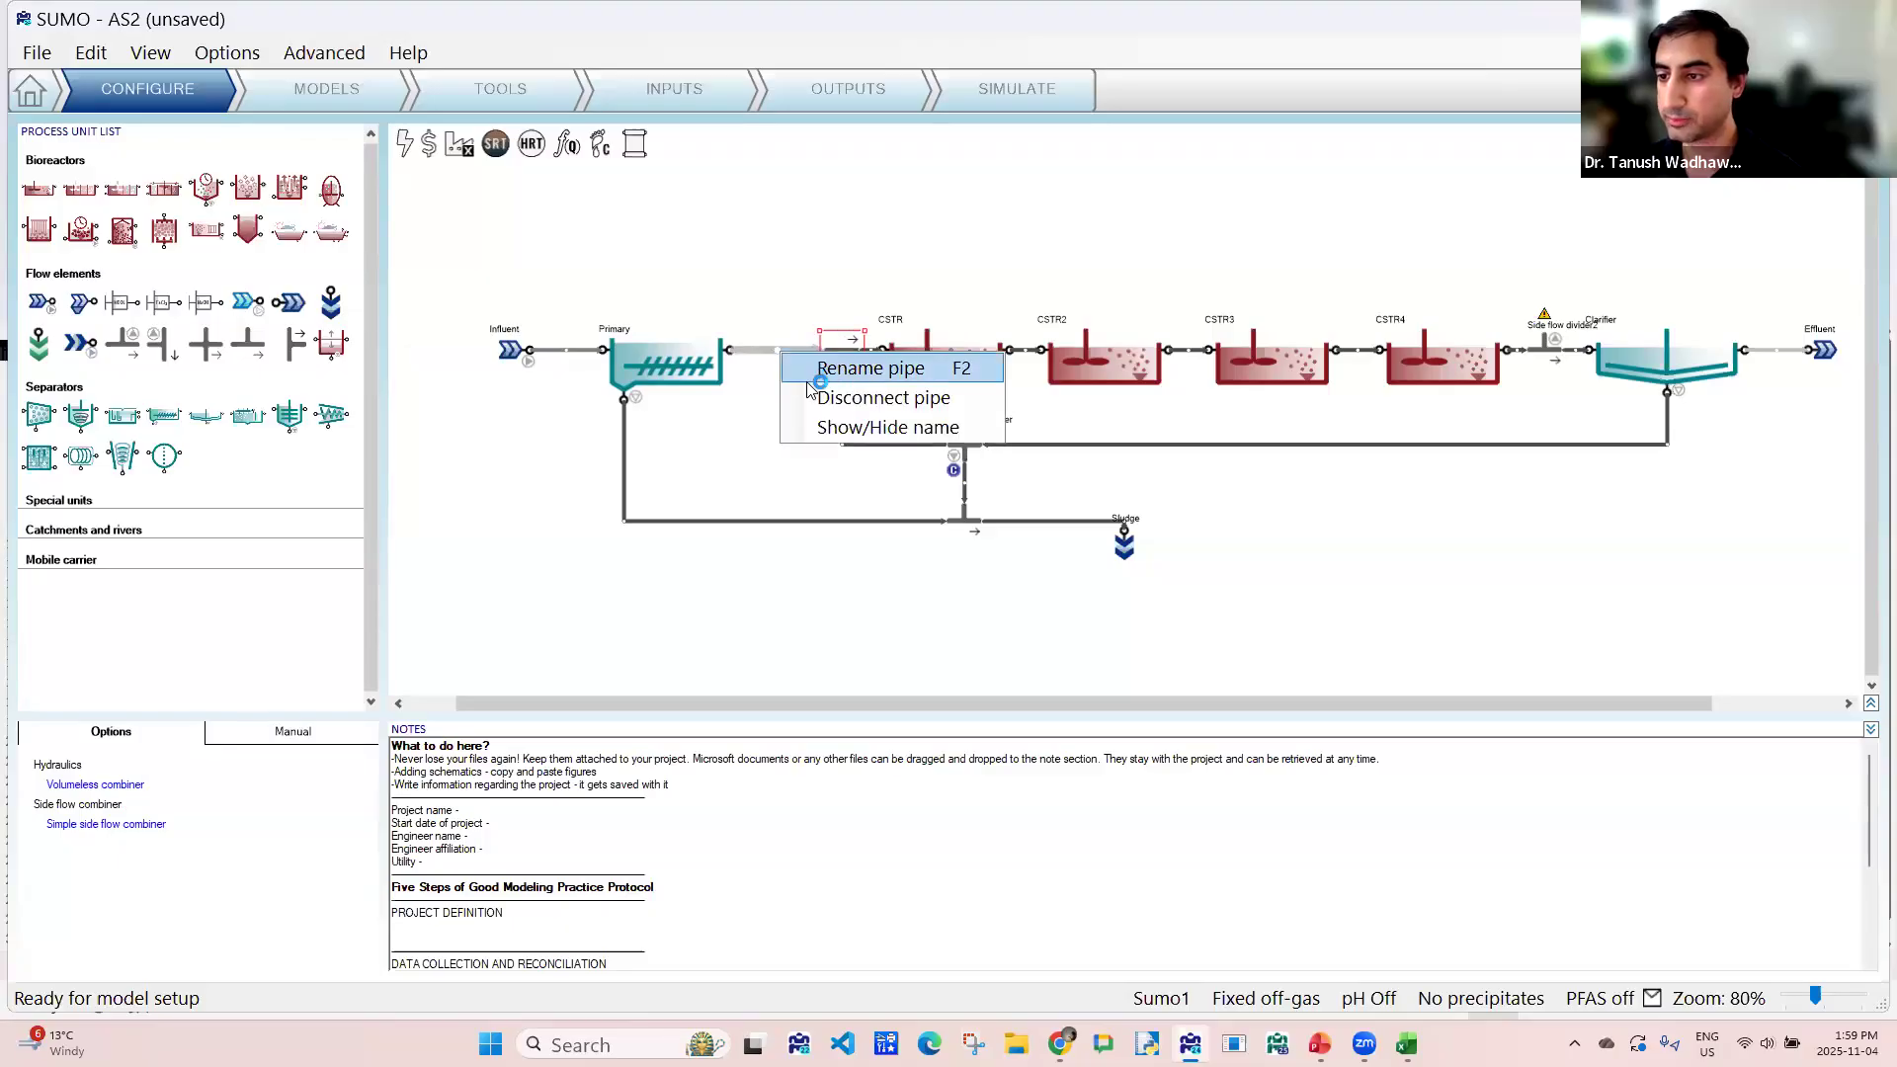
{"action": "left_click", "coordinate": [820, 392]}
{"action": "left_click_drag", "start_coordinate": [293, 343], "coordinate": [776, 348]}
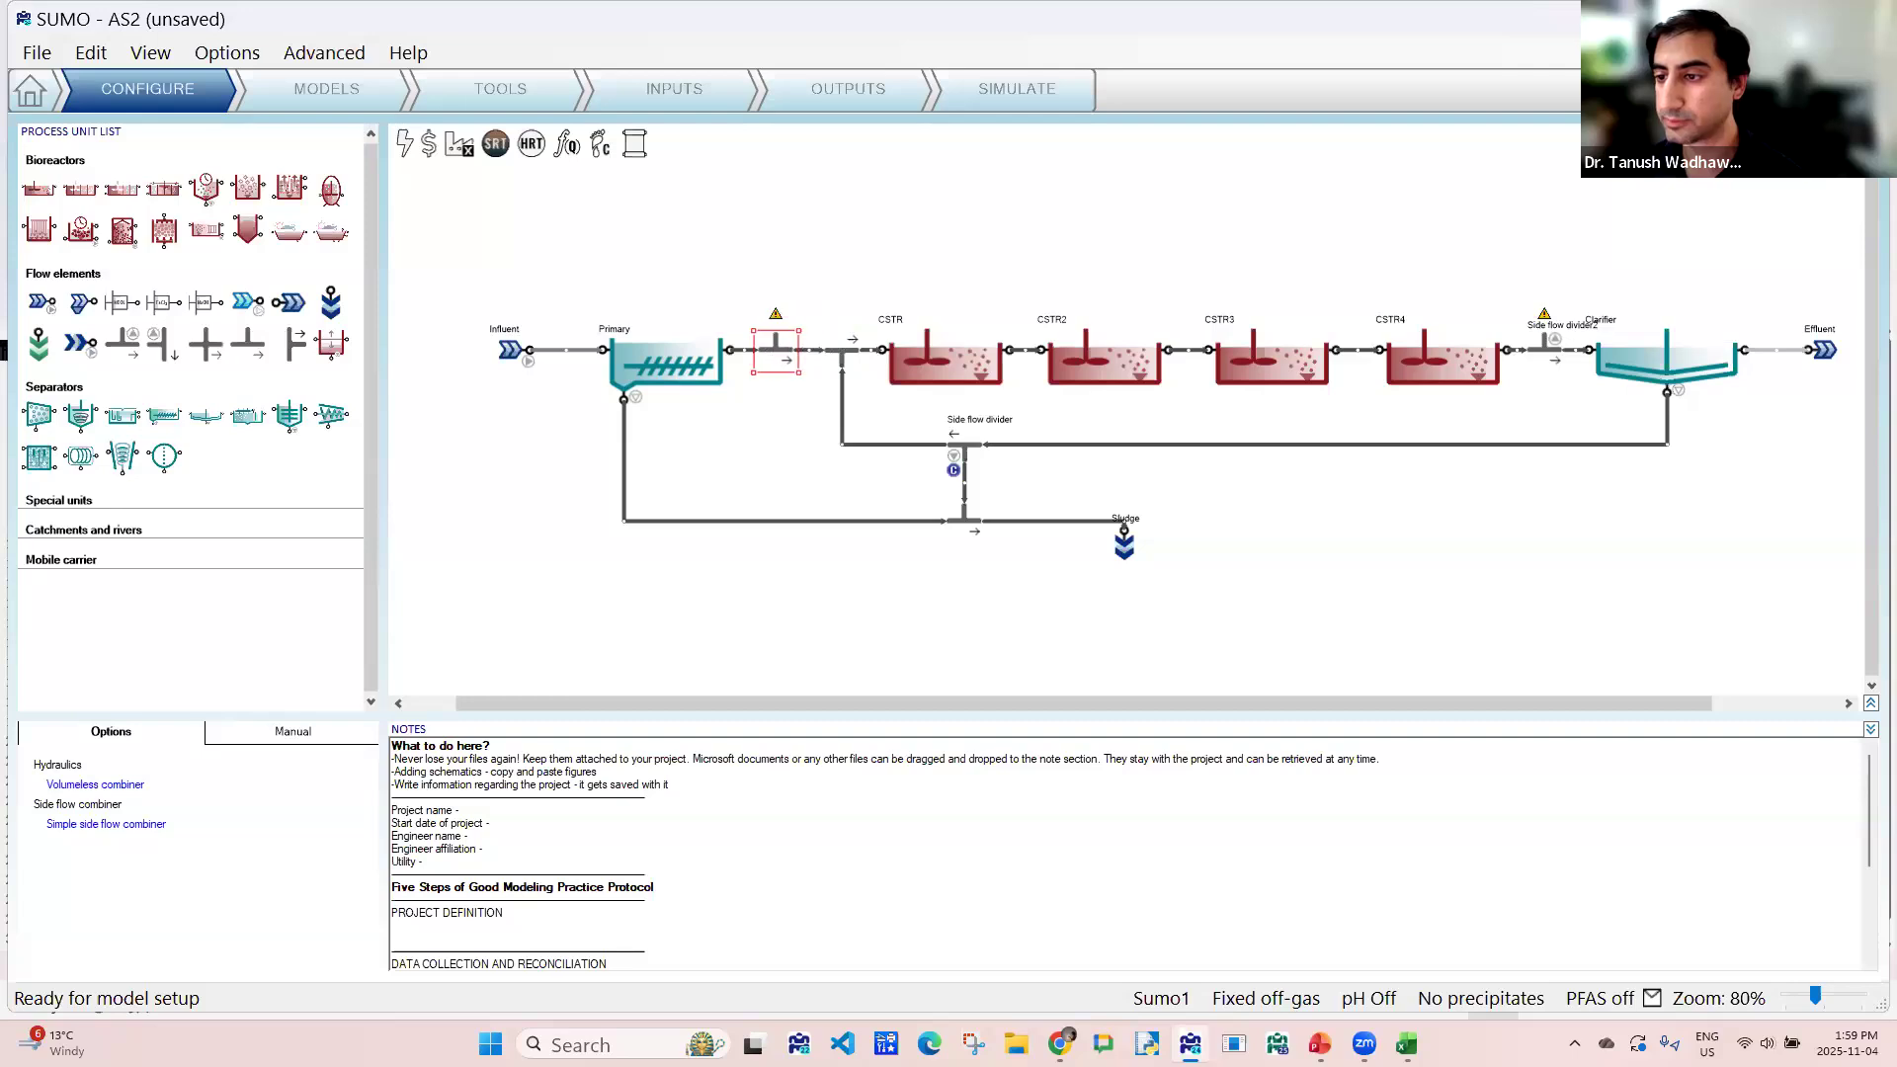
- Connect the new divider's side output to the new combiner, route the recycle pipe above the reactors, and save the project
{"action": "left_click_drag", "start_coordinate": [1538, 336], "coordinate": [775, 330]}
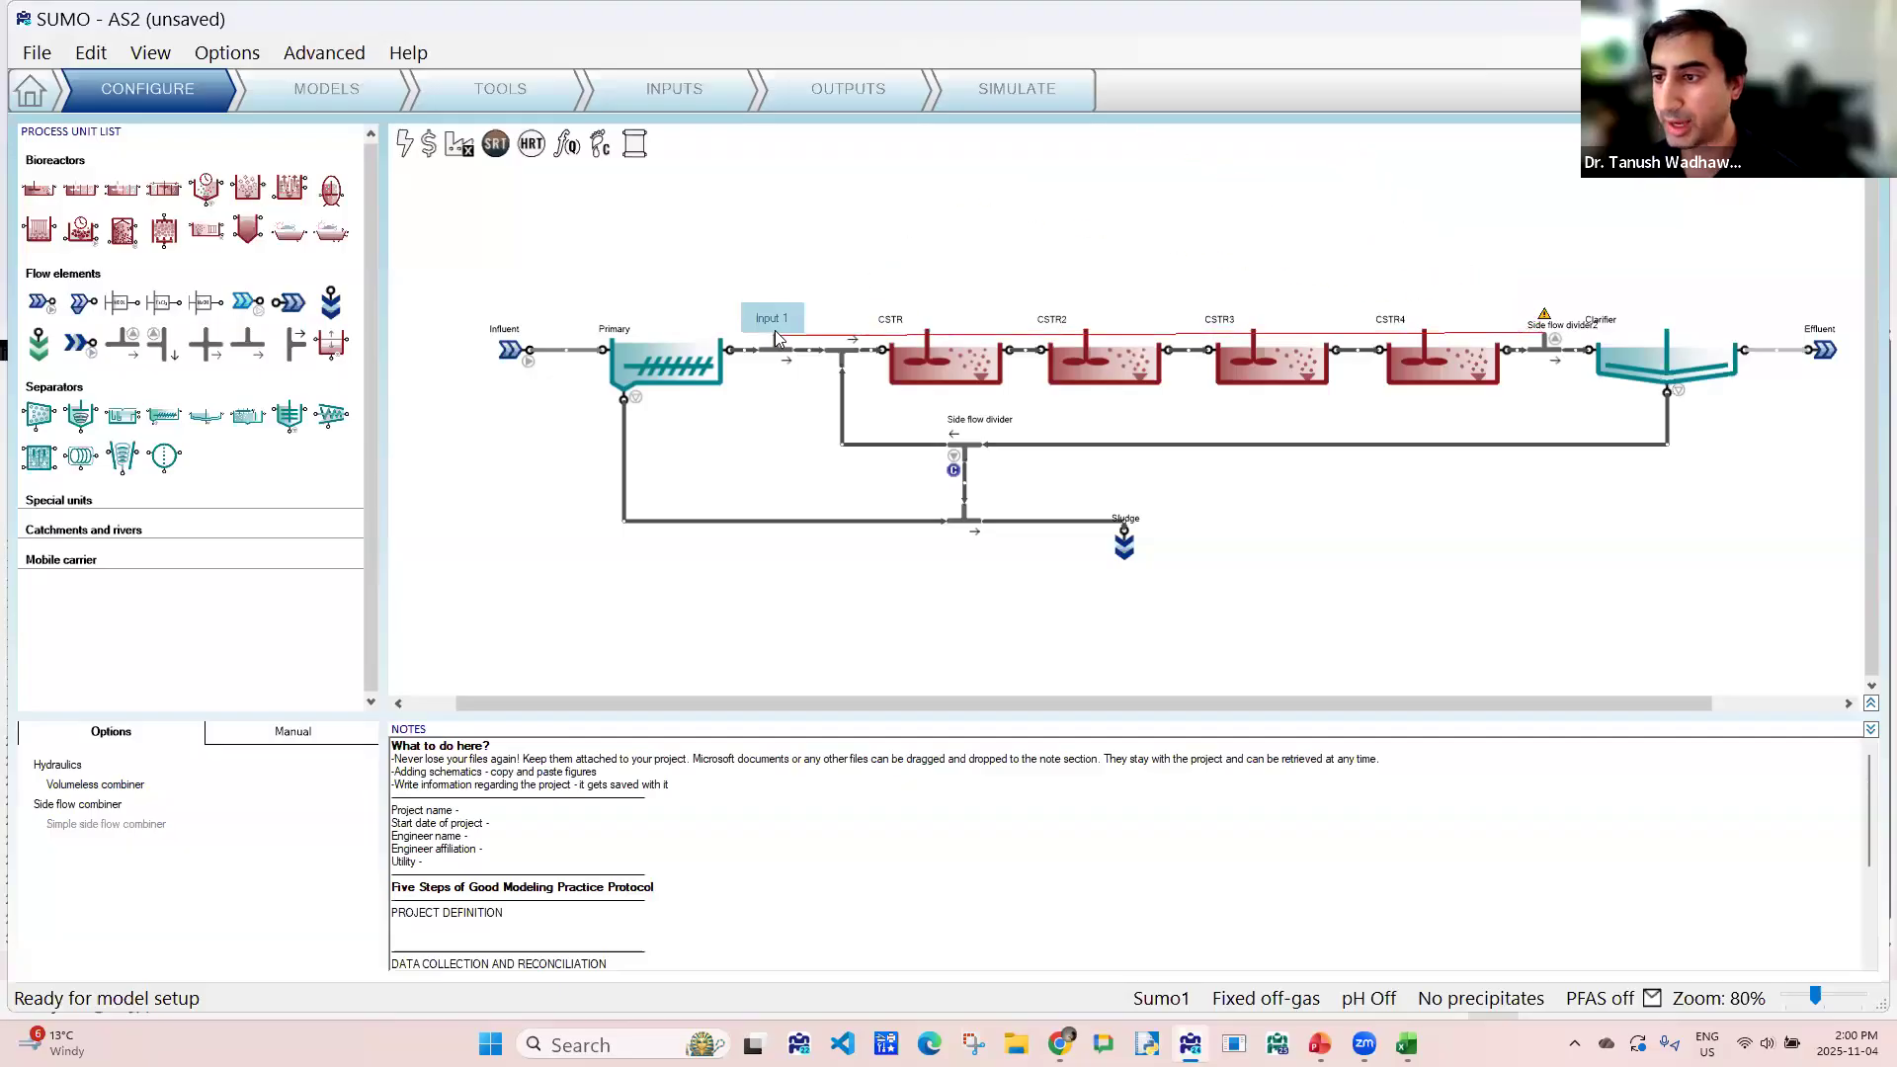
{"action": "left_click_drag", "start_coordinate": [1537, 316], "coordinate": [1541, 244]}
{"action": "left_click", "coordinate": [546, 303]}
{"action": "key", "text": "ctrl+s"}
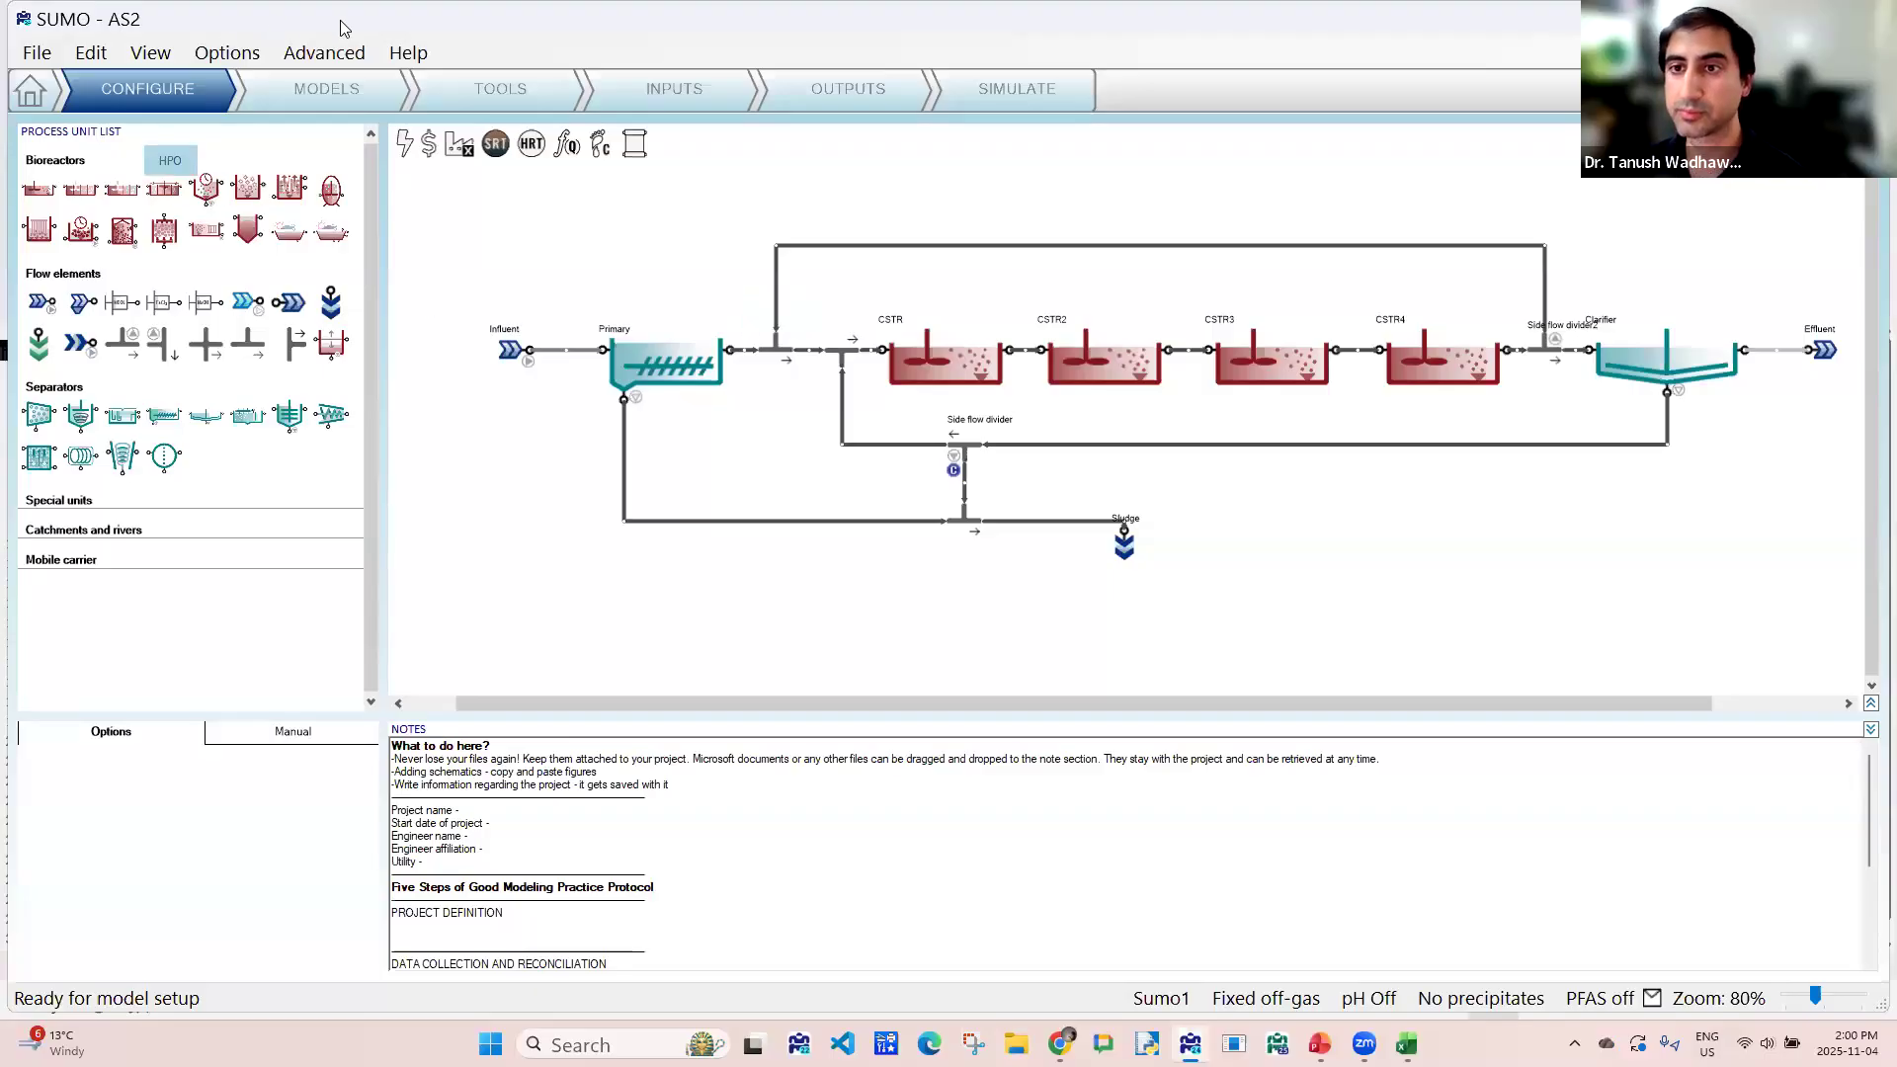
- Add CSTR2, CSTR3 and CSTR4 to the process units in the SRT1 calculation
{"action": "left_click", "coordinate": [472, 94]}
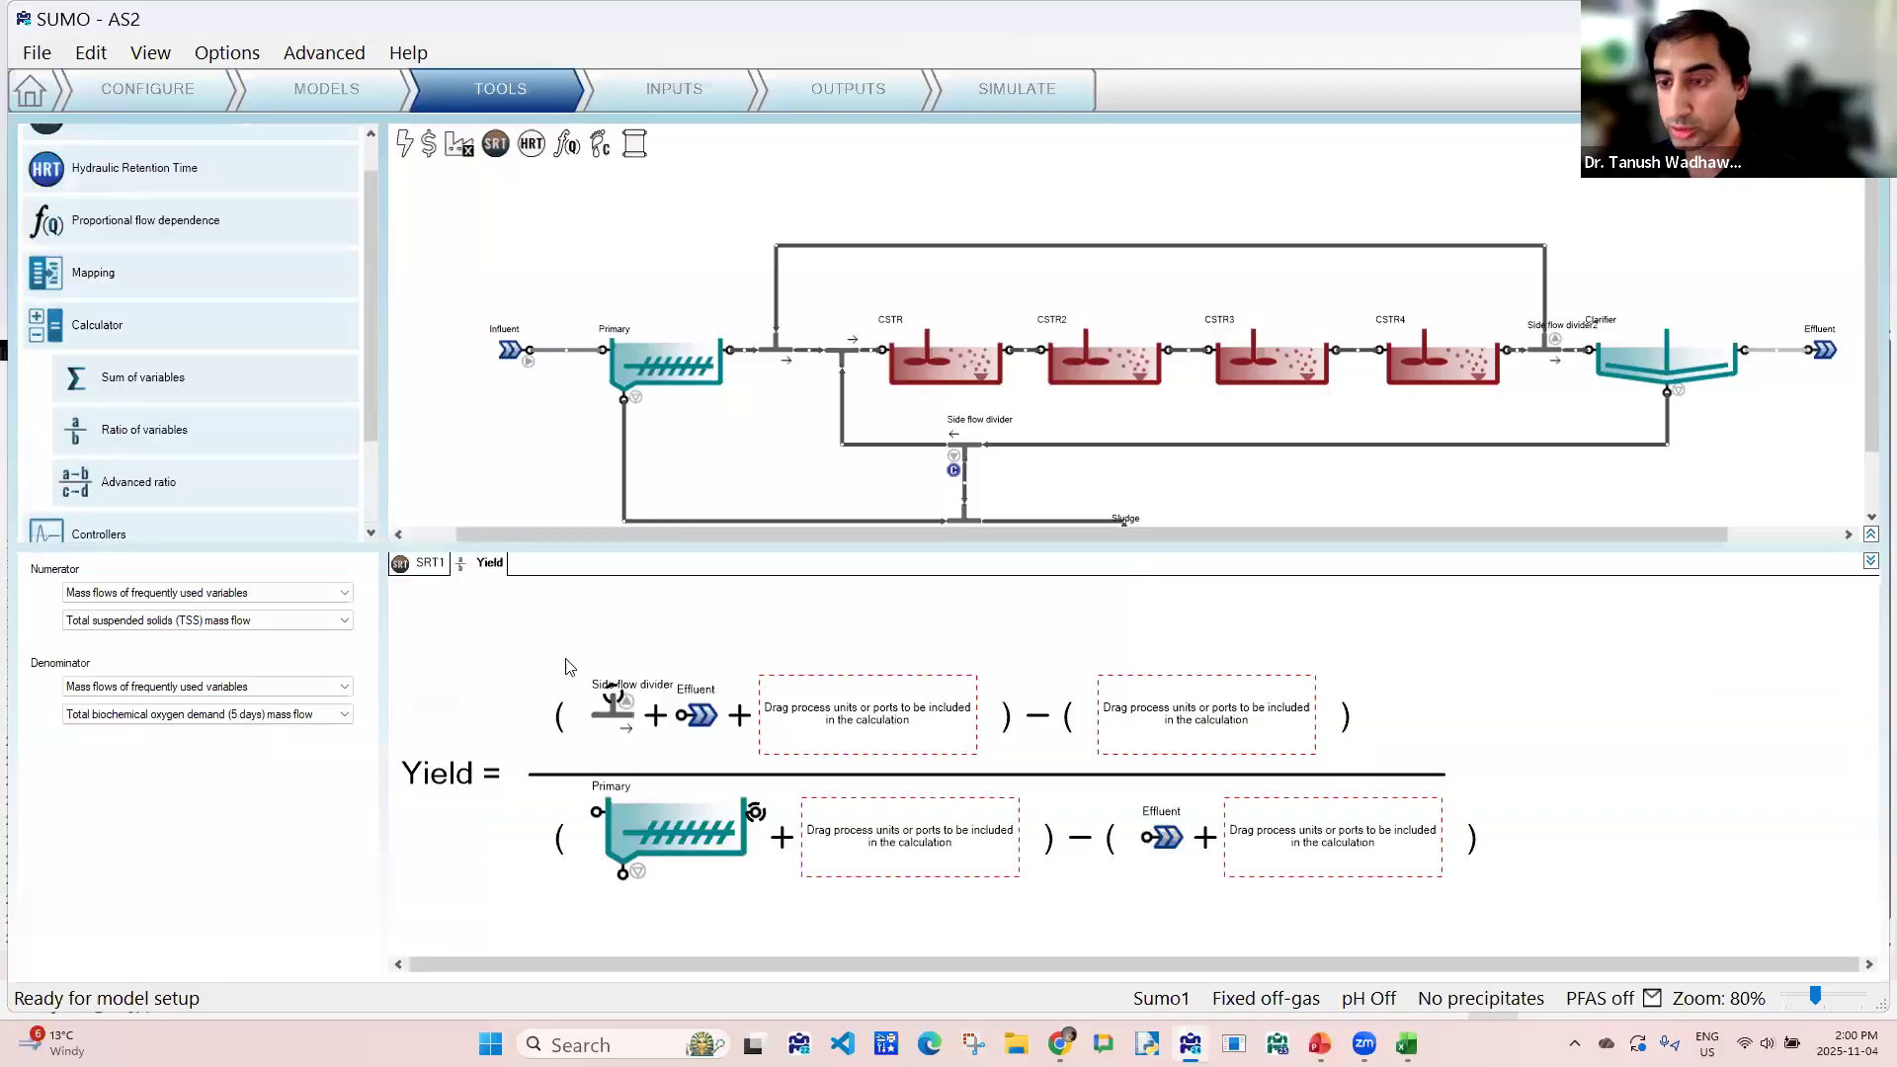
{"action": "scroll", "coordinate": [691, 419], "scroll_direction": "down", "scroll_amount": 3}
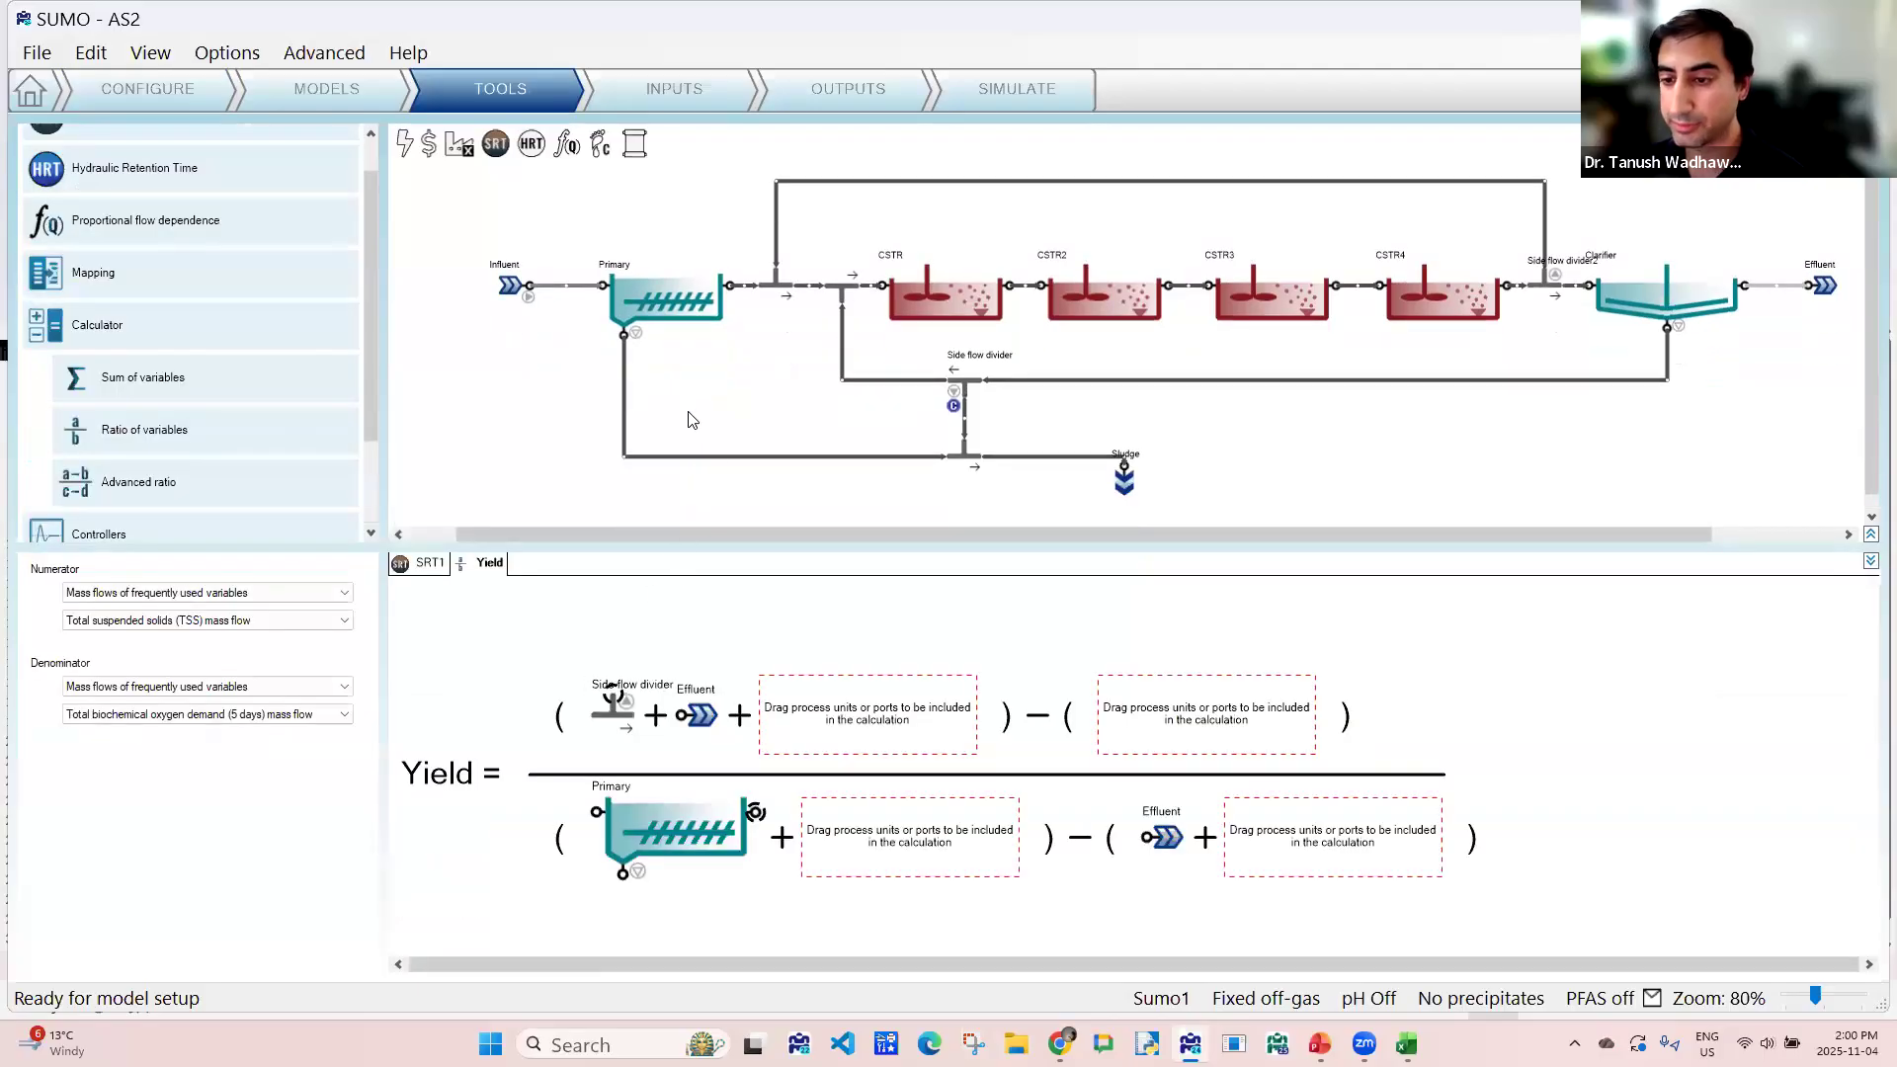
{"action": "left_click_drag", "start_coordinate": [738, 548], "coordinate": [739, 476]}
{"action": "scroll", "coordinate": [726, 410], "scroll_direction": "down", "scroll_amount": 1}
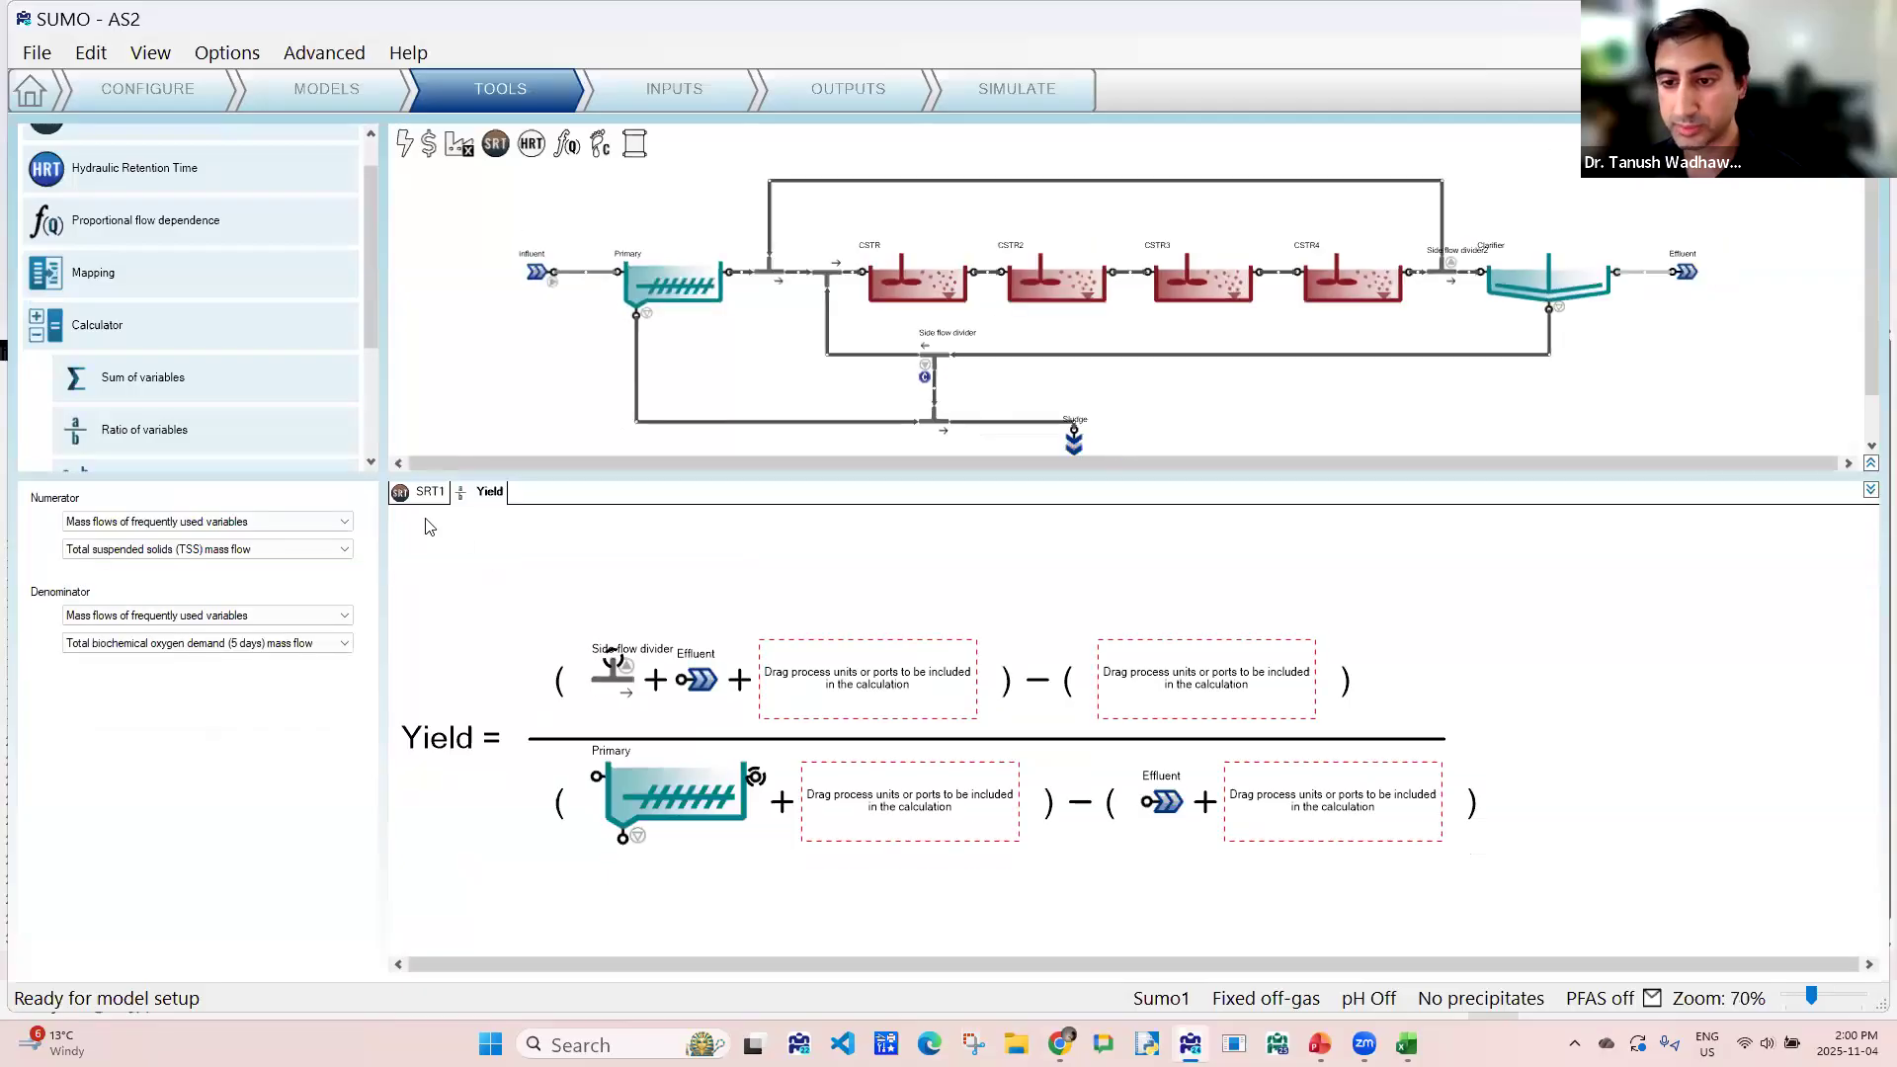
{"action": "left_click", "coordinate": [431, 493]}
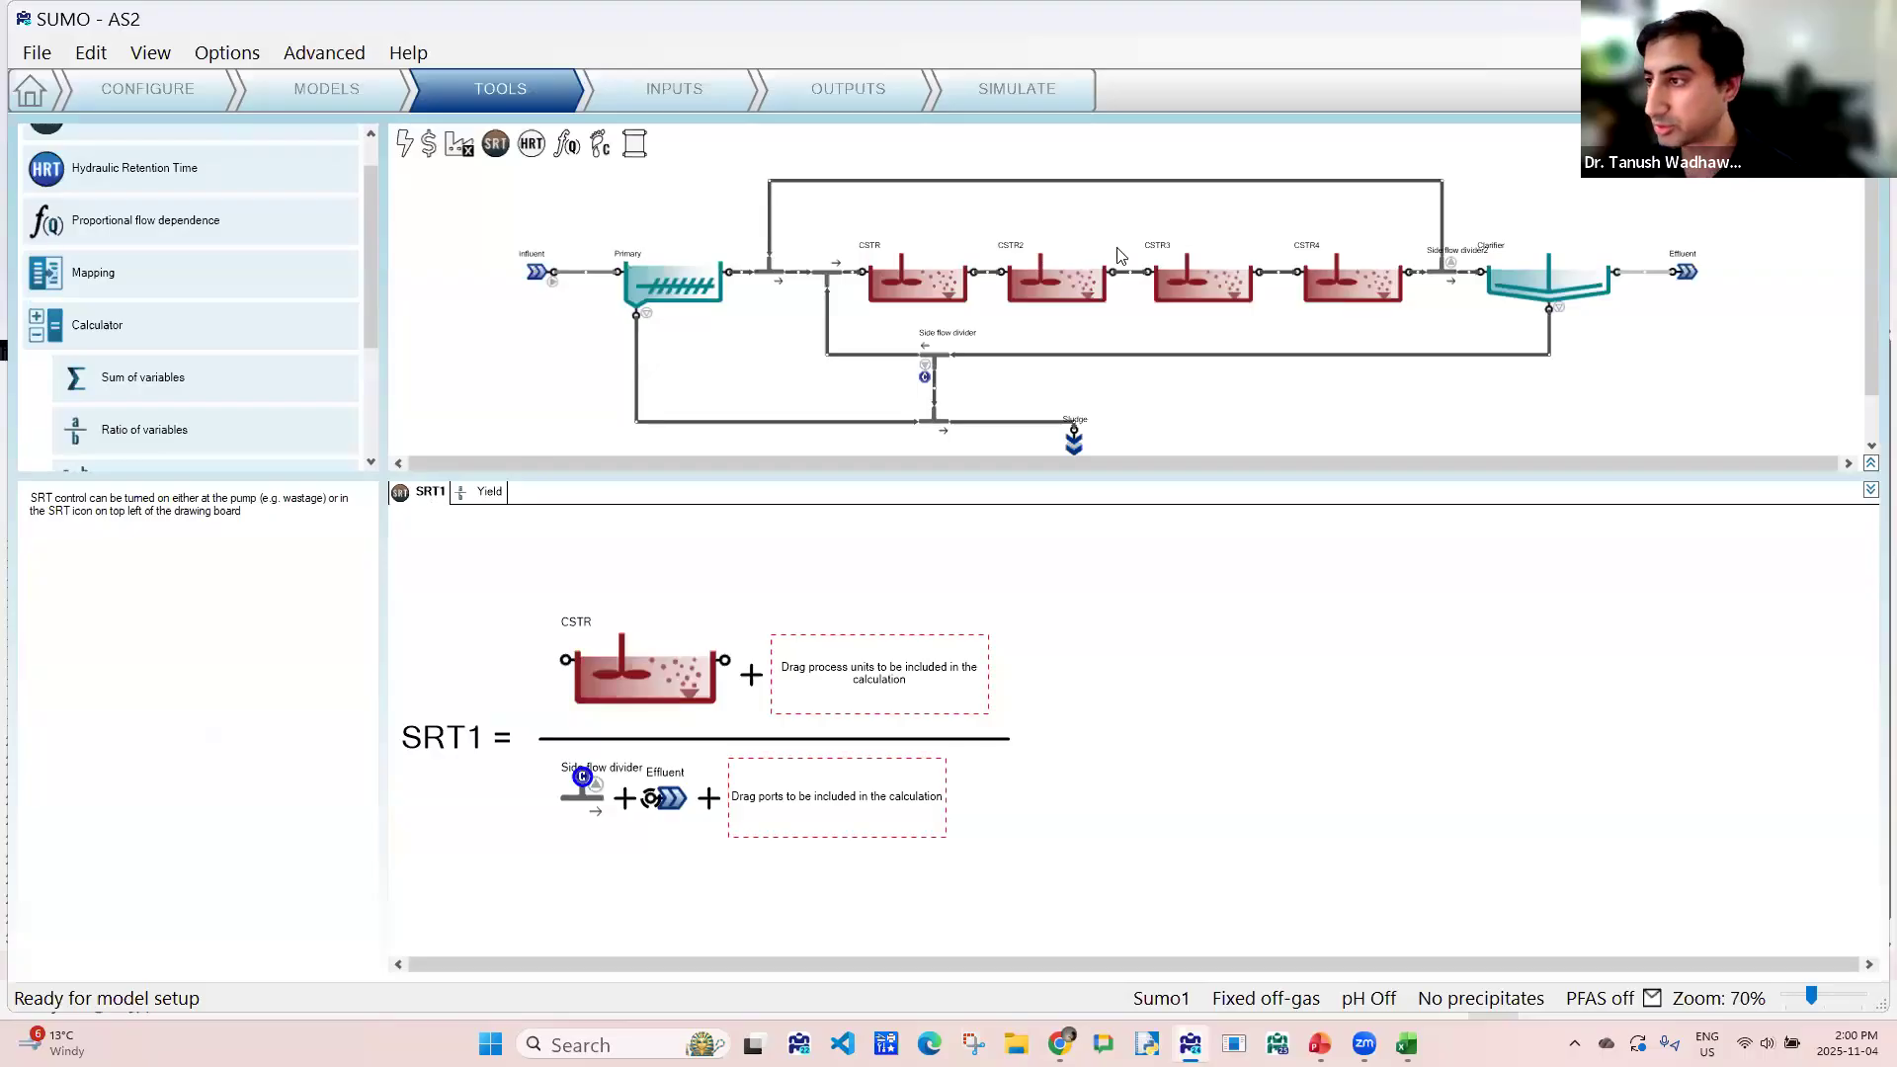
{"action": "left_click_drag", "start_coordinate": [1283, 336], "coordinate": [1425, 322]}
{"action": "left_click_drag", "start_coordinate": [1068, 286], "coordinate": [907, 674]}
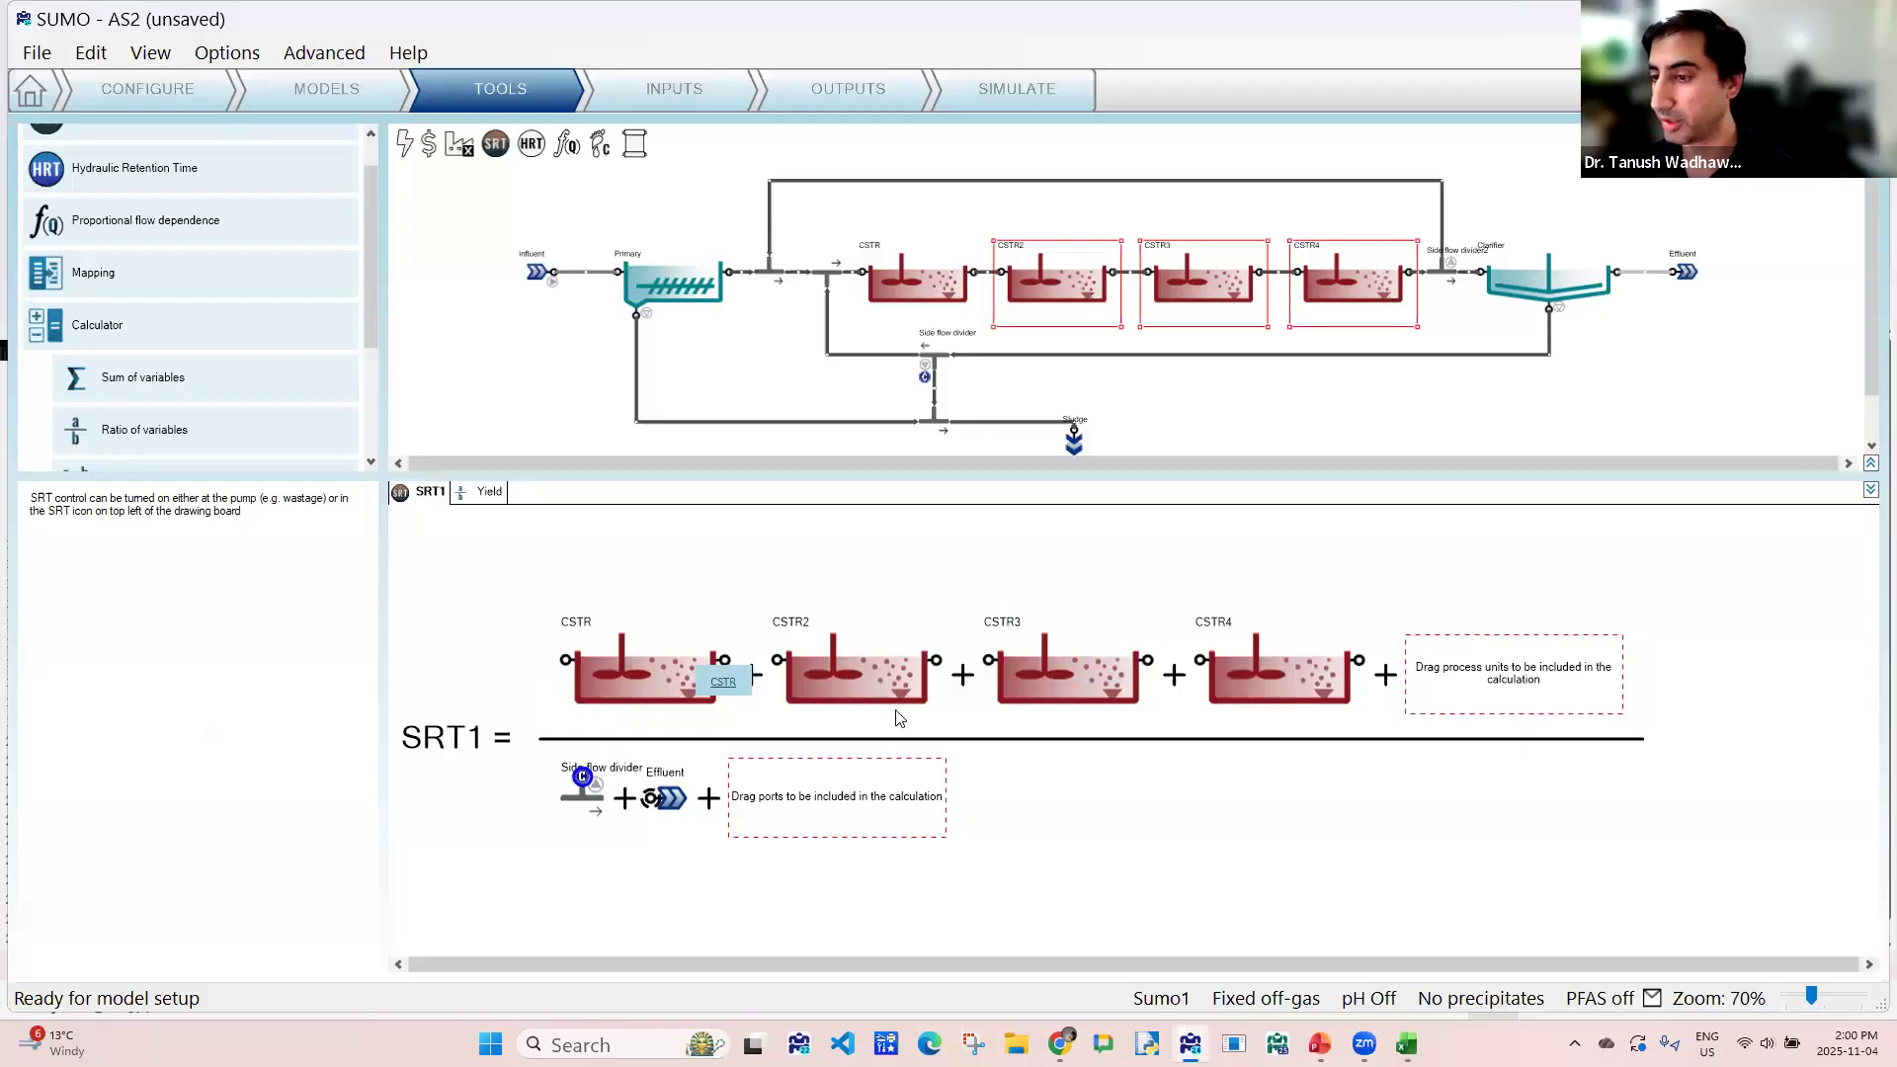
- Create a sum-of-variables calculator that includes CSTR, CSTR2, CSTR3 and CSTR4
{"action": "left_click", "coordinate": [490, 493]}
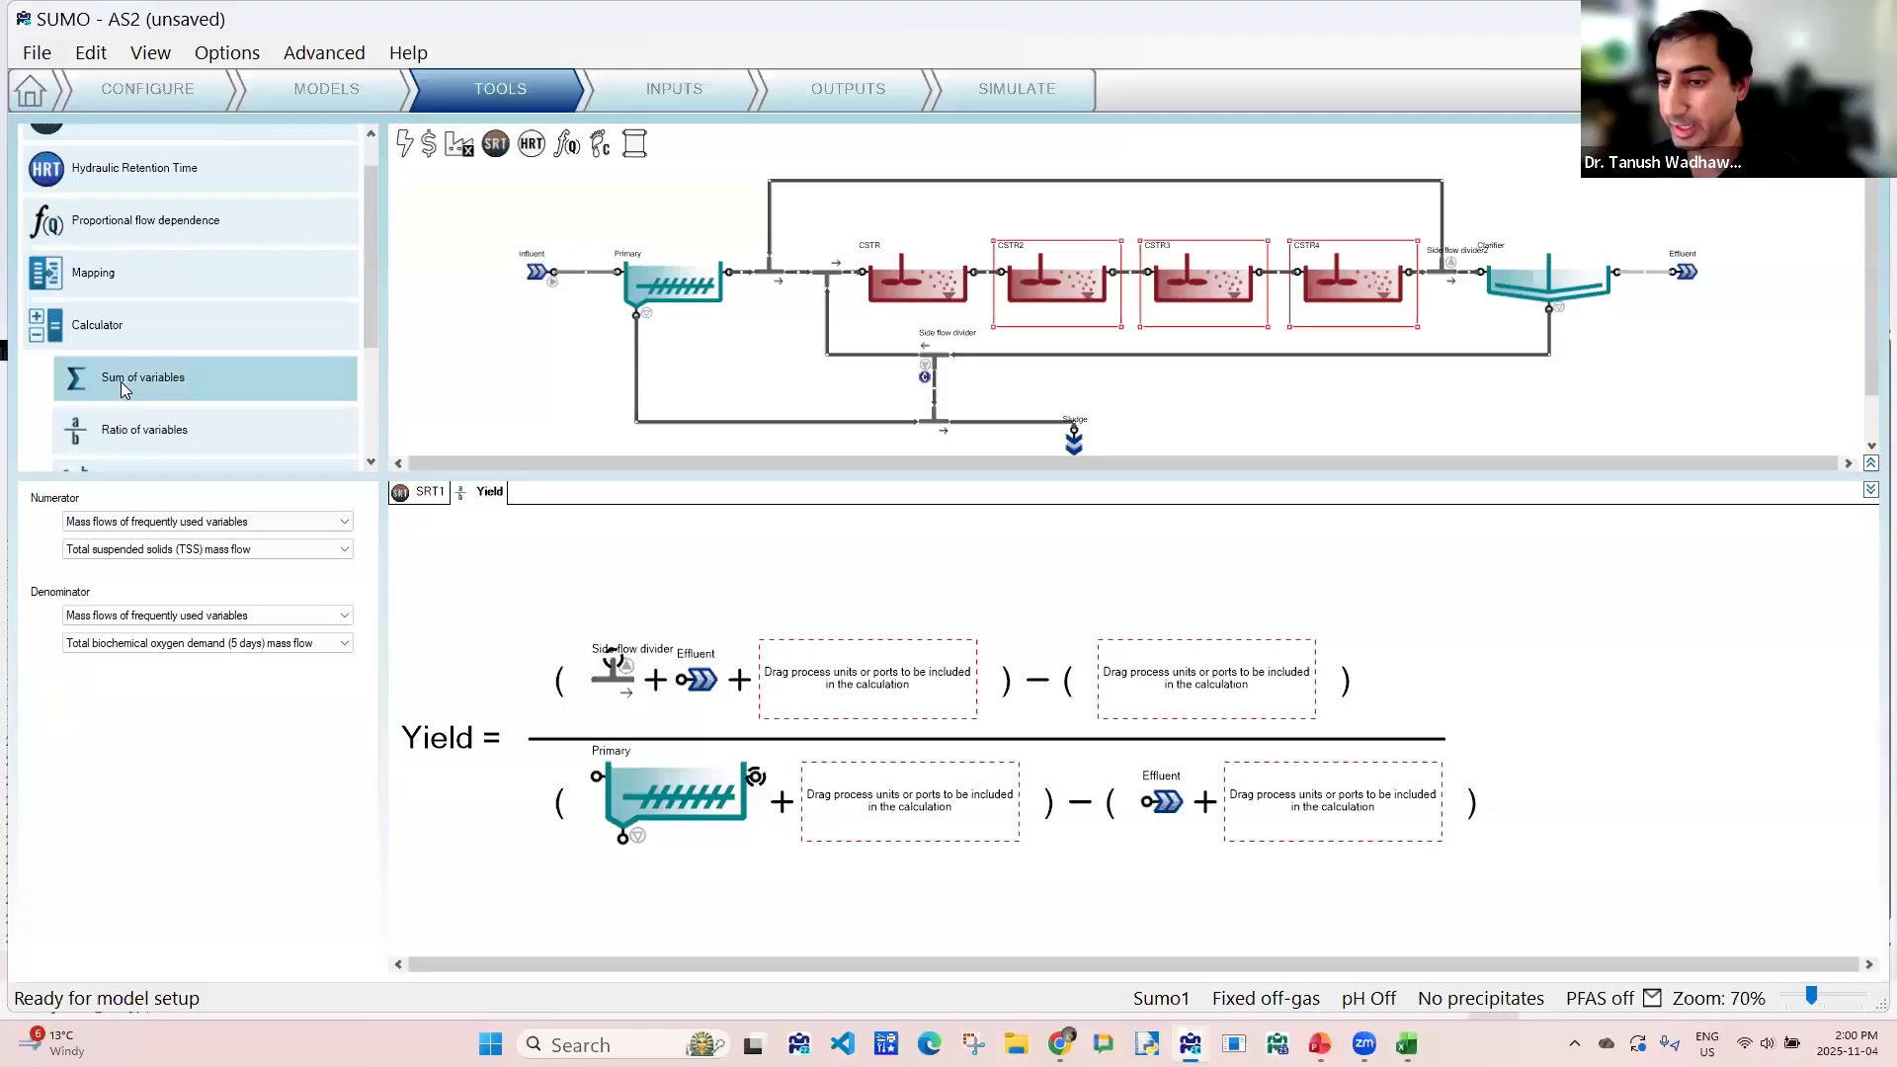
{"action": "double_click", "coordinate": [195, 394]}
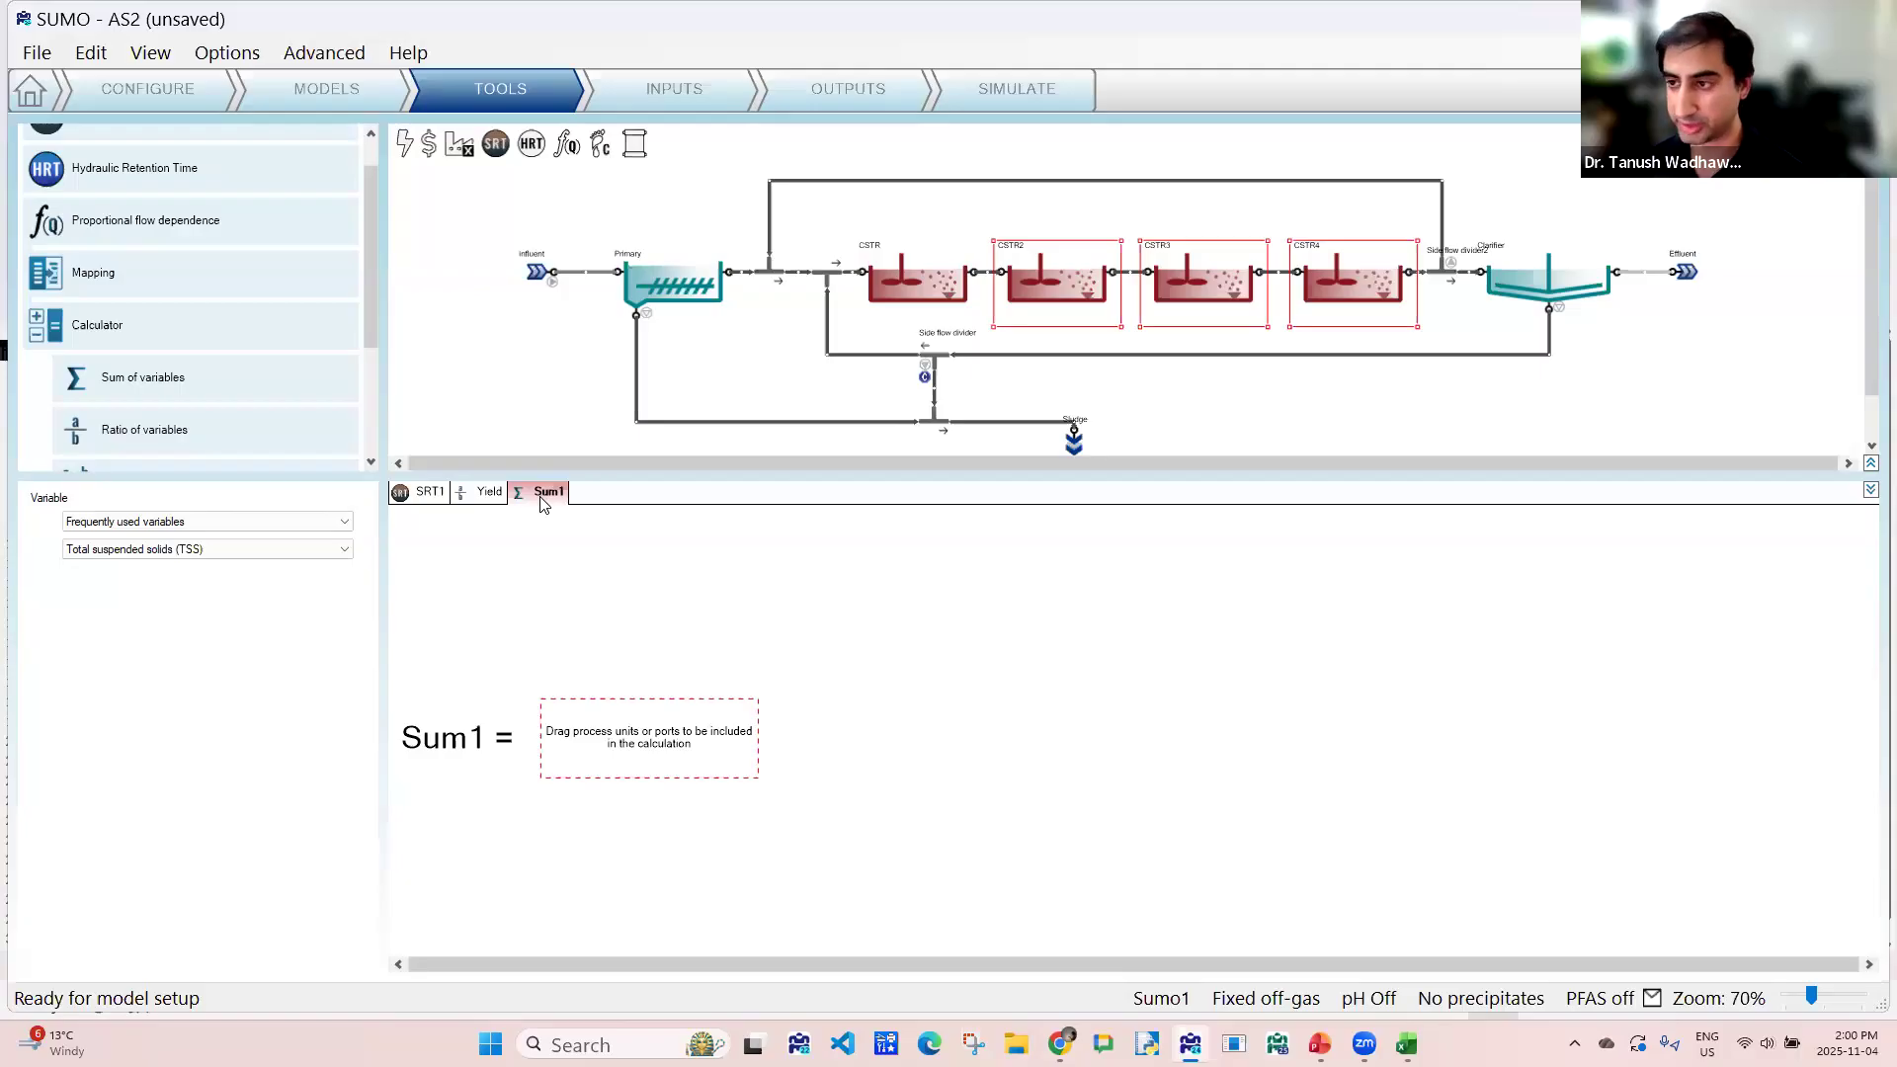
{"action": "left_click", "coordinate": [892, 307]}
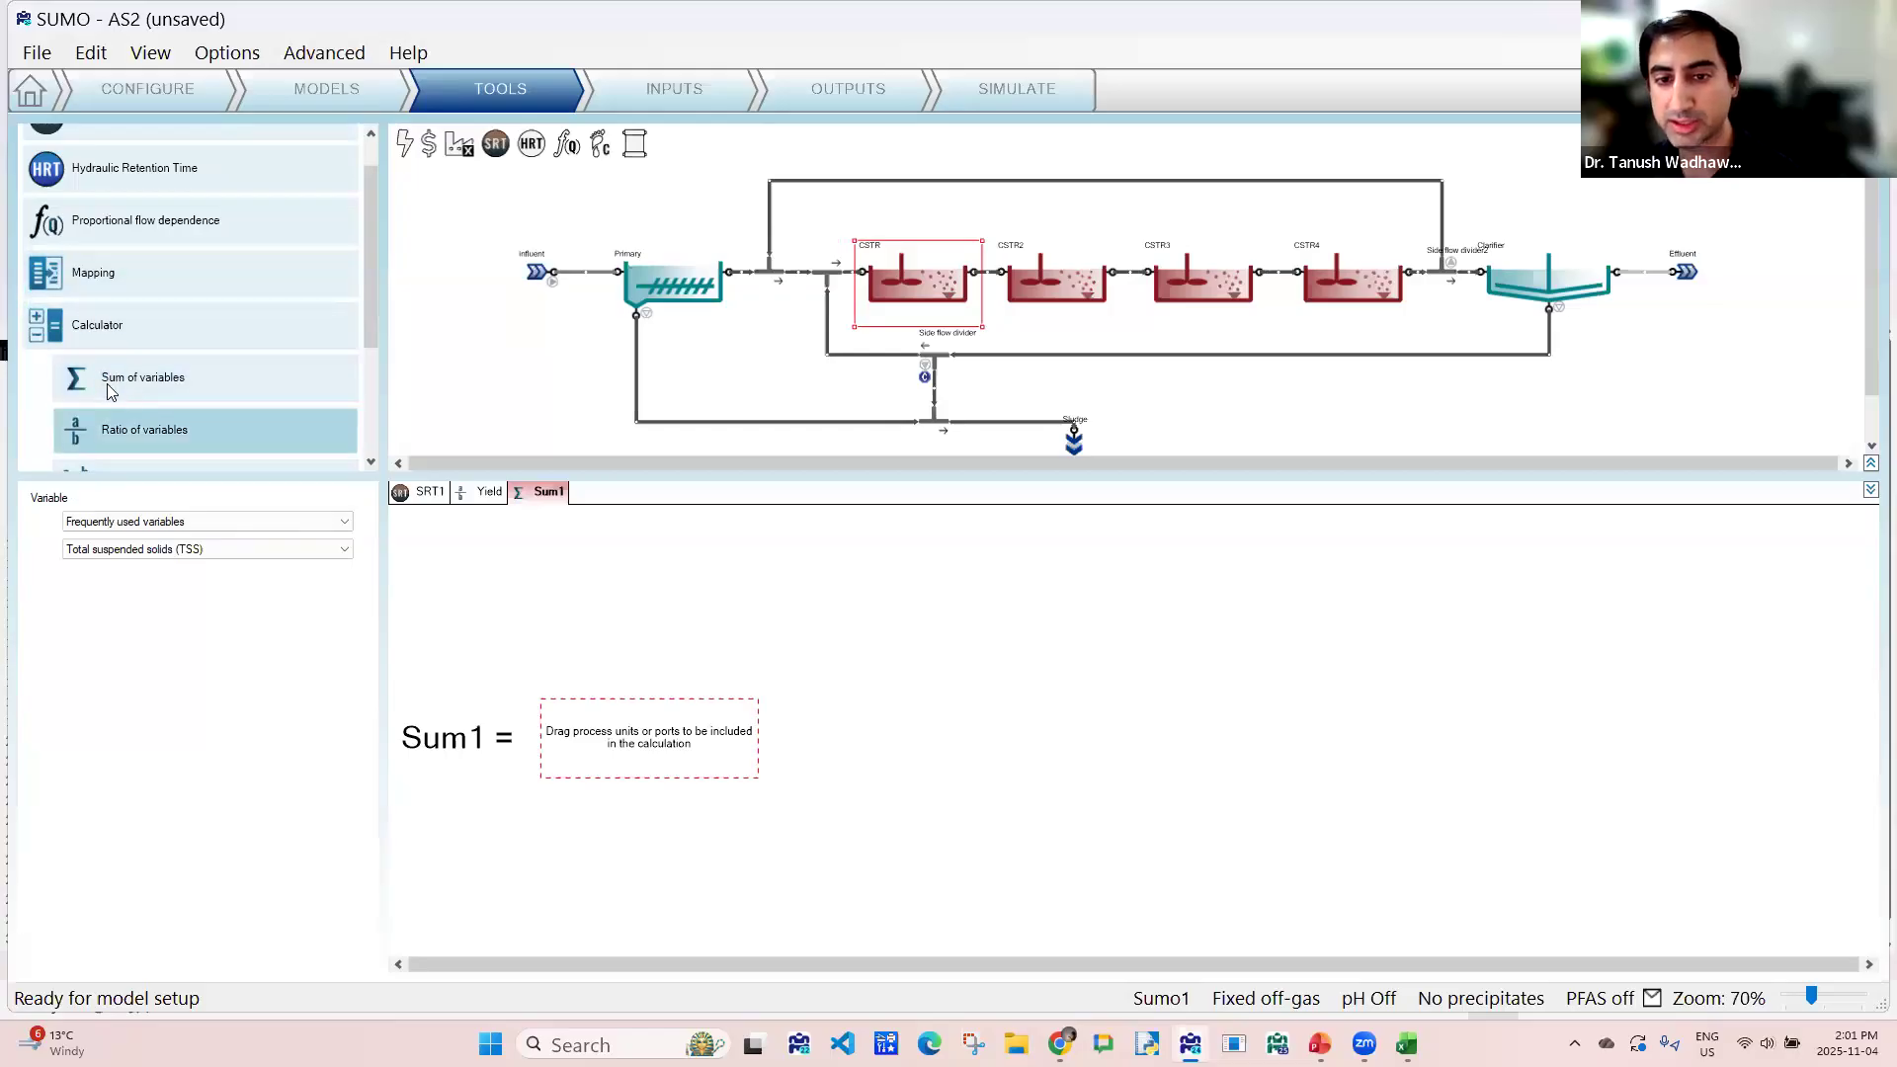
{"action": "left_click", "coordinate": [1041, 278], "text": "ctrl"}
{"action": "left_click", "coordinate": [1223, 285], "text": "ctrl"}
{"action": "left_click", "coordinate": [1342, 270], "text": "ctrl"}
{"action": "left_click_drag", "start_coordinate": [937, 302], "coordinate": [642, 739]}
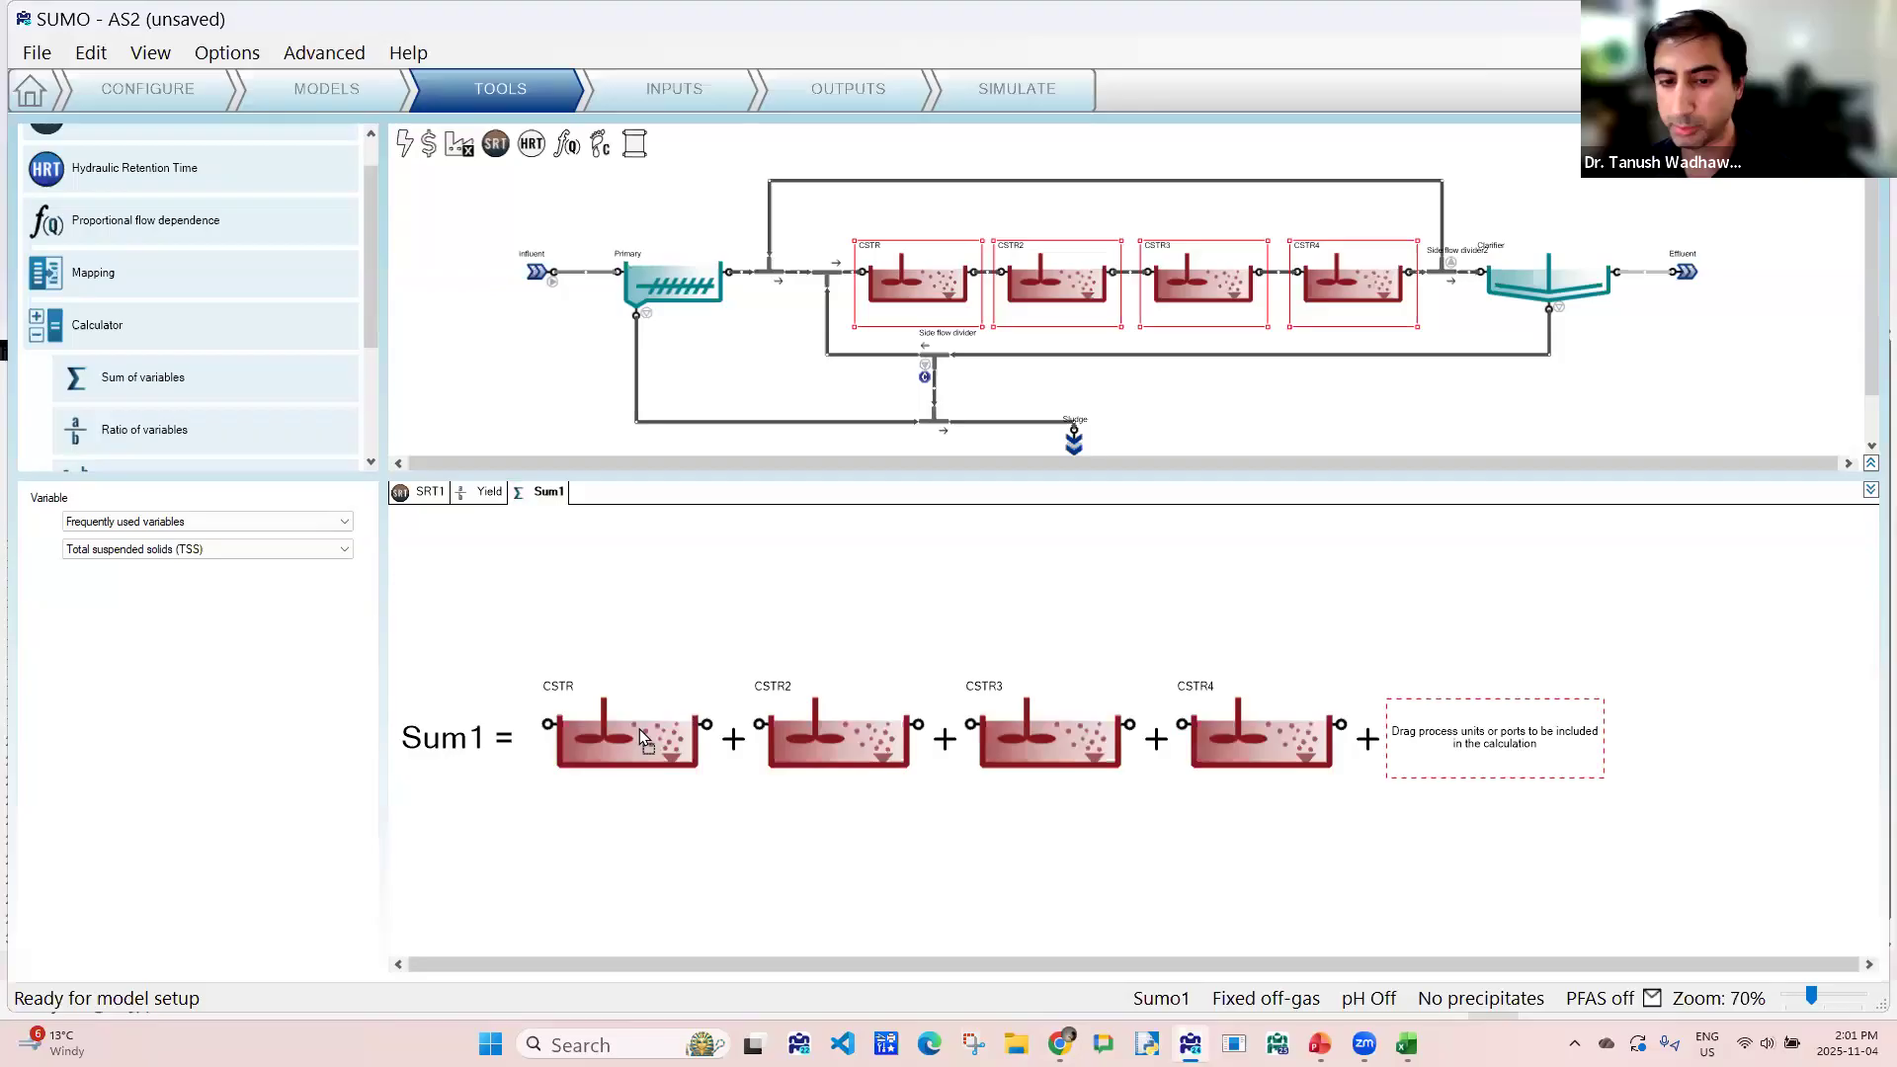
- Set the sum's variable to the custom variable AOR and rename the calculator as AOR
{"action": "left_click", "coordinate": [241, 524]}
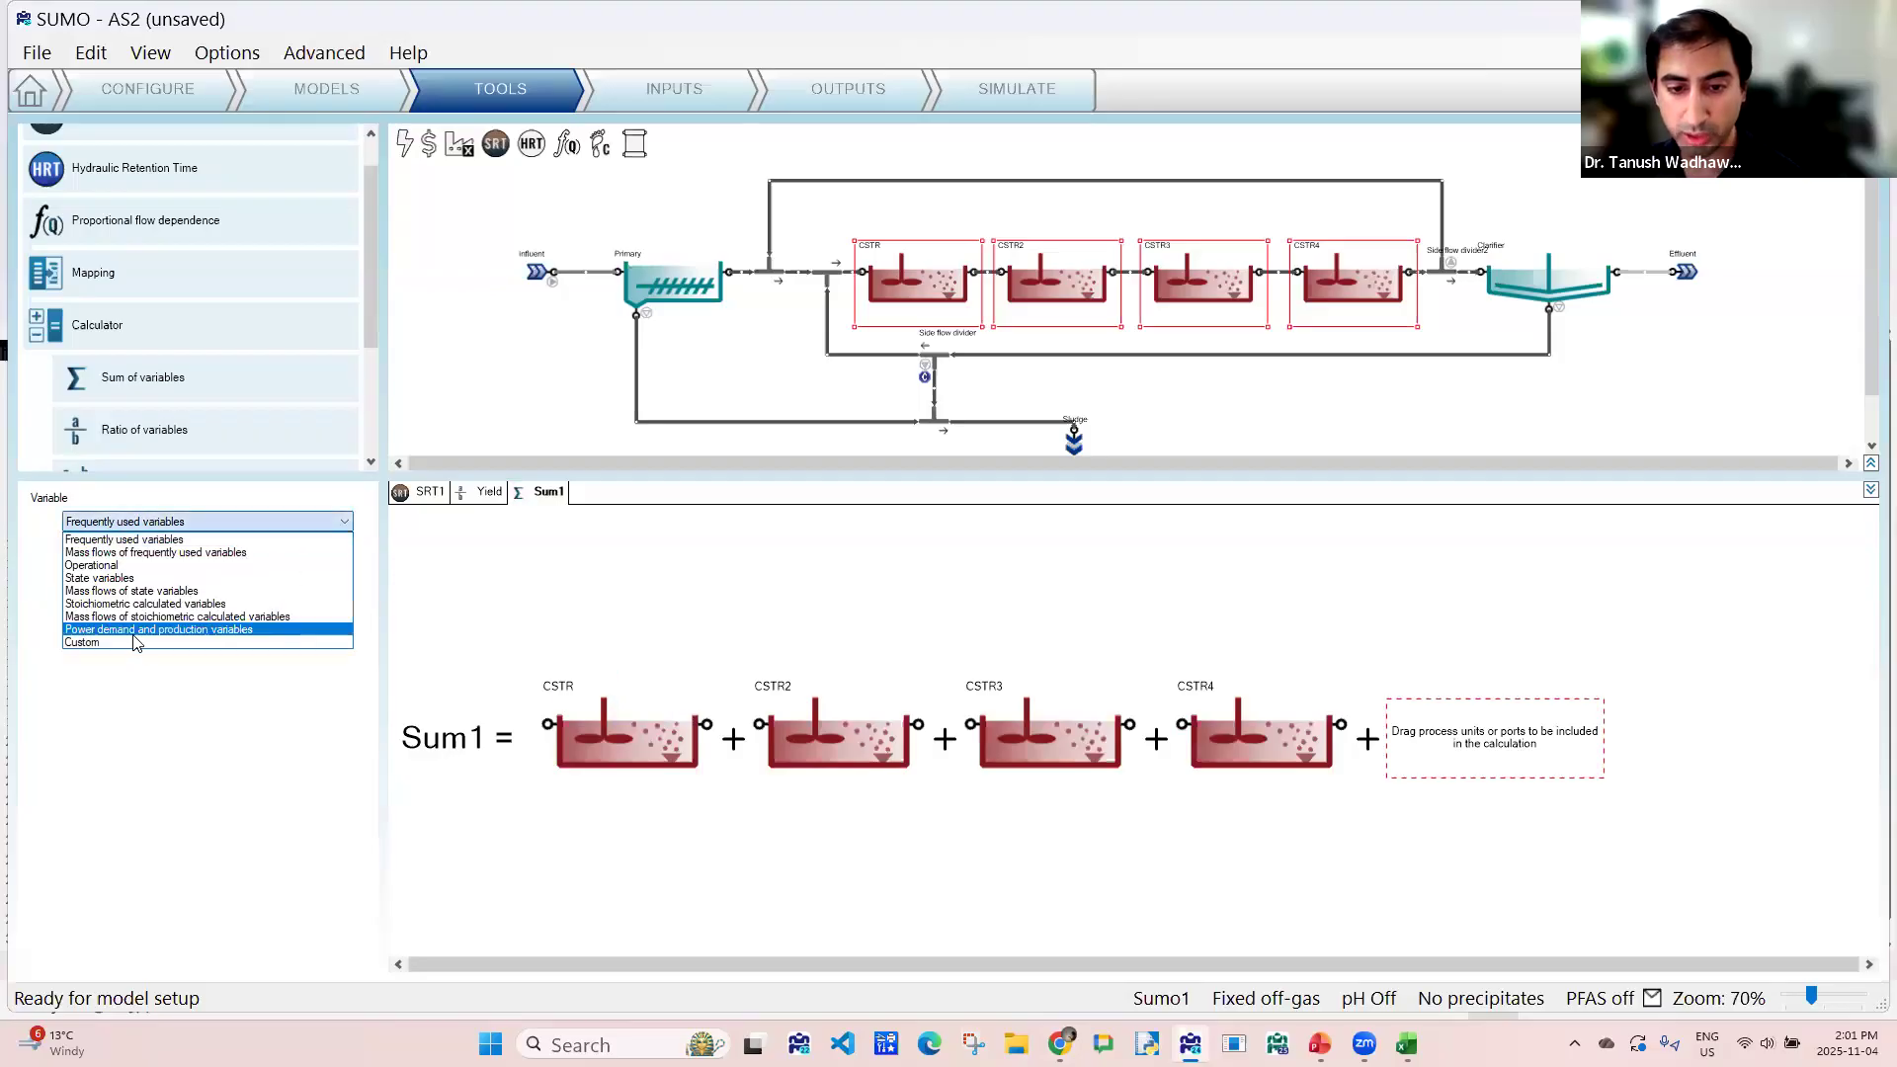
{"action": "left_click", "coordinate": [139, 637]}
{"action": "left_click", "coordinate": [127, 551]}
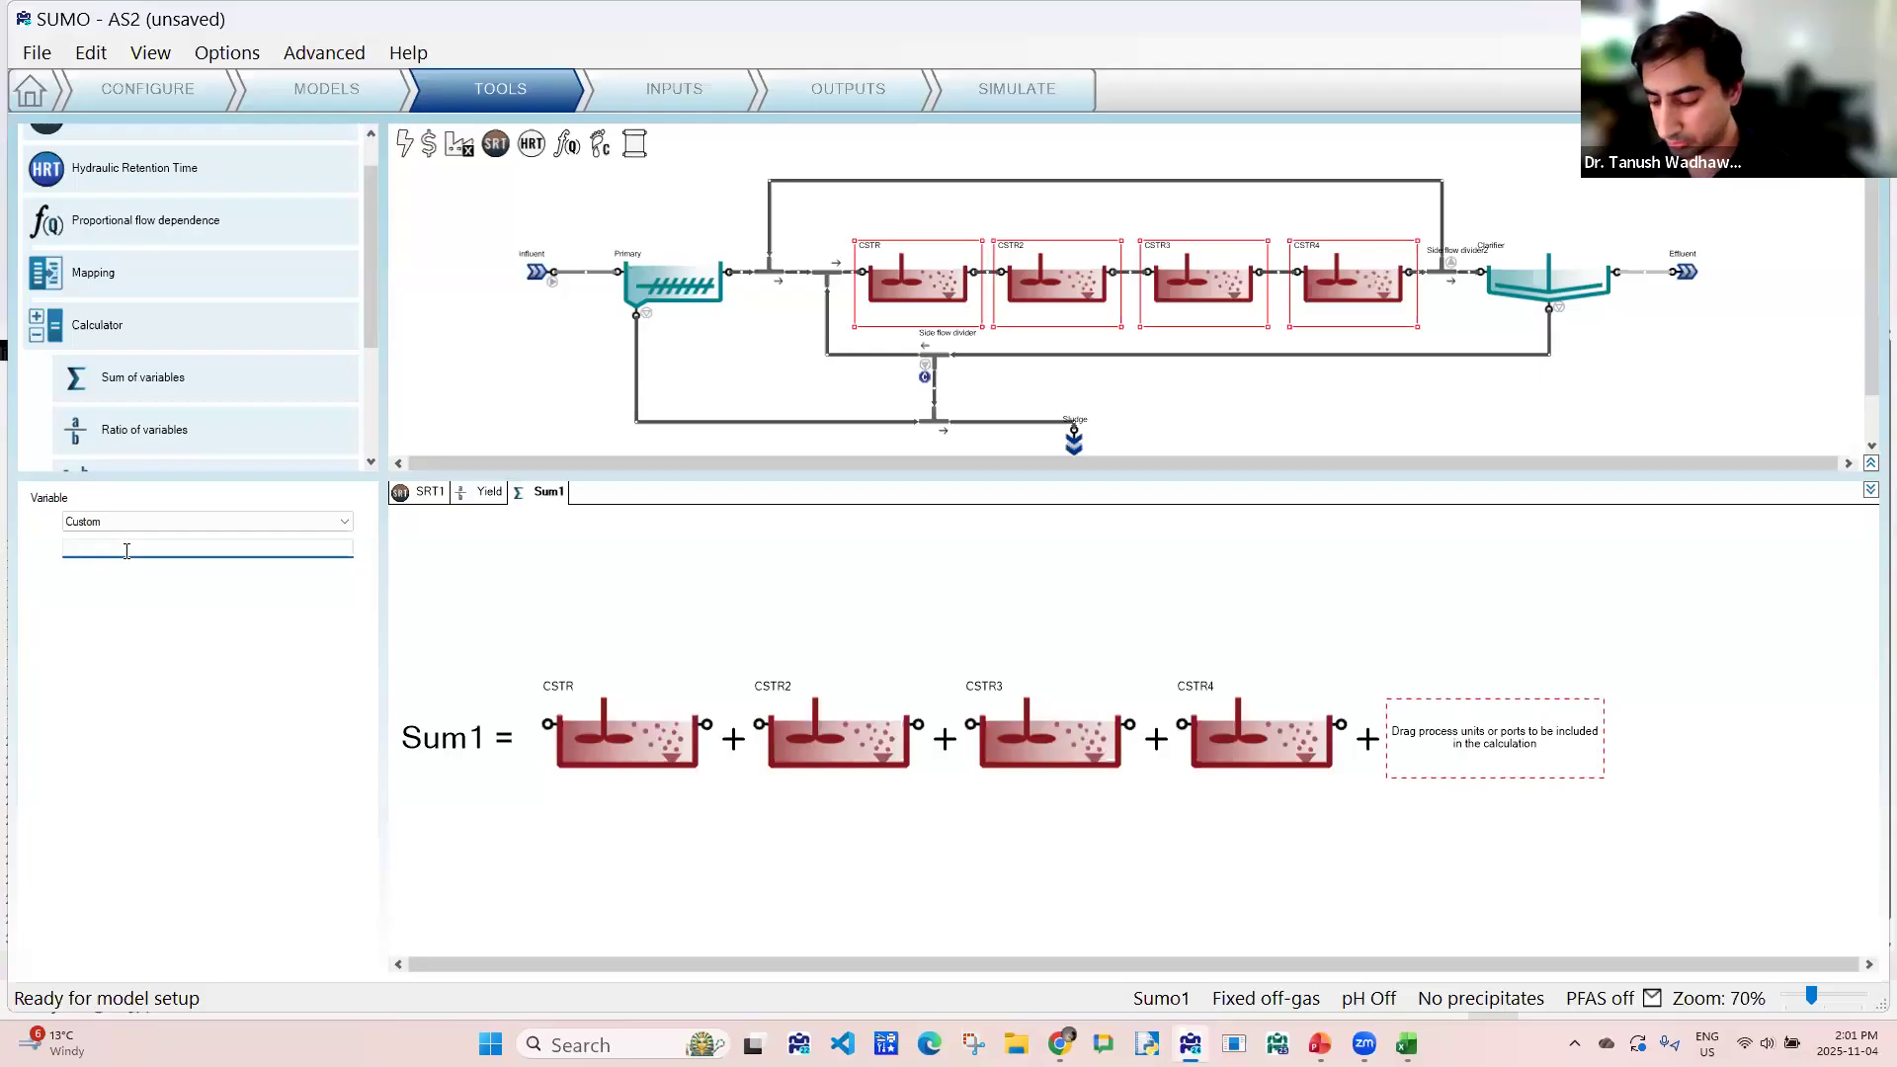
{"action": "type", "text": "AOR"}
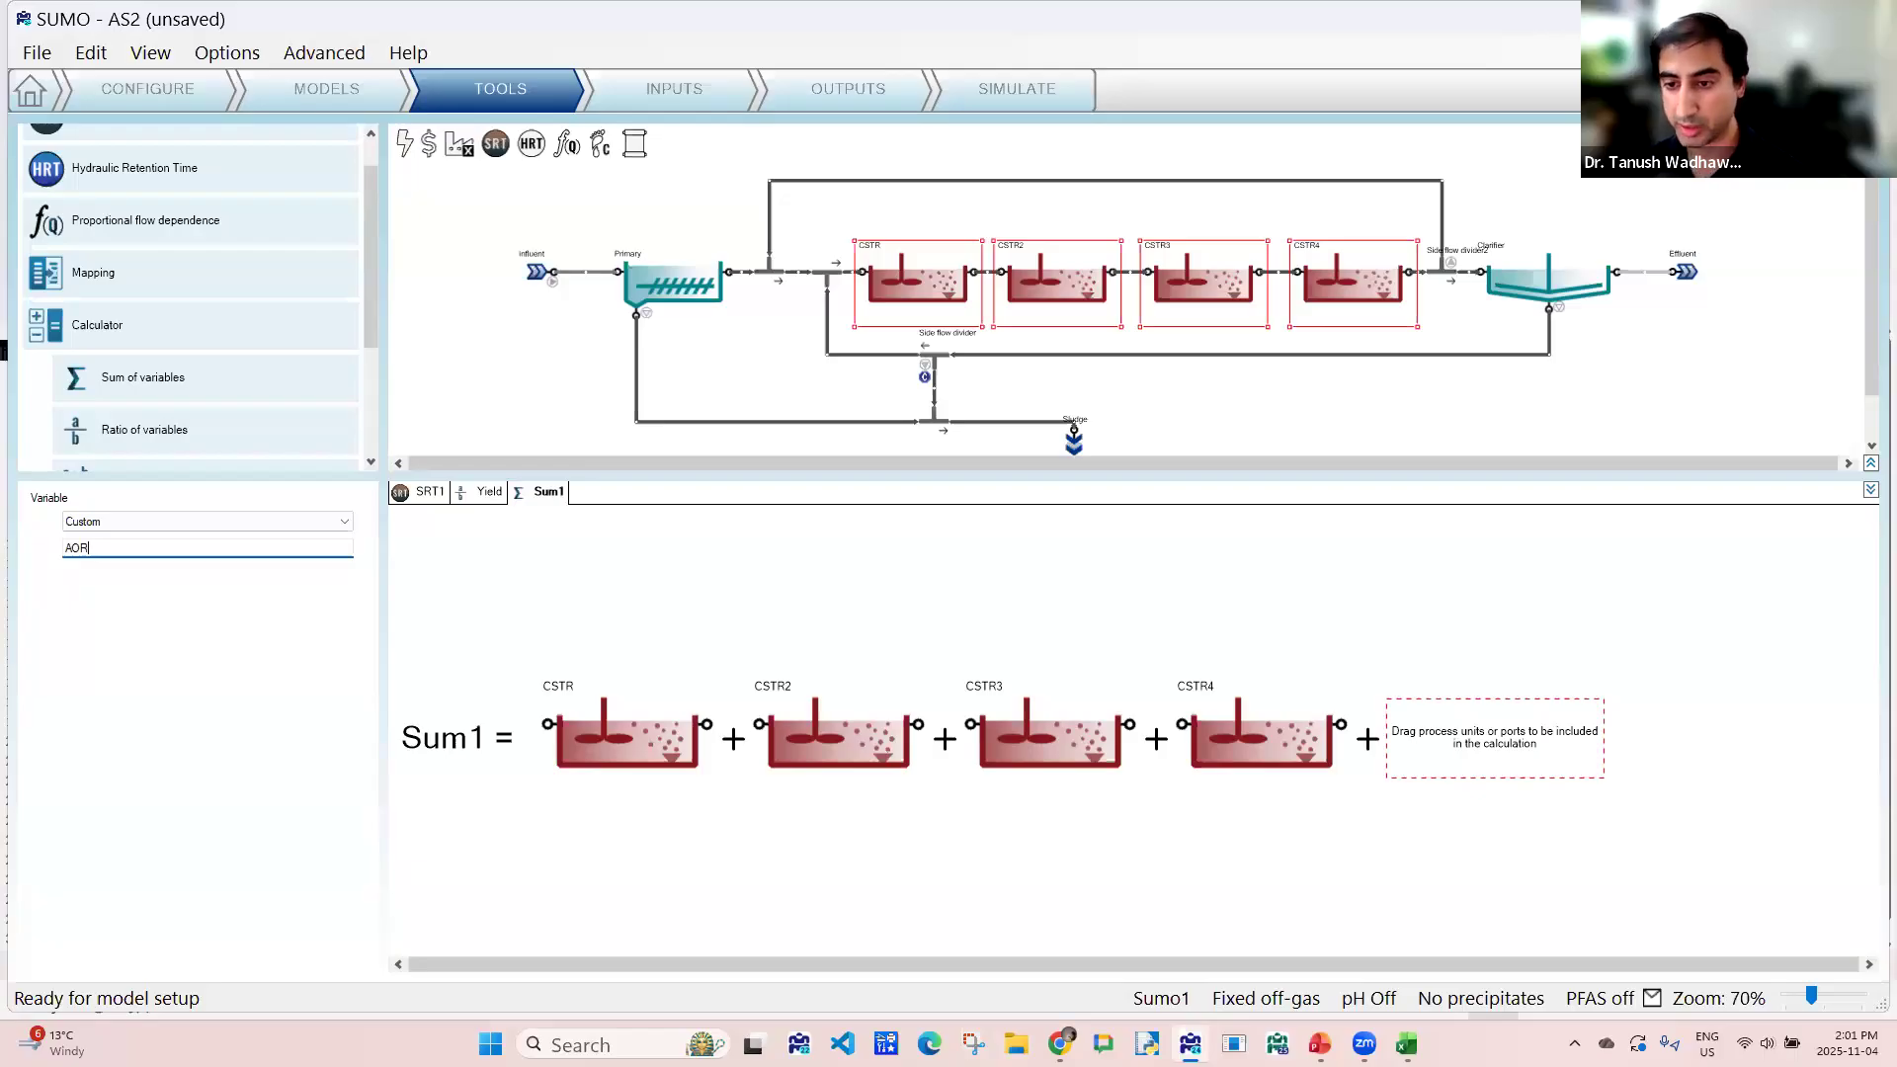
{"action": "double_click", "coordinate": [545, 496]}
{"action": "type", "text": "AO"}
{"action": "key", "text": "Return"}
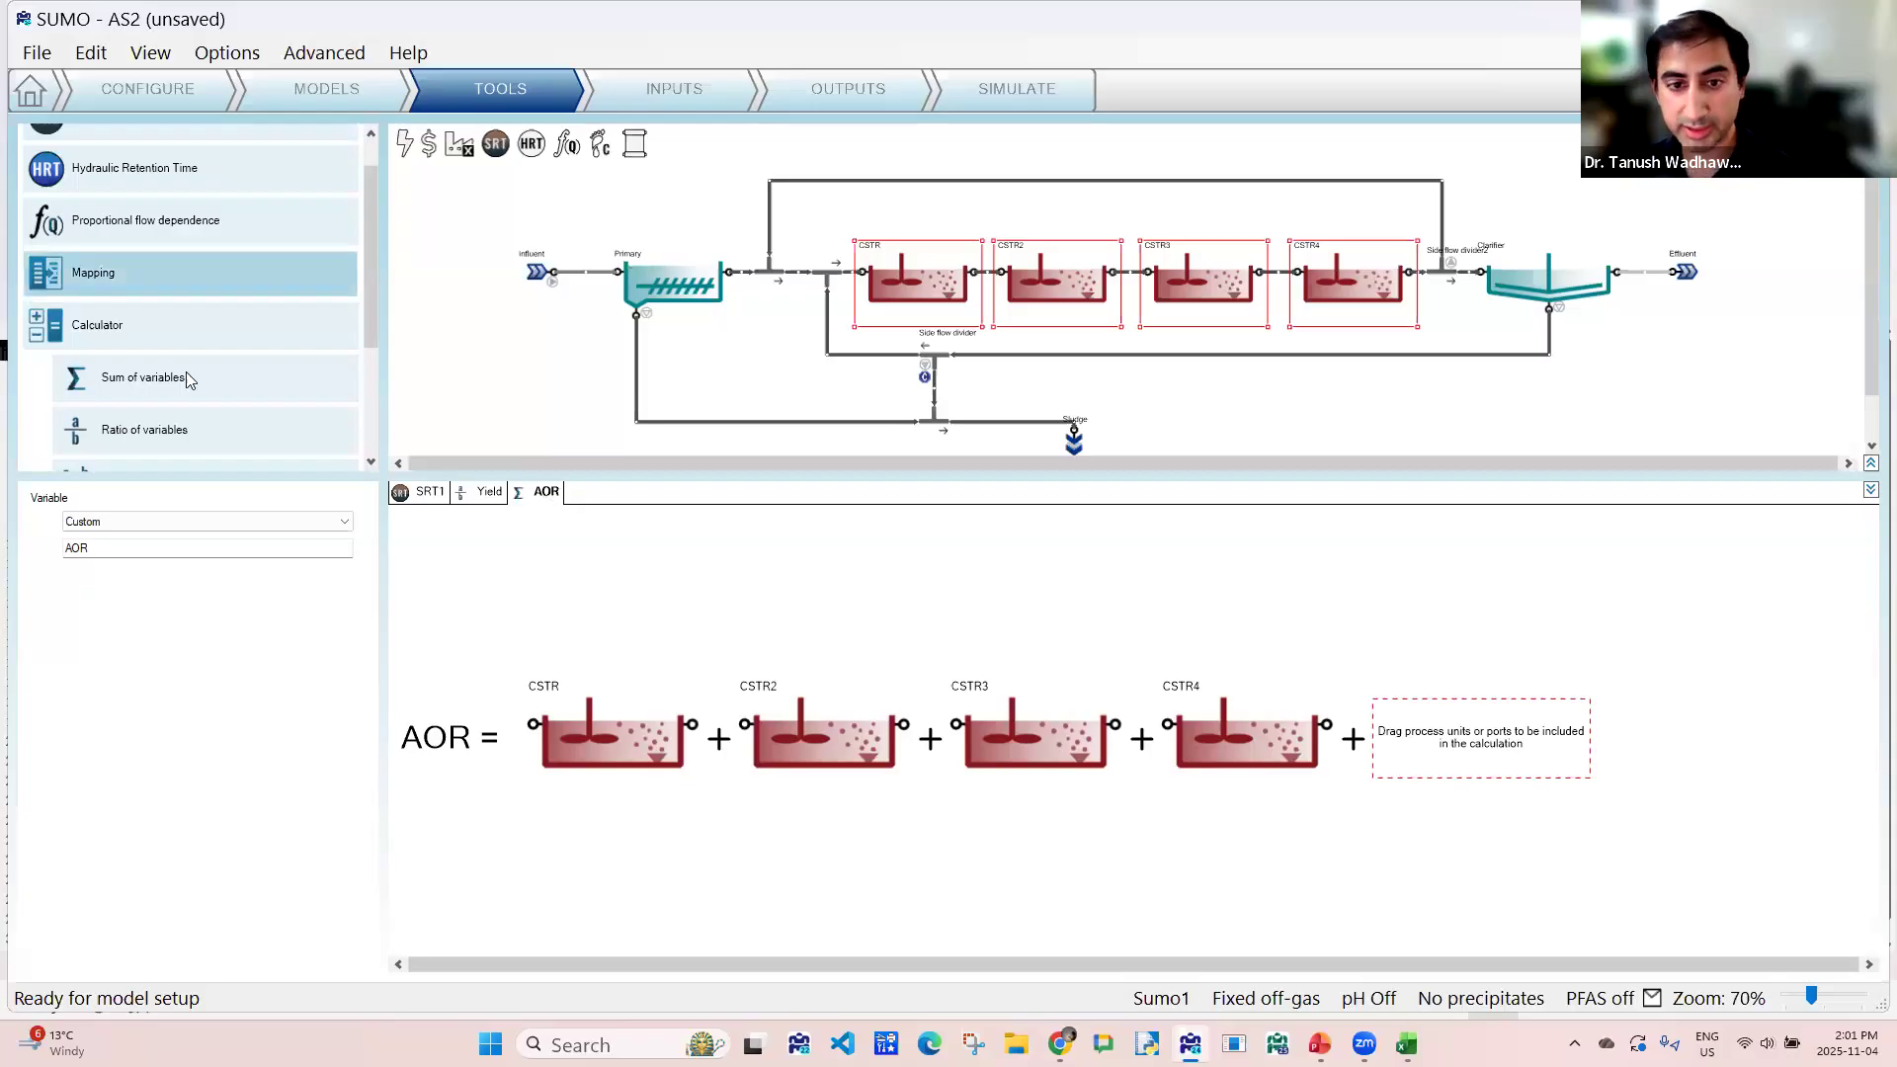
- Add an advanced ratio calculator with the Primary's outlet port minus Effluent as numerator and the Primary's outlet port as denominator
{"action": "scroll", "coordinate": [193, 362], "scroll_direction": "down", "scroll_amount": 1}
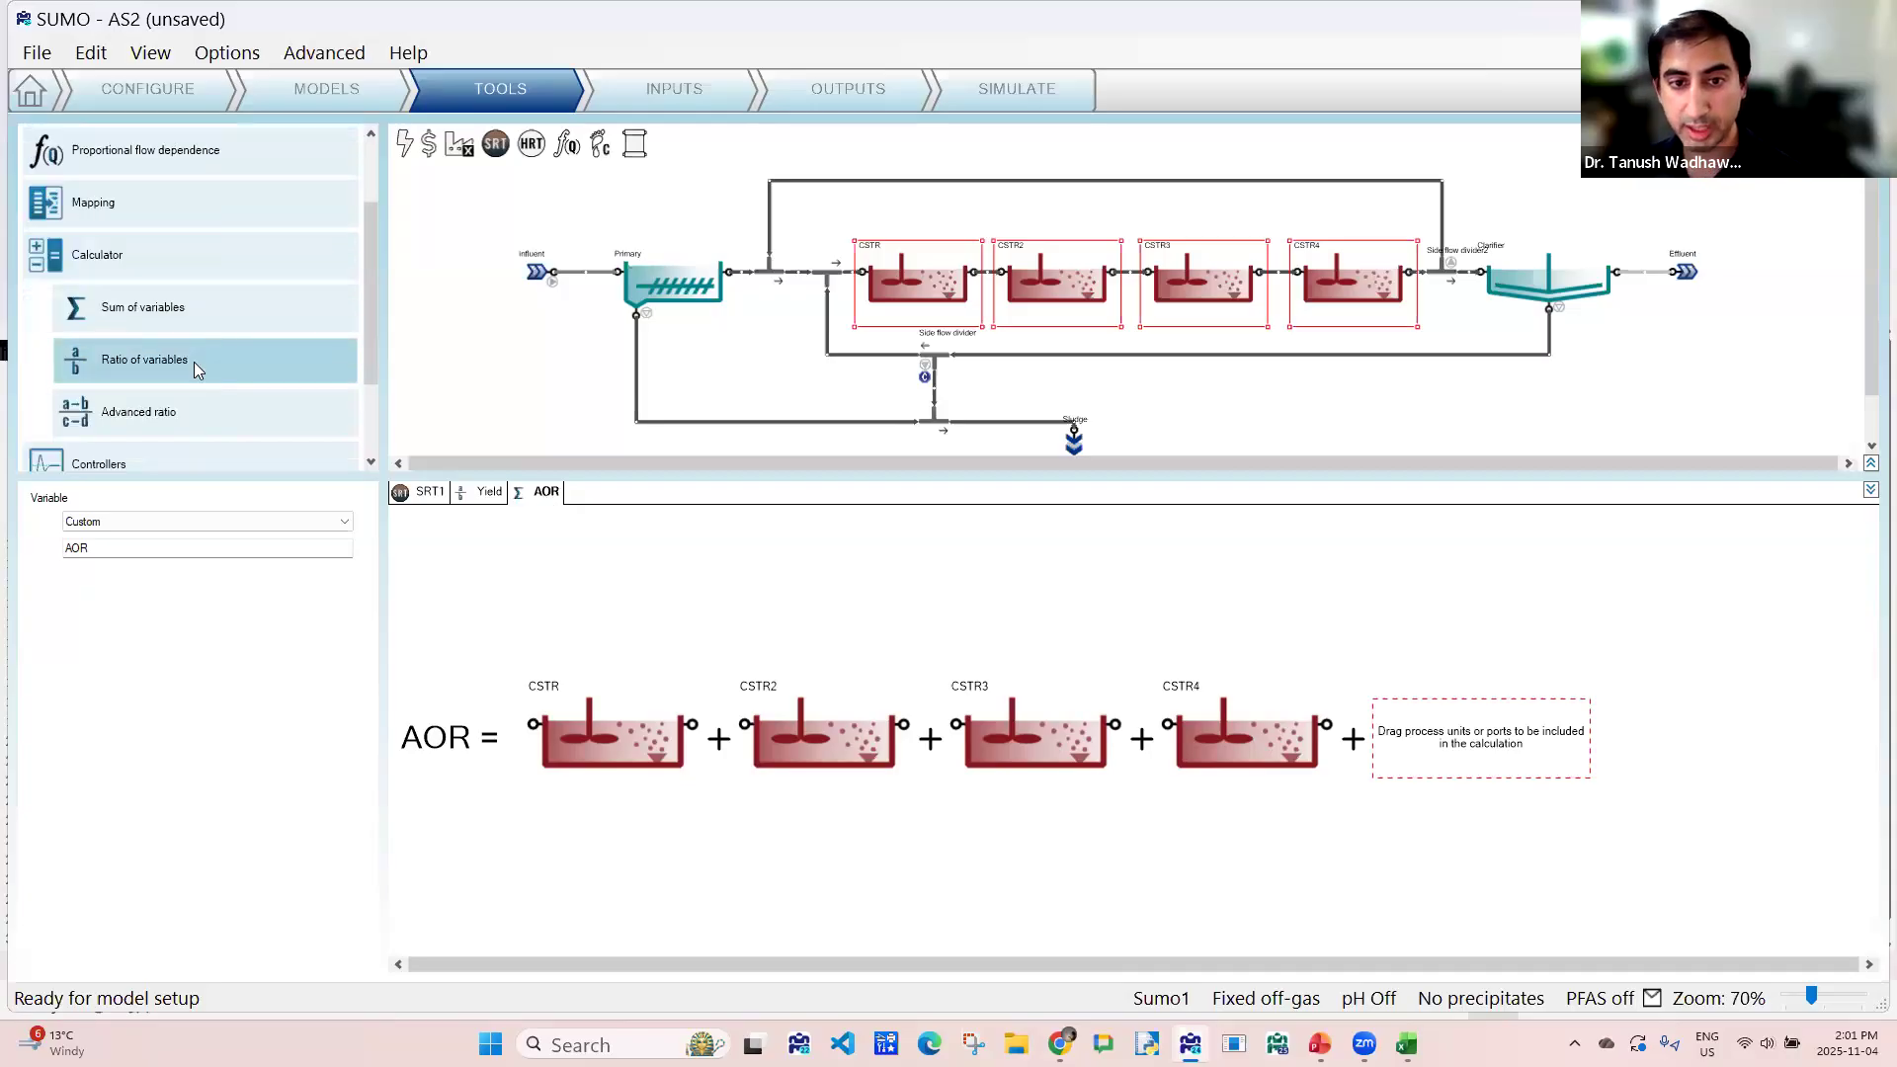
{"action": "left_click", "coordinate": [138, 415]}
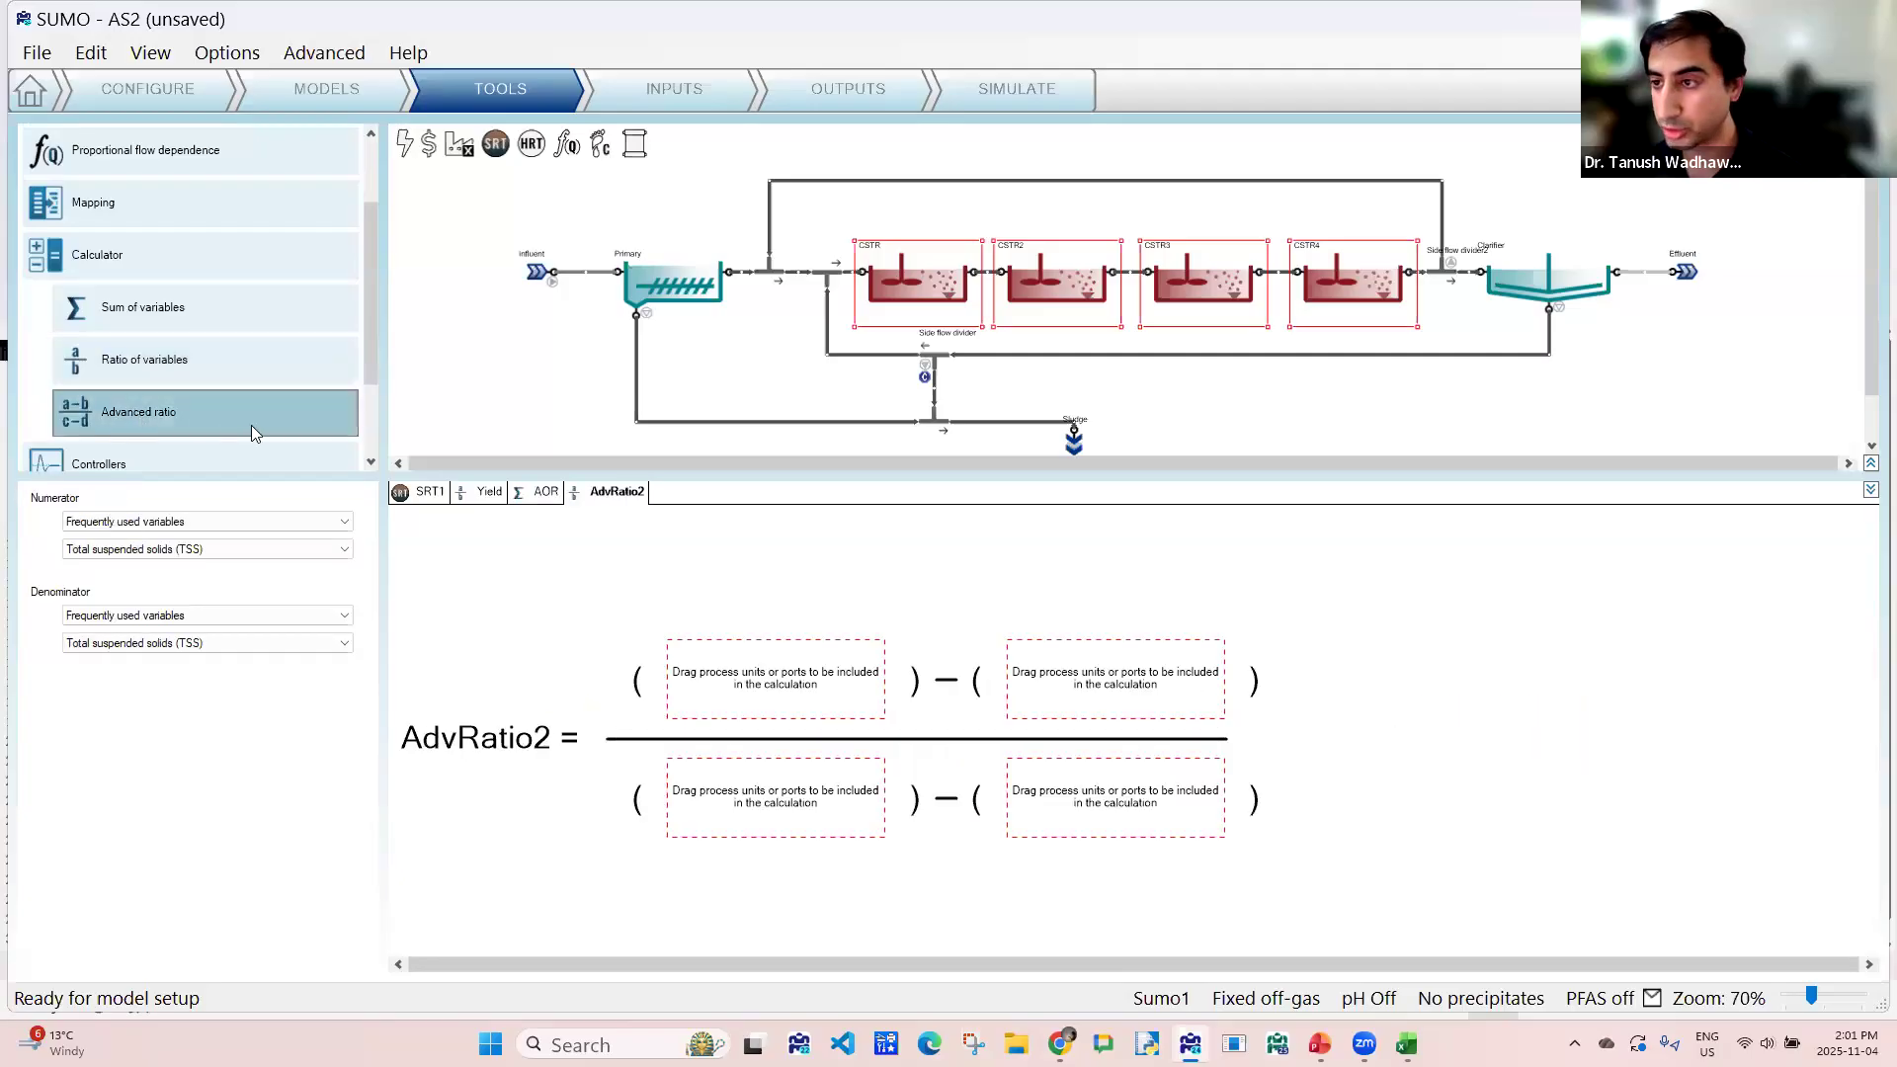
{"action": "left_click", "coordinate": [748, 345]}
{"action": "left_click_drag", "start_coordinate": [729, 276], "coordinate": [756, 687]}
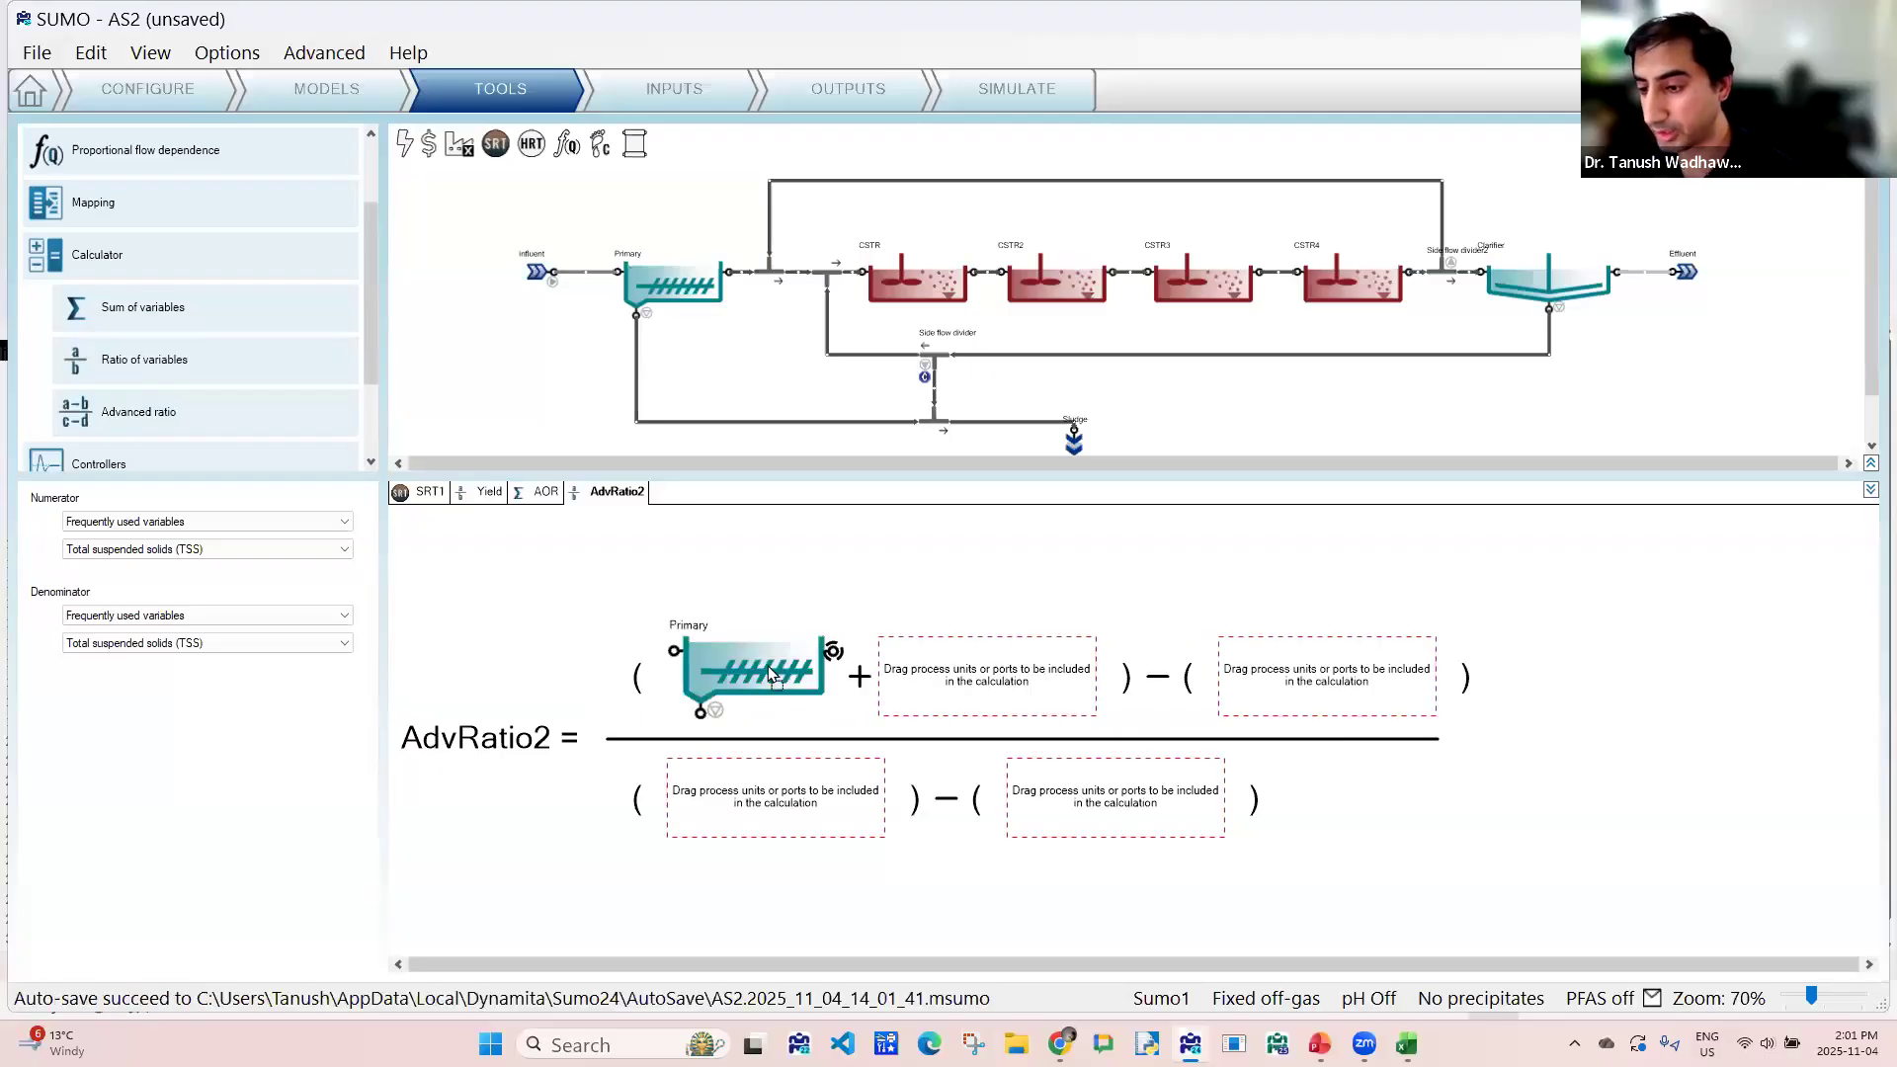
{"action": "left_click_drag", "start_coordinate": [1685, 277], "coordinate": [1356, 703]}
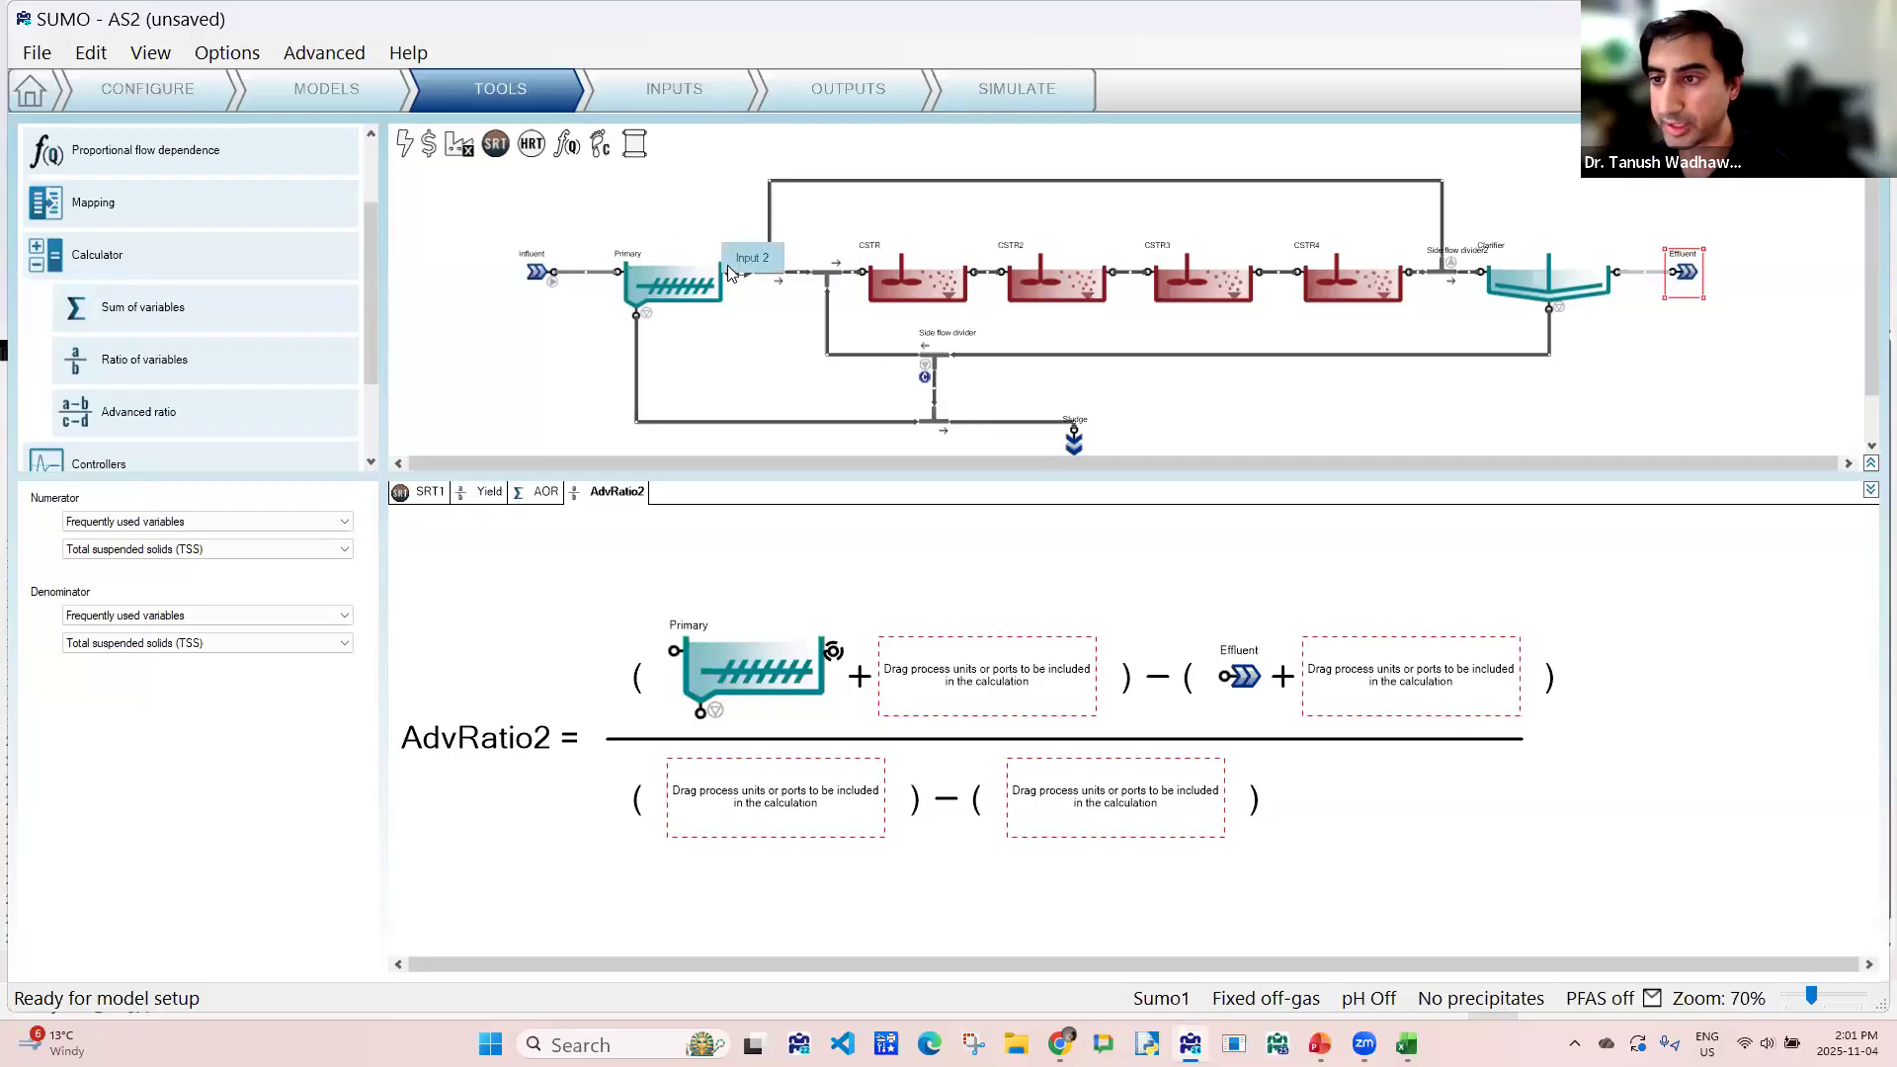
{"action": "left_click_drag", "start_coordinate": [731, 281], "coordinate": [790, 748]}
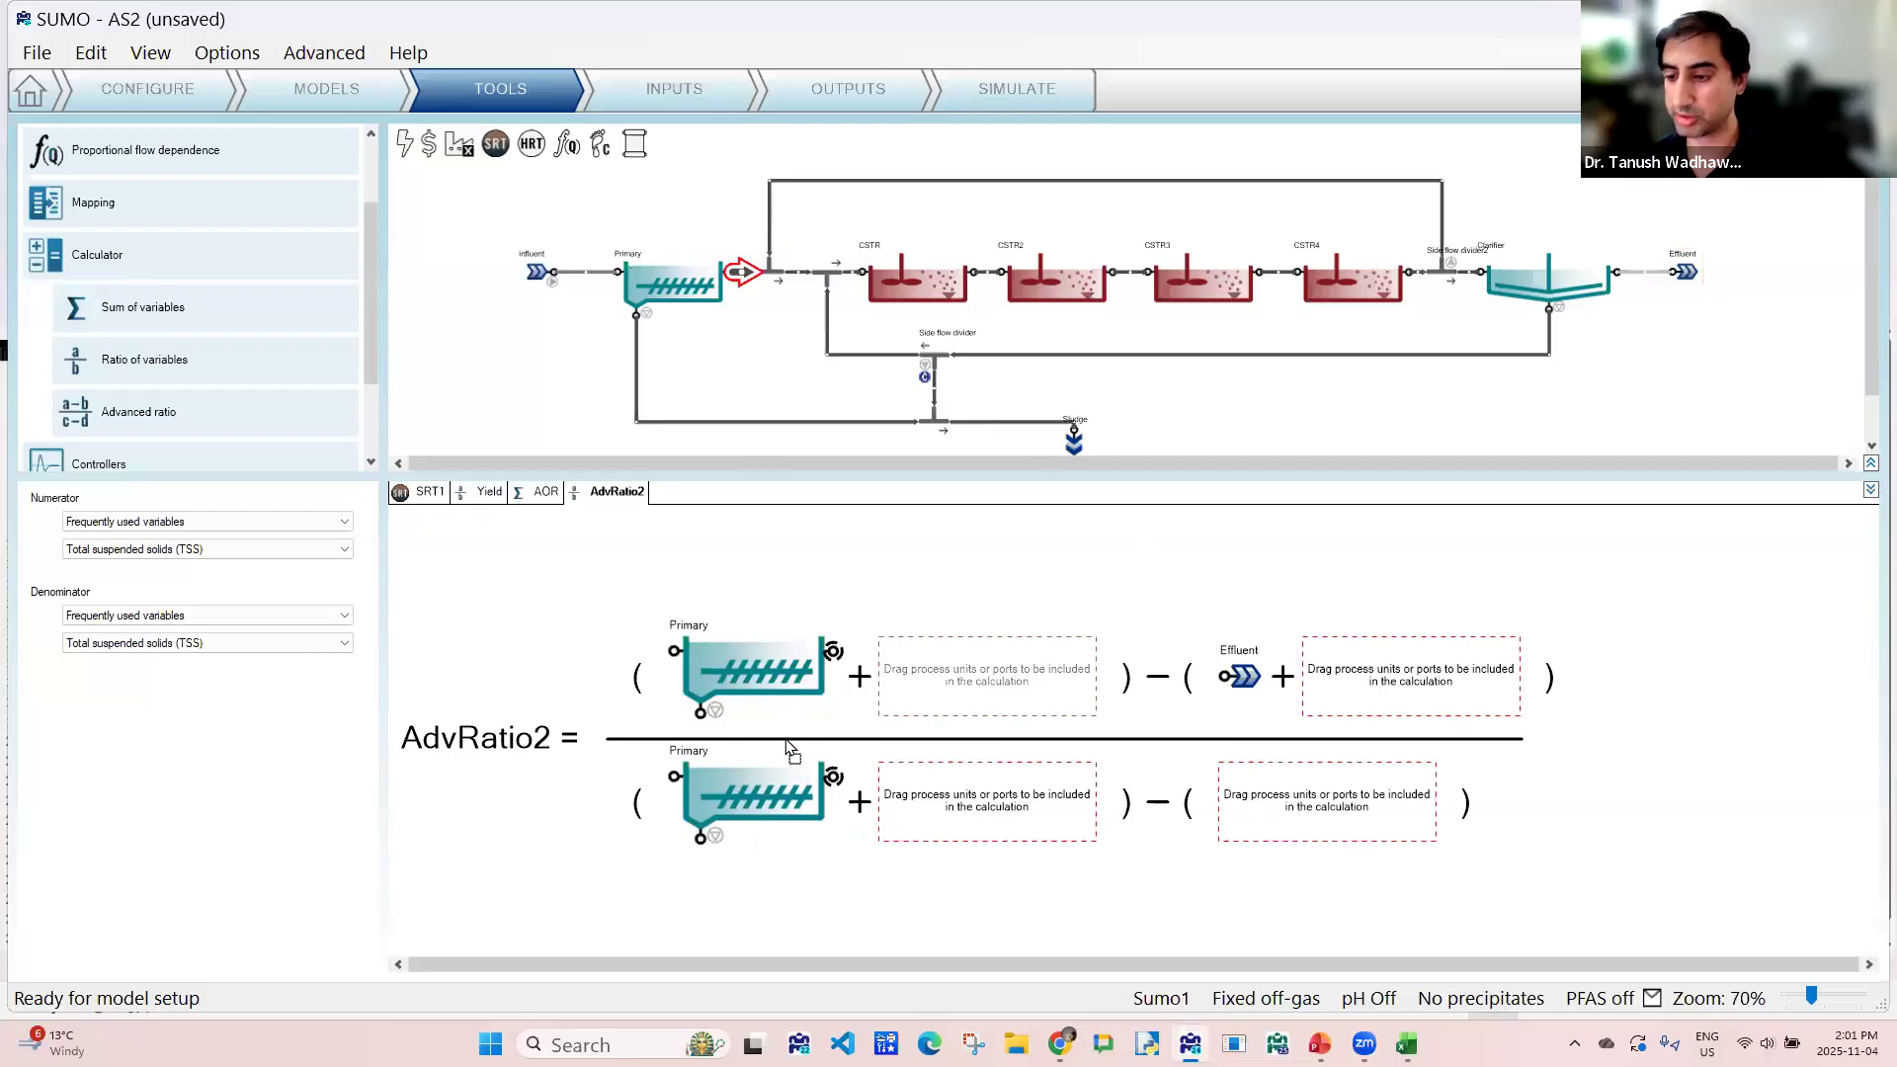
- Set both the numerator and denominator variables to Total Kjeldahl nitrogen (TKN) mass flow from the mass flows of frequently used variables
{"action": "left_click", "coordinate": [188, 522]}
{"action": "left_click", "coordinate": [191, 551]}
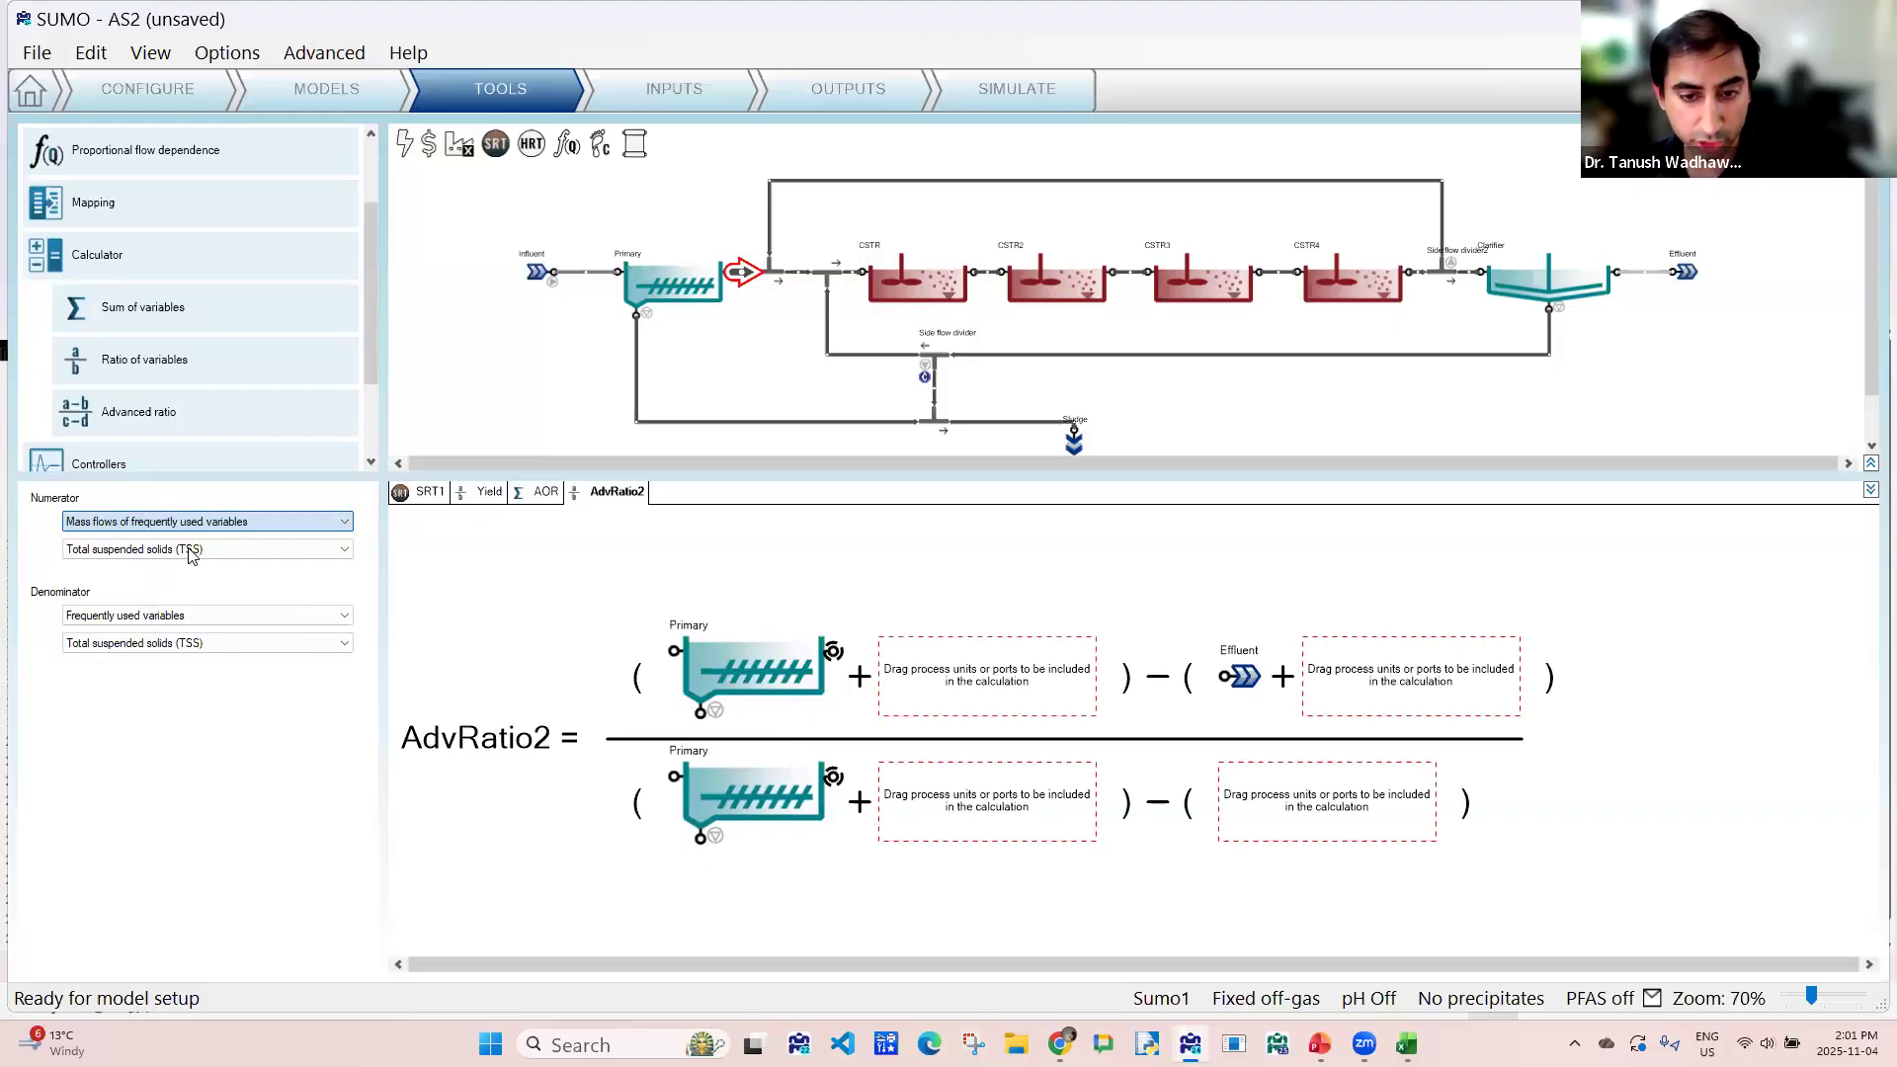
{"action": "left_click", "coordinate": [192, 552]}
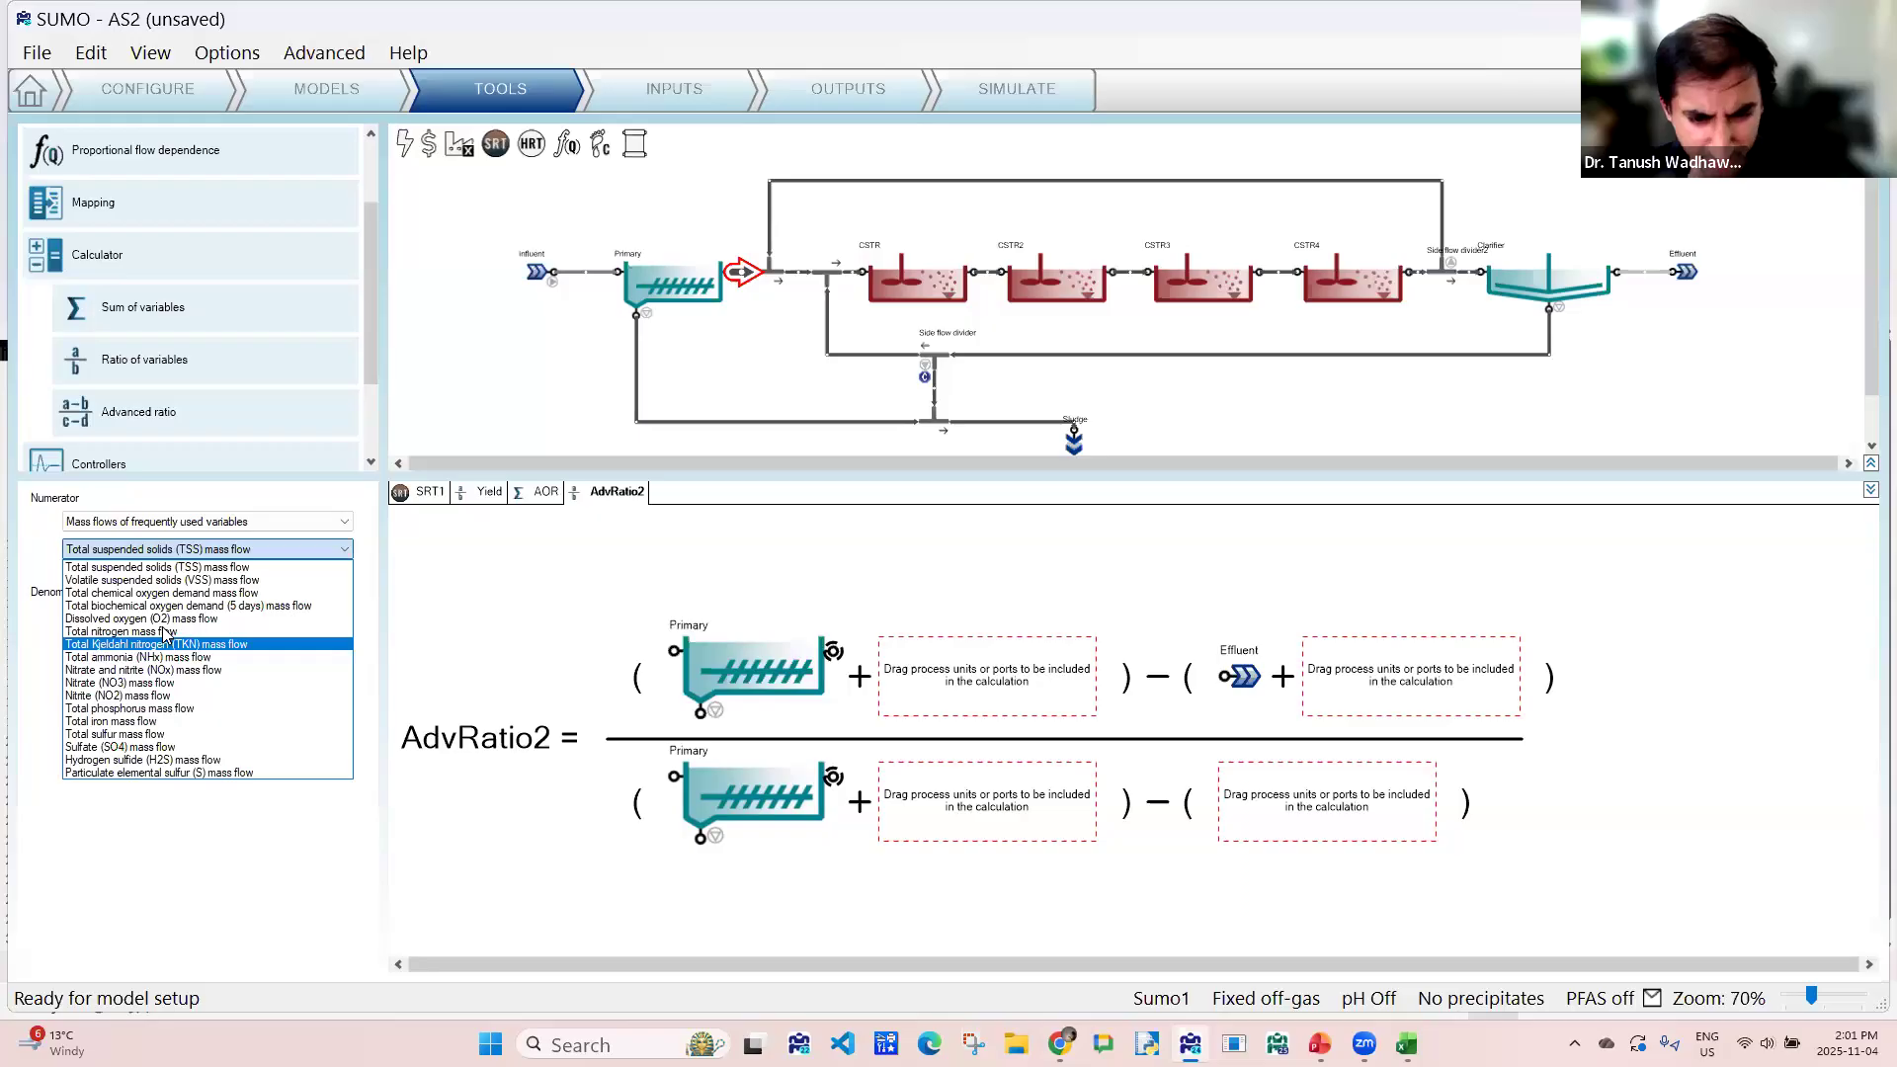
{"action": "left_click", "coordinate": [163, 643]}
{"action": "left_click", "coordinate": [161, 622]}
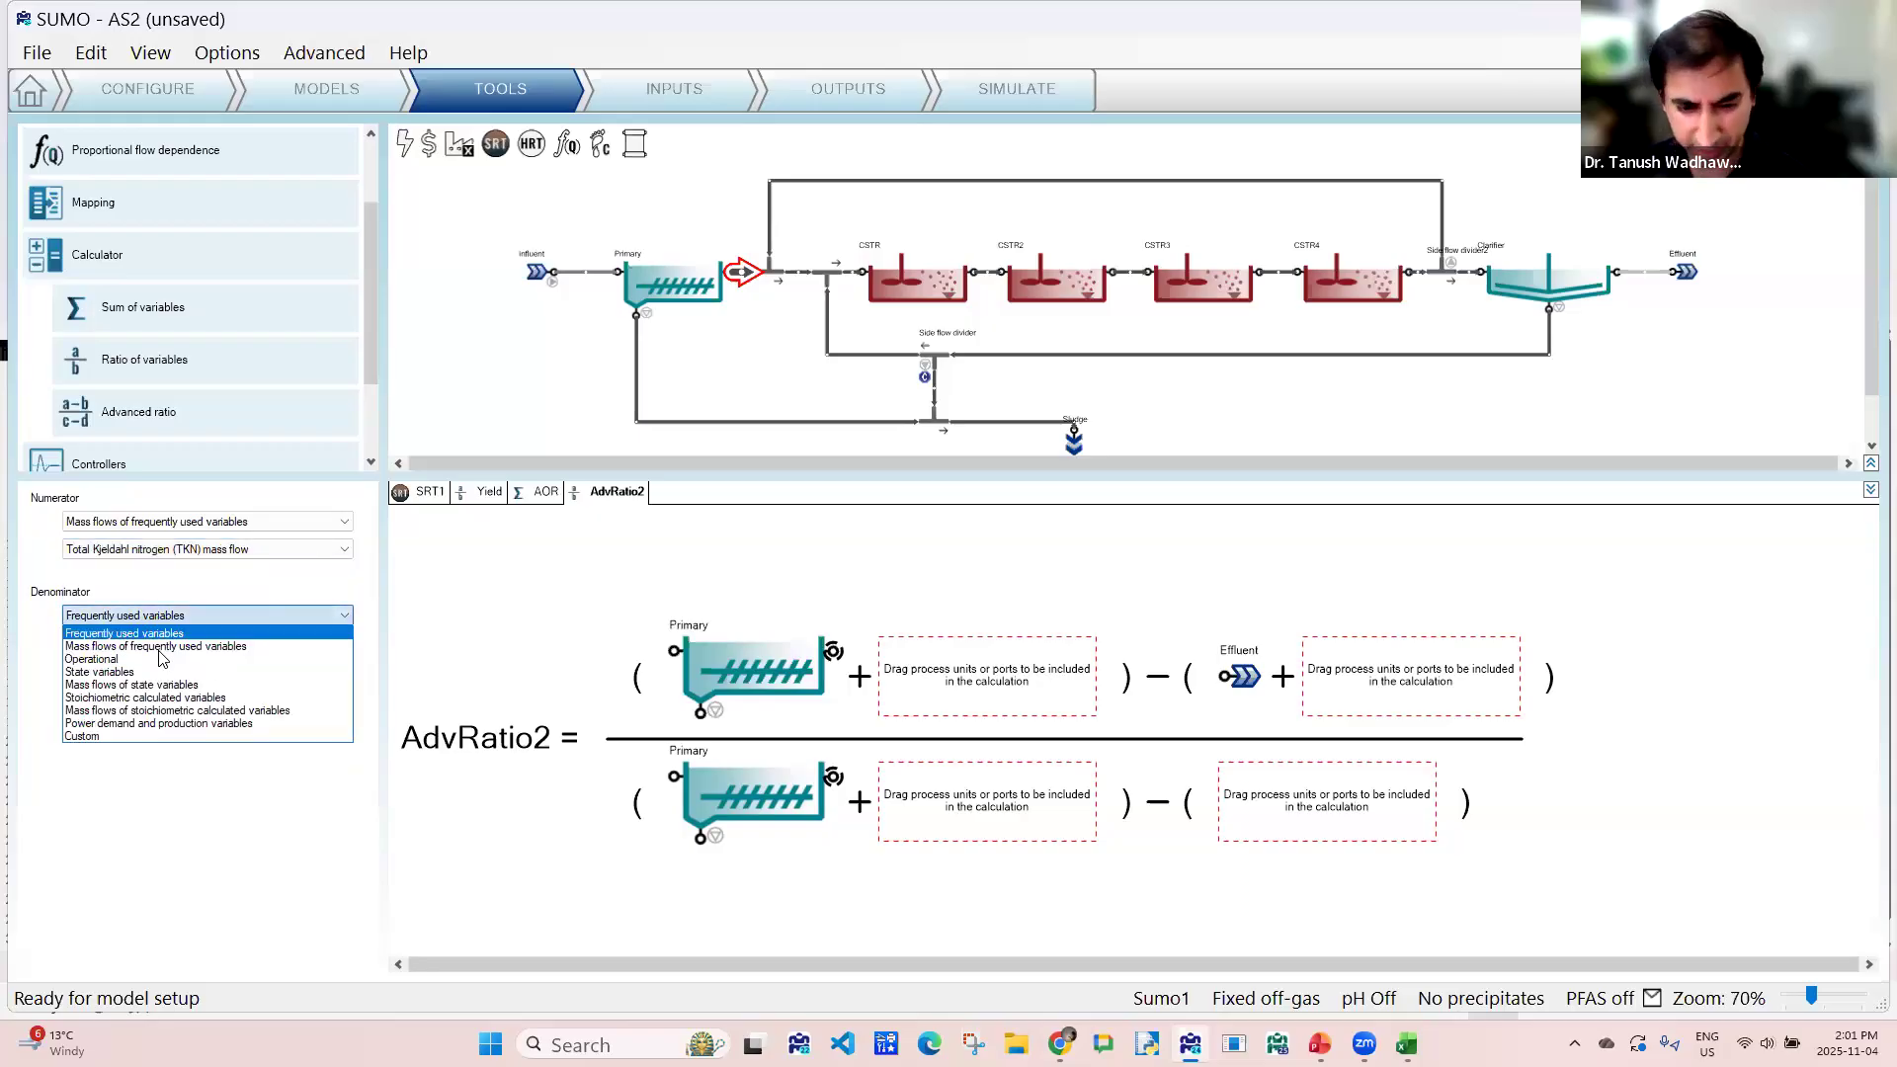
{"action": "left_click", "coordinate": [161, 647]}
{"action": "left_click", "coordinate": [166, 644]}
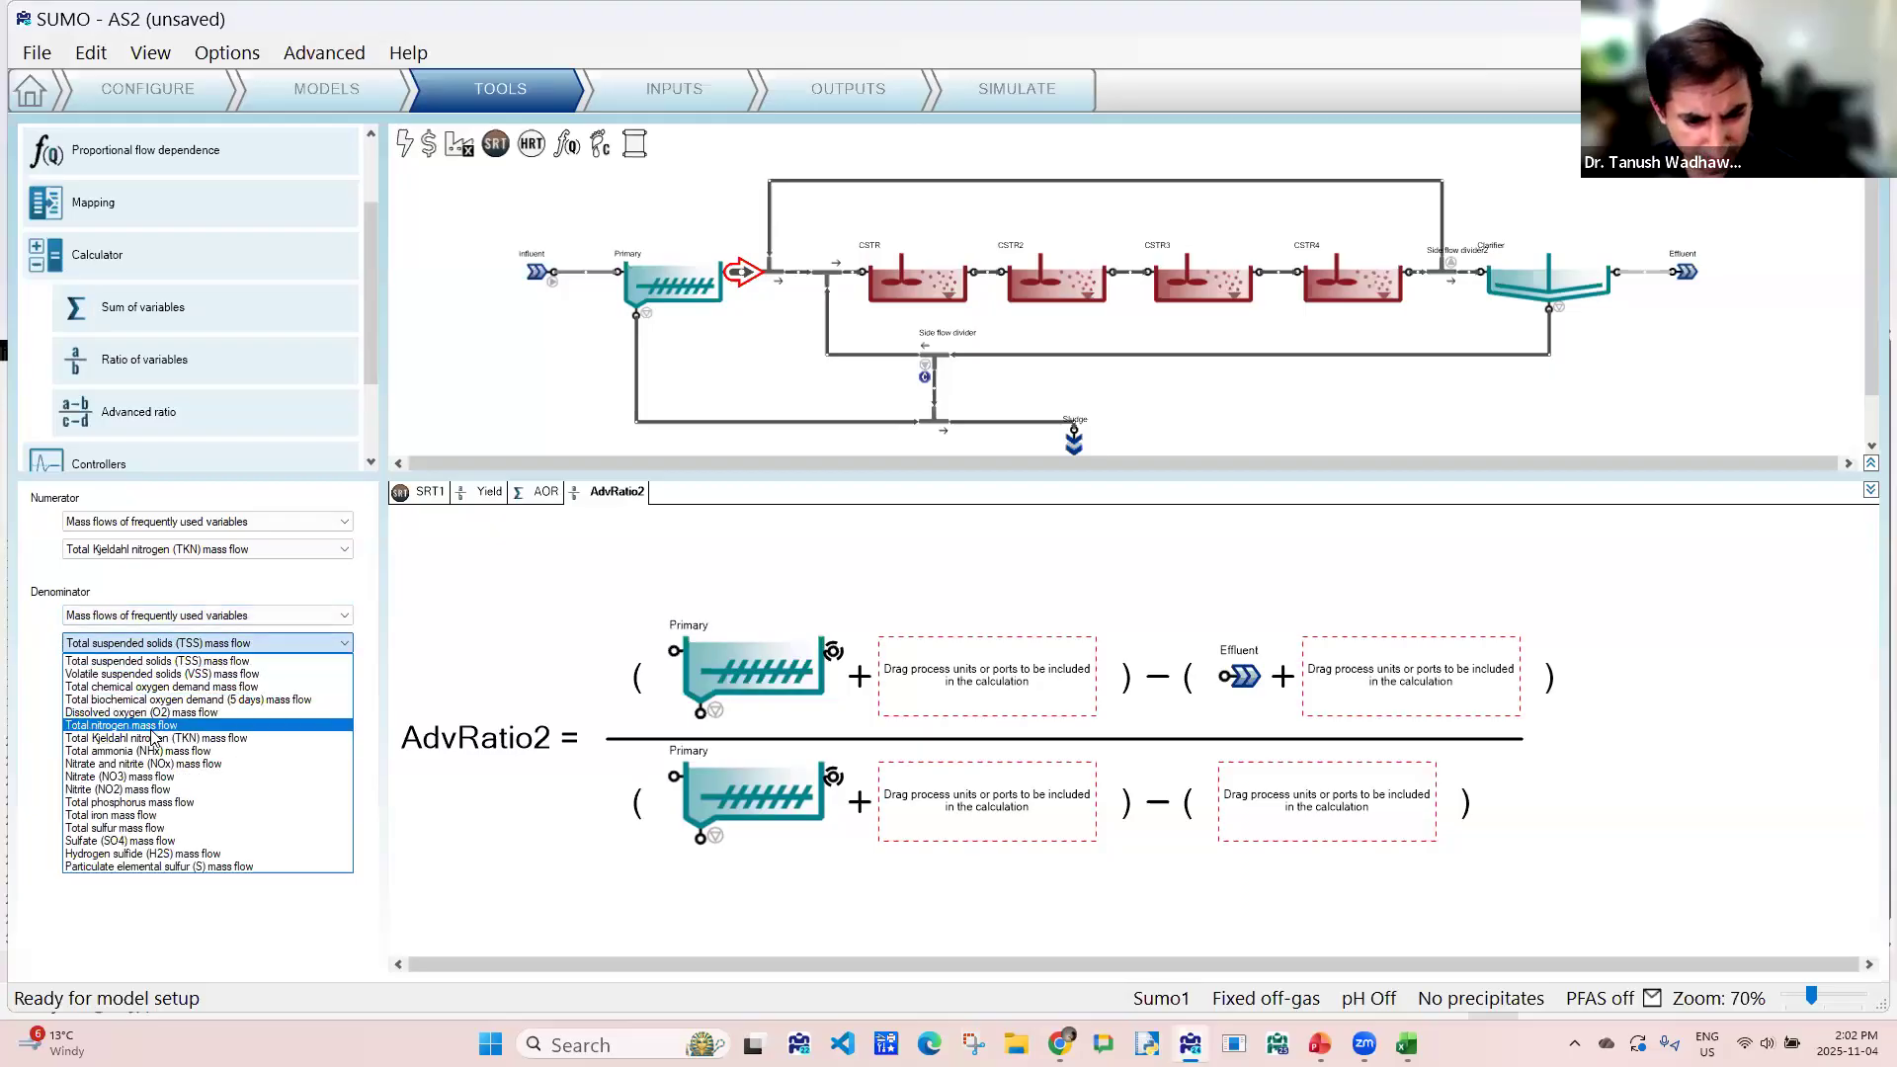
{"action": "left_click", "coordinate": [150, 741]}
- Rename the advanced ratio calculator as Ammonia removal eff
{"action": "double_click", "coordinate": [610, 491]}
{"action": "left_click_drag", "start_coordinate": [616, 491], "coordinate": [569, 483]}
{"action": "type", "text": "Am"}
{"action": "type", "text": "monia removal eff"}
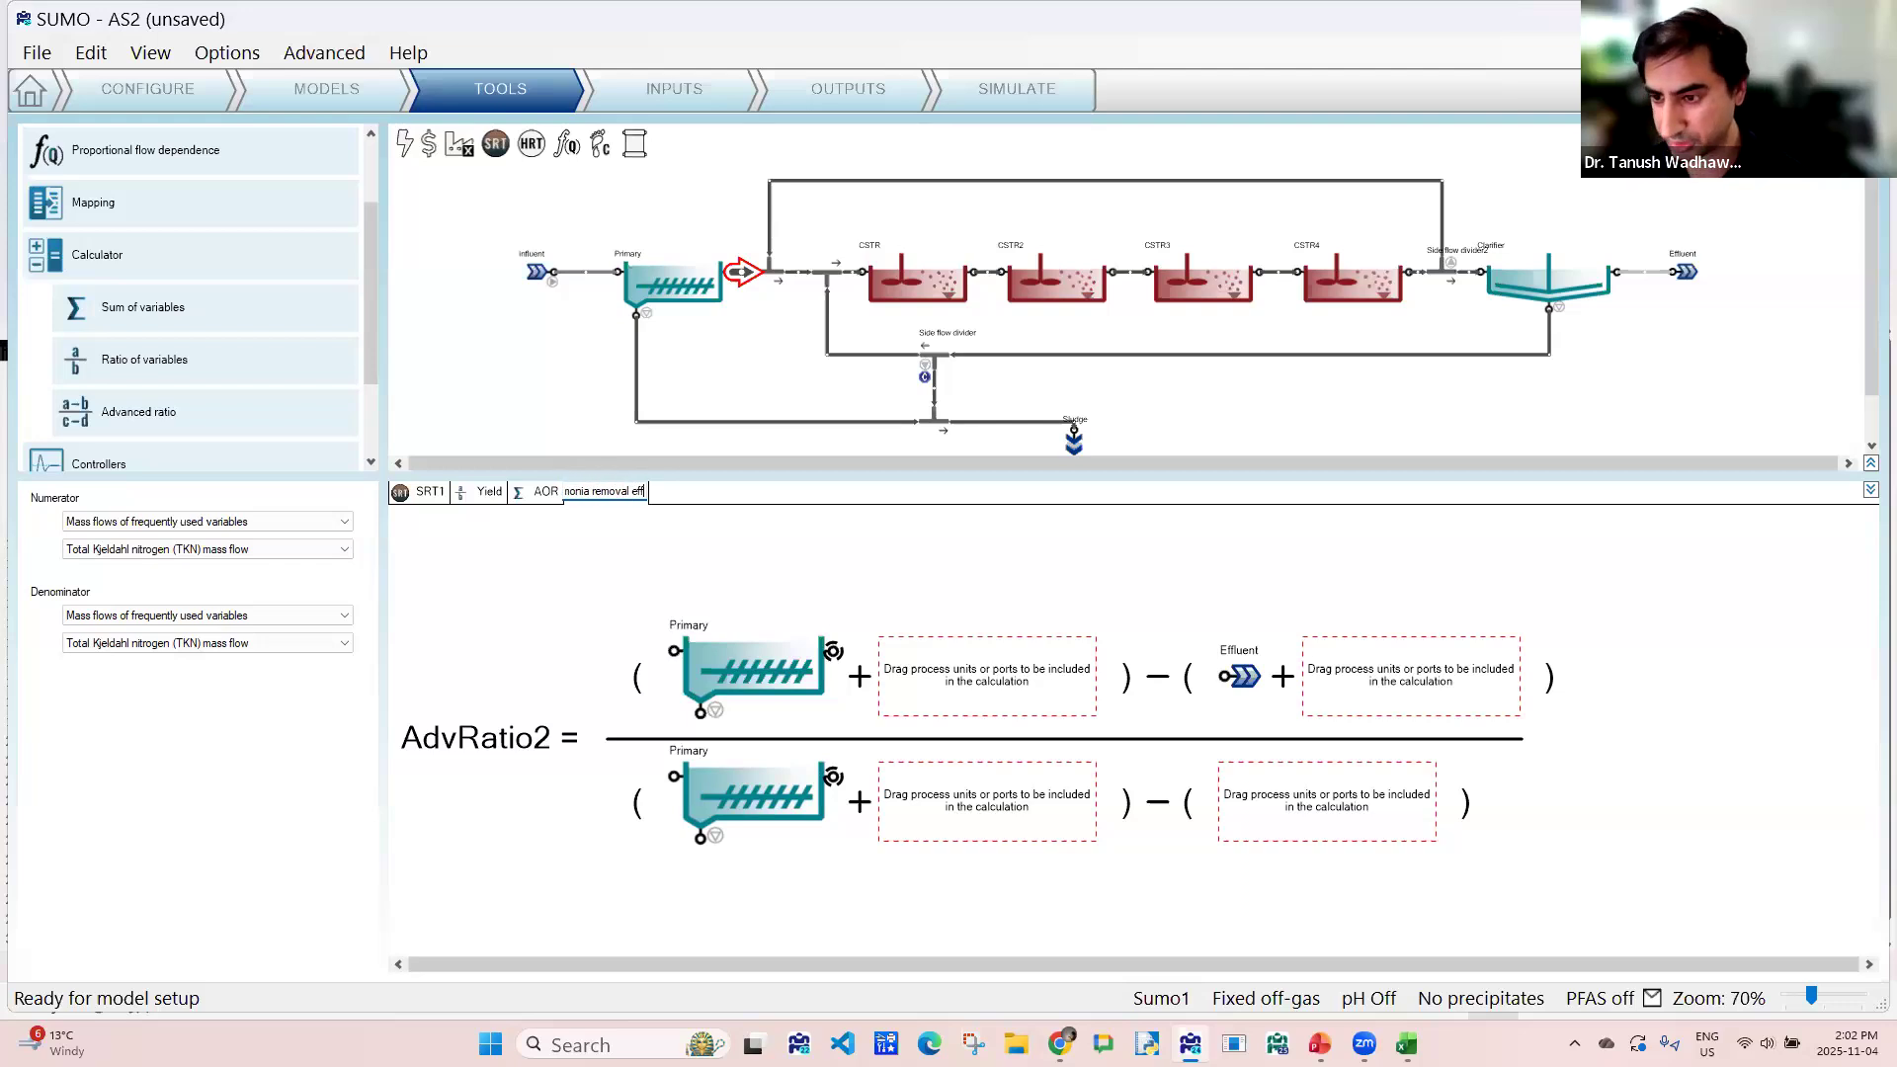
{"action": "key", "text": "Return"}
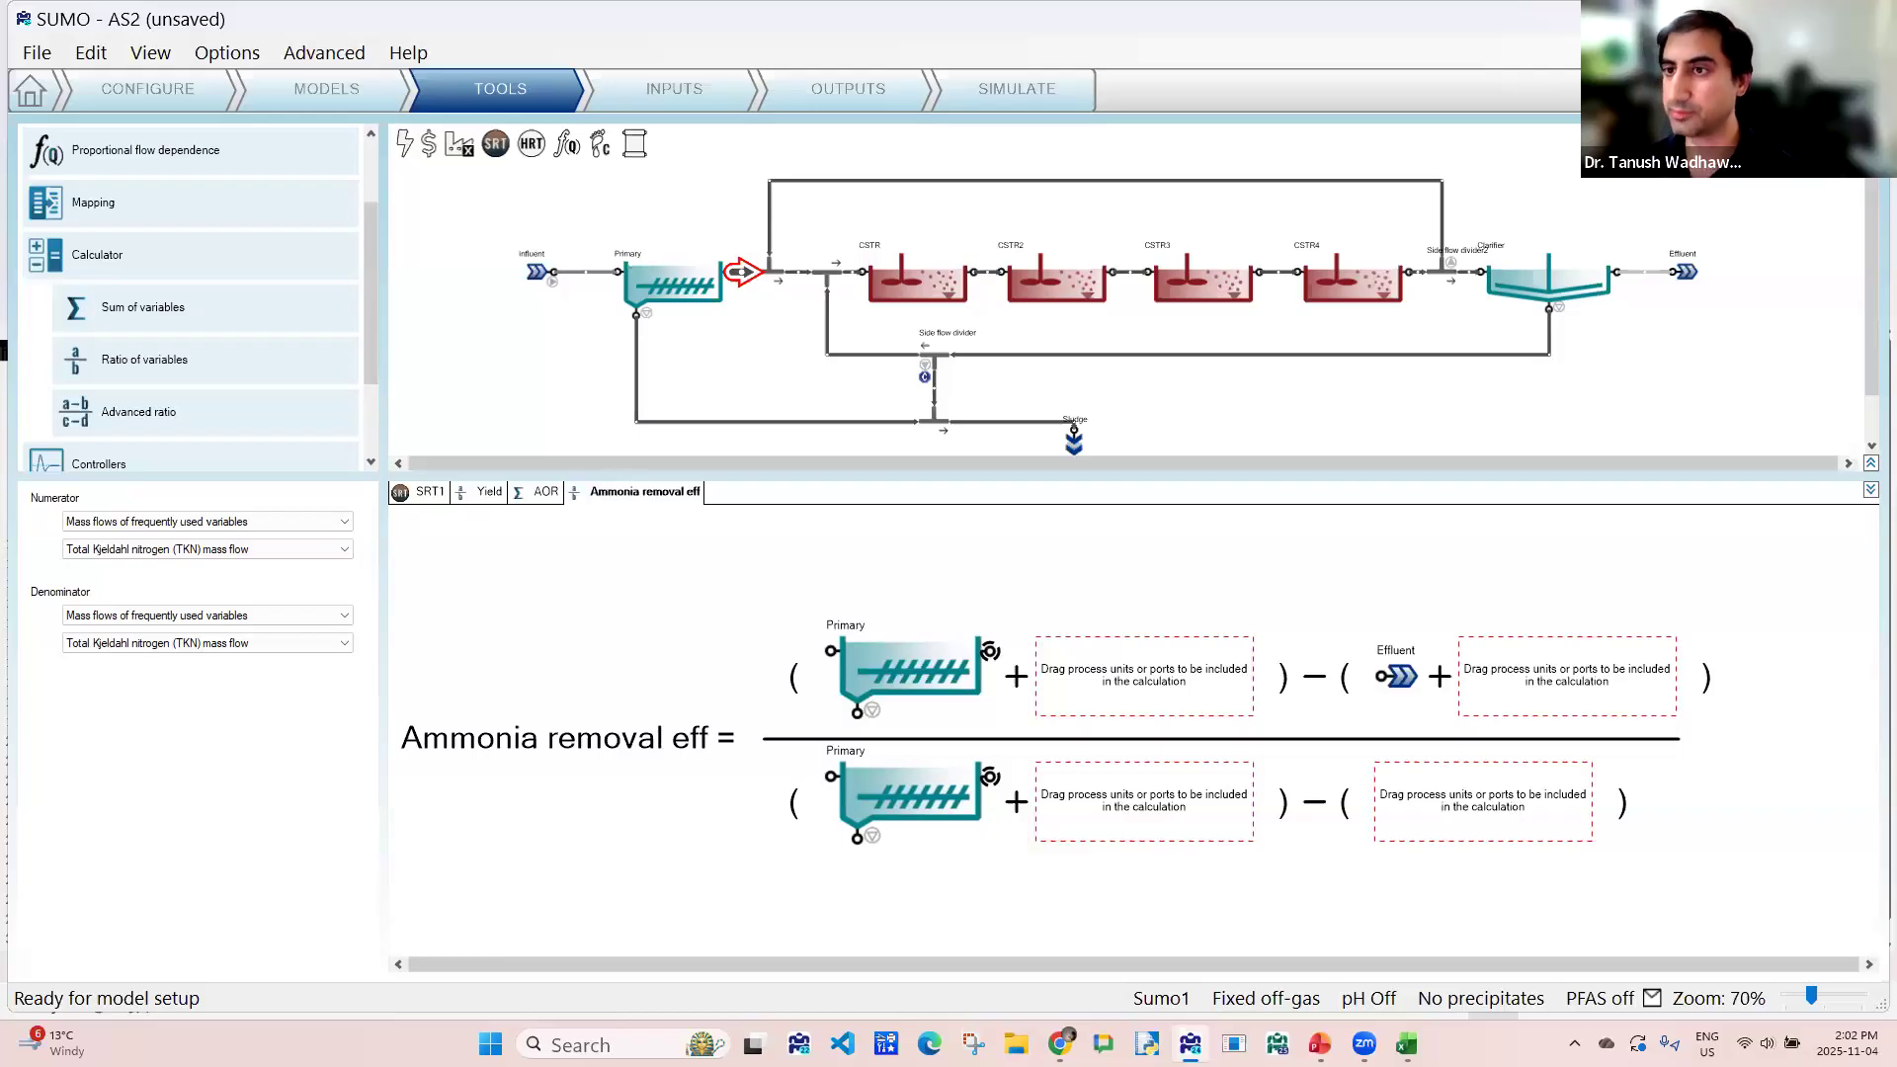
- Set the volume per train to 0.65 MG for CSTR, CSTR2, CSTR3 and CSTR4 together, and check the setting on each reactor
{"action": "left_click", "coordinate": [721, 87]}
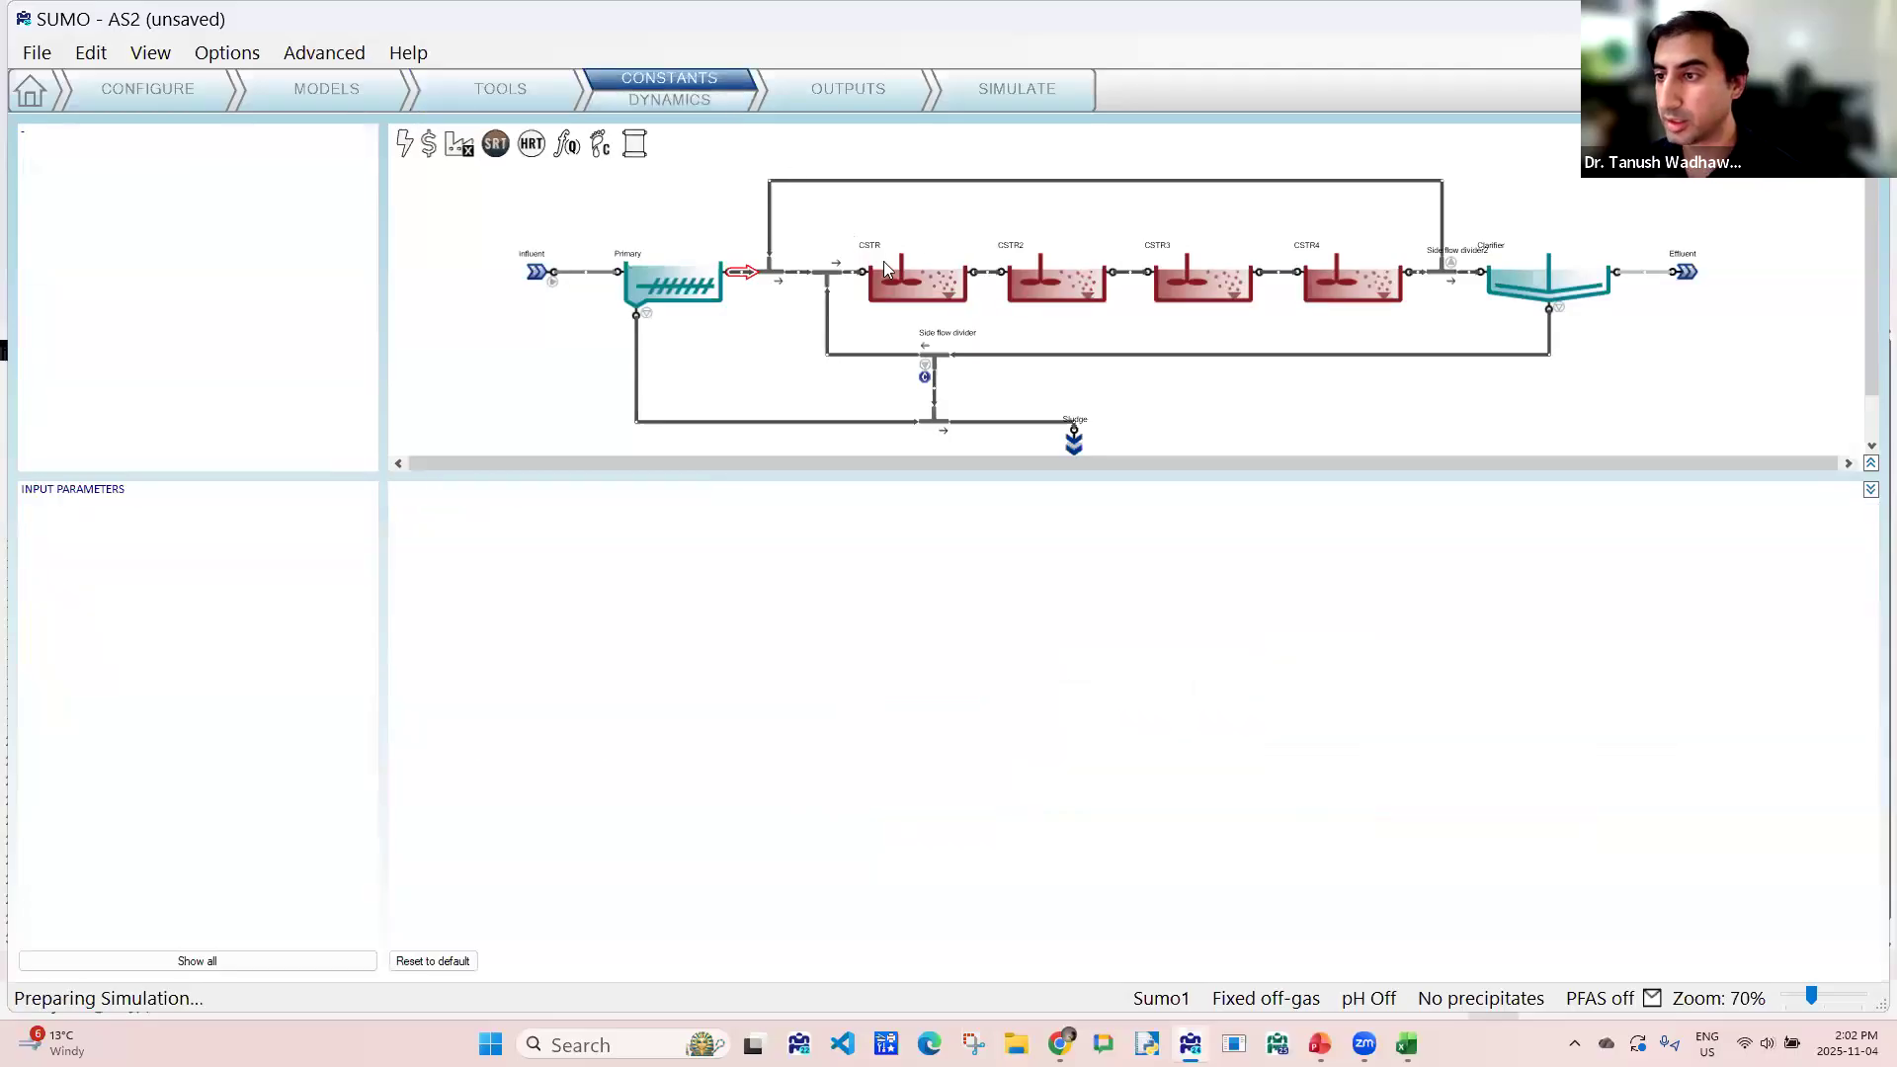
{"action": "left_click", "coordinate": [968, 289]}
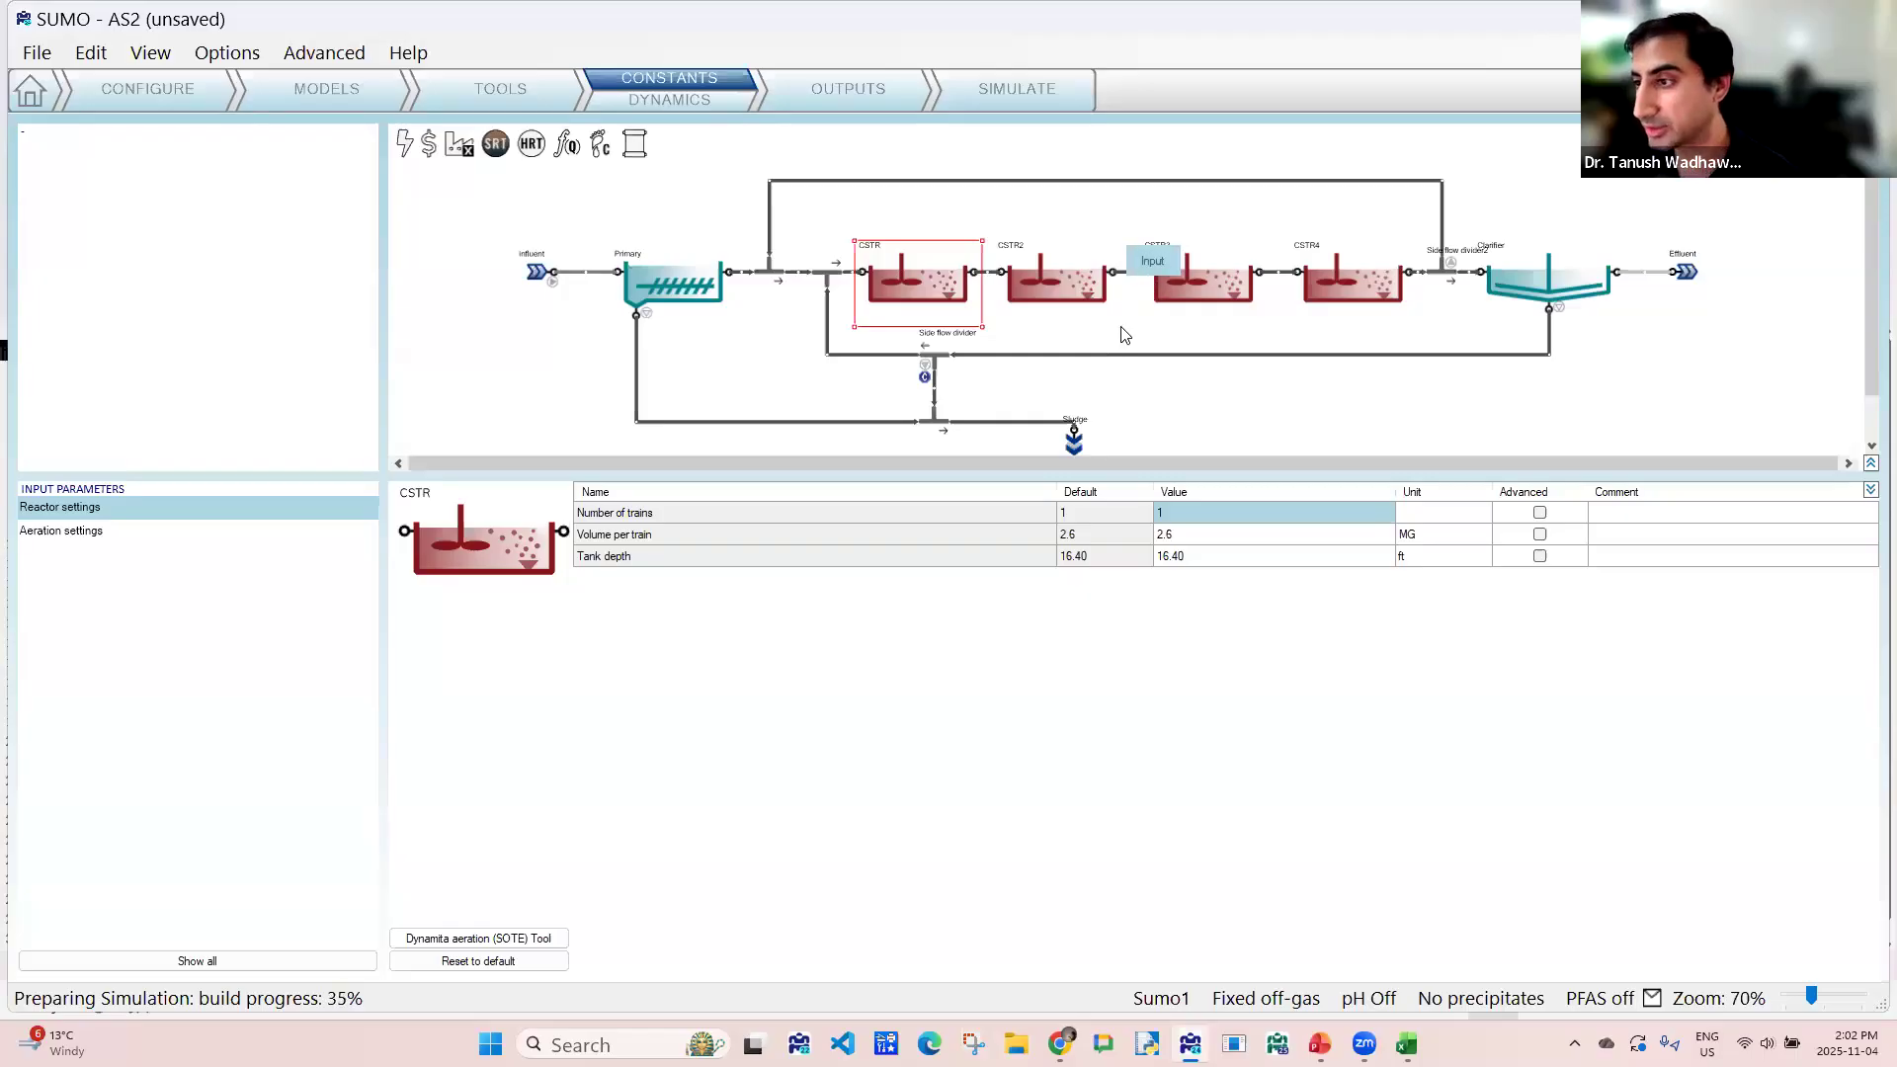
{"action": "left_click", "coordinate": [1092, 297]}
{"action": "left_click", "coordinate": [1203, 286], "text": "ctrl"}
{"action": "left_click", "coordinate": [1347, 279], "text": "ctrl"}
{"action": "left_click", "coordinate": [1196, 534]}
{"action": "key", "text": "BackSpace"}
{"action": "type", "text": ".65"}
{"action": "key", "text": "Return"}
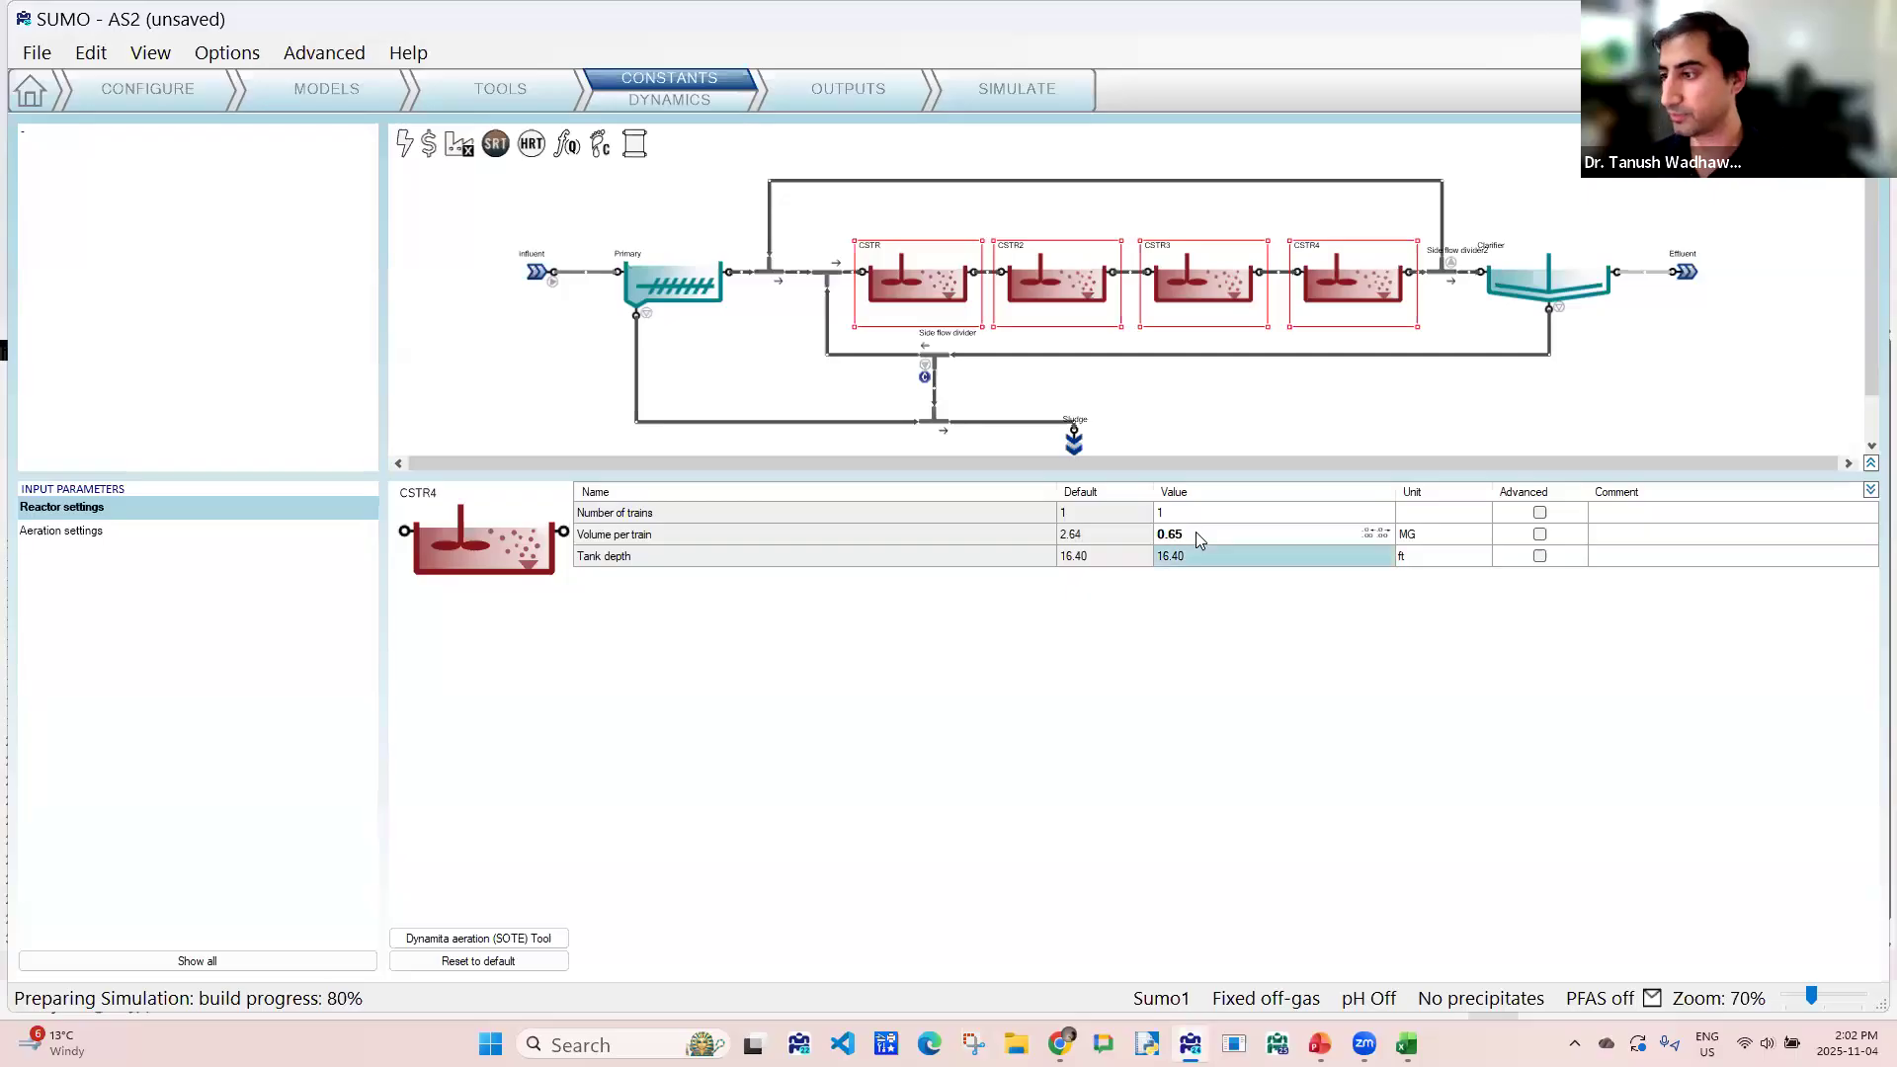
{"action": "left_click", "coordinate": [919, 272]}
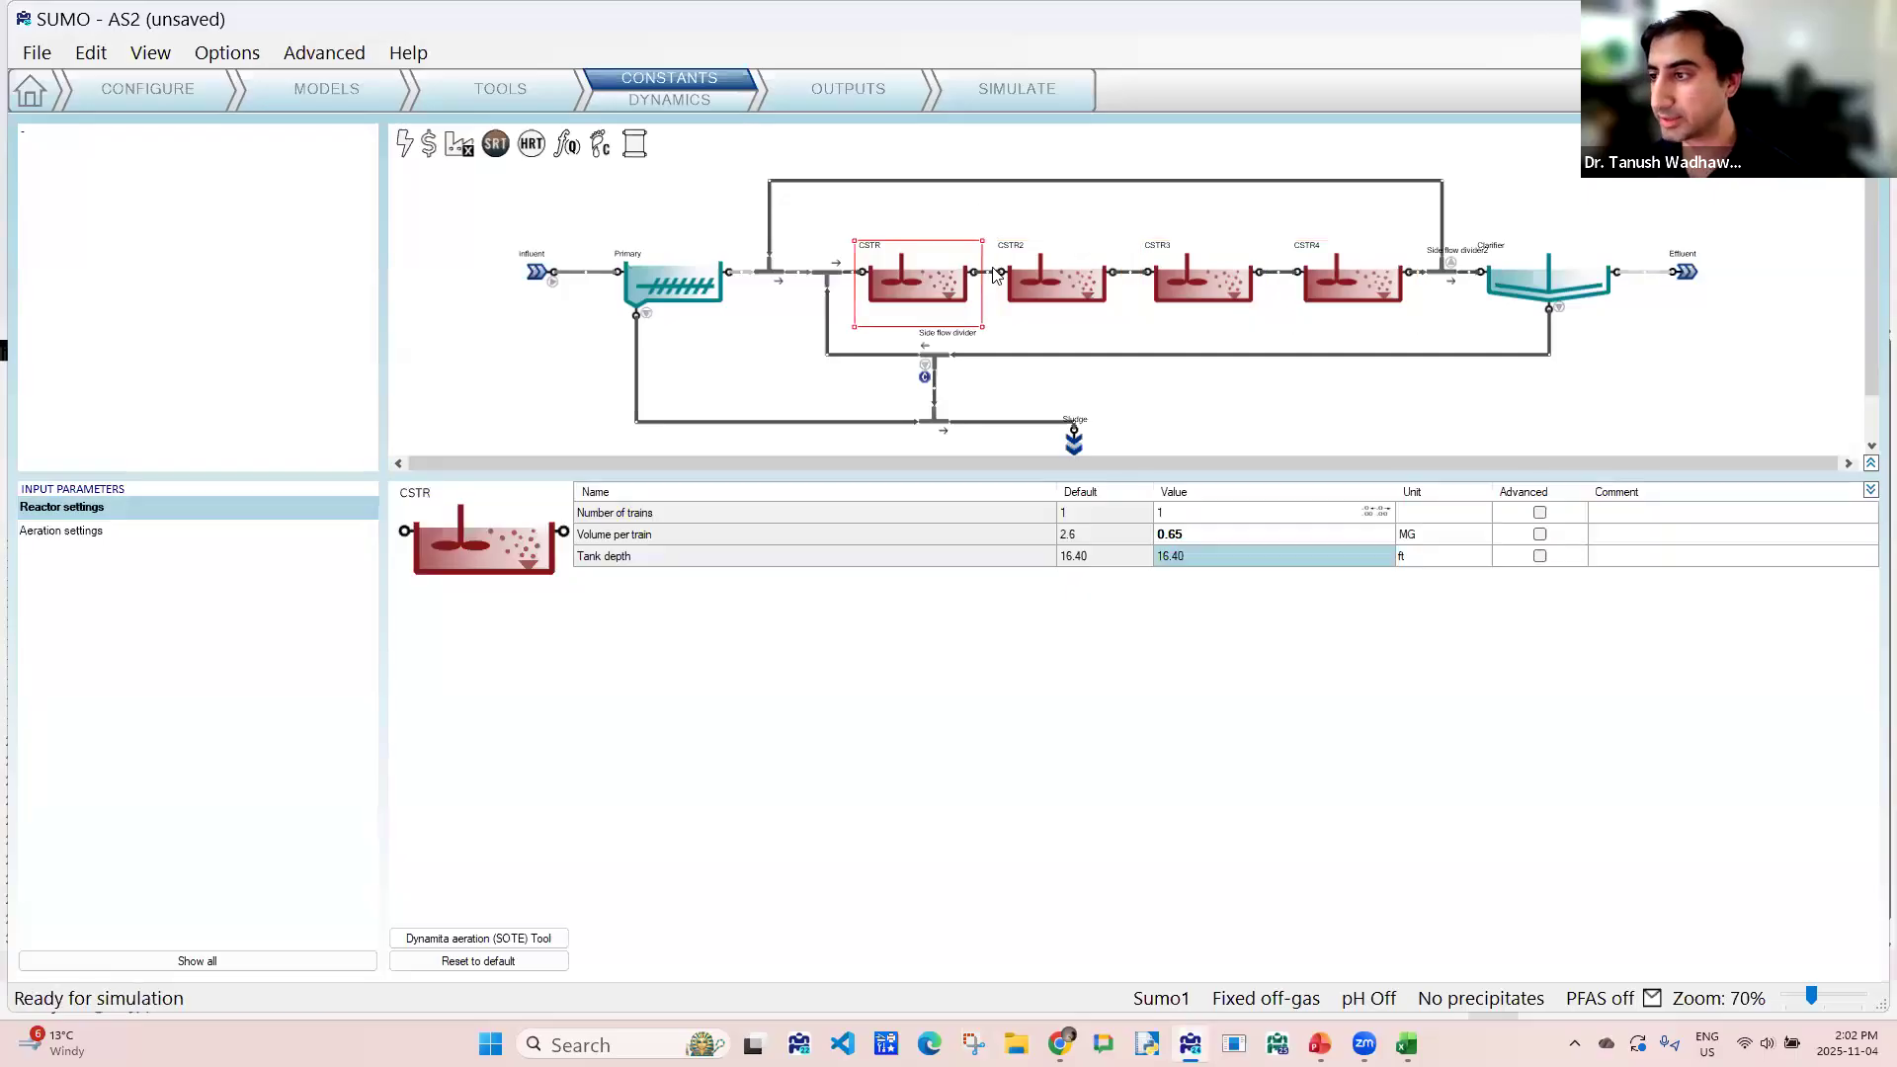
{"action": "left_click", "coordinate": [1069, 284]}
{"action": "left_click", "coordinate": [1191, 286]}
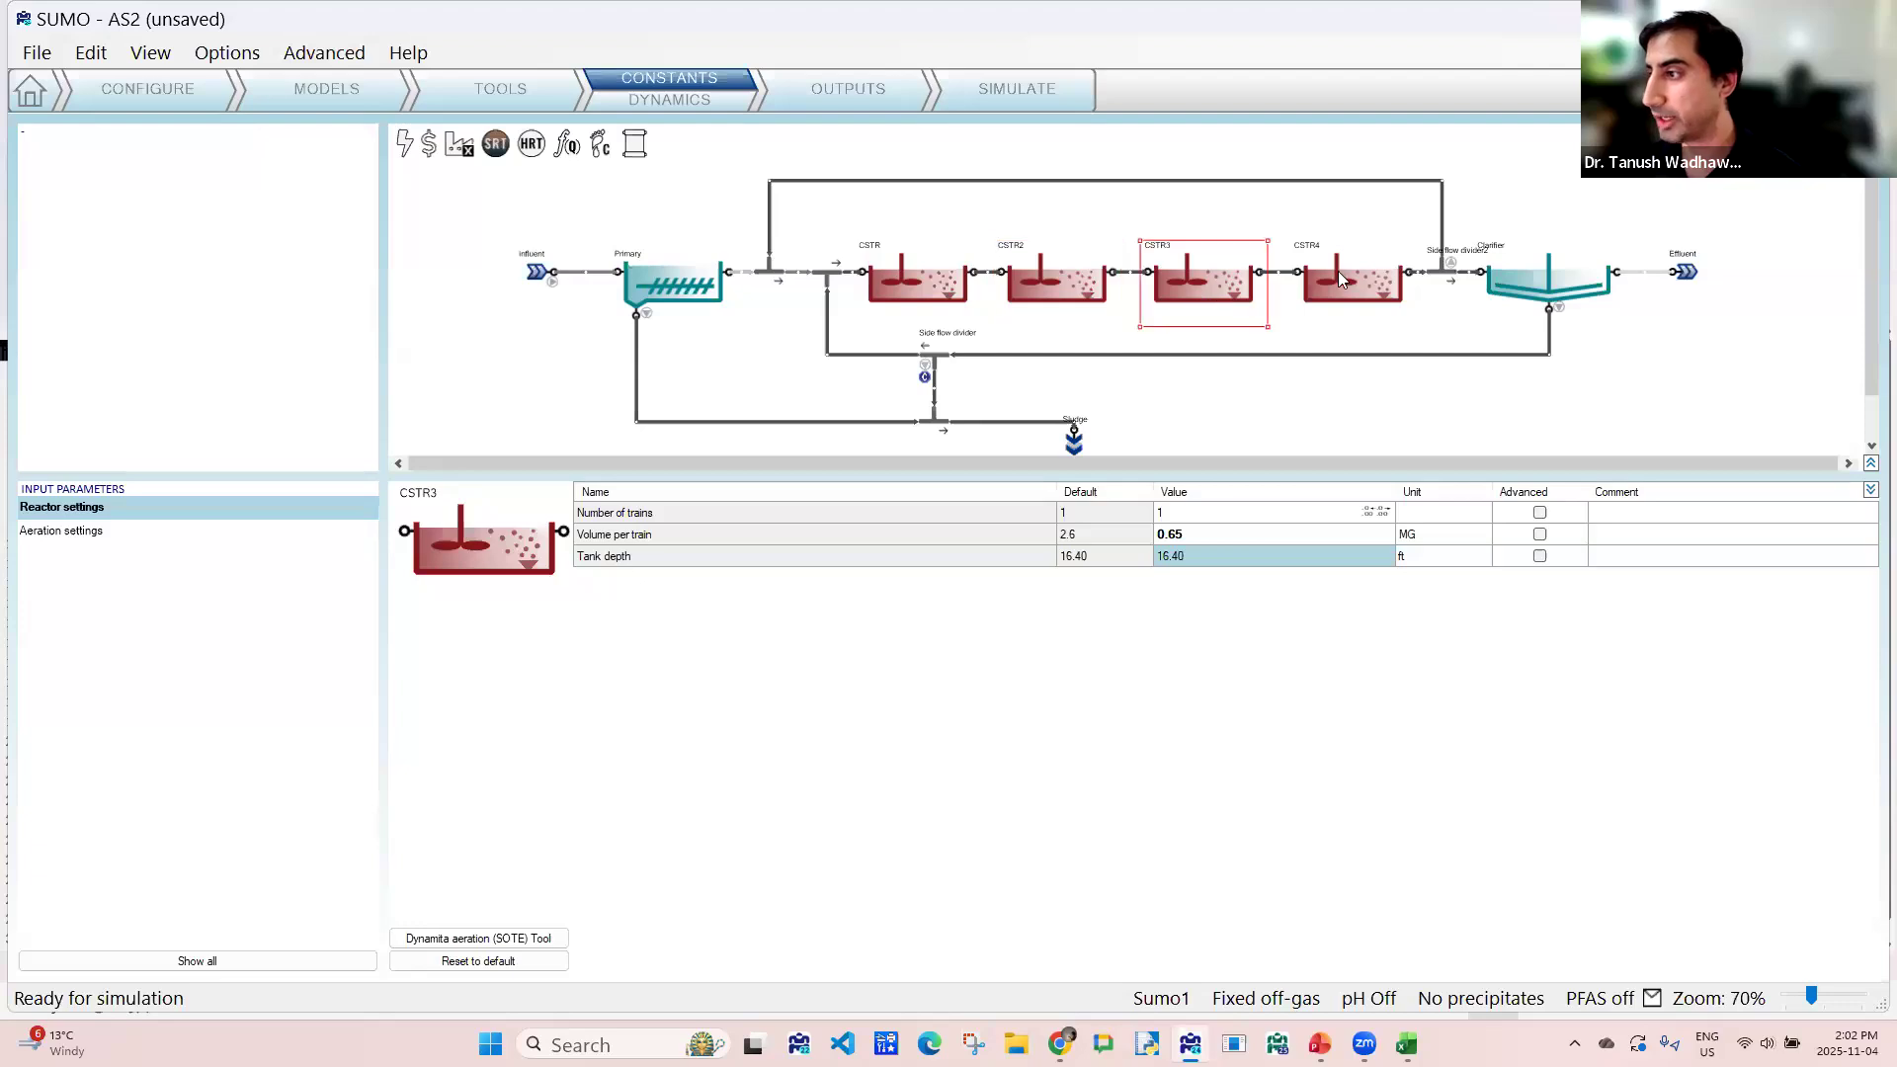
{"action": "left_click", "coordinate": [1331, 303]}
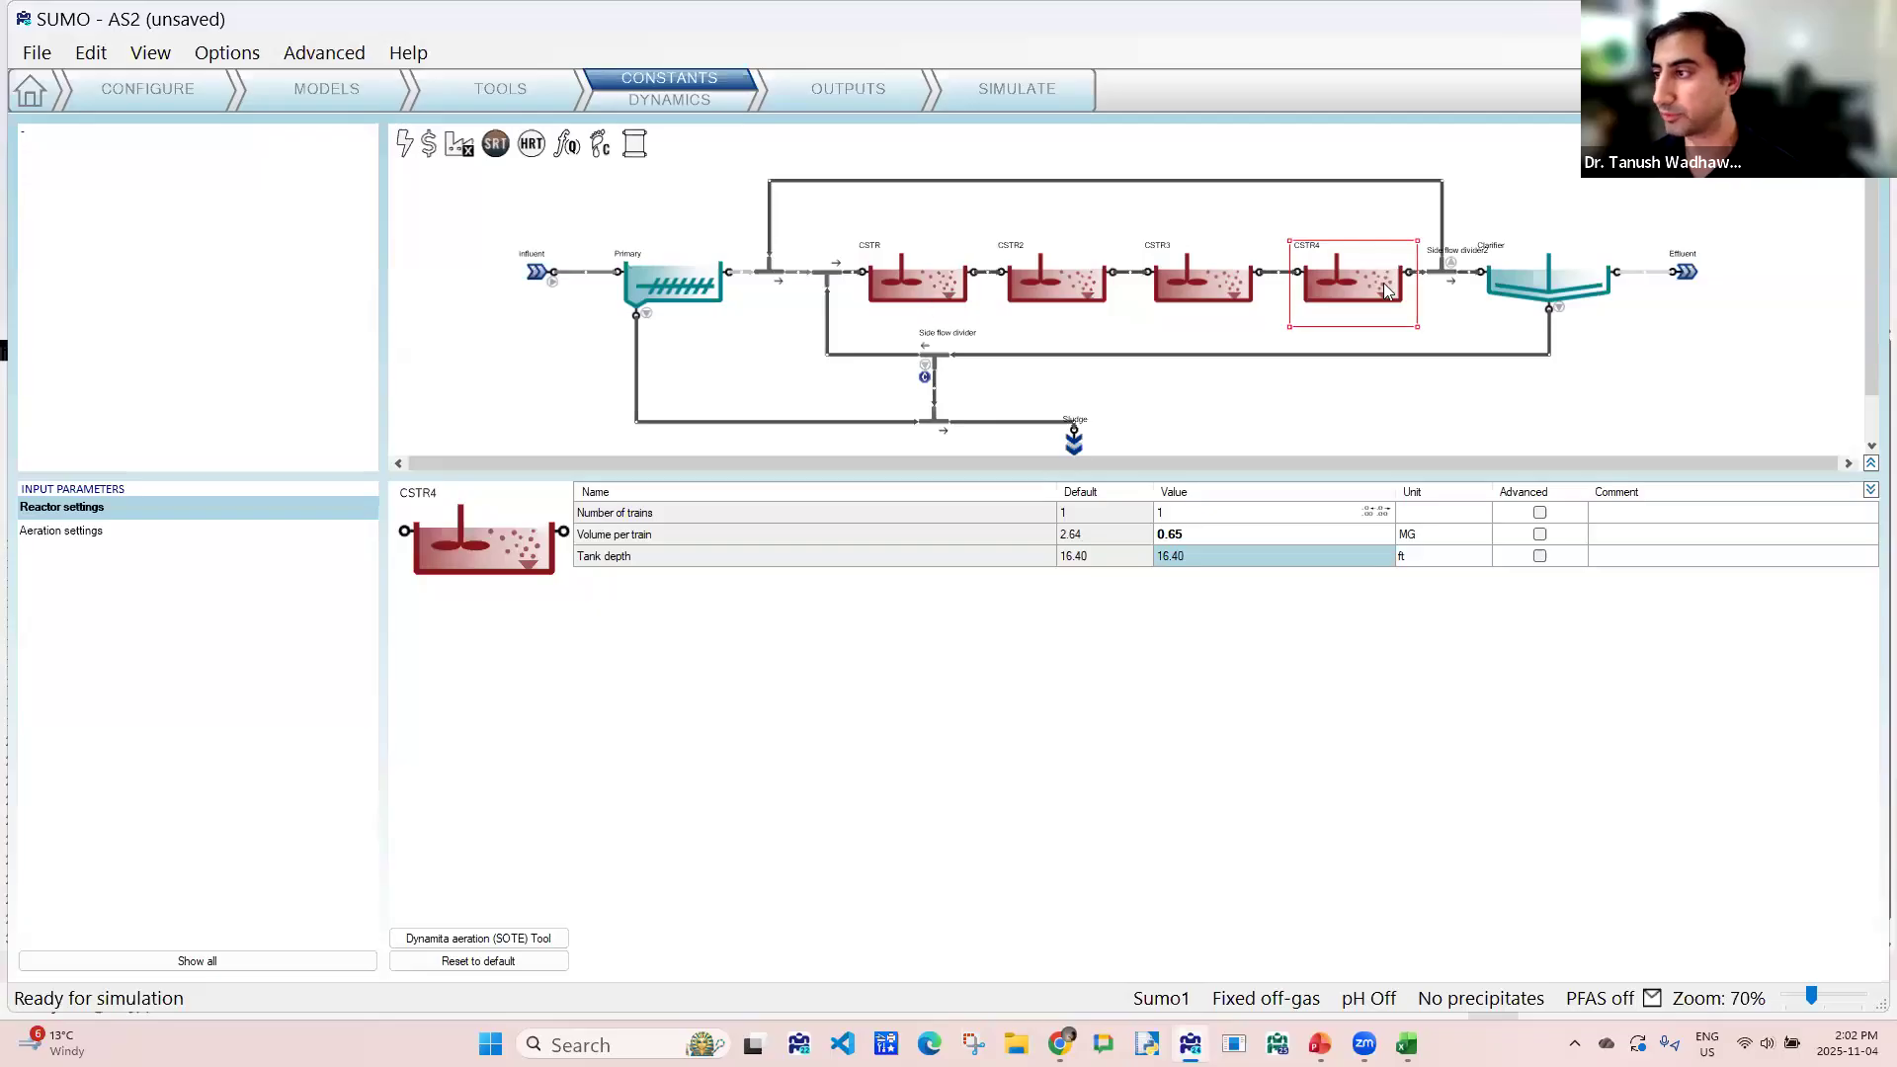
- Set the pumped flow of Side flow divider2, on the internal recycle after CSTR4, to 0.0 MGD
{"action": "mouse_move", "coordinate": [1386, 294]}
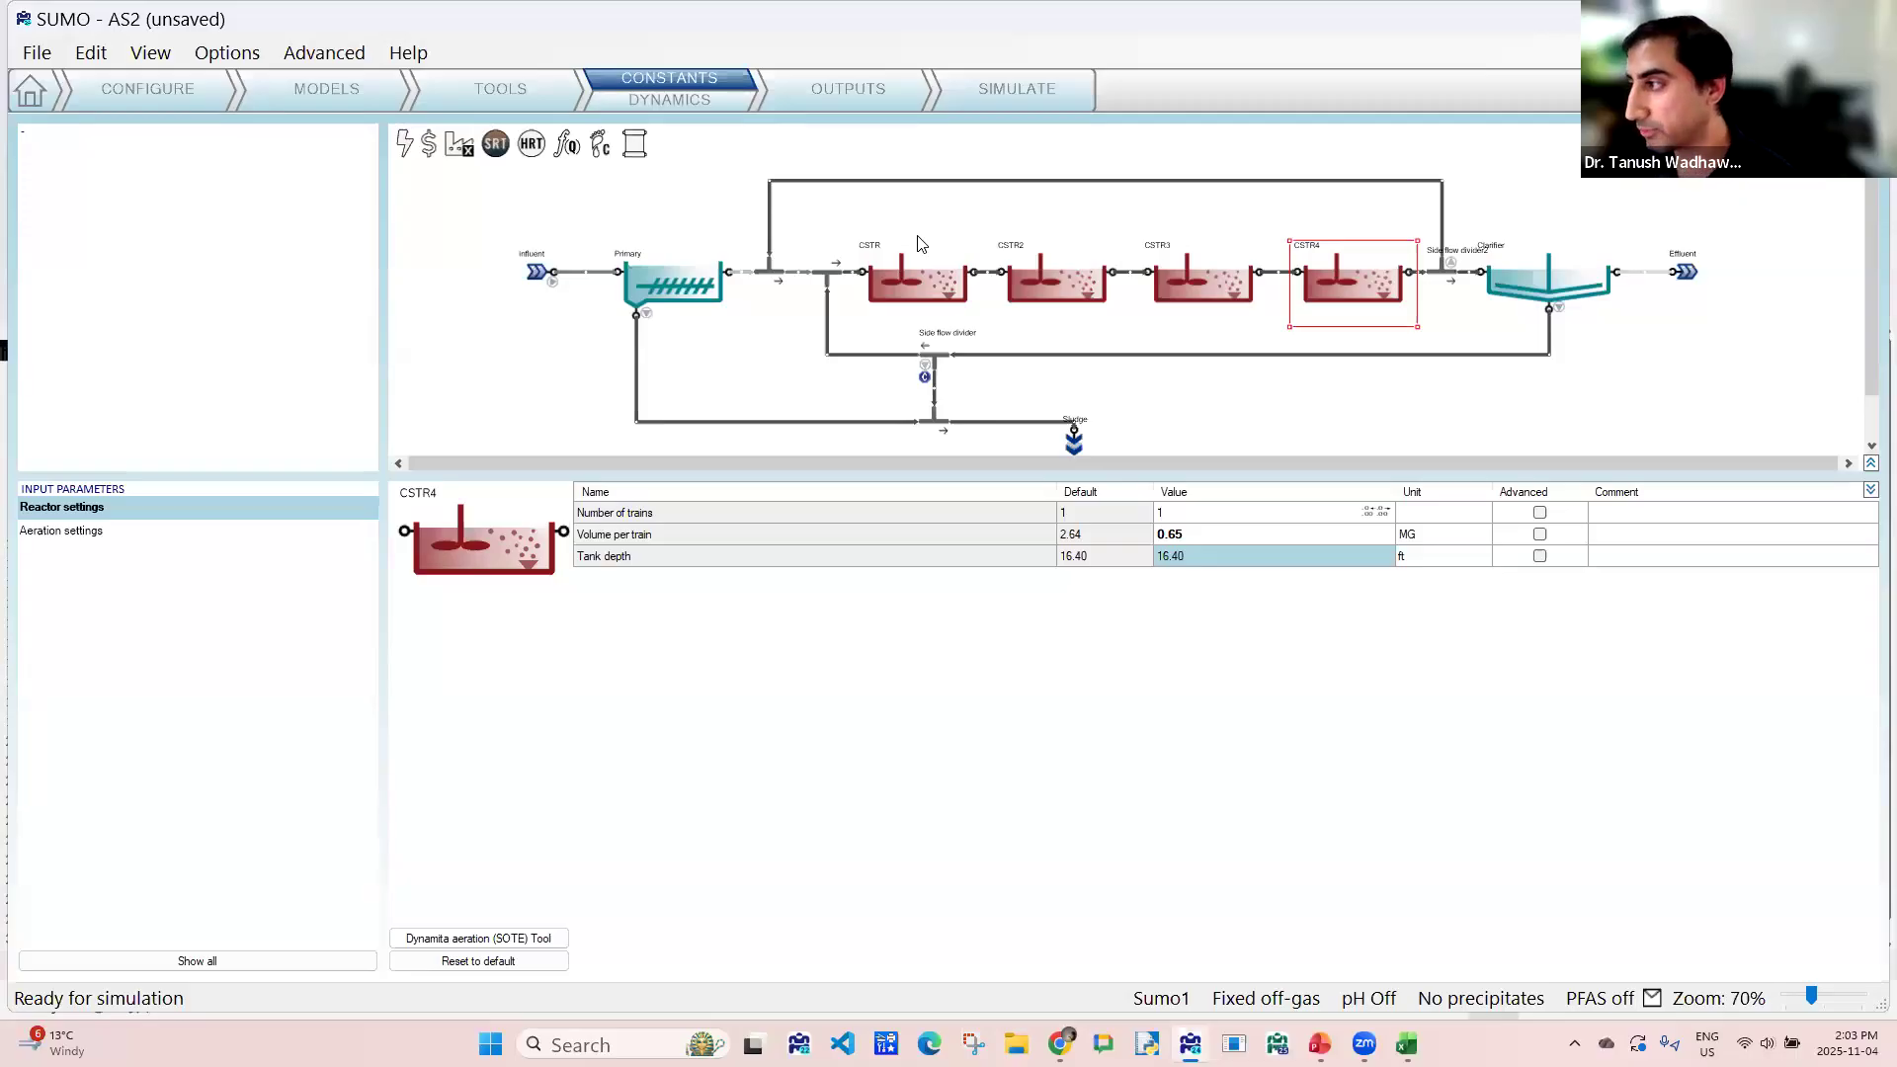
{"action": "left_click", "coordinate": [1446, 274]}
{"action": "left_click", "coordinate": [1187, 524]}
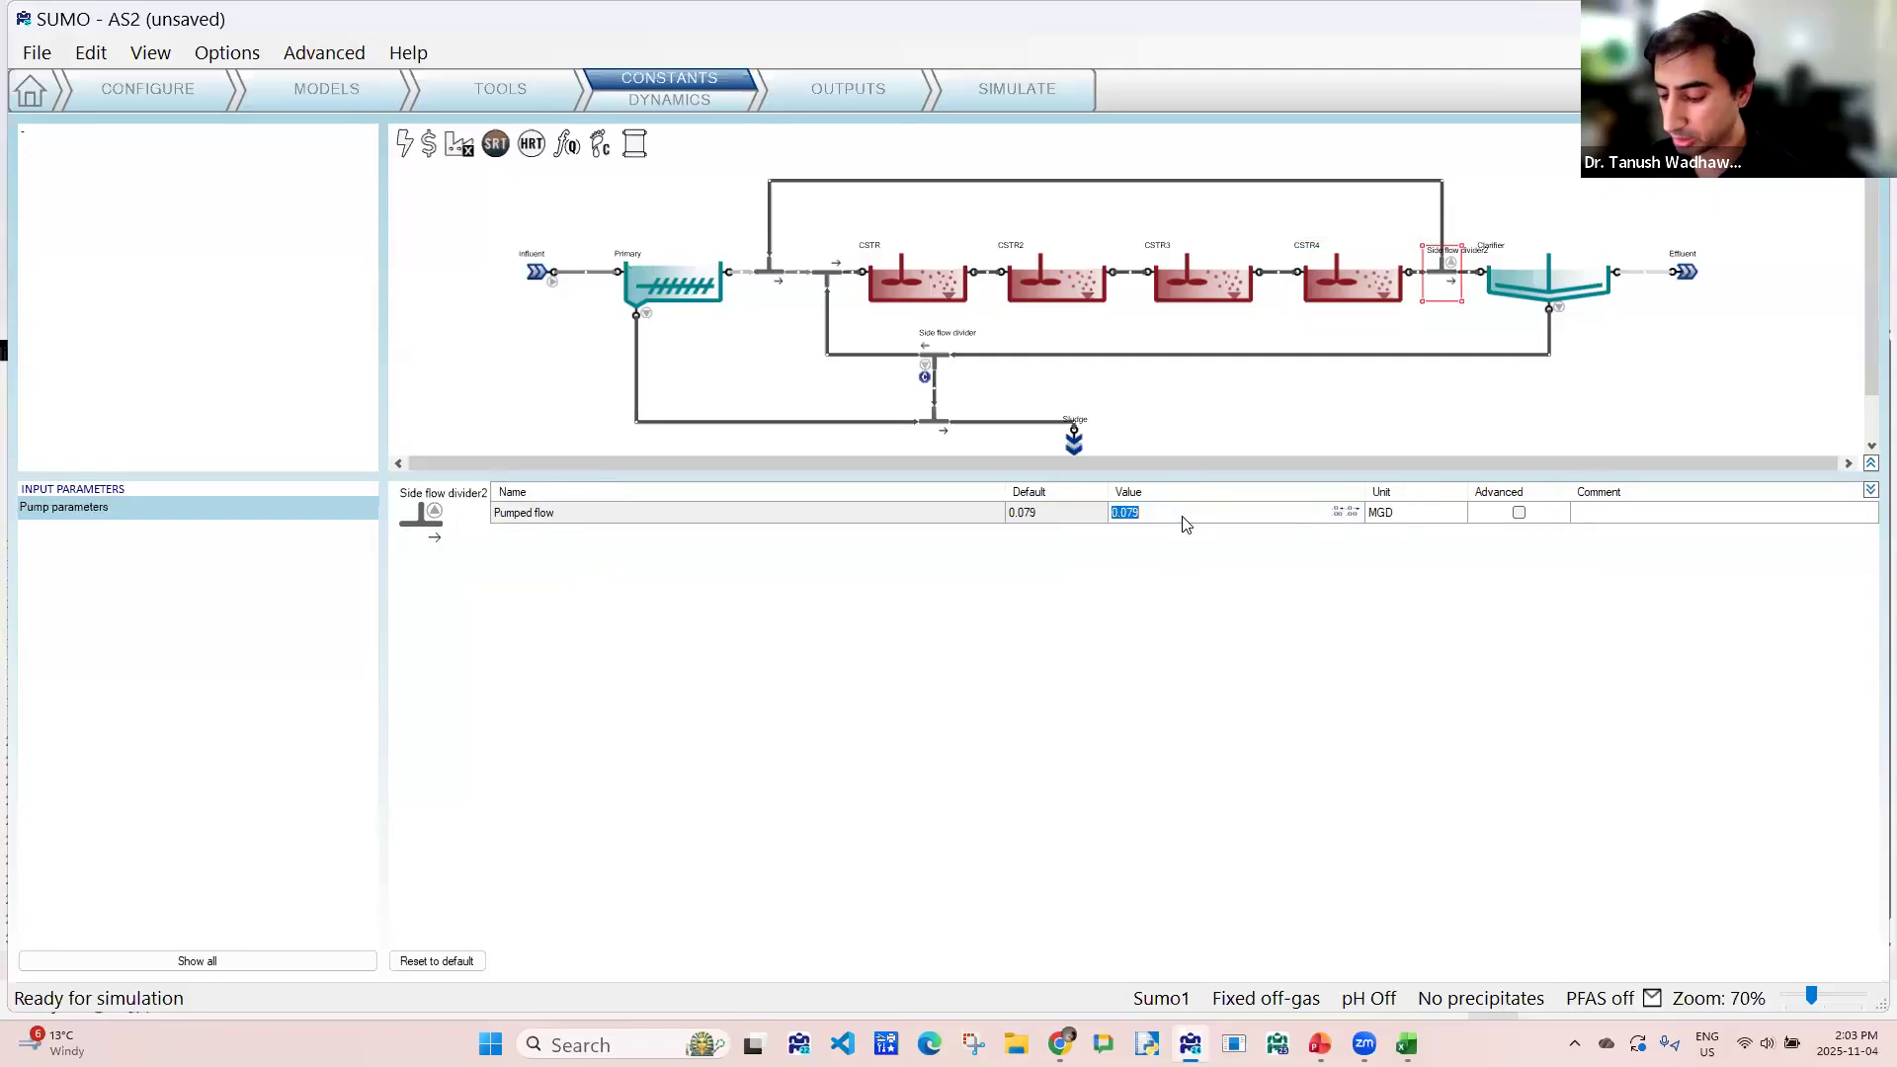
{"action": "type", "text": "0.0"}
{"action": "key", "text": "Return"}
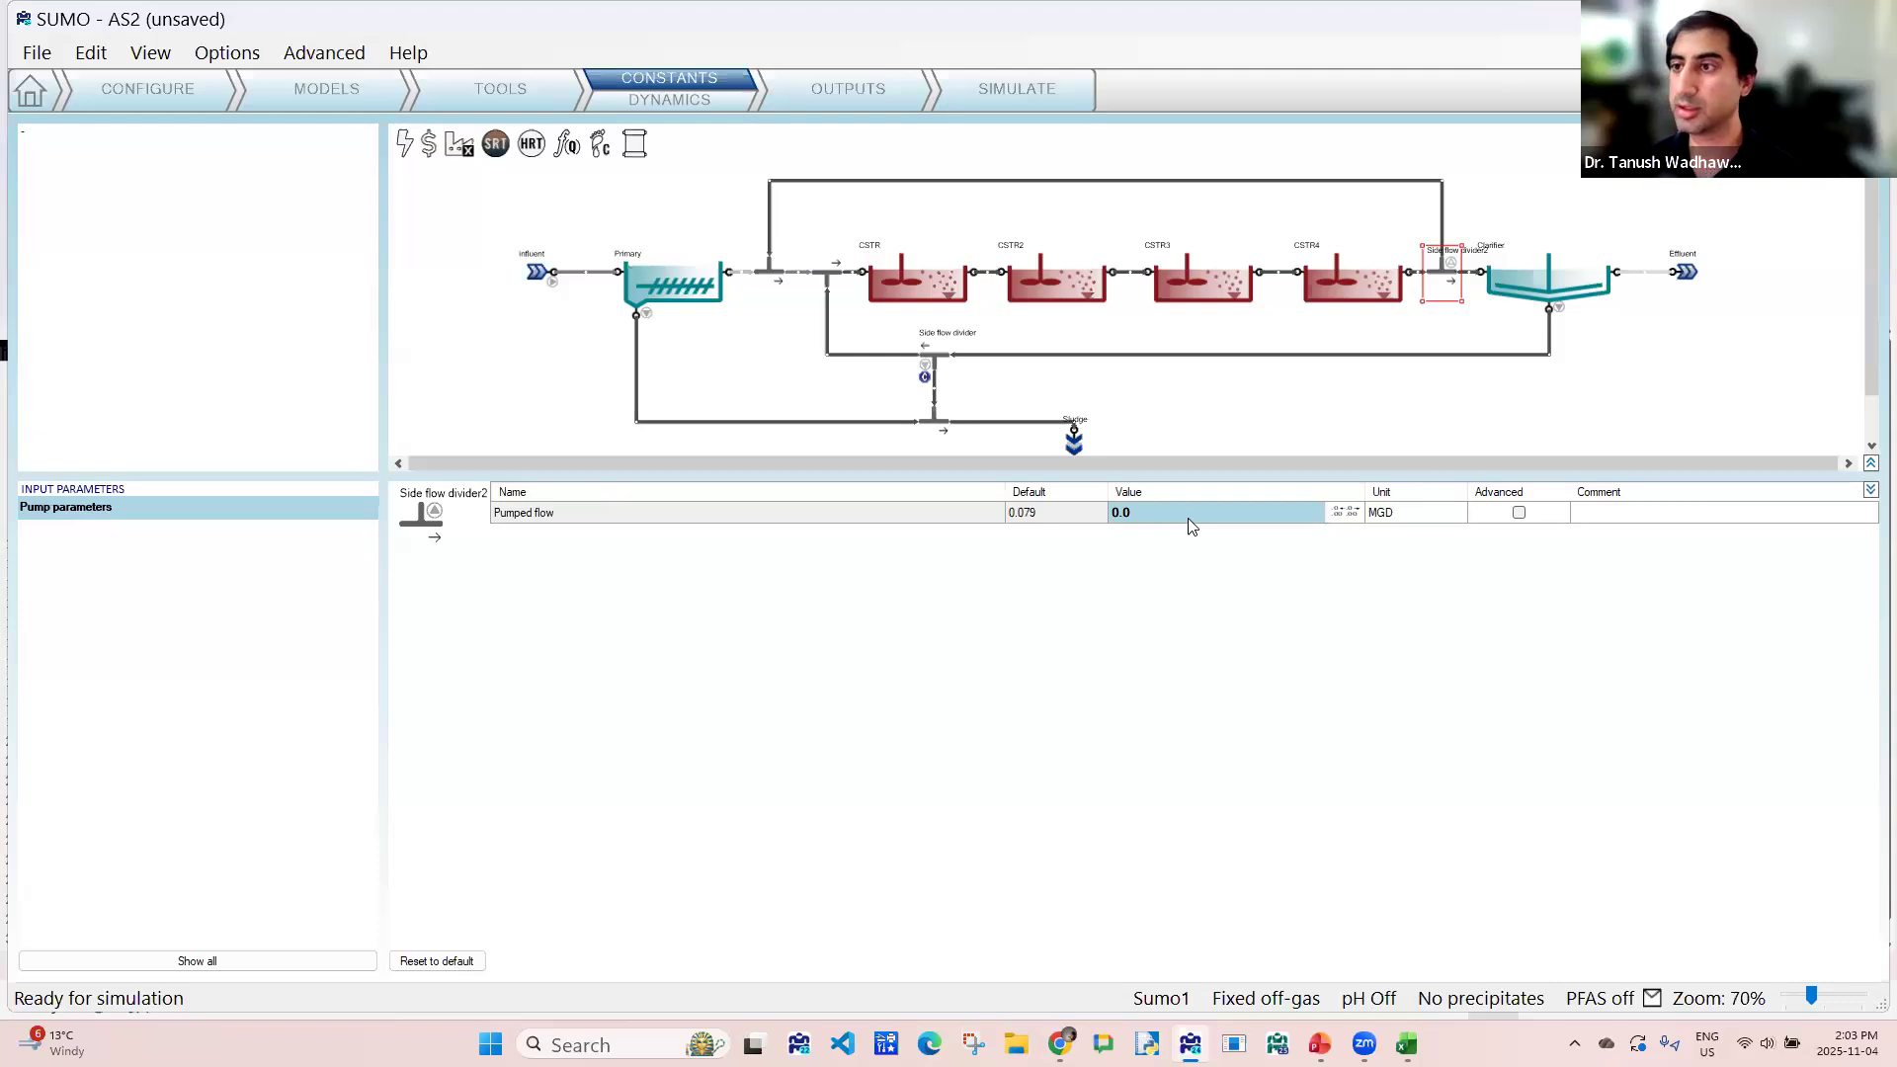
- Add the plantwide calculated AOR variable to the AOR output chart
{"action": "left_click", "coordinate": [863, 97]}
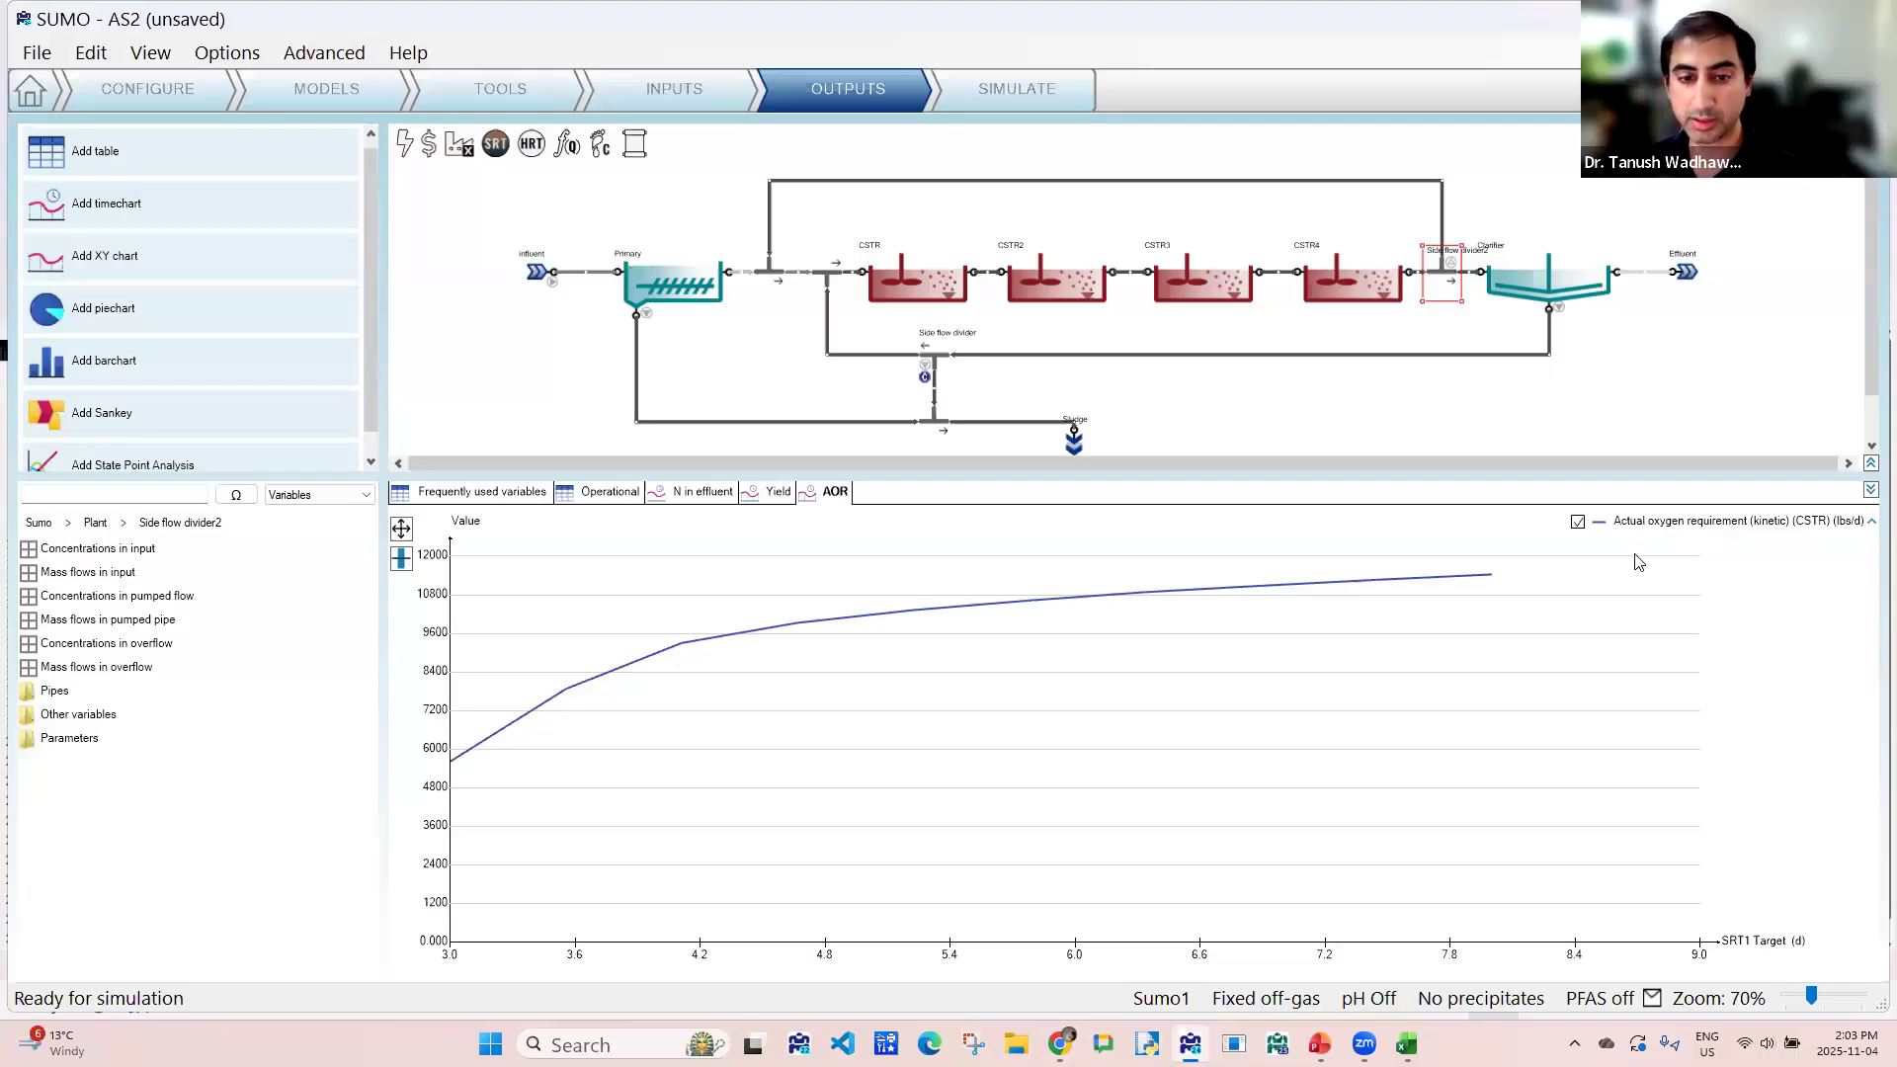
{"action": "left_click", "coordinate": [99, 532]}
{"action": "left_click", "coordinate": [461, 146]}
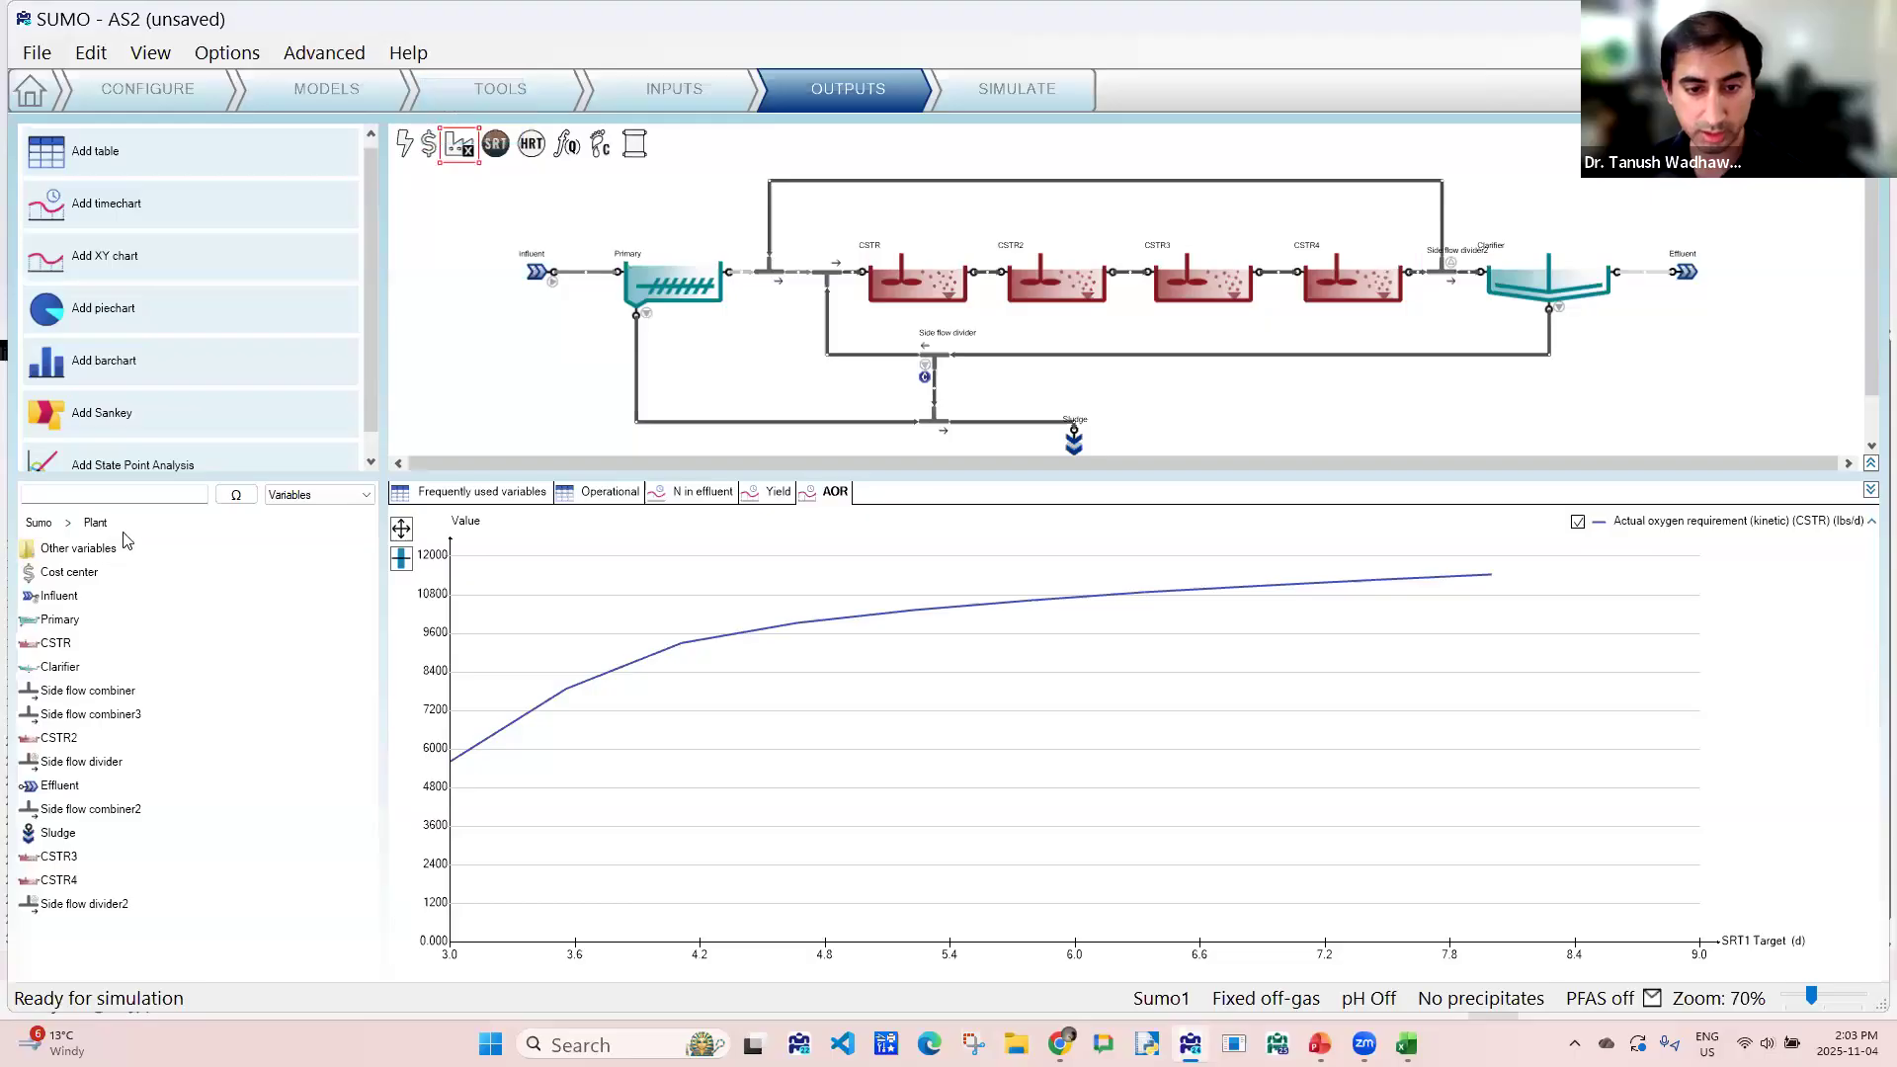
{"action": "double_click", "coordinate": [79, 550]}
{"action": "double_click", "coordinate": [81, 578]}
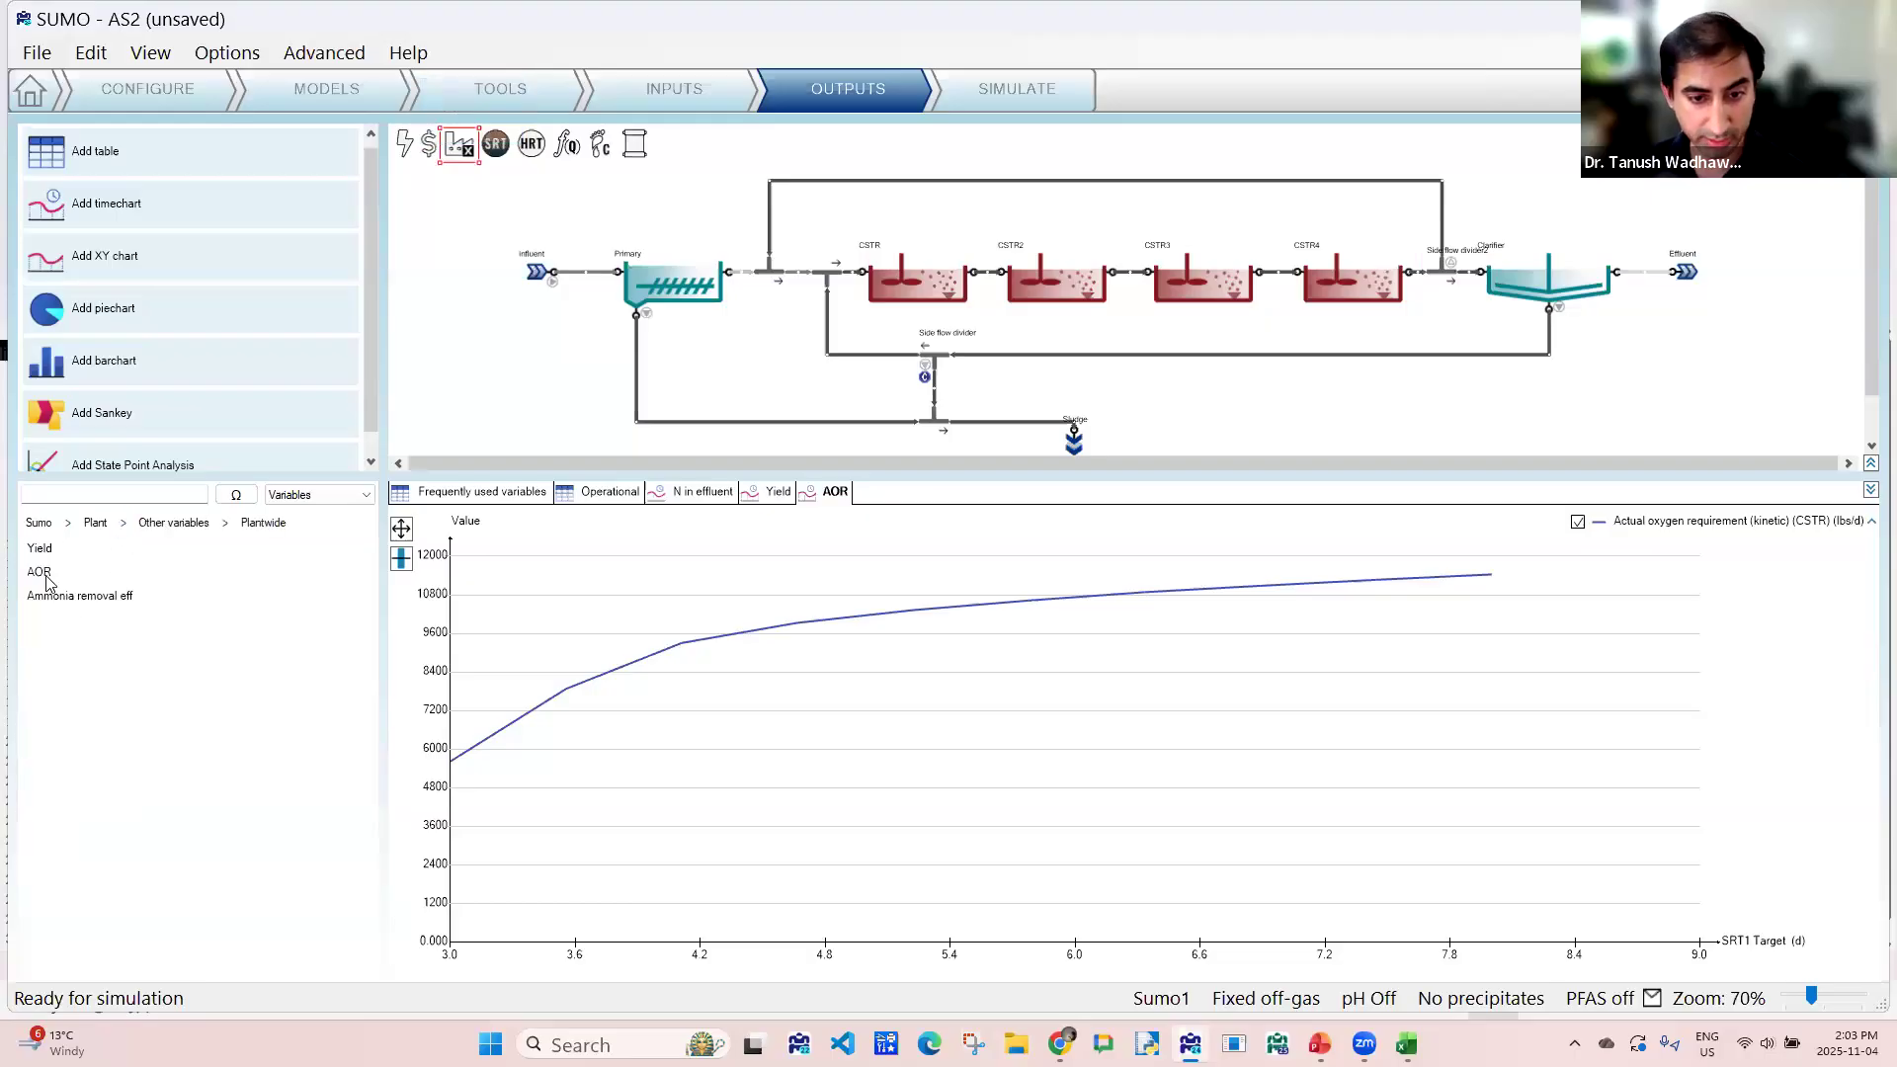
{"action": "left_click_drag", "start_coordinate": [42, 583], "coordinate": [1527, 642]}
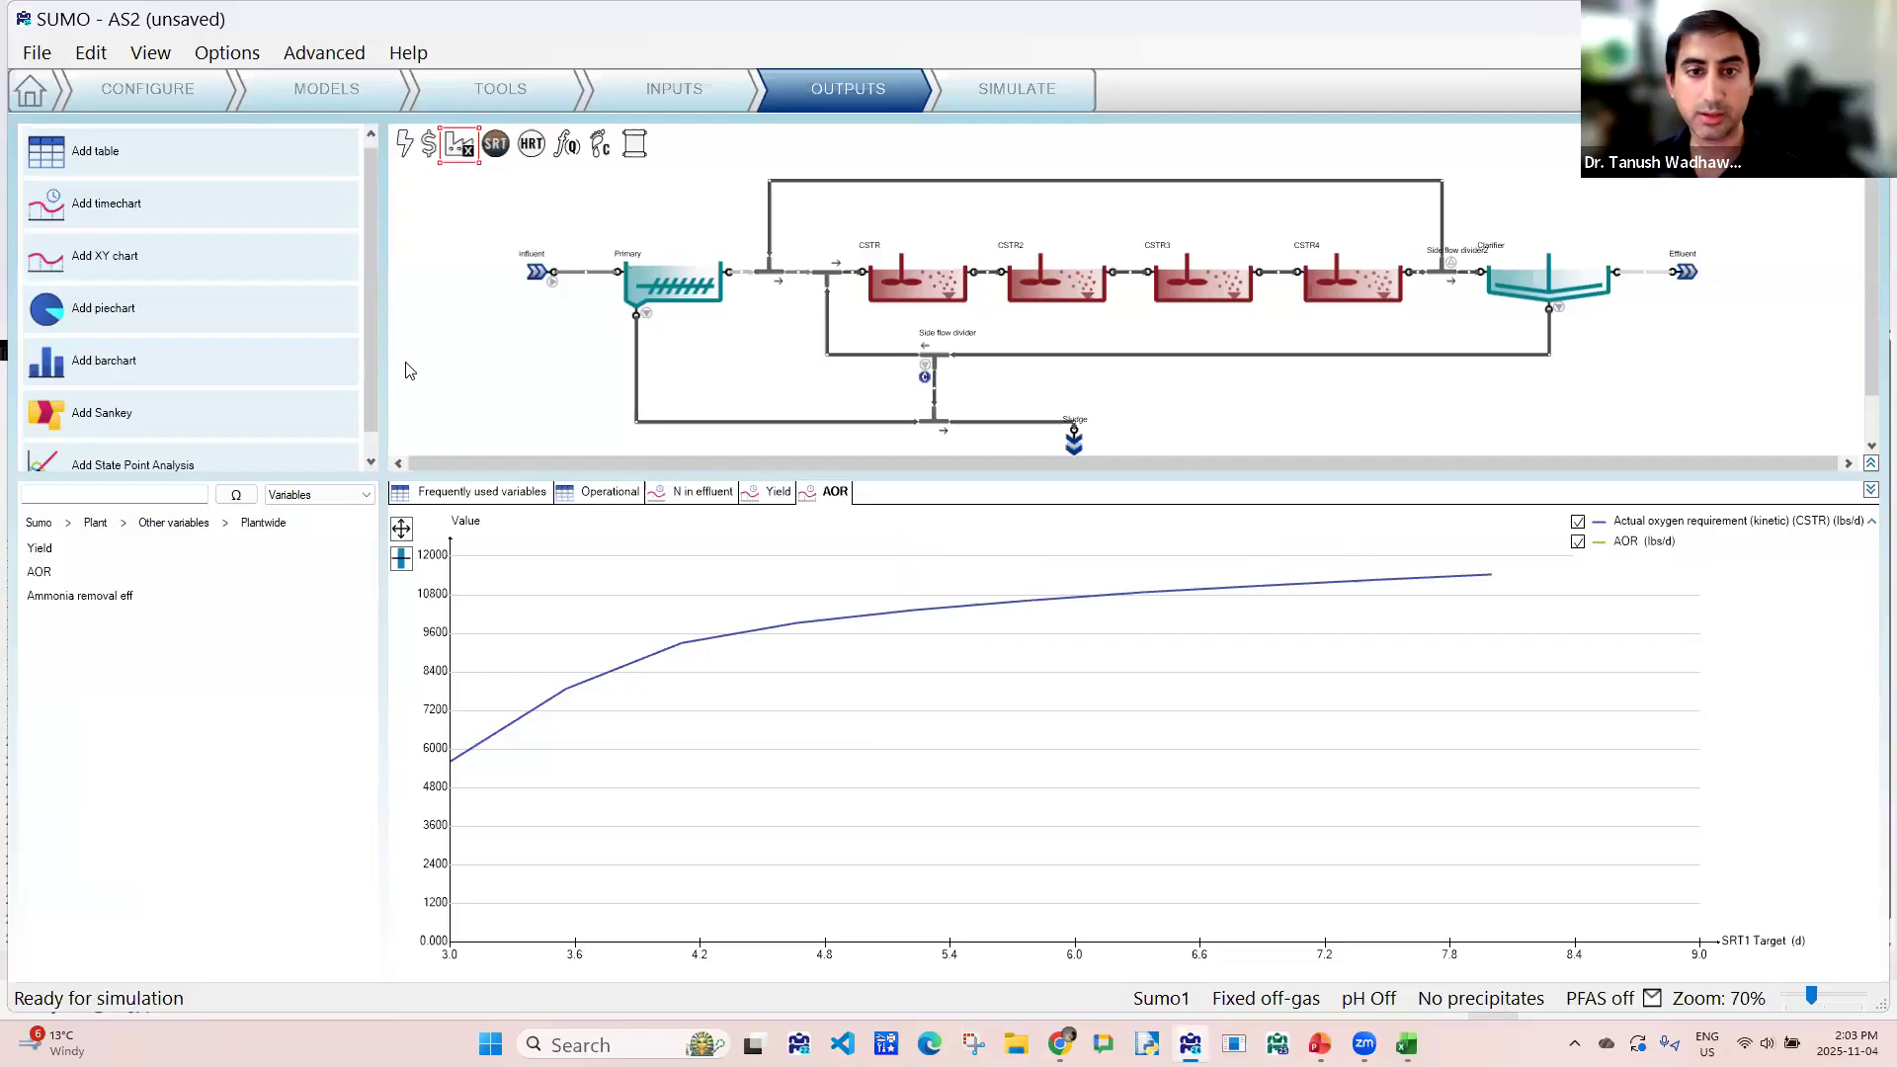
- Add a timechart named Ammonia removal and plot the plantwide Ammonia removal eff variable on it
{"action": "left_click_drag", "start_coordinate": [141, 216], "coordinate": [1057, 592]}
{"action": "double_click", "coordinate": [904, 500]}
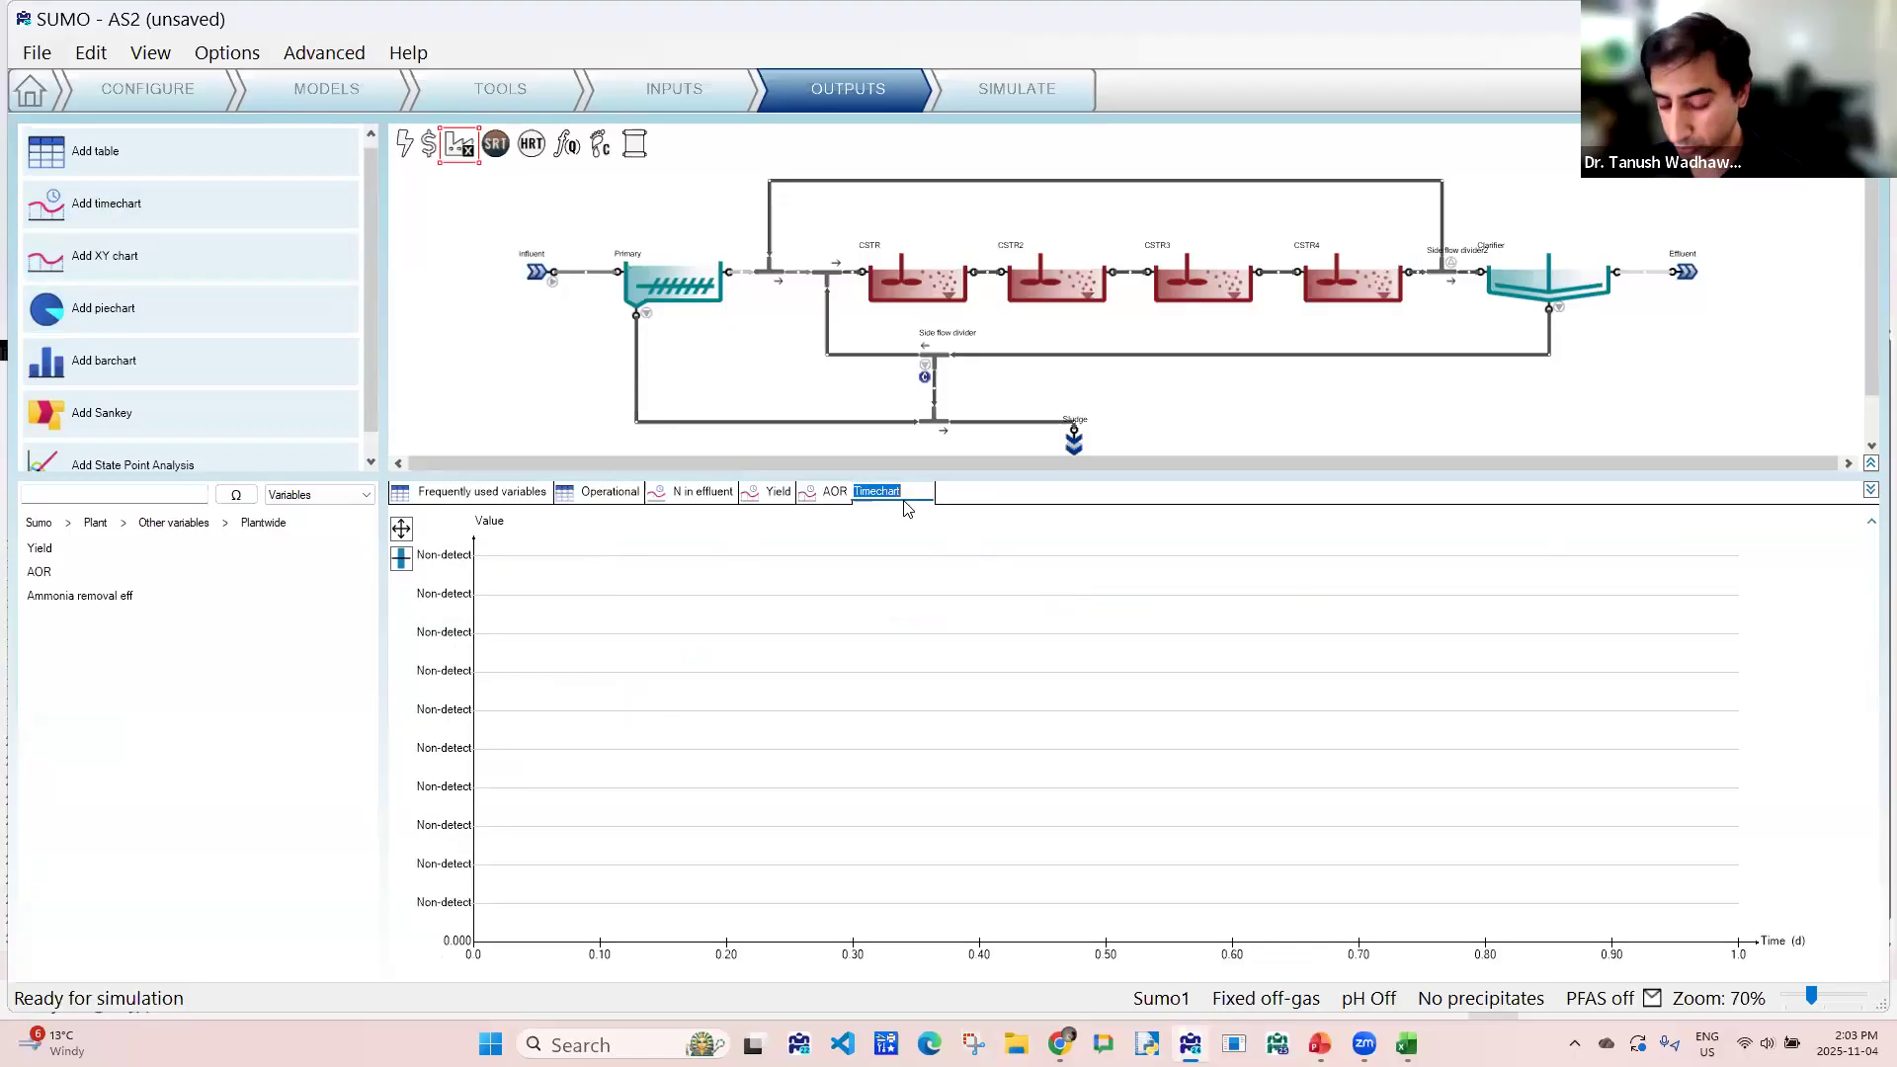
{"action": "type", "text": "Ammonia removal"}
{"action": "key", "text": "Return"}
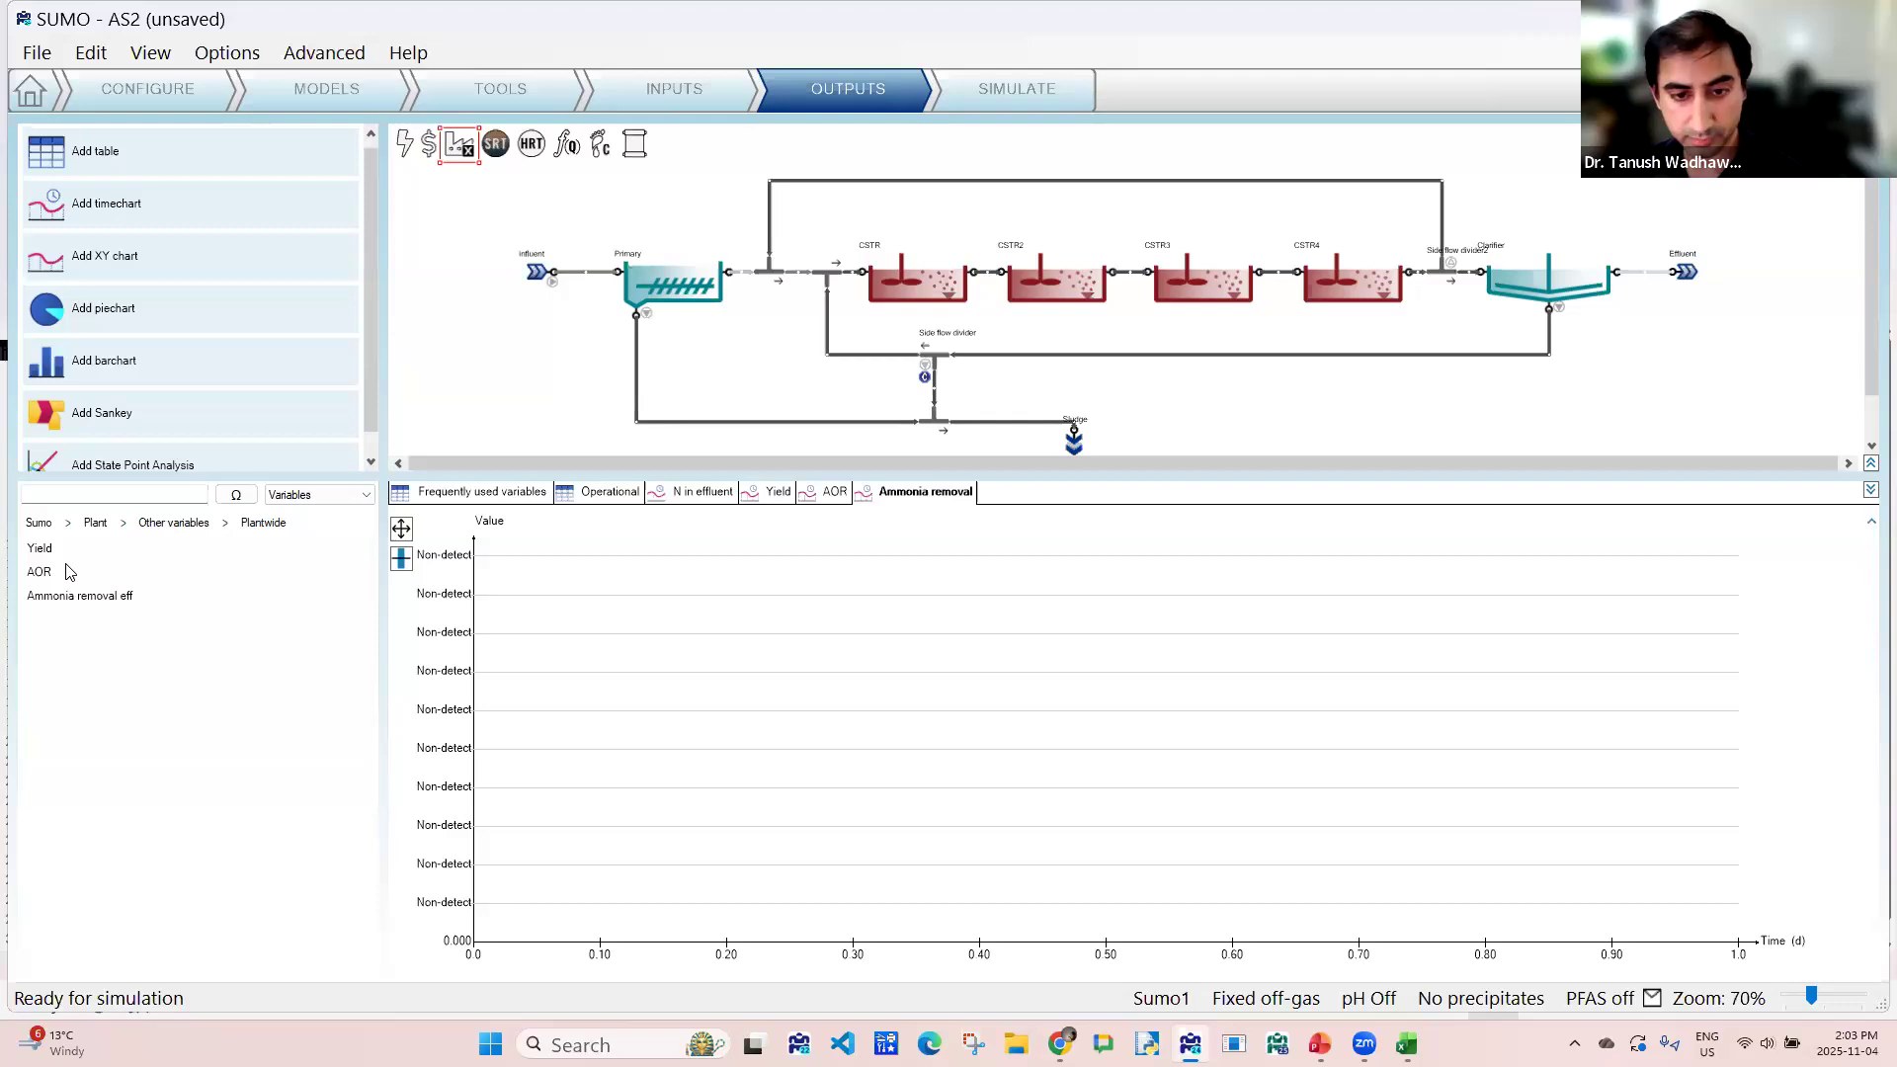
{"action": "left_click_drag", "start_coordinate": [54, 596], "coordinate": [719, 605]}
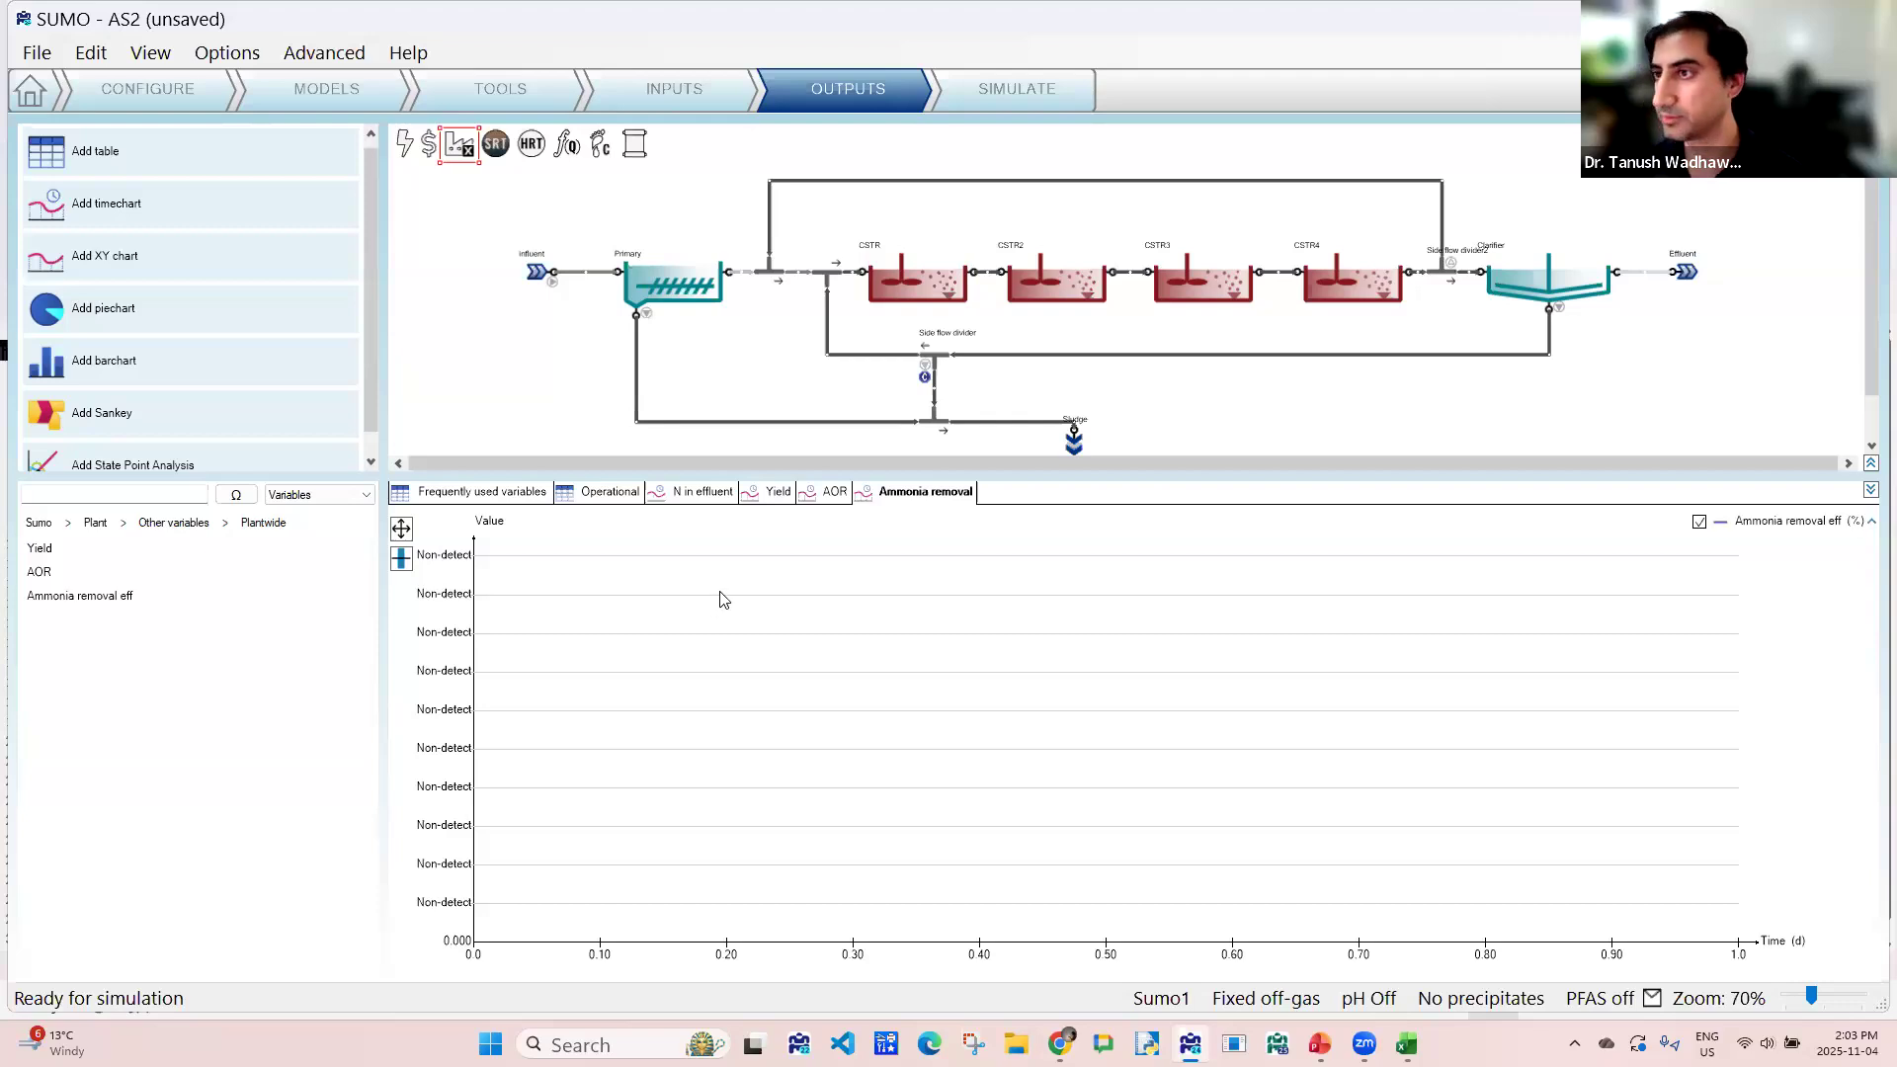
- Run the default scenario's steady-state analysis over the SRT1 target range of 3.0 to 8.0 days
{"action": "left_click", "coordinate": [1004, 99]}
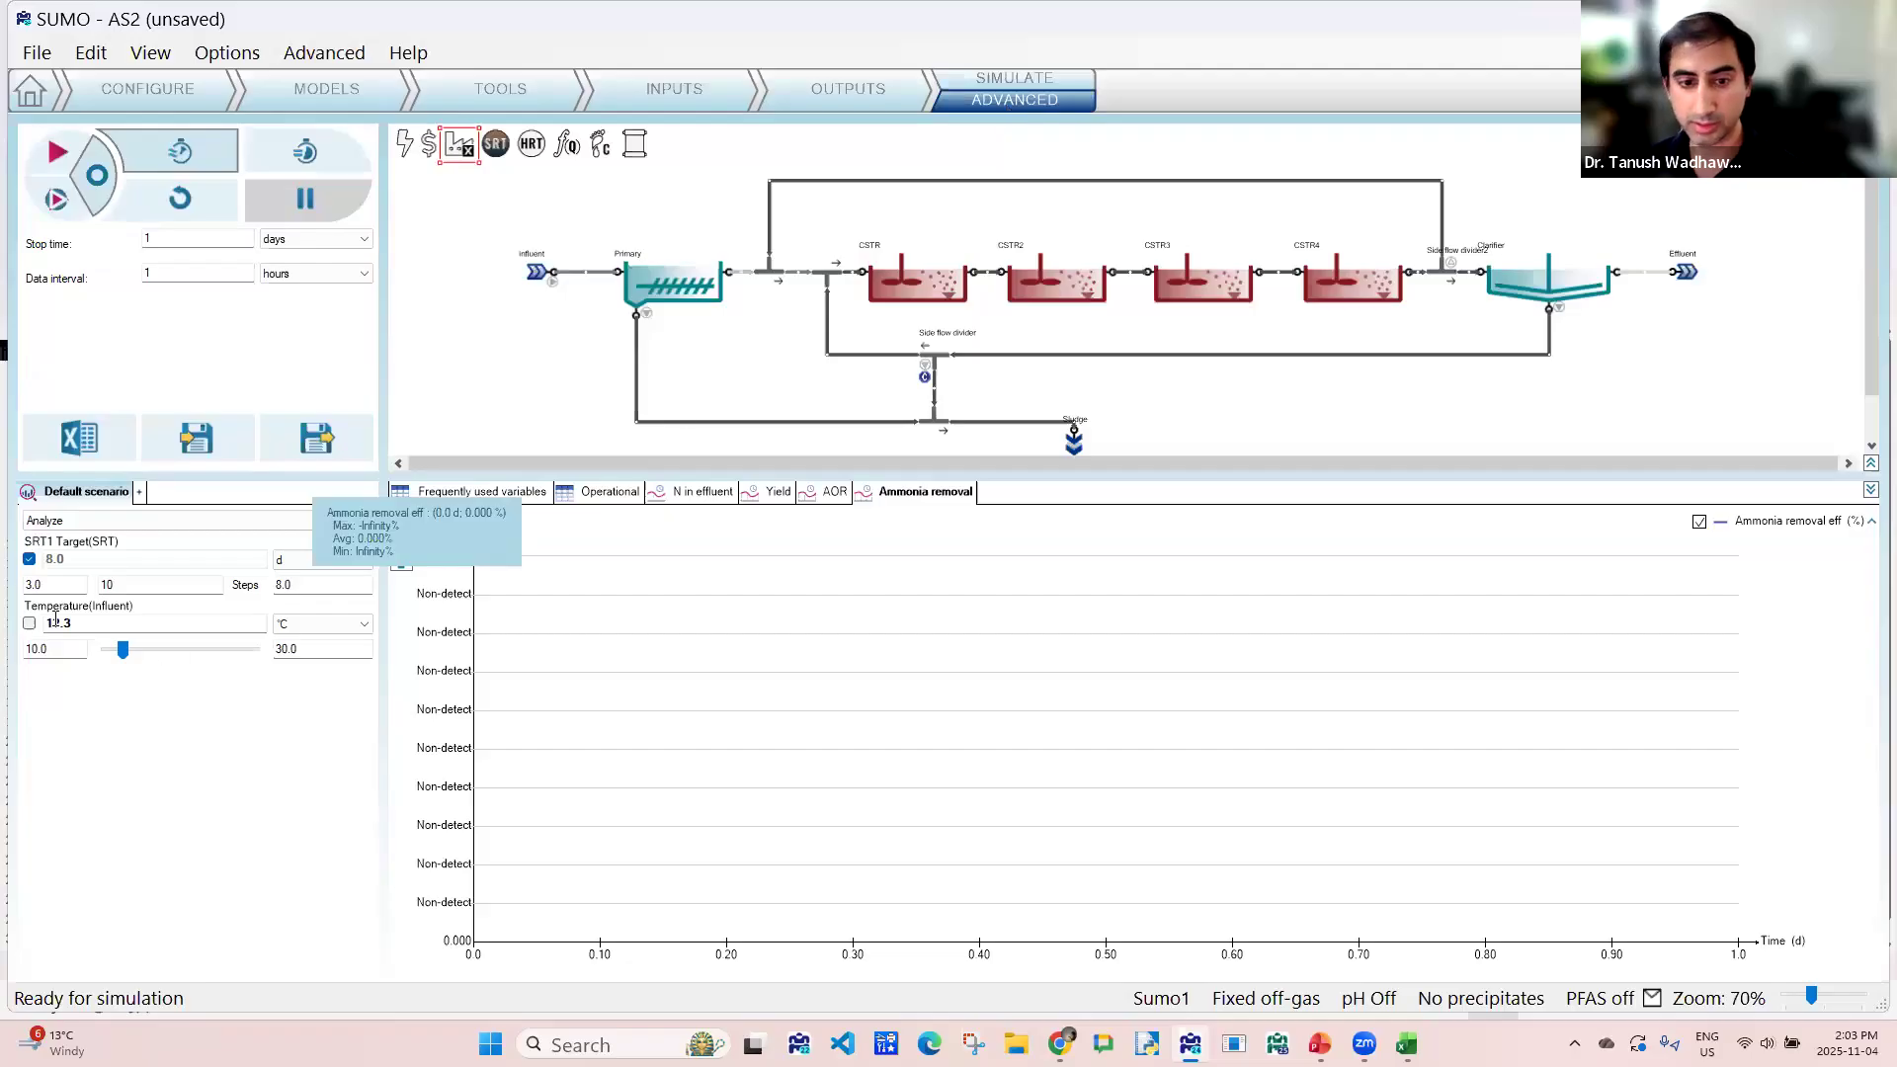
{"action": "left_click", "coordinate": [30, 560]}
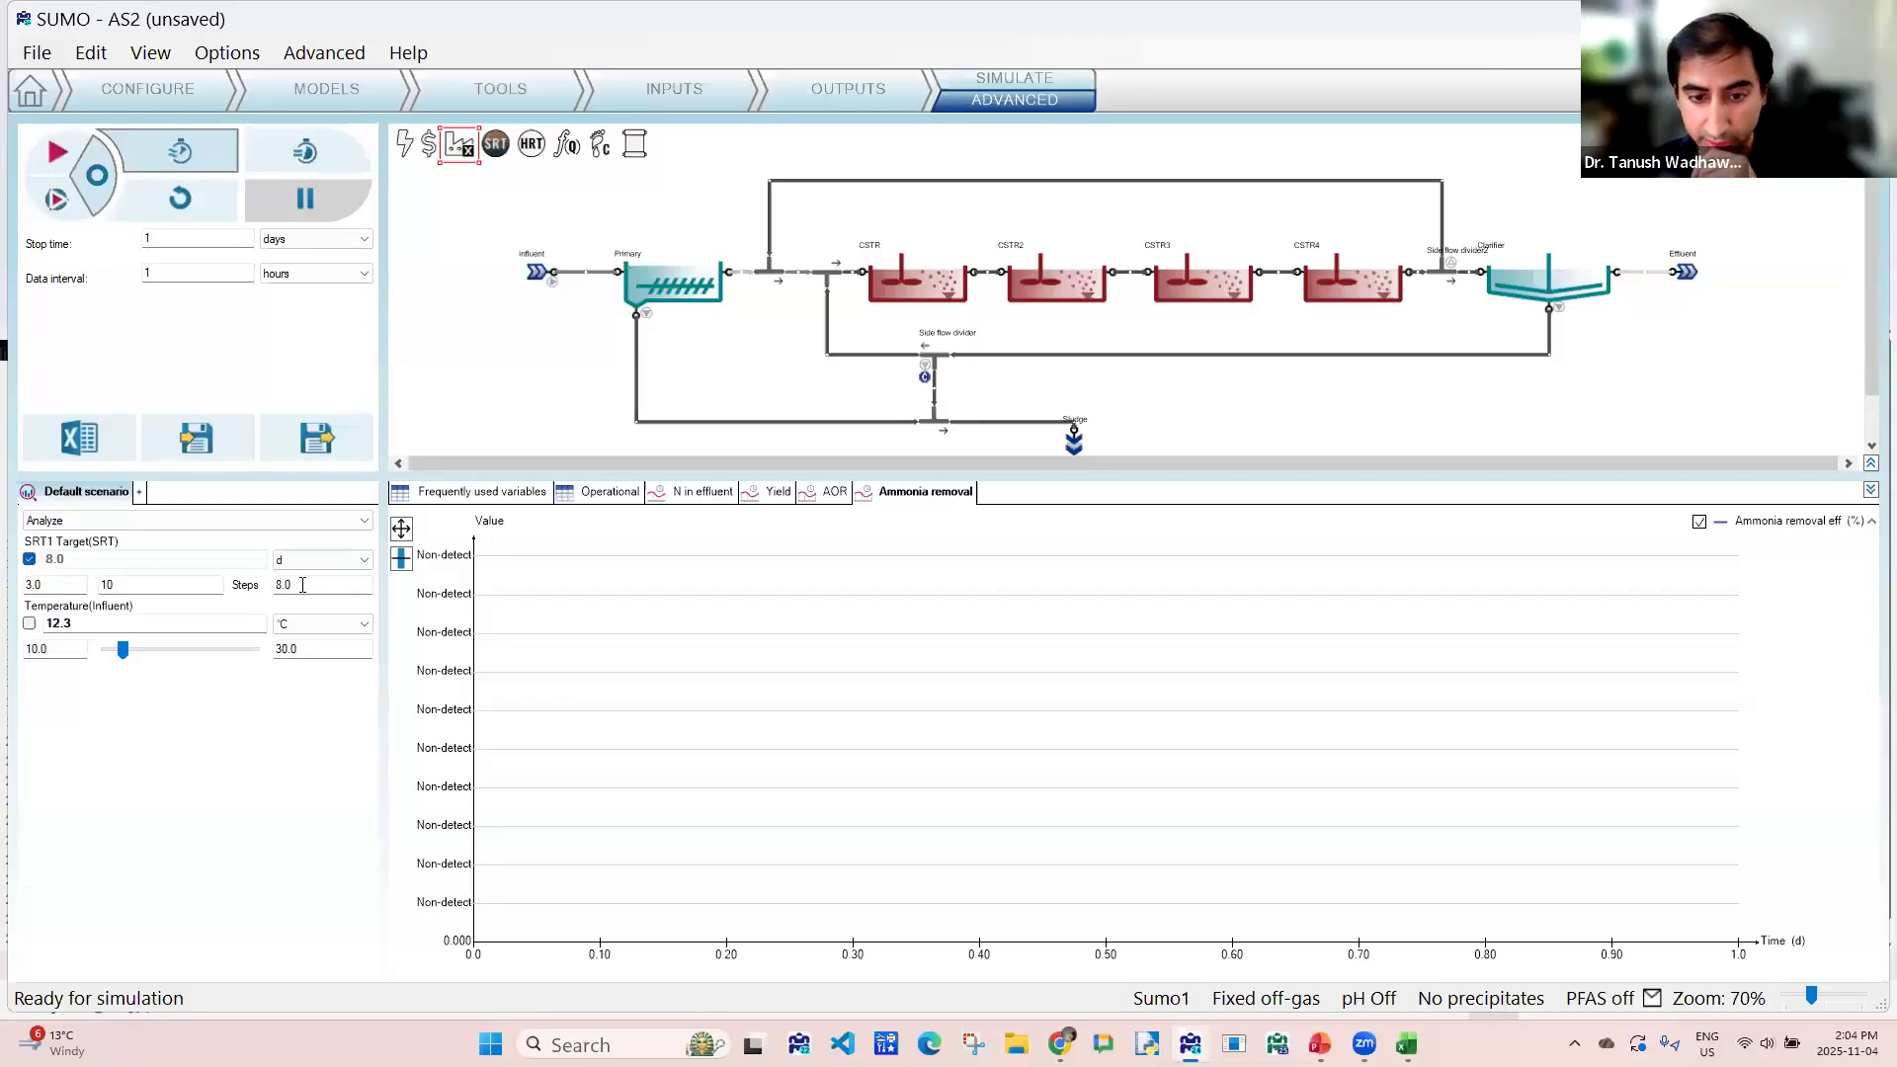
{"action": "left_click", "coordinate": [98, 177]}
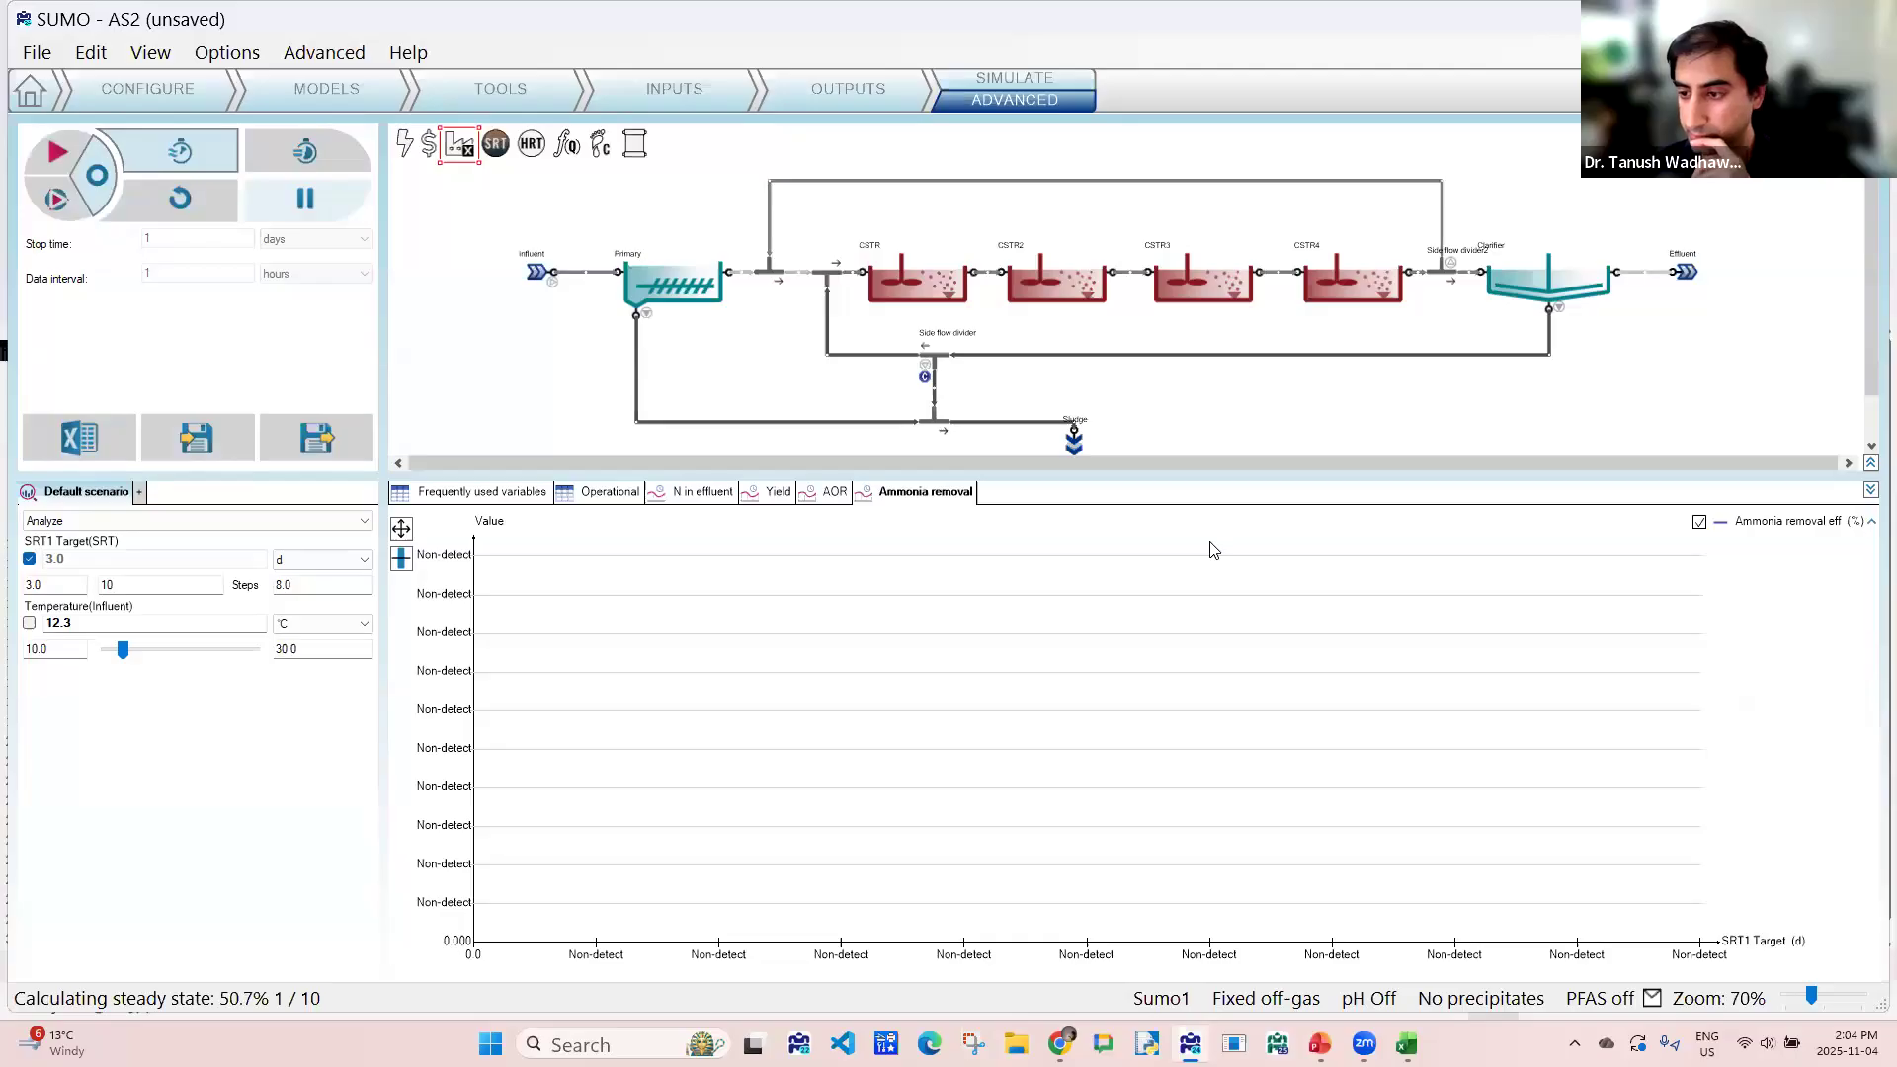
- Examine the yield, effluent nitrogen, ammonia removal and AOR charts against the SRT1 target
{"action": "left_click", "coordinate": [826, 492]}
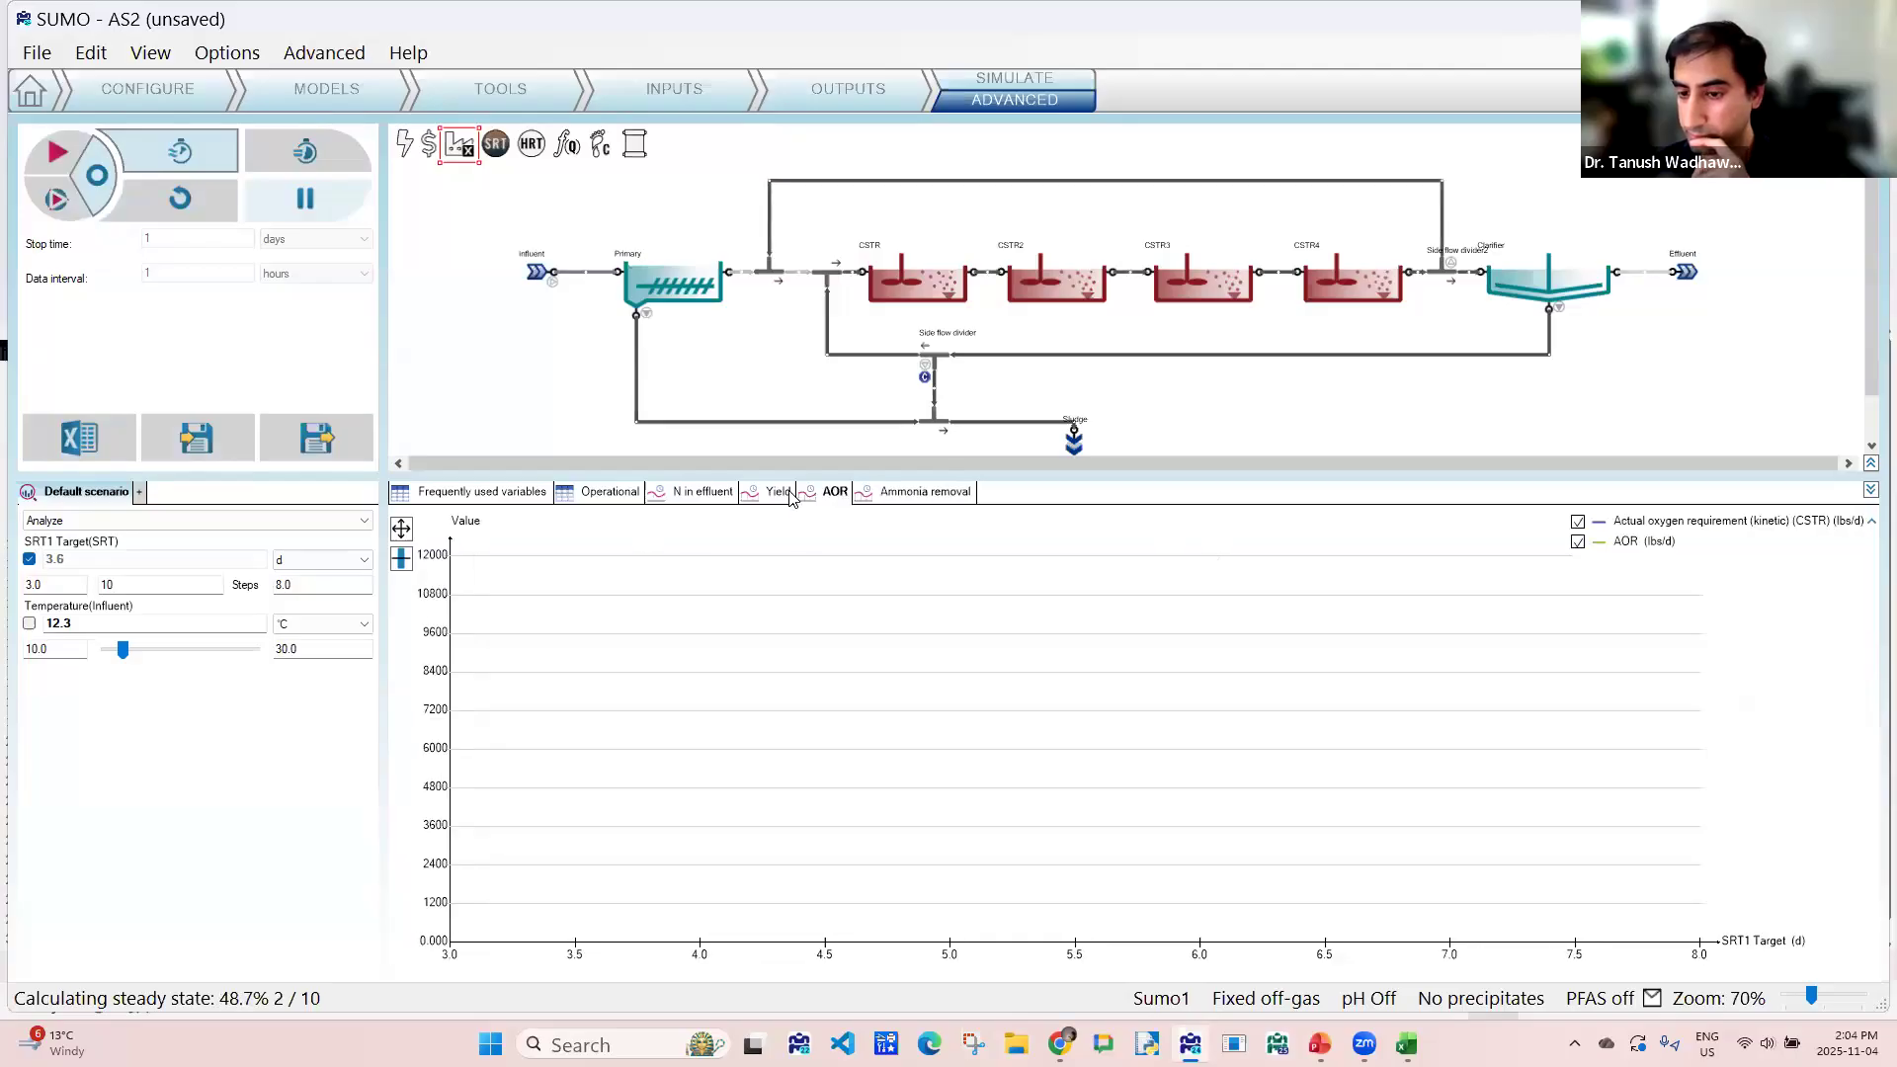
{"action": "left_click", "coordinate": [766, 494]}
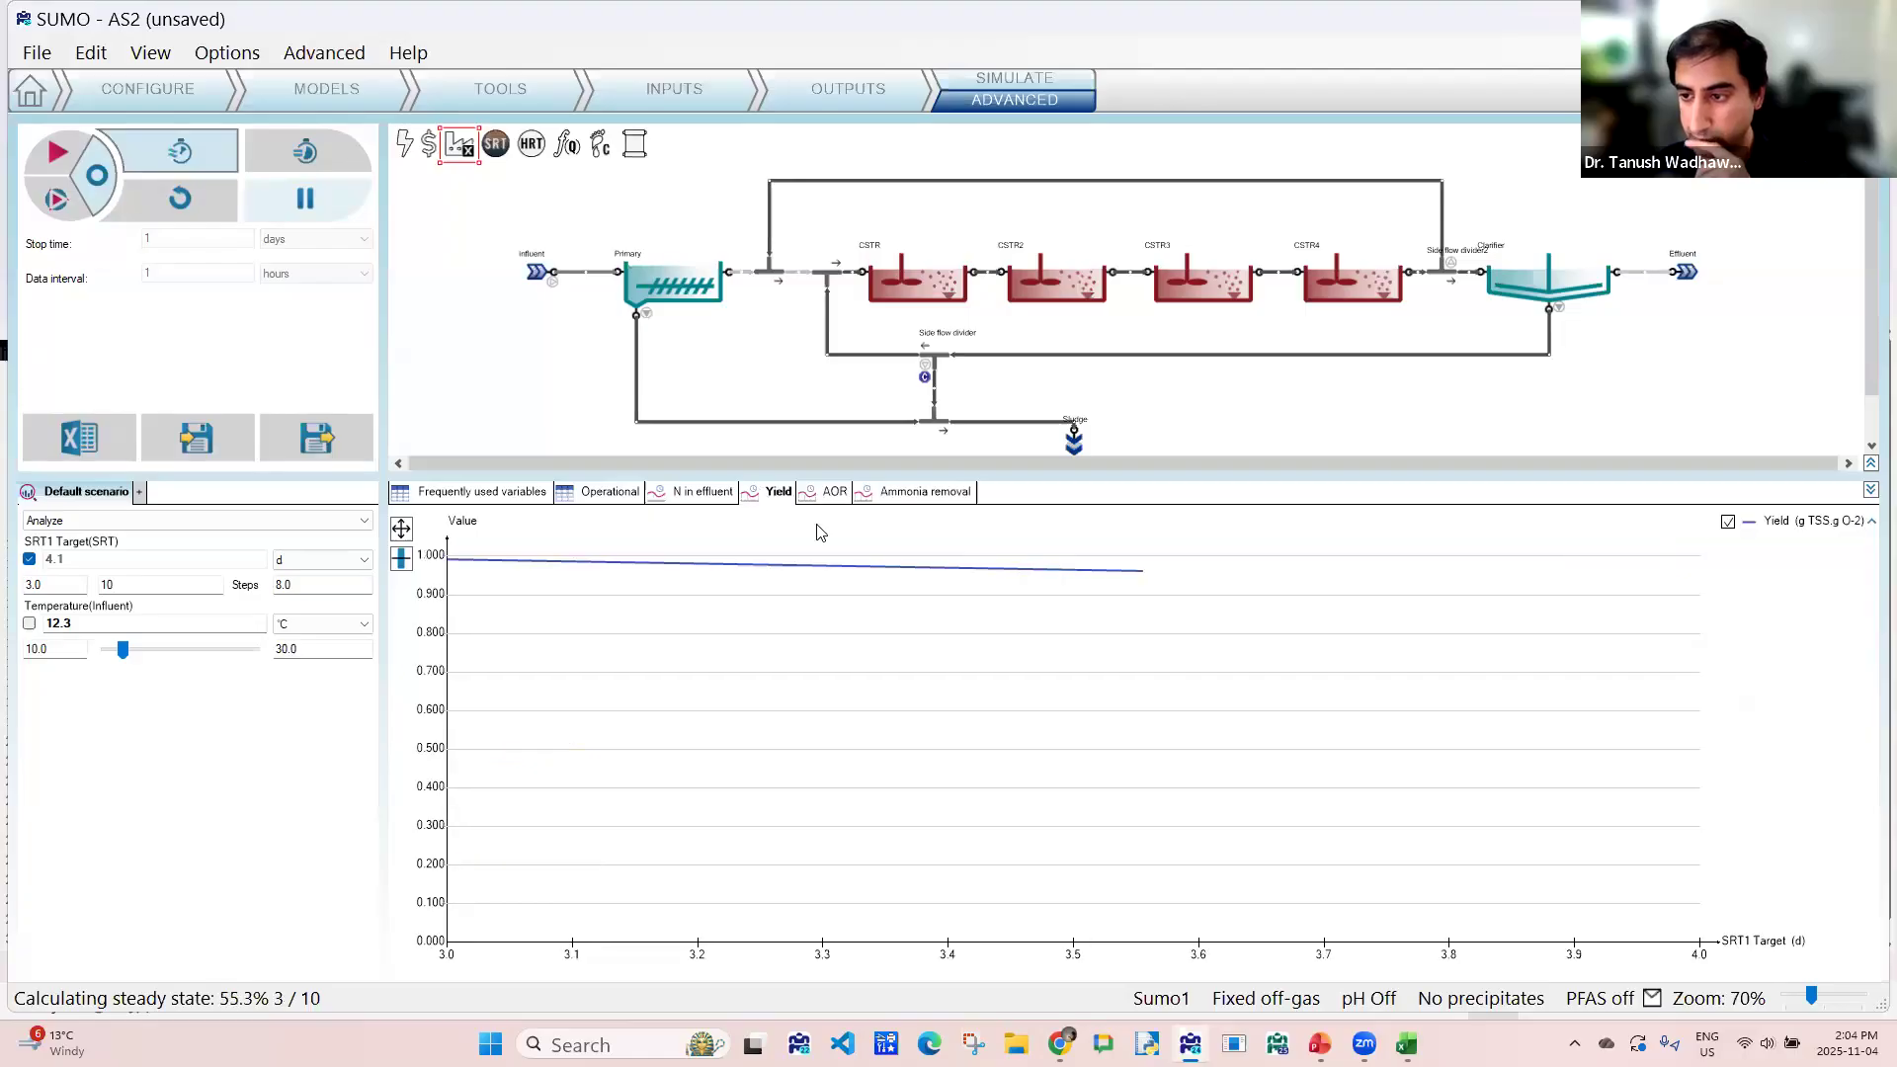
{"action": "left_click", "coordinate": [722, 499]}
{"action": "mouse_move", "coordinate": [930, 643]}
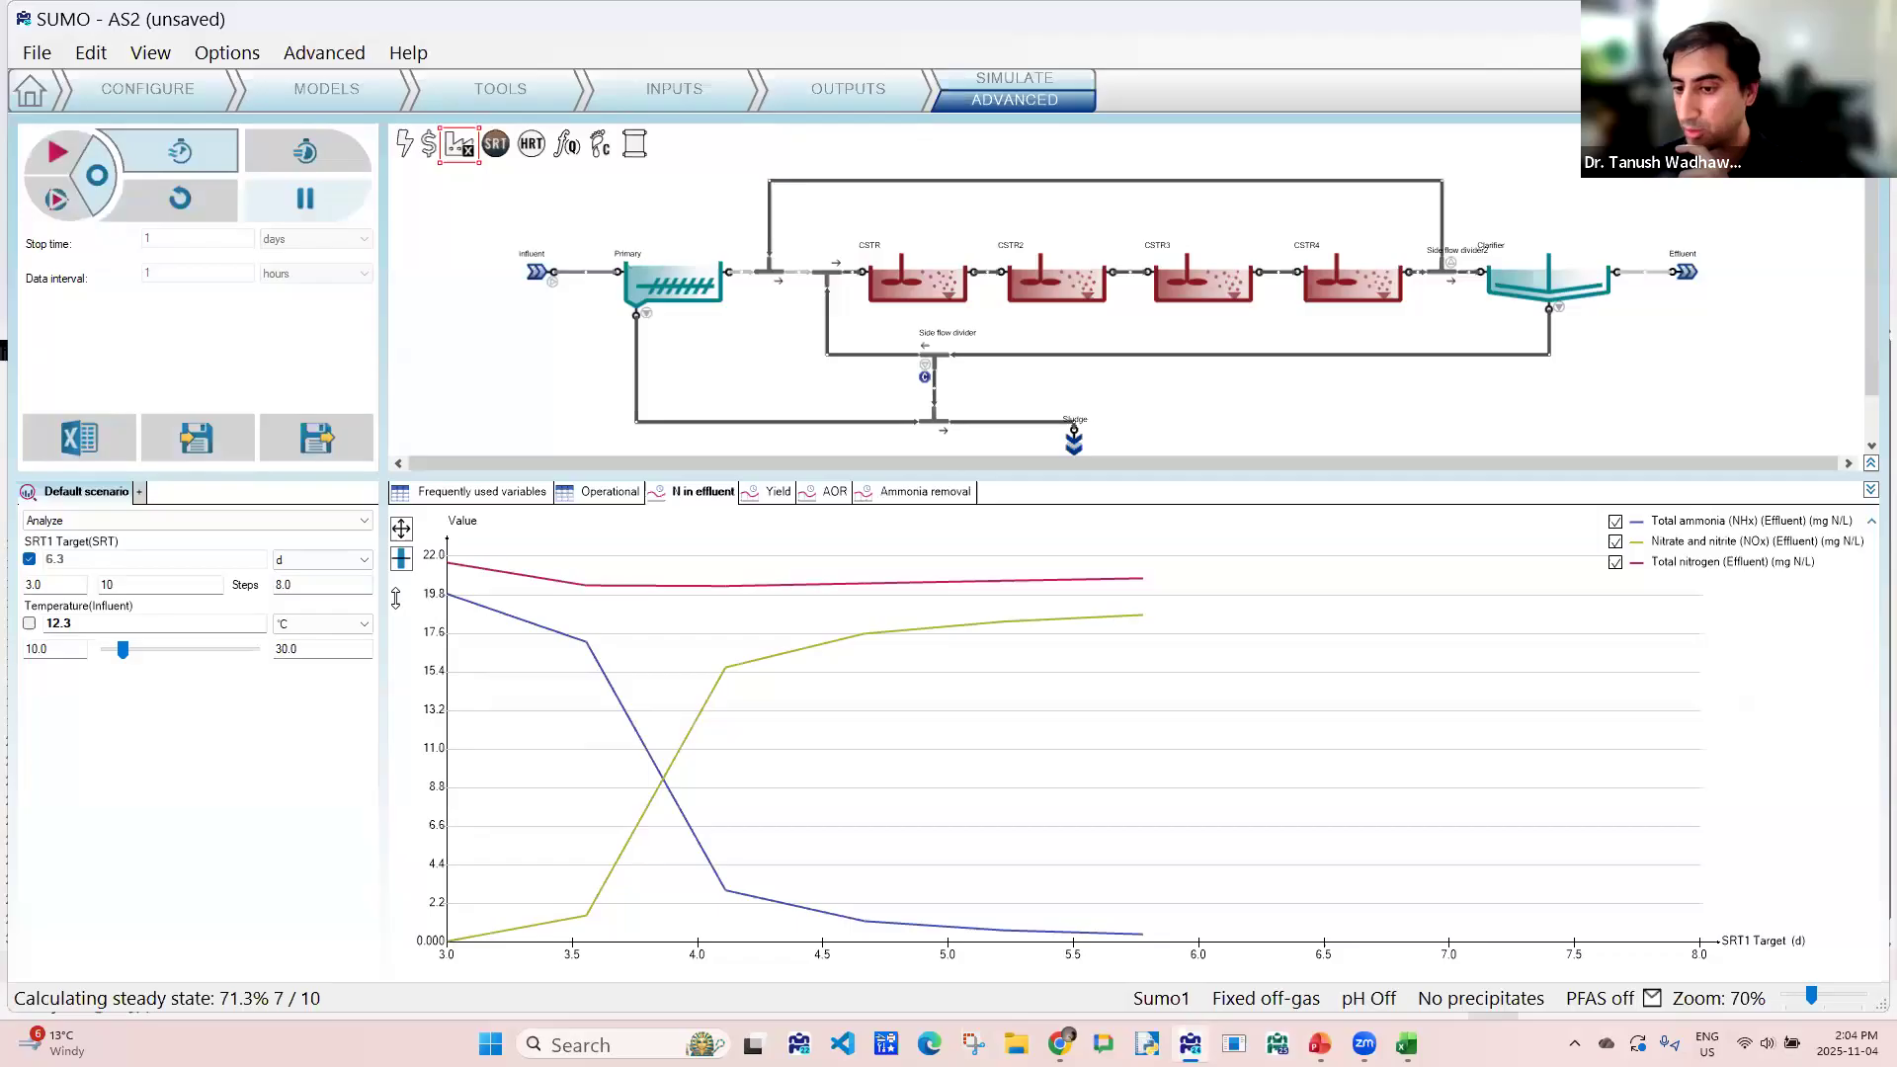
{"action": "mouse_move", "coordinate": [578, 629]}
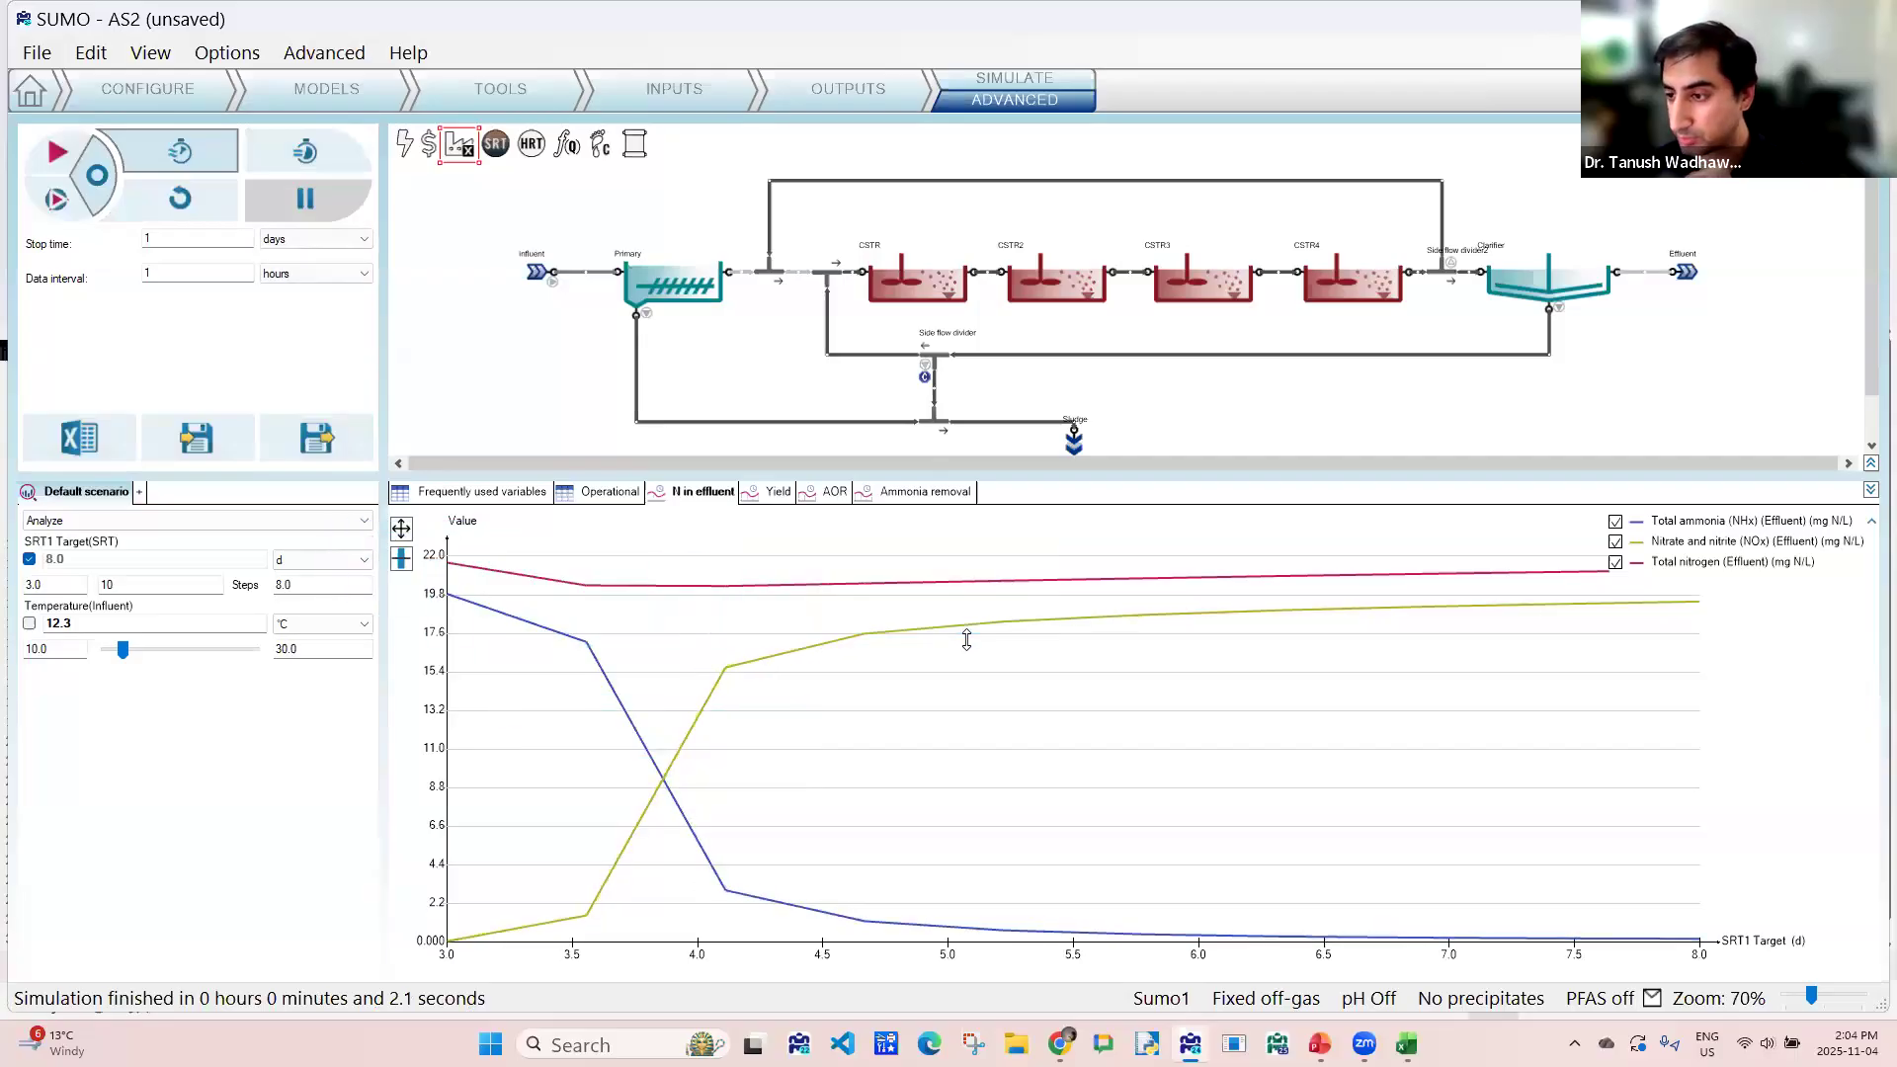
{"action": "left_click", "coordinate": [907, 493]}
{"action": "mouse_move", "coordinate": [446, 810]}
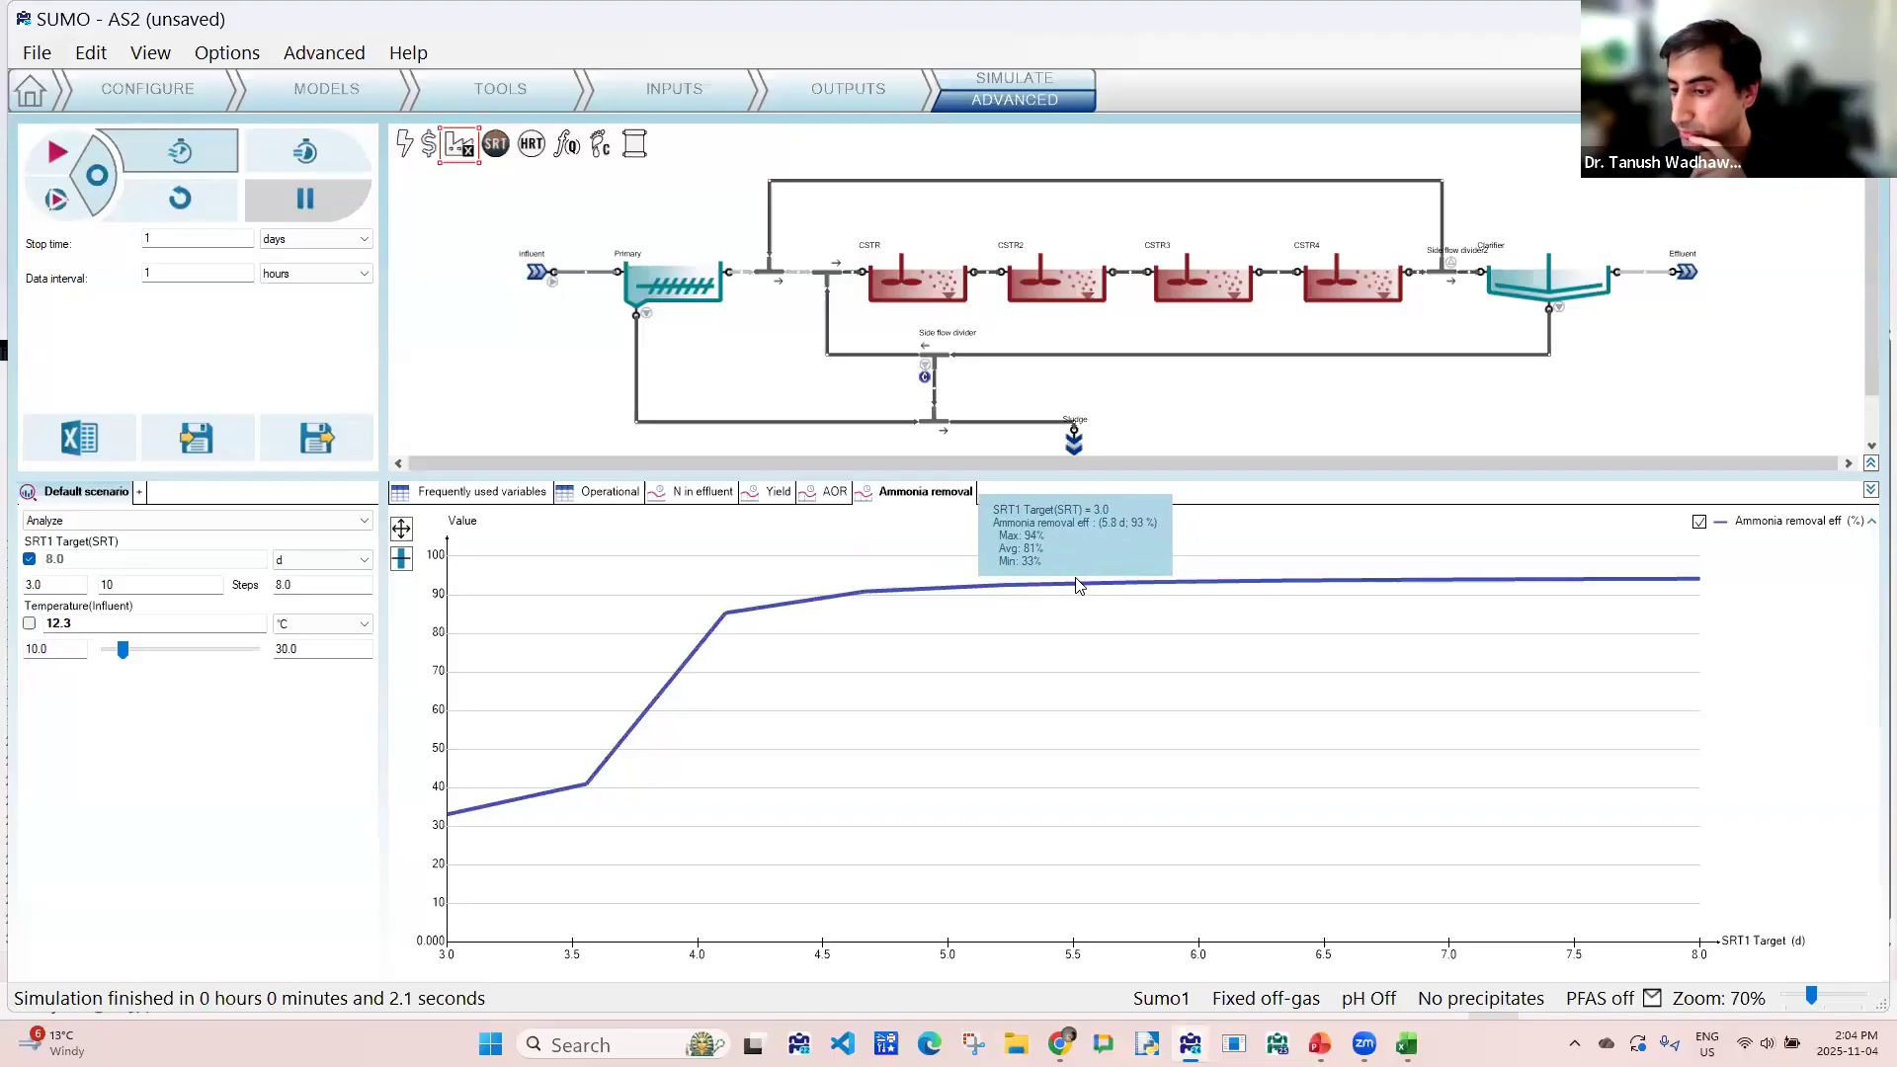
{"action": "left_click", "coordinate": [830, 494]}
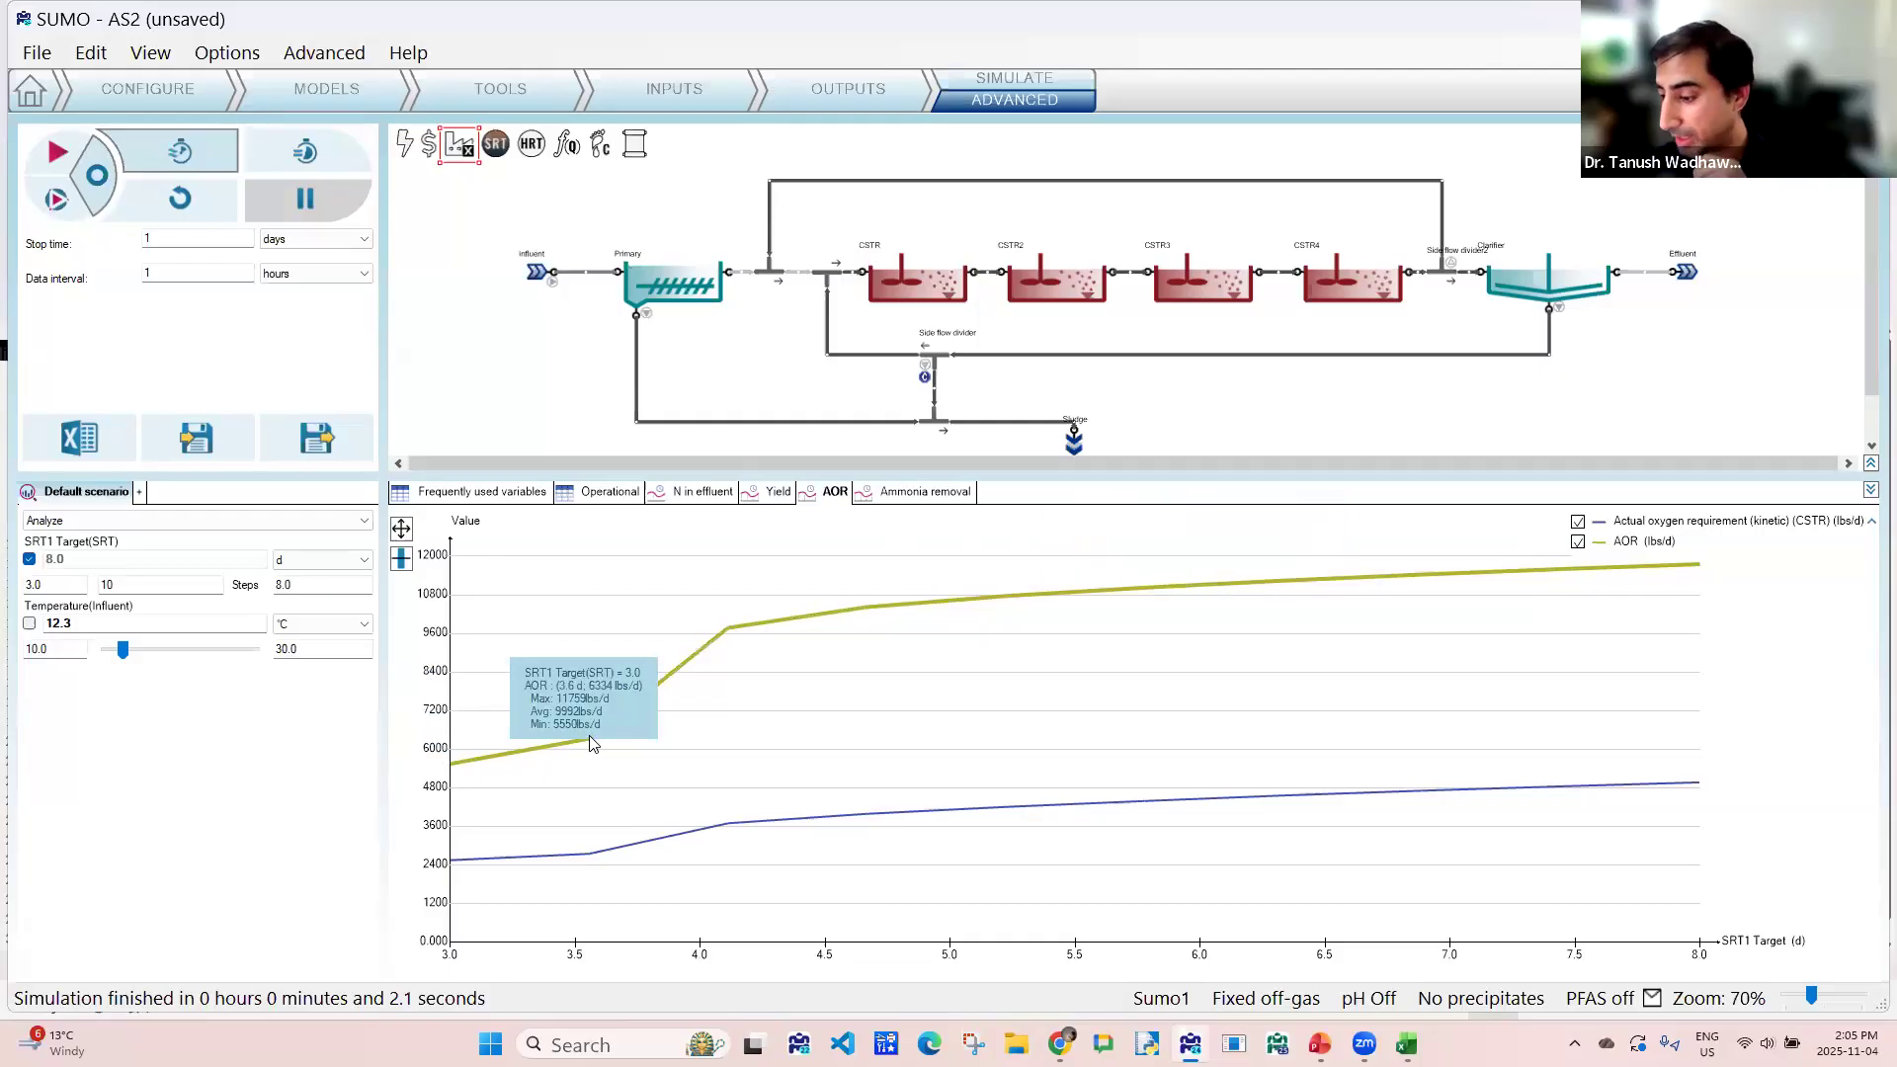
- Switch to the AS2.xlsx workbook in Excel and review the earlier single-CSTR results for AOR and effluent nitrogen
{"action": "left_click", "coordinate": [707, 494]}
{"action": "key", "text": "alt+Tab"}
{"action": "key", "text": "alt+Tab"}
{"action": "key", "text": "alt+Tab"}
{"action": "key", "text": "alt+Tab"}
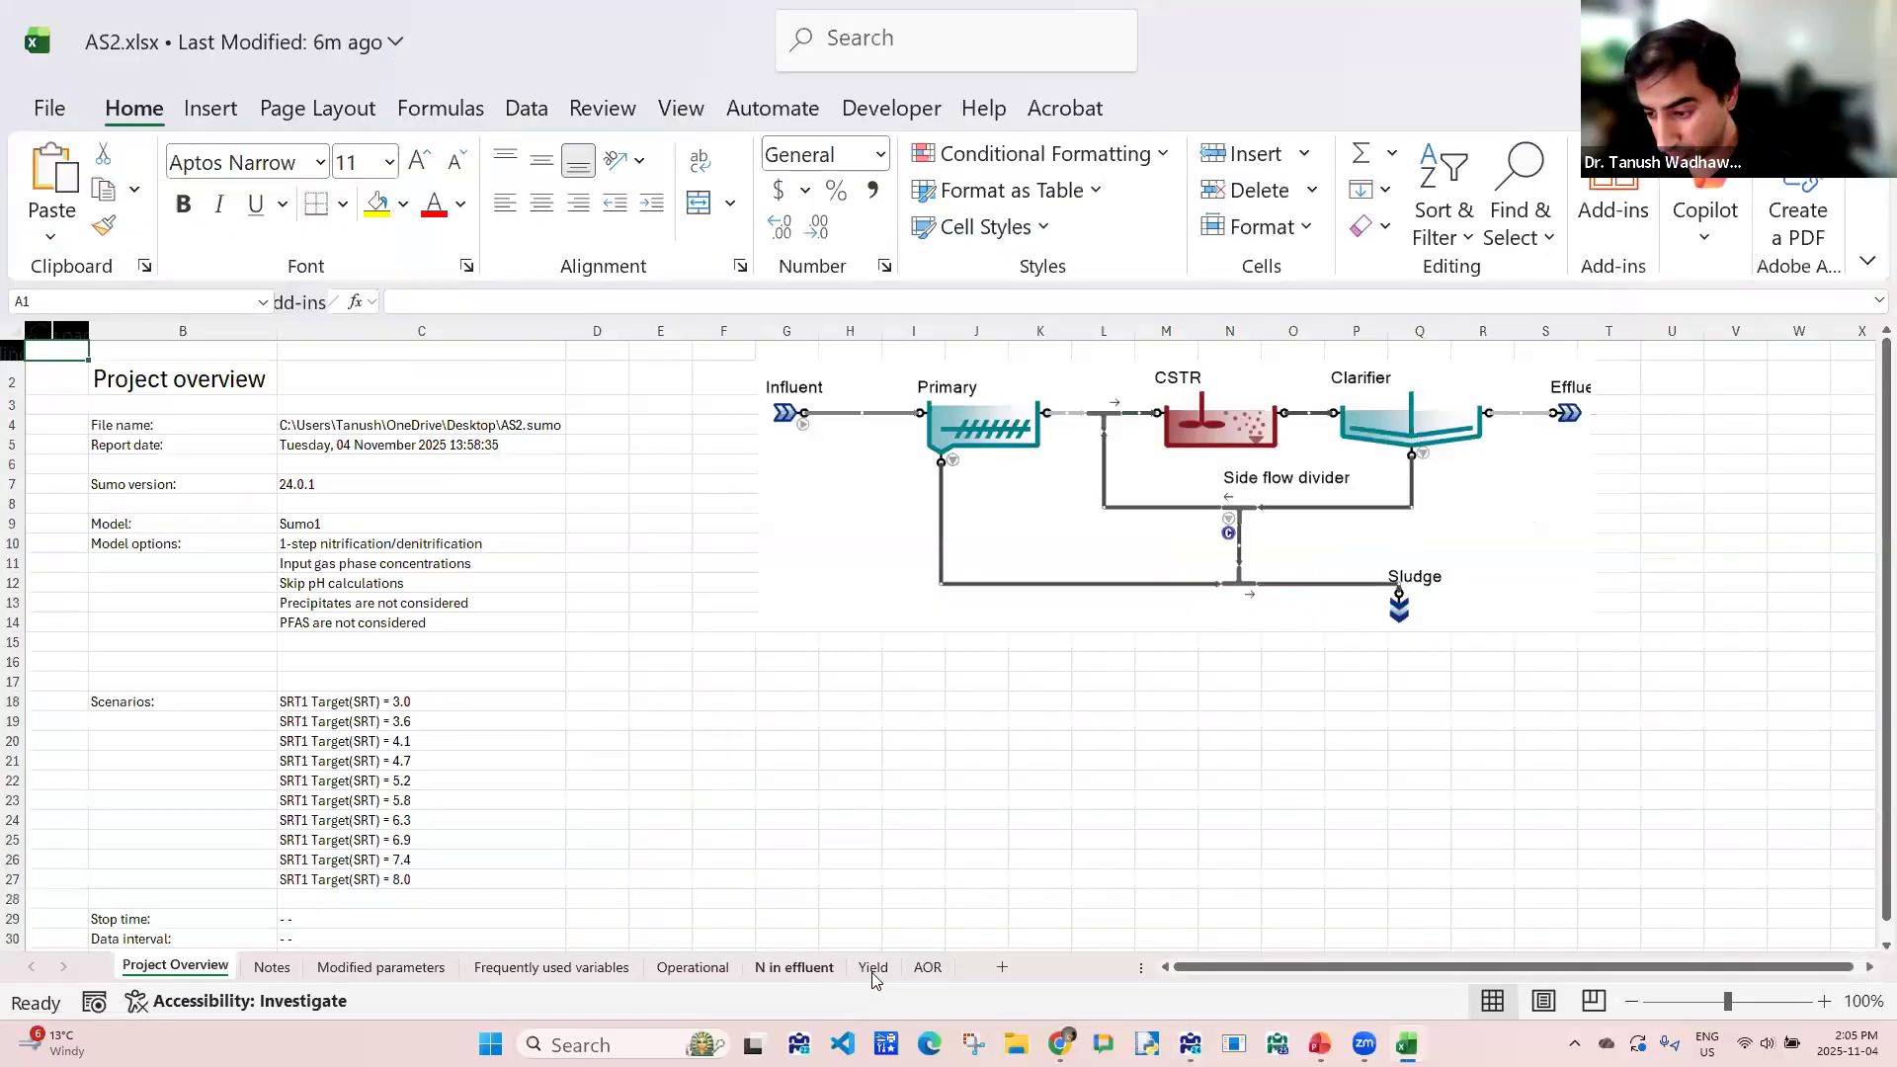
{"action": "left_click", "coordinate": [927, 967]}
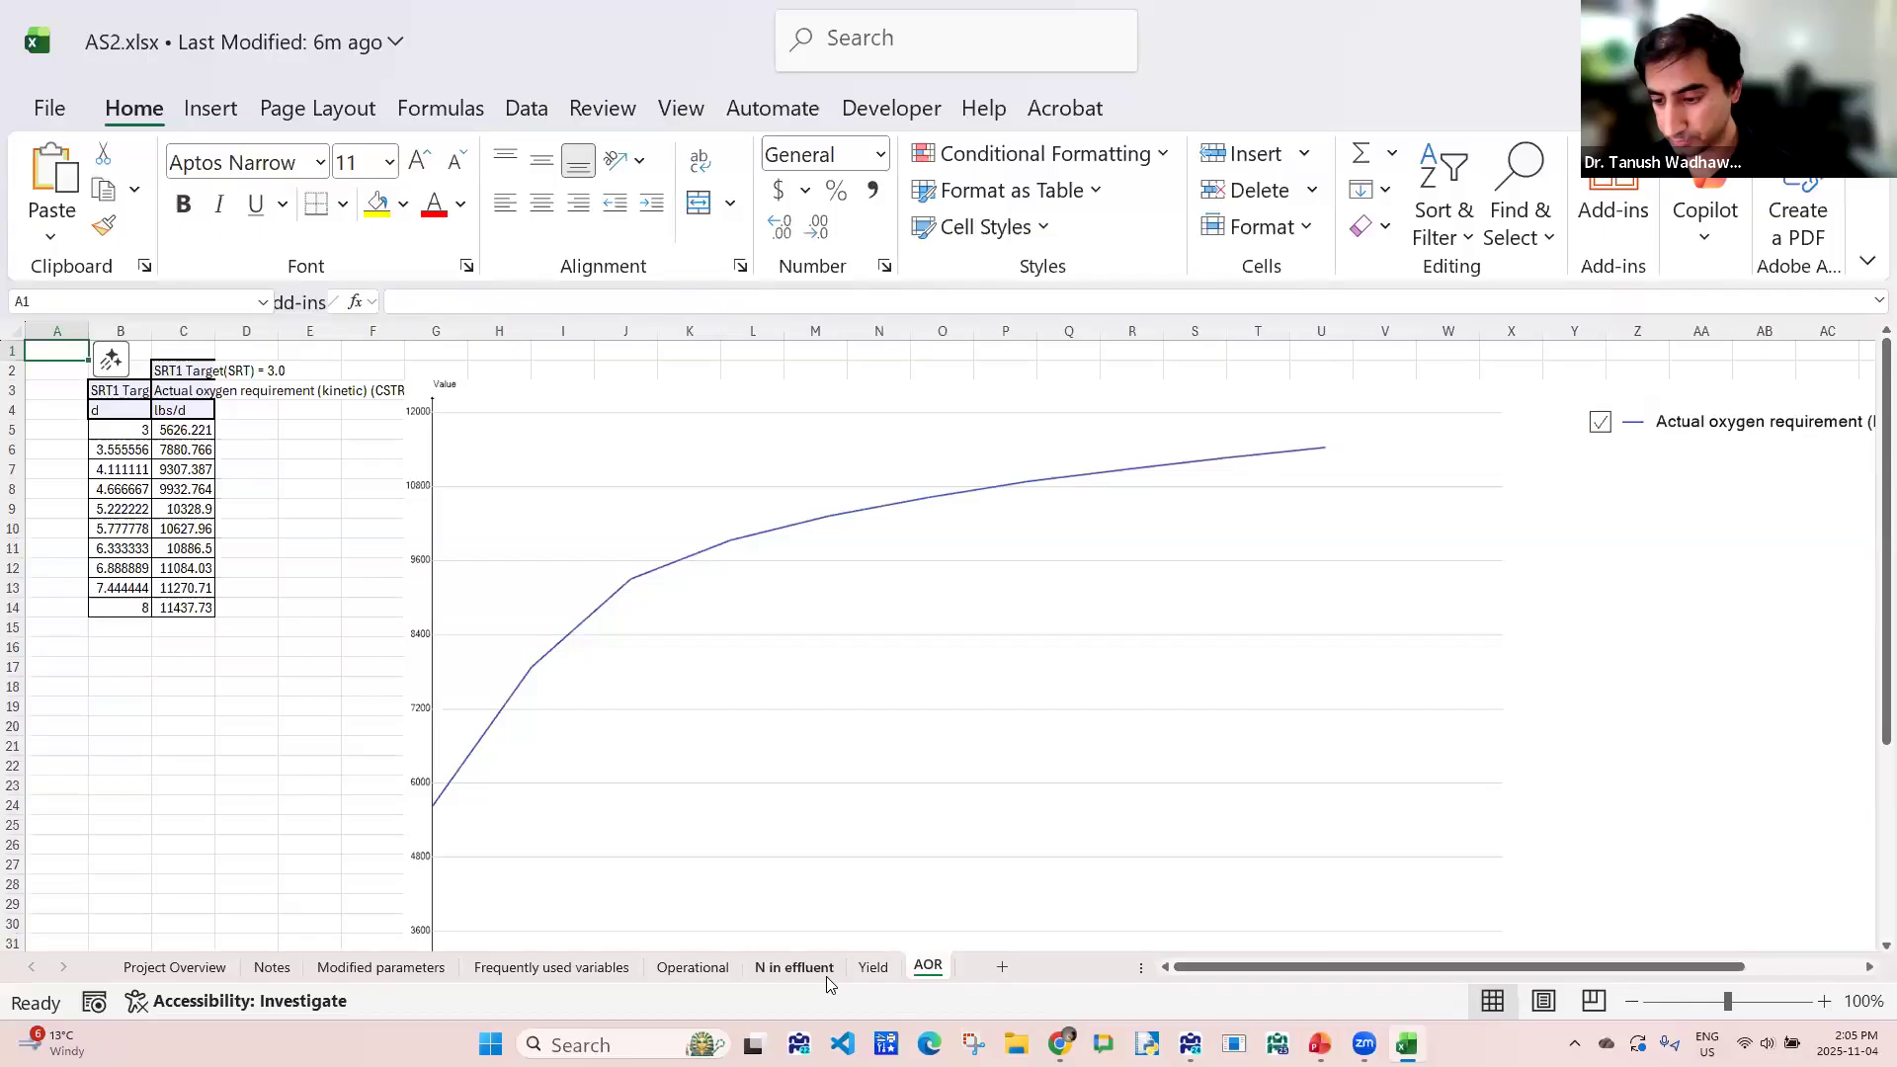
{"action": "left_click", "coordinate": [800, 967]}
{"action": "scroll", "coordinate": [398, 642], "scroll_direction": "down", "scroll_amount": 4}
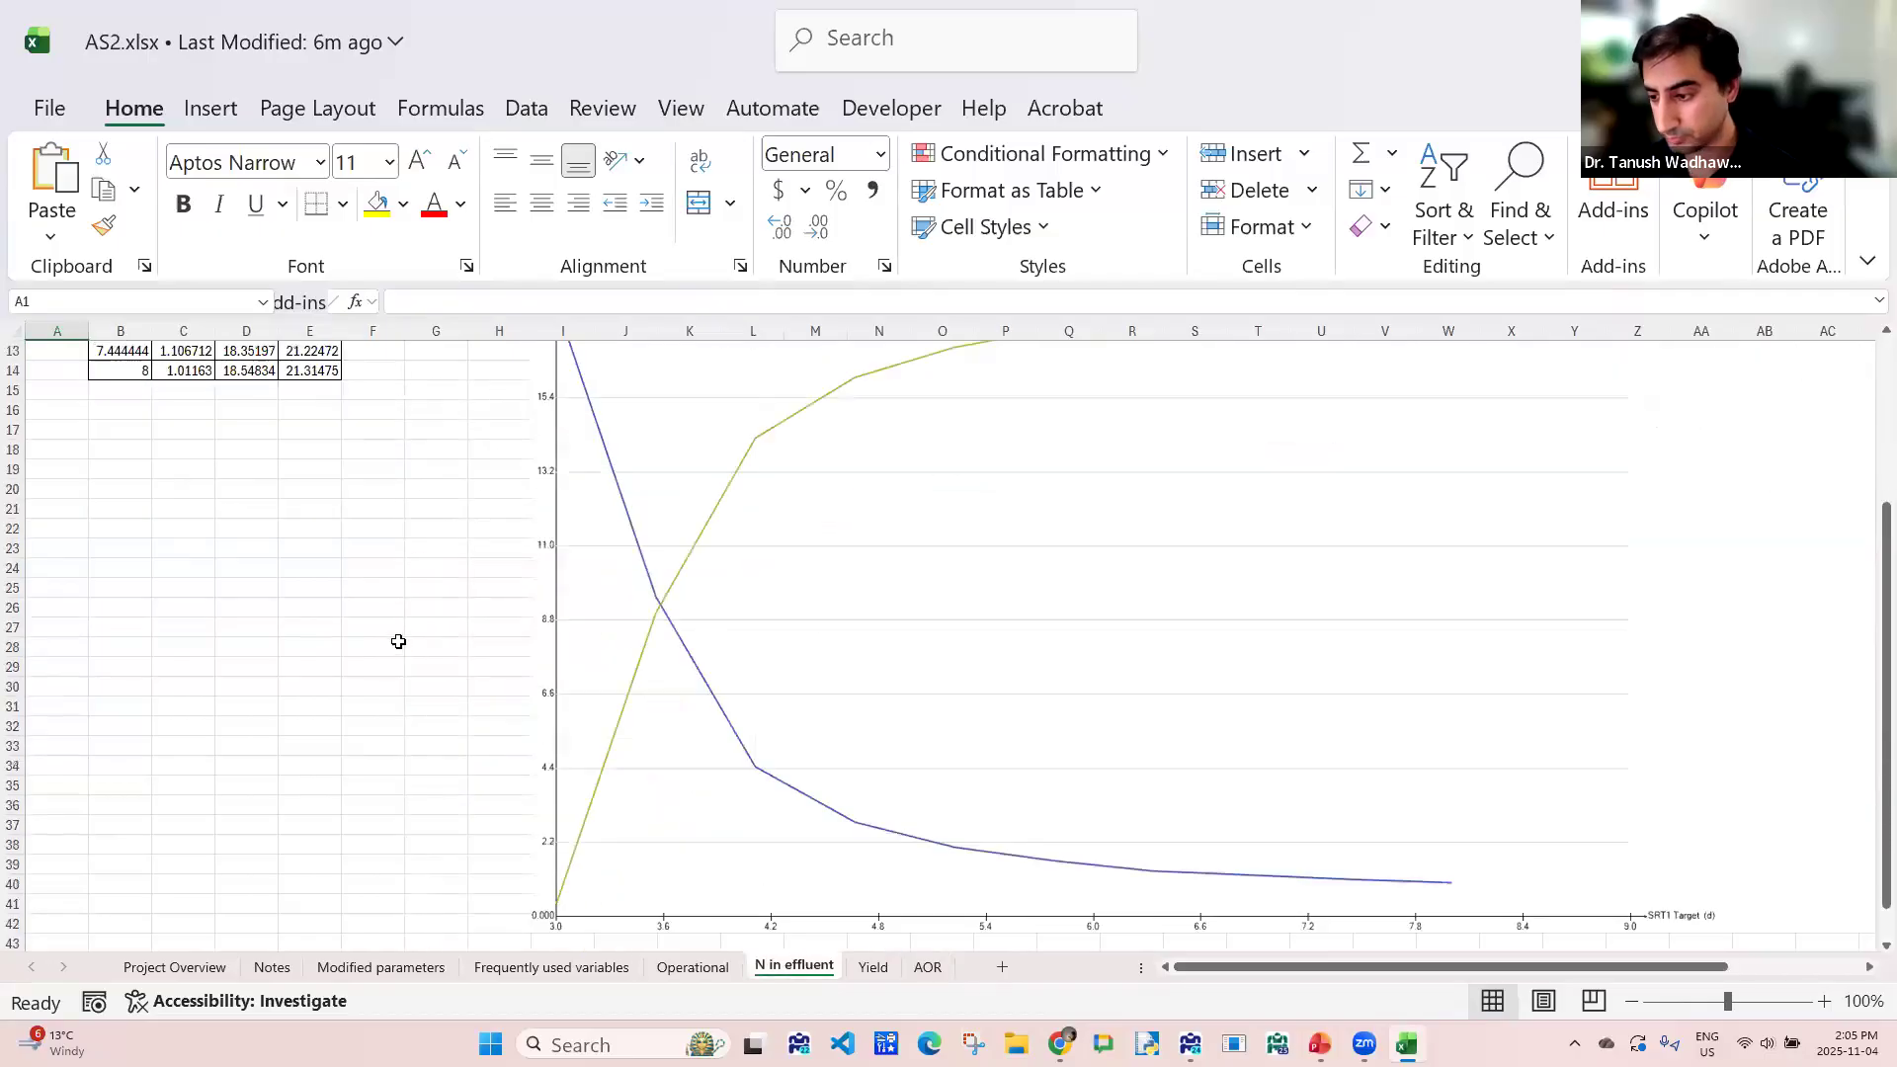
{"action": "scroll", "coordinate": [398, 638], "scroll_direction": "down", "scroll_amount": 2}
{"action": "scroll", "coordinate": [398, 637], "scroll_direction": "up", "scroll_amount": 1}
{"action": "scroll", "coordinate": [410, 648], "scroll_direction": "down", "scroll_amount": 2}
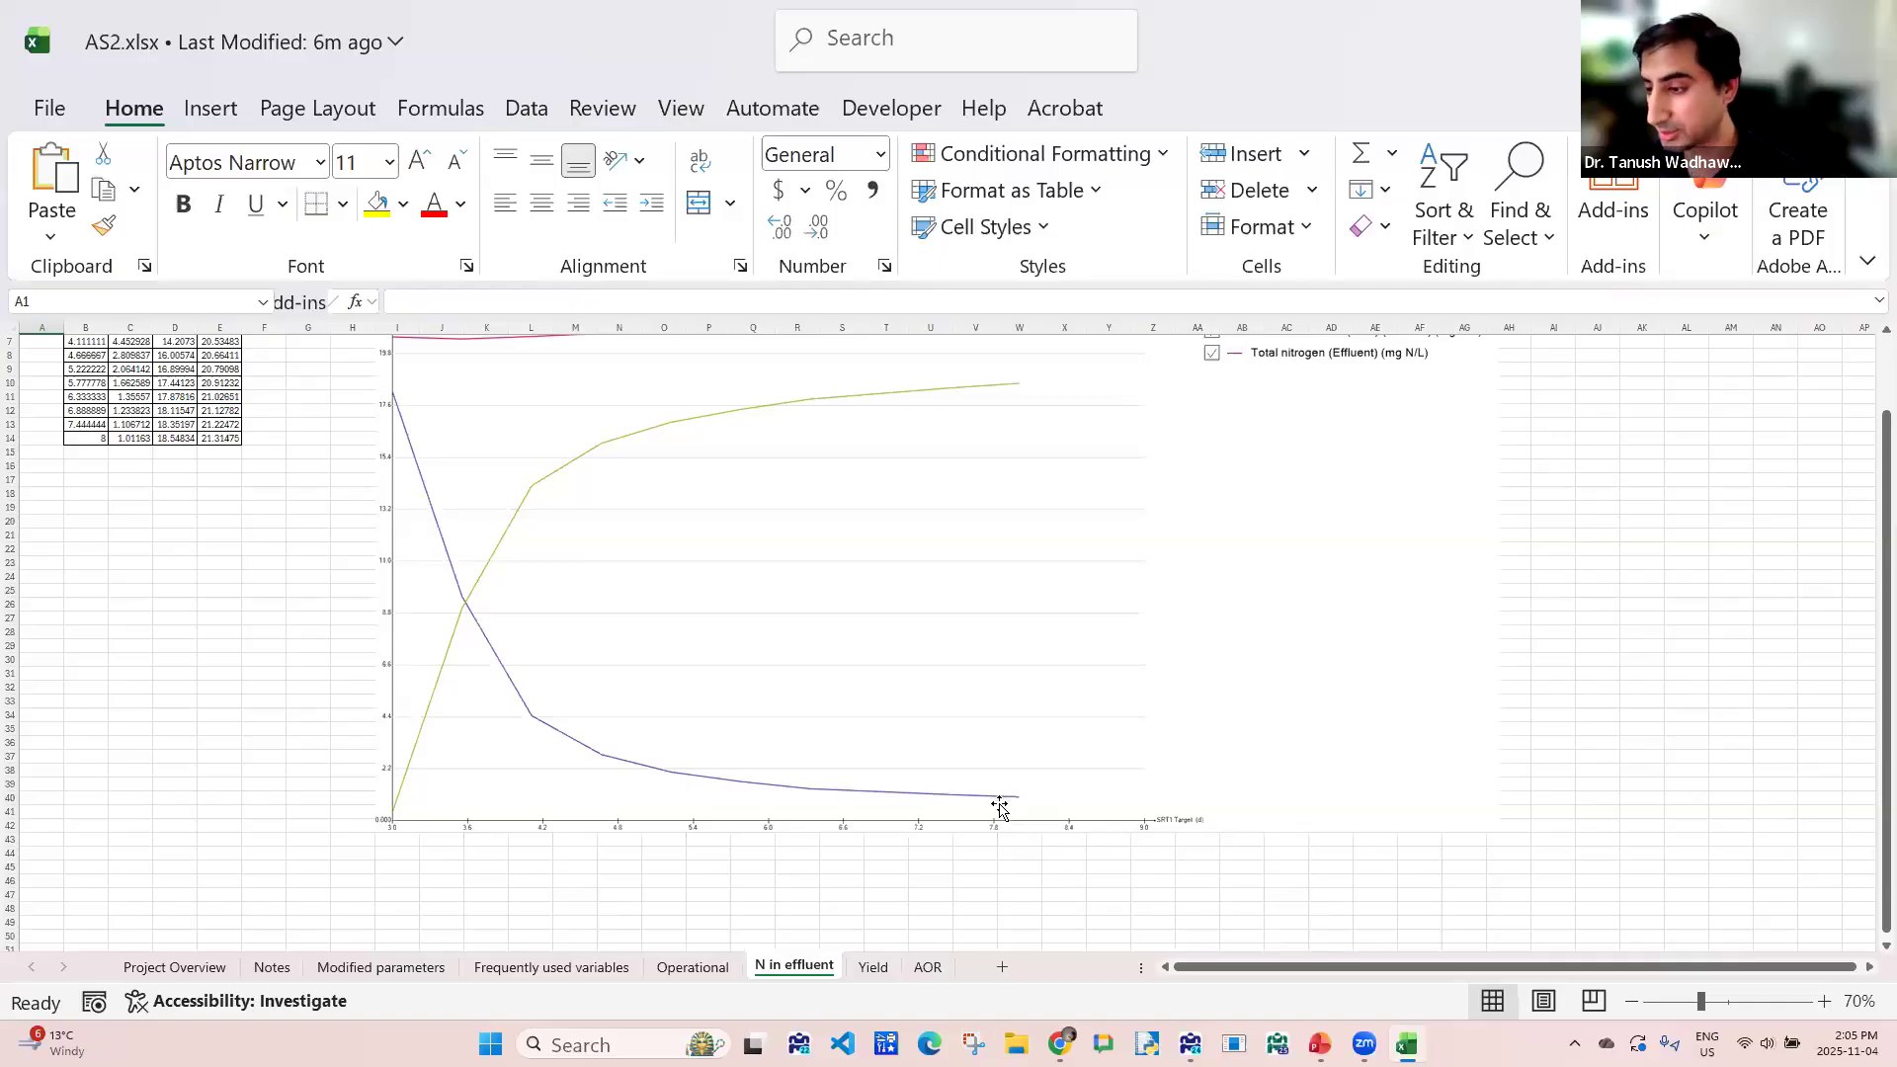
- Switch back to SUMO and compare the four-reactor effluent ammonia curve and the AOR chart with the single-CSTR results
{"action": "key", "text": "alt+Tab"}
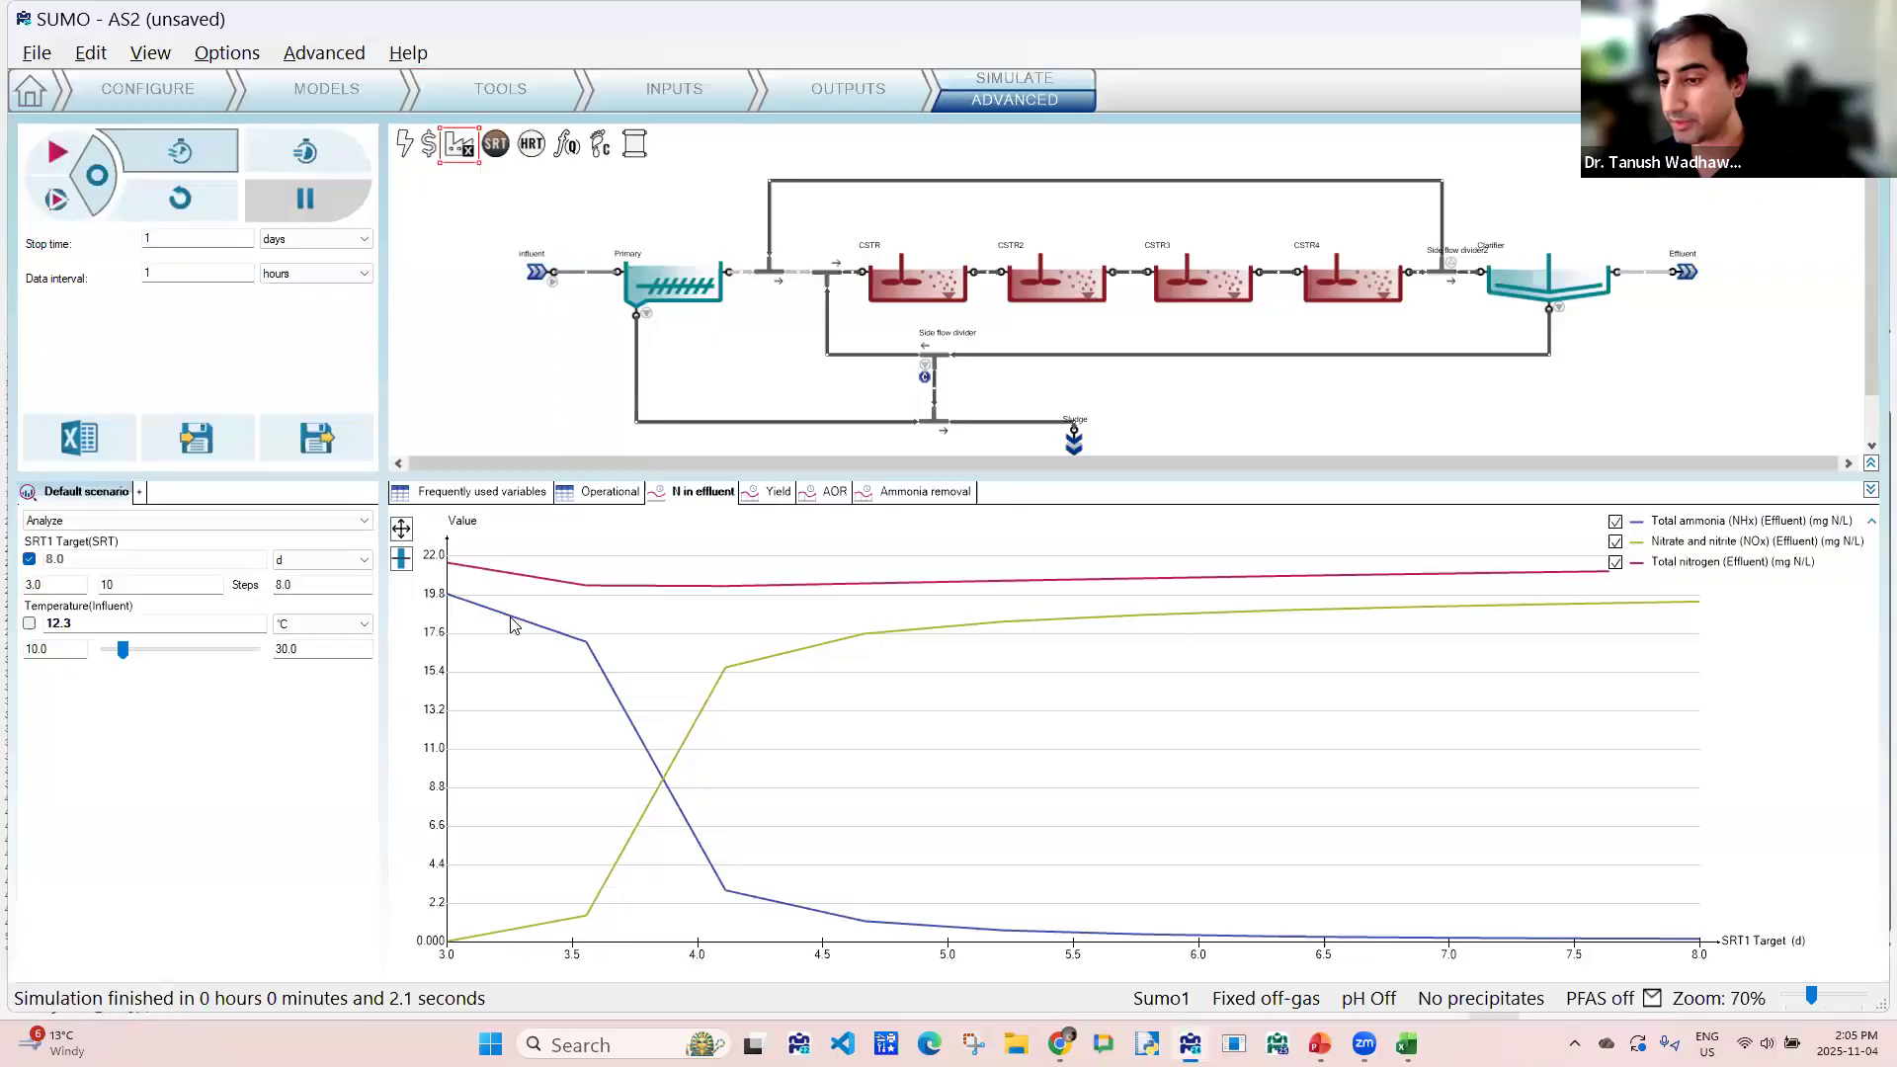
{"action": "mouse_move", "coordinate": [1062, 938]}
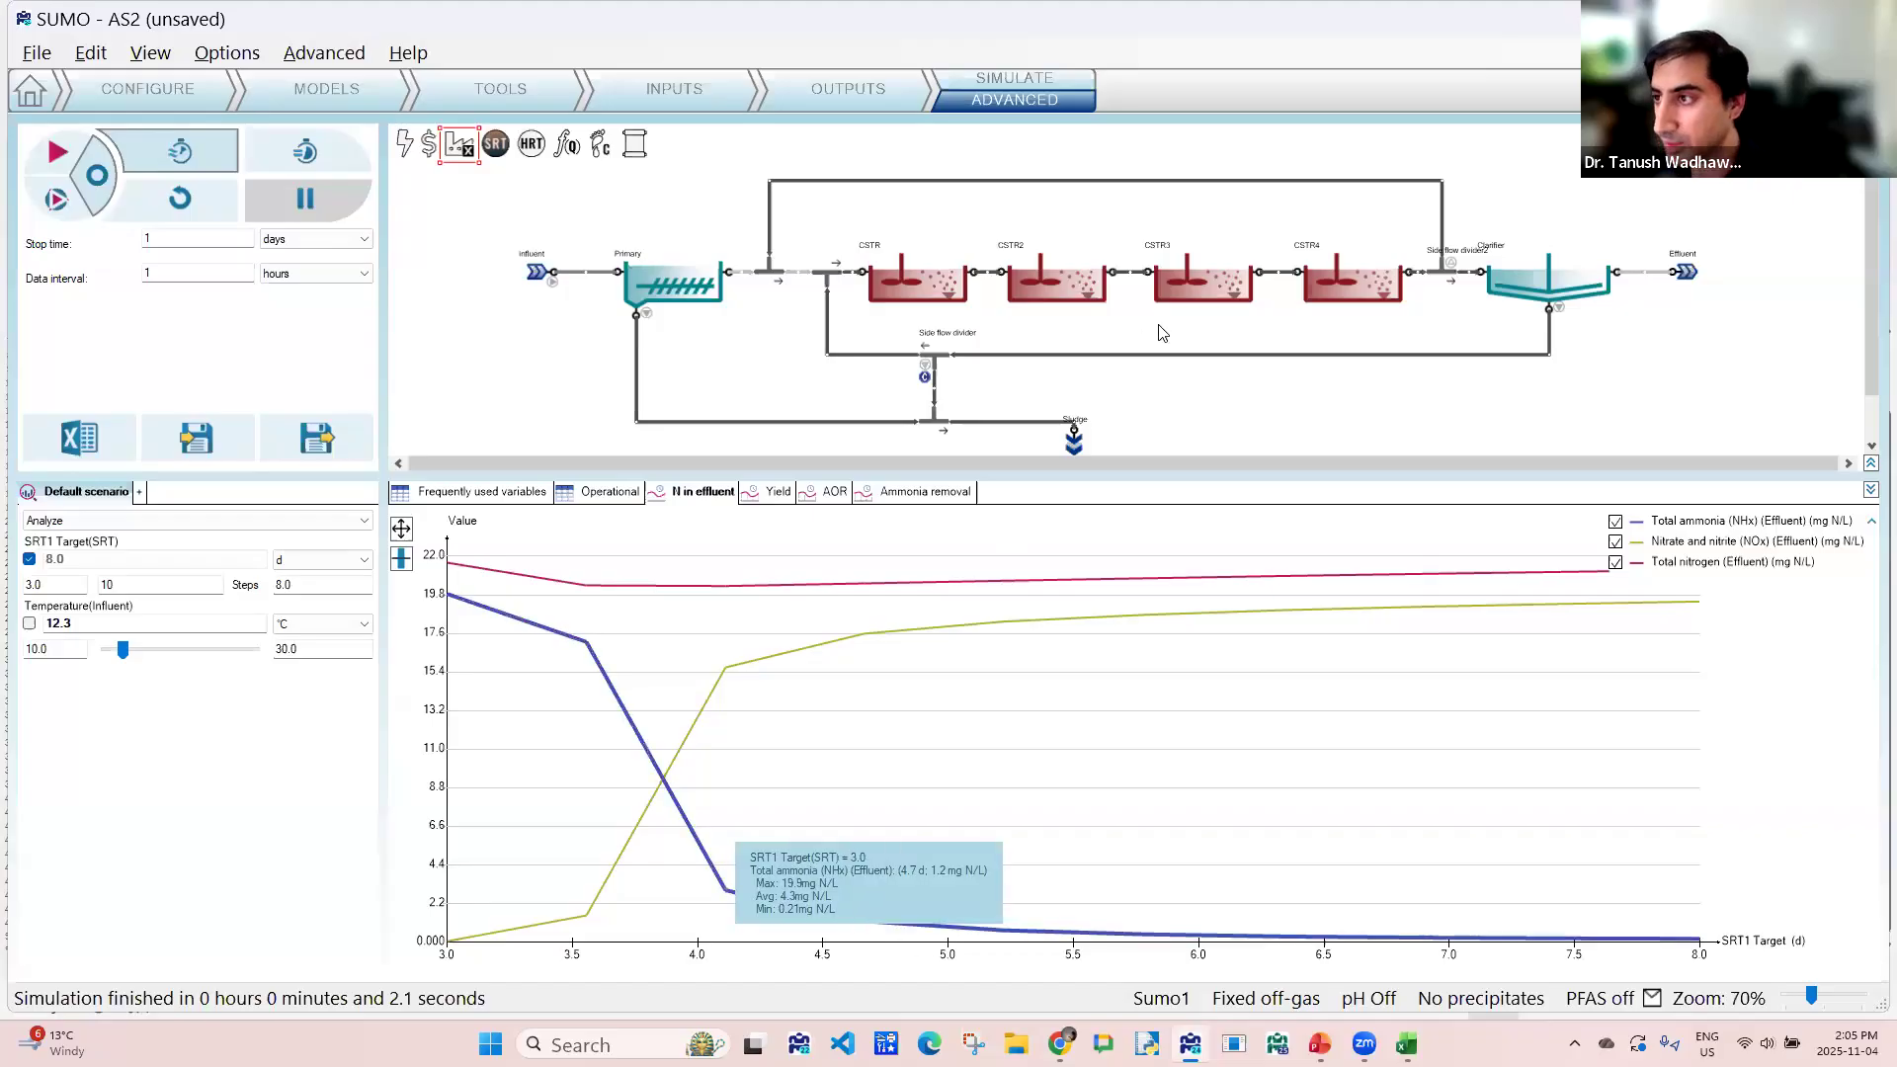
{"action": "mouse_move", "coordinate": [1166, 360]}
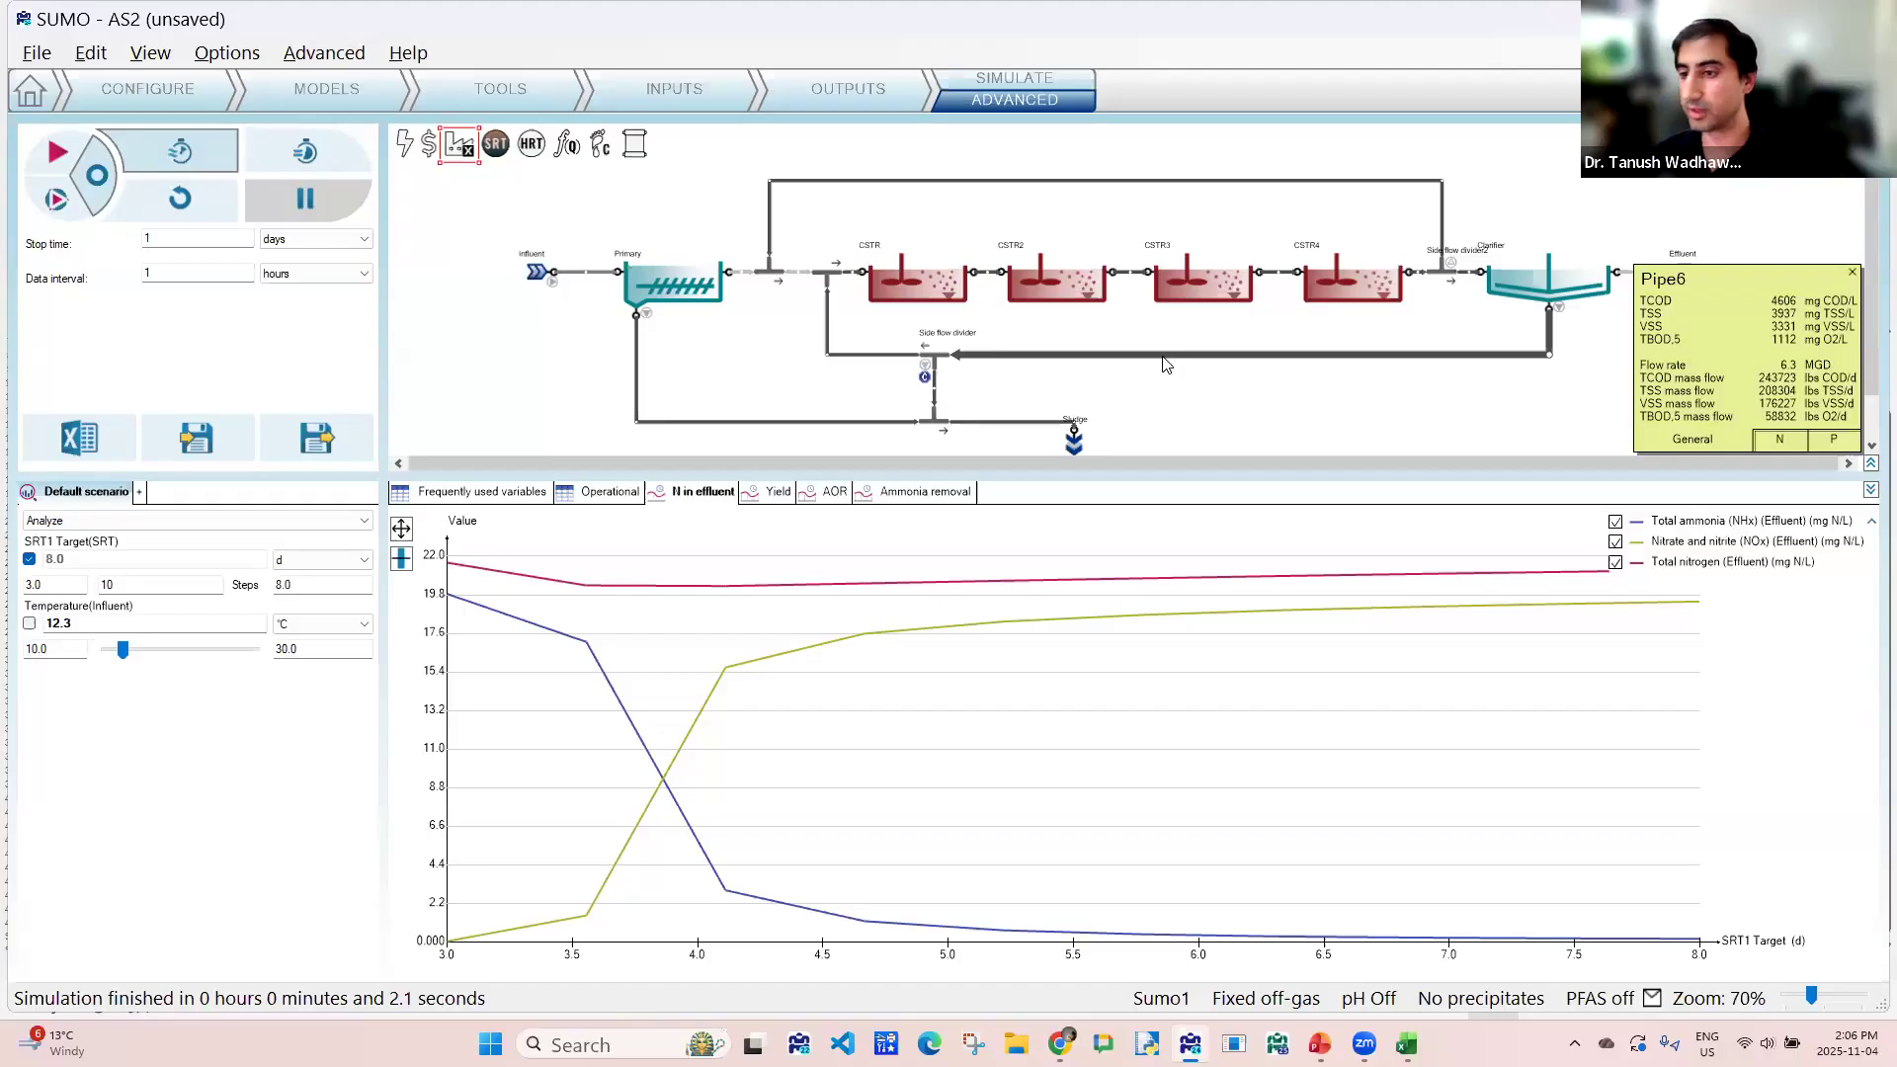
{"action": "left_click", "coordinate": [835, 493]}
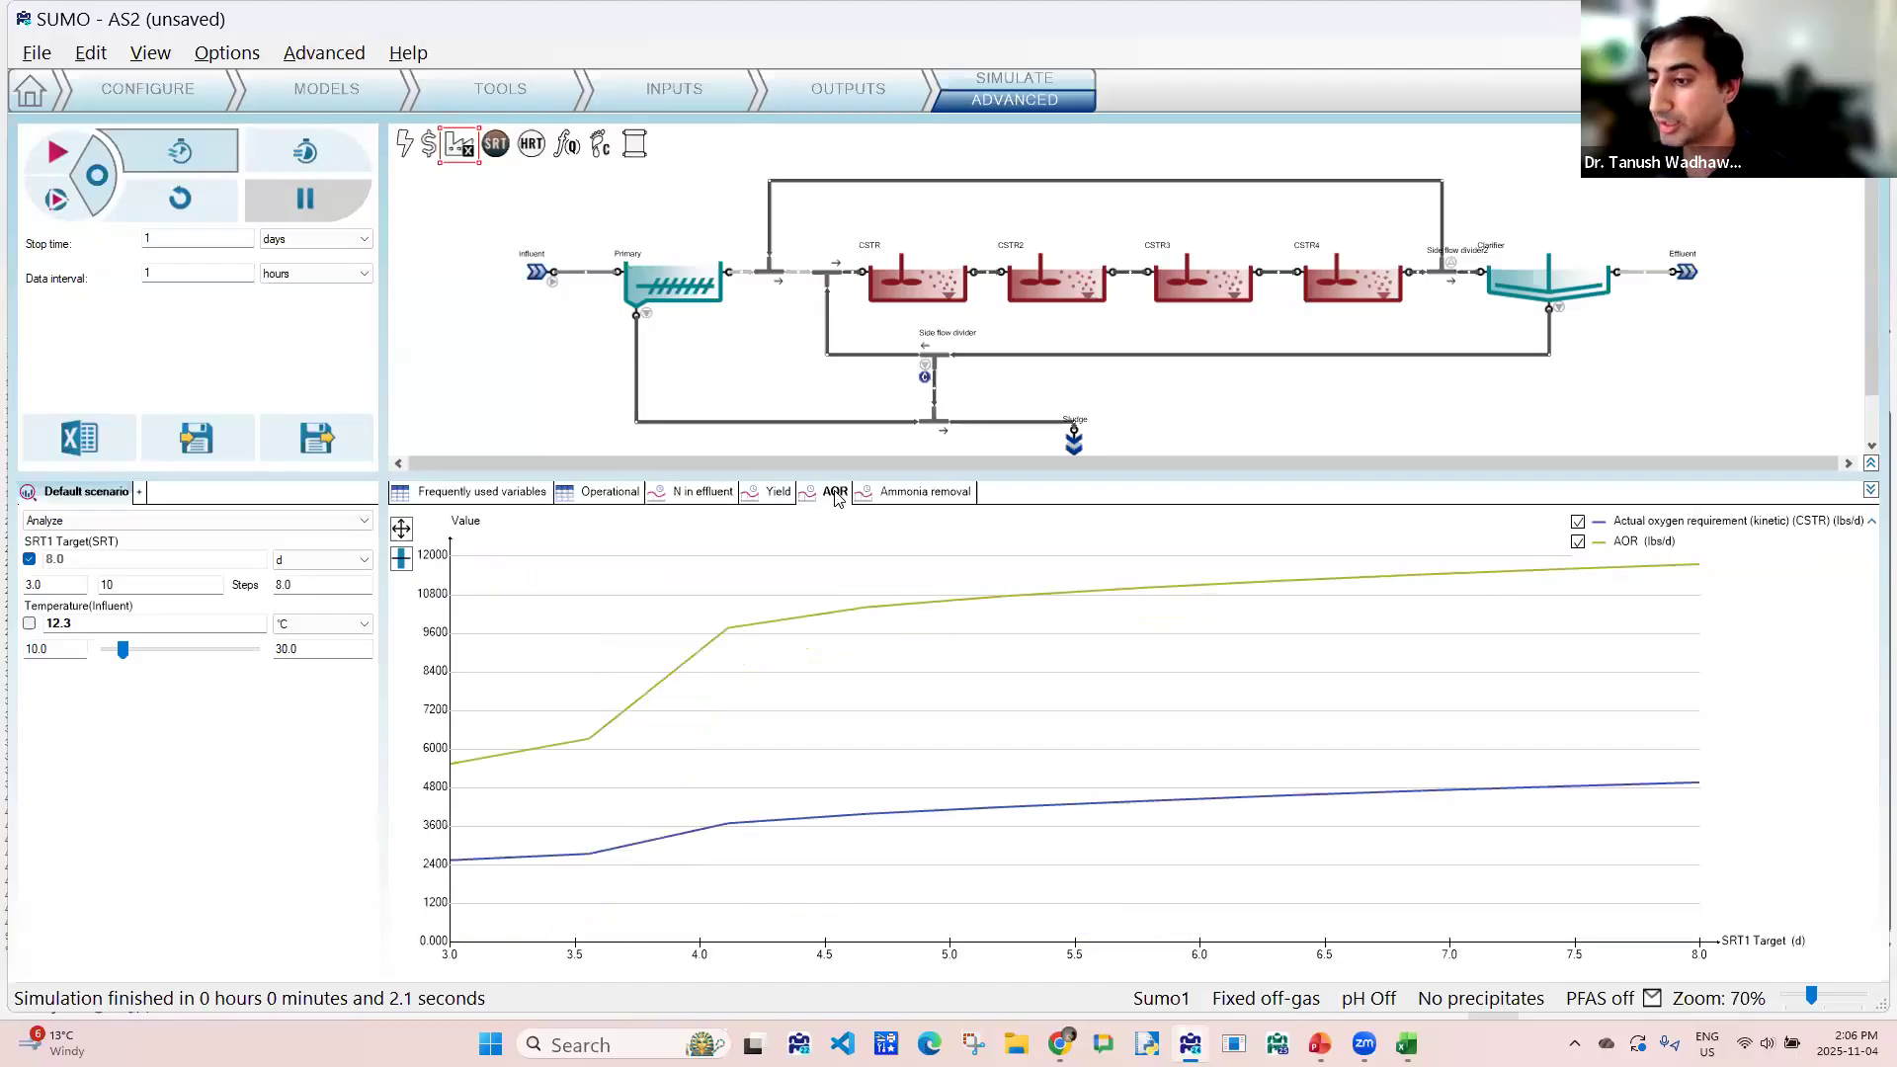
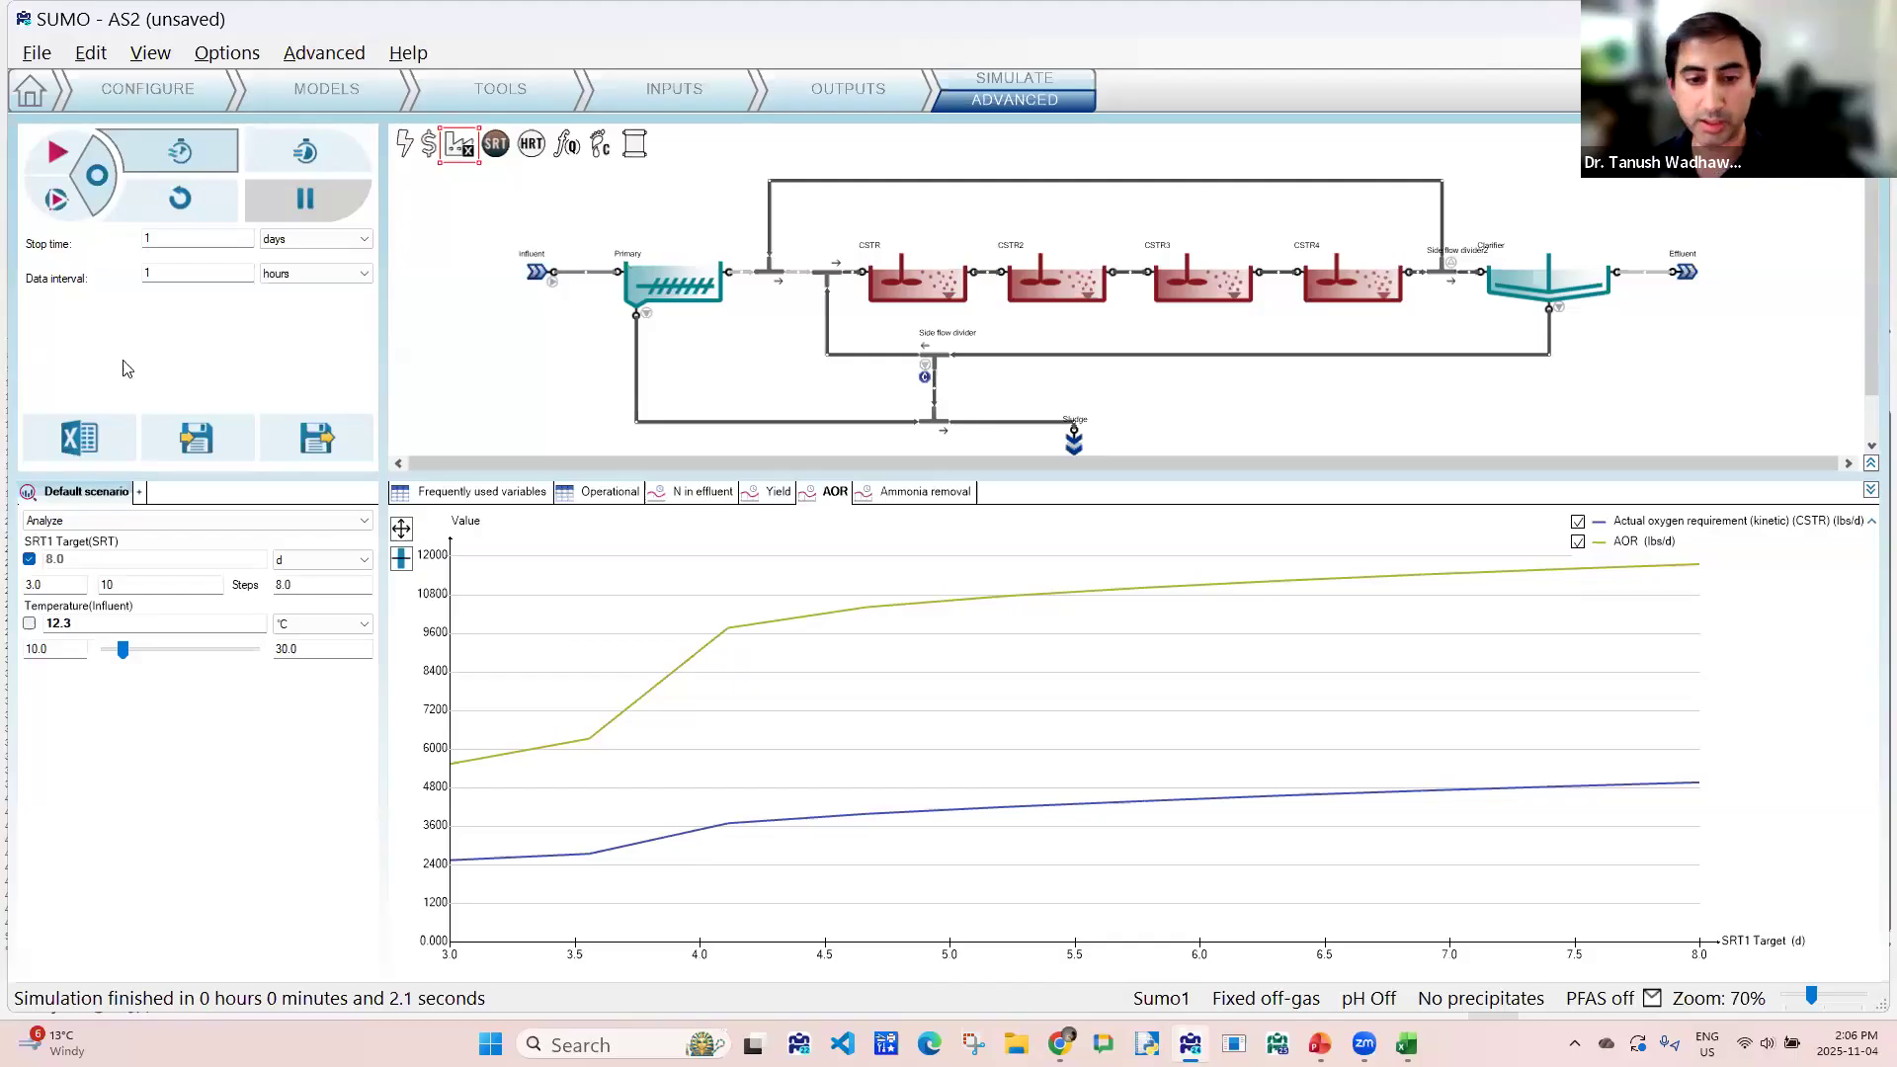
- Export the simulation report to the Desktop as AS2 plug flow.xlsx, open it, and return to SUMO
{"action": "left_click", "coordinate": [77, 437]}
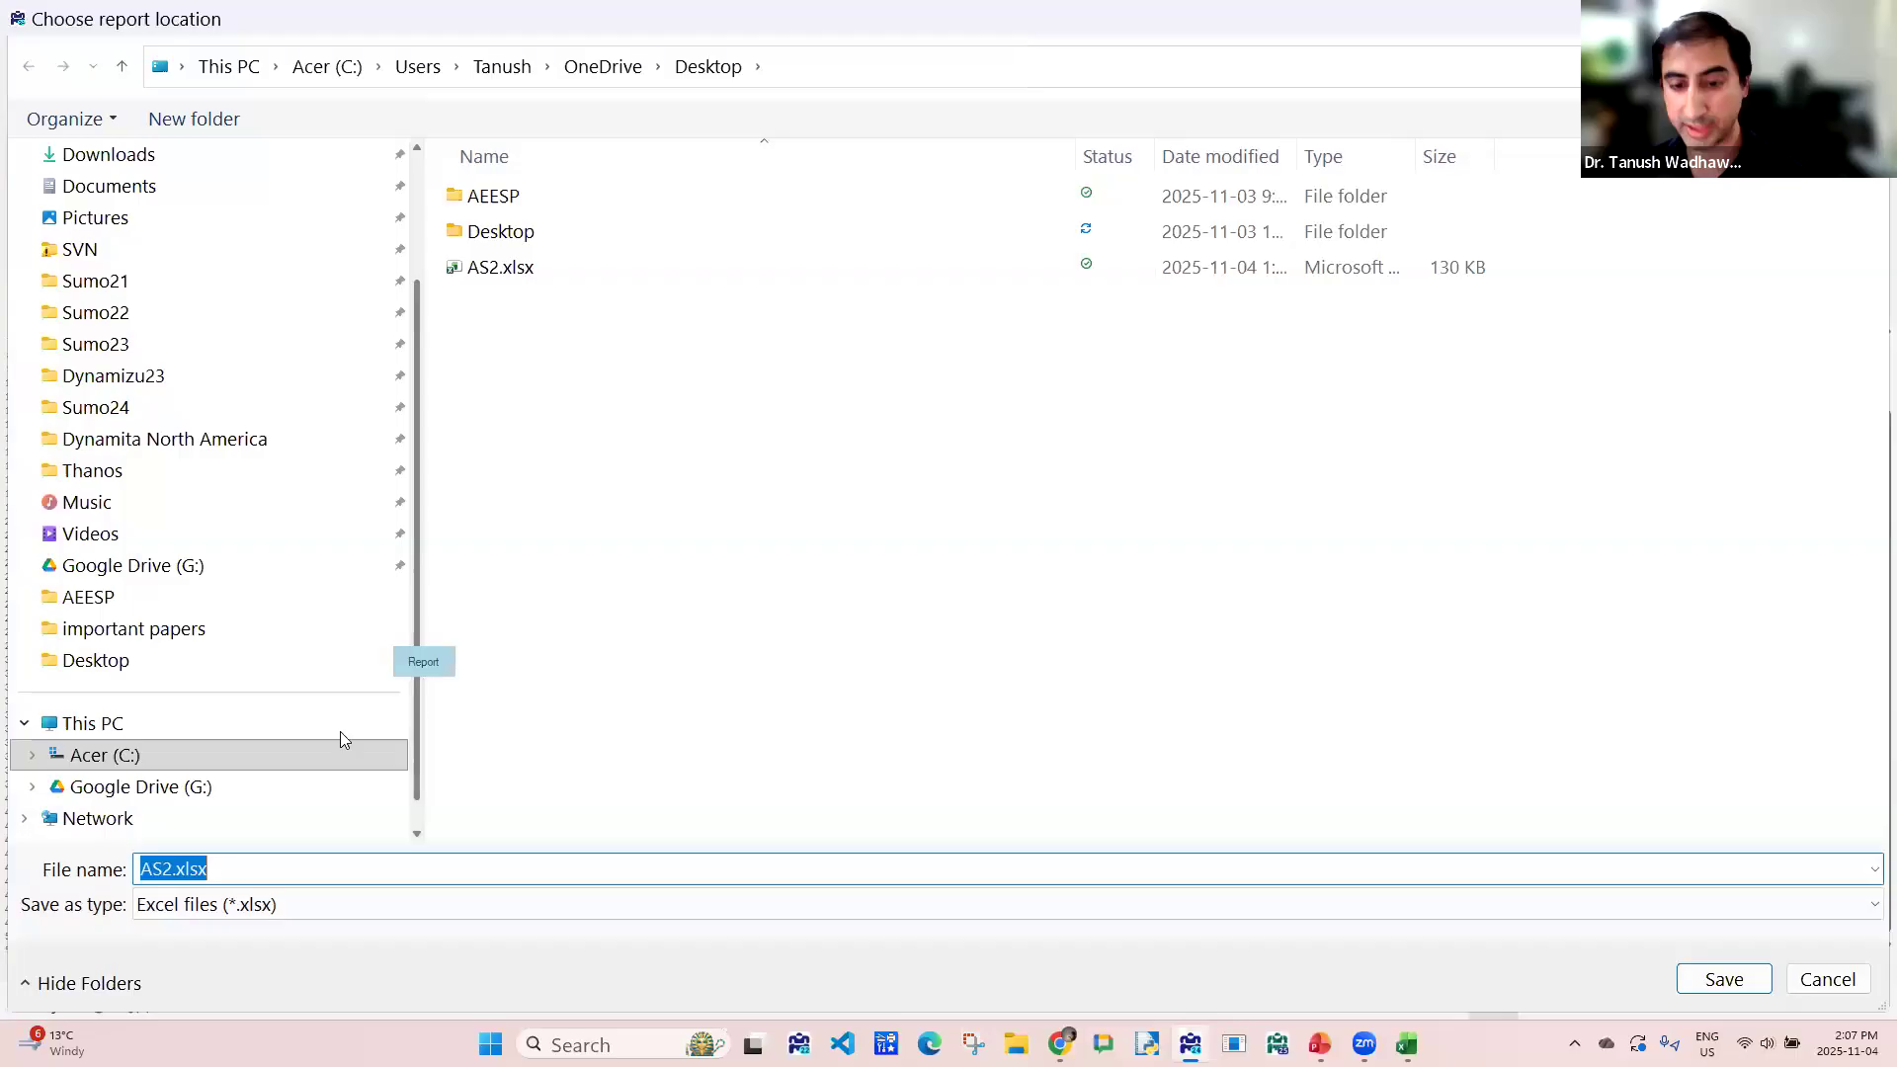
{"action": "left_click", "coordinate": [164, 869]}
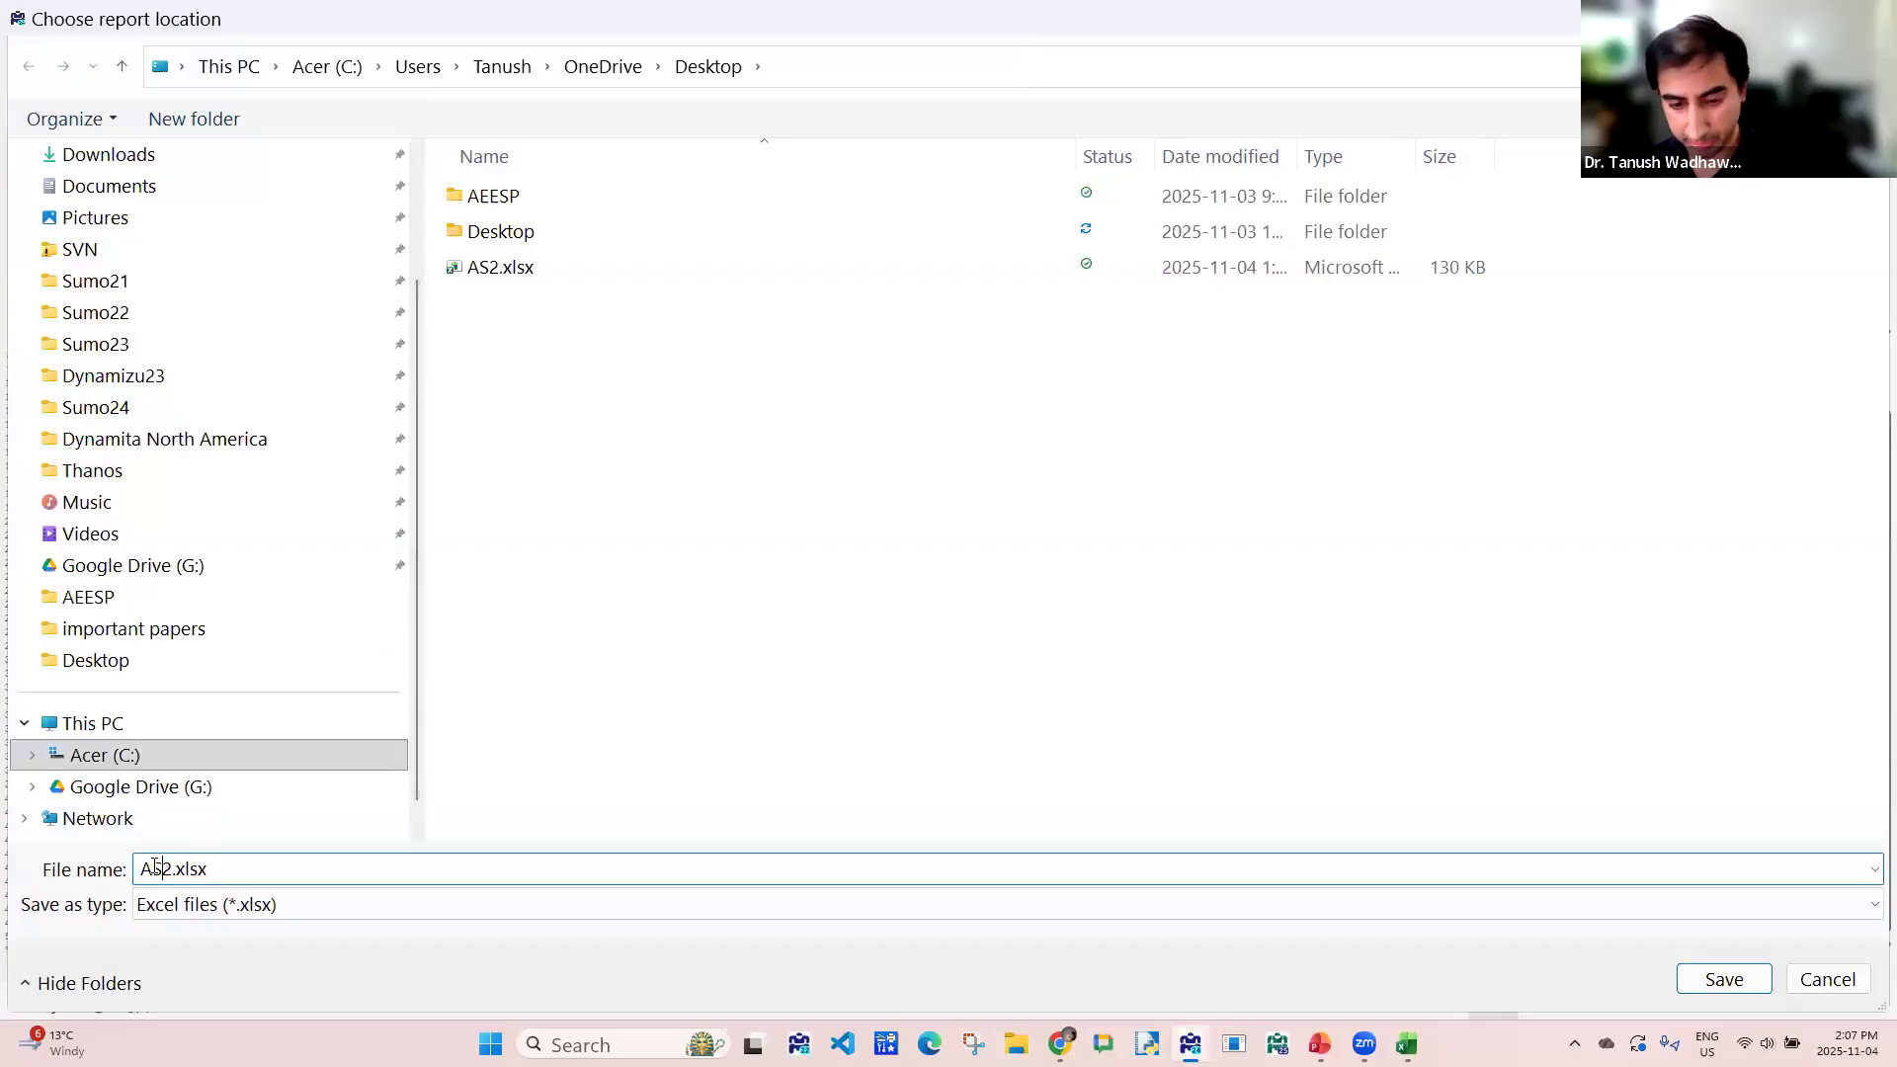
{"action": "type", "text": "plu"}
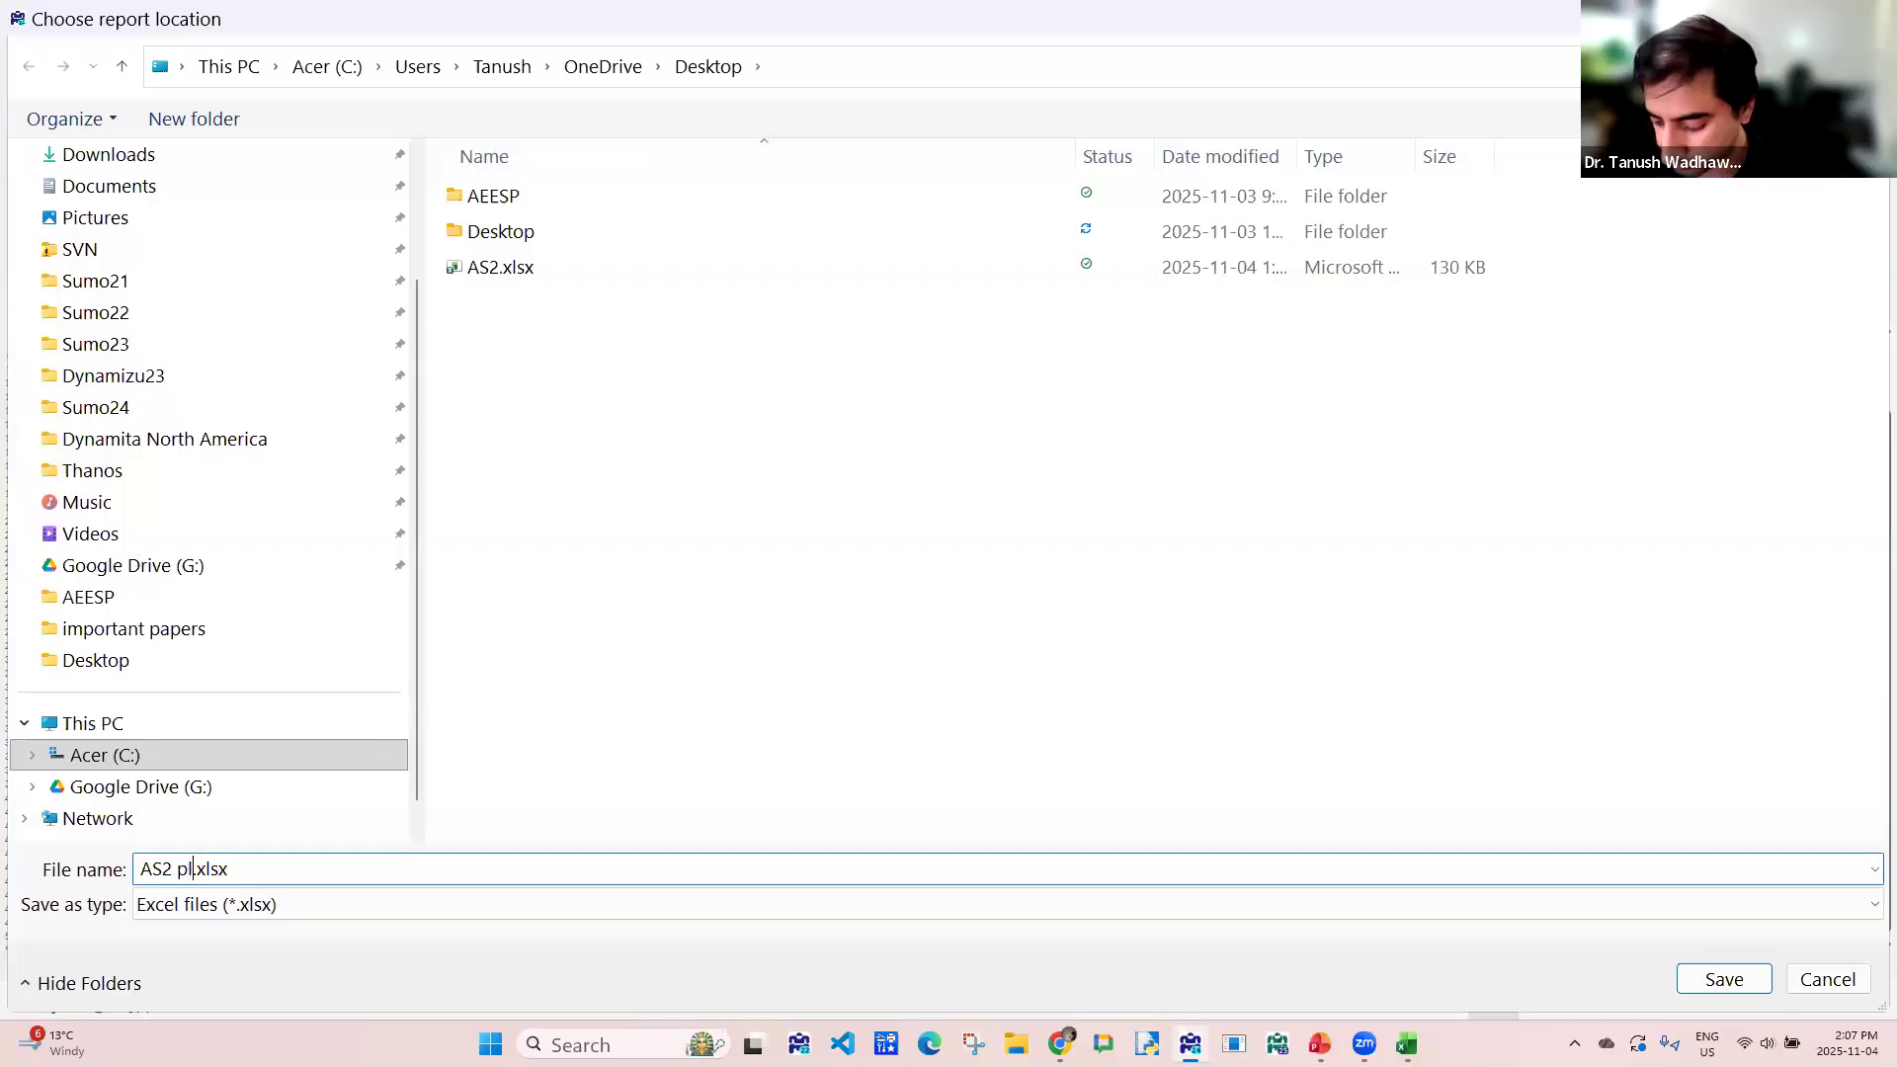
{"action": "type", "text": "g flow"}
{"action": "key", "text": "Return"}
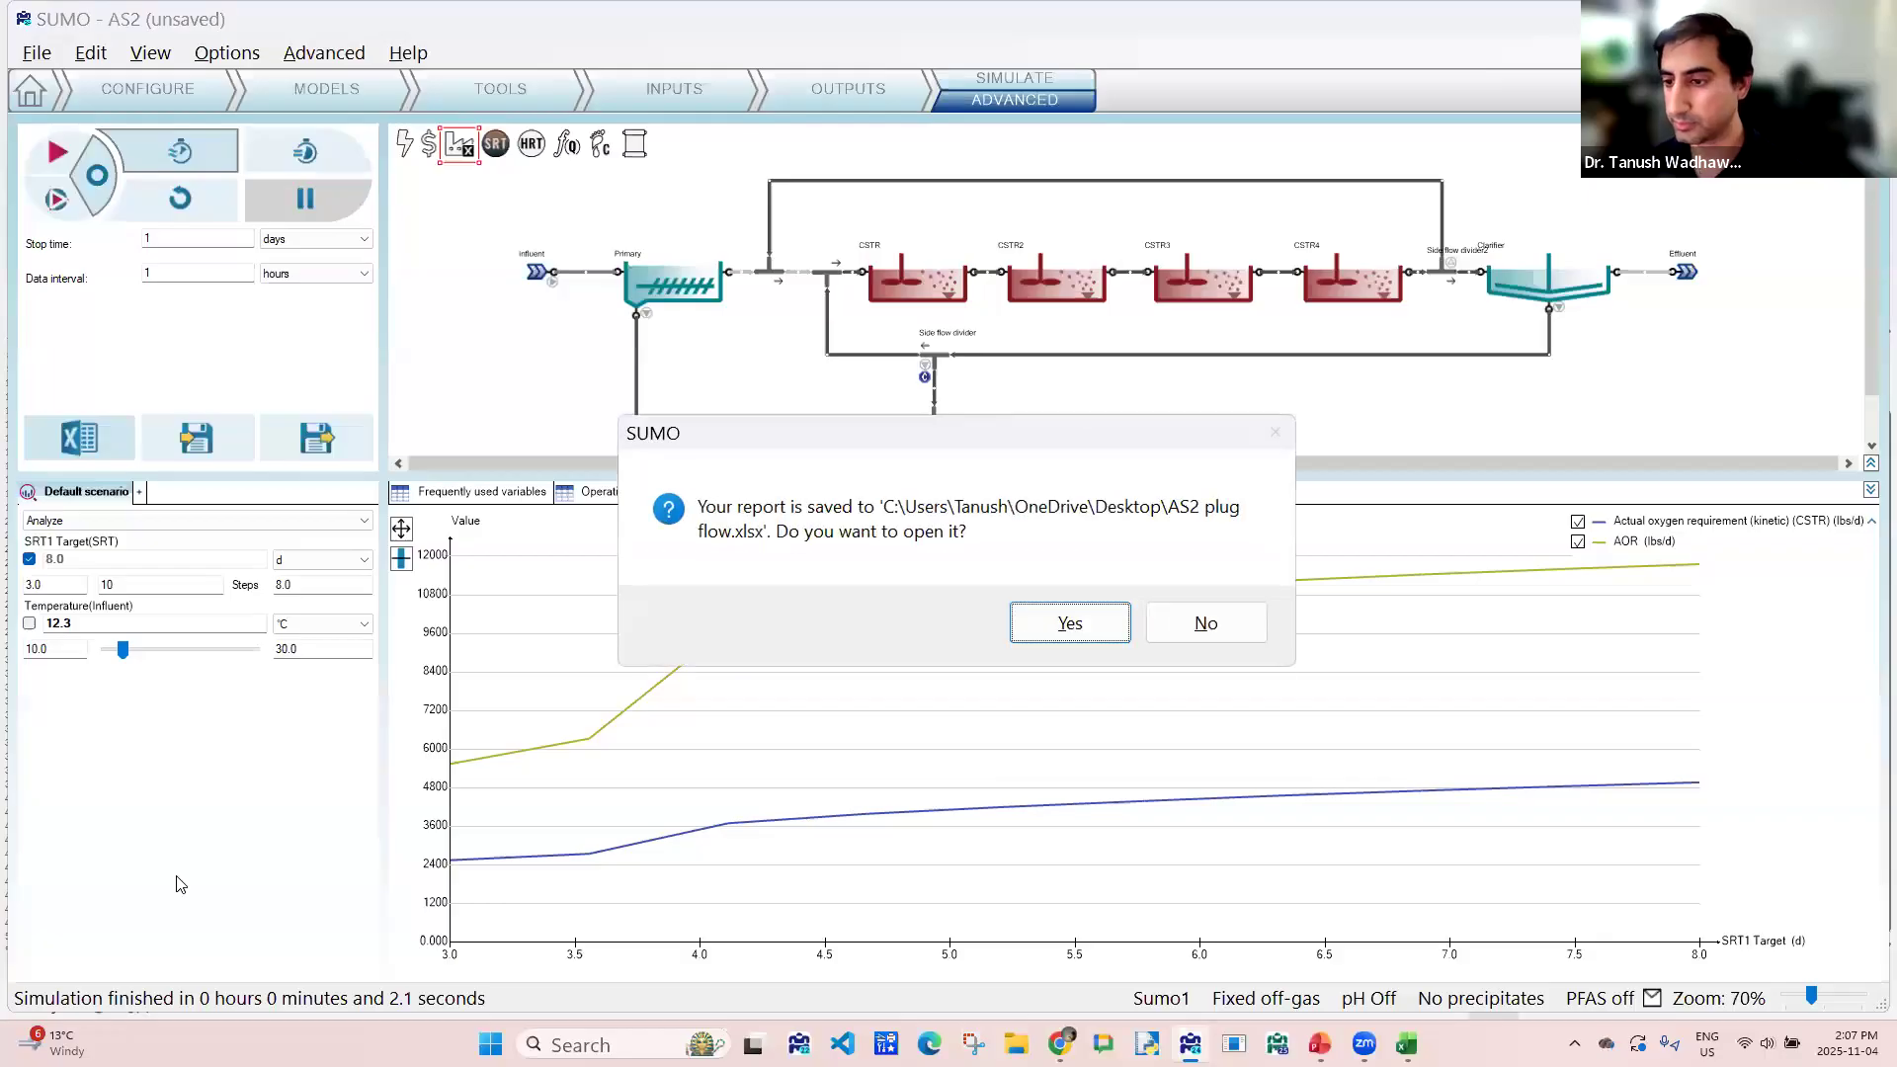
{"action": "left_click", "coordinate": [1104, 637]}
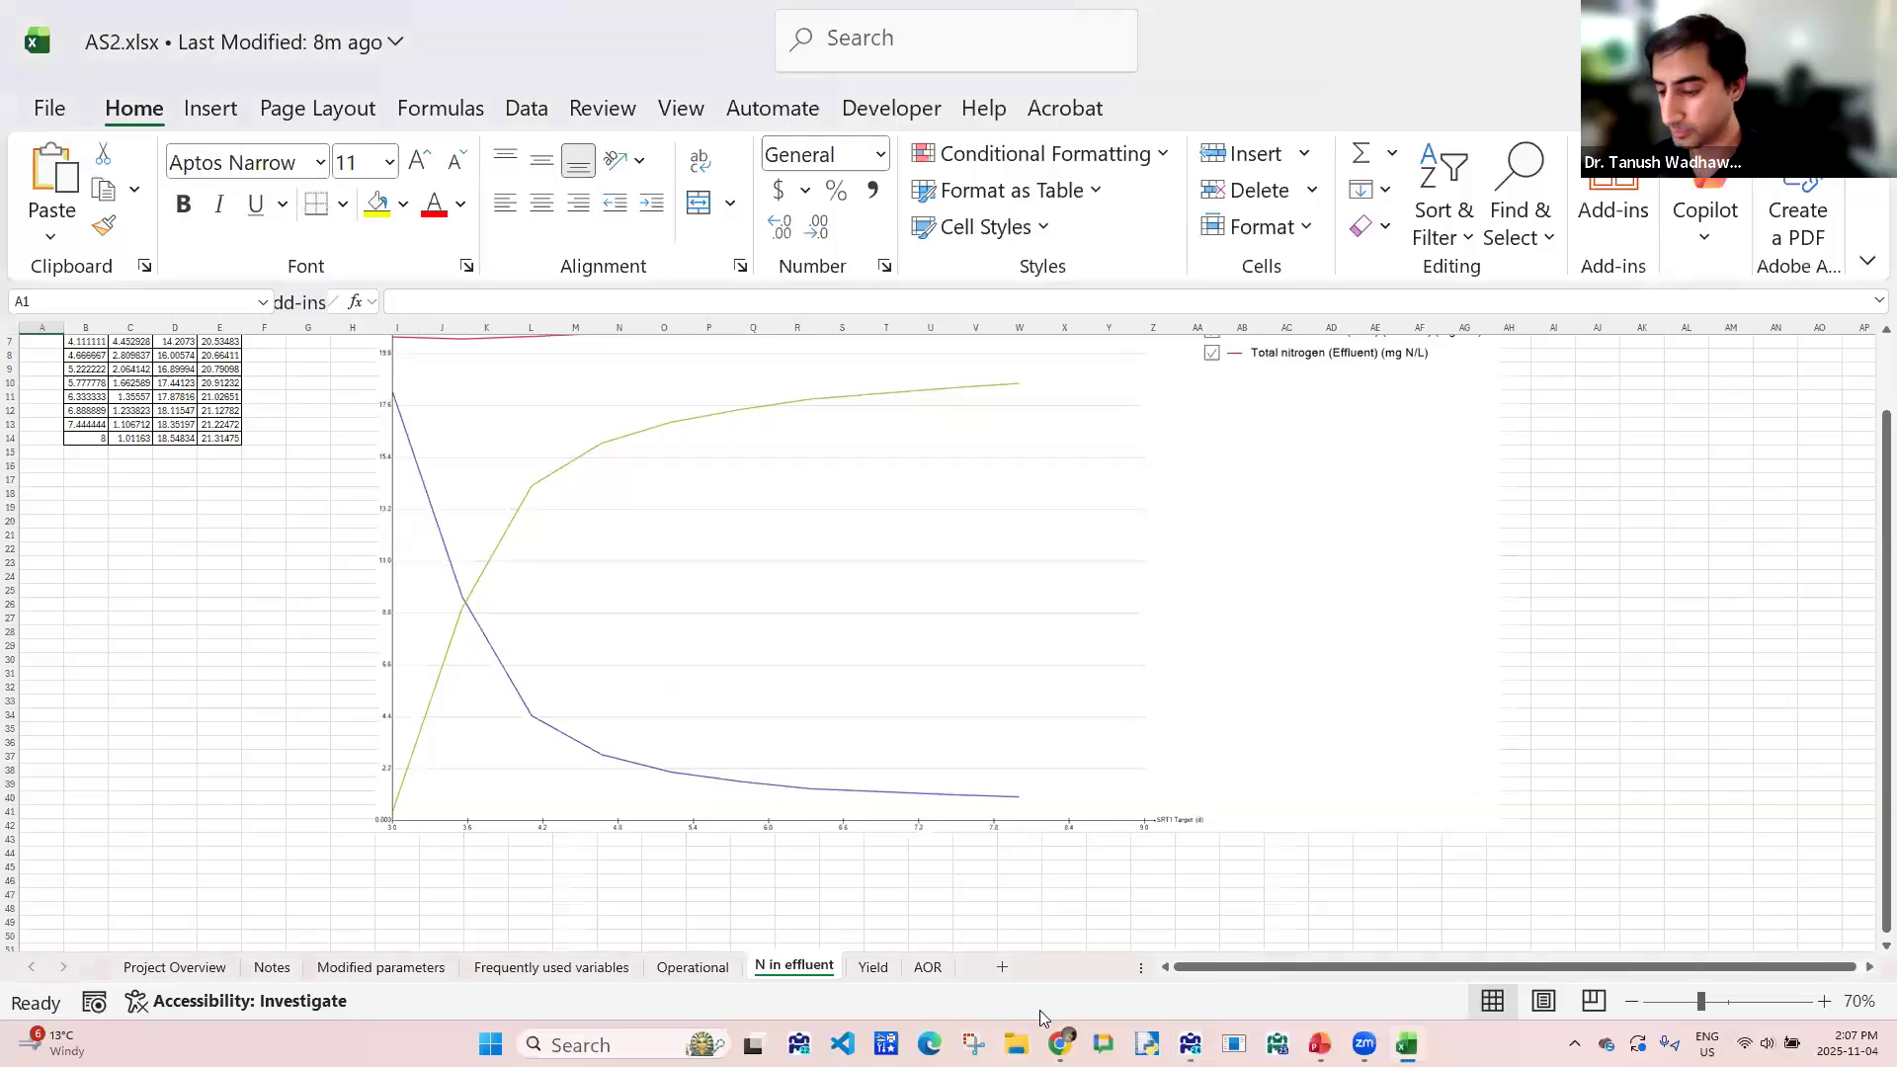
{"action": "key", "text": "alt+Tab"}
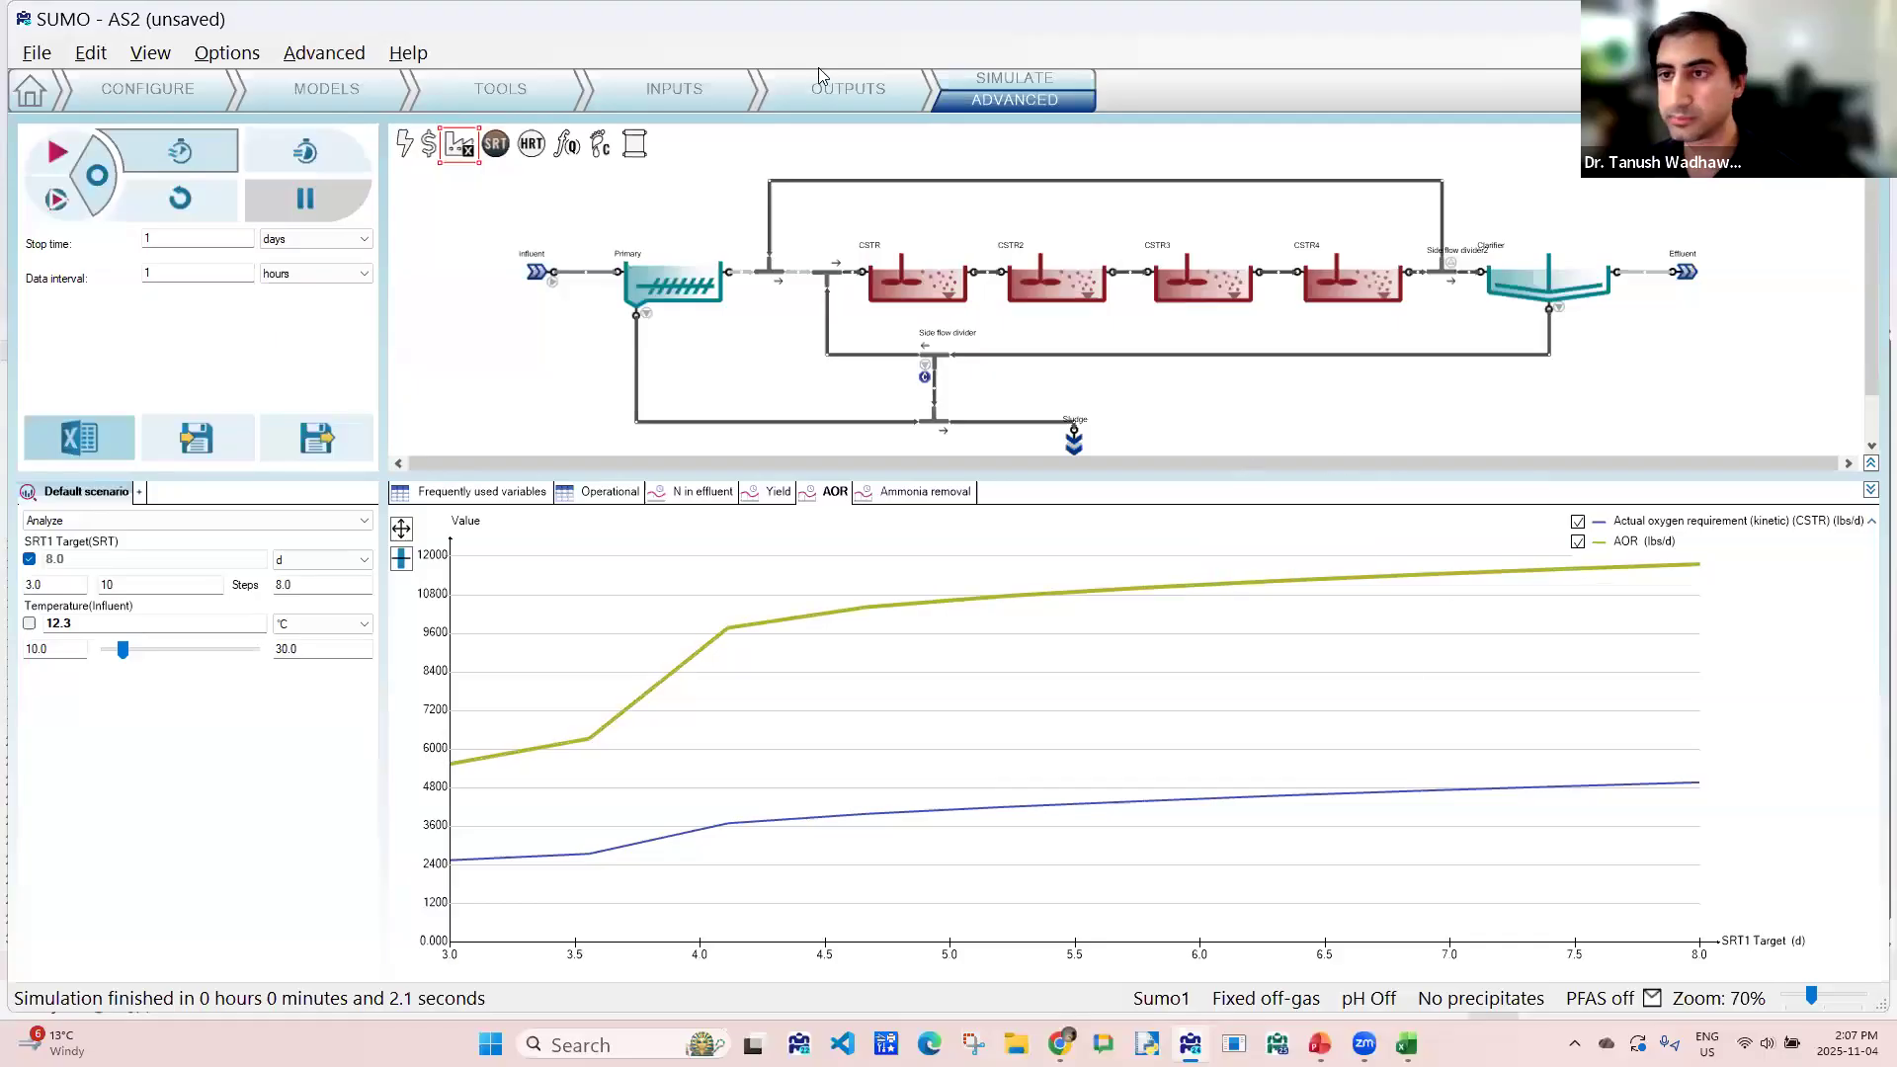
- Add a proportional flow dependence that sets Side flow divider2's pumped flow as a proportion of the influent flow
{"action": "left_click", "coordinate": [526, 89]}
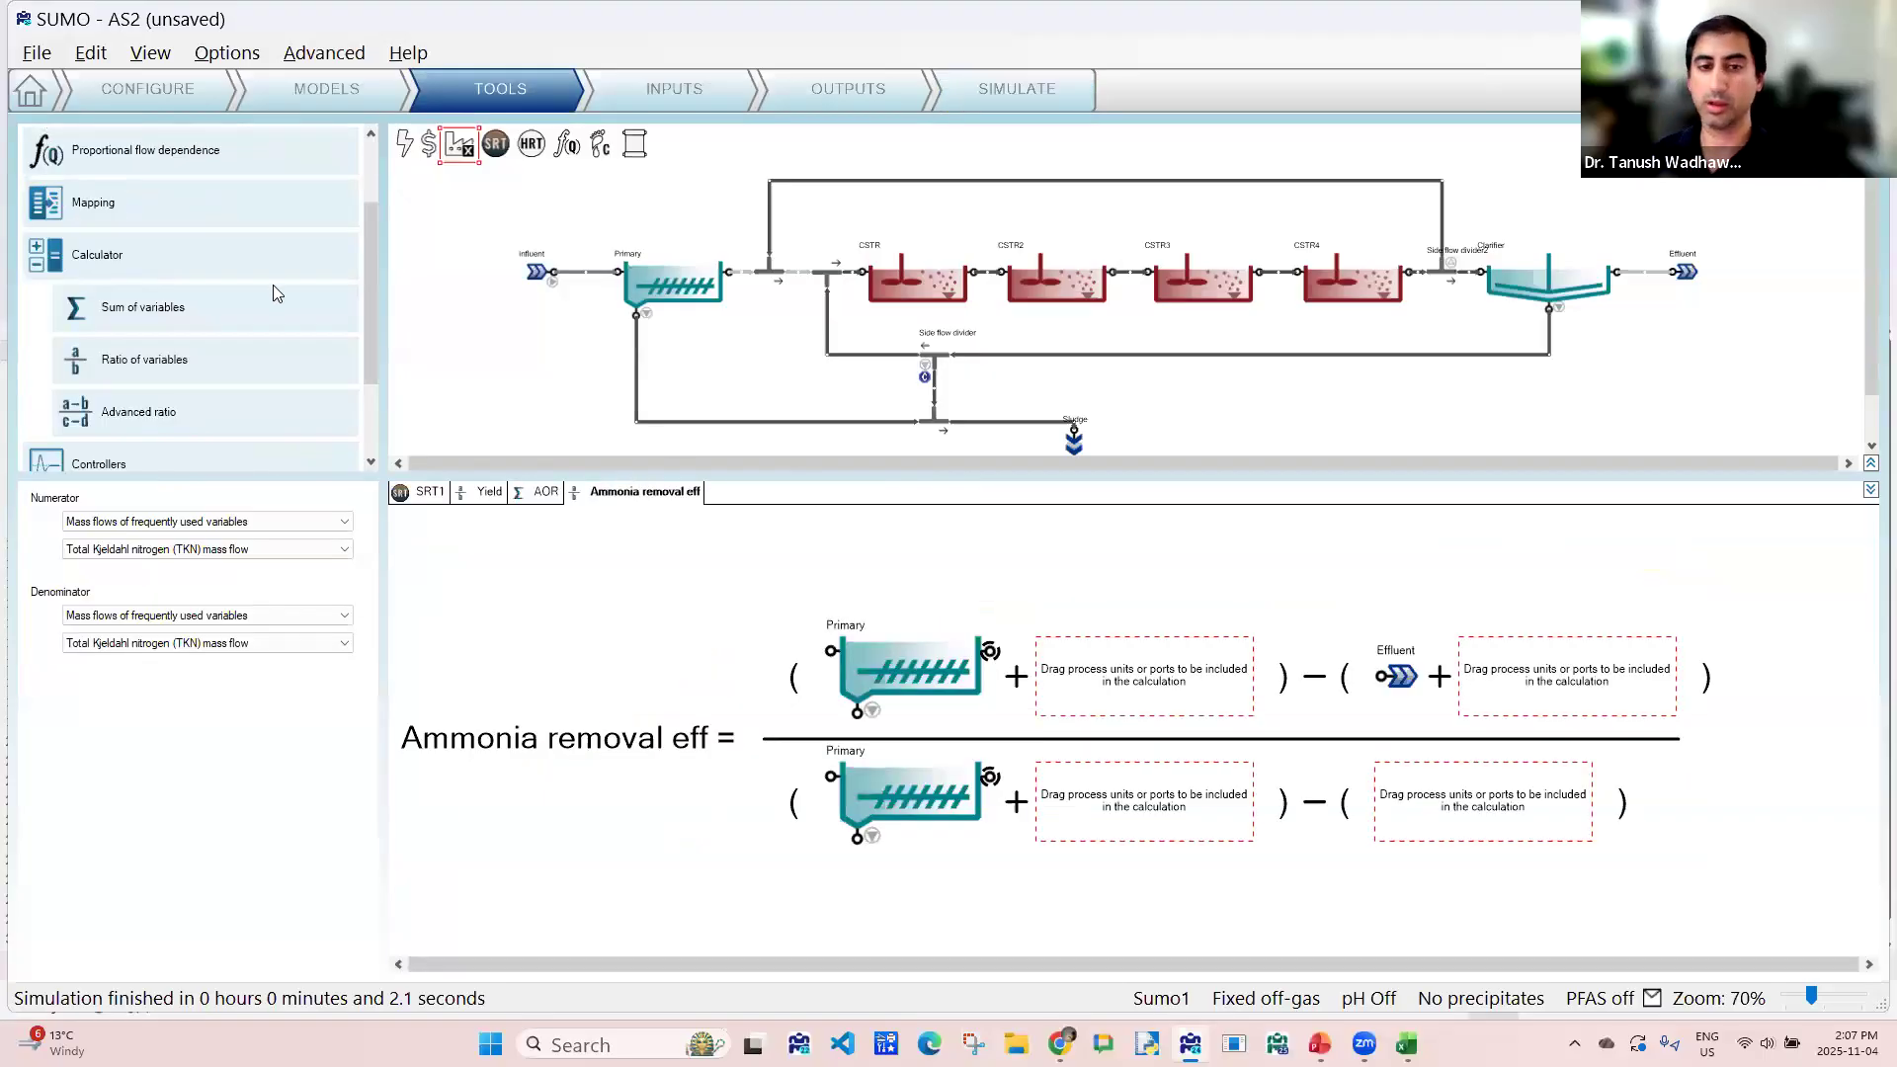
{"action": "scroll", "coordinate": [279, 291], "scroll_direction": "up", "scroll_amount": 2}
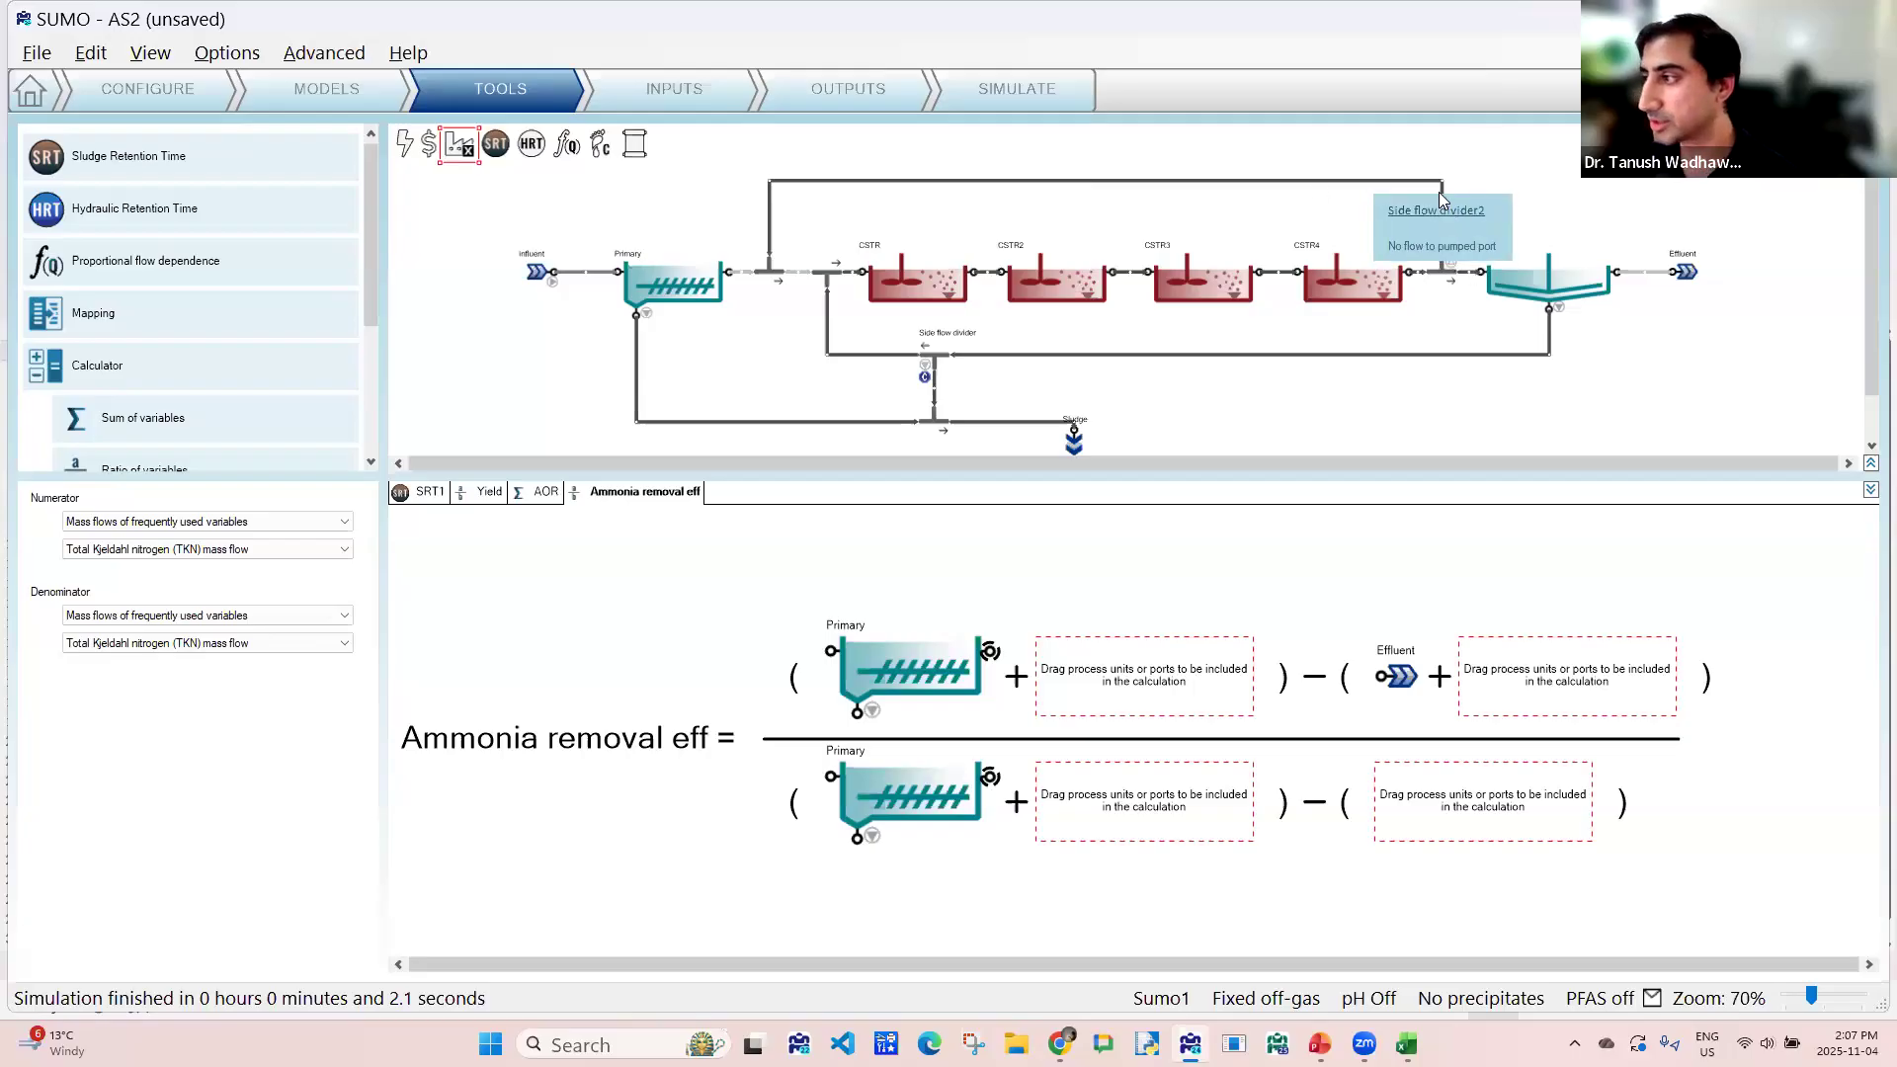
{"action": "left_click", "coordinate": [770, 189]}
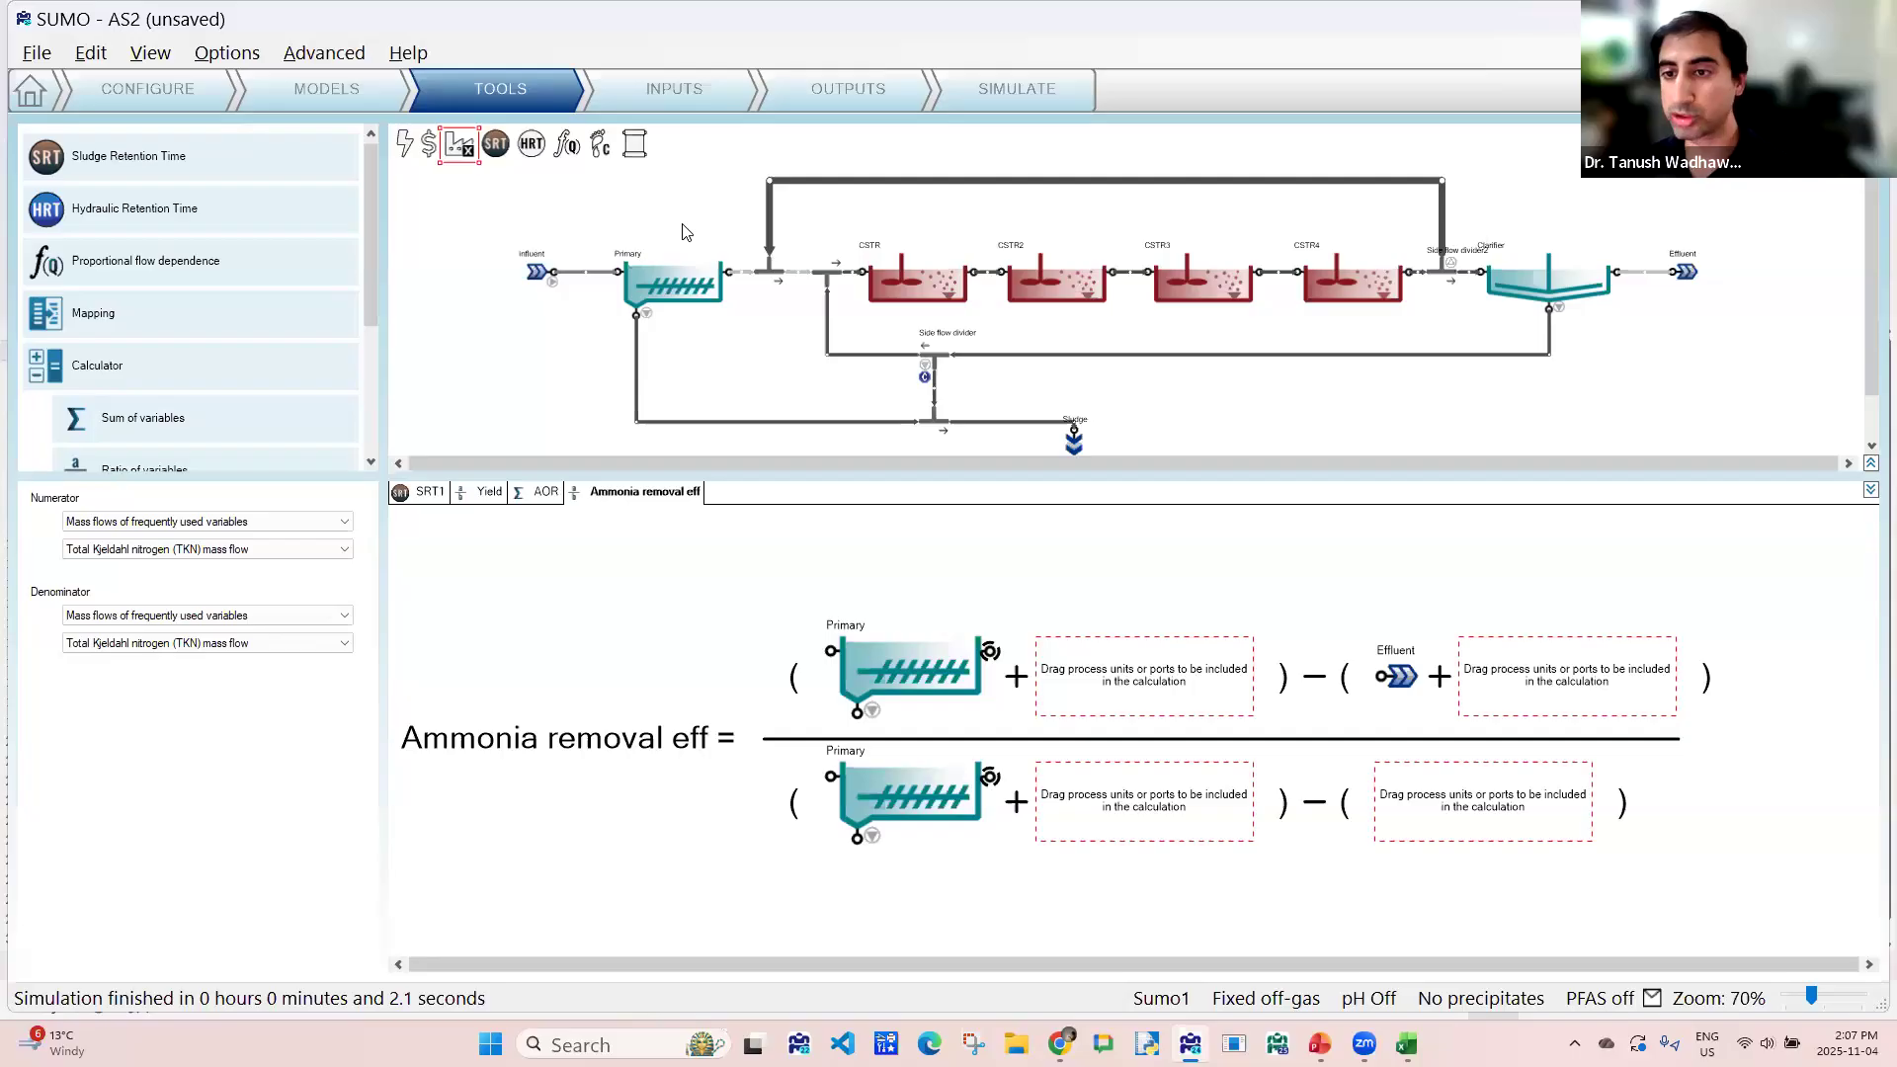
{"action": "left_click", "coordinate": [515, 279]}
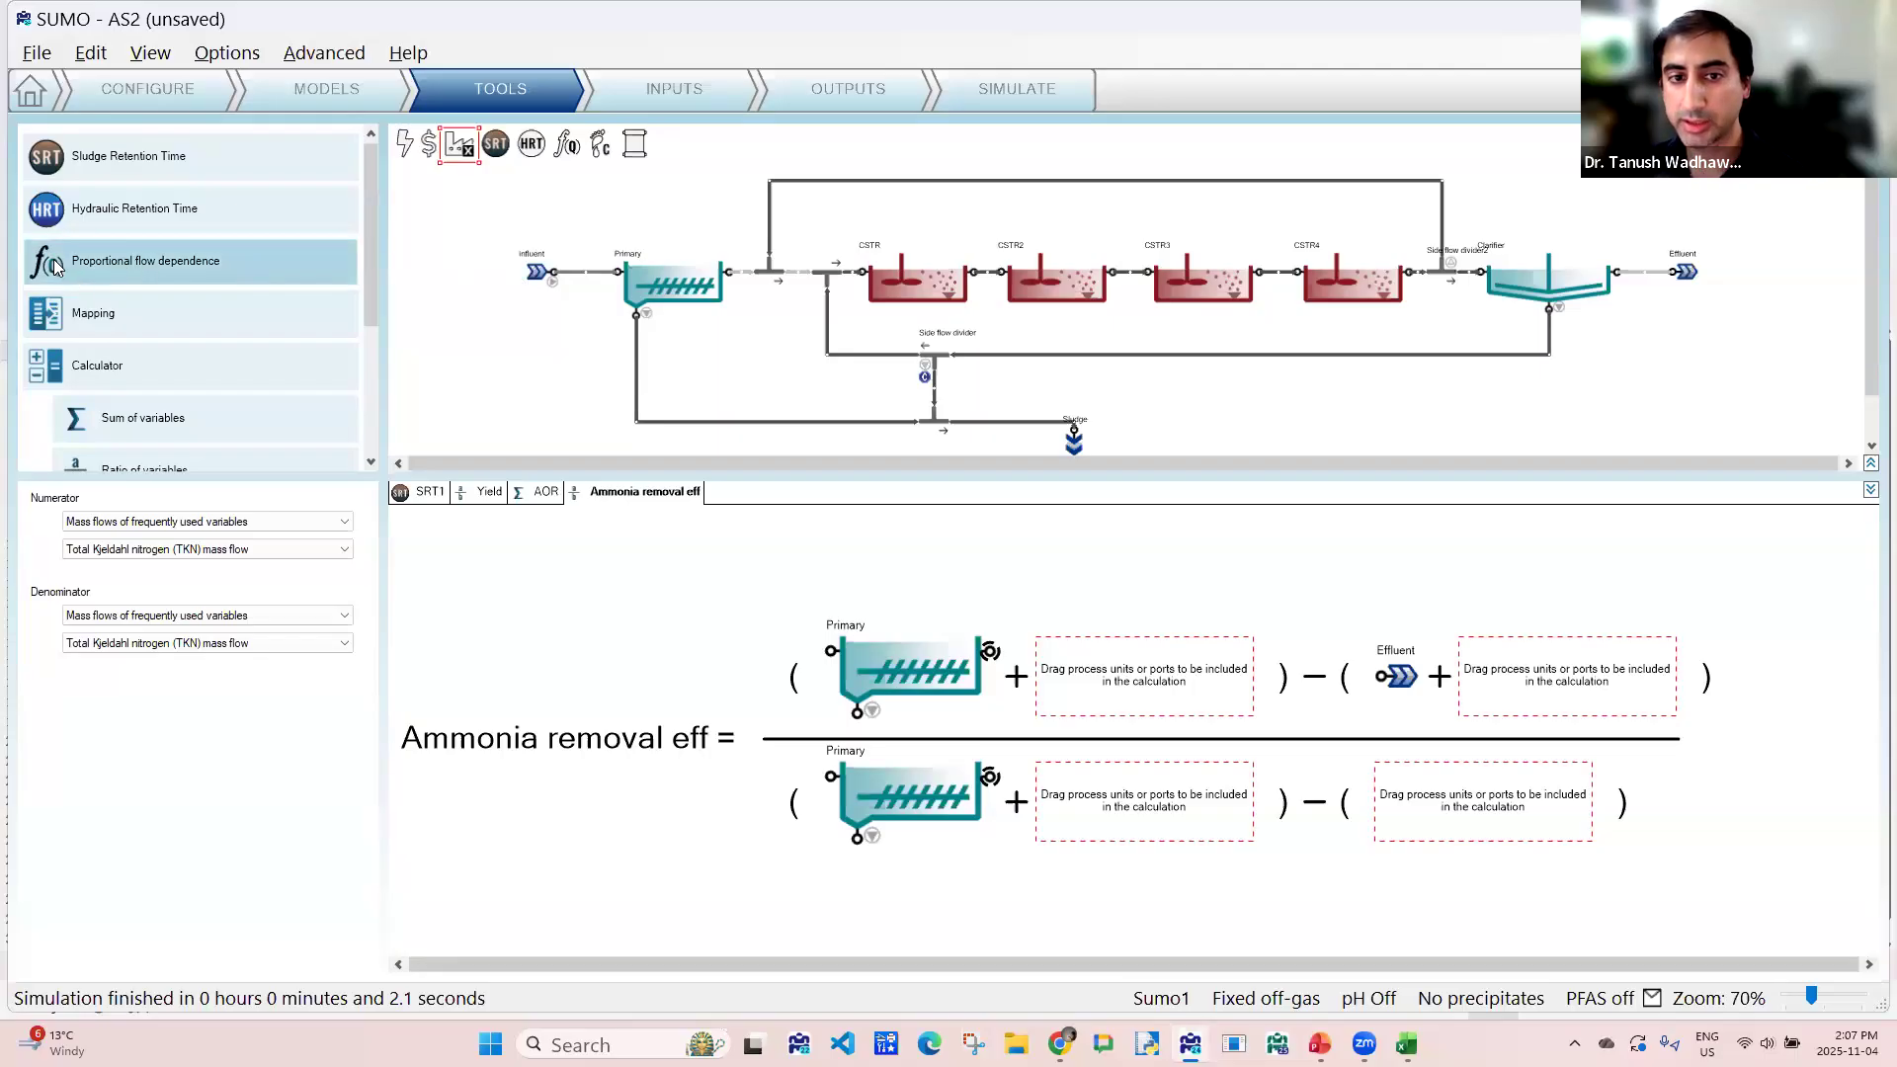
{"action": "left_click", "coordinate": [79, 274]}
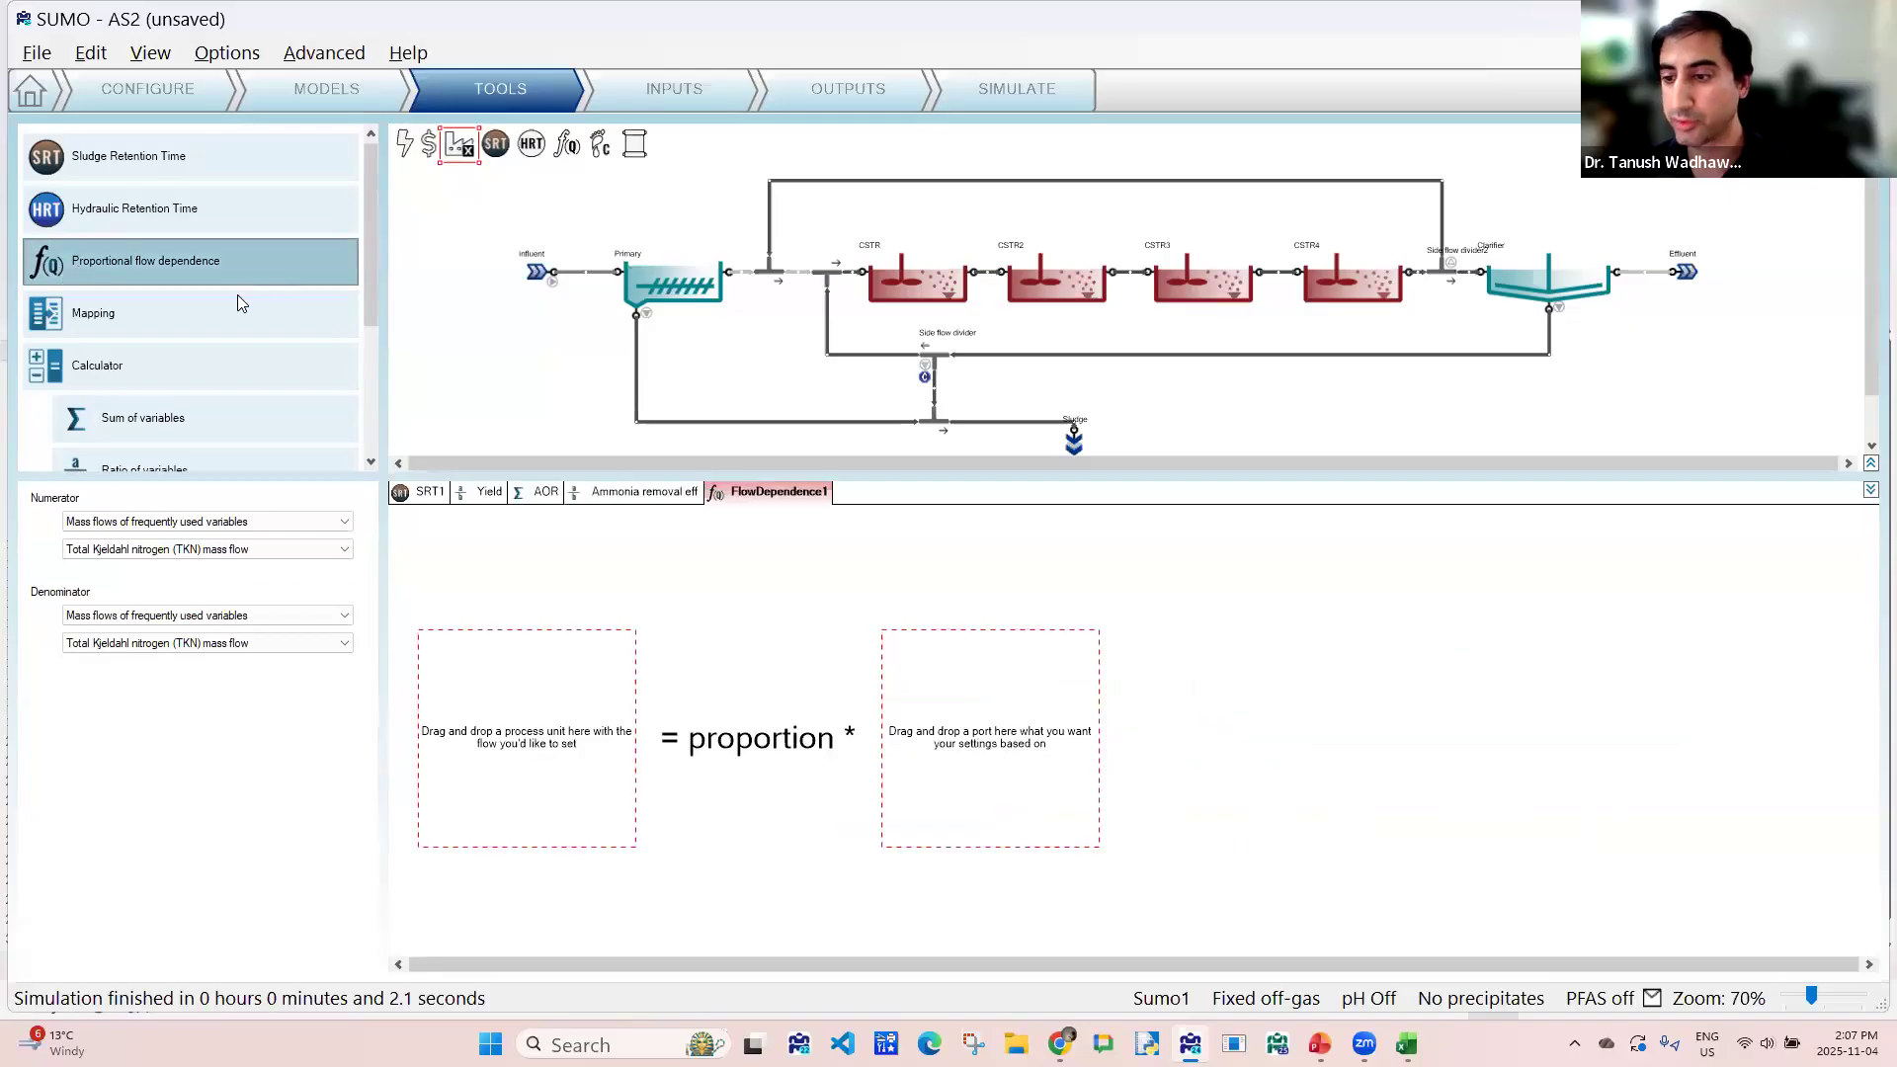
{"action": "left_click", "coordinate": [1444, 264]}
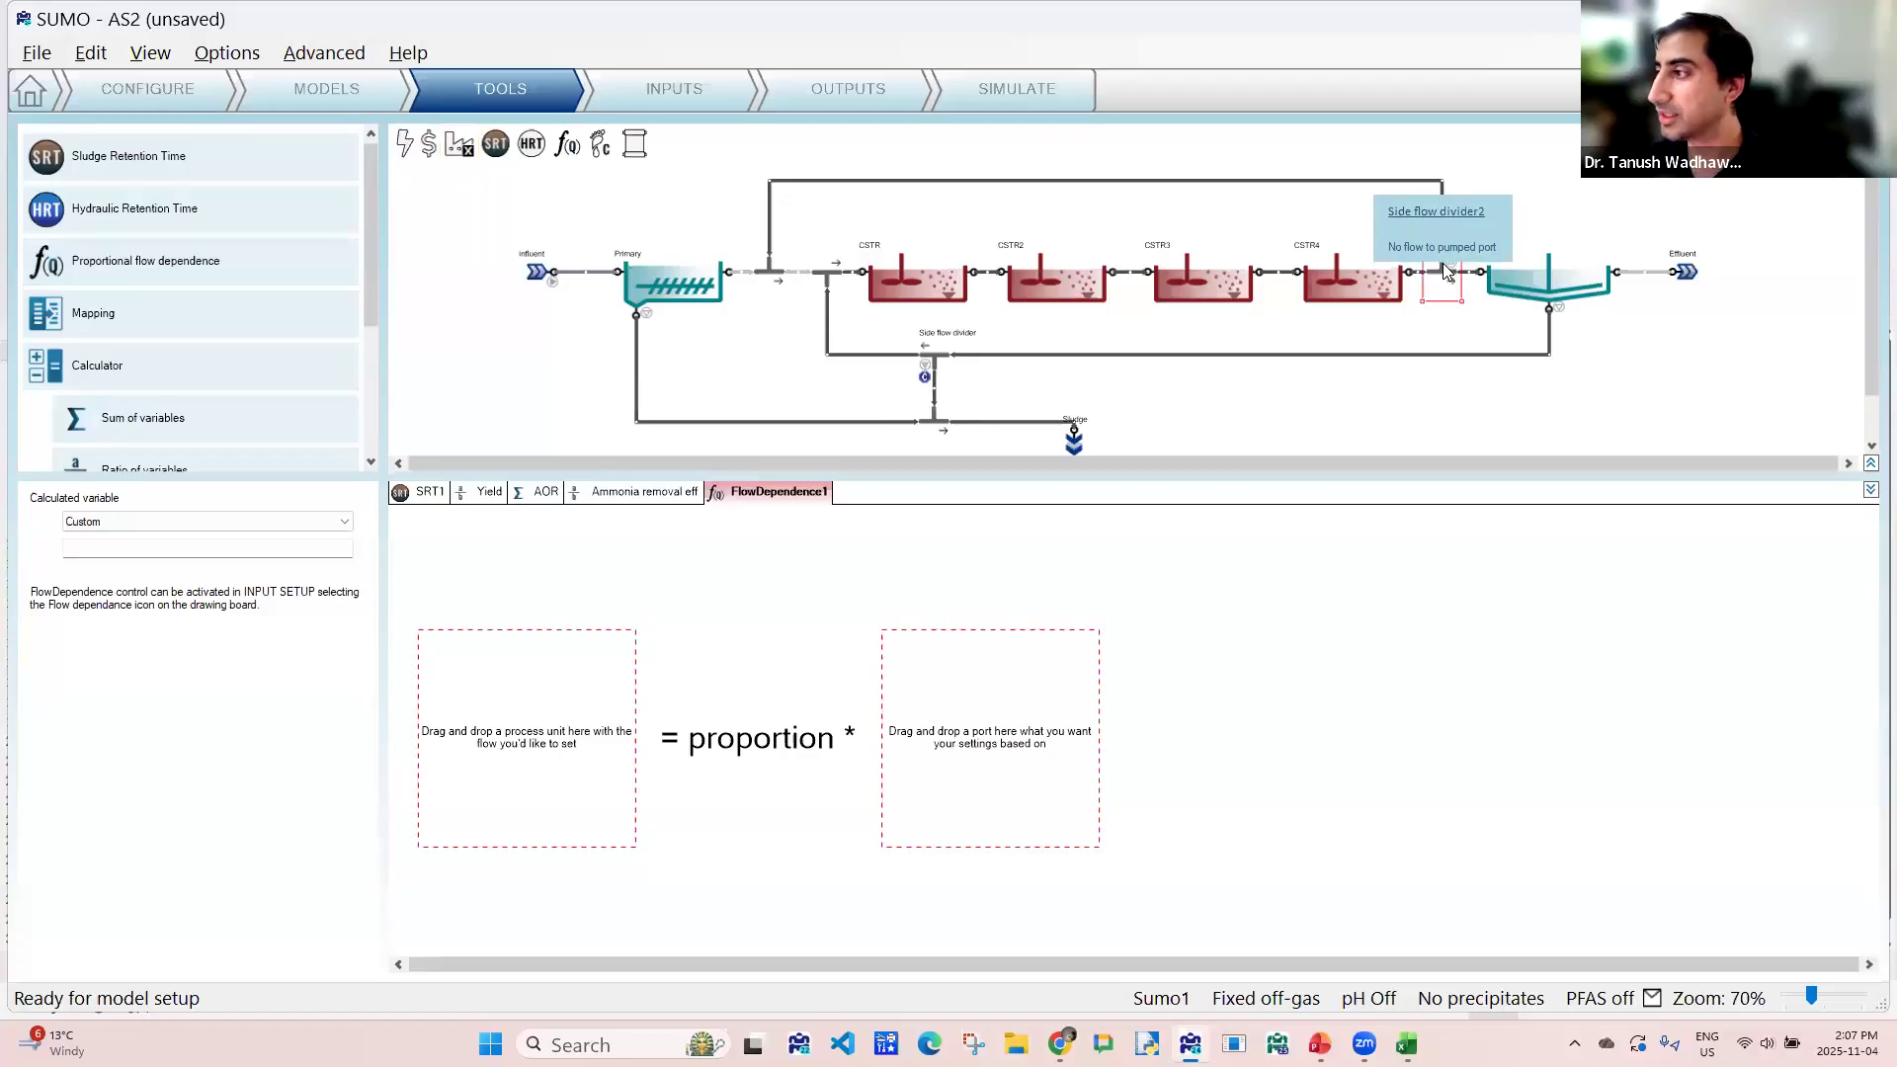
{"action": "left_click_drag", "start_coordinate": [1447, 272], "coordinate": [551, 704]}
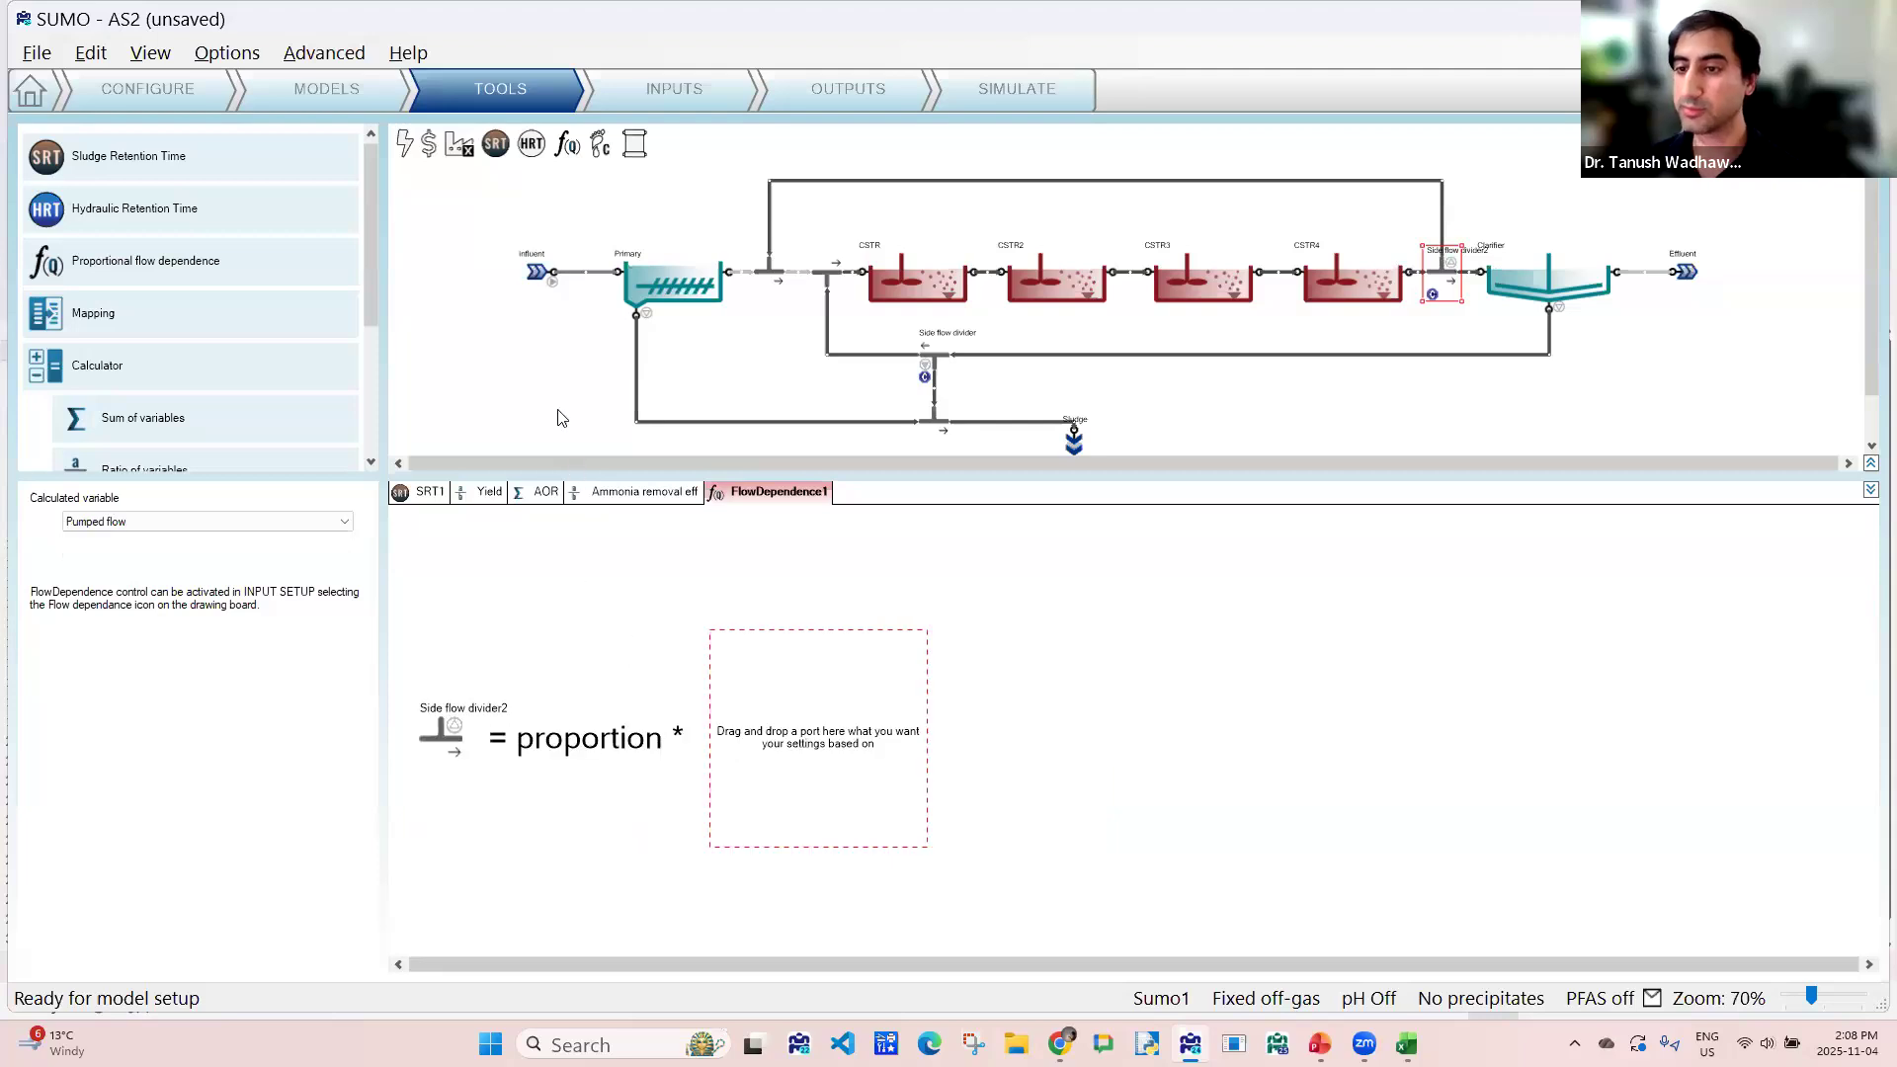
{"action": "left_click_drag", "start_coordinate": [542, 273], "coordinate": [877, 749]}
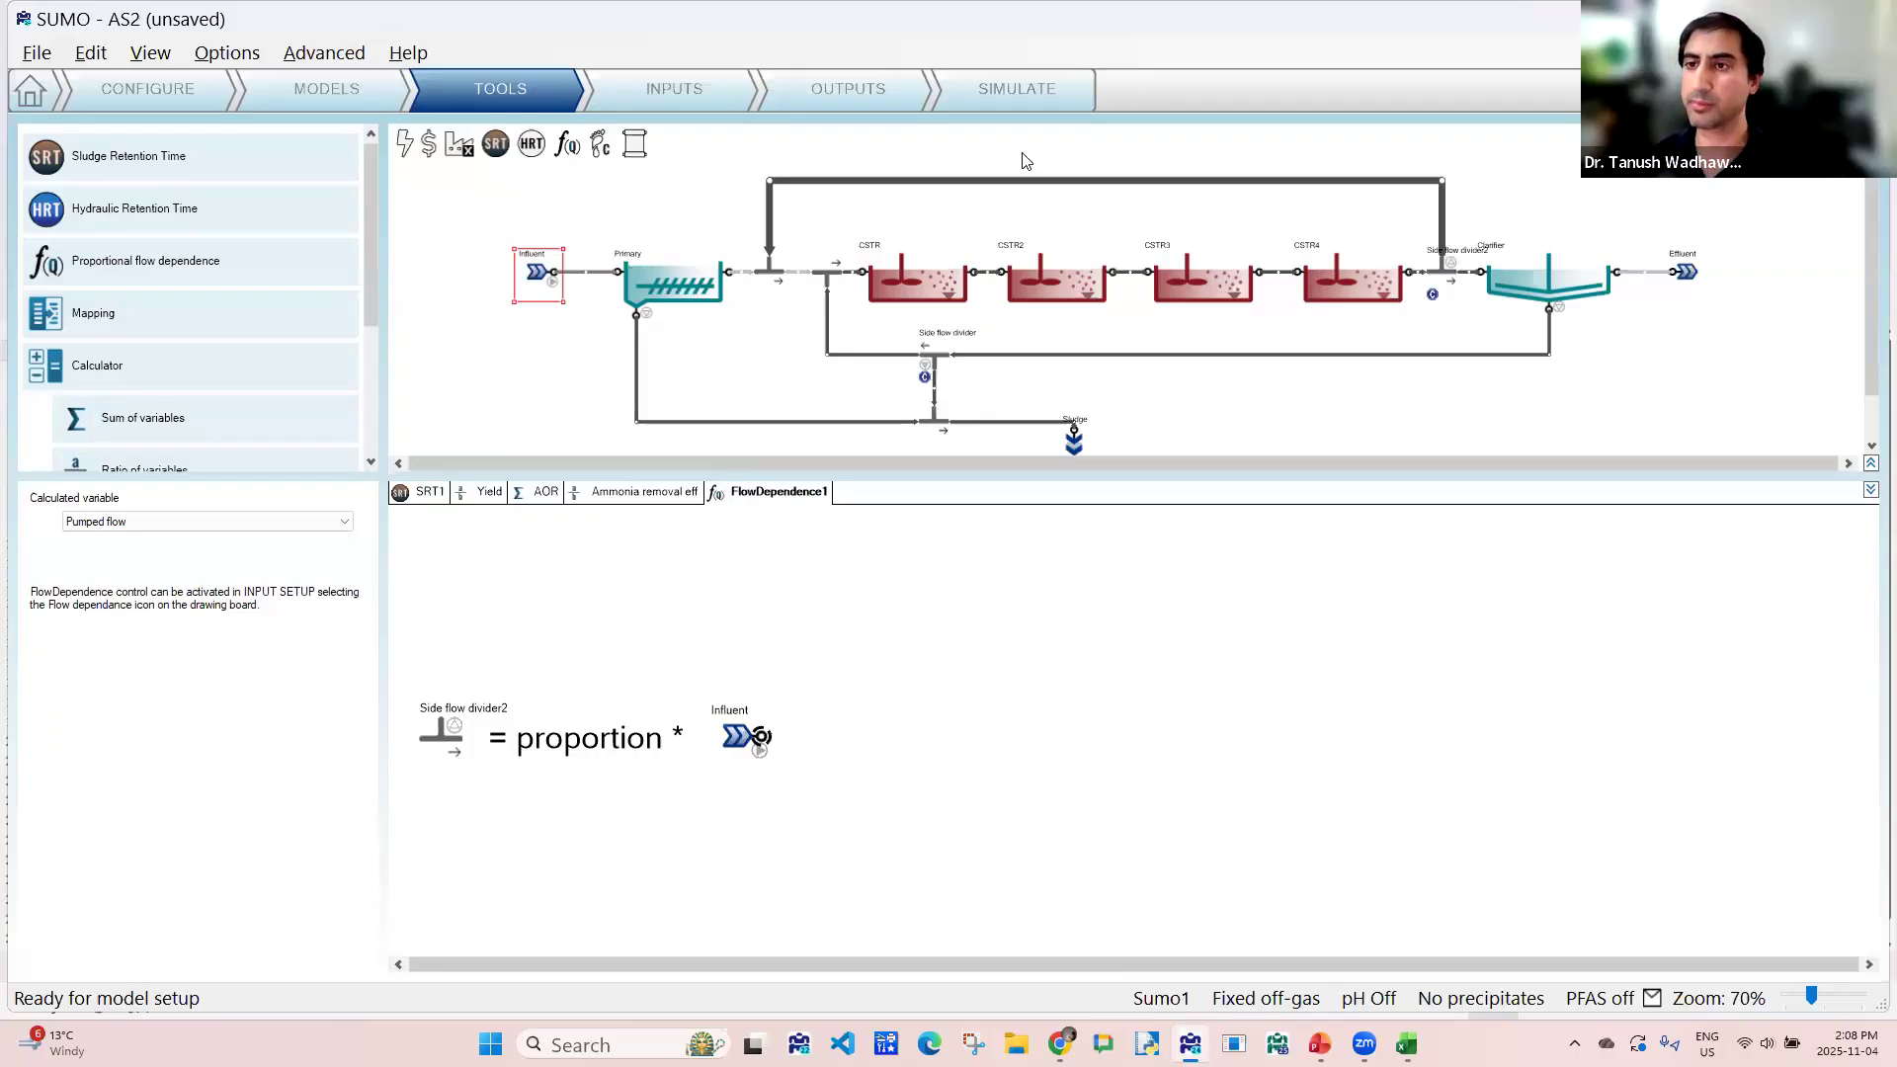
- Make the FlowDependence1 proportion available as an advanced scenario parameter for simulation
{"action": "left_click", "coordinate": [704, 77]}
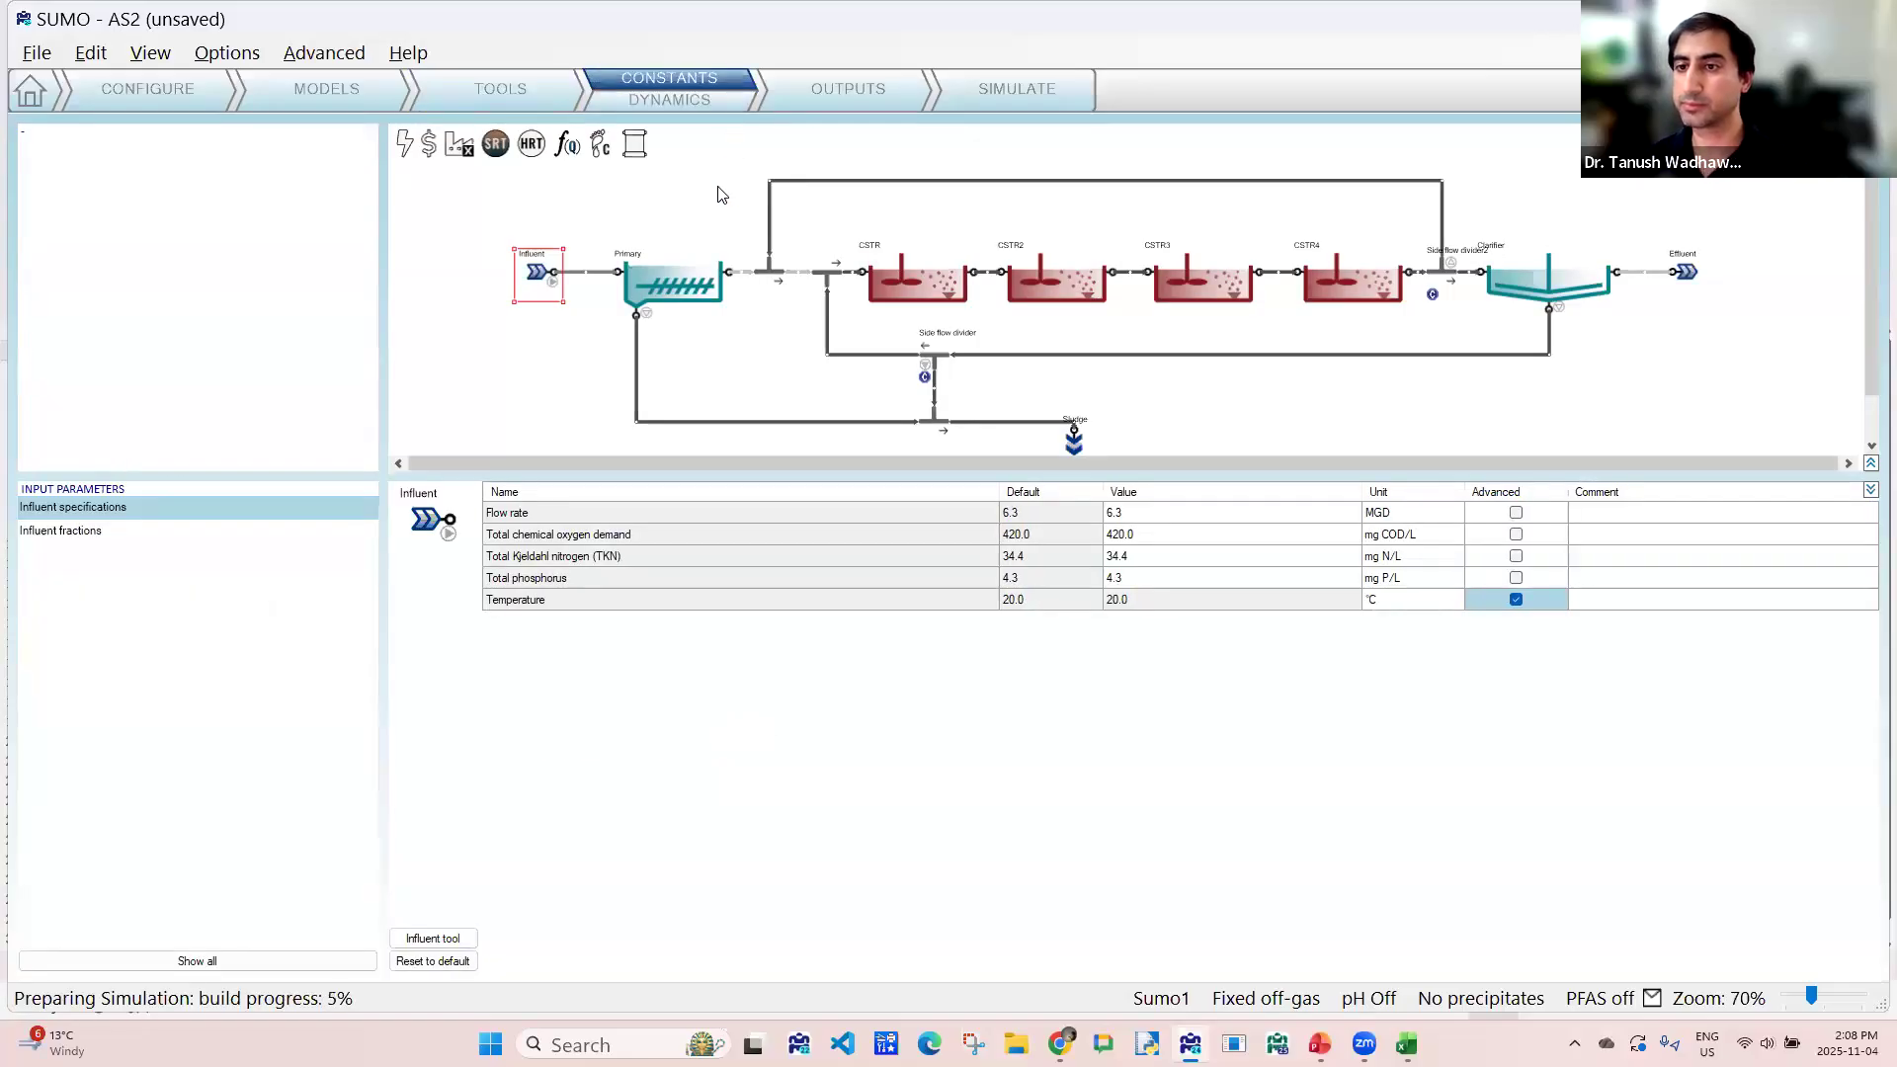
{"action": "left_click", "coordinate": [569, 148]}
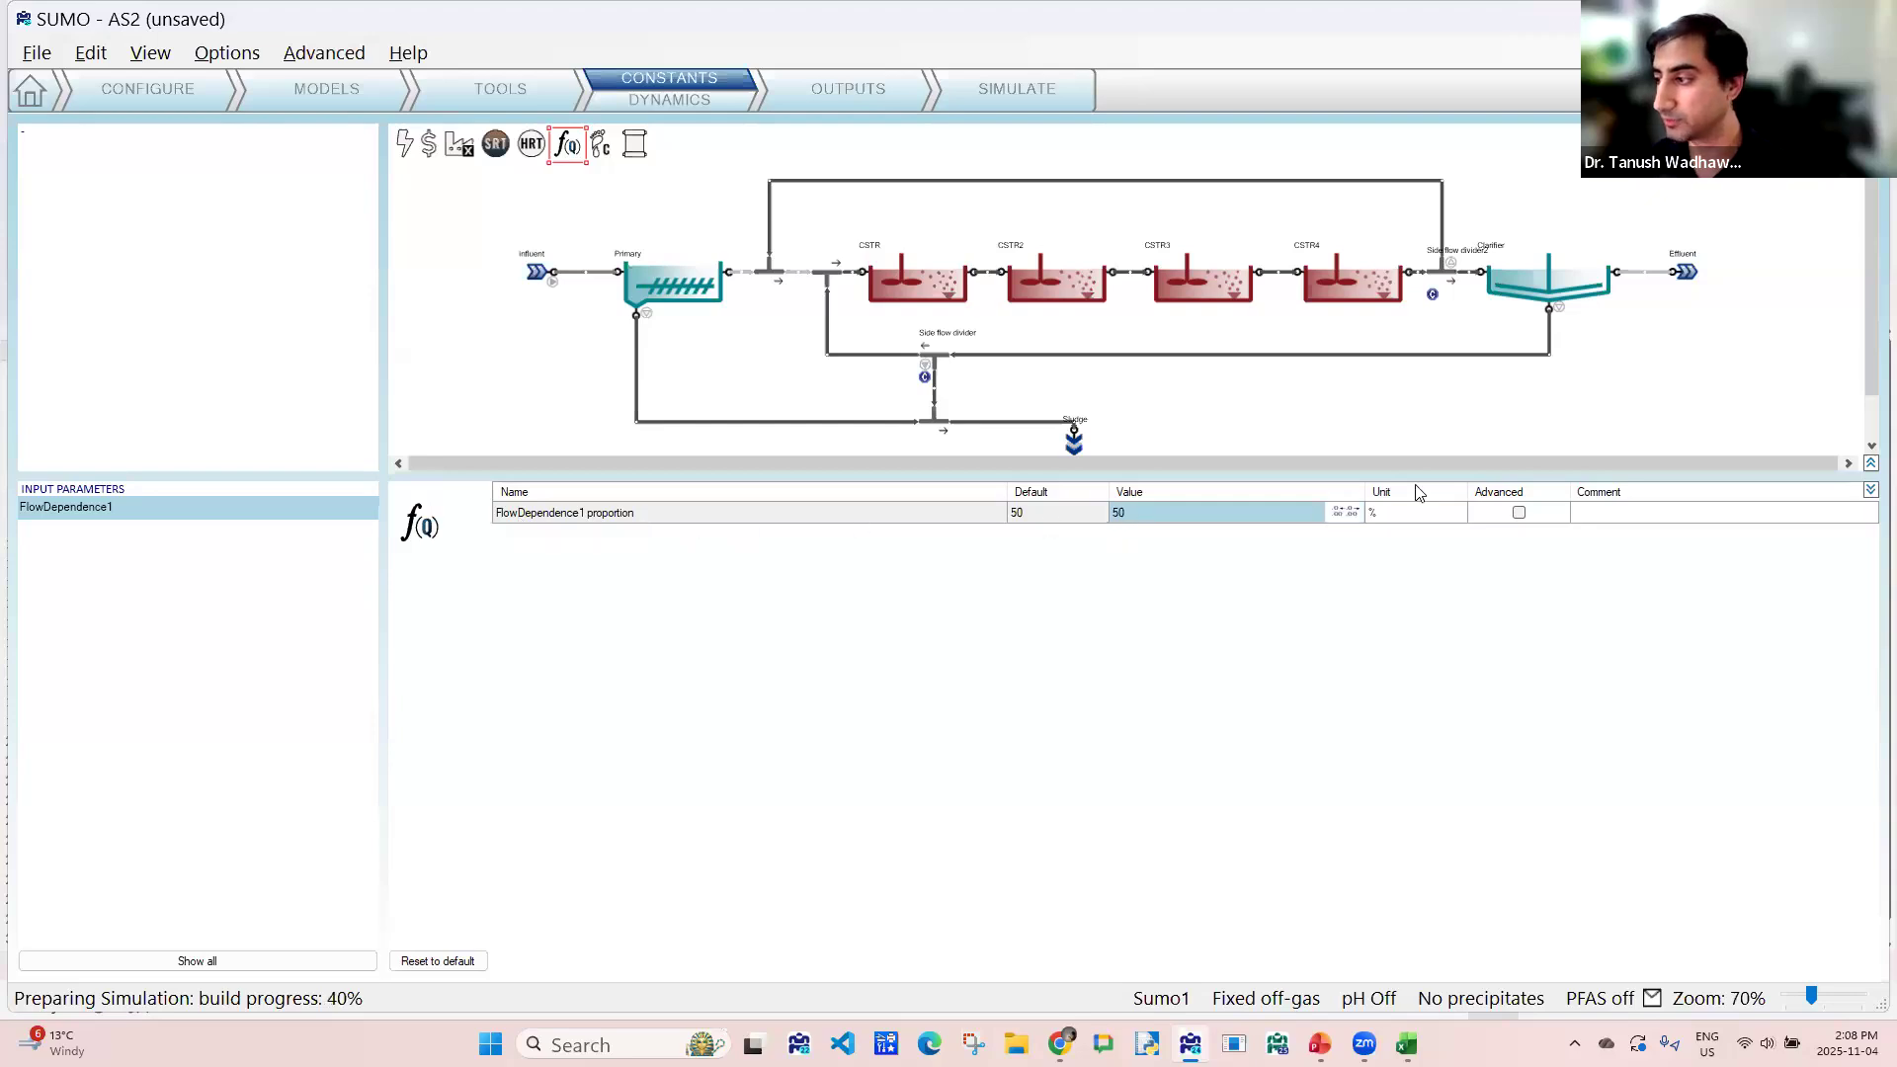
{"action": "left_click", "coordinate": [1518, 513]}
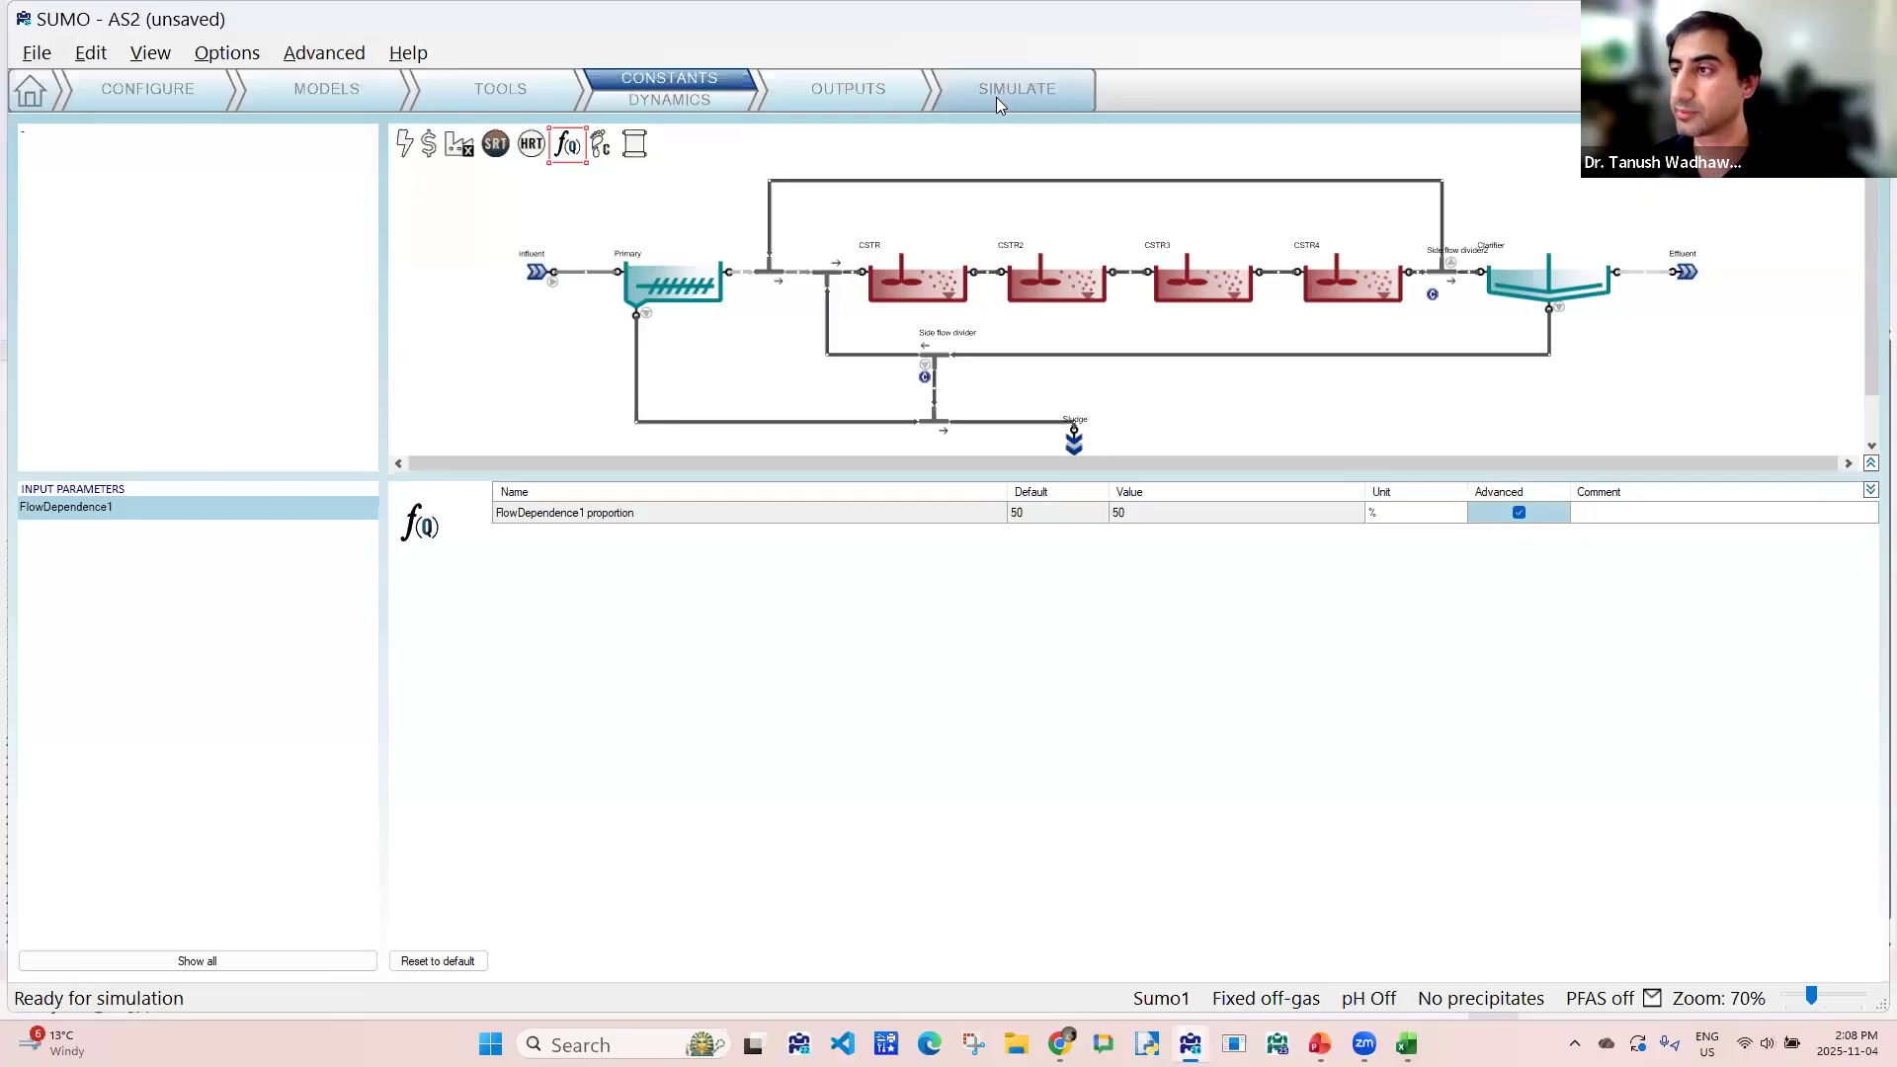
- Set the DO setpoint of the first CSTR to 0 mg O2/L in its aeration settings
{"action": "left_click", "coordinate": [937, 269]}
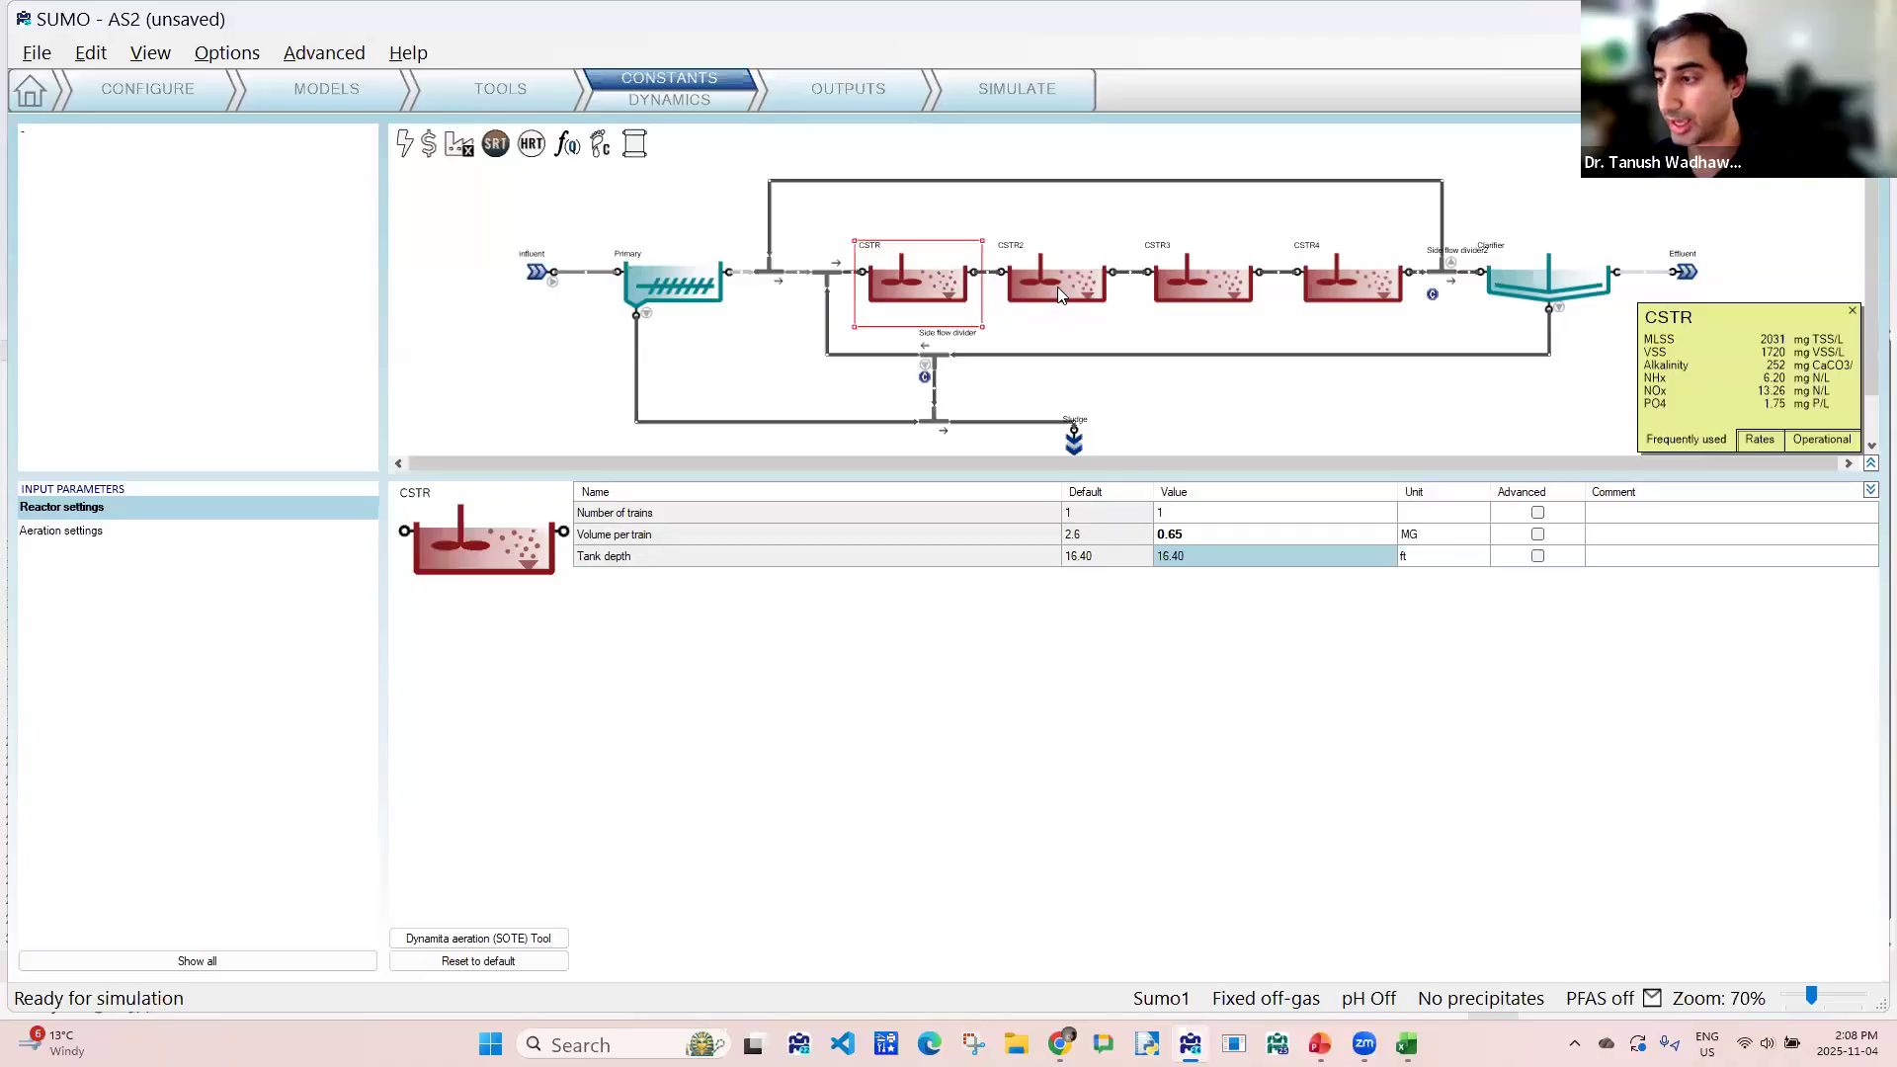
{"action": "mouse_move", "coordinate": [1057, 286]}
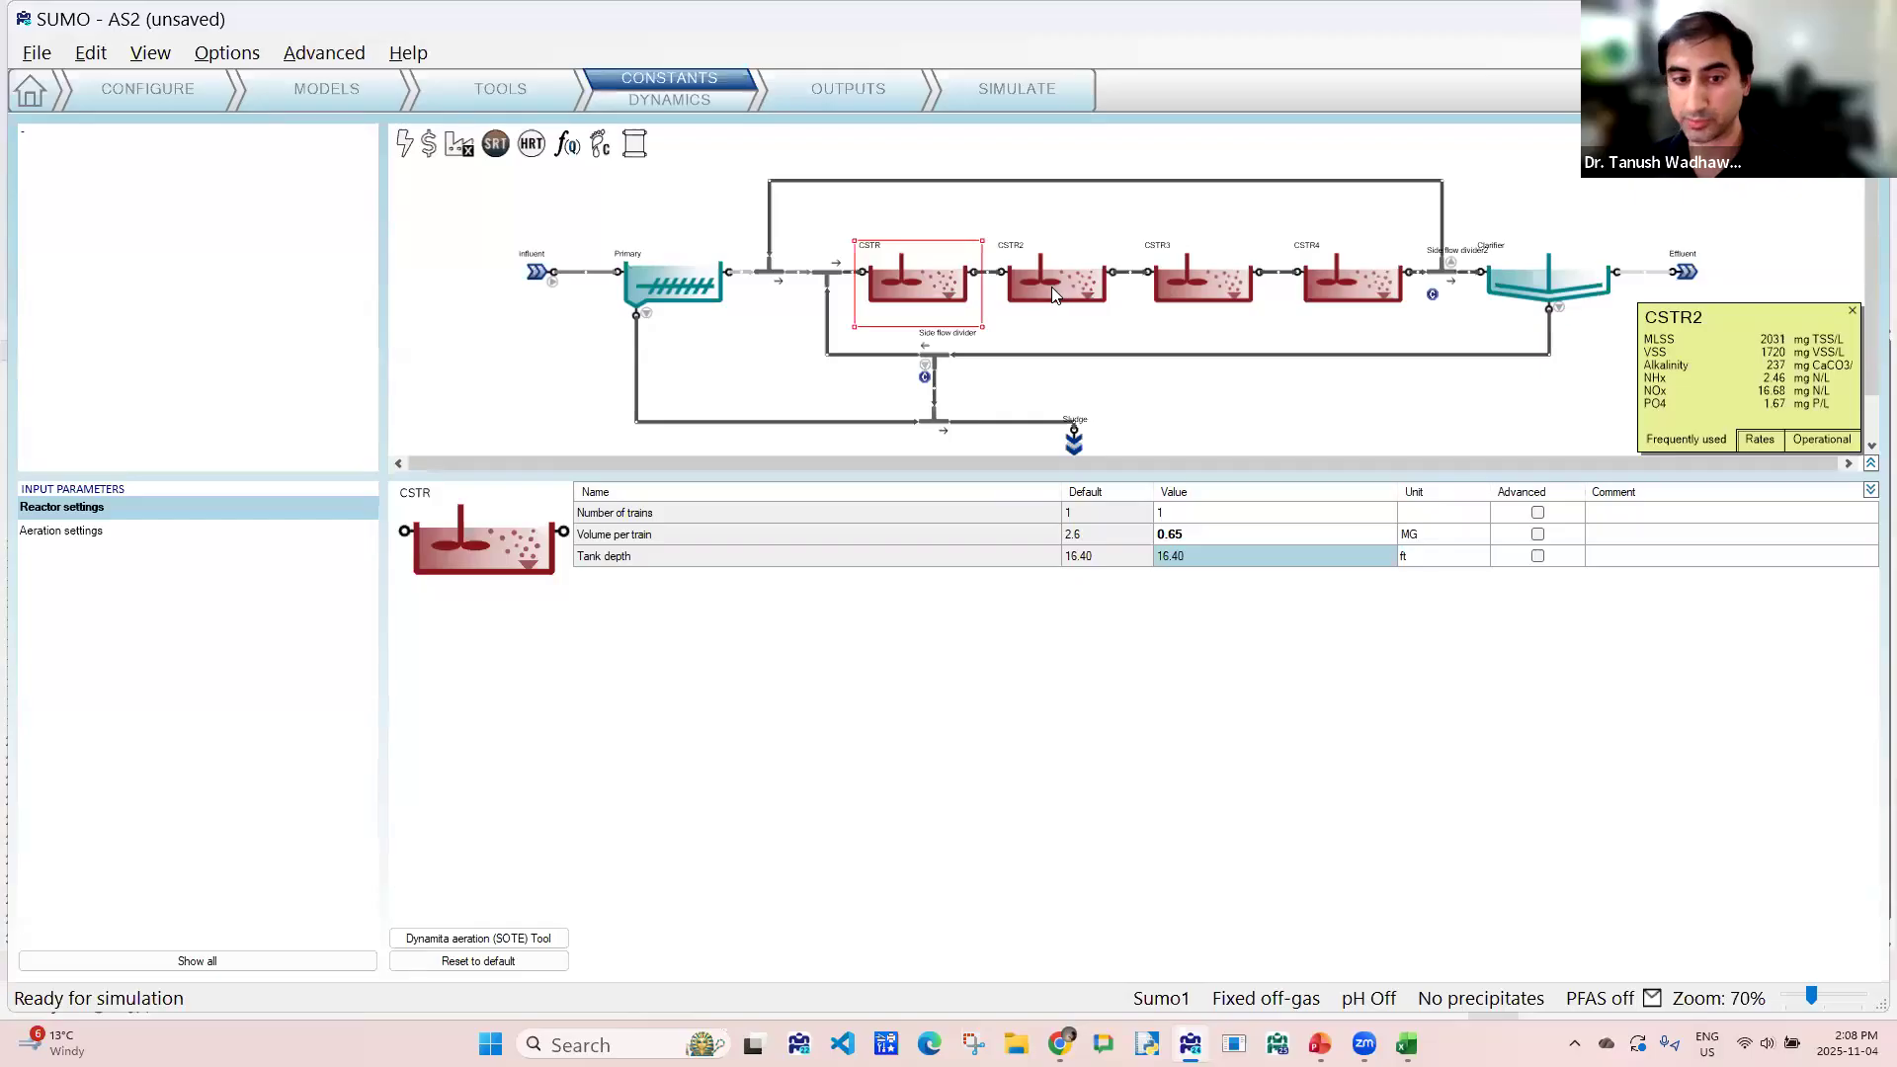
{"action": "left_click", "coordinate": [79, 533]}
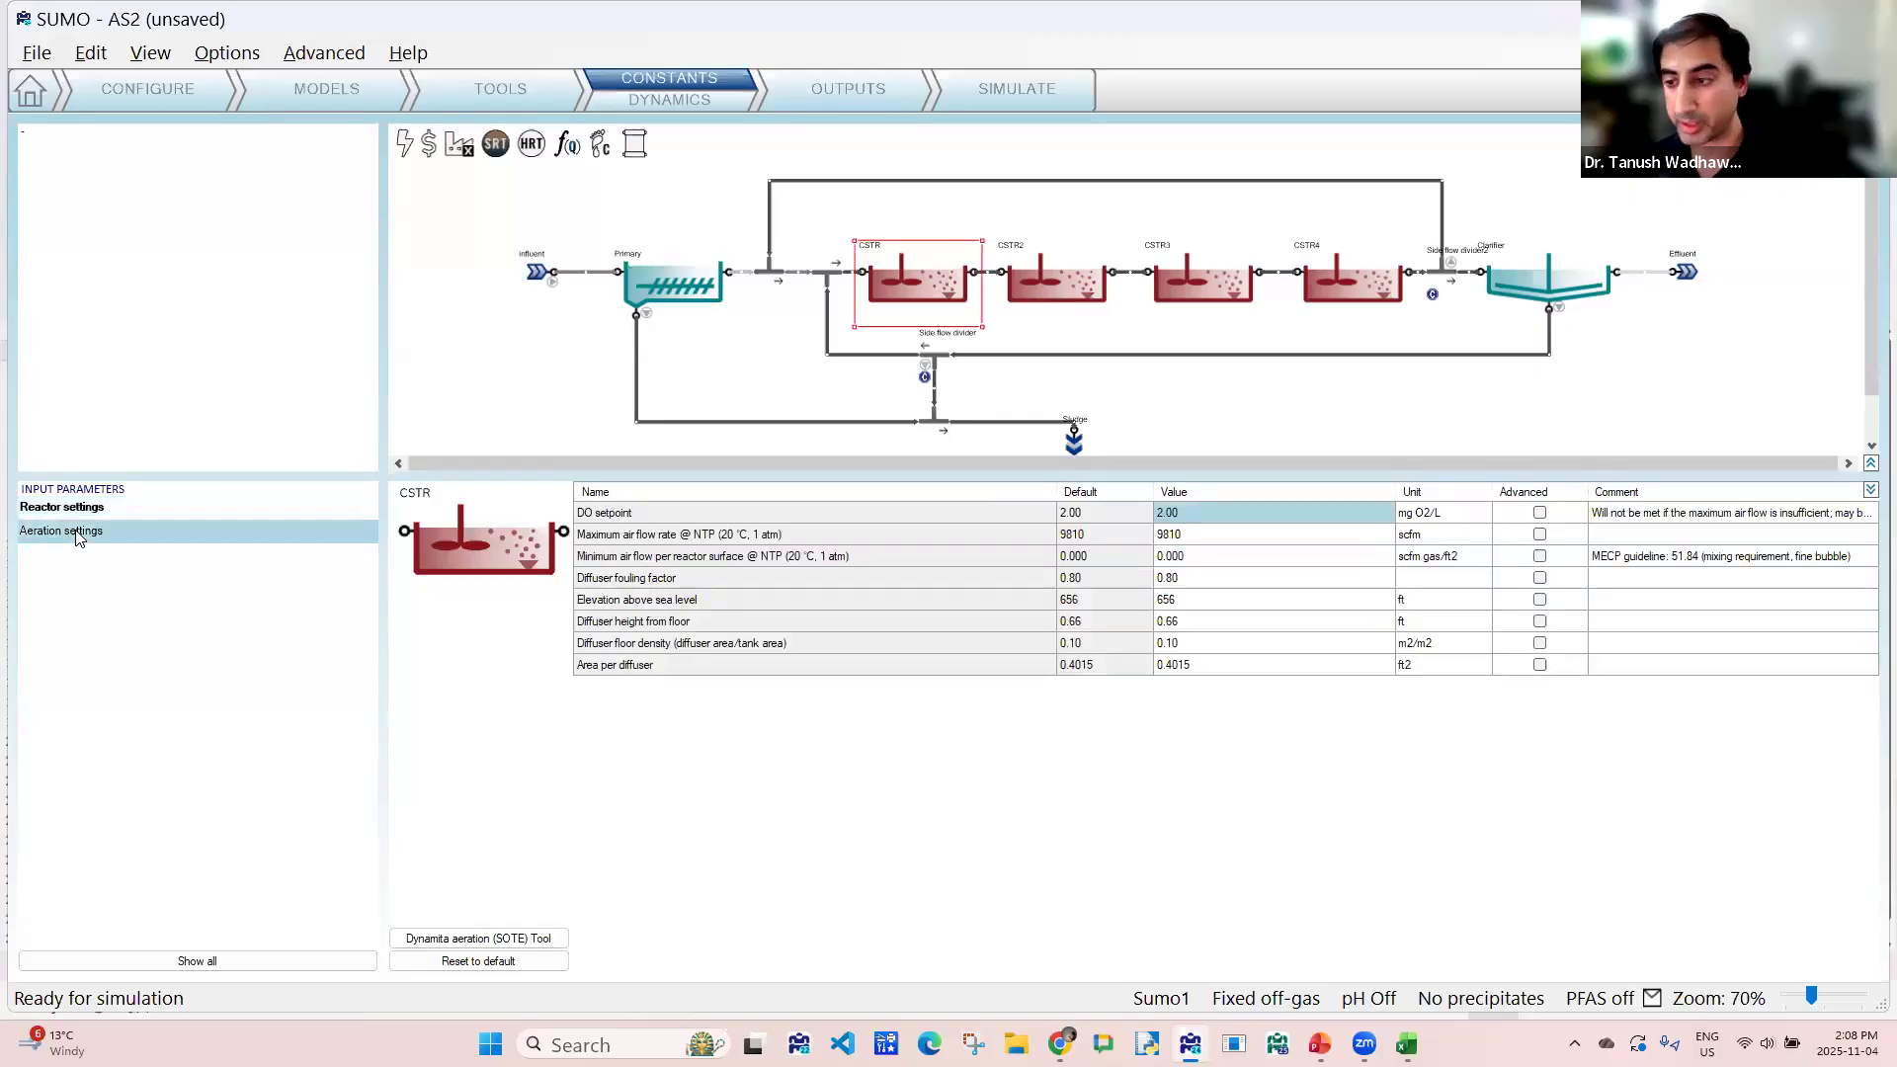
{"action": "left_click", "coordinate": [1230, 514]}
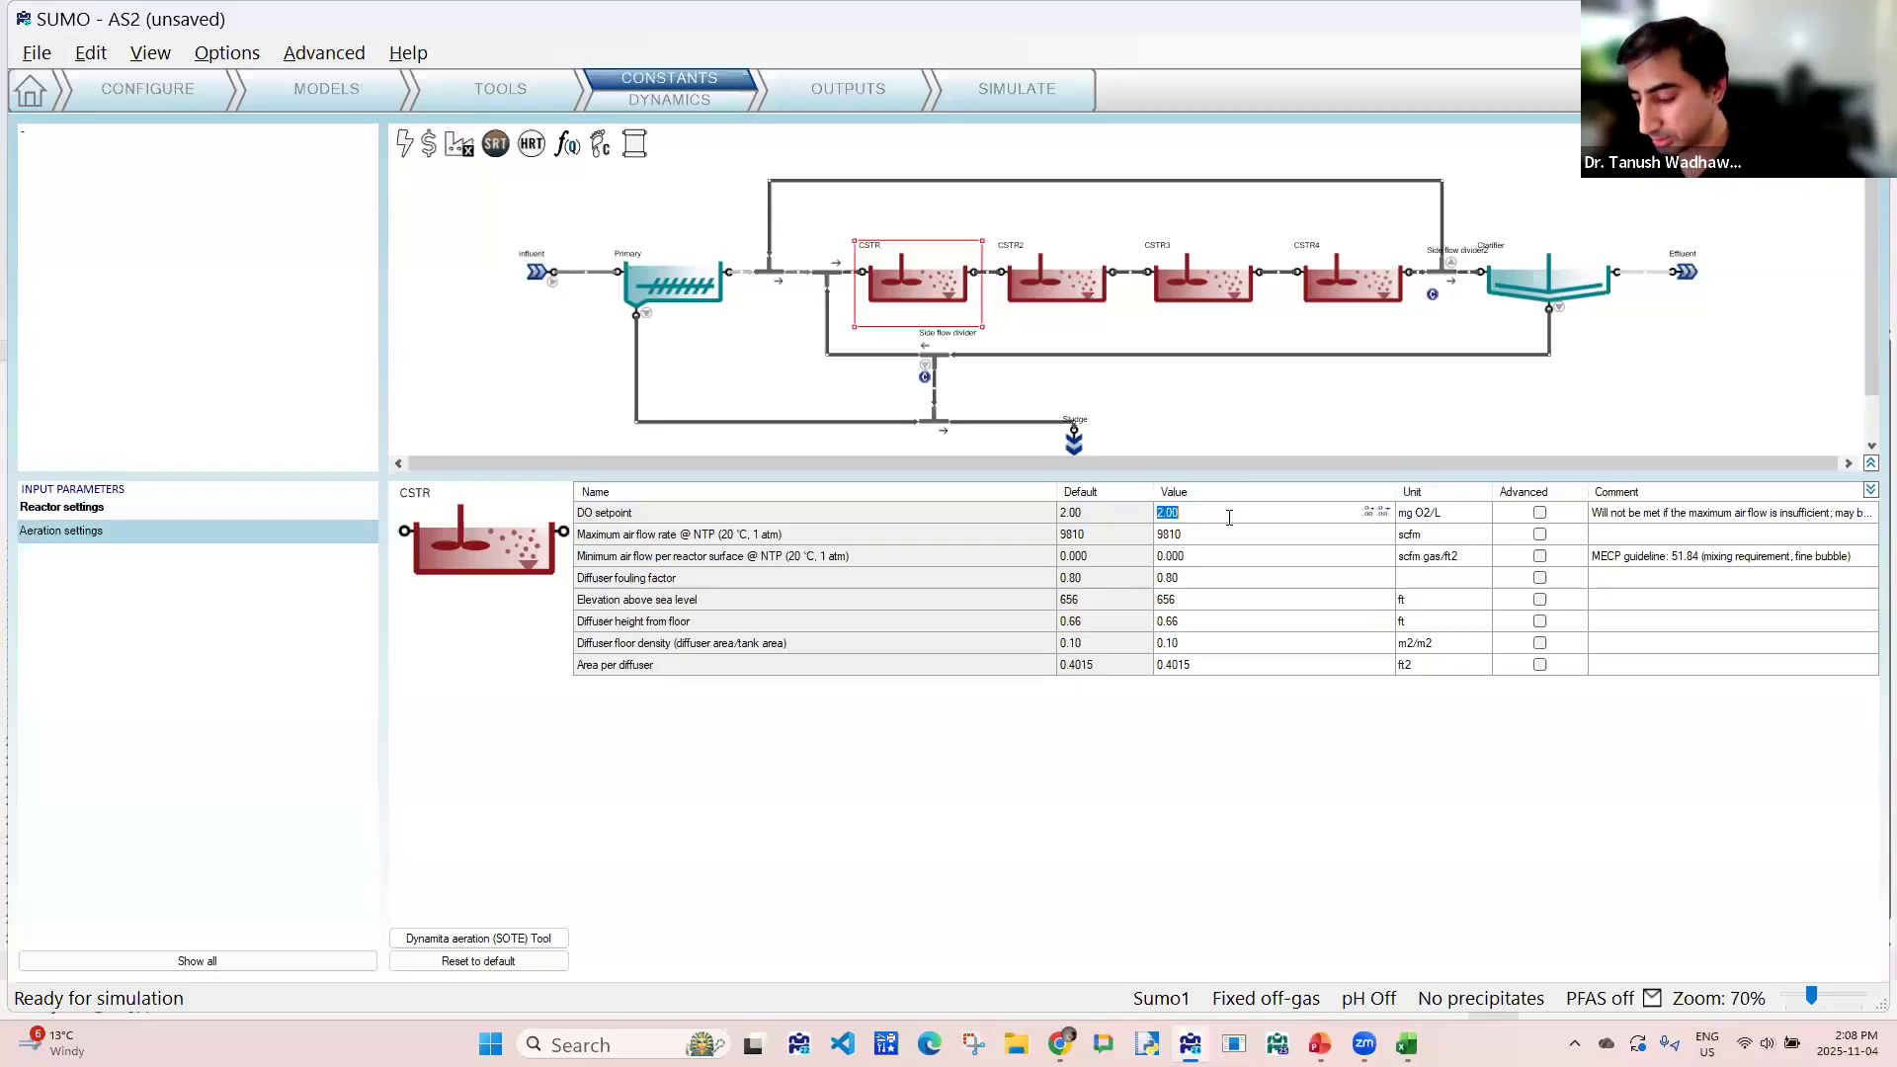
{"action": "type", "text": "0"}
{"action": "key", "text": "Return"}
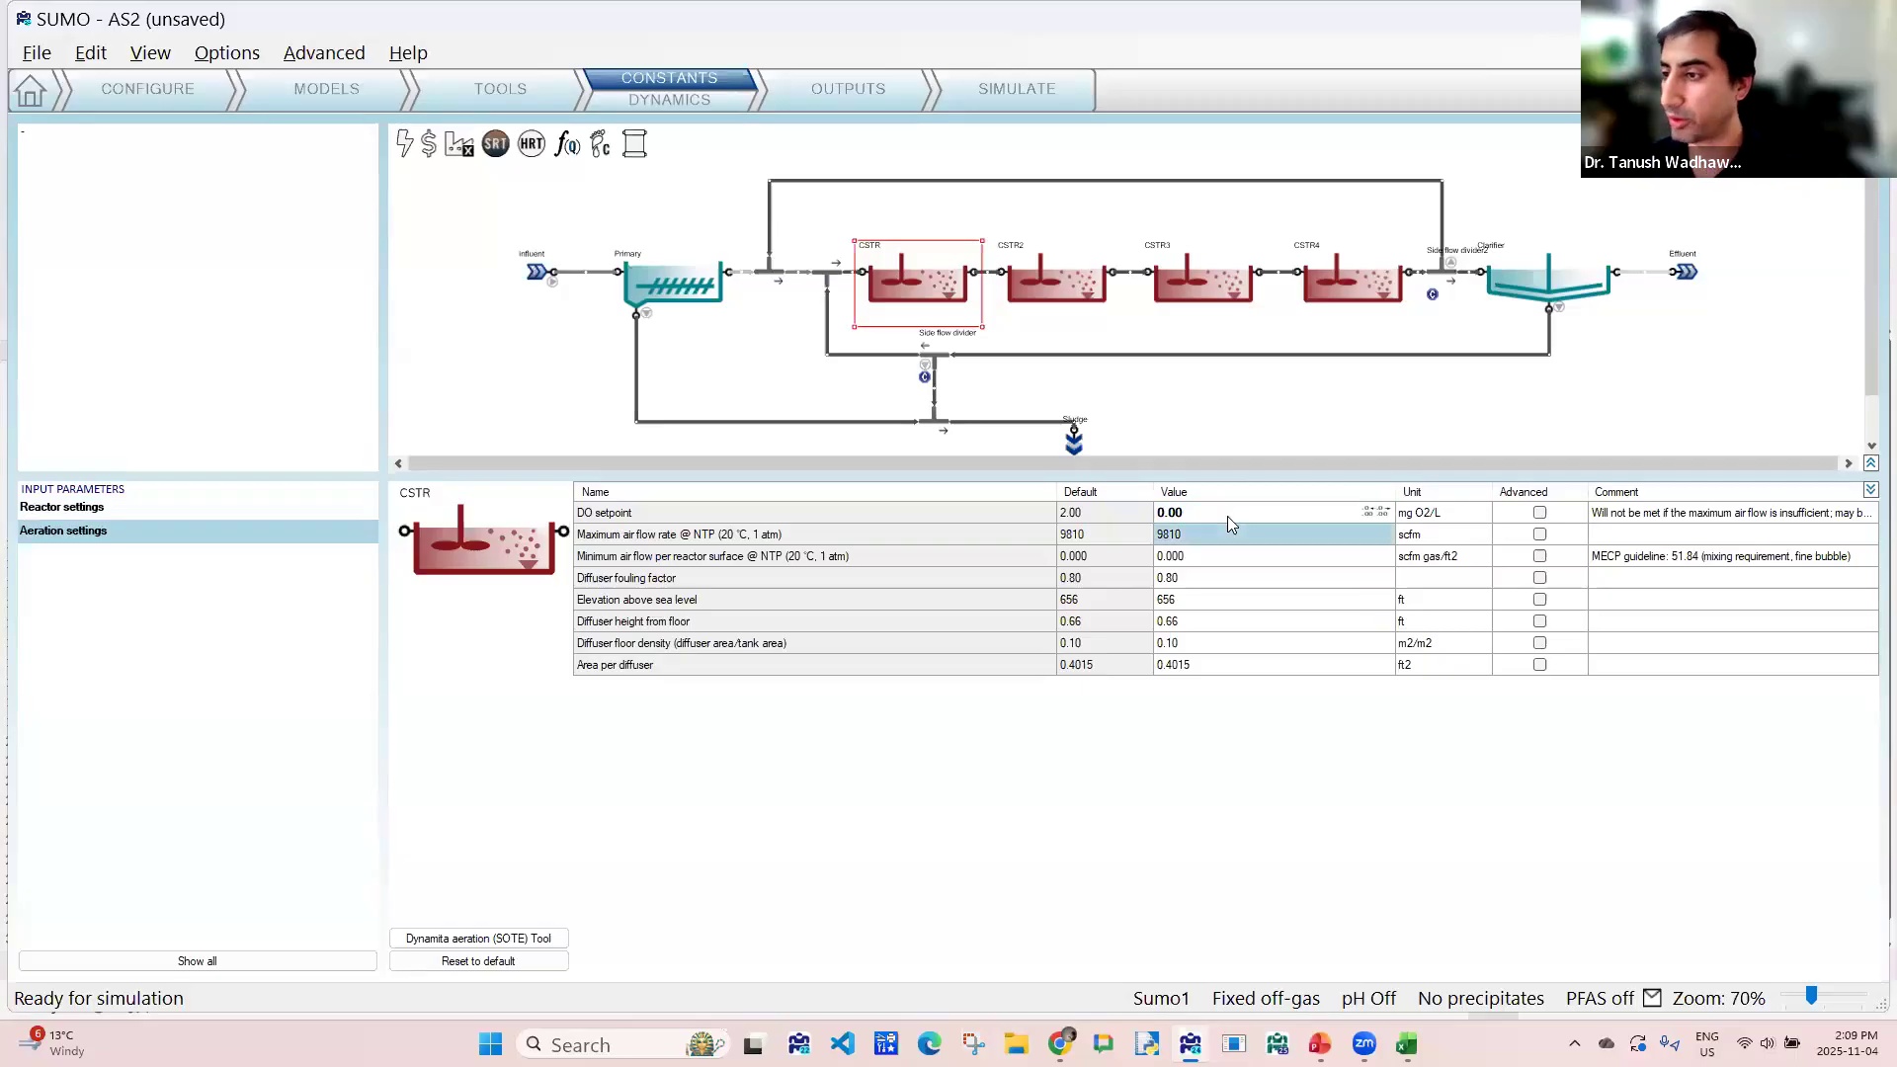
- Set the DO setpoint of CSTR2 to 0 mg O2/L
{"action": "left_click", "coordinate": [1061, 283]}
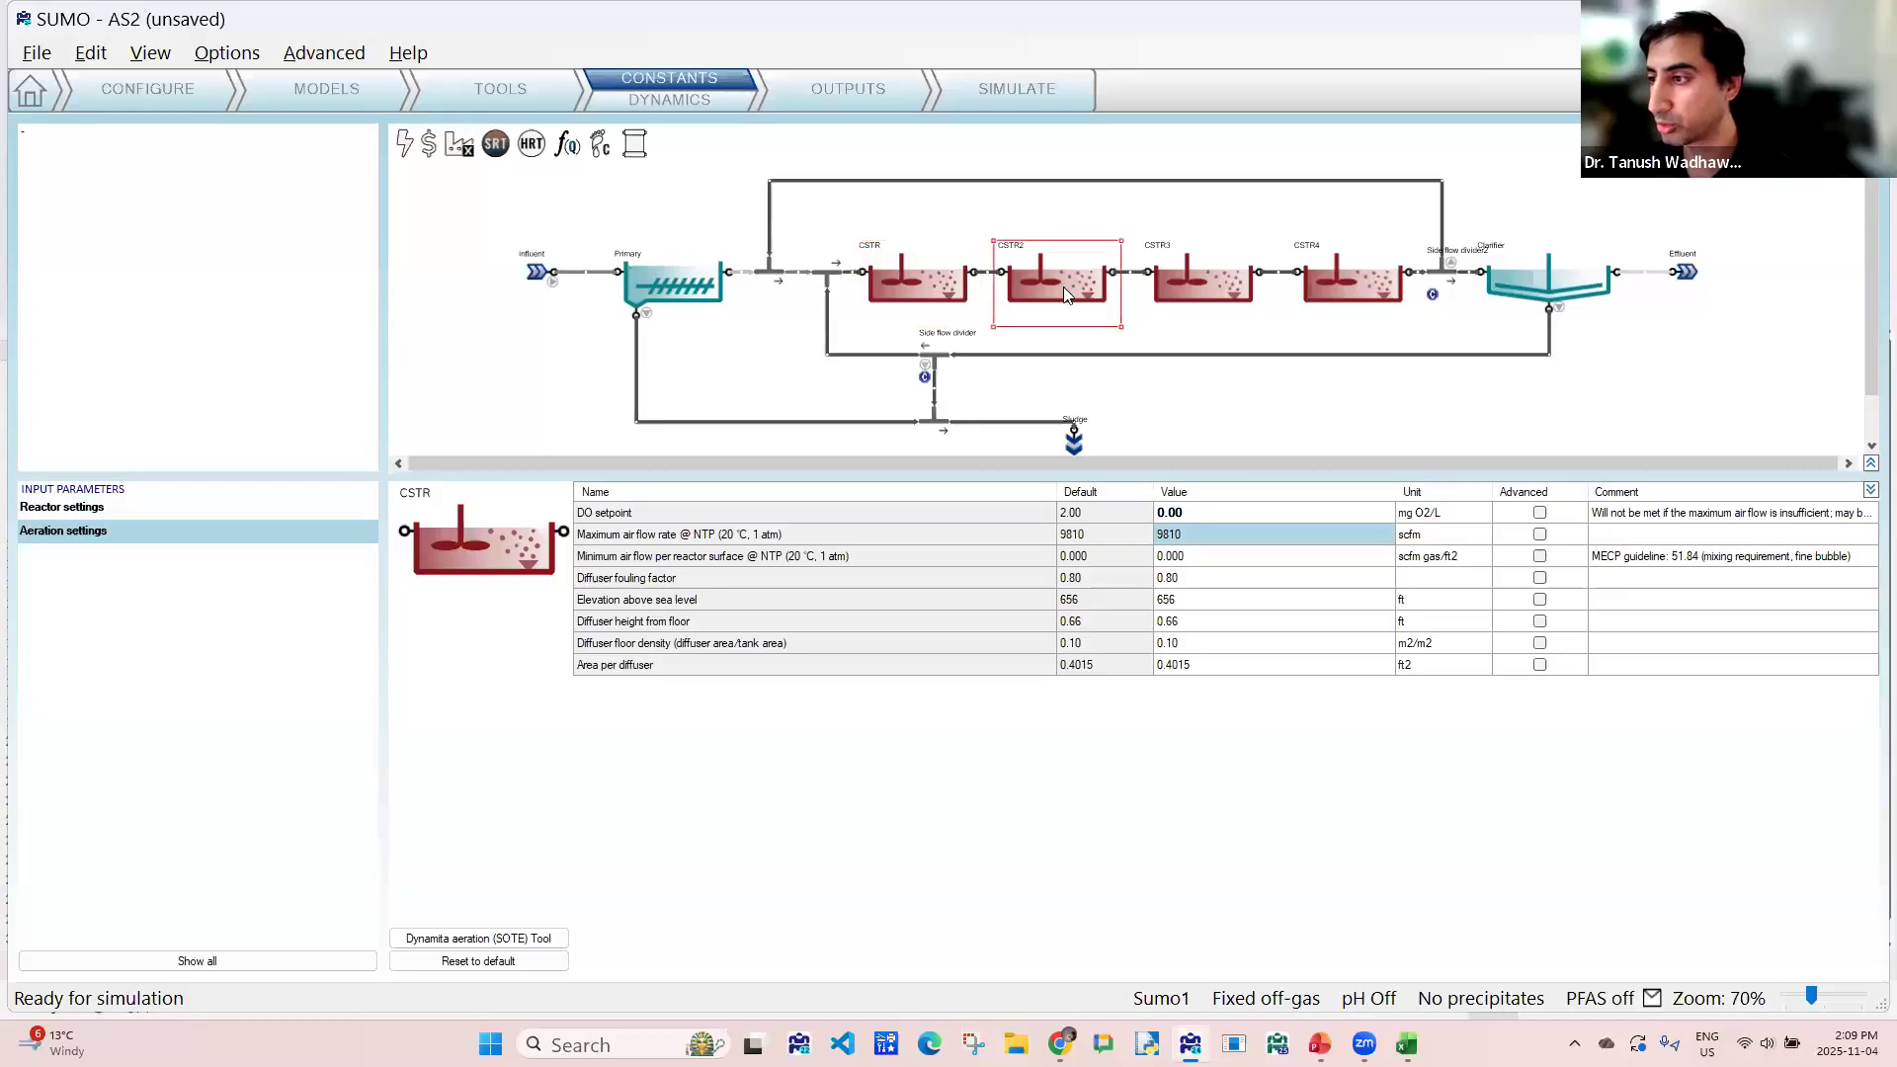
{"action": "left_click", "coordinate": [1173, 518]}
{"action": "type", "text": "0"}
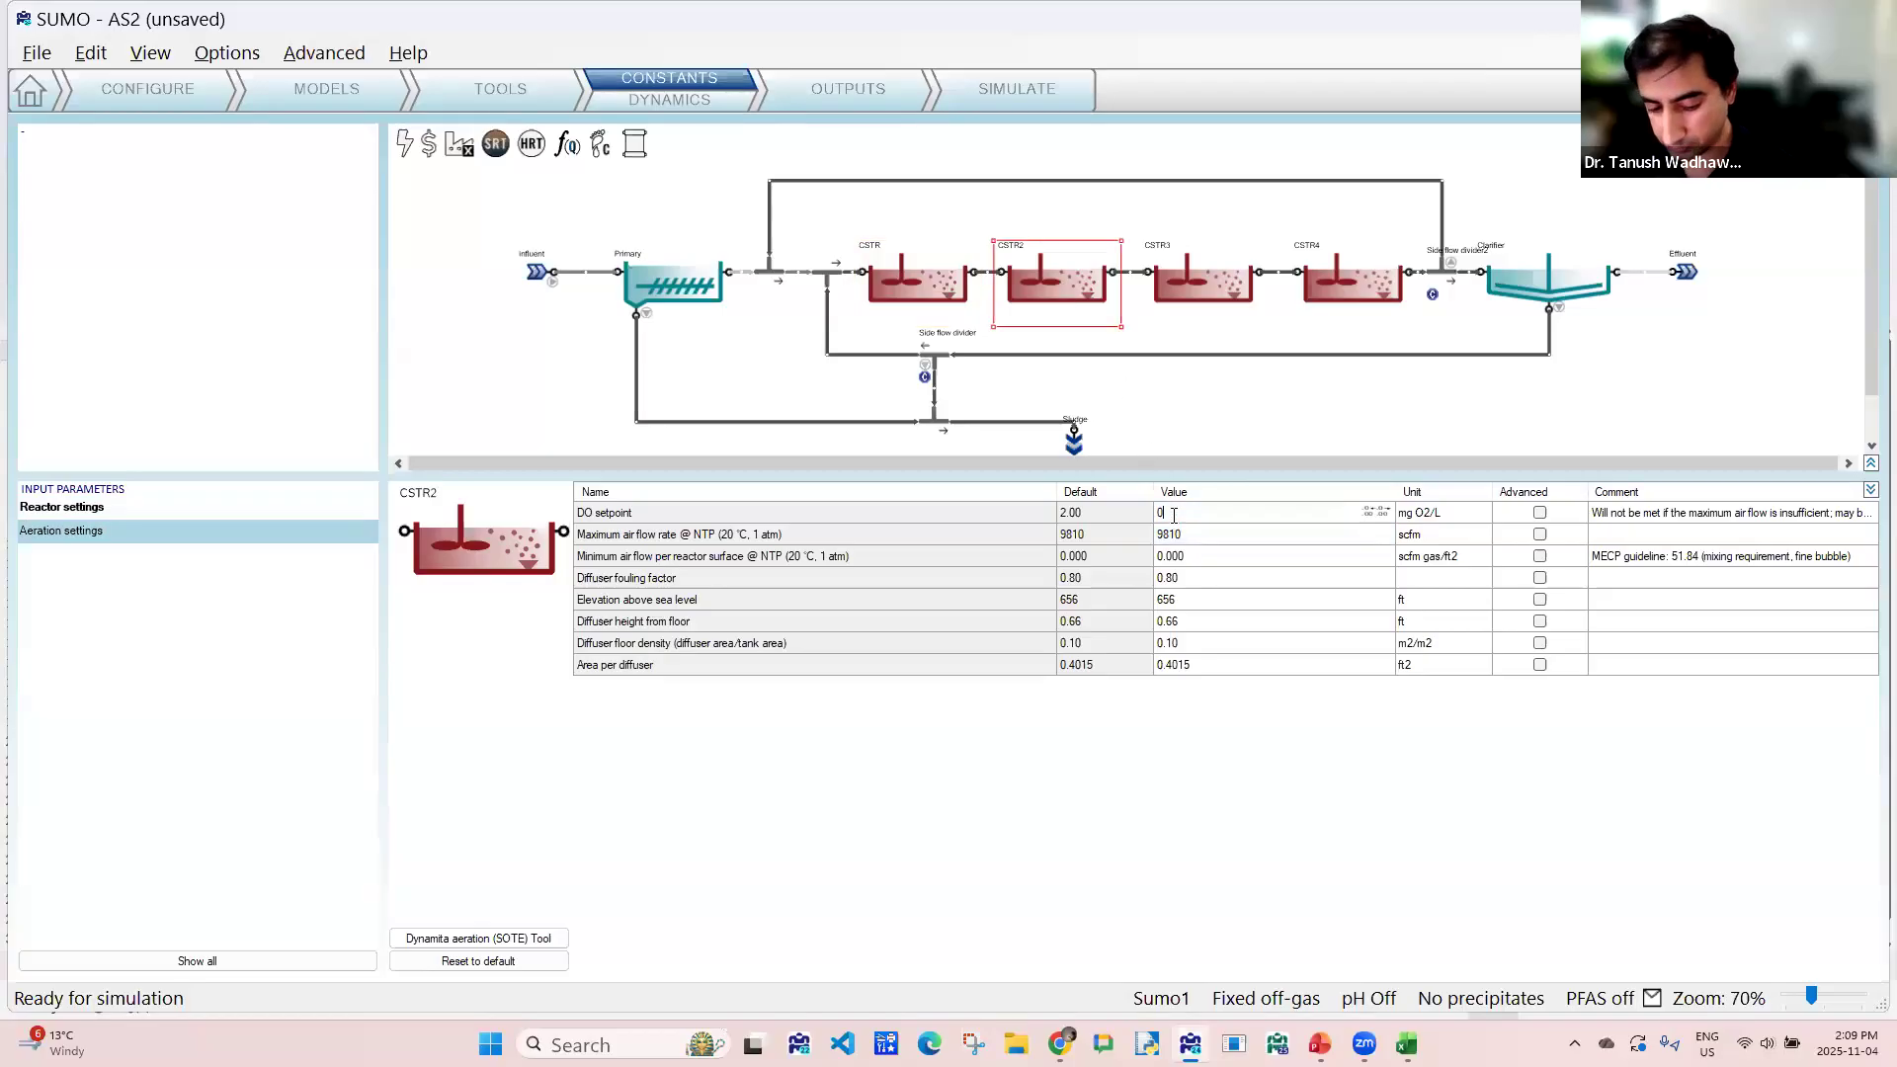
{"action": "key", "text": "Return"}
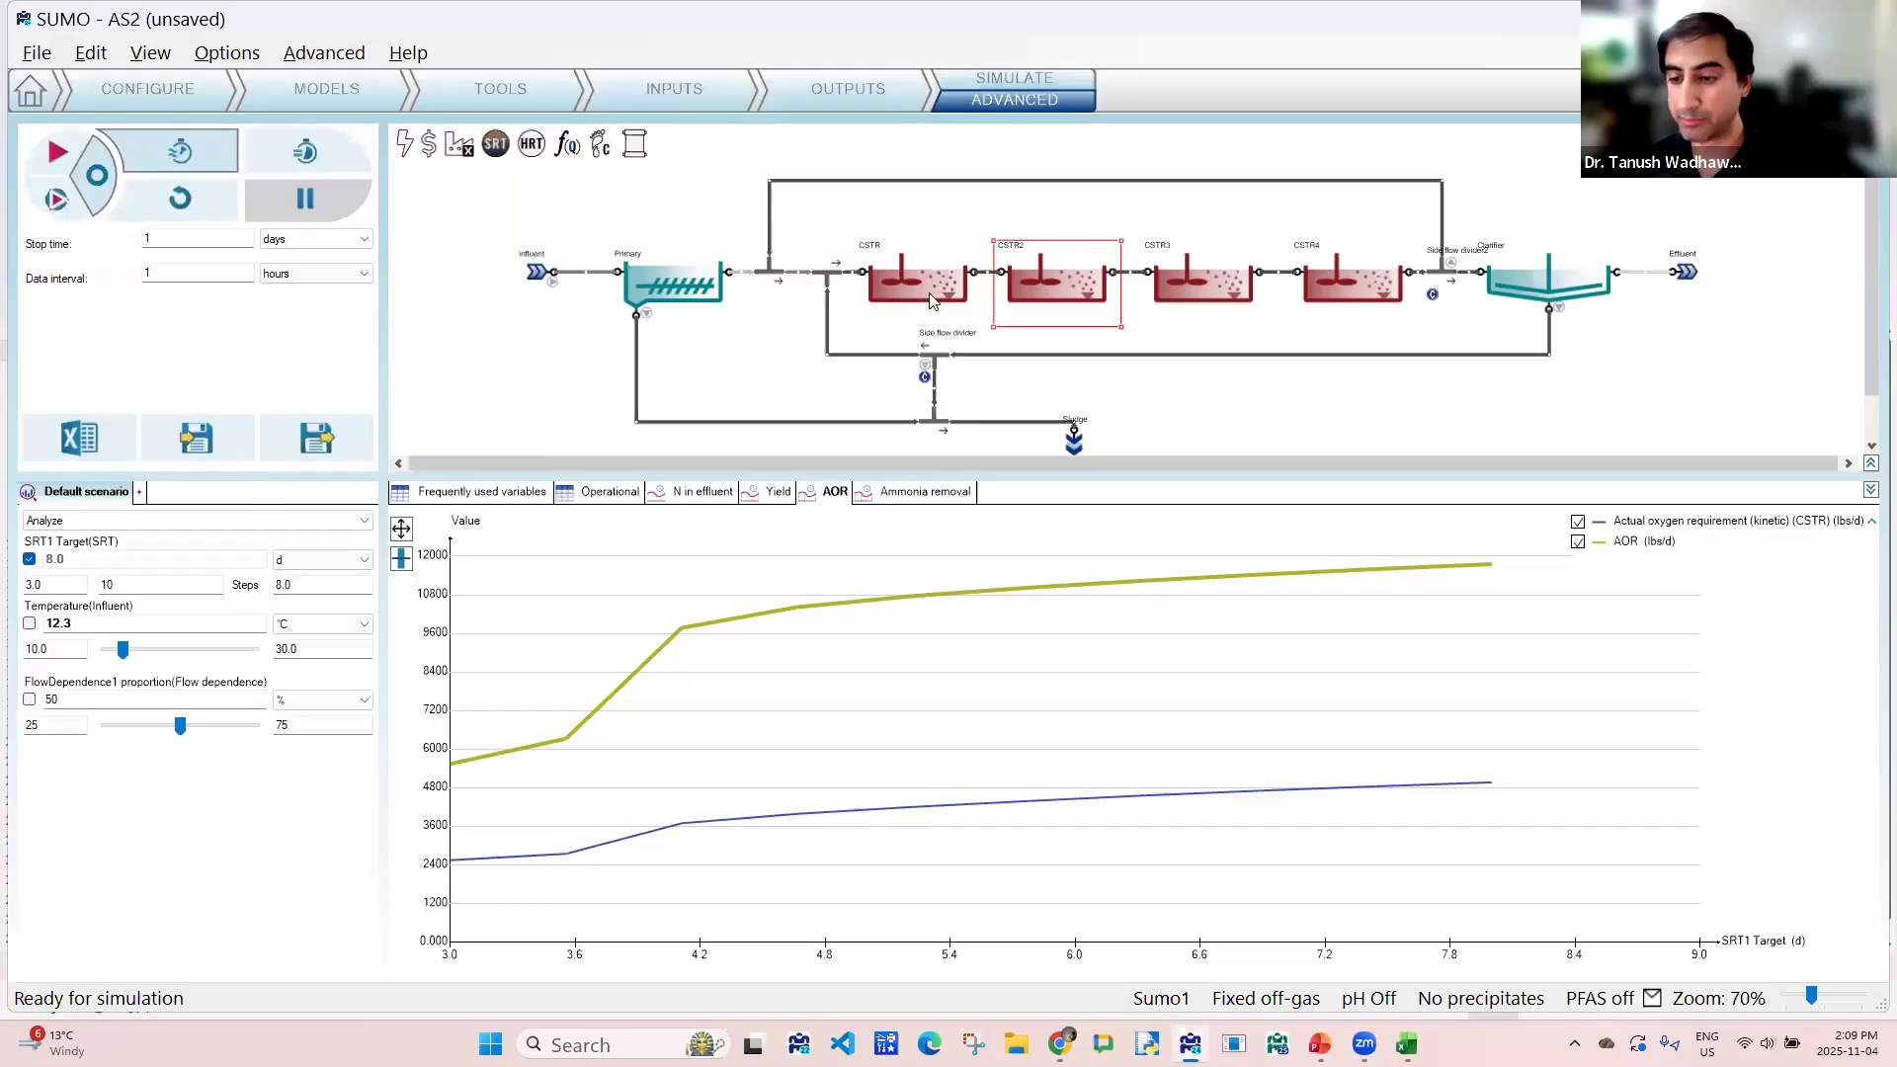
- Set the FlowDependence1 proportion to 100 % with a lower limit of 0 in the default scenario
{"action": "mouse_move", "coordinate": [930, 300]}
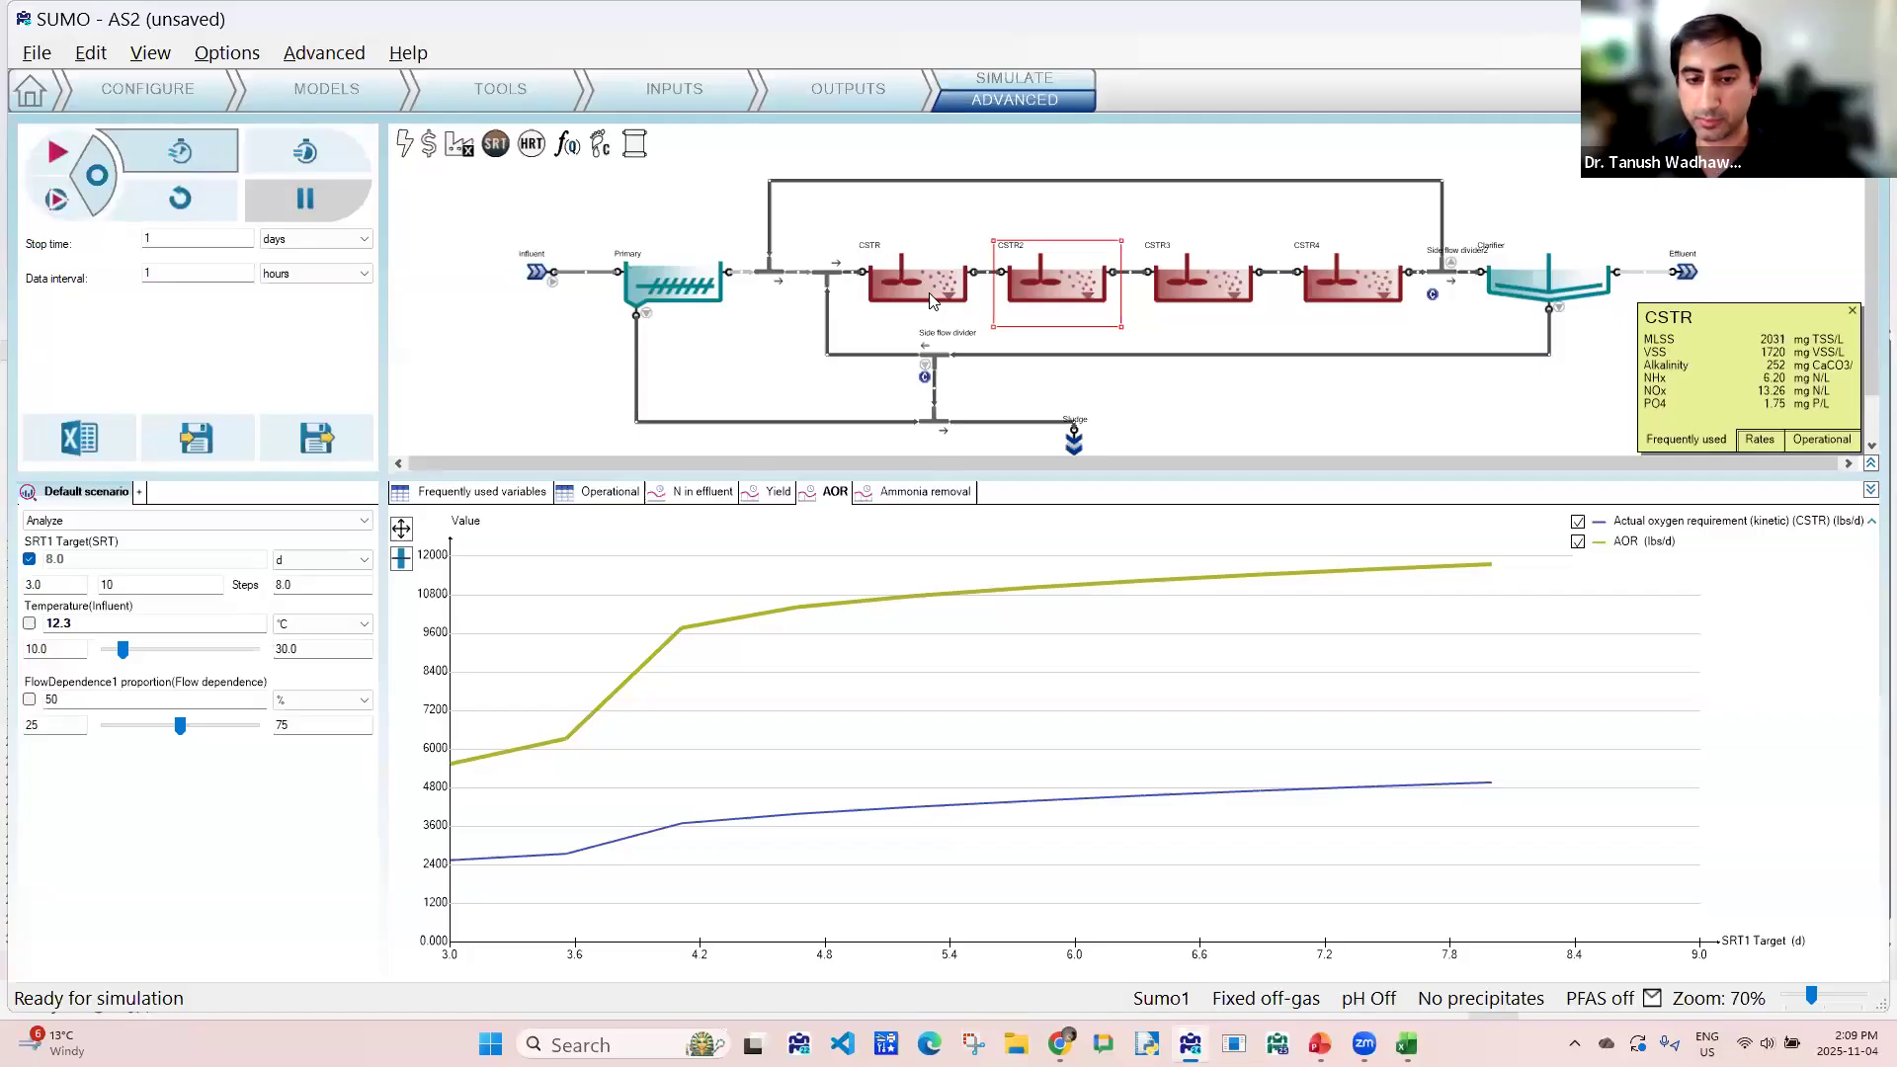
{"action": "left_click", "coordinate": [30, 560]}
{"action": "left_click", "coordinate": [30, 560]}
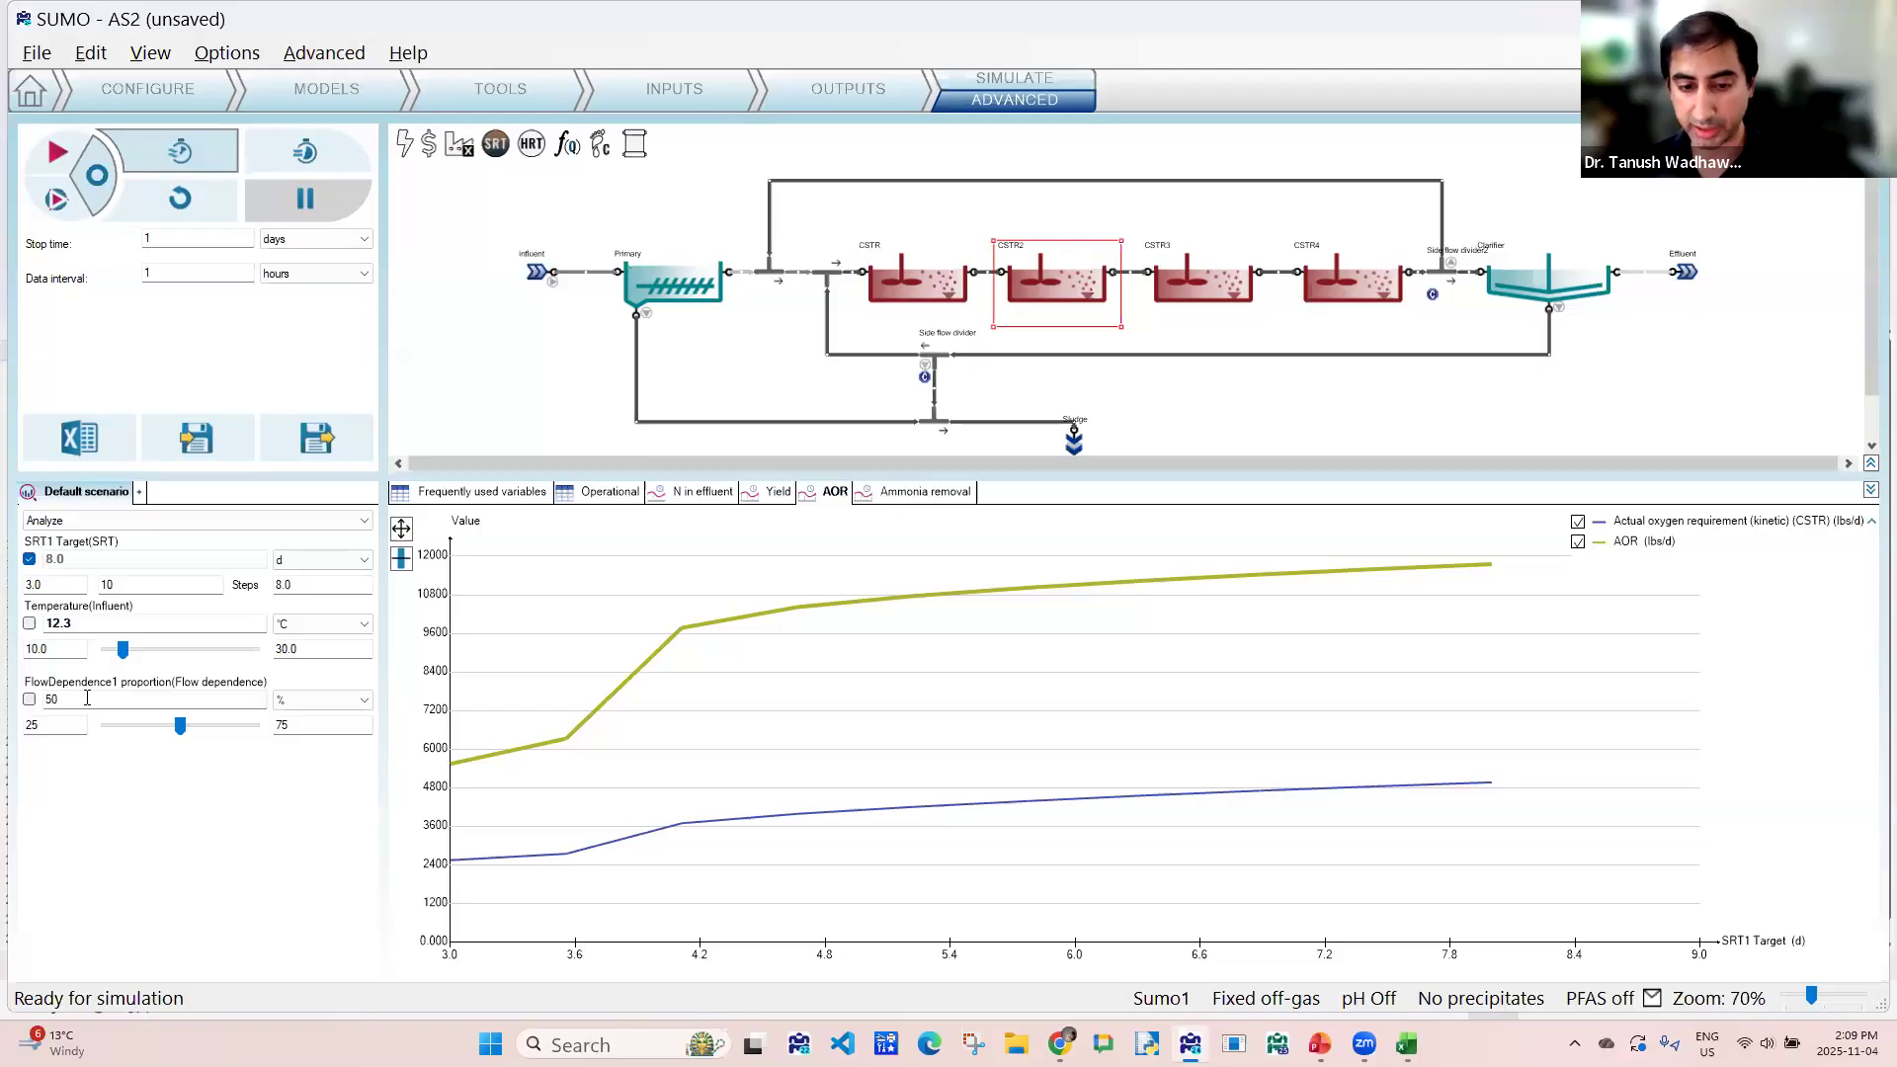
{"action": "left_click_drag", "start_coordinate": [184, 729], "coordinate": [106, 729]}
{"action": "double_click", "coordinate": [50, 700]}
{"action": "type", "text": "0"}
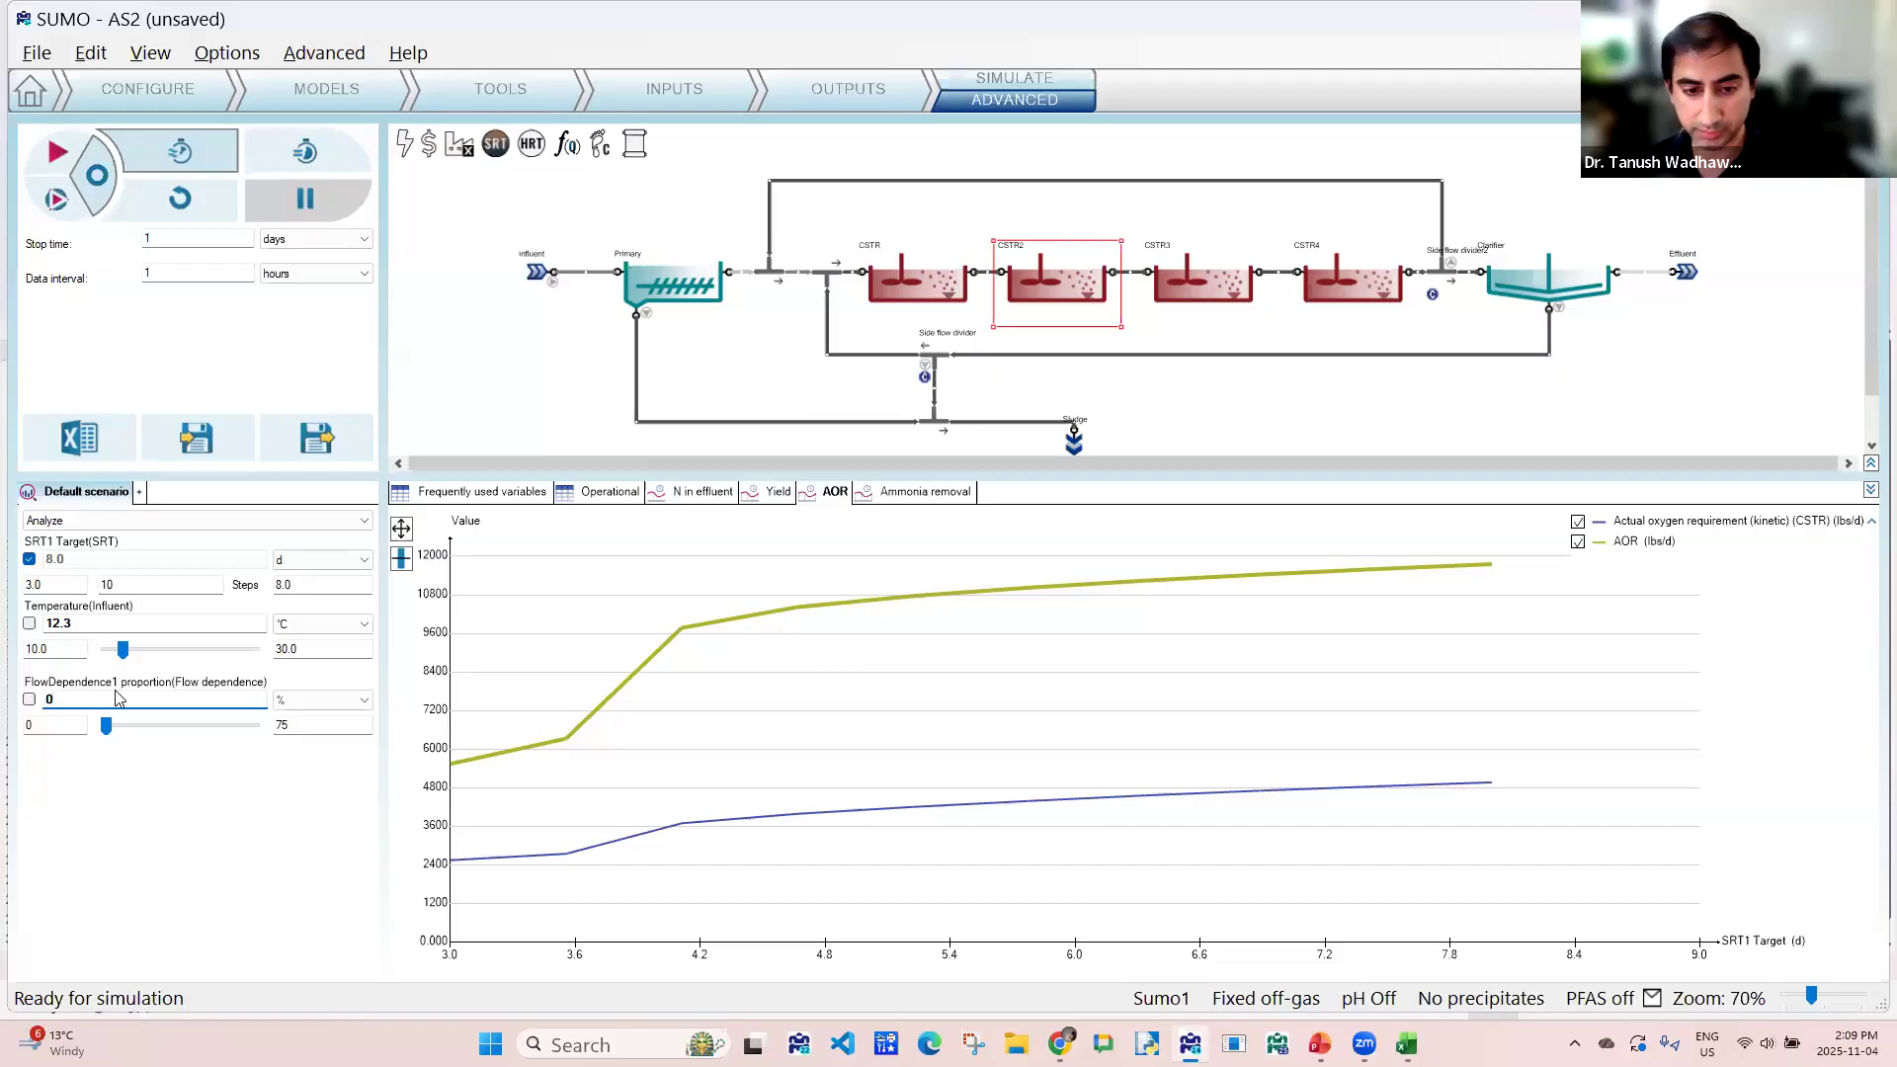
{"action": "left_click", "coordinate": [47, 699]}
{"action": "type", "text": "100"}
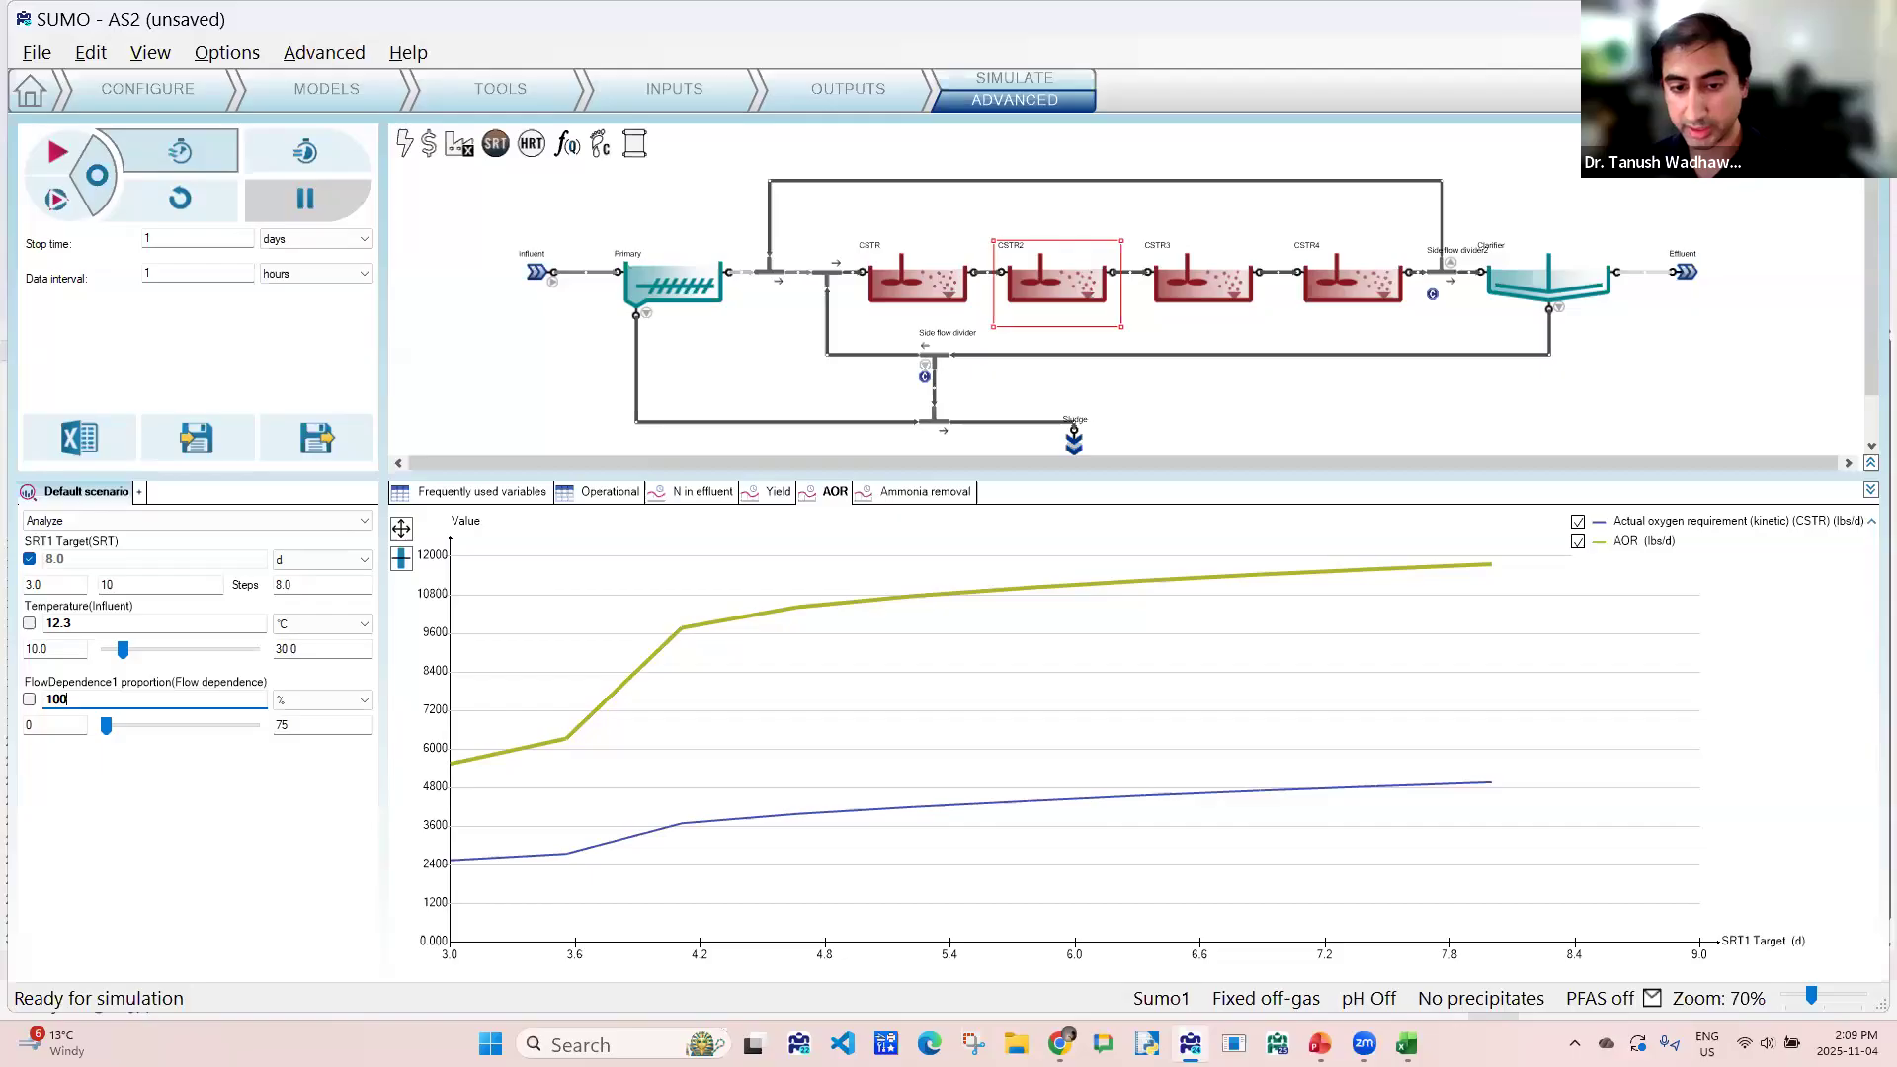
- Run the steady-state analysis over the 3.0 to 8.0 day SRT1 target range and examine the effluent nitrogen chart
{"action": "left_click", "coordinate": [99, 174]}
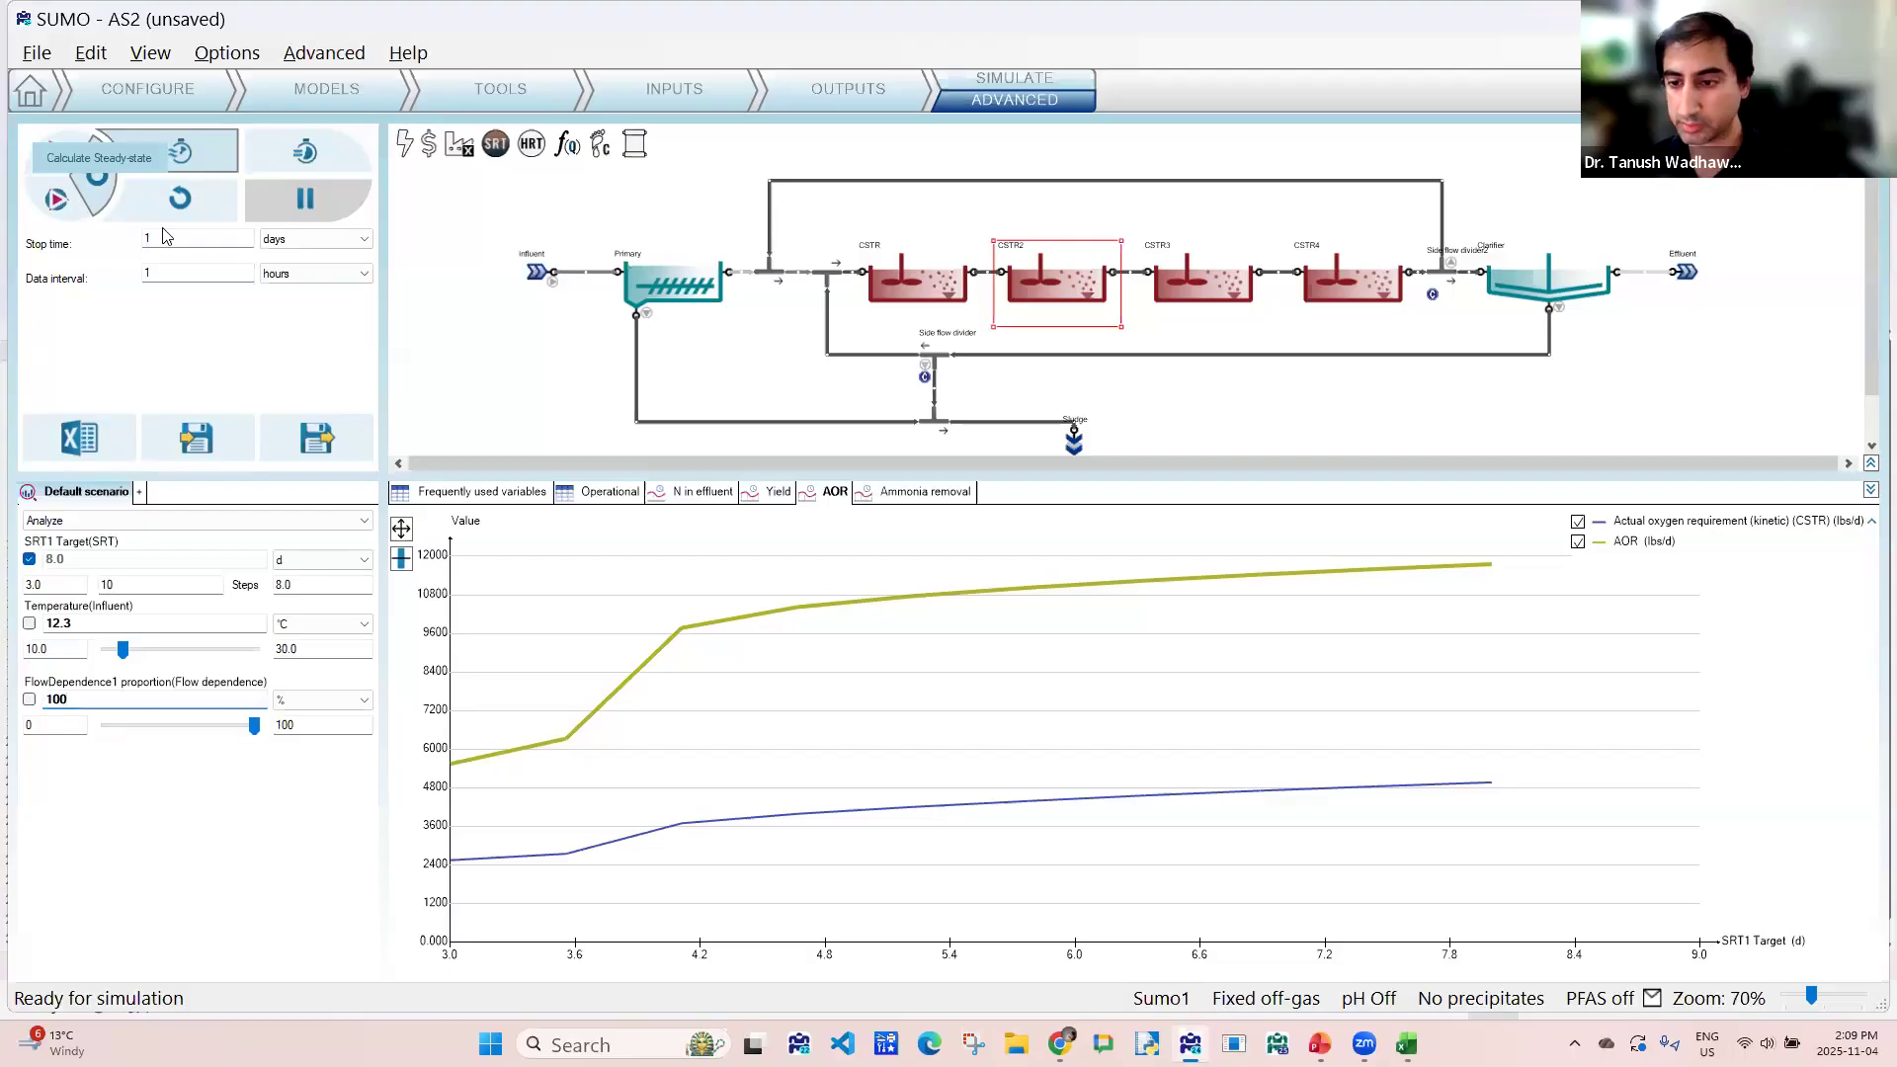
{"action": "left_click", "coordinate": [679, 492]}
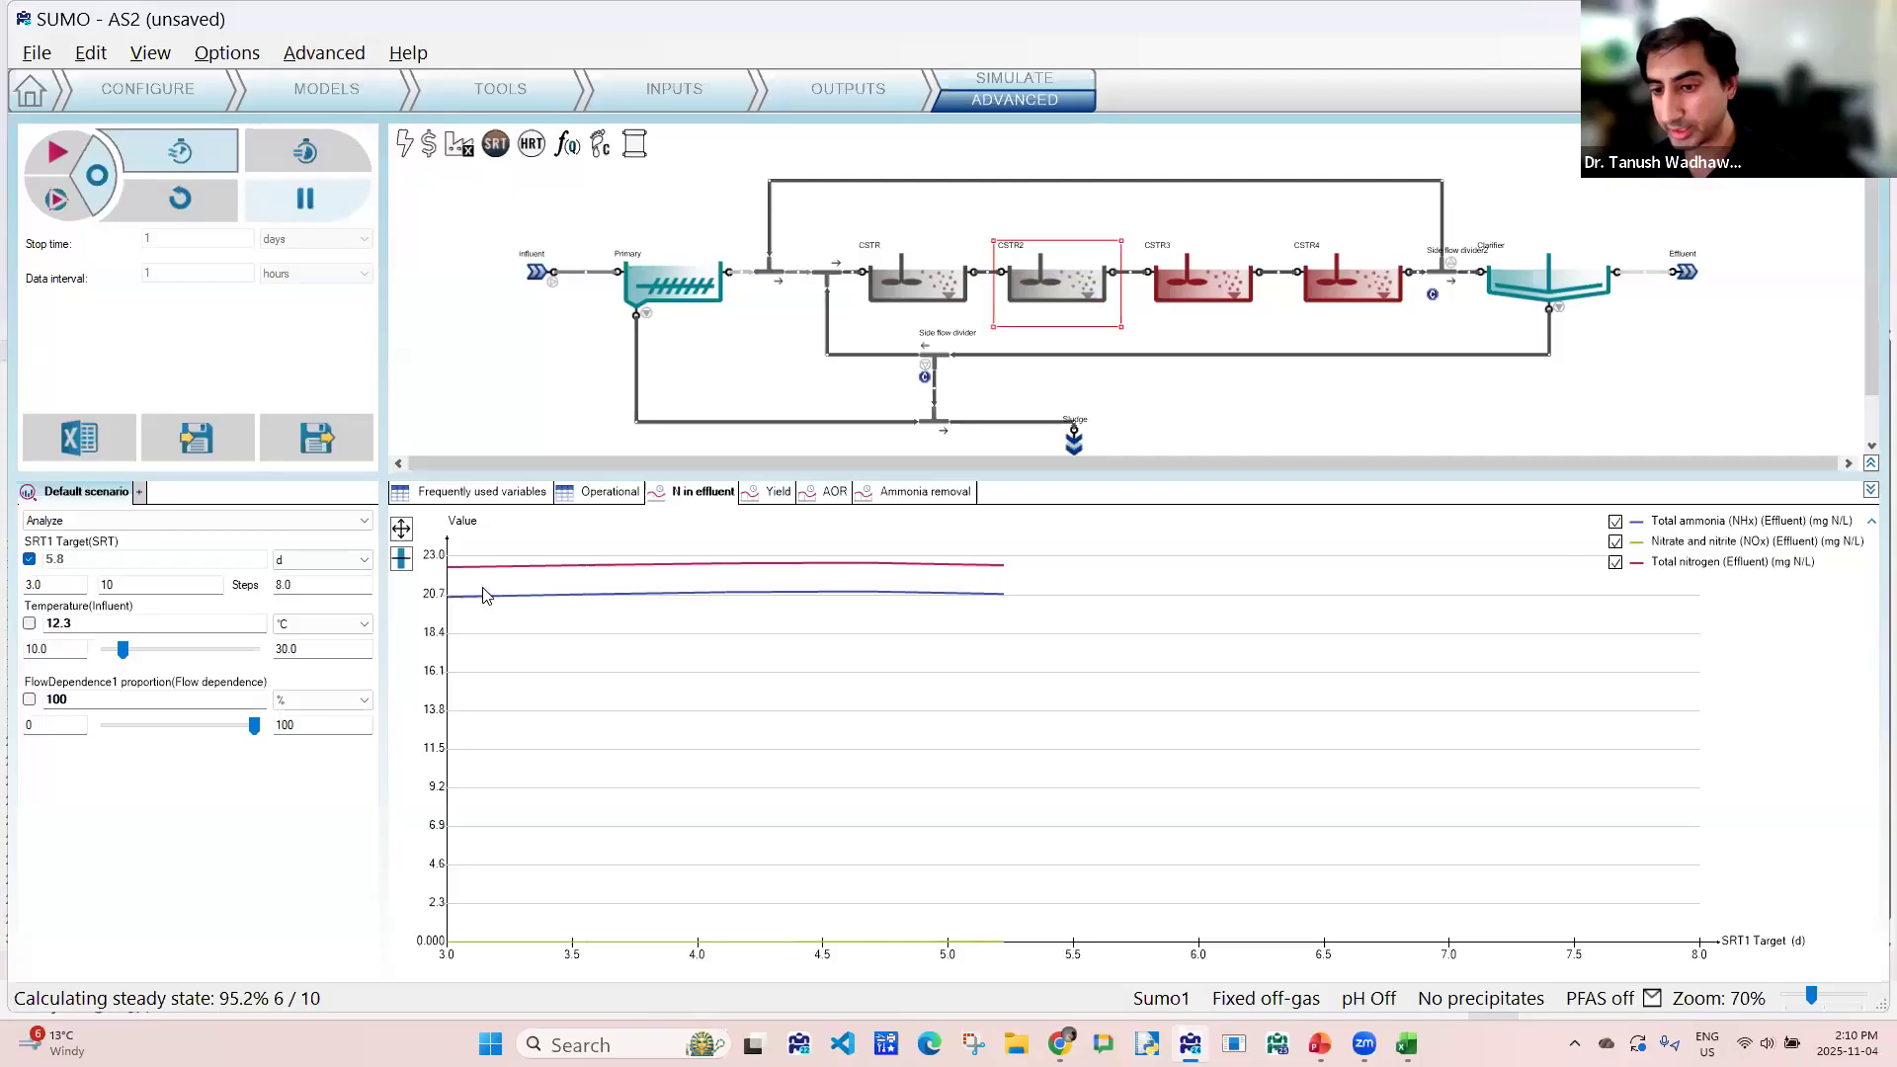
{"action": "mouse_move", "coordinate": [940, 606]}
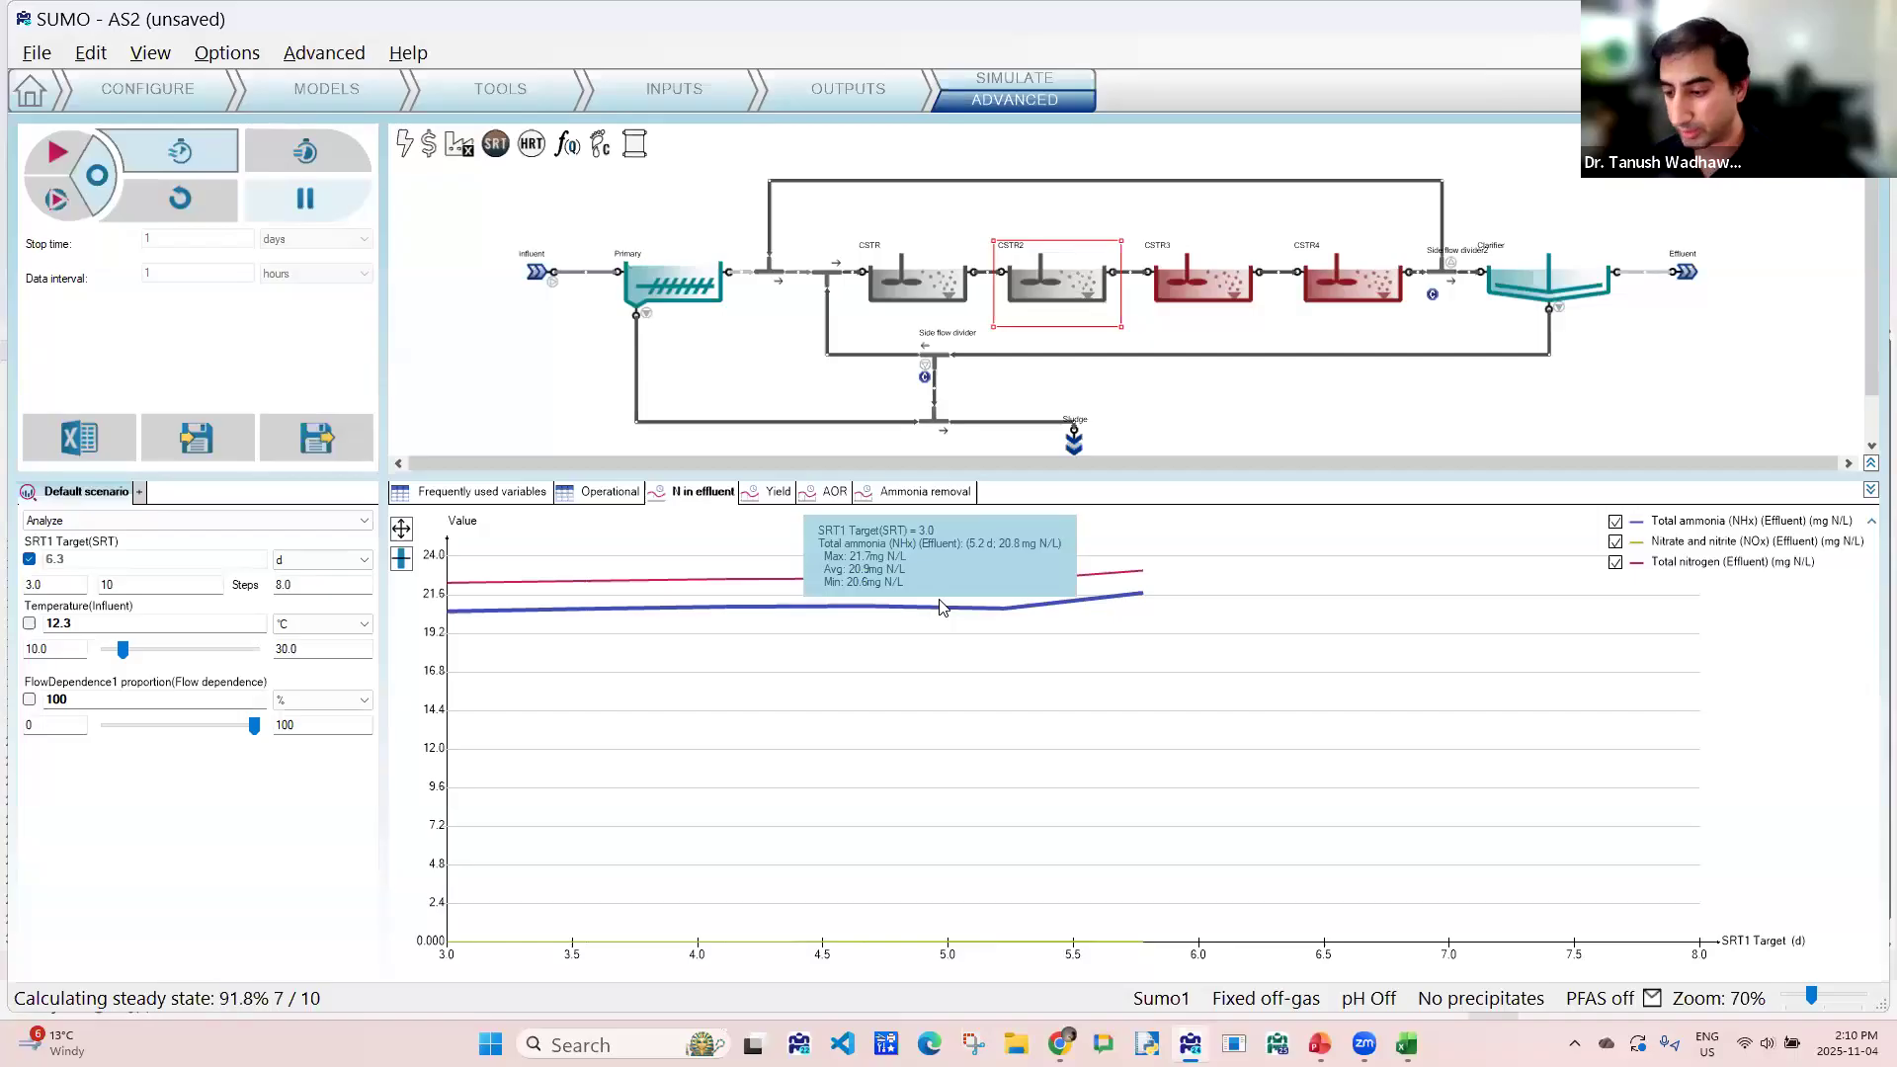
{"action": "mouse_move", "coordinate": [899, 957]}
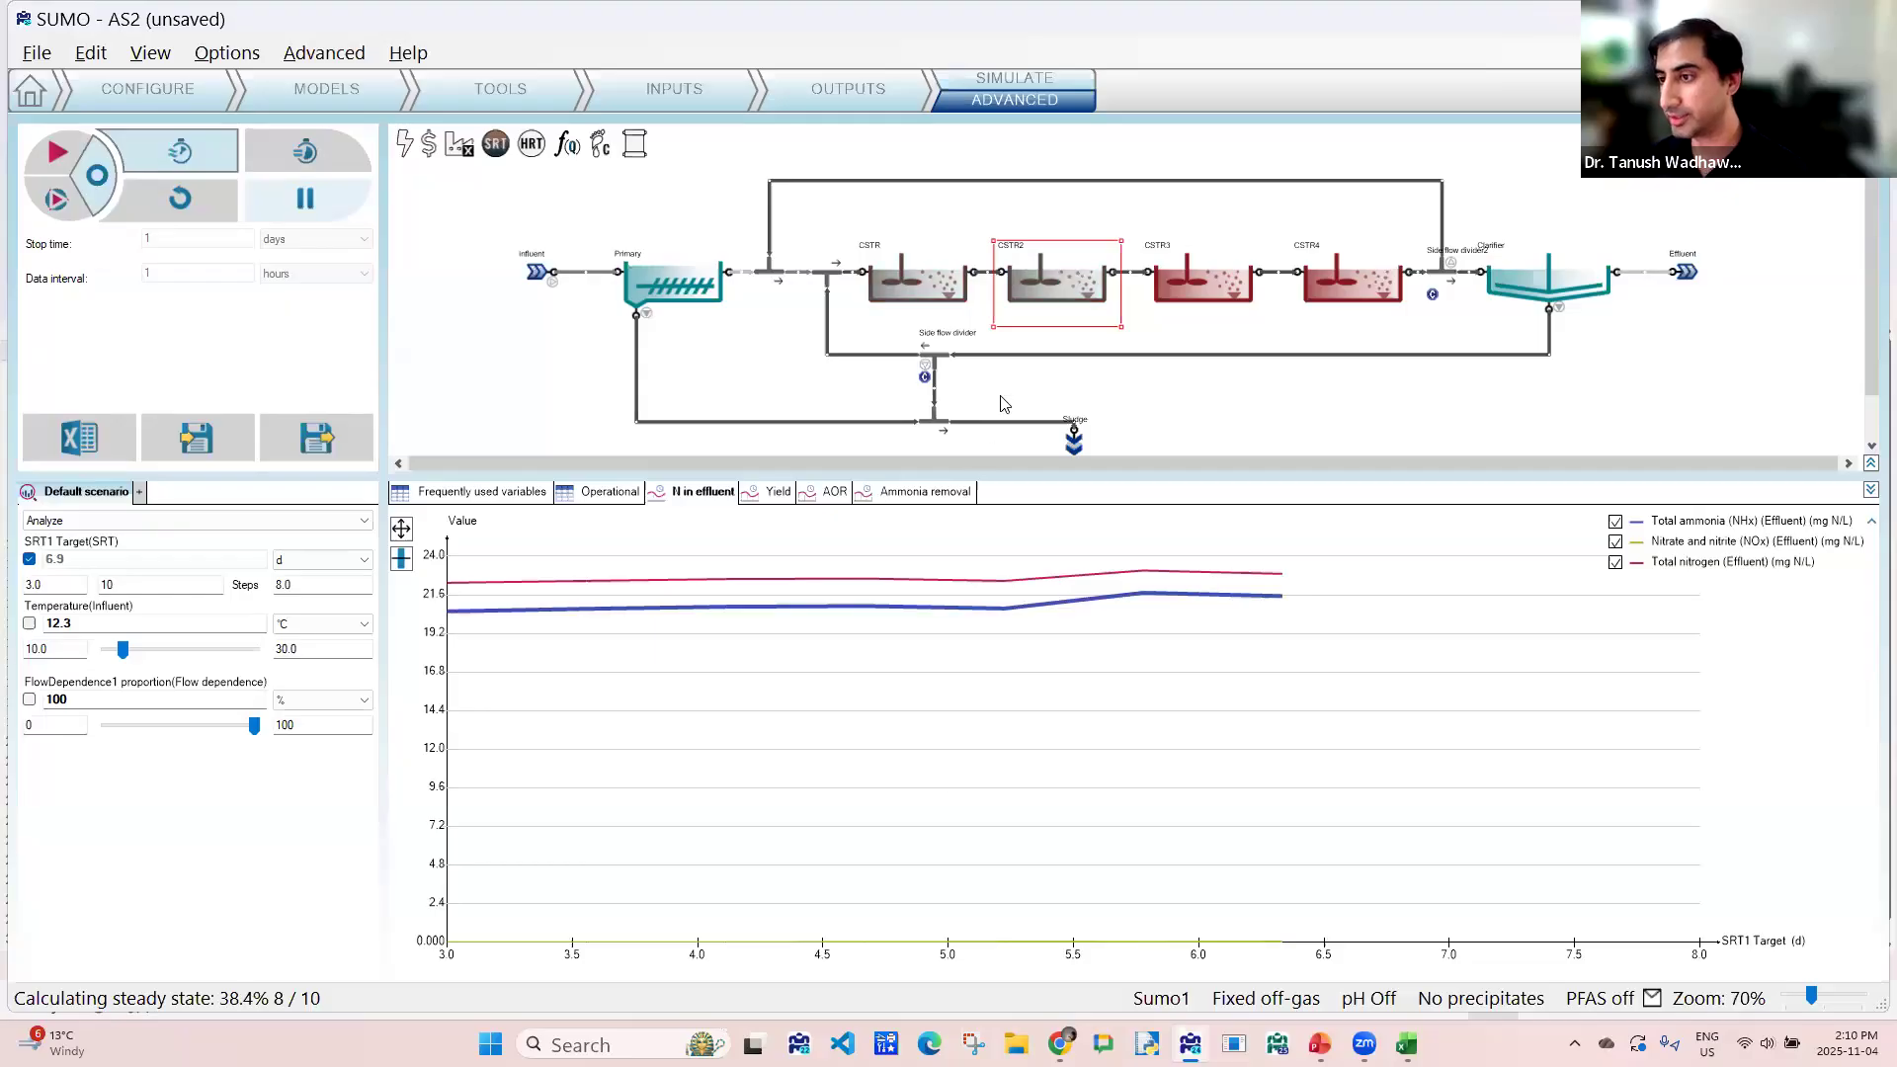
{"action": "scroll", "coordinate": [1094, 381], "scroll_direction": "down", "scroll_amount": 1}
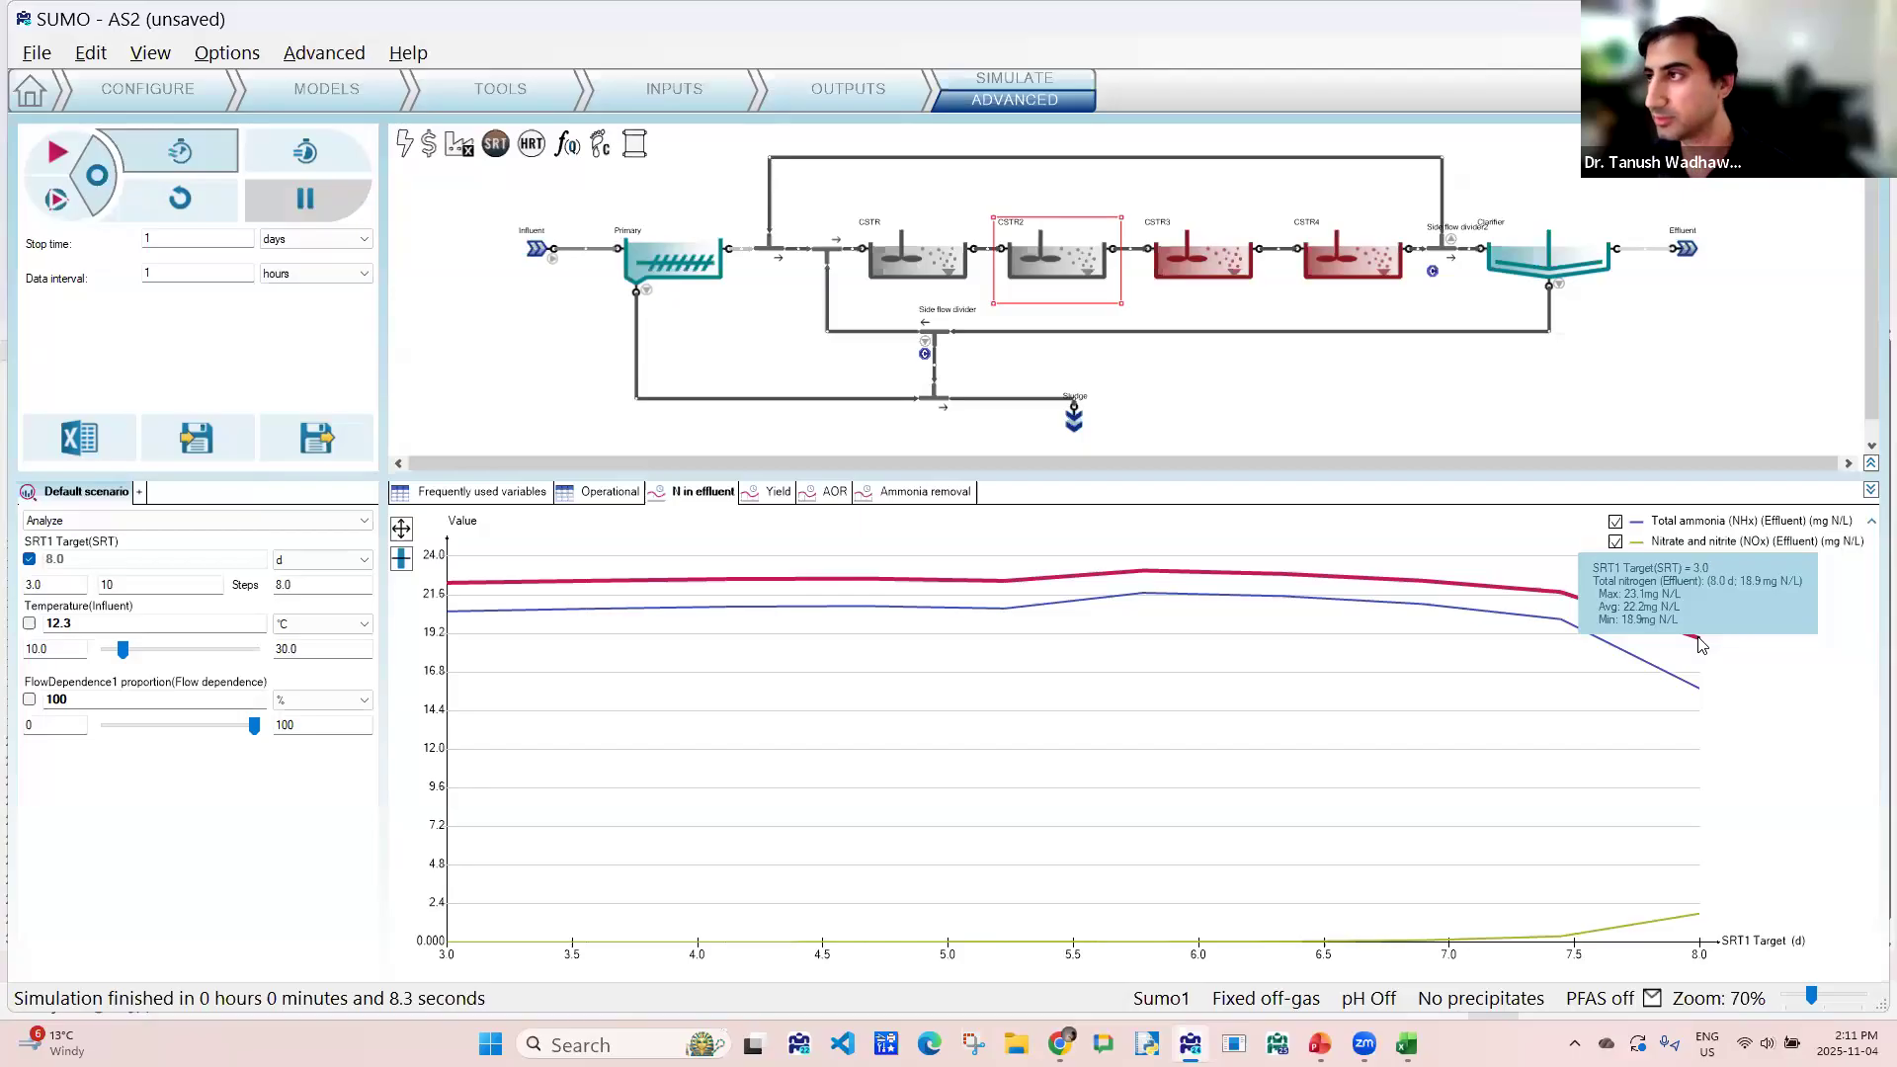
{"action": "key", "text": "super+shift+s"}
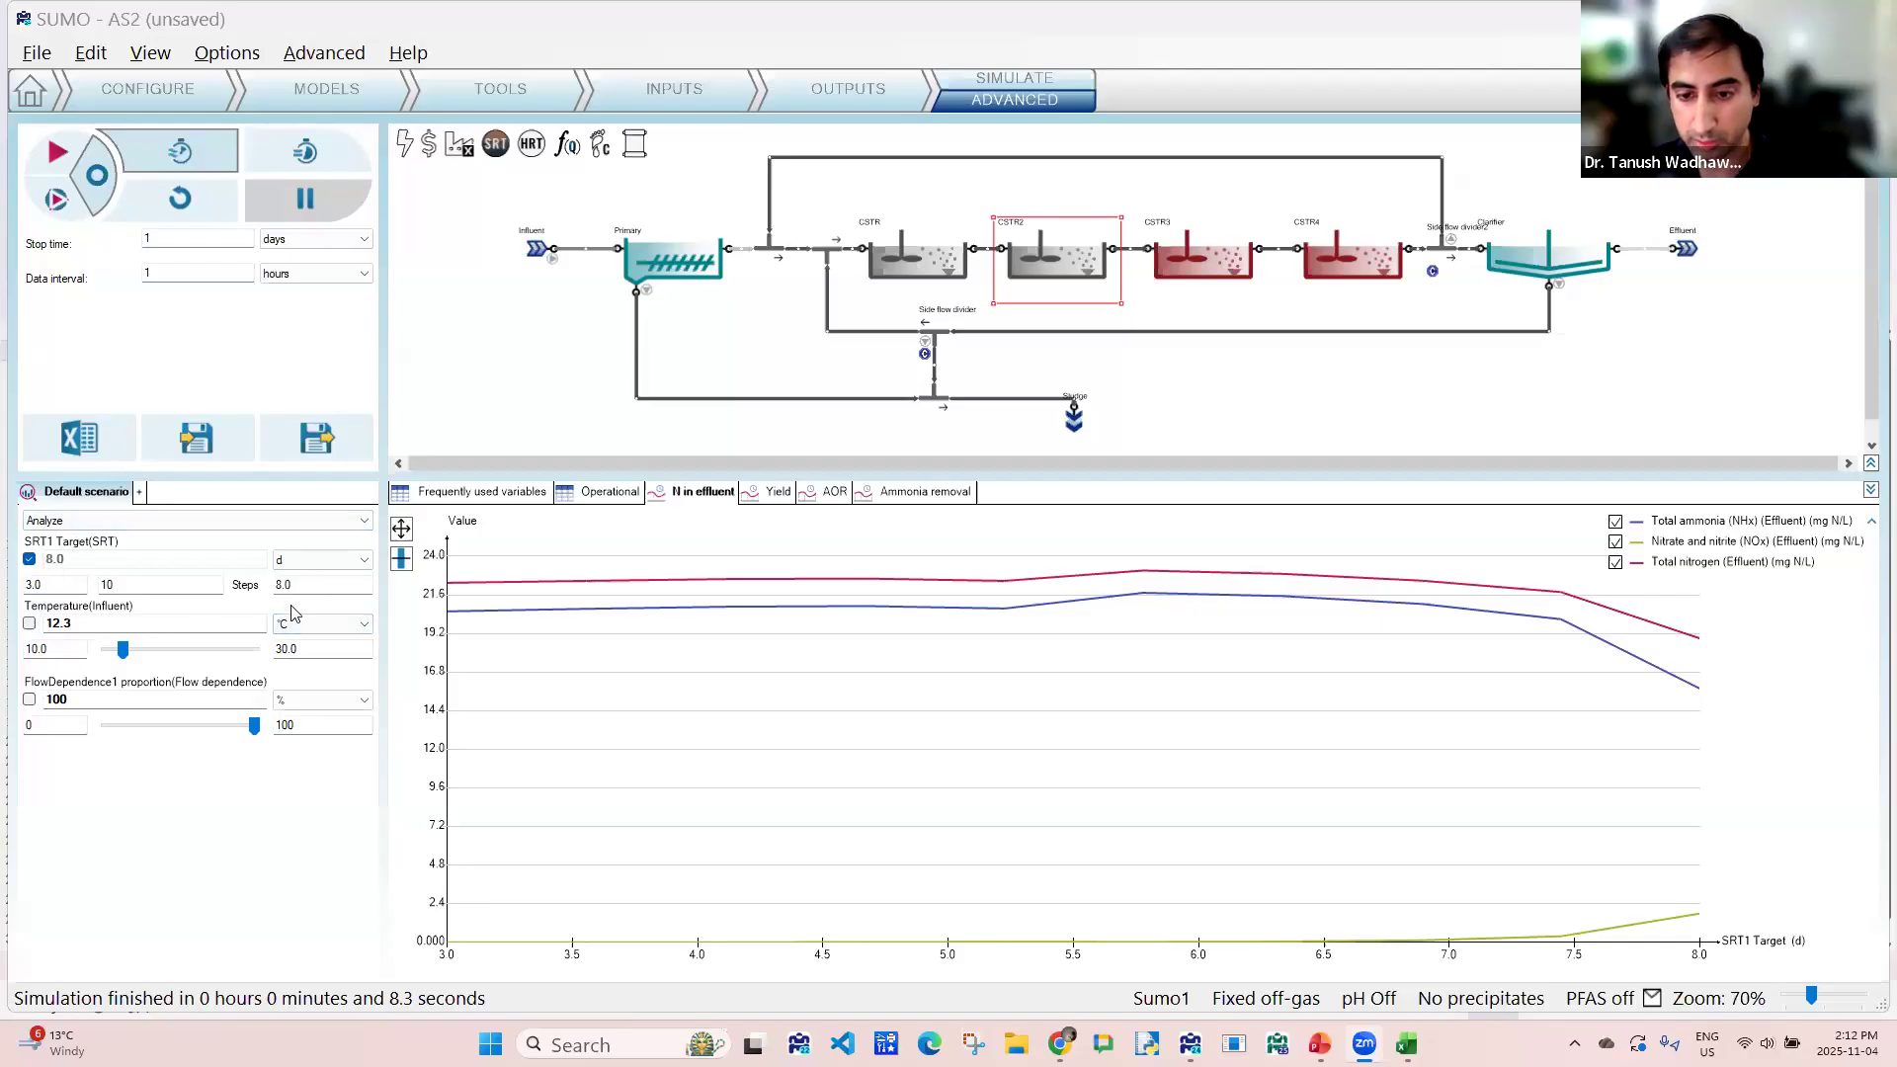
- Raise the upper limit of the SRT1 target range to 16 days, rerun the steady-state analysis and examine the effluent nitrogen chart
{"action": "left_click_drag", "start_coordinate": [301, 588], "coordinate": [280, 588]}
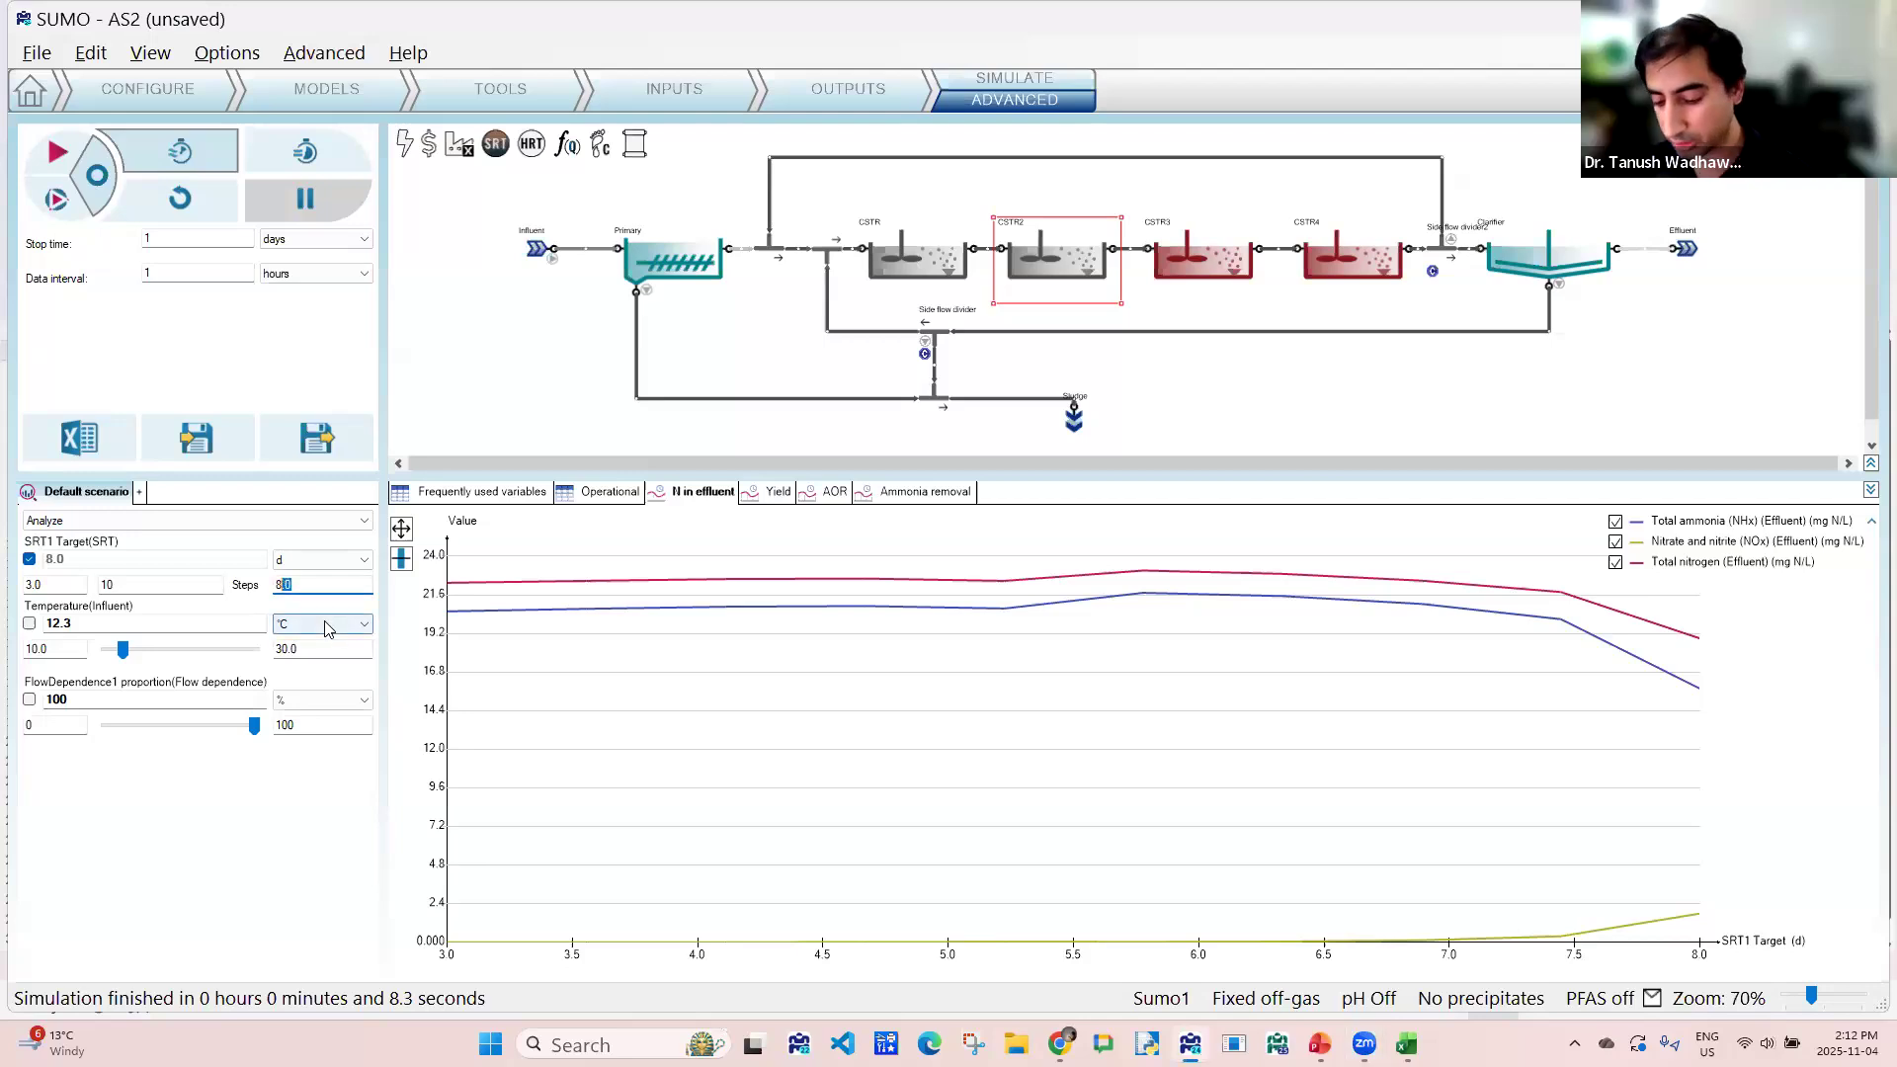
{"action": "type", "text": "16"}
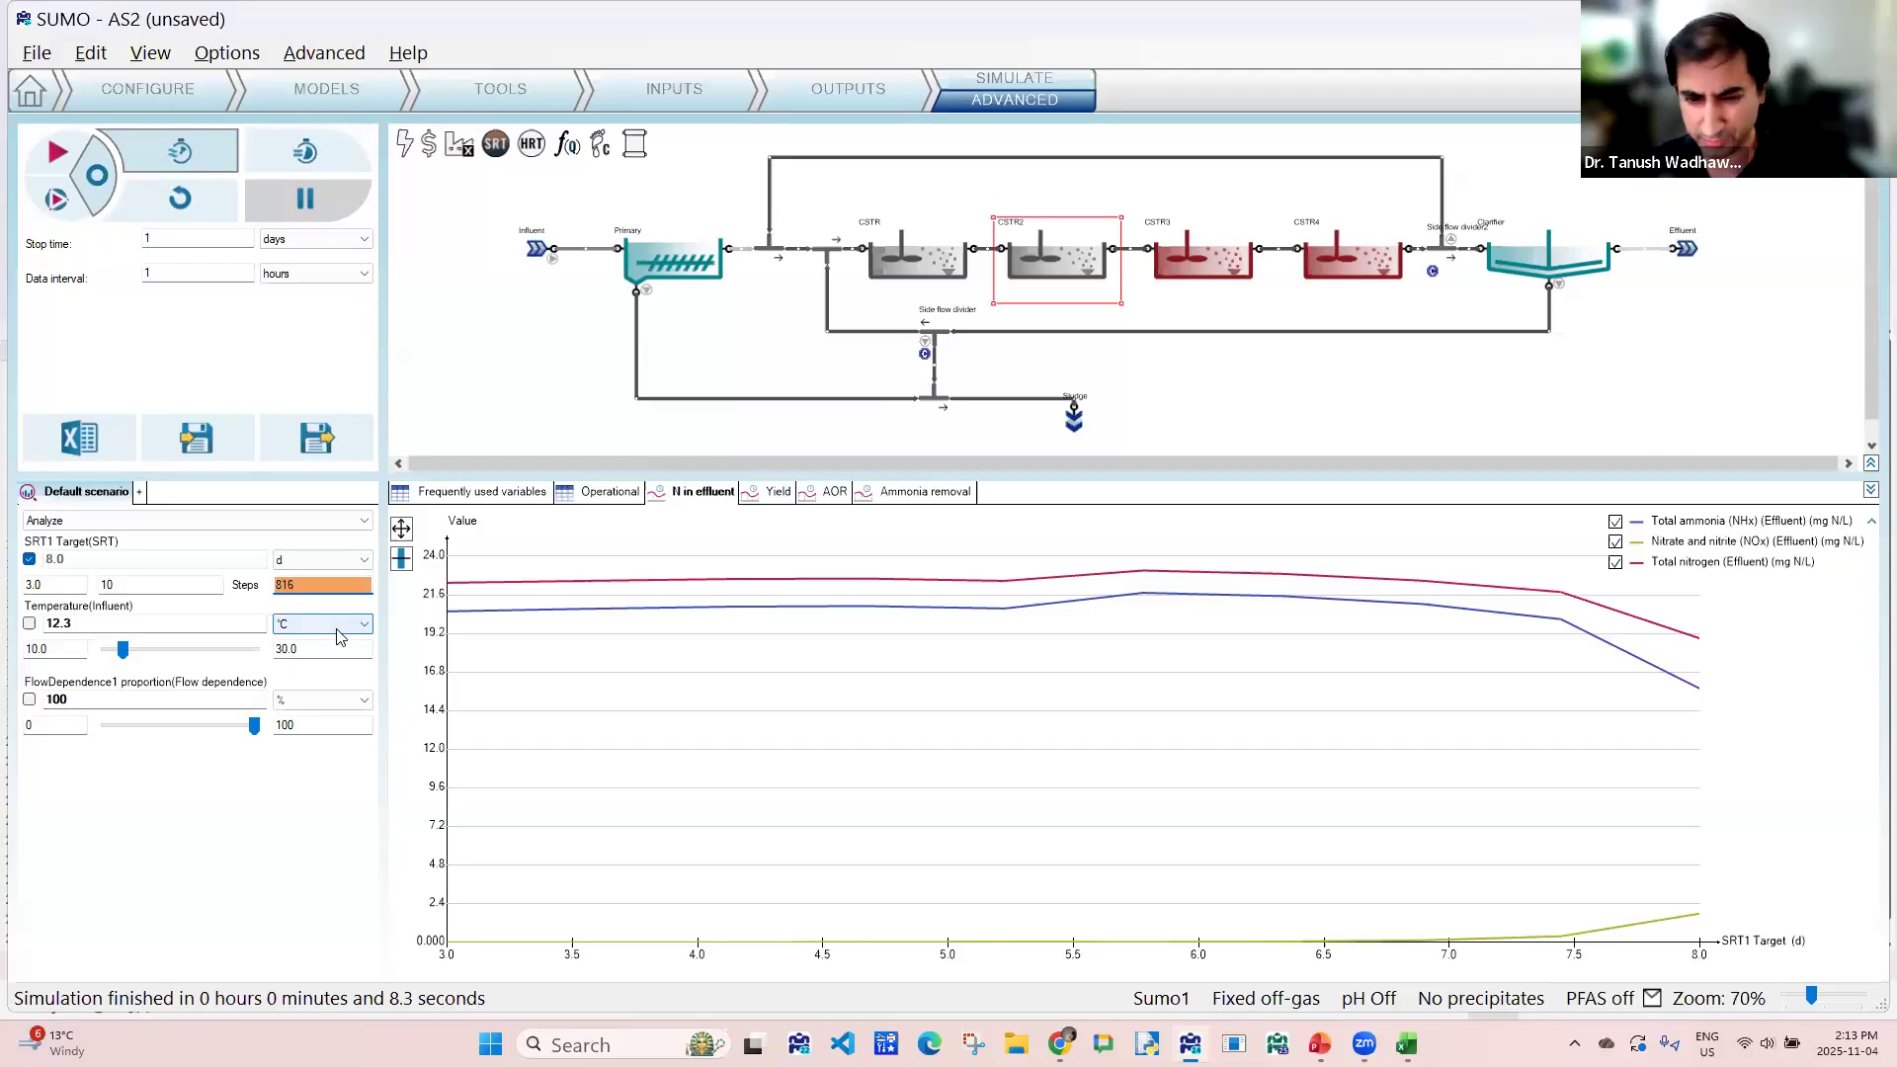
{"action": "key", "text": "BackSpace"}
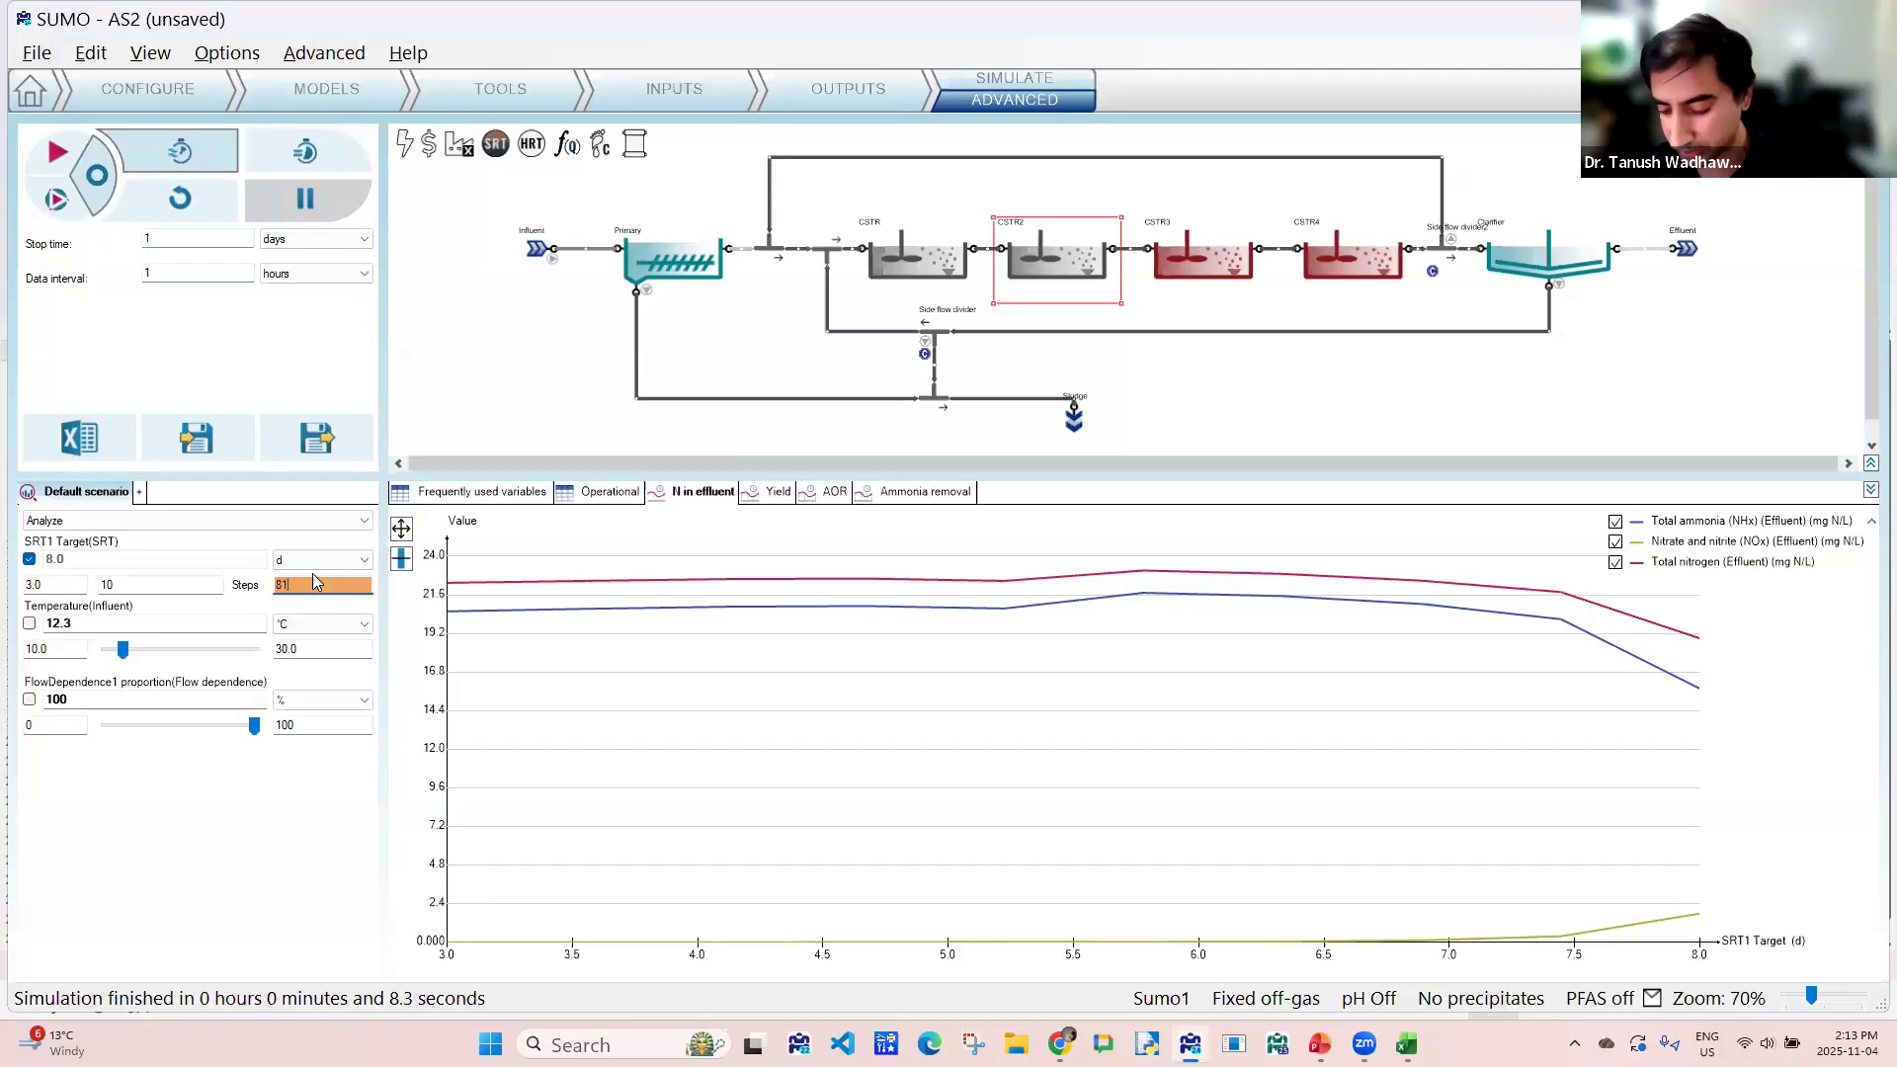
{"action": "left_click", "coordinate": [97, 185]}
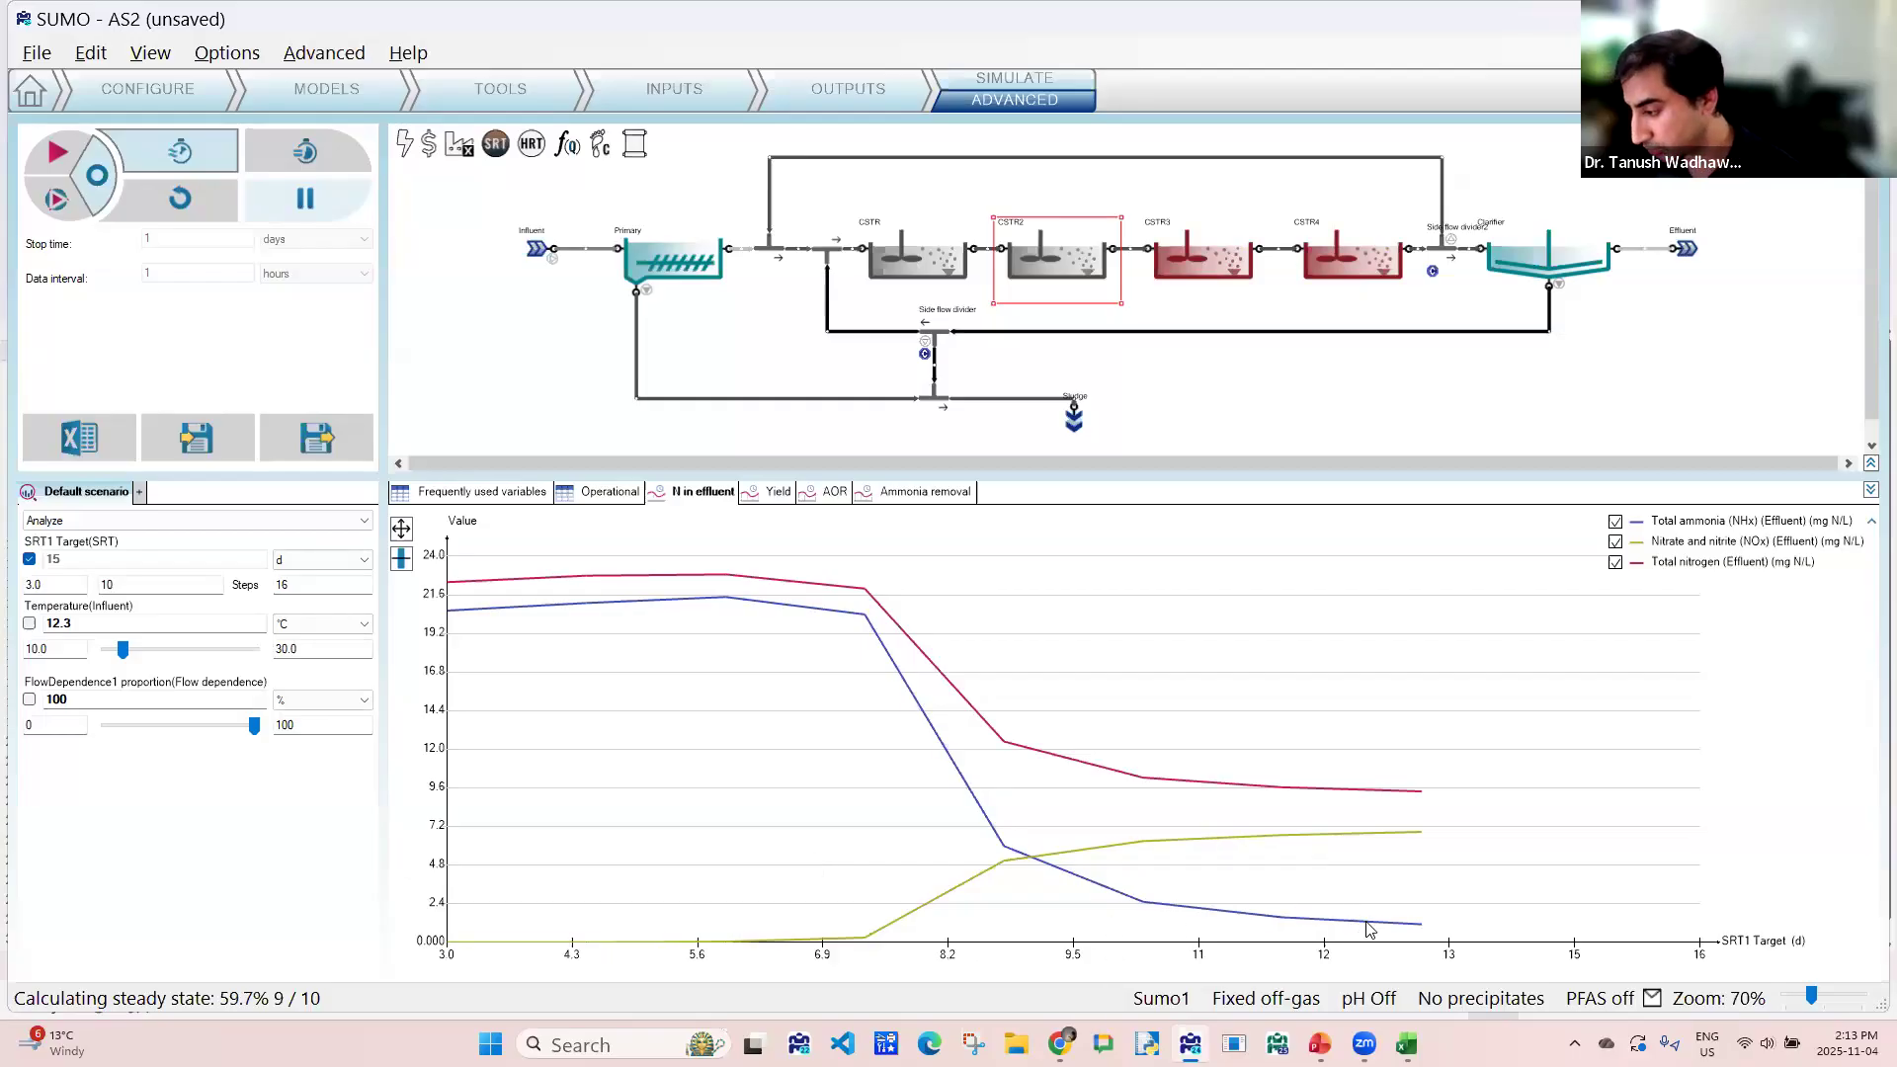
{"action": "mouse_move", "coordinate": [1370, 925]}
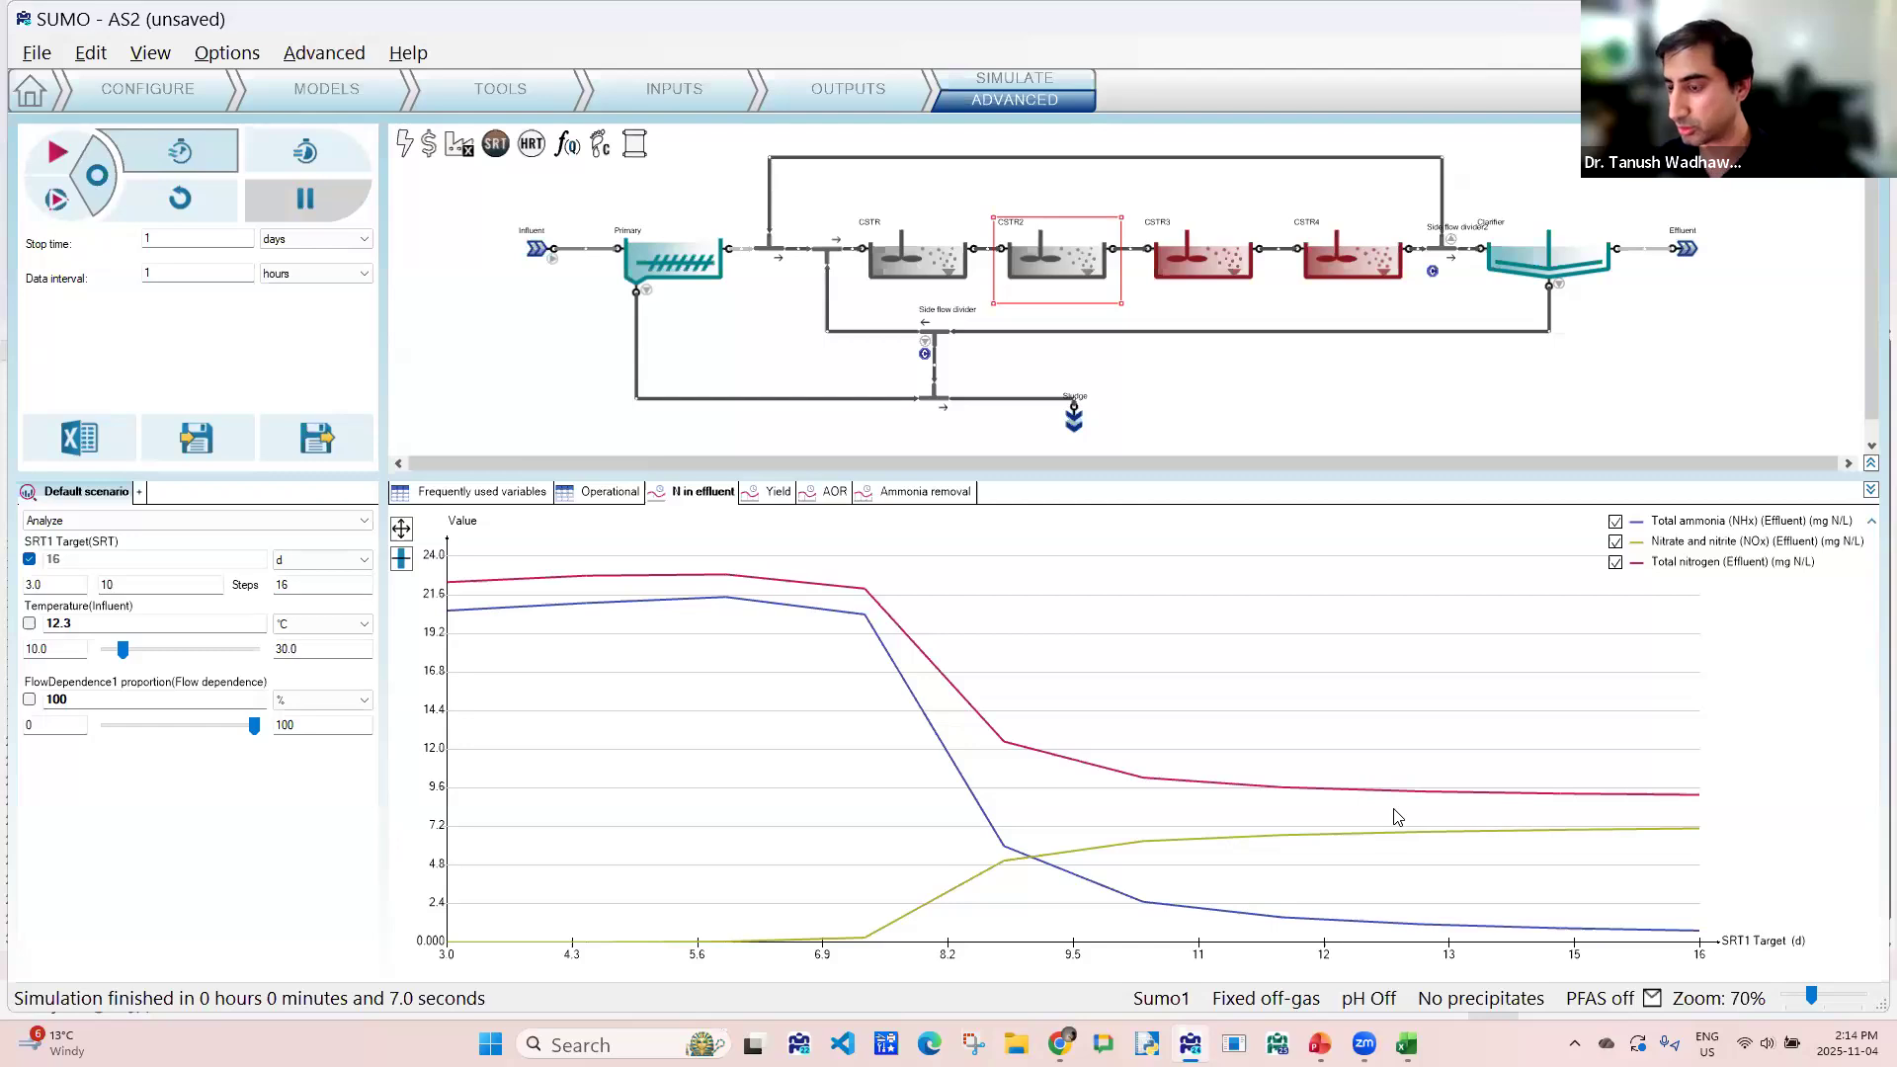
- Compare the AOR chart with the AOR sheet of AS2 plug flow.xlsx in Excel, and view the ammonia removal chart back in SUMO
{"action": "left_click", "coordinate": [841, 499]}
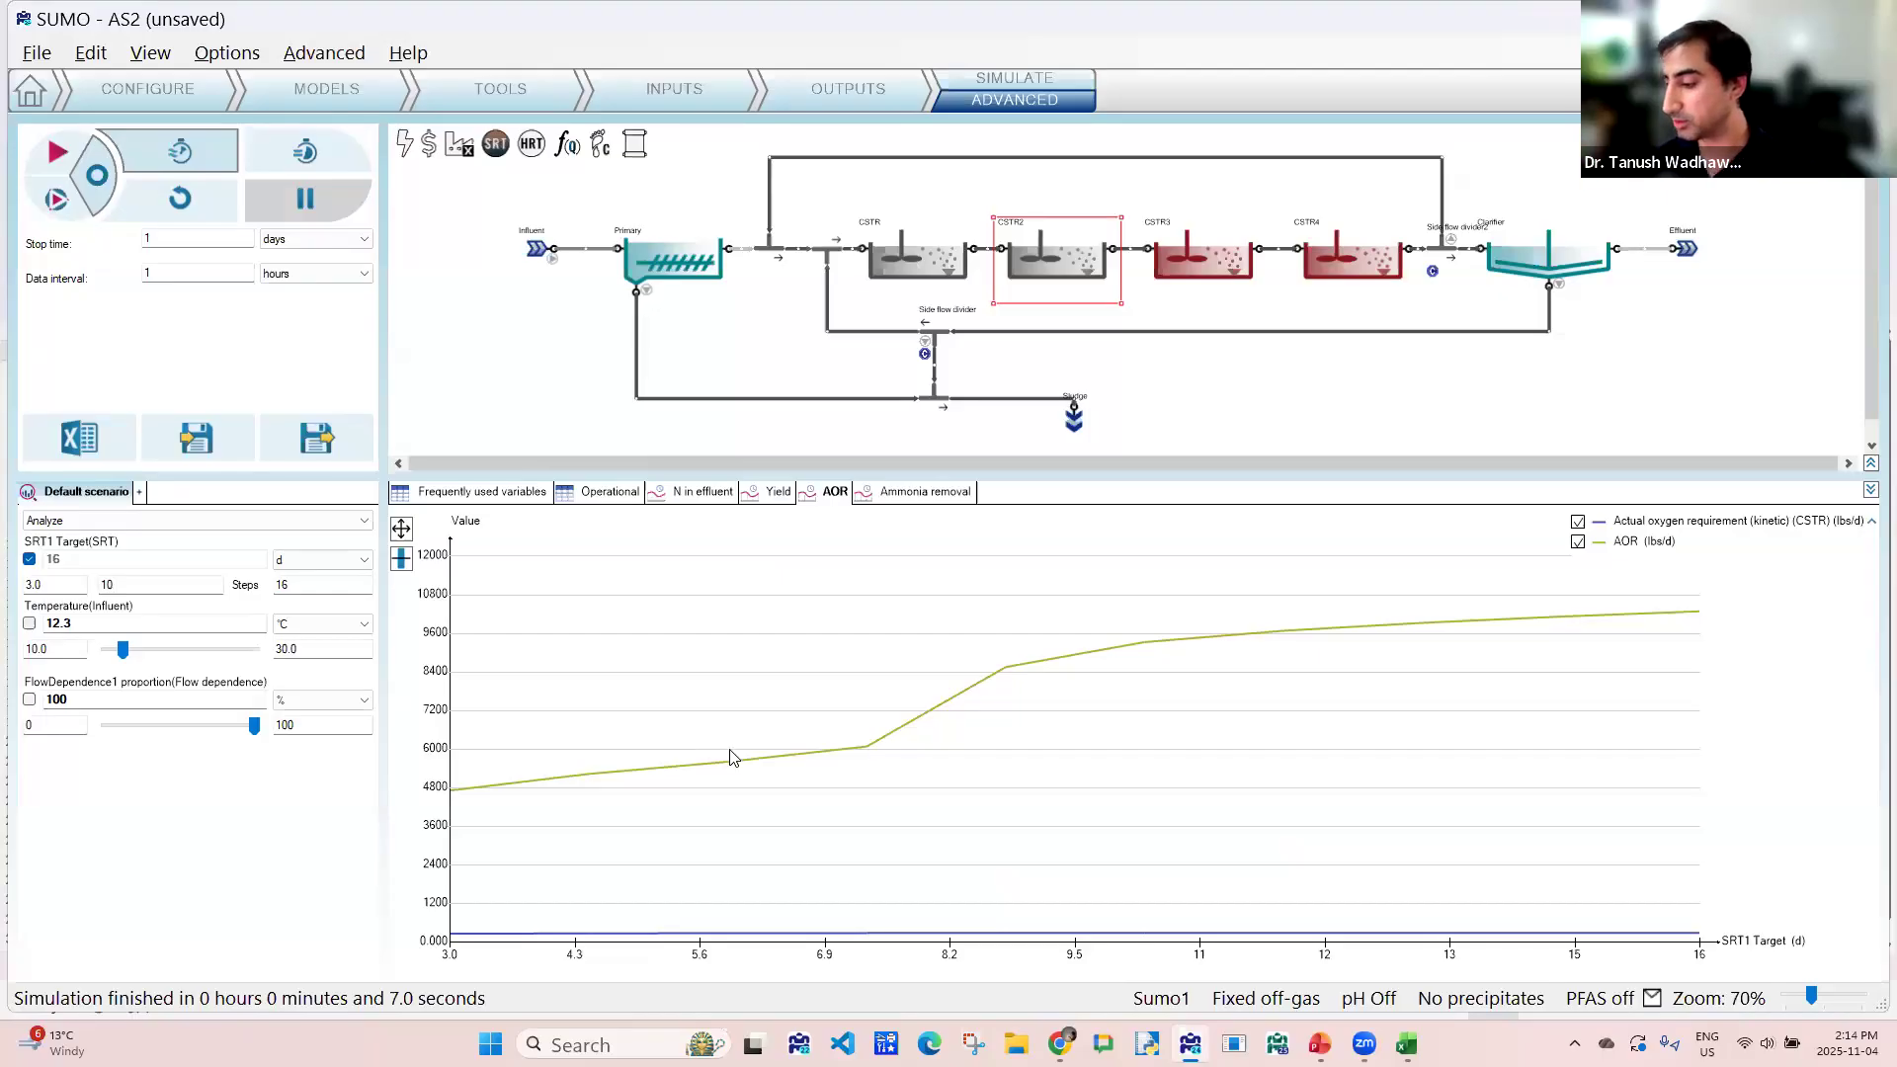
{"action": "key", "text": "alt+Tab"}
{"action": "key", "text": "alt+Tab"}
{"action": "key", "text": "alt+Tab"}
{"action": "key", "text": "alt+Tab"}
{"action": "key", "text": "alt+Tab"}
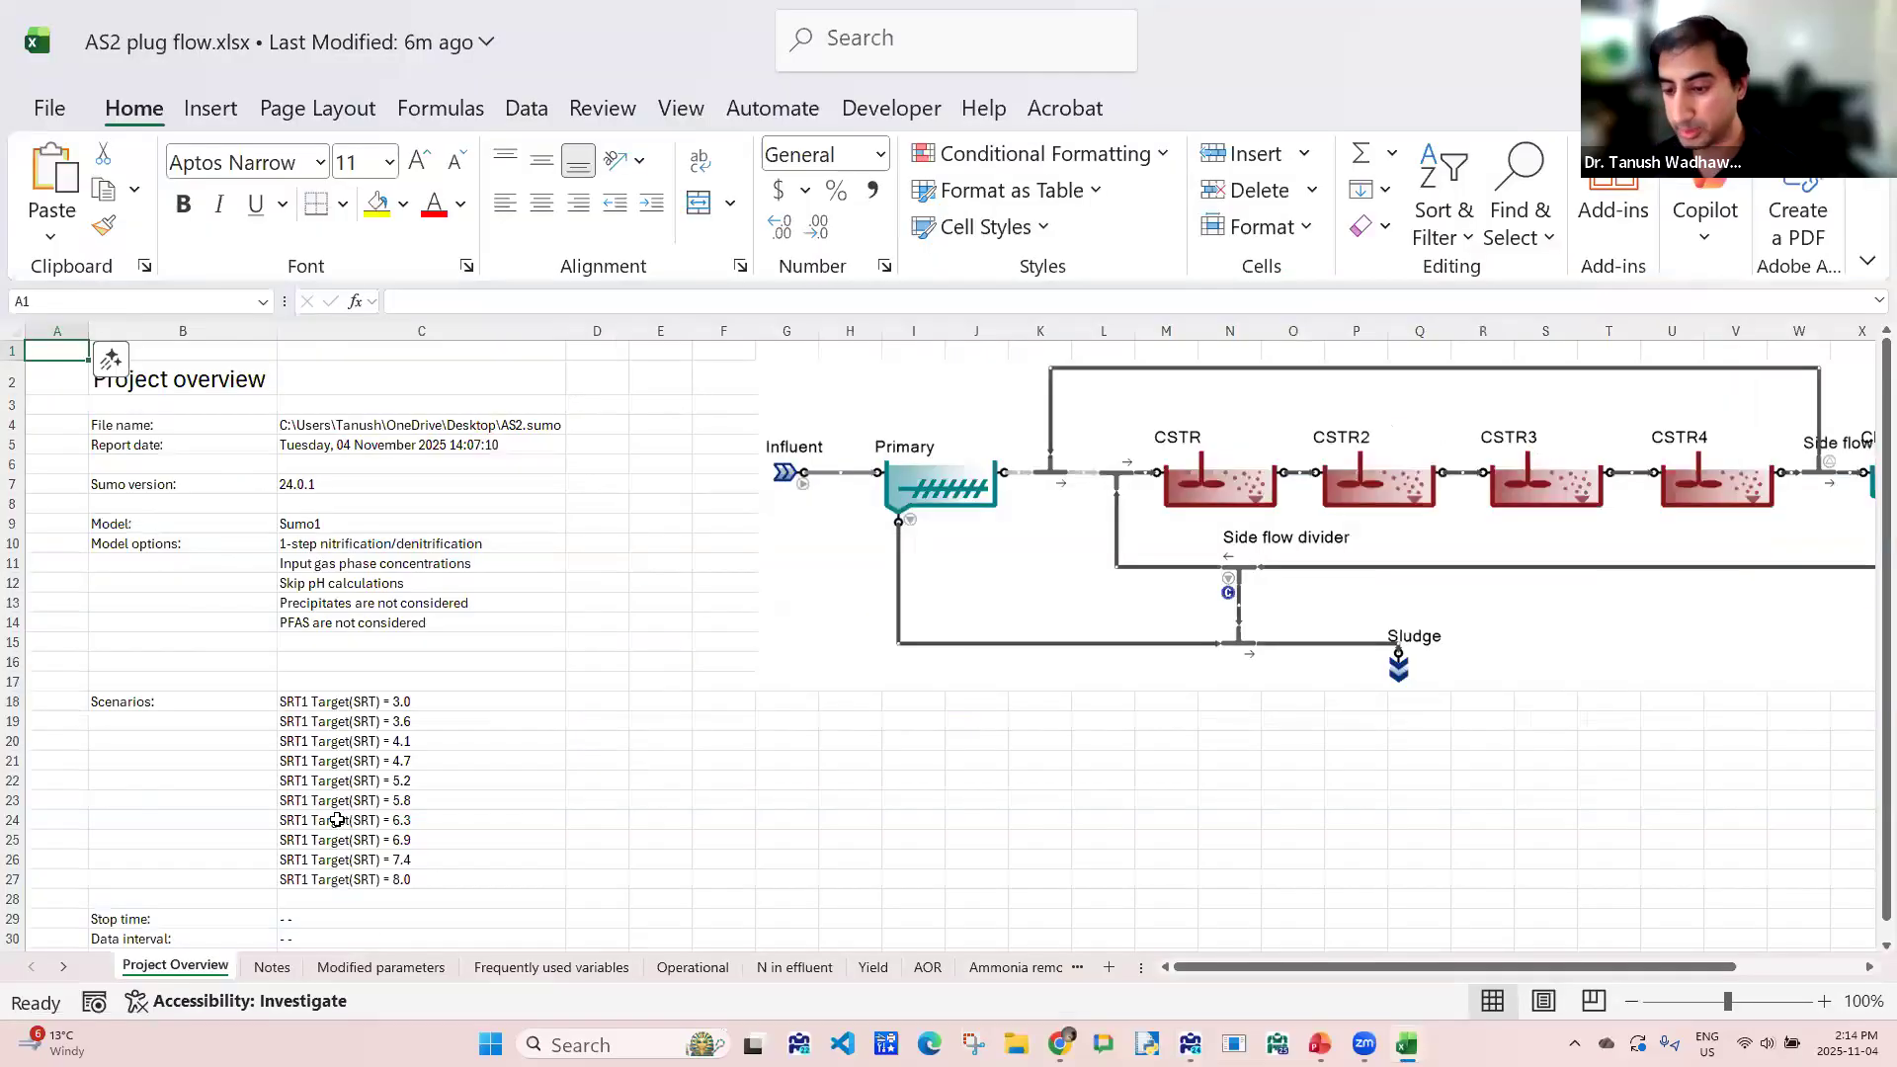
{"action": "left_click", "coordinate": [929, 967]}
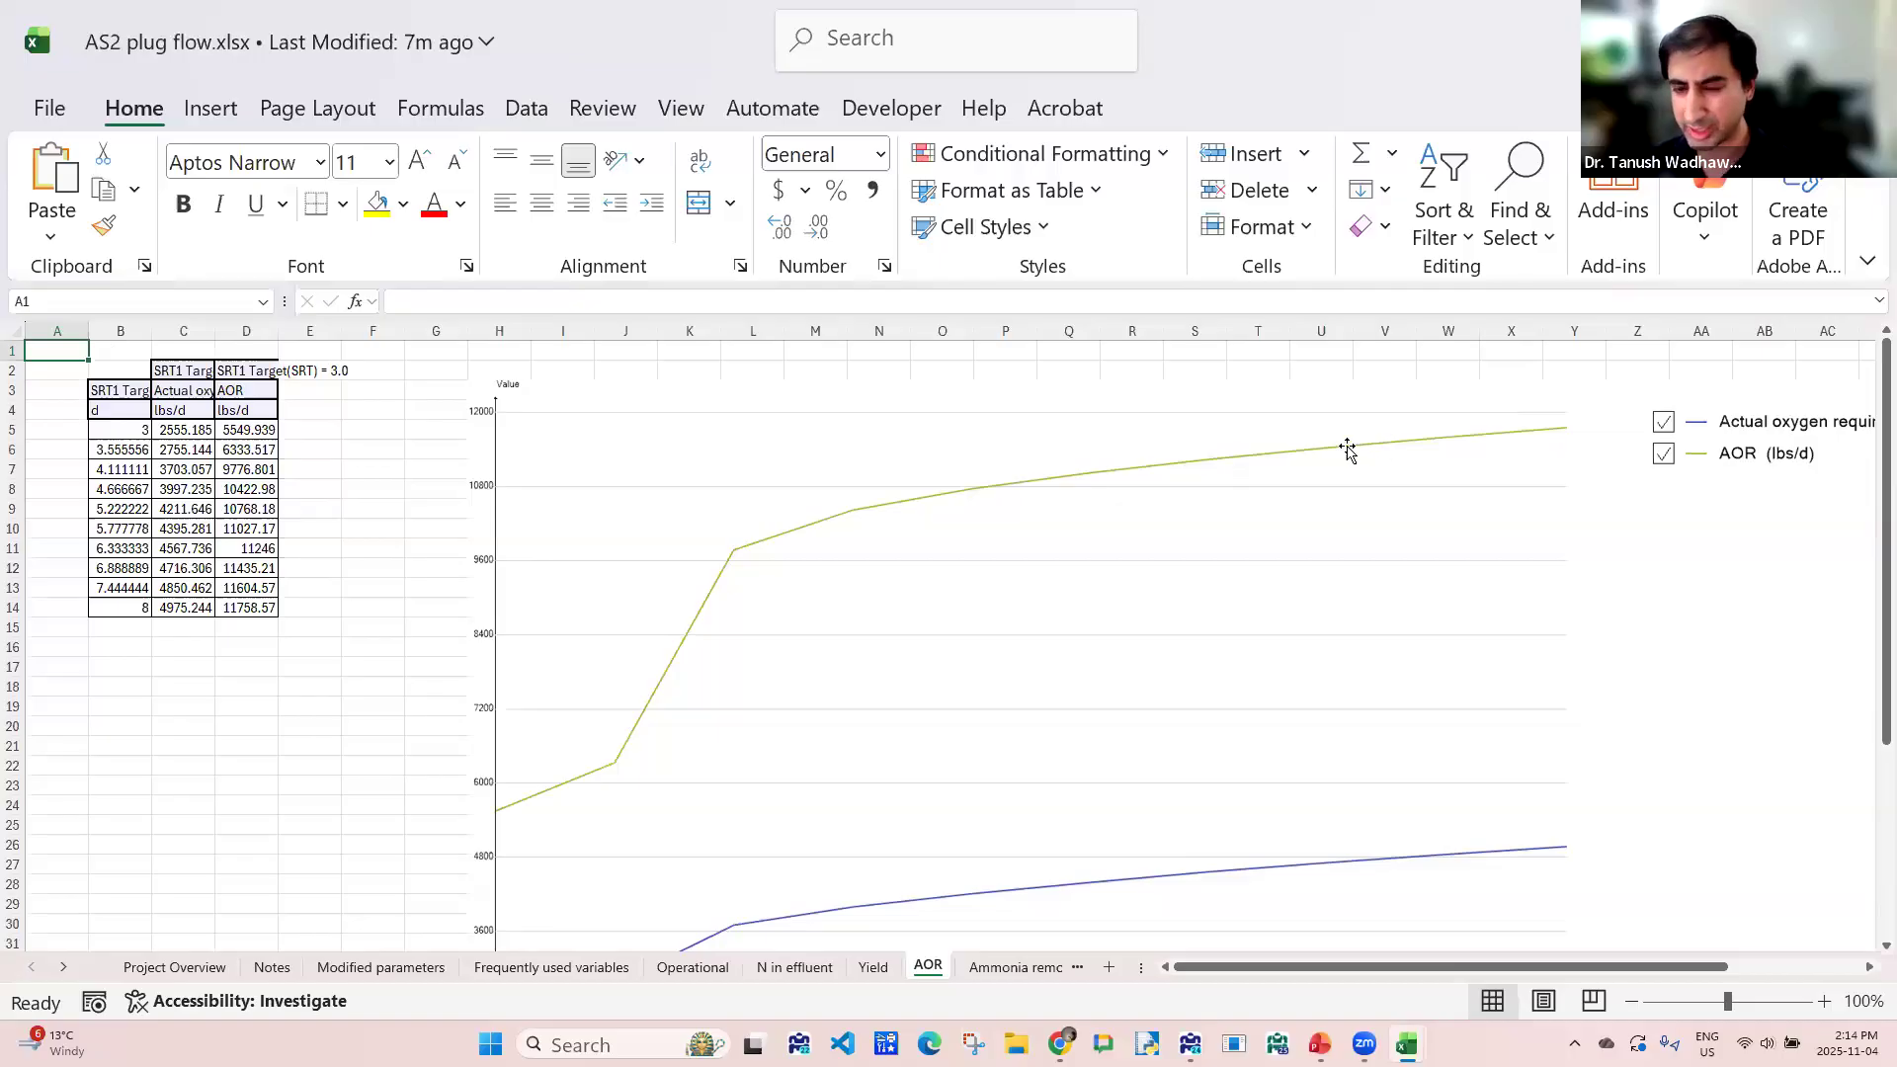
{"action": "key", "text": "alt+Tab"}
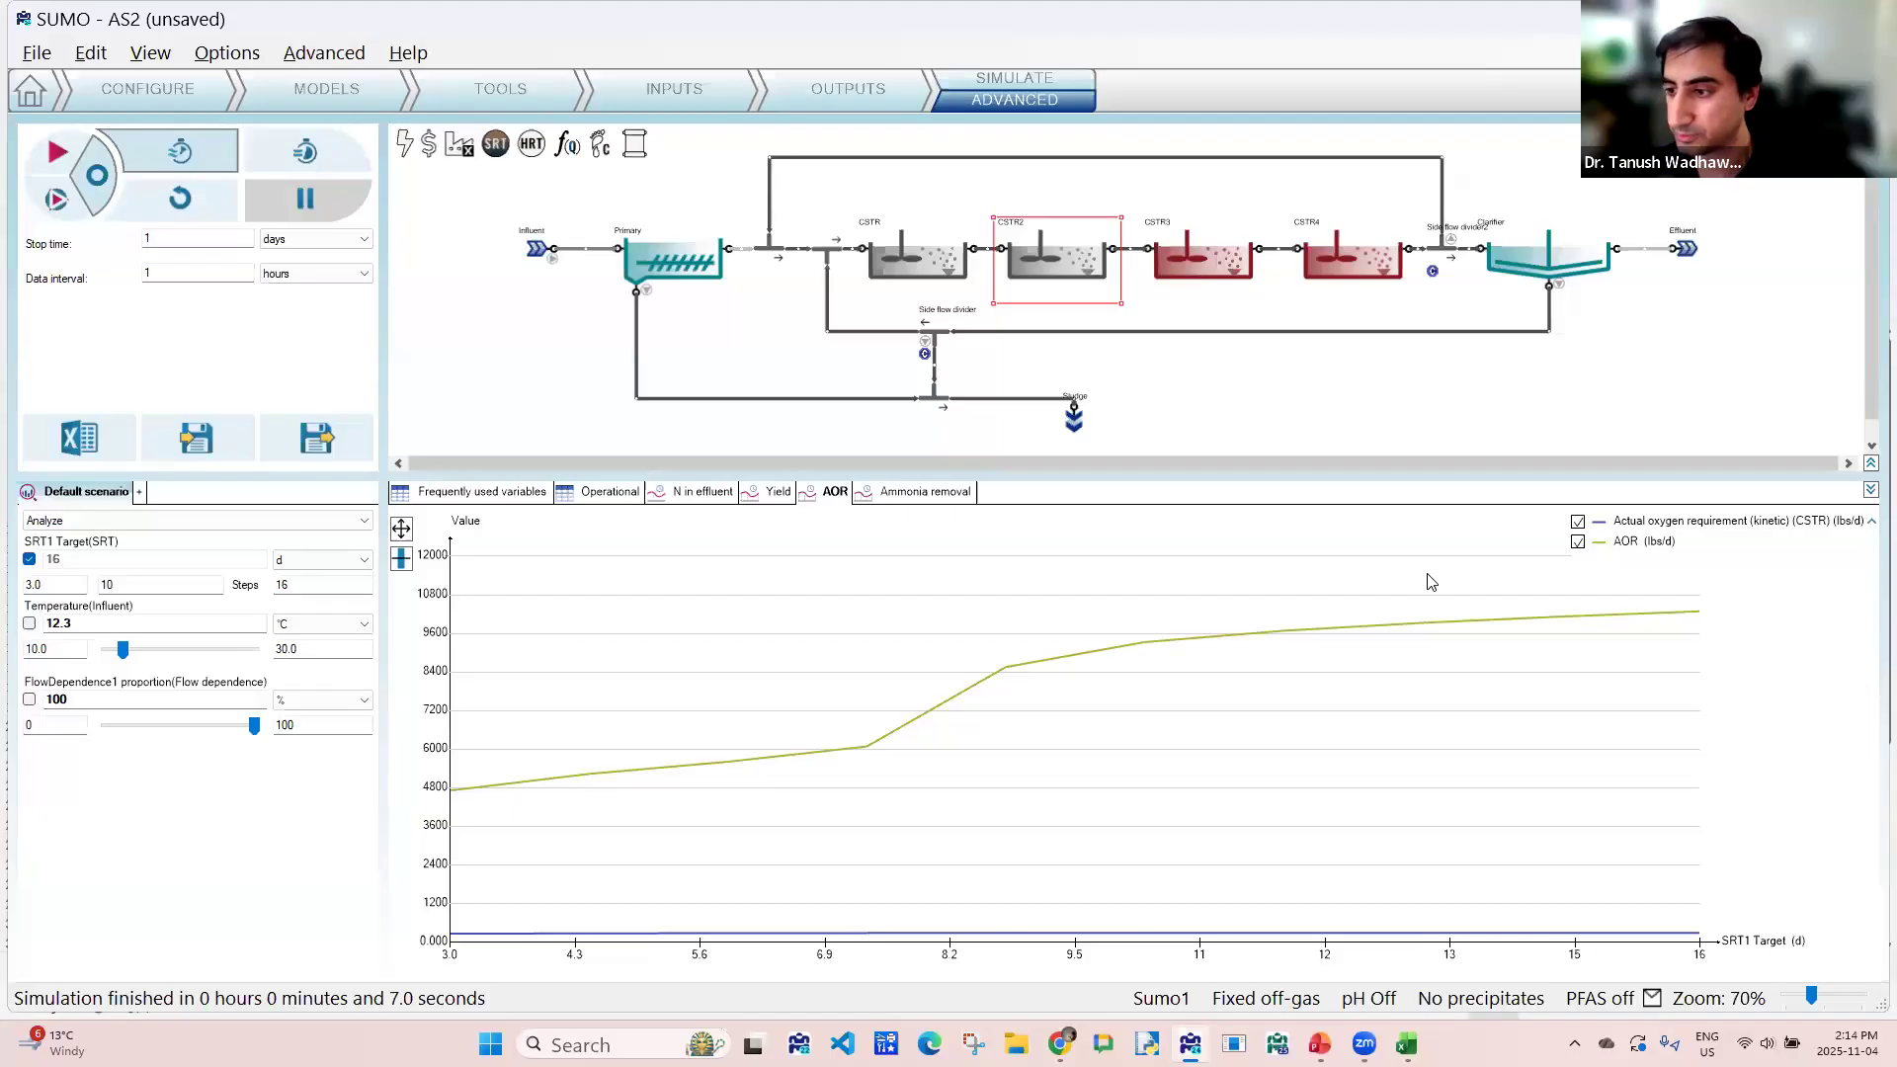
{"action": "left_click", "coordinate": [911, 503]}
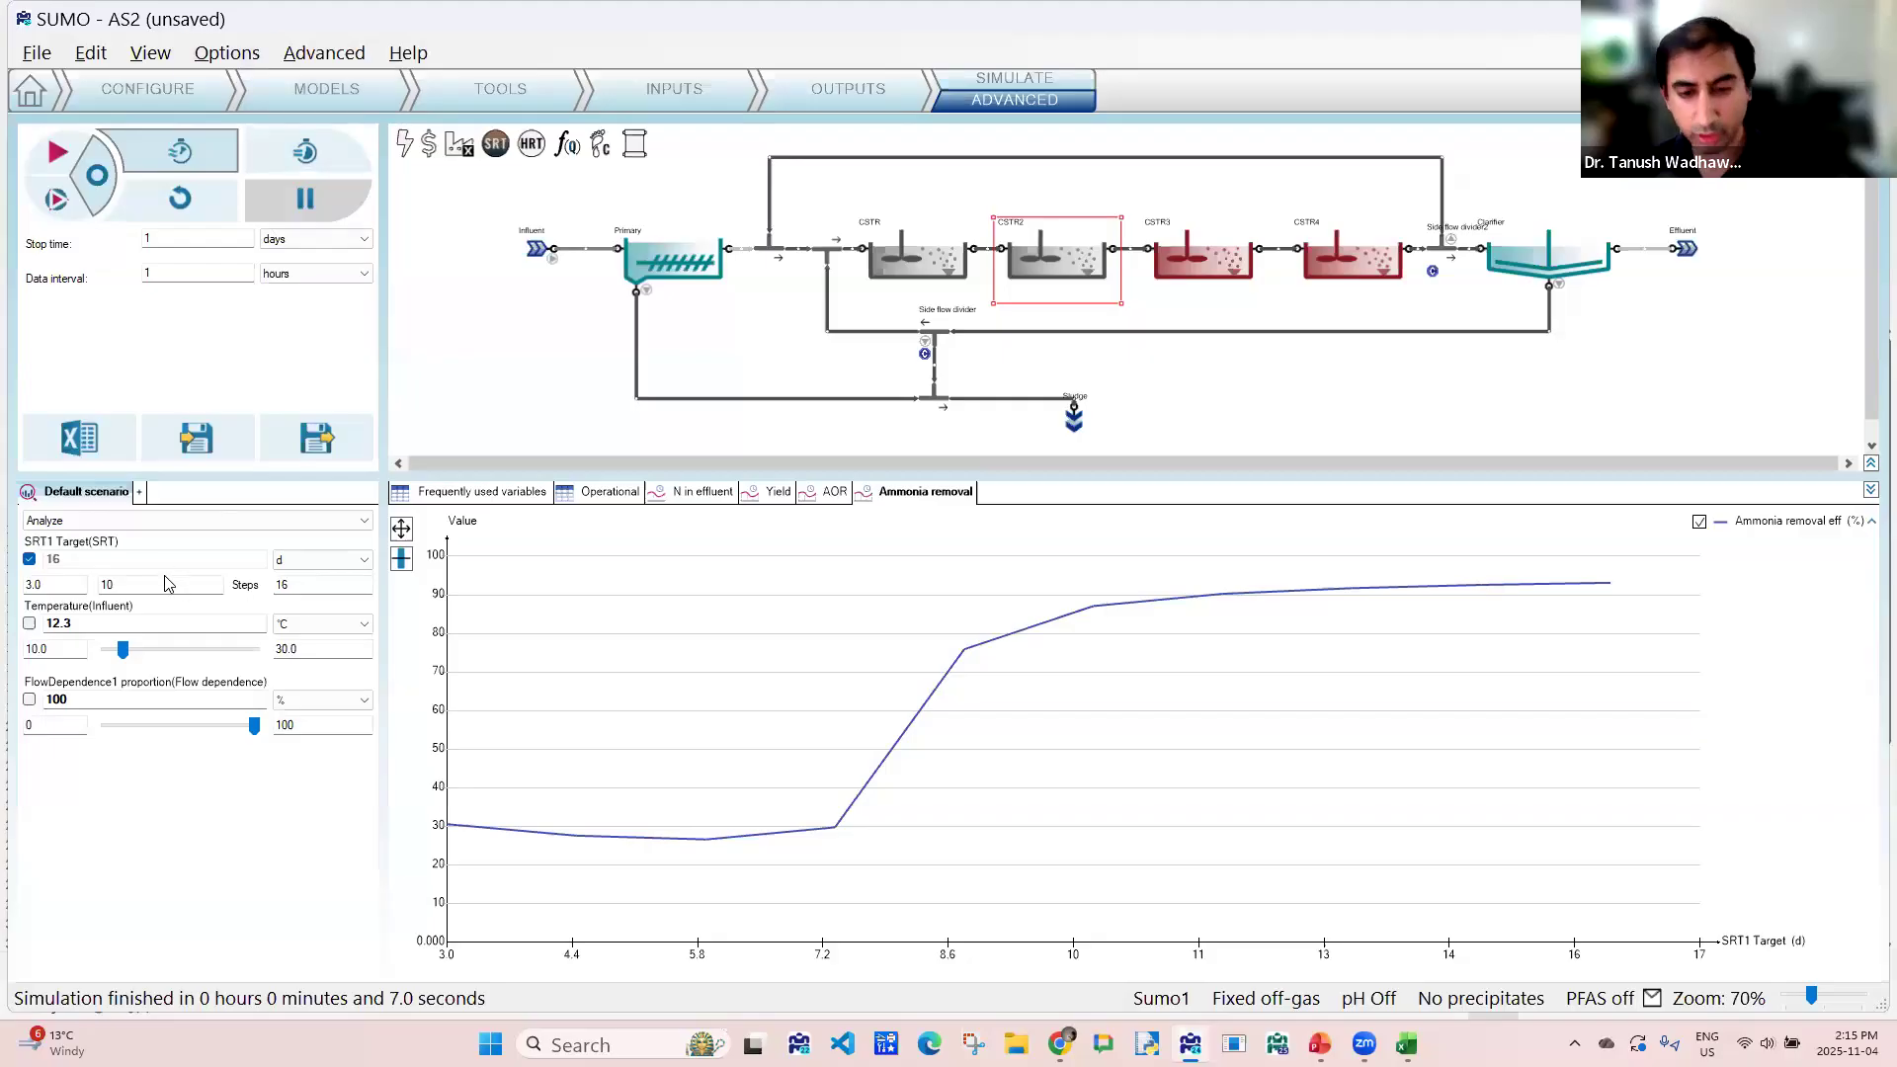
- Exclude the SRT1 target from the range analysis and fix it at 13 days
{"action": "left_click", "coordinate": [106, 584]}
{"action": "key", "text": "Delete"}
{"action": "type", "text": "1"}
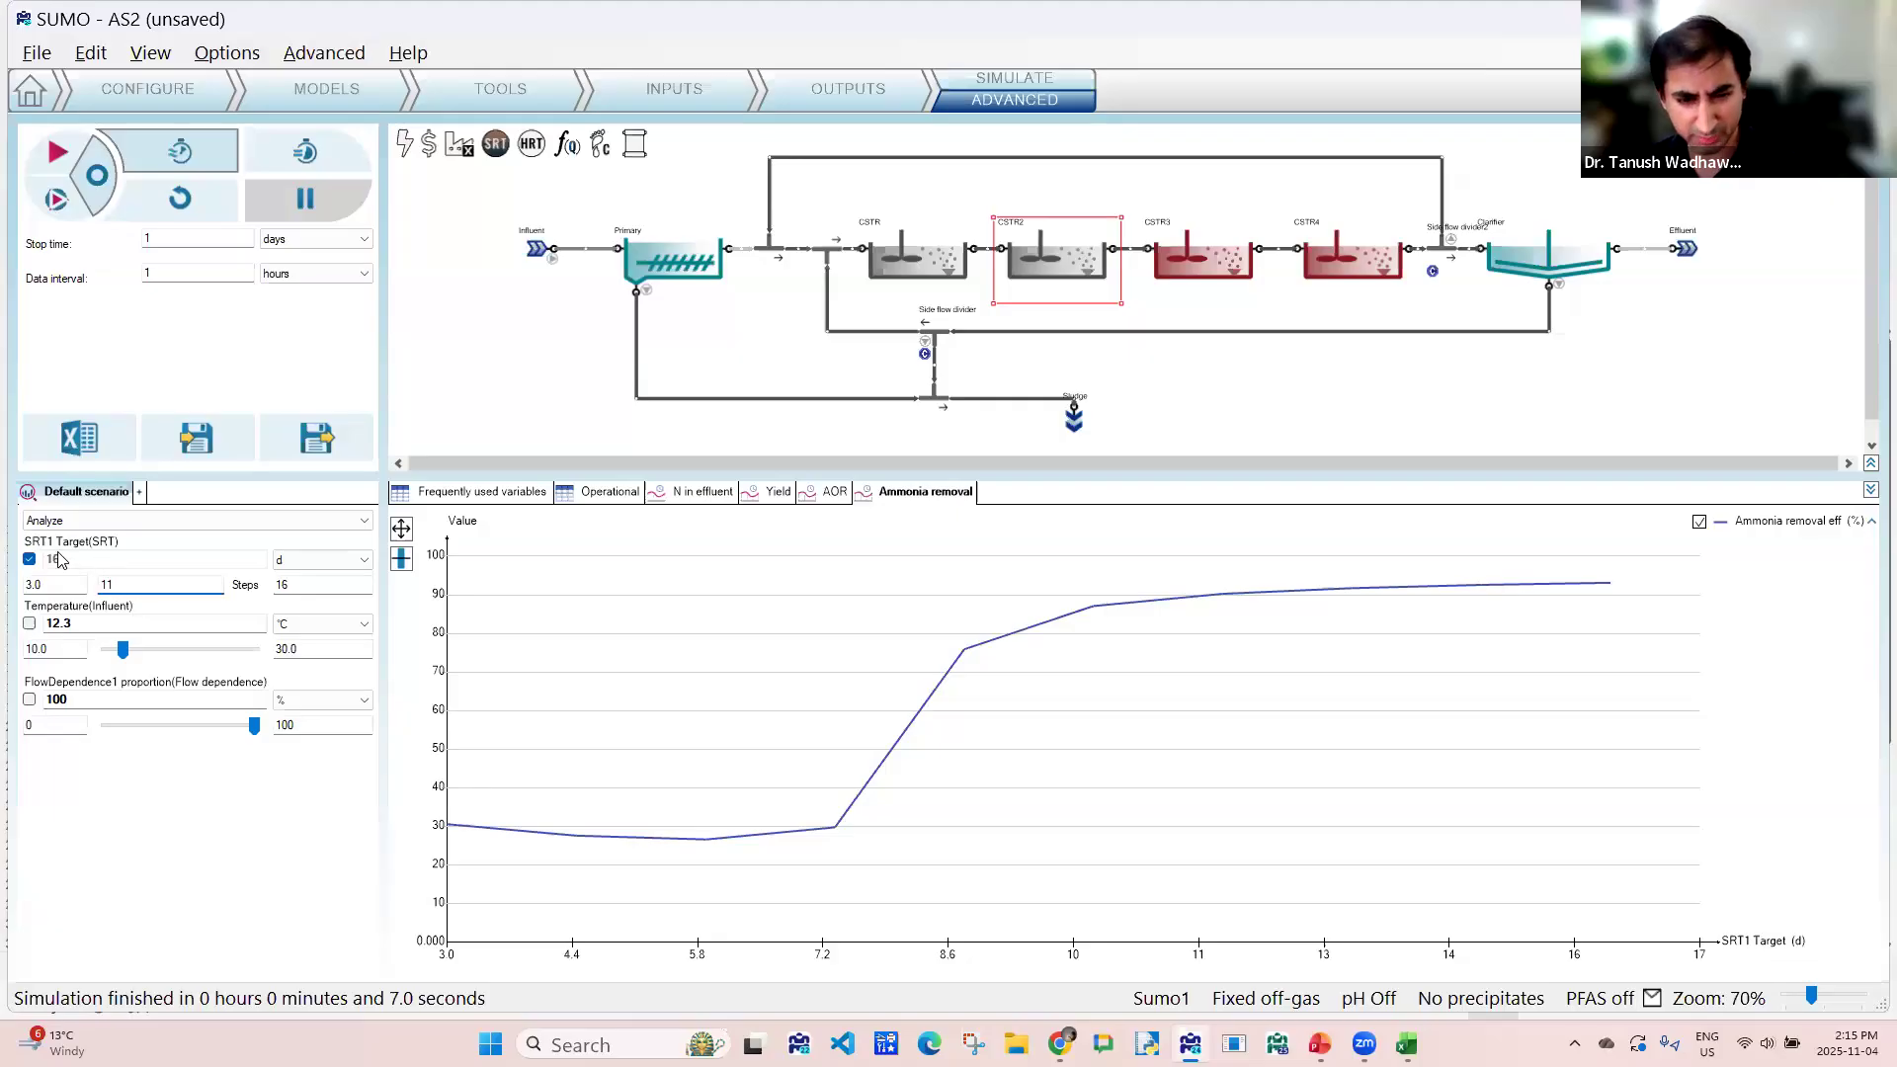
{"action": "left_click", "coordinate": [30, 559]}
{"action": "type", "text": "13"}
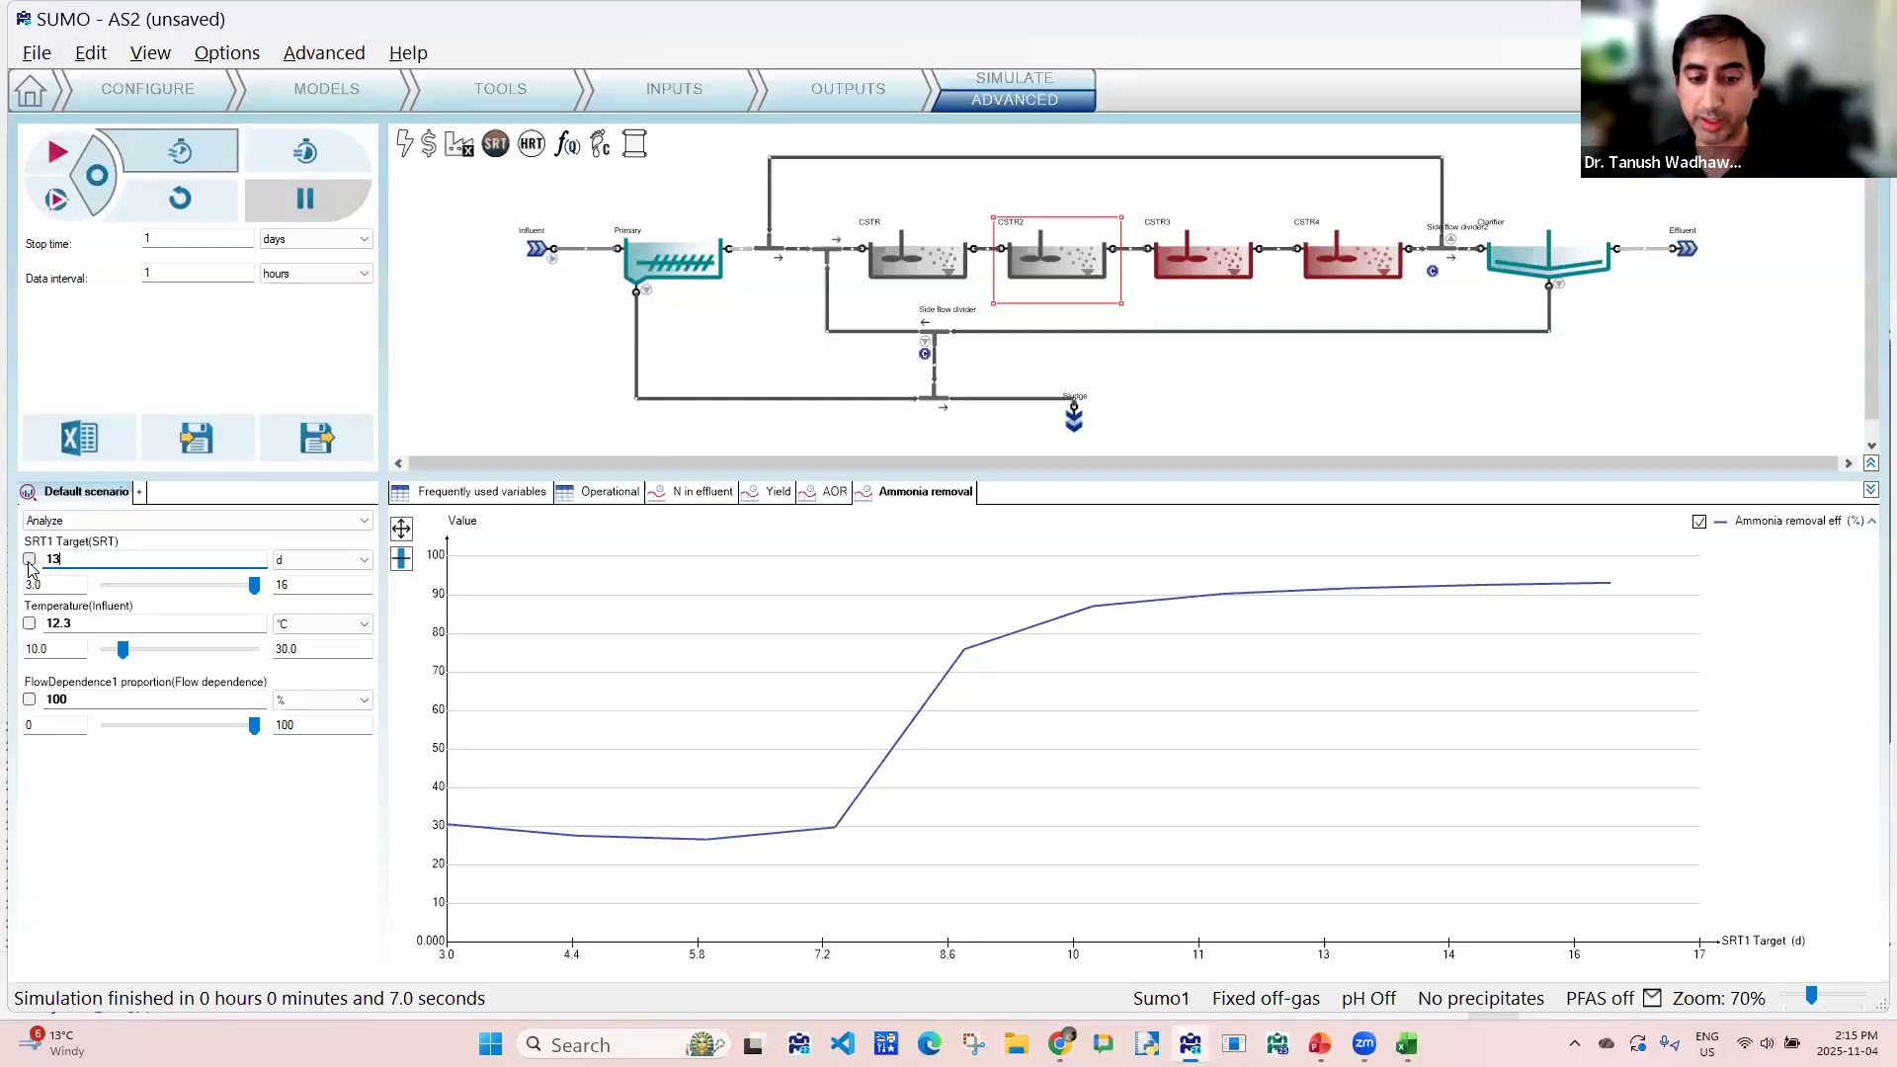
- Include the FlowDependence1 proportion in the analysis, ranging from 50 to 400 % in 10 steps
{"action": "left_click", "coordinate": [29, 700]}
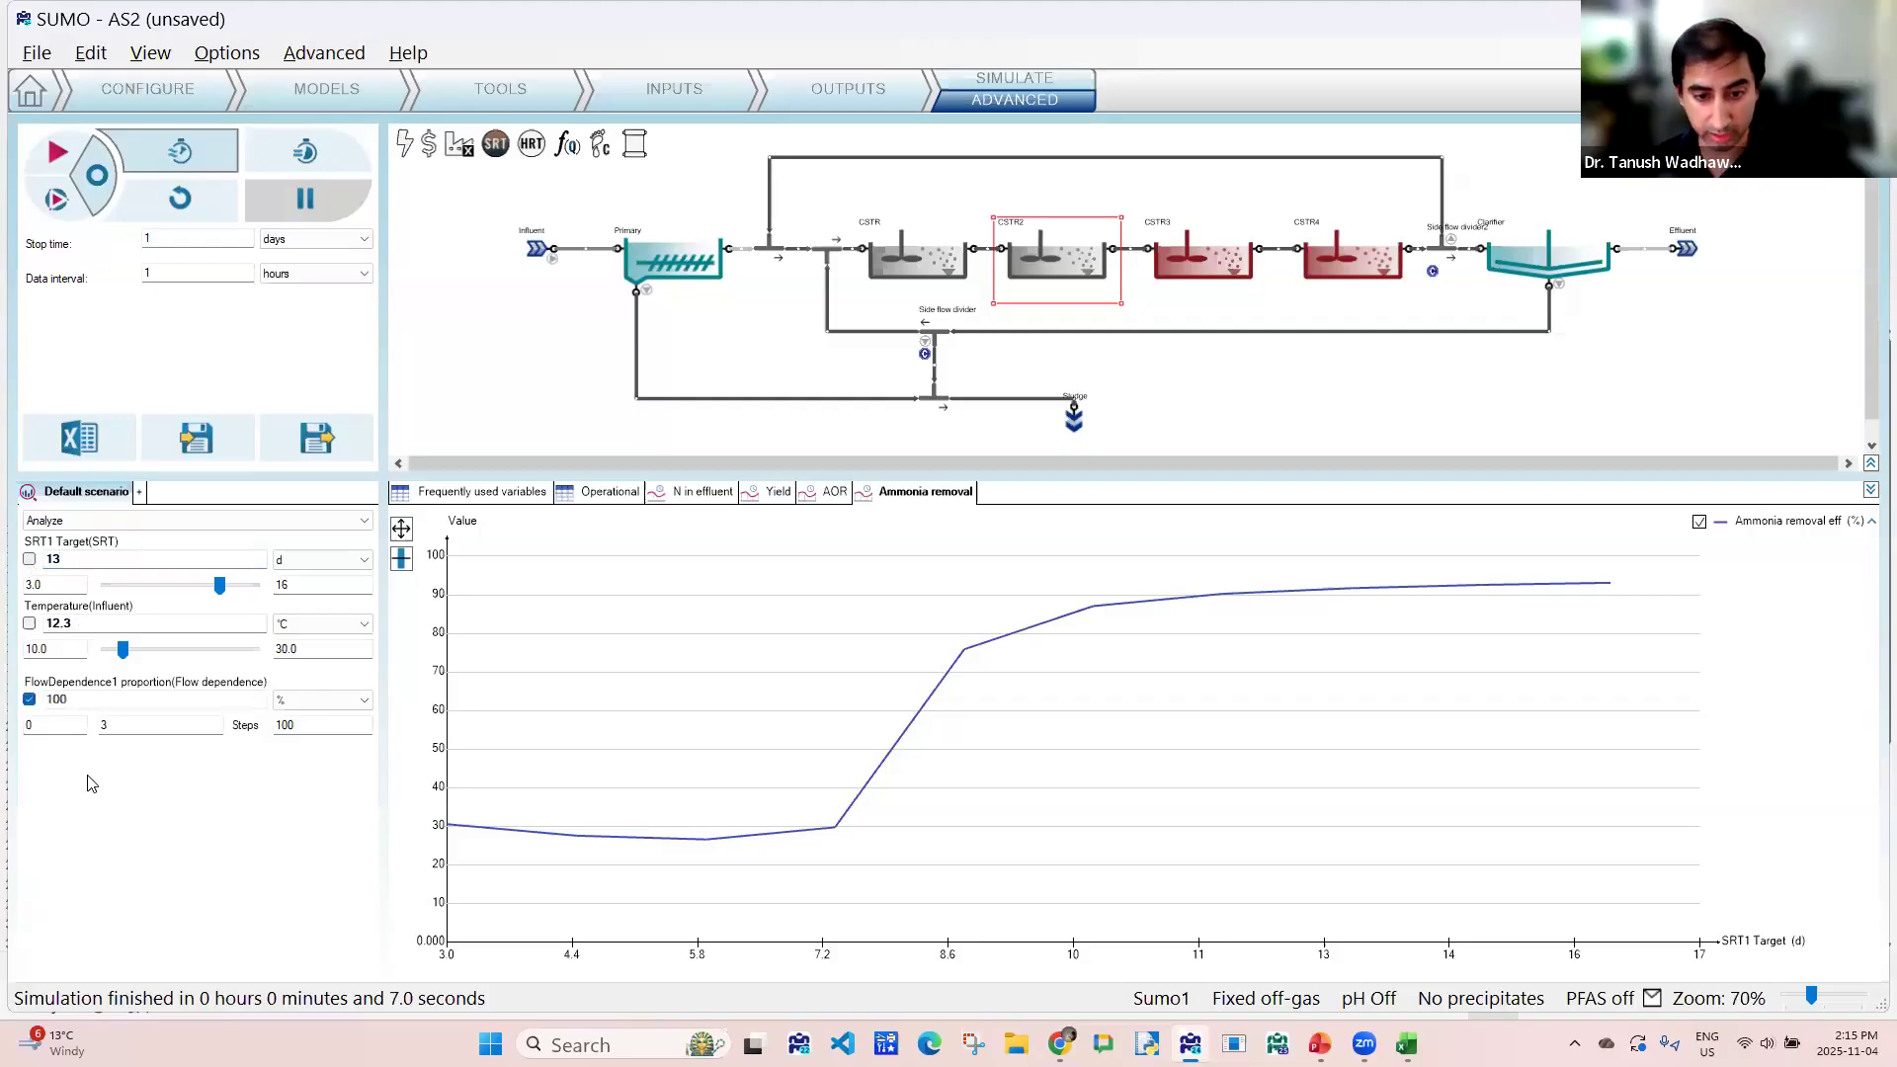
{"action": "left_click", "coordinate": [29, 726]}
{"action": "type", "text": "50"}
{"action": "left_click", "coordinate": [298, 726]}
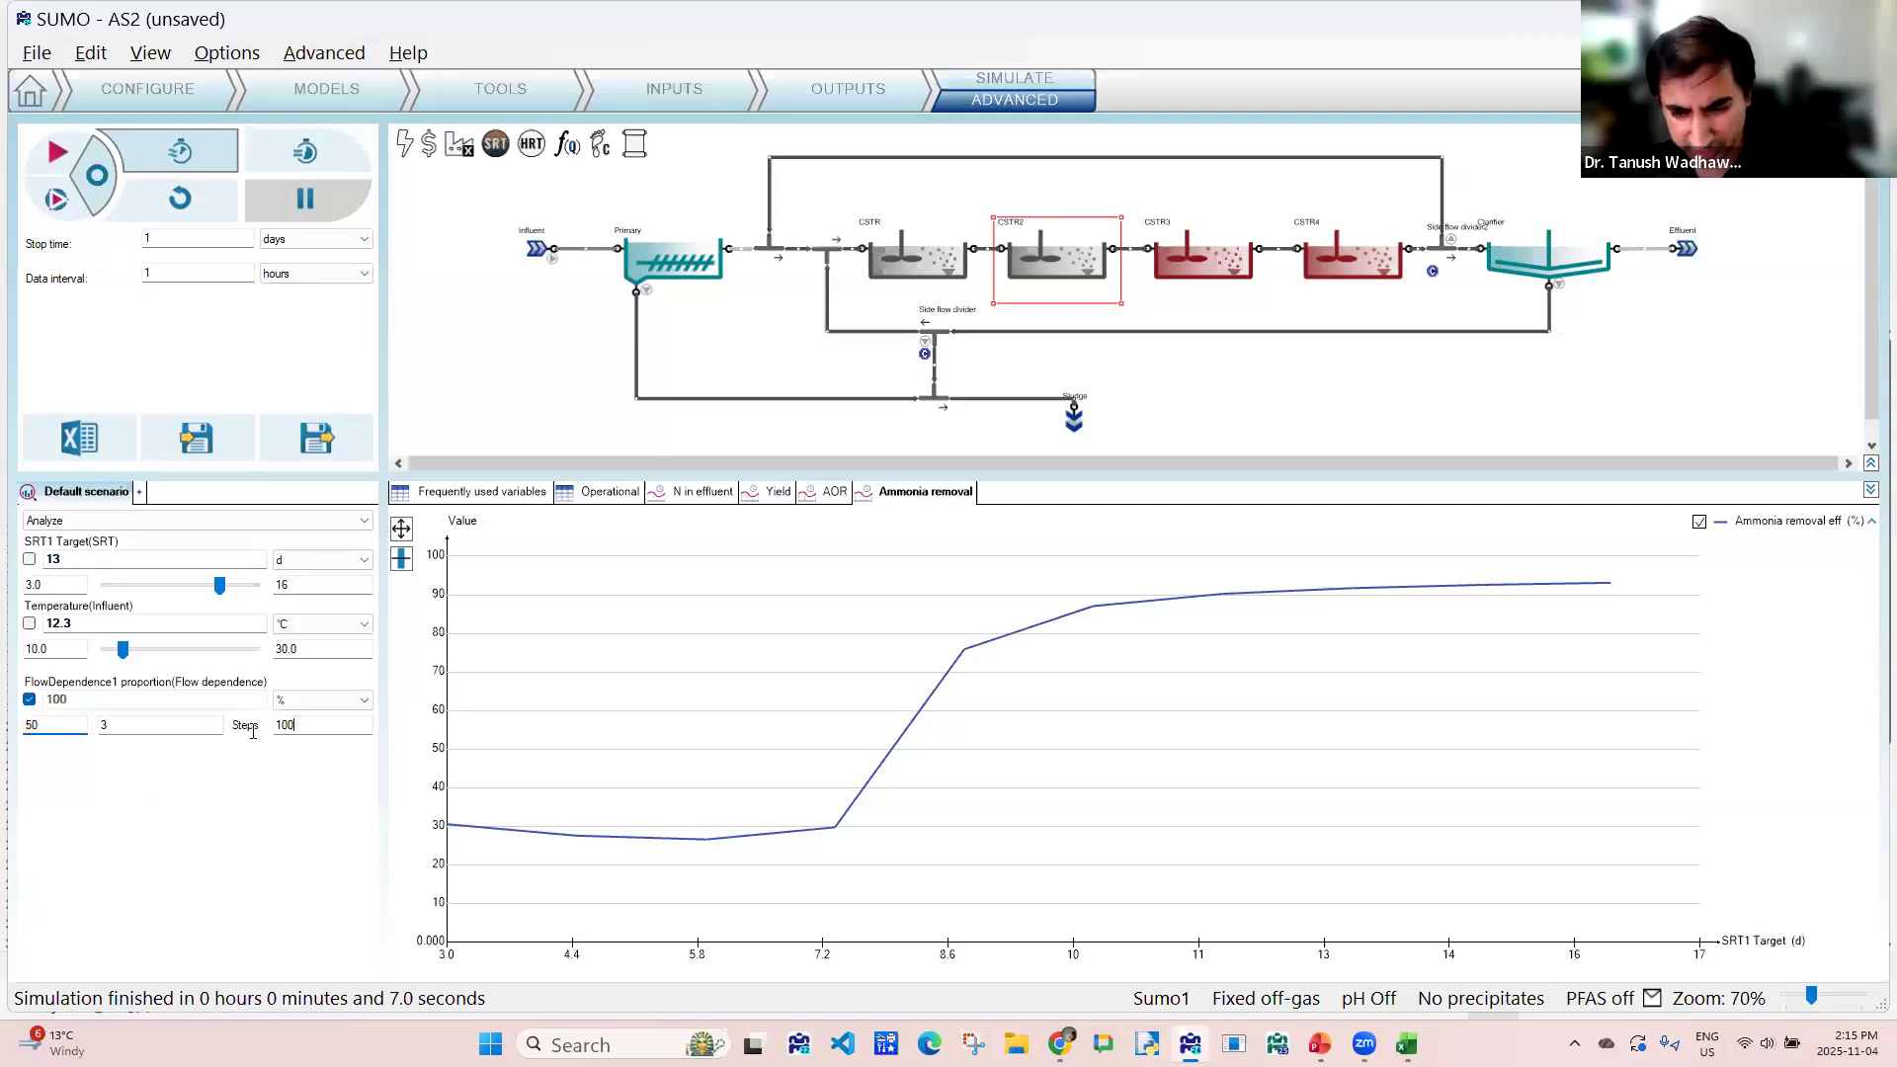
{"action": "type", "text": "400"}
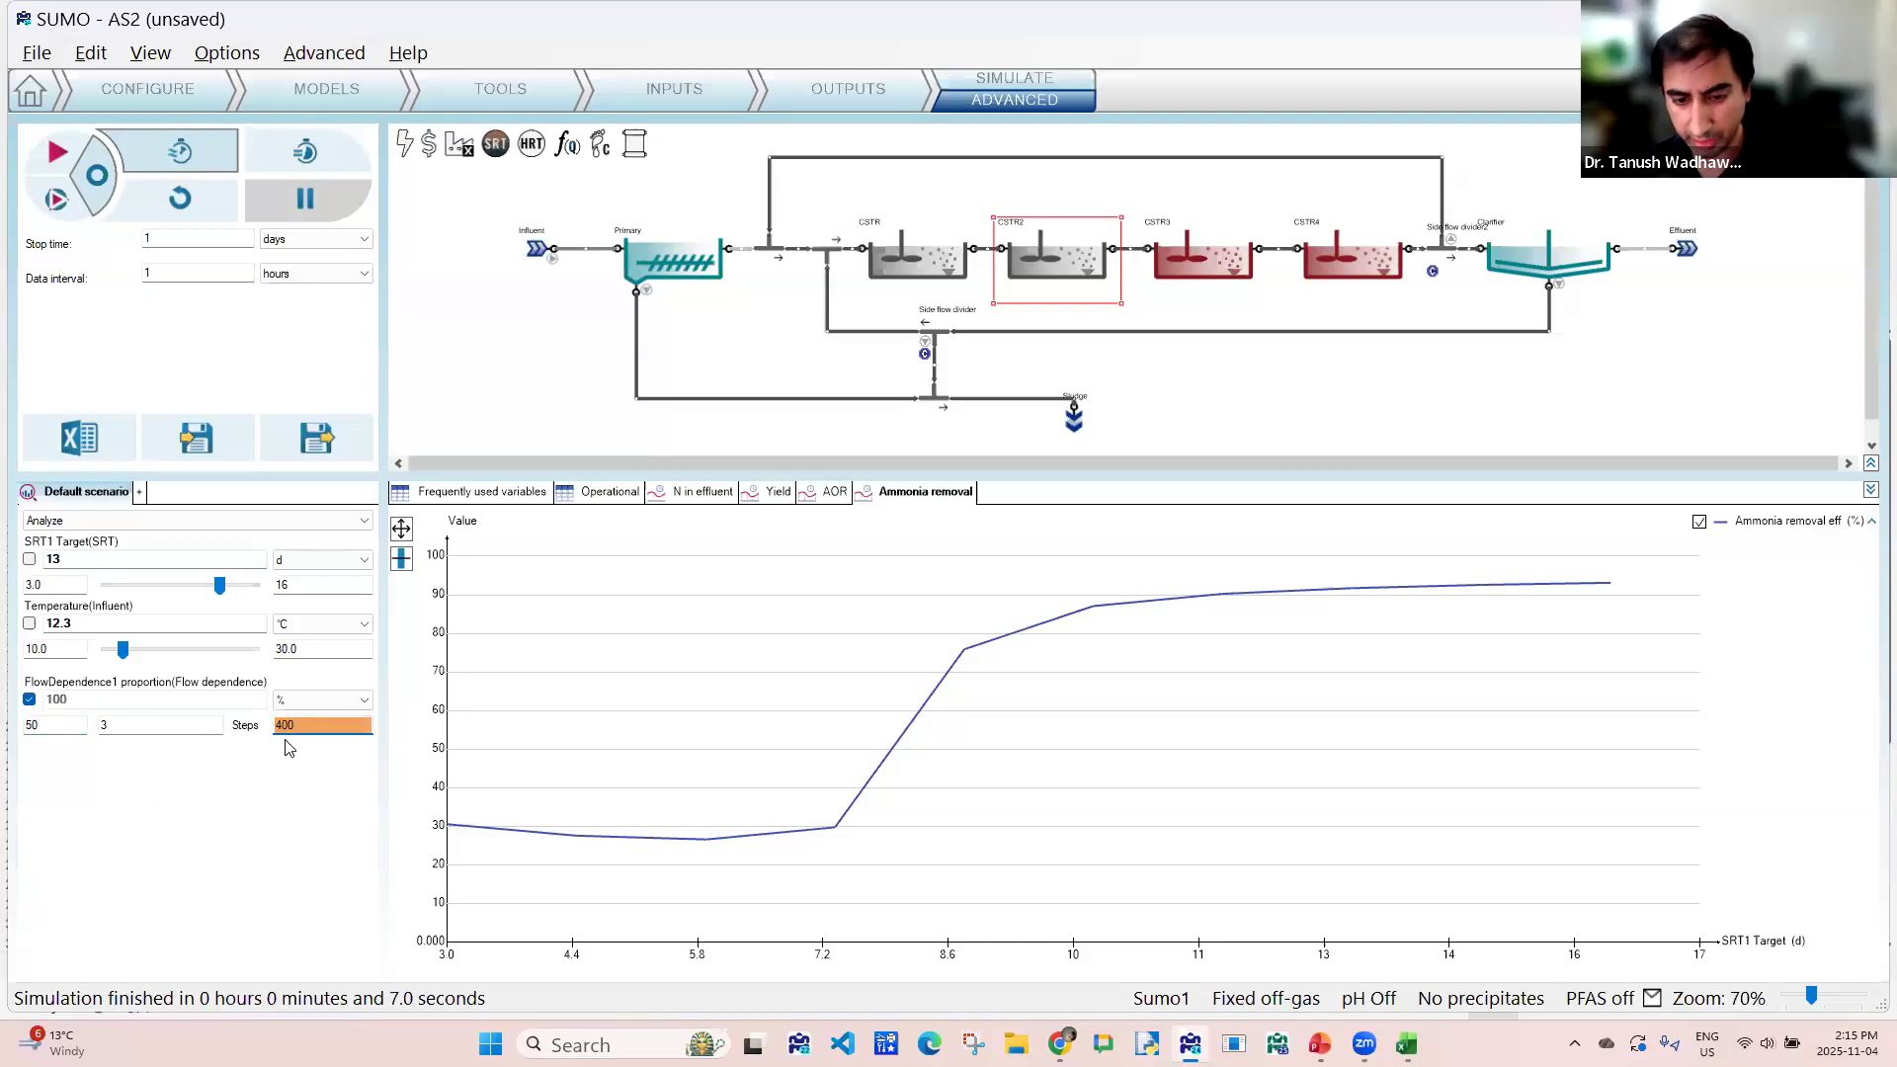
{"action": "left_click", "coordinate": [149, 726]}
{"action": "type", "text": "10"}
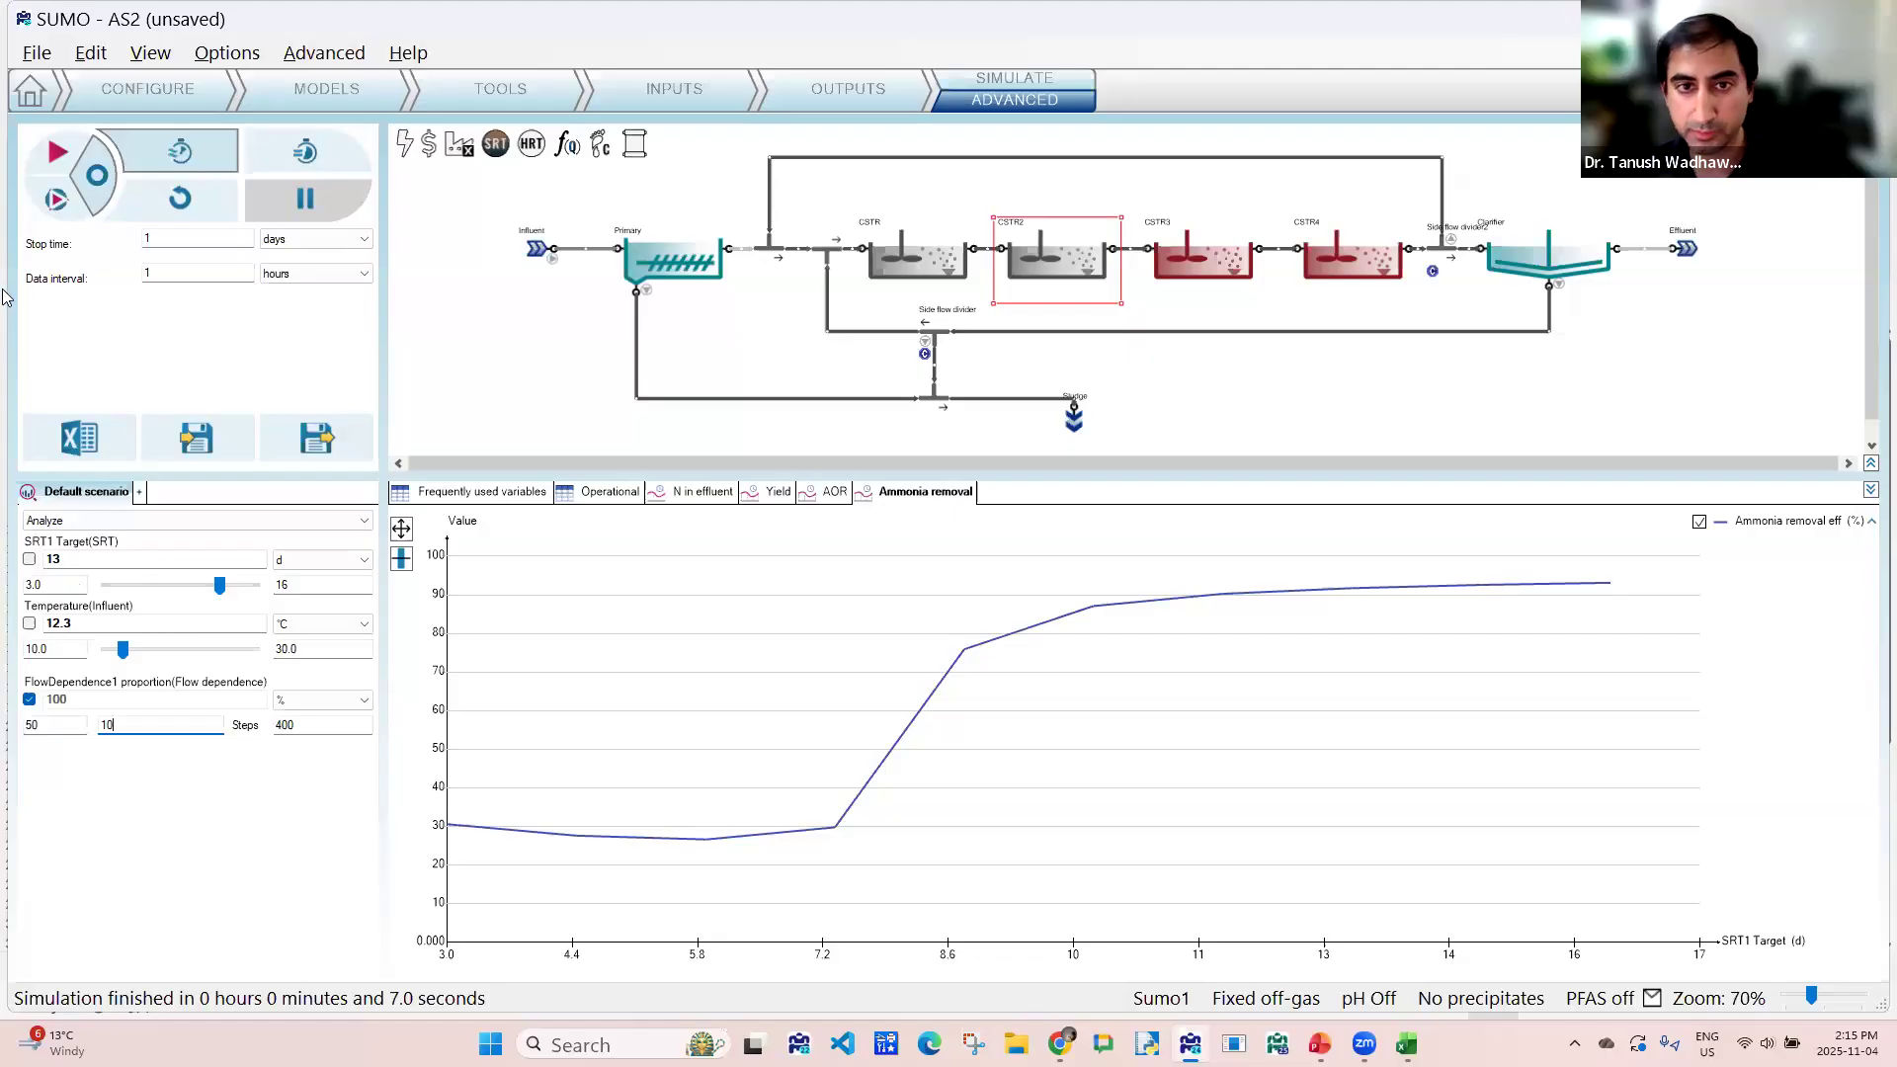
- Run the steady-state analysis over the FlowDependence1 proportion range and examine the ammonia, nitrate and total nitrogen curves in the effluent chart
{"action": "left_click", "coordinate": [99, 178]}
{"action": "left_click", "coordinate": [705, 492]}
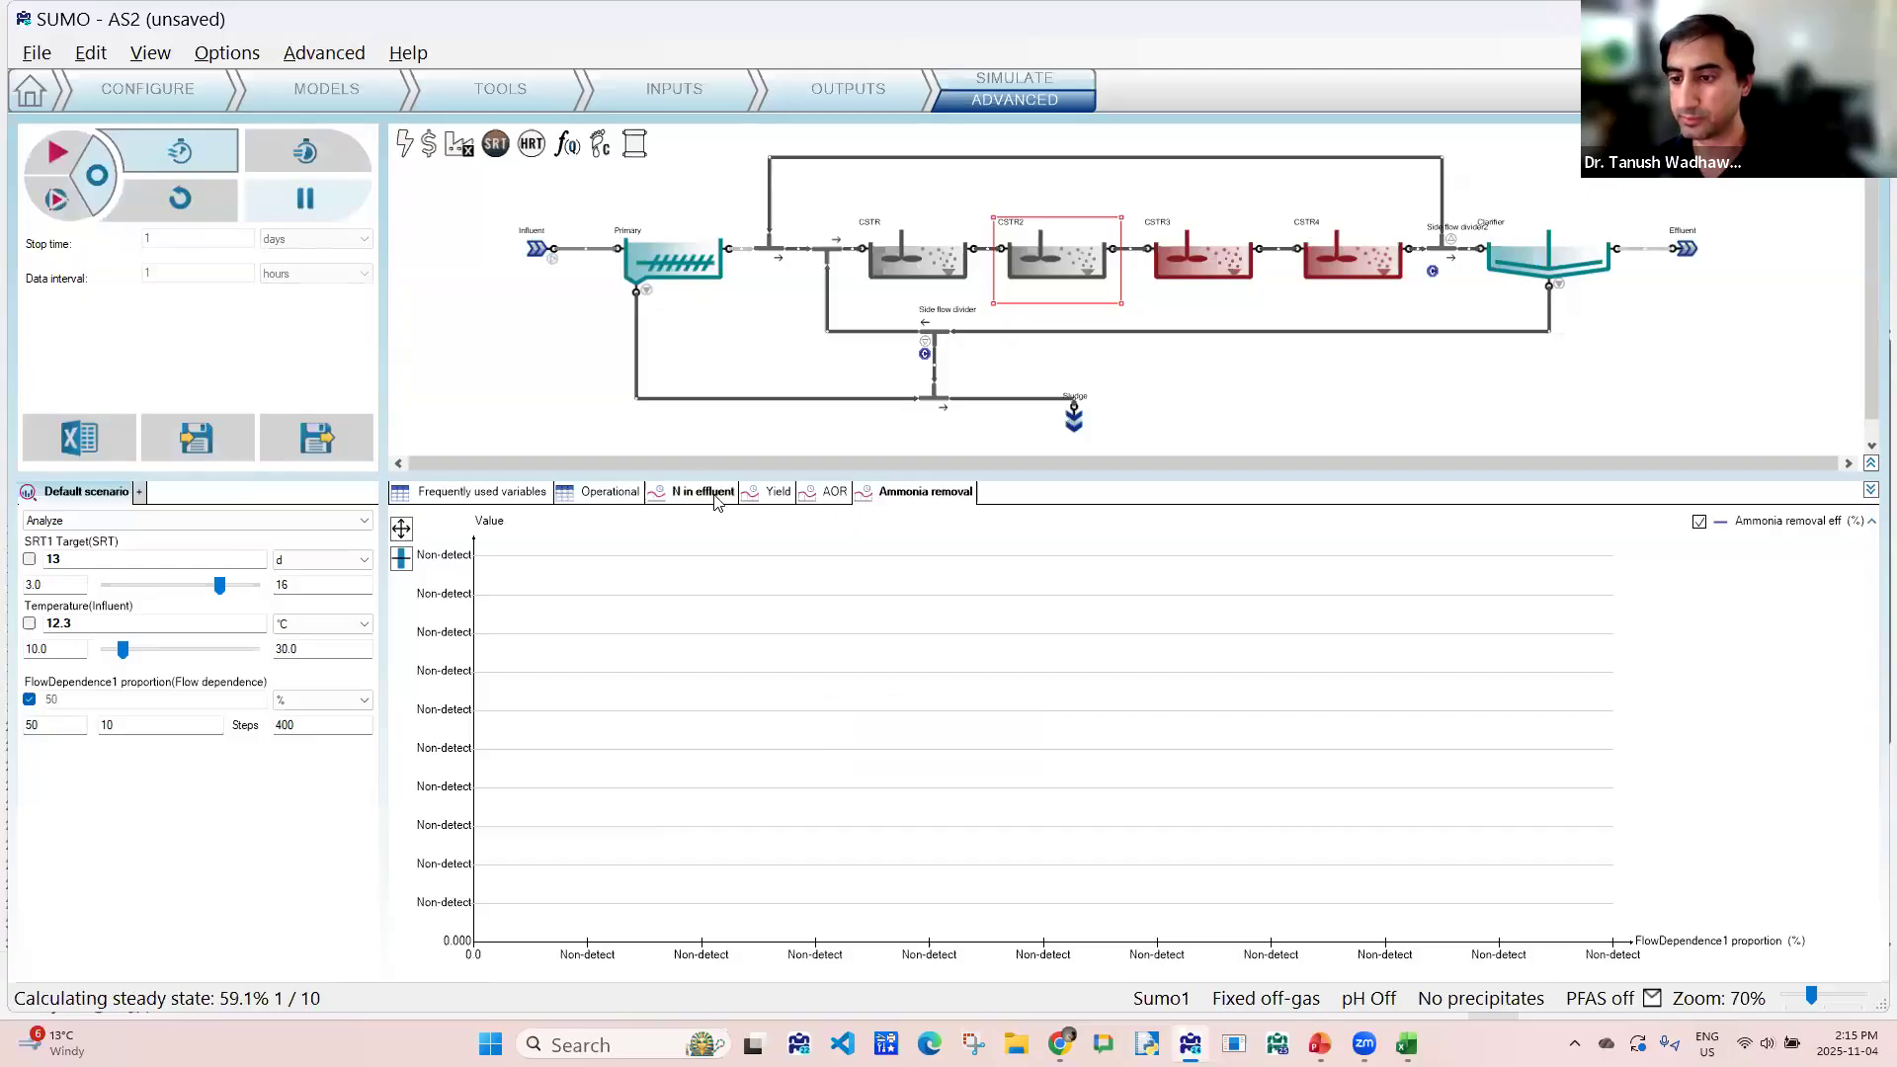
{"action": "left_click_drag", "start_coordinate": [848, 476], "coordinate": [841, 468]}
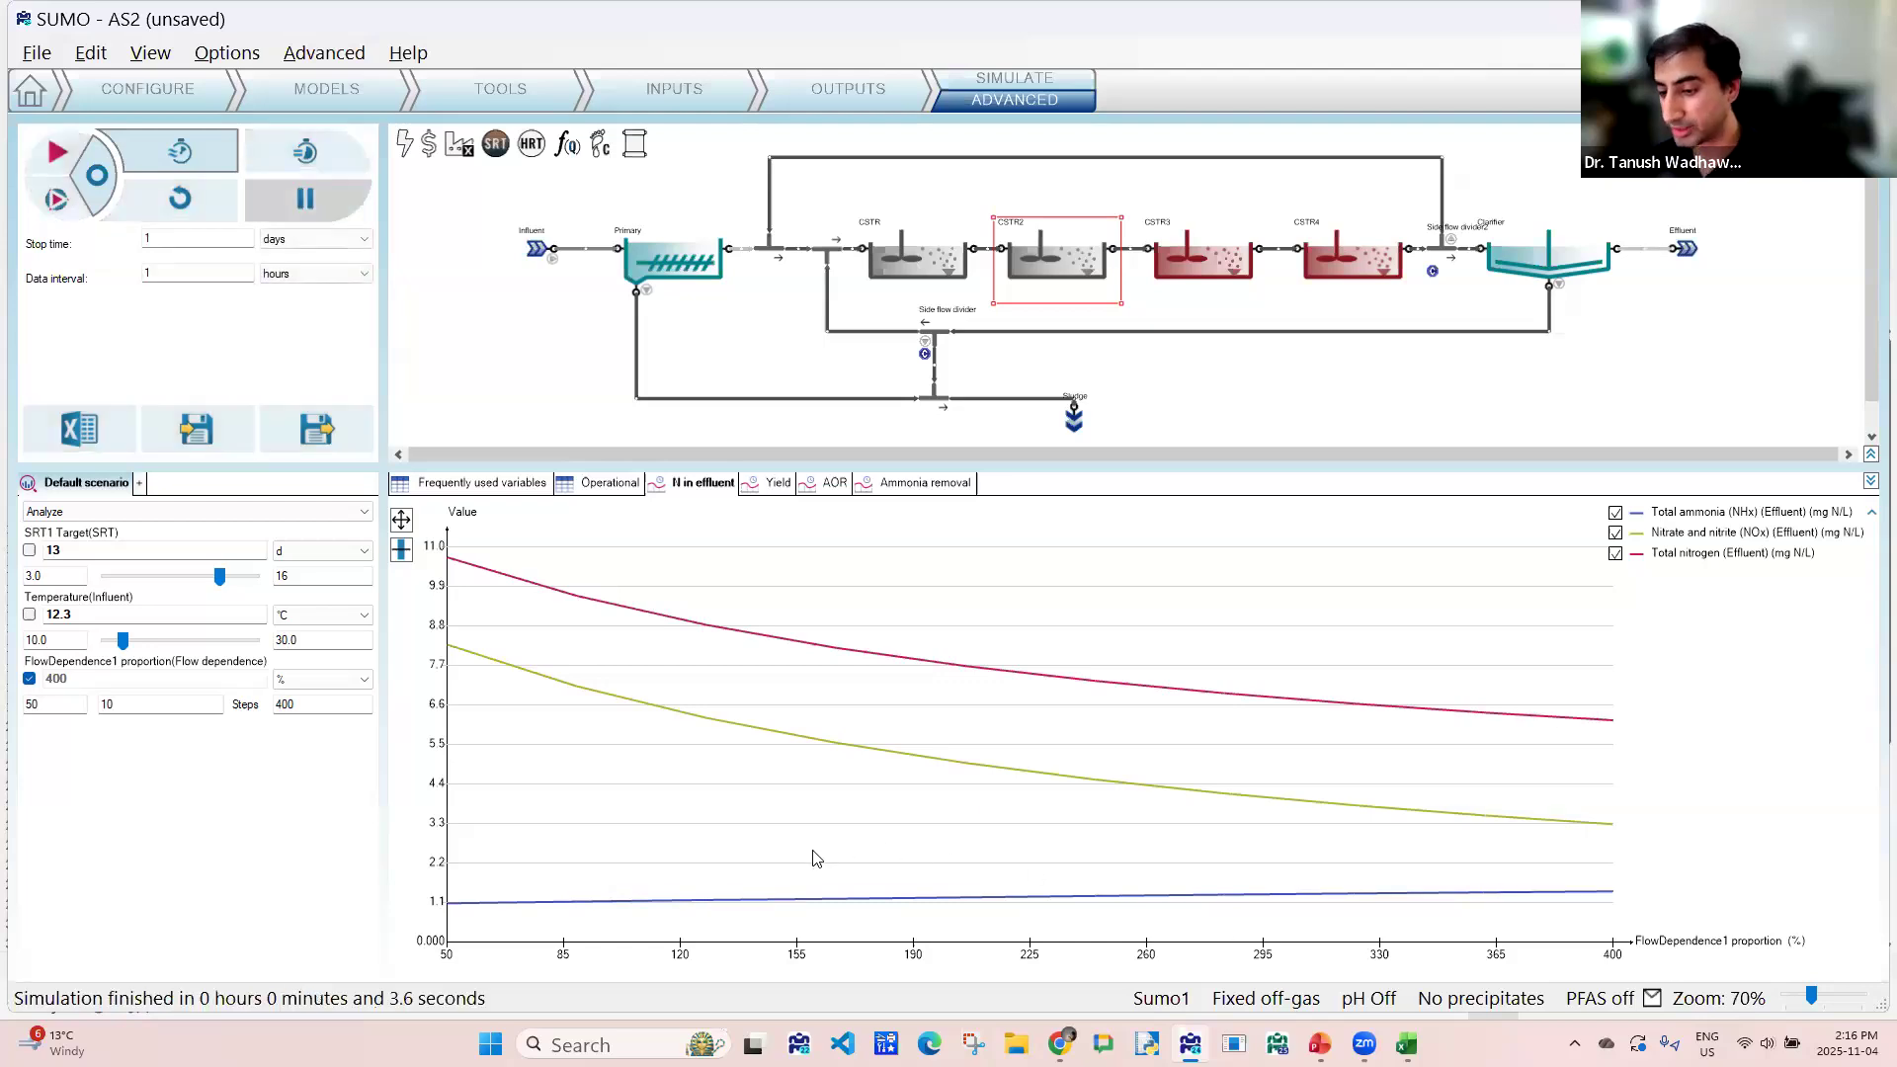
{"action": "mouse_move", "coordinate": [631, 902]}
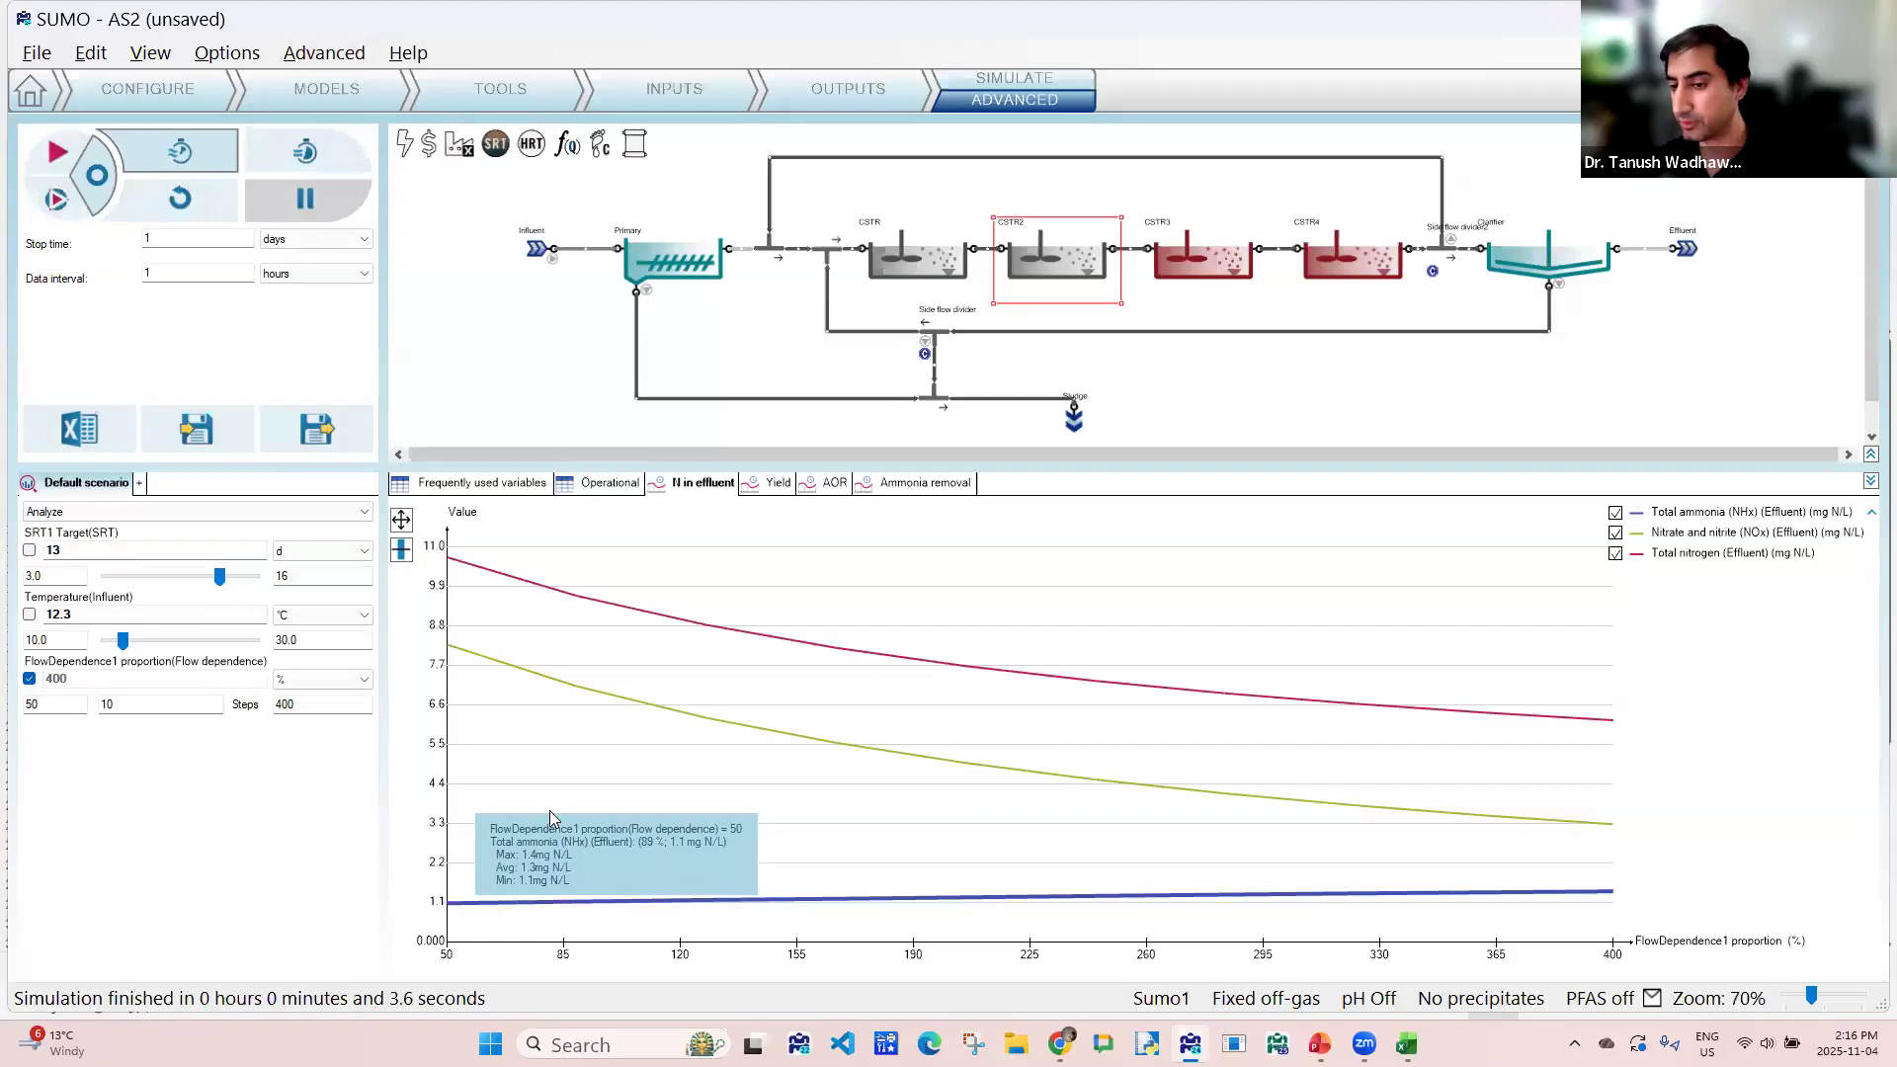
{"action": "mouse_move", "coordinate": [470, 657]}
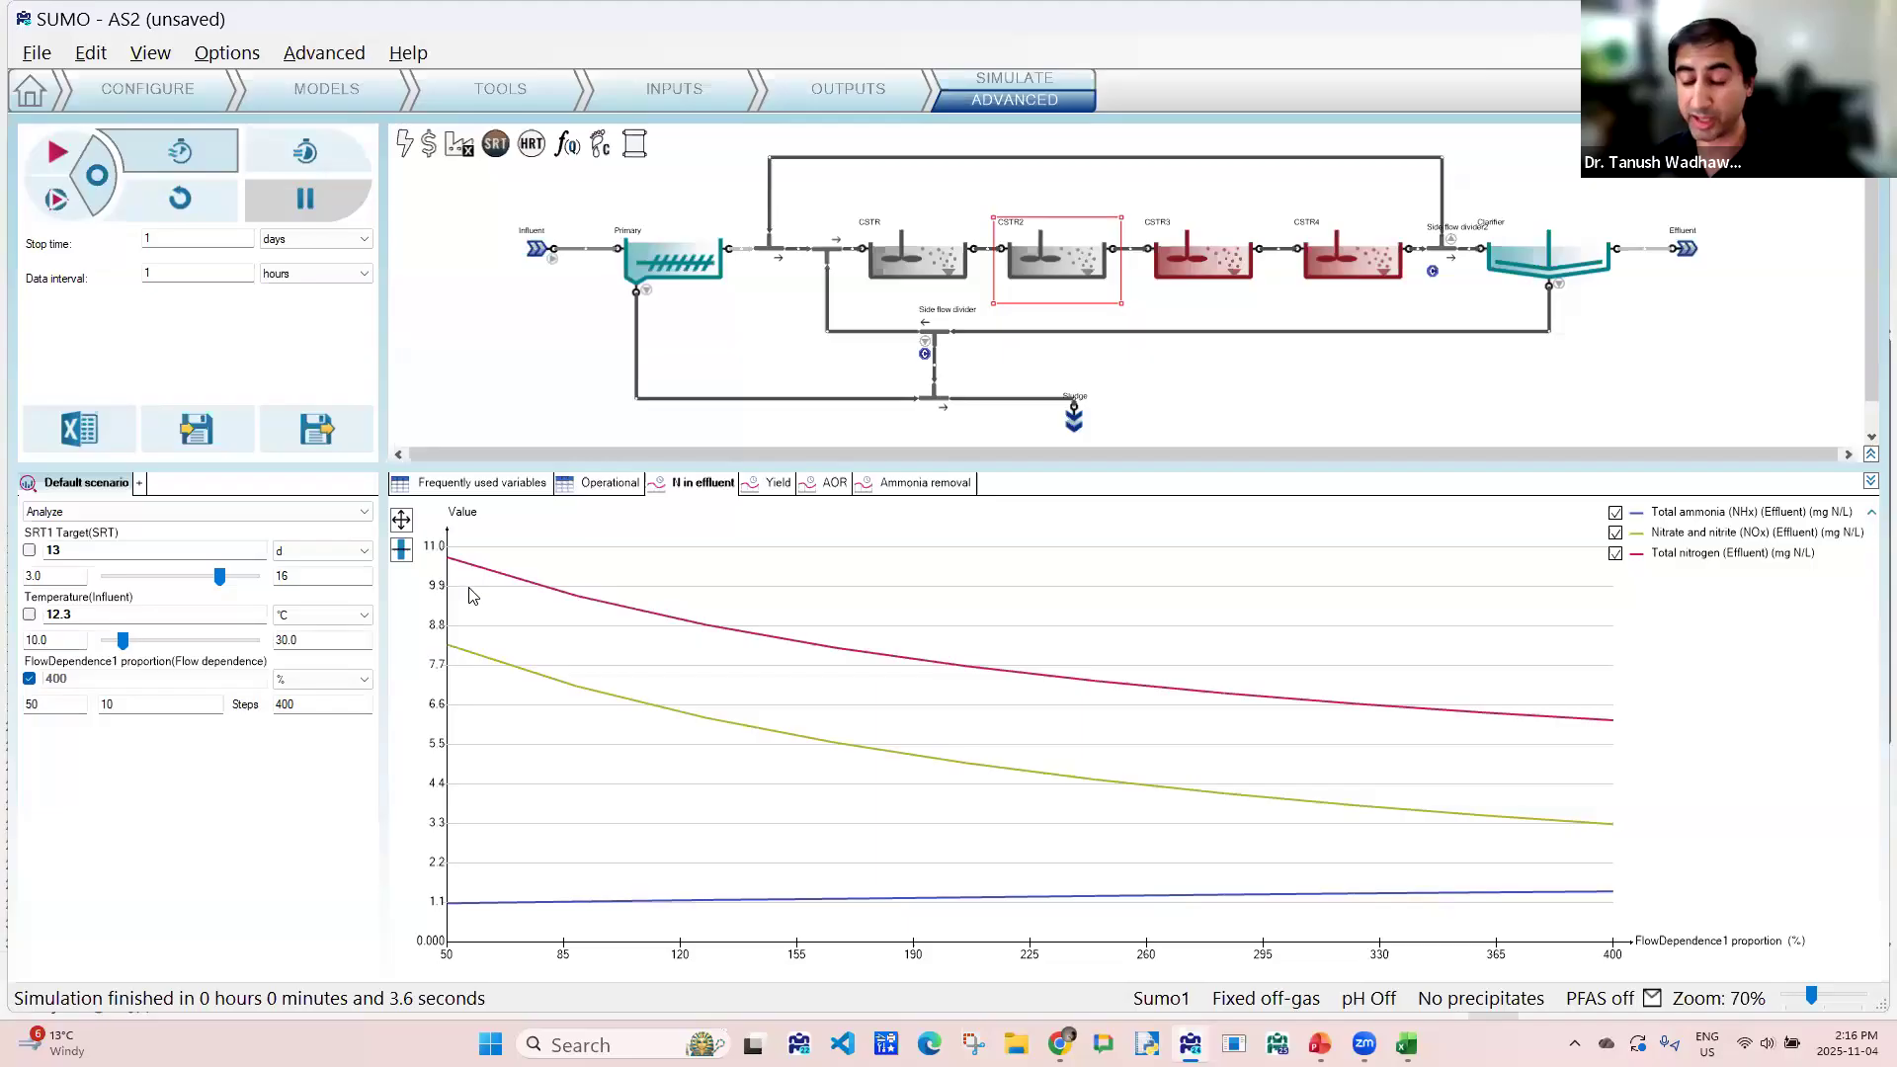
{"action": "mouse_move", "coordinate": [457, 561]}
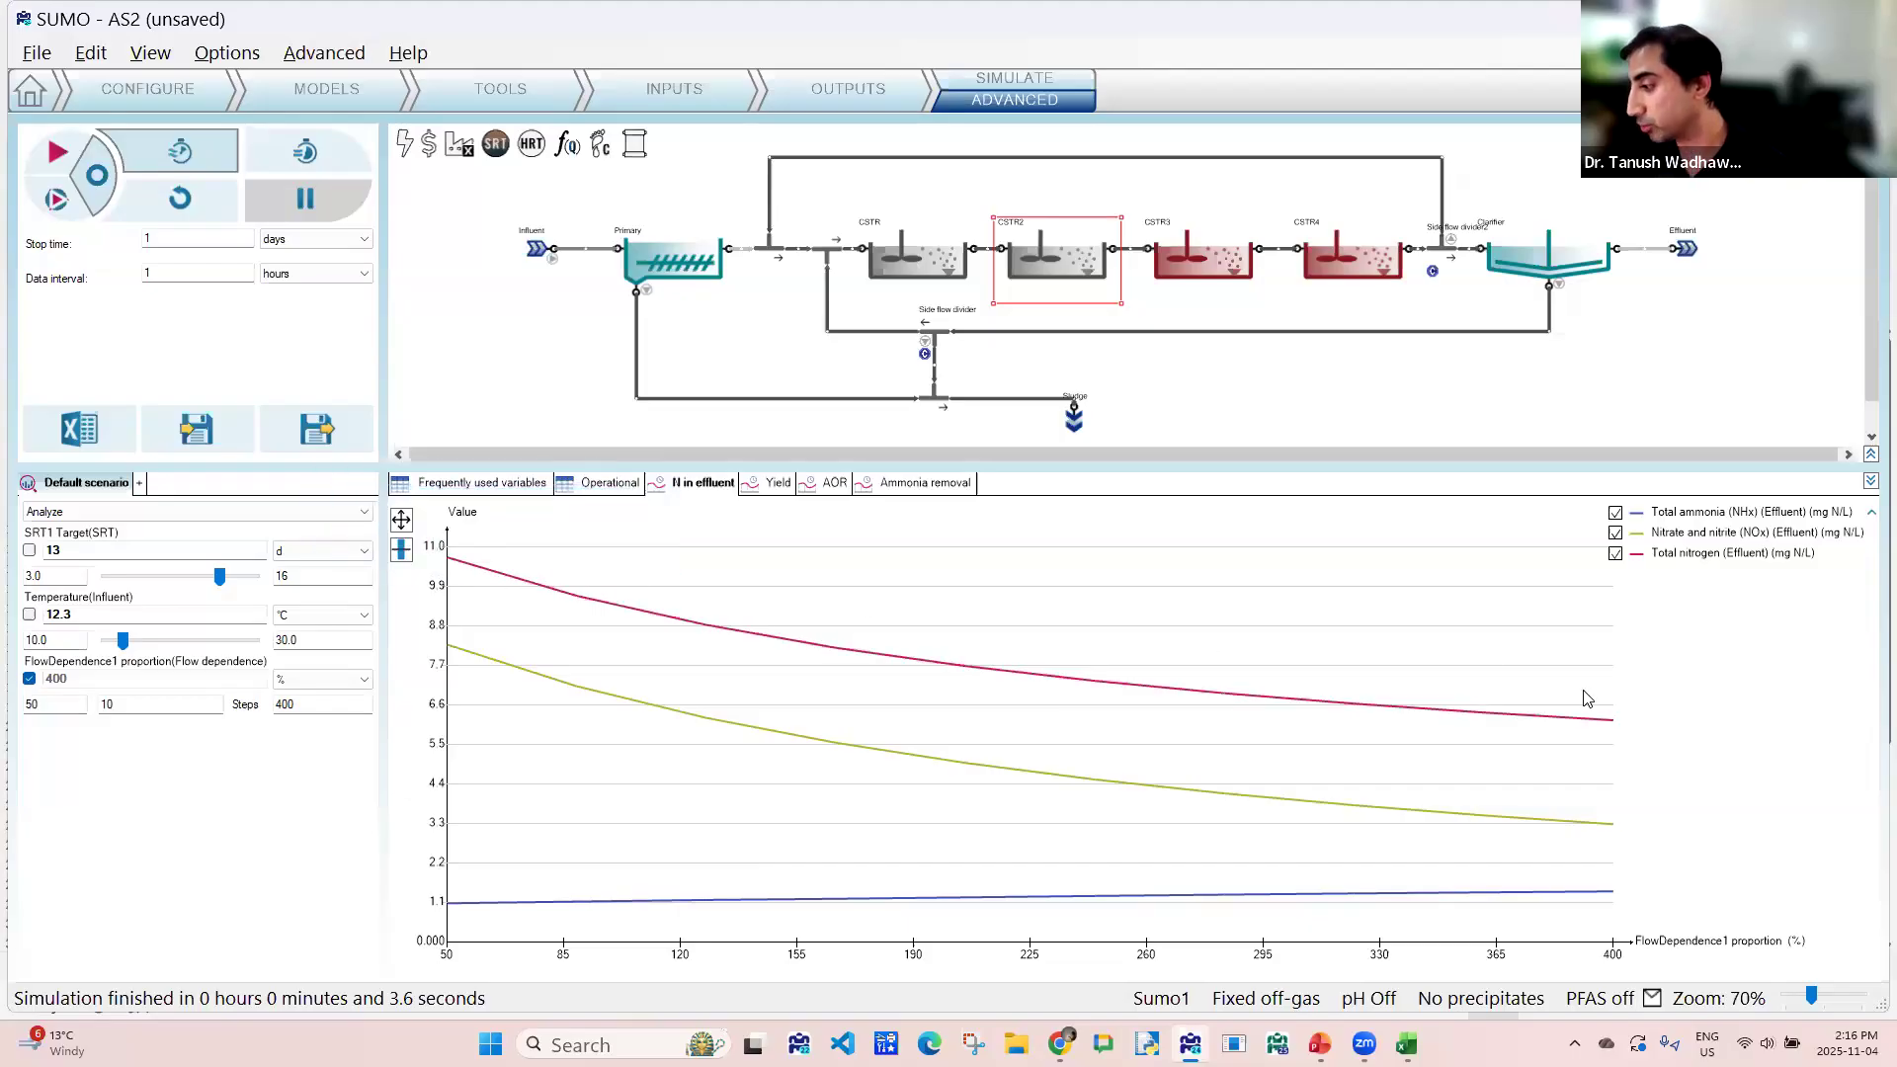
{"action": "mouse_move", "coordinate": [1607, 725]}
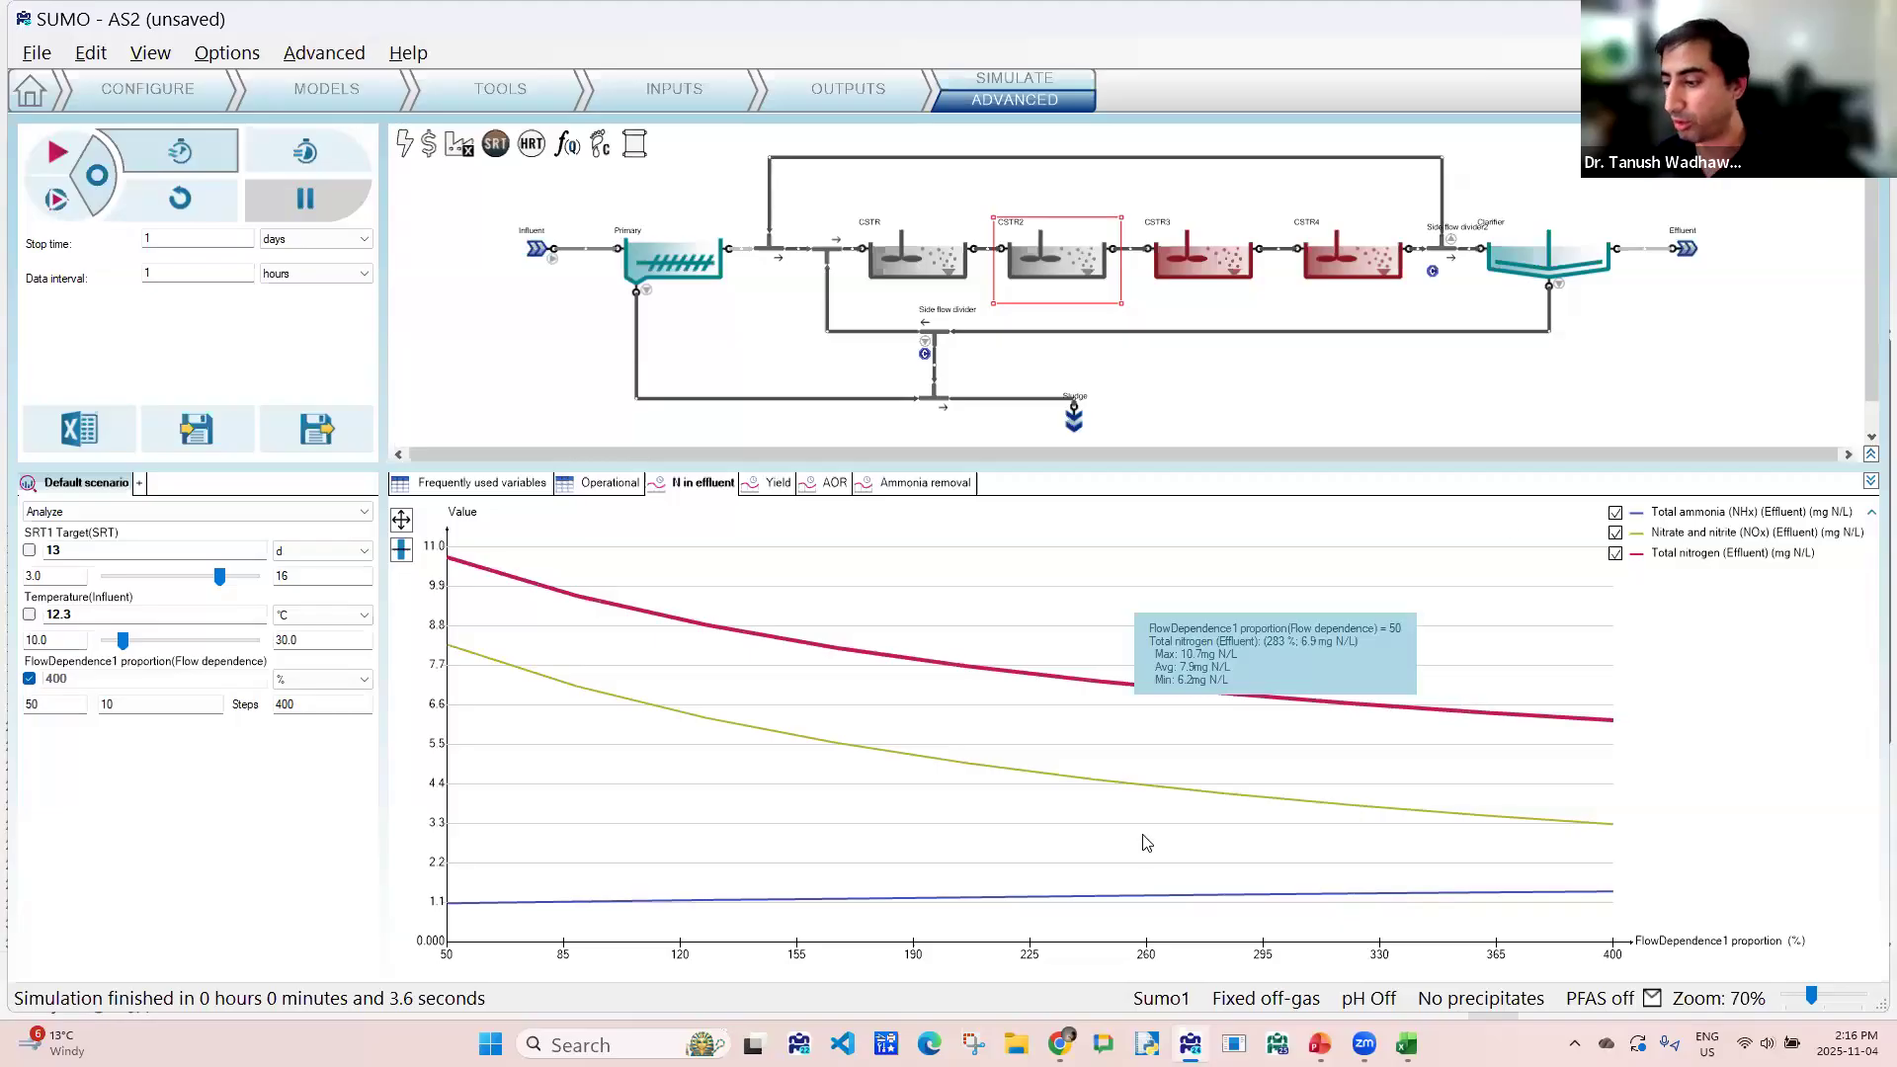
{"action": "mouse_move", "coordinate": [1243, 908]}
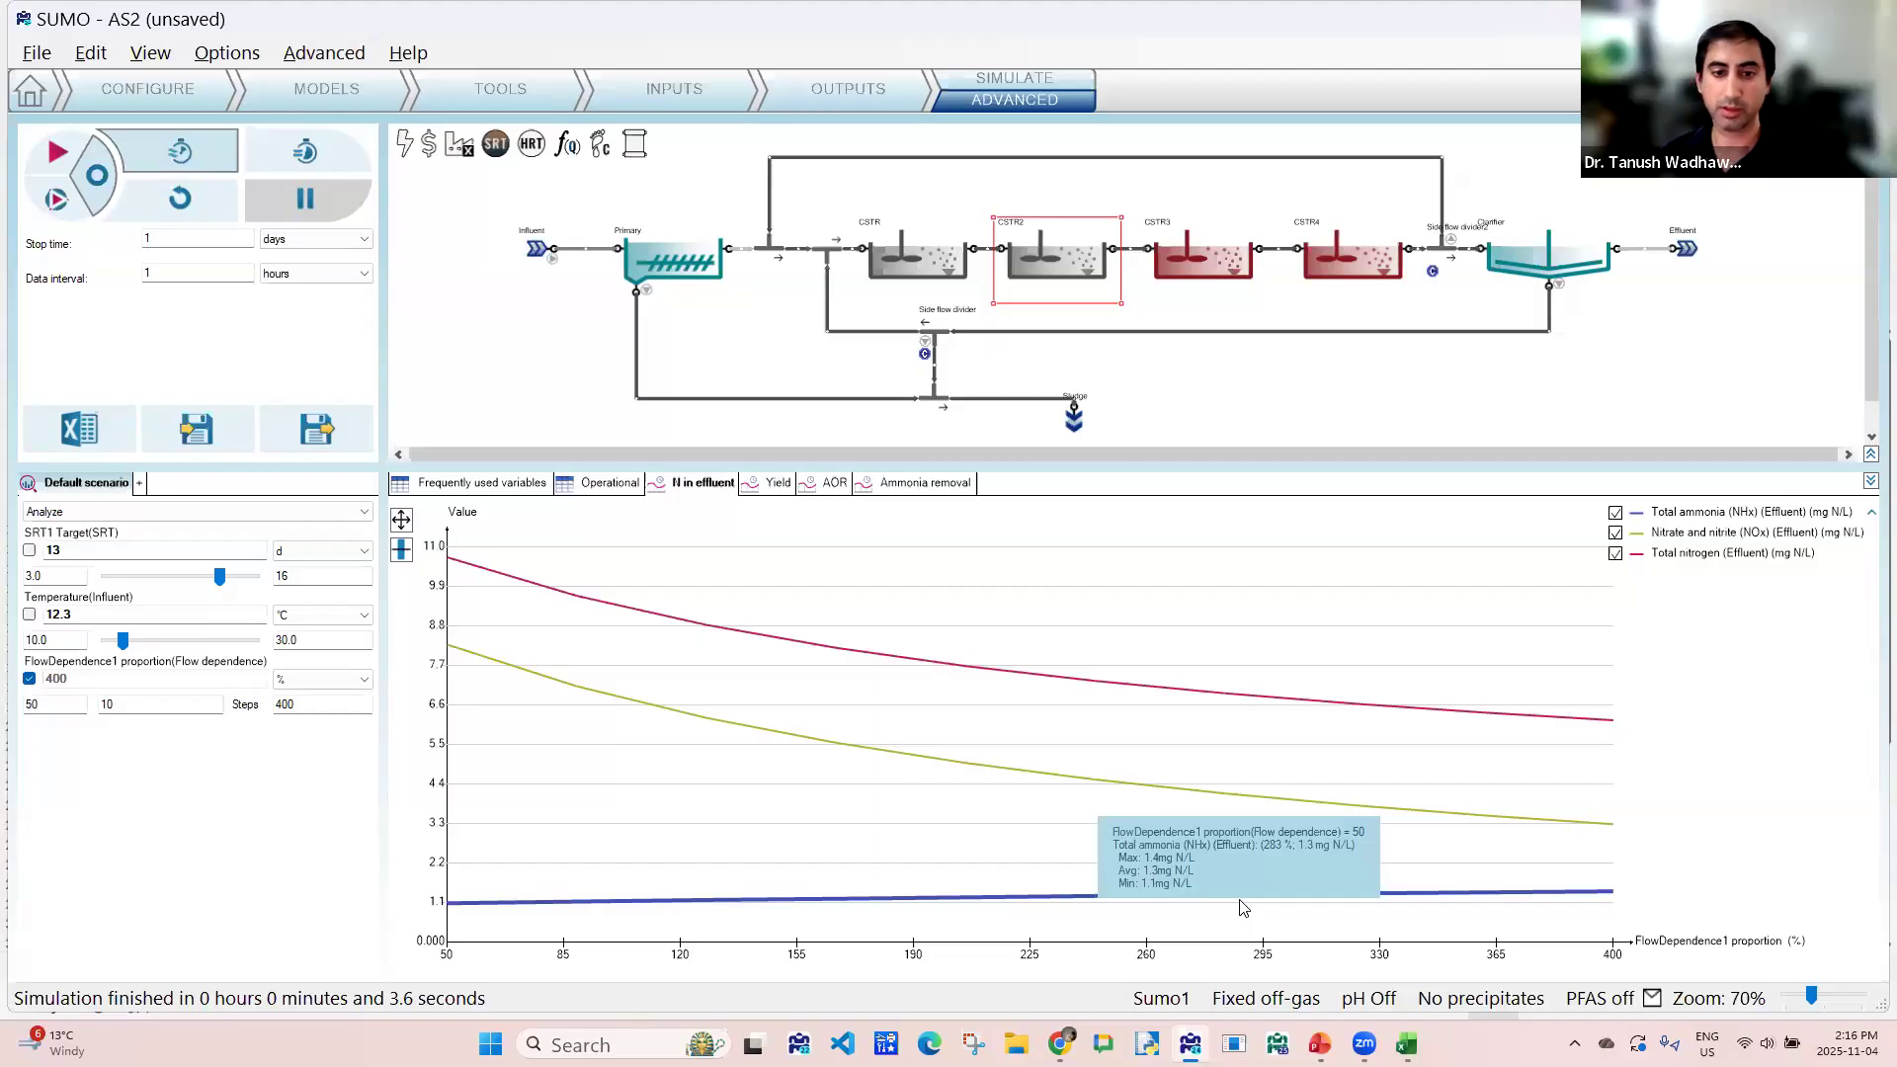
- Save the project as a new Sumo file named AS3
{"action": "left_click", "coordinate": [36, 52]}
{"action": "left_click", "coordinate": [65, 207]}
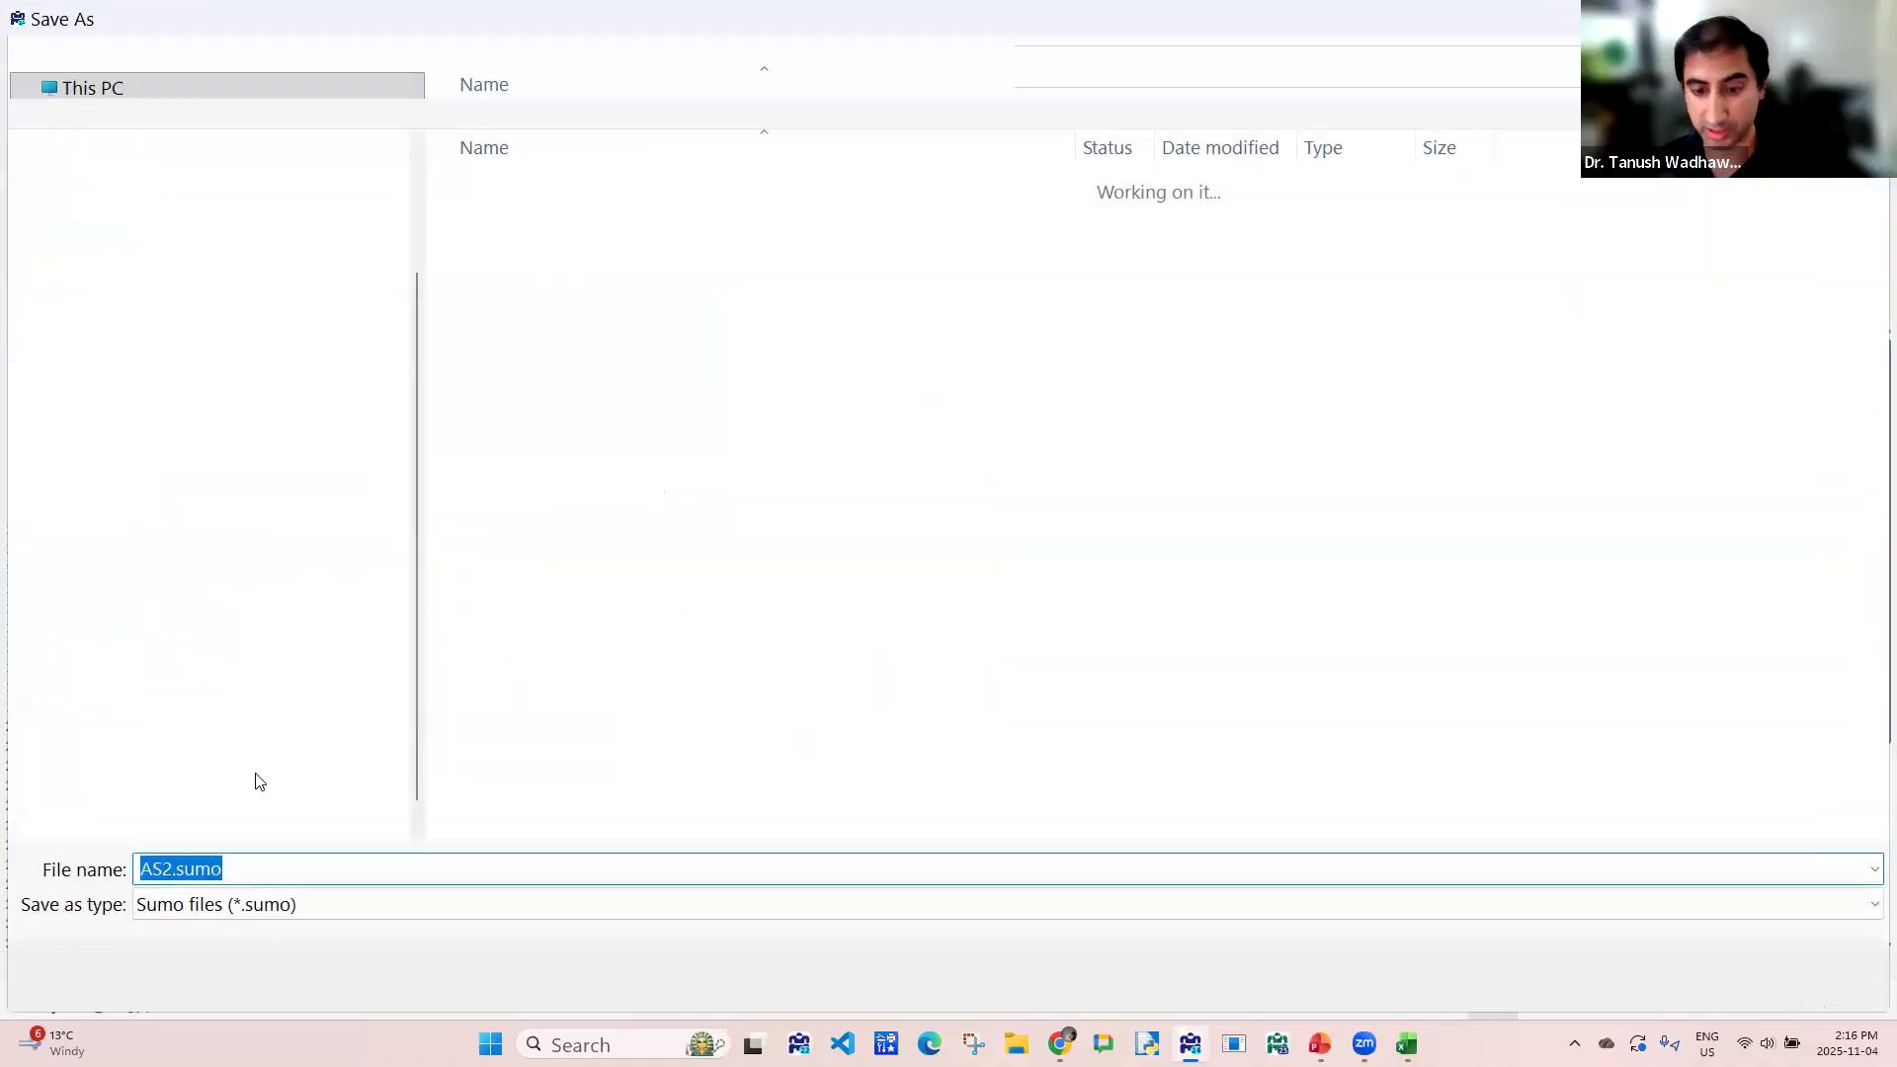
{"action": "left_click", "coordinate": [174, 869]}
{"action": "key", "text": "BackSpace"}
{"action": "type", "text": "3"}
{"action": "key", "text": "Return"}
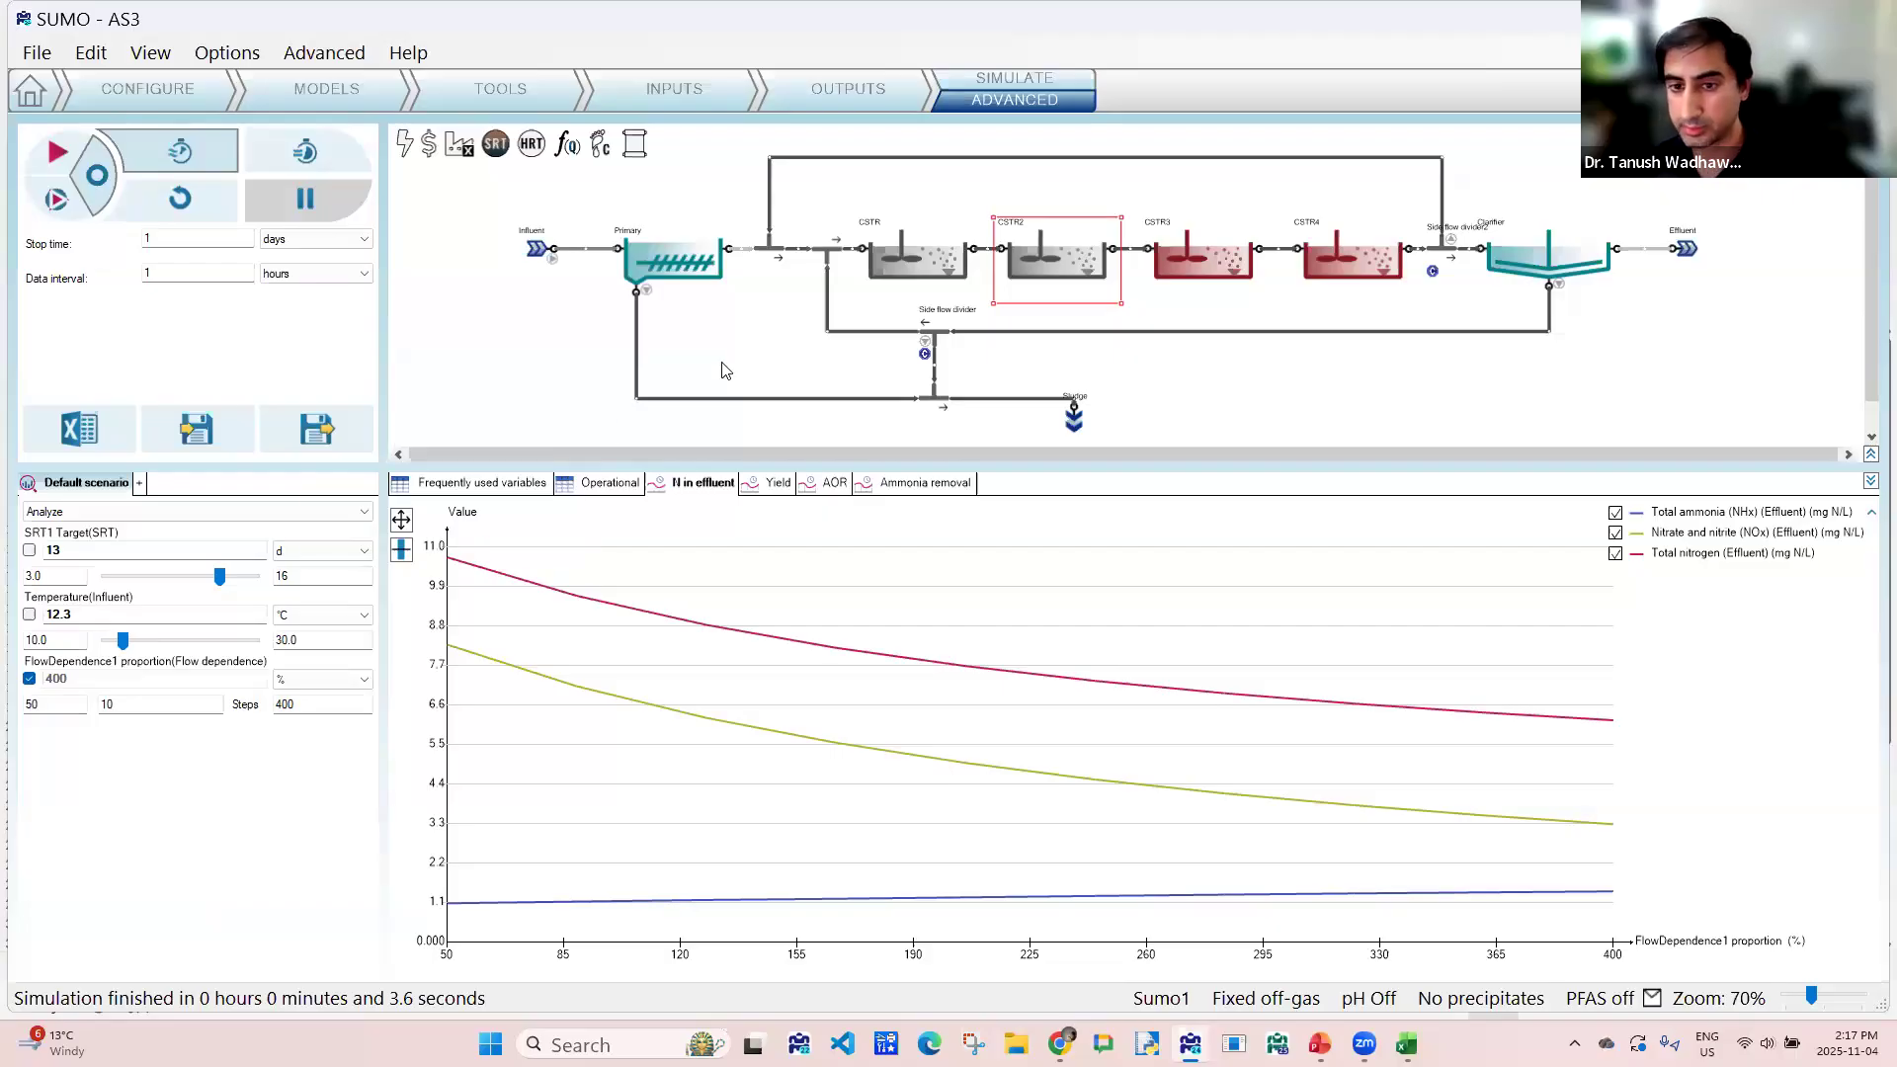
- Export the results as the Excel report AS3.xlsx on the Desktop without opening it
{"action": "left_click", "coordinate": [80, 429]}
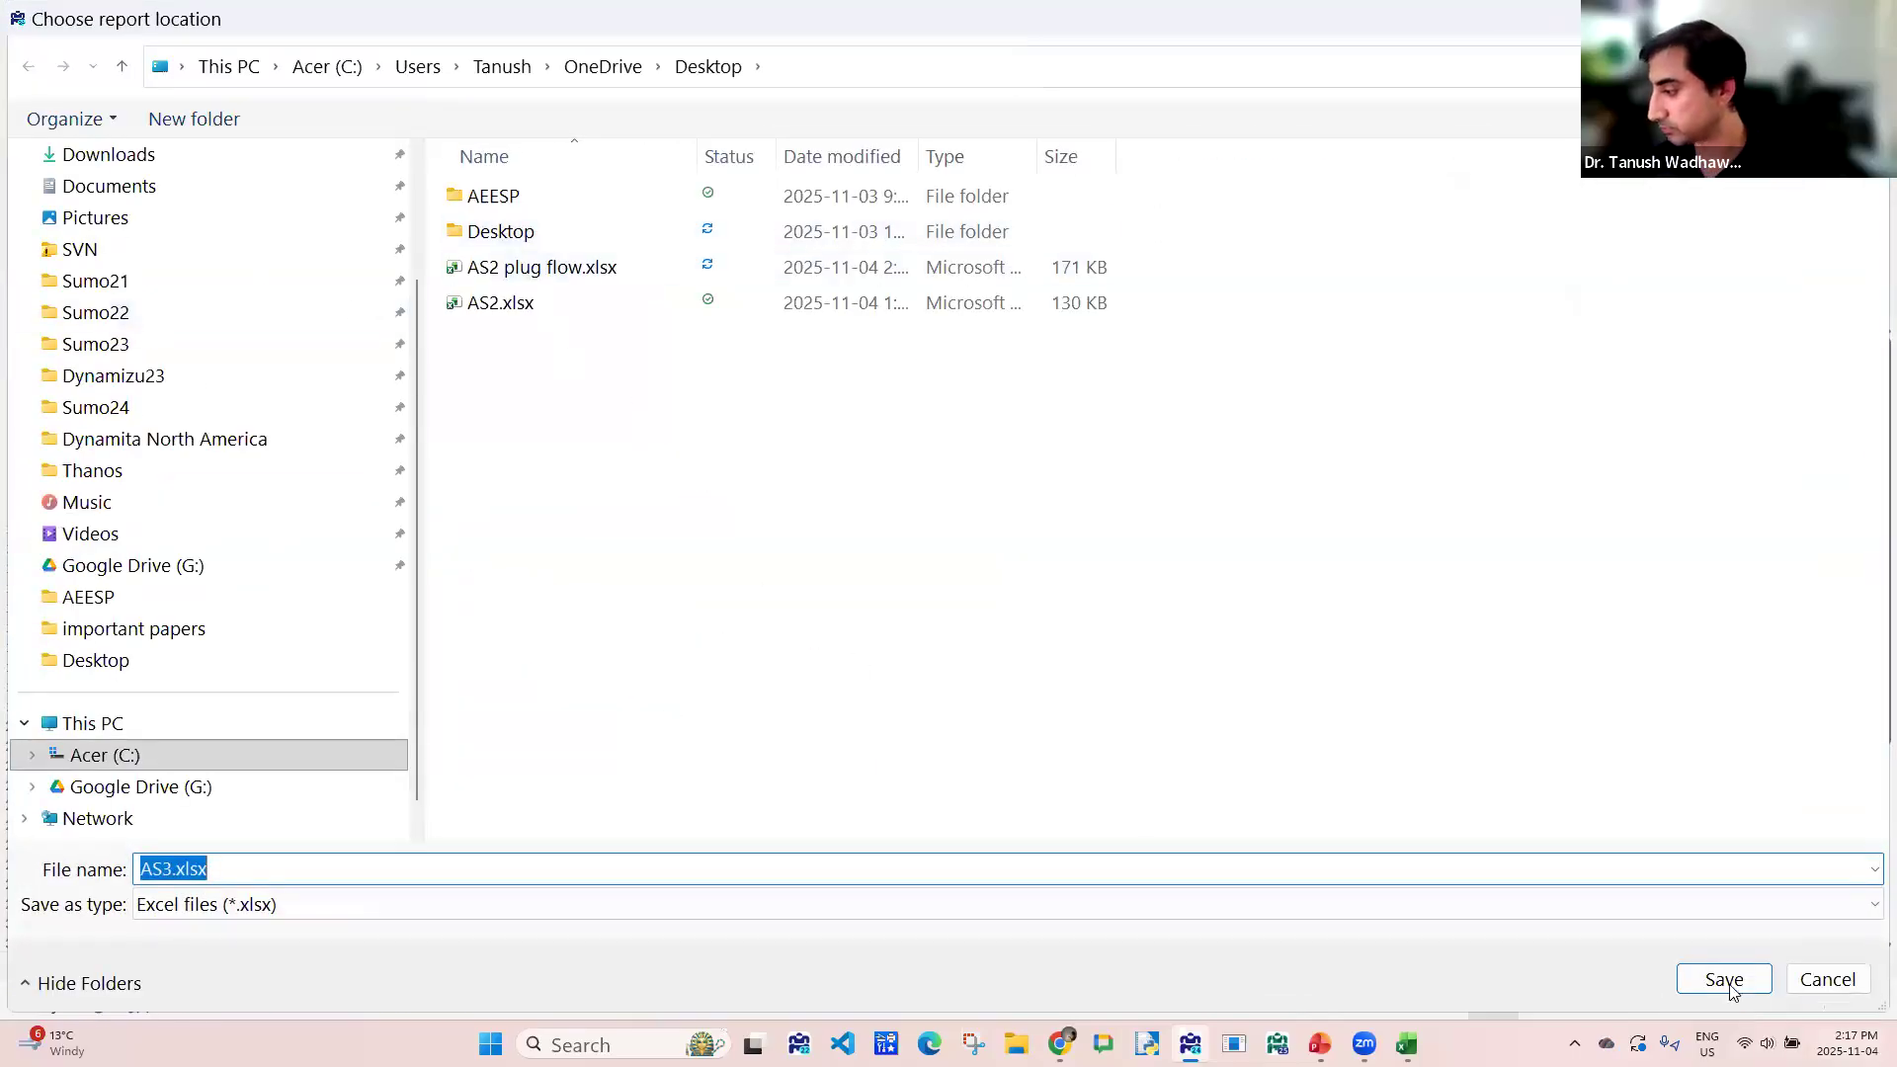
{"action": "left_click", "coordinate": [1727, 987]}
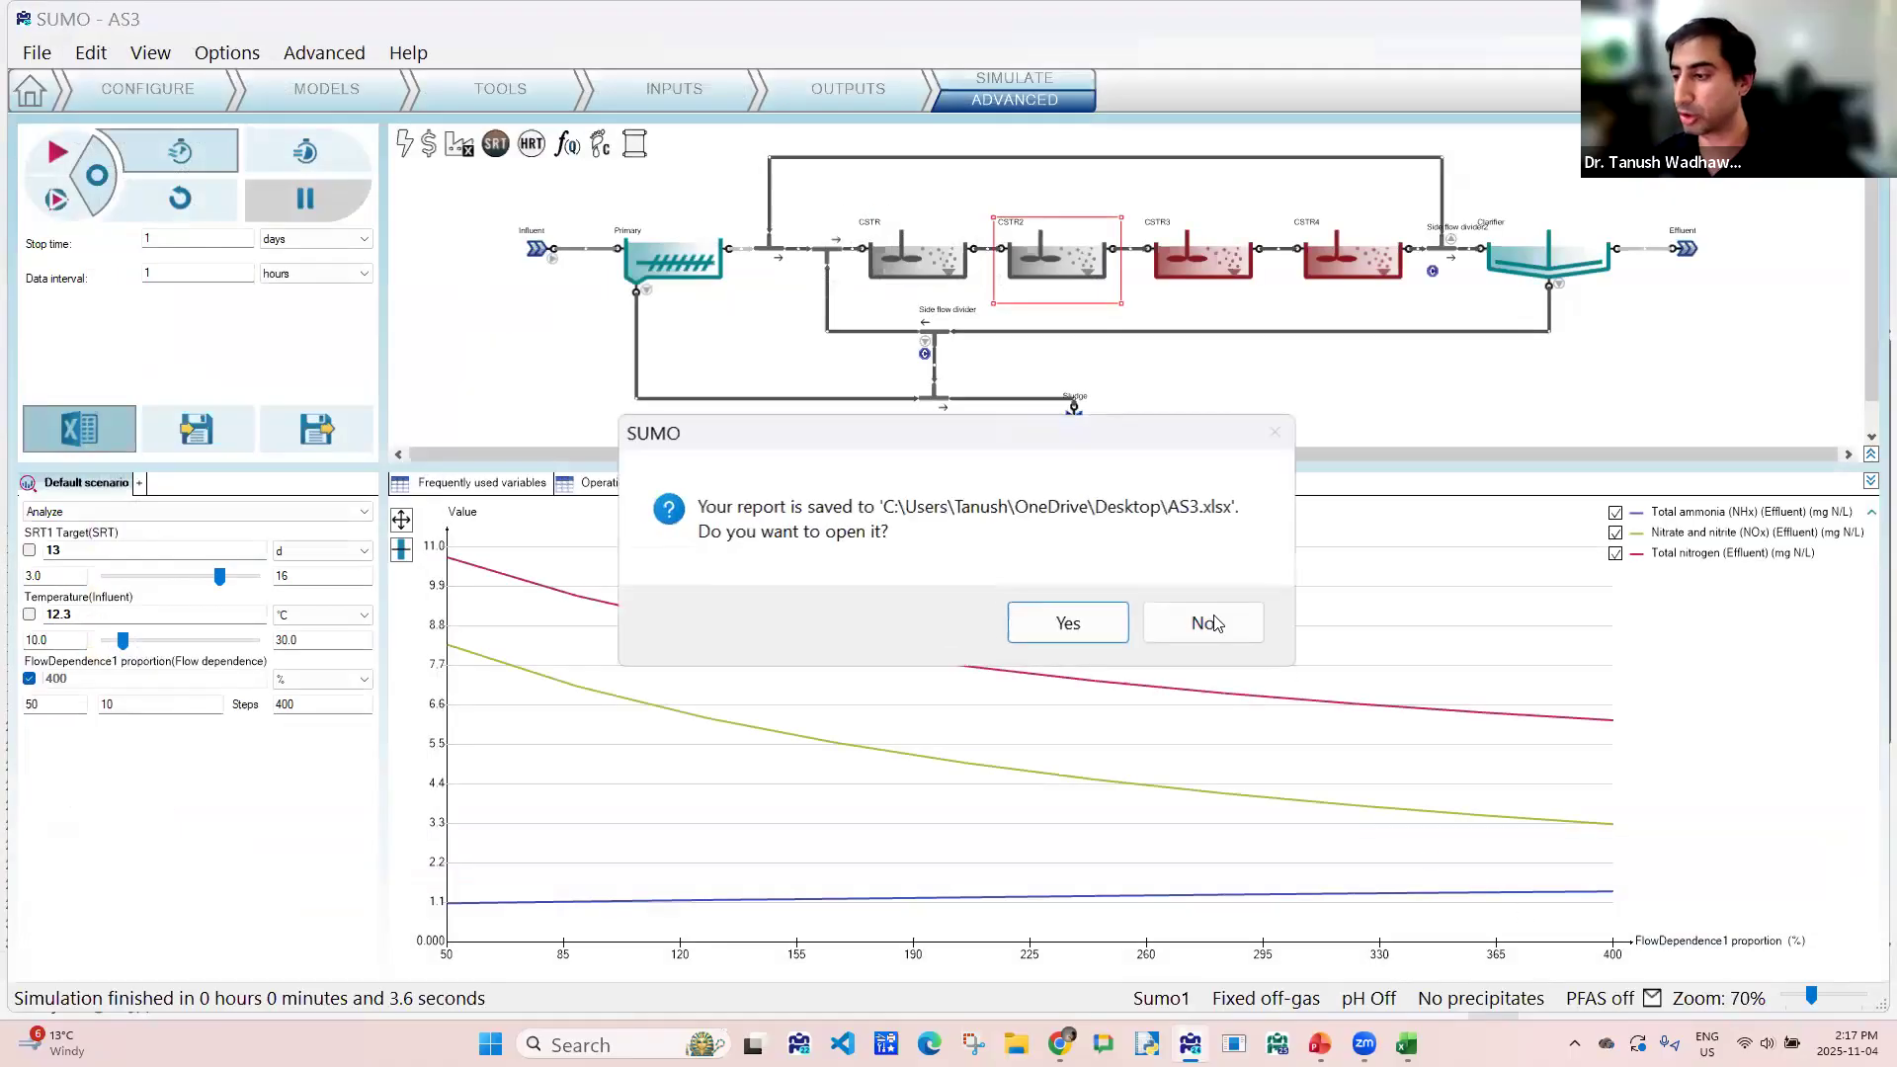
{"action": "left_click", "coordinate": [1216, 622]}
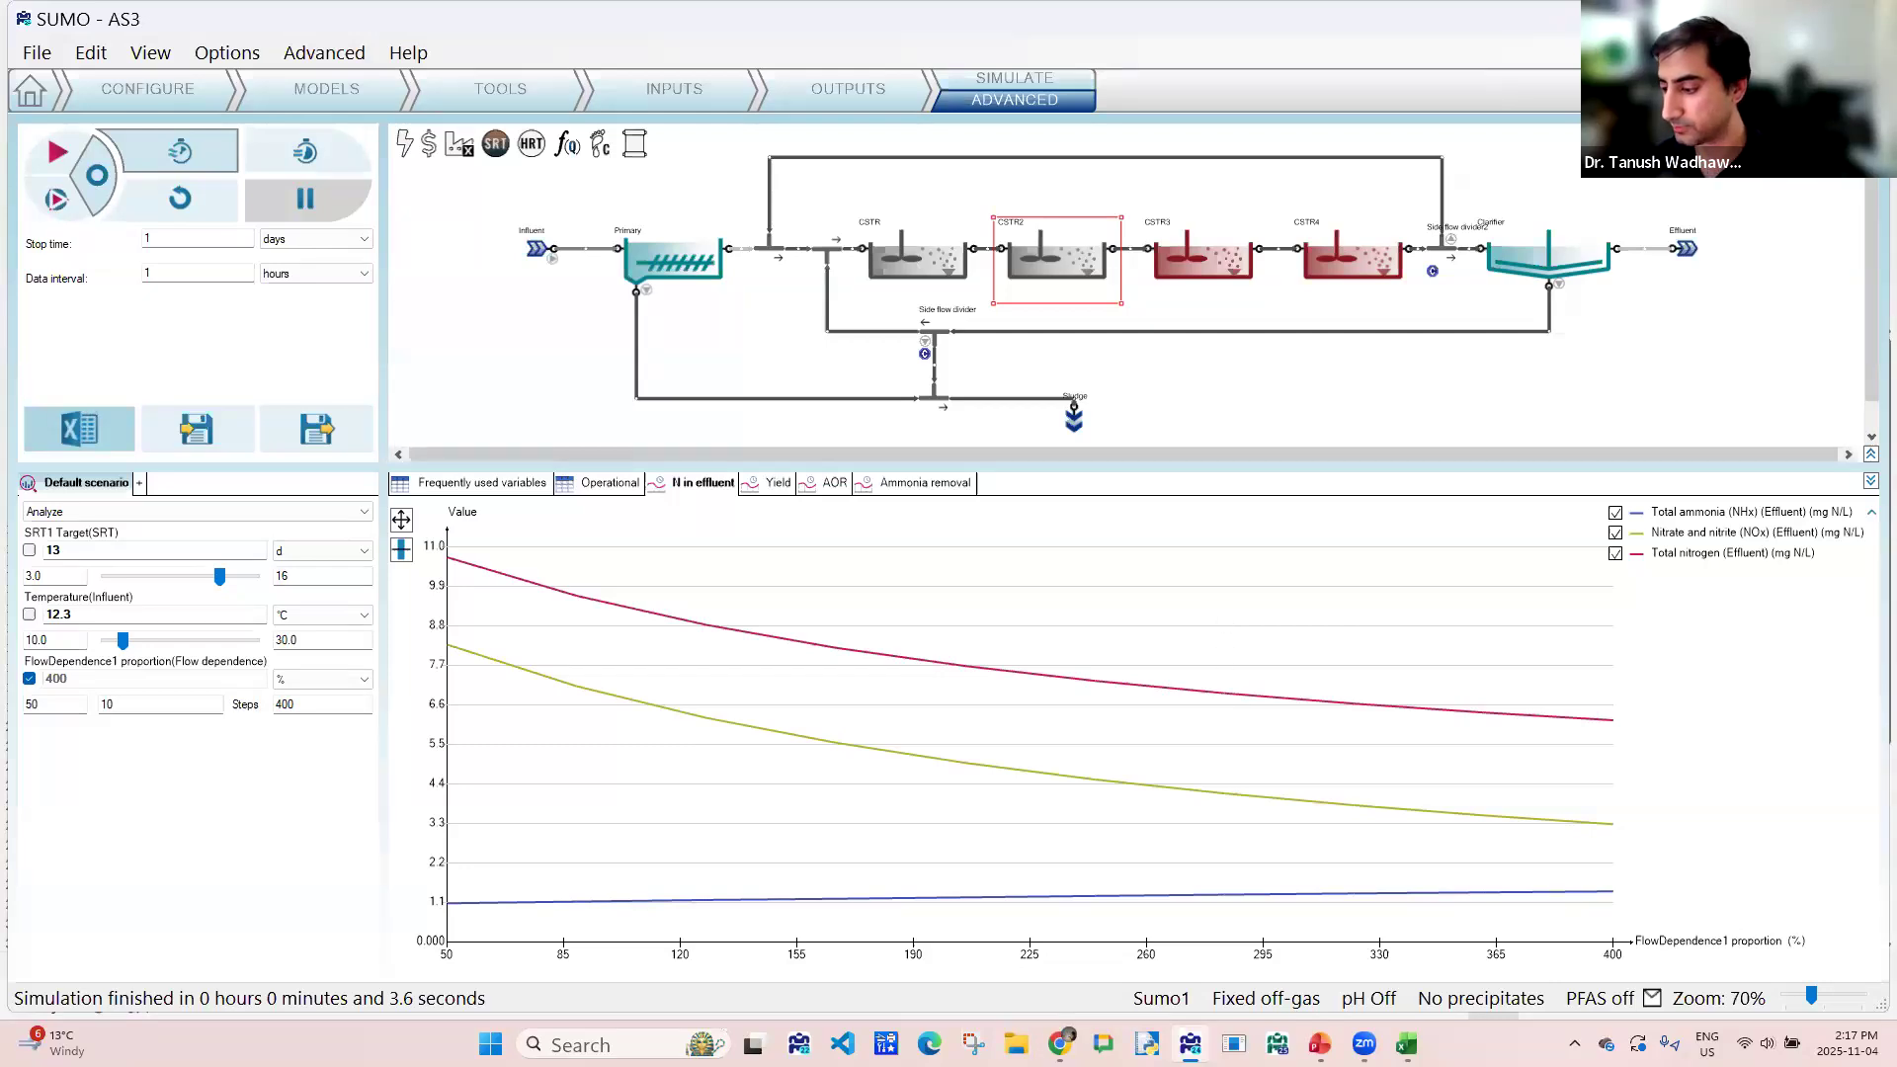
- Switch to the AEESP.pptx presentation in PowerPoint
{"action": "mouse_move", "coordinate": [1320, 1043]}
{"action": "left_click", "coordinate": [1304, 946]}
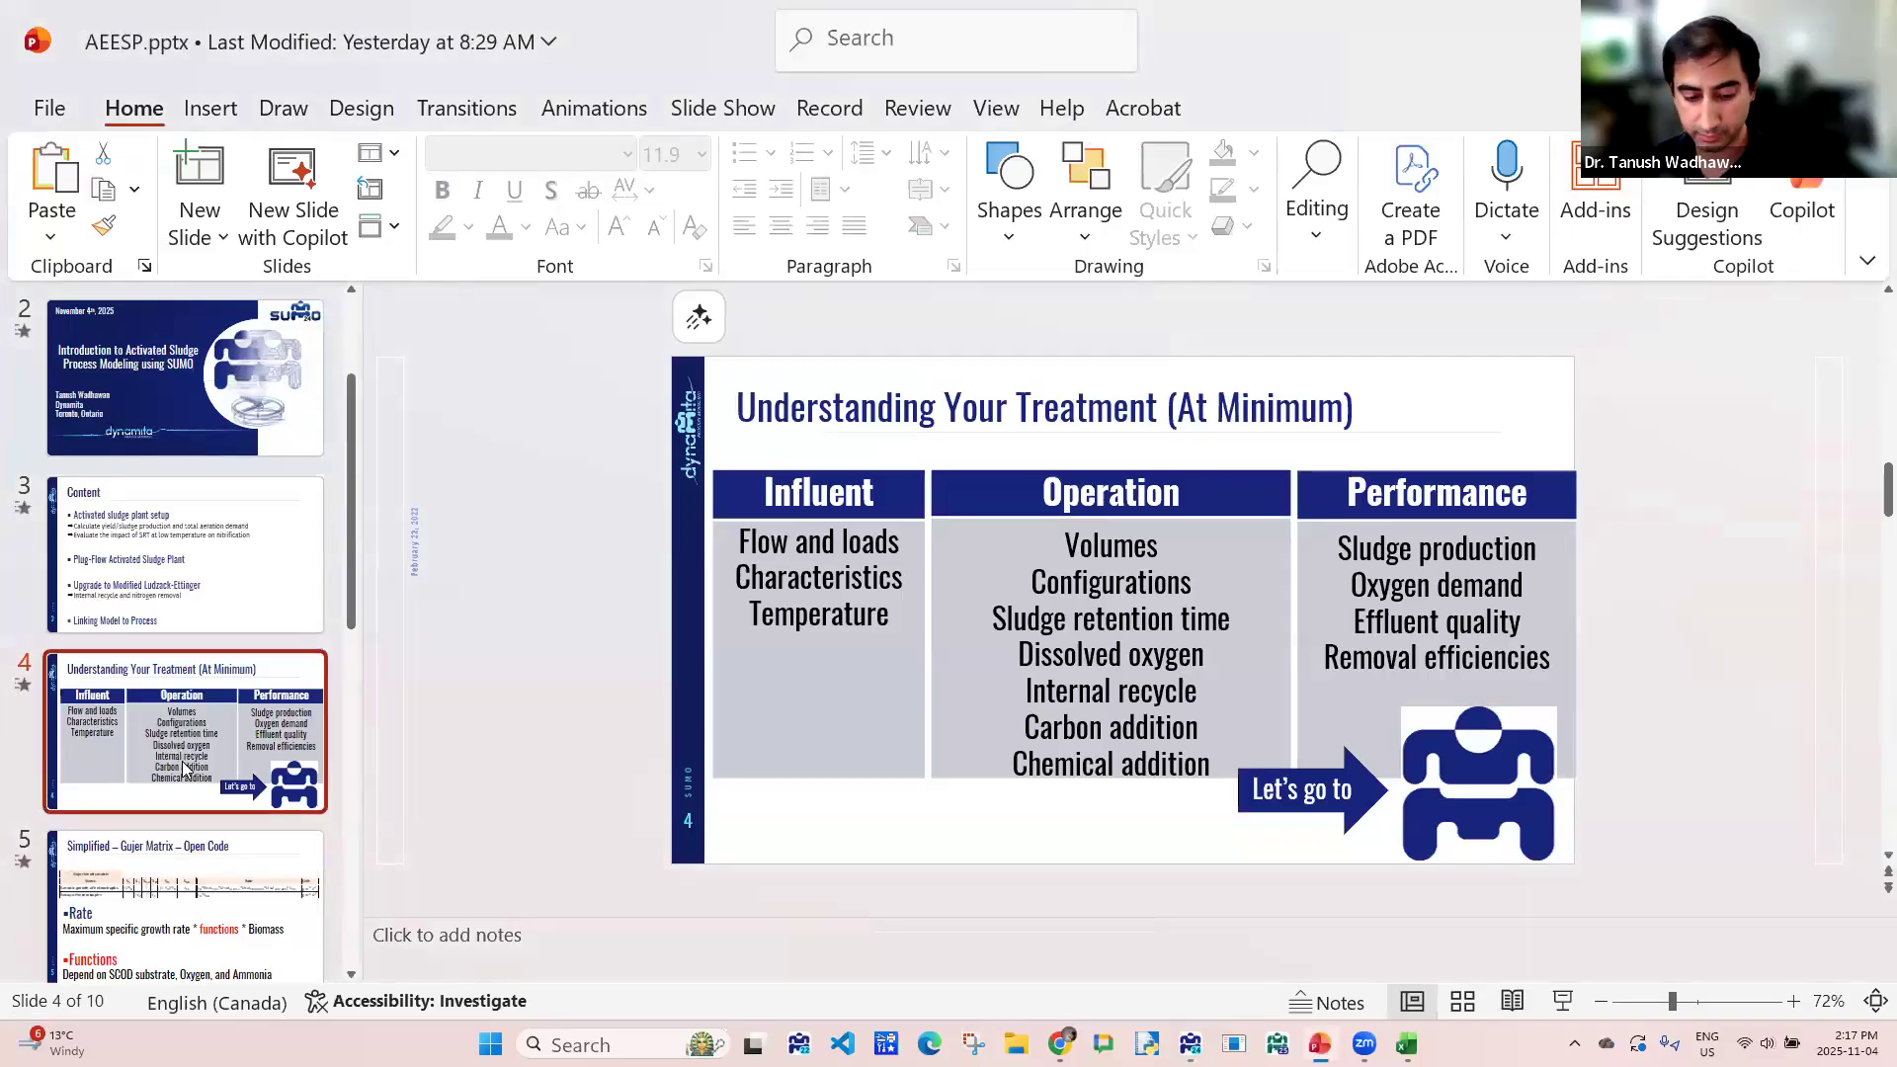